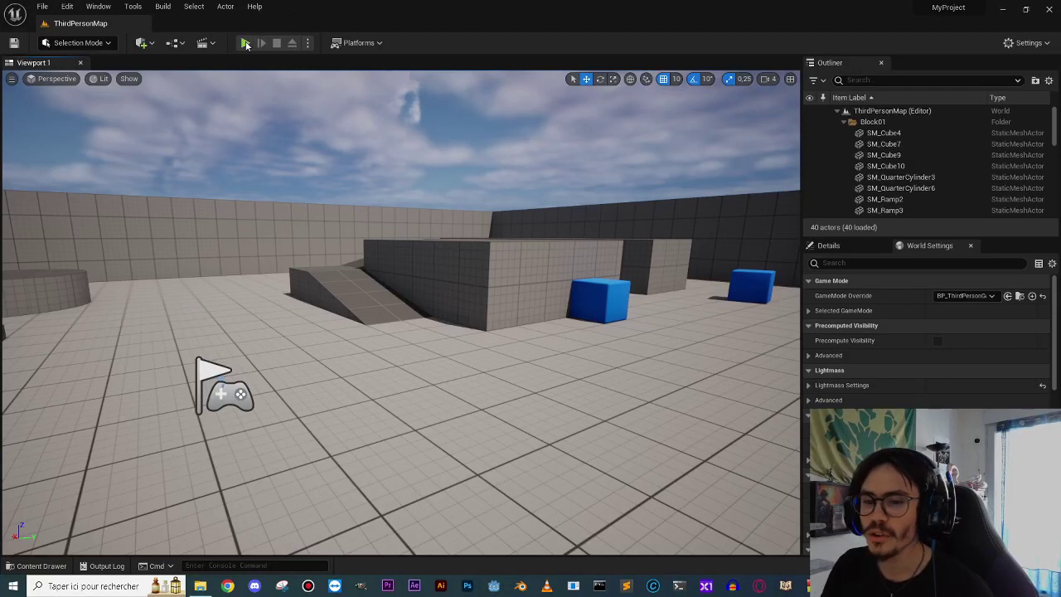
Playtest the level, running the character up the ramp and around the arena, then stop.
click(246, 44)
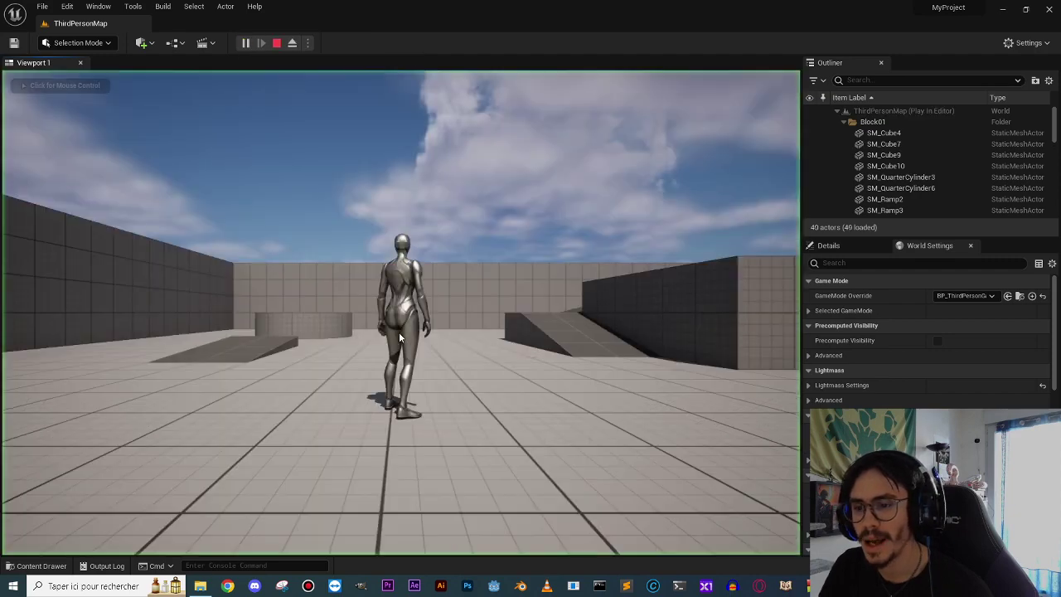
click(399, 332)
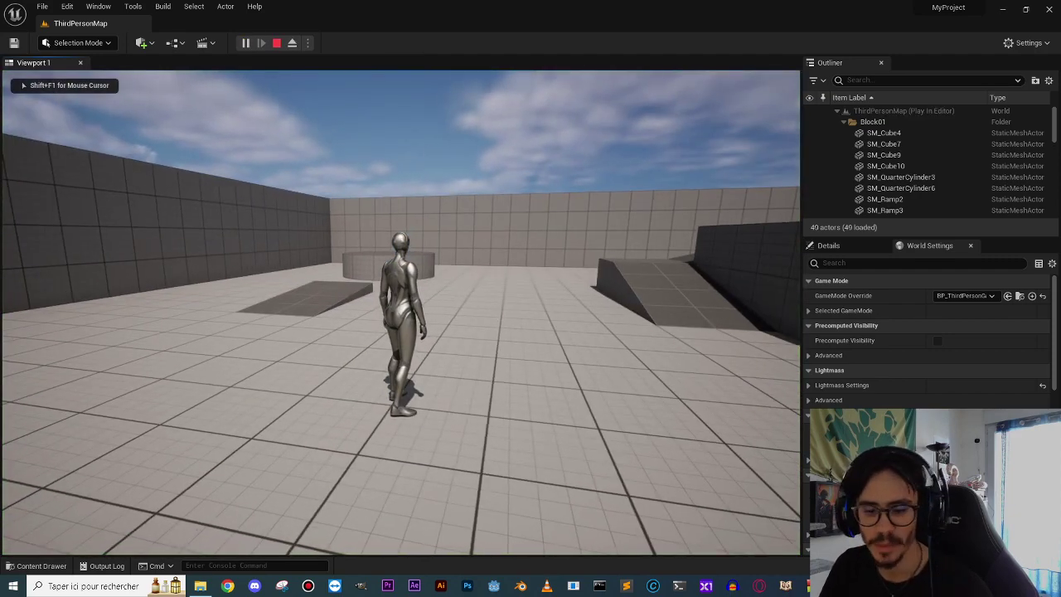
key(w)
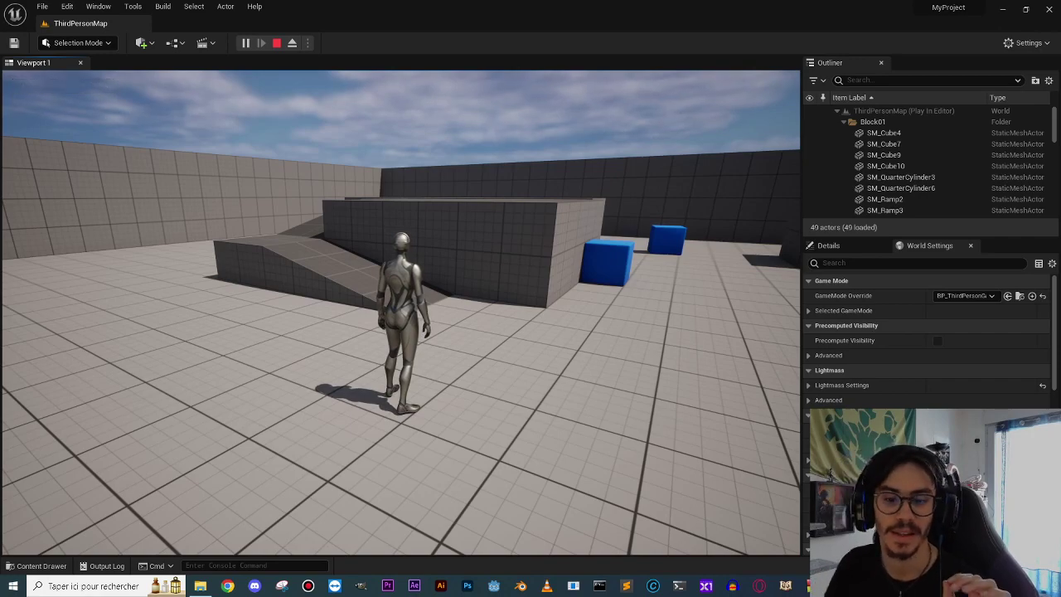
key(w)
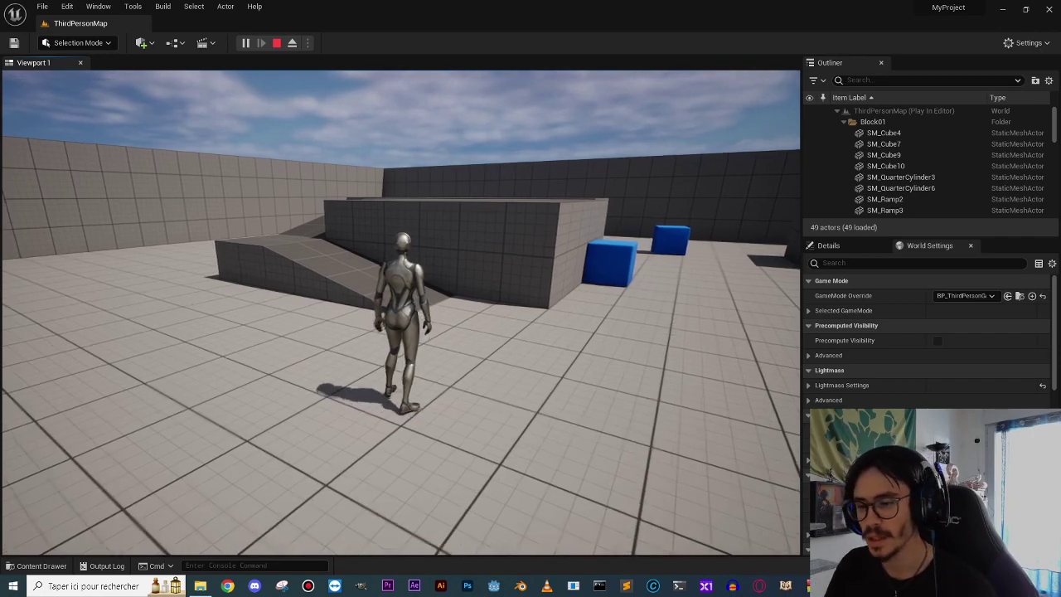
key(w)
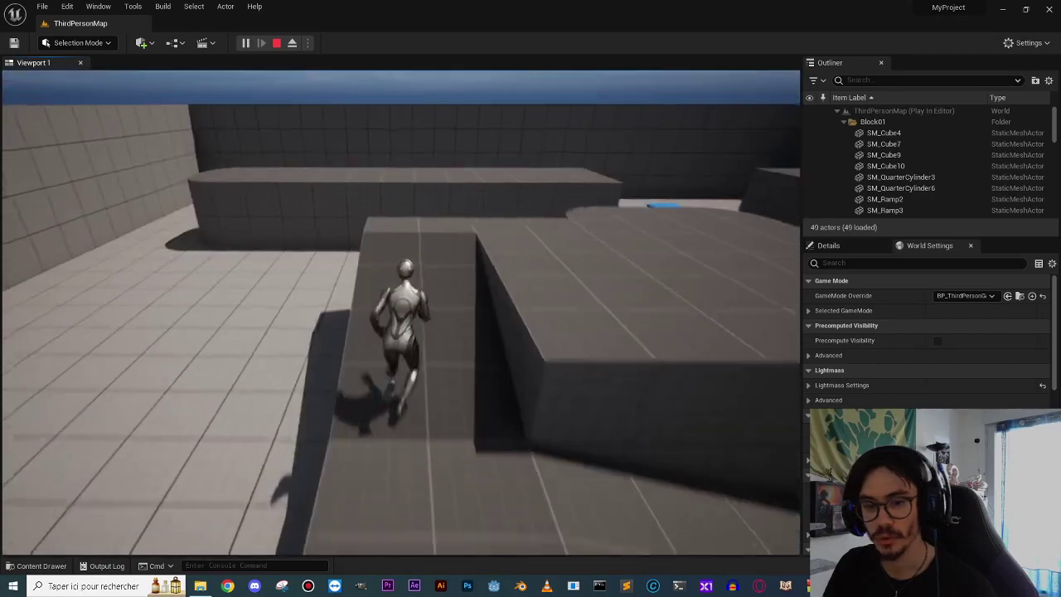
key(w)
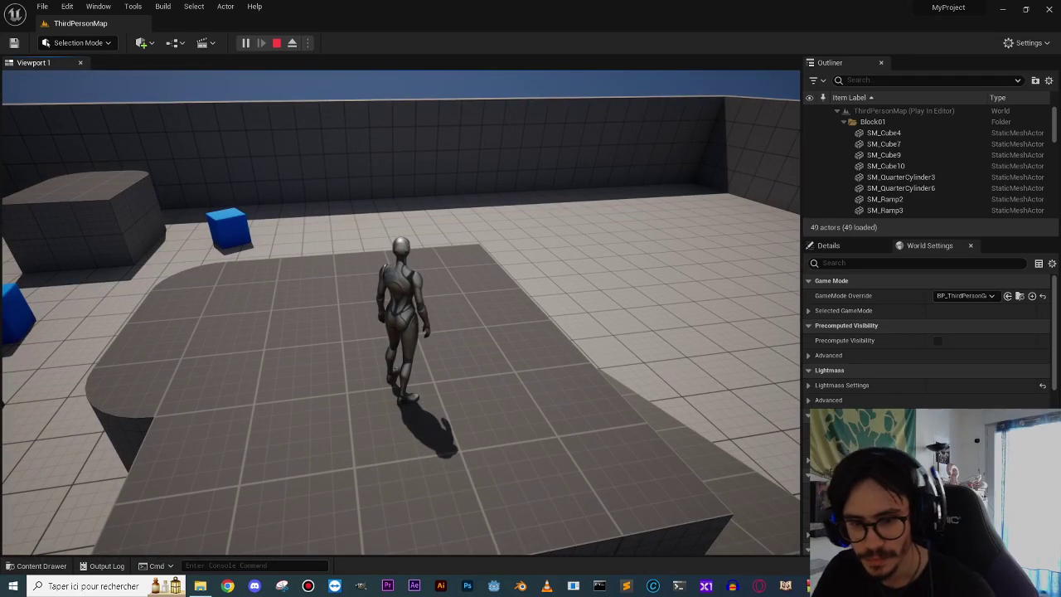
key(s)
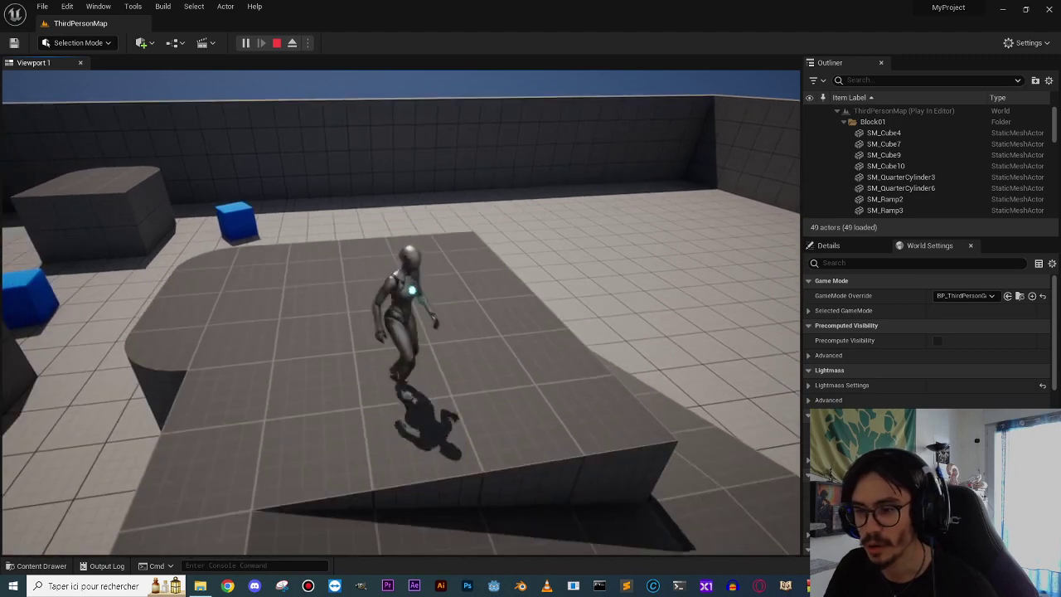
key(w)
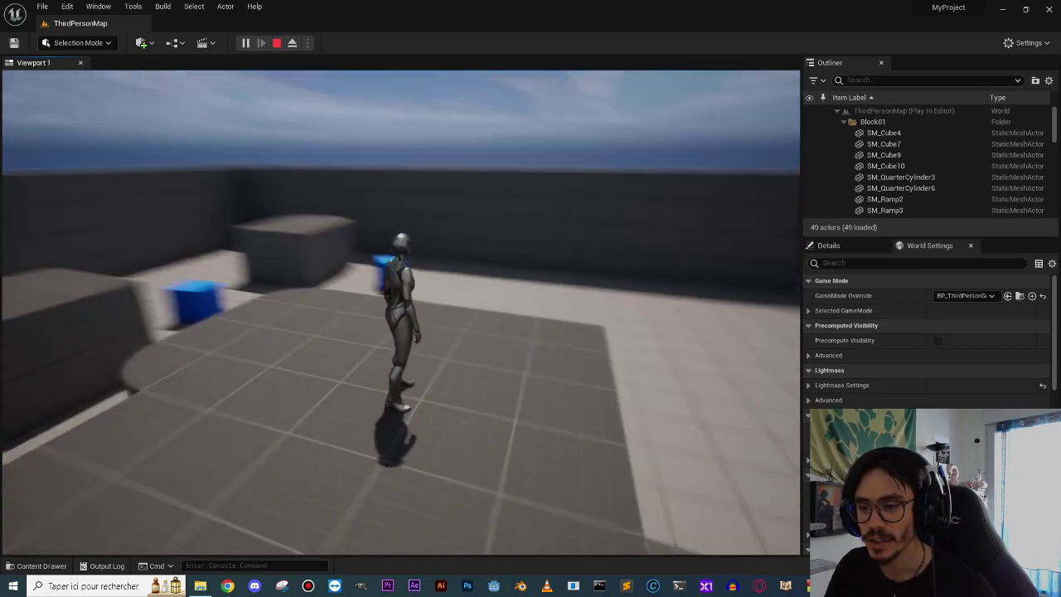
mouse_move(401, 312)
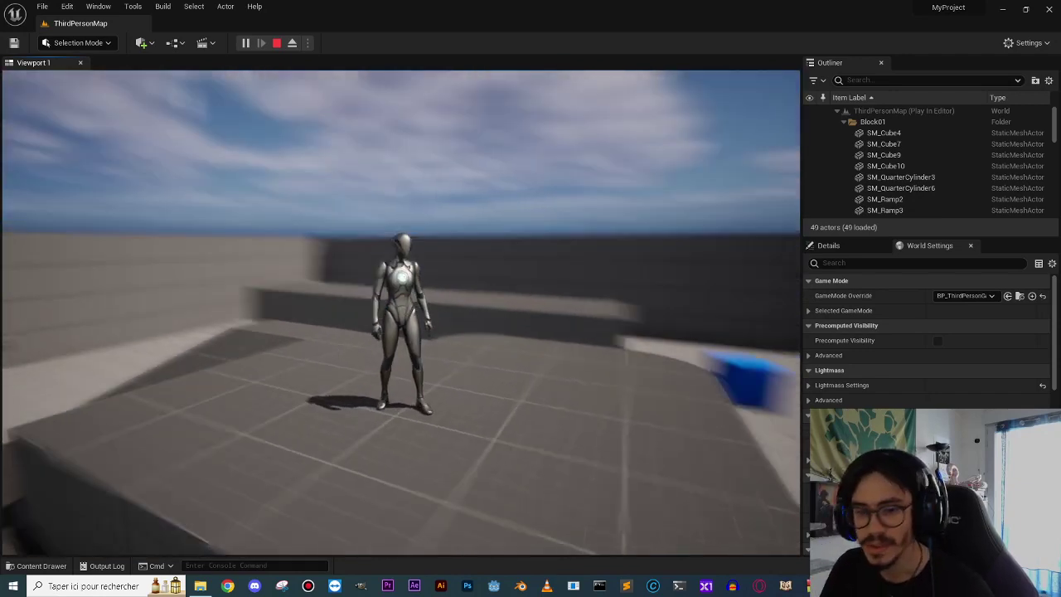
key(s)
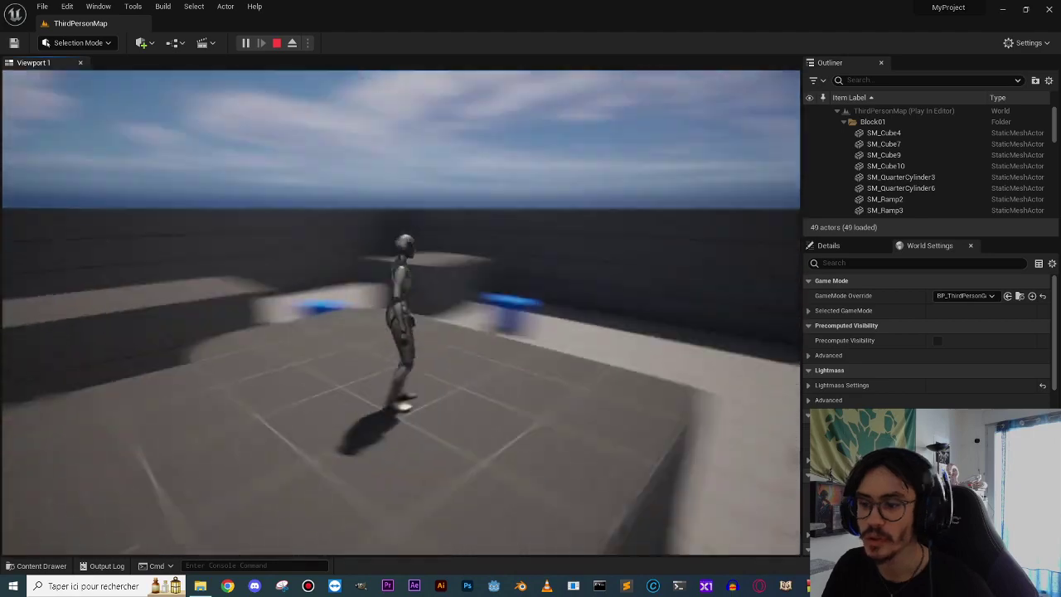
key(w)
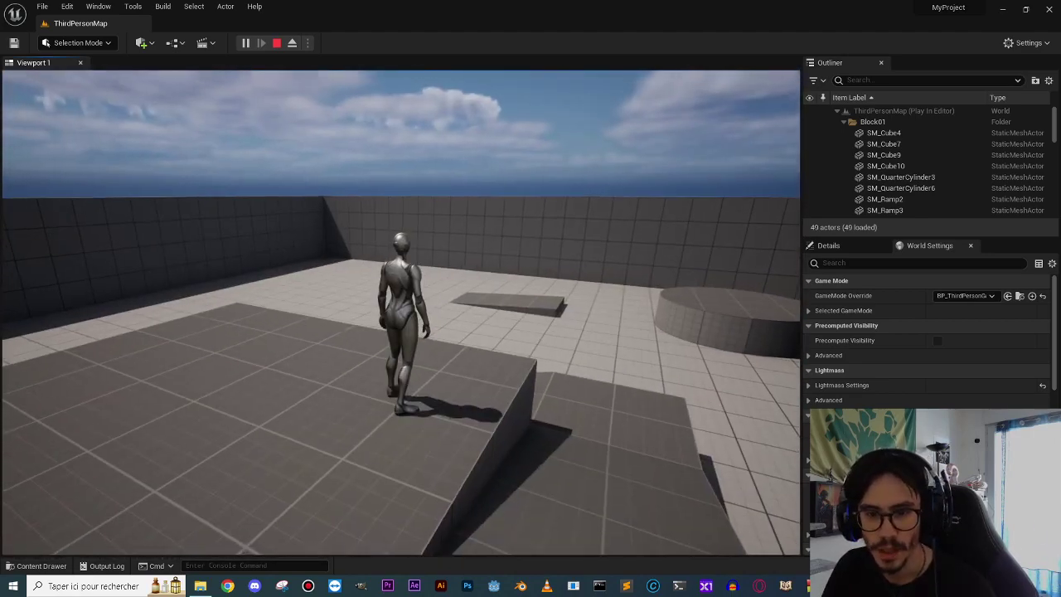
key(w)
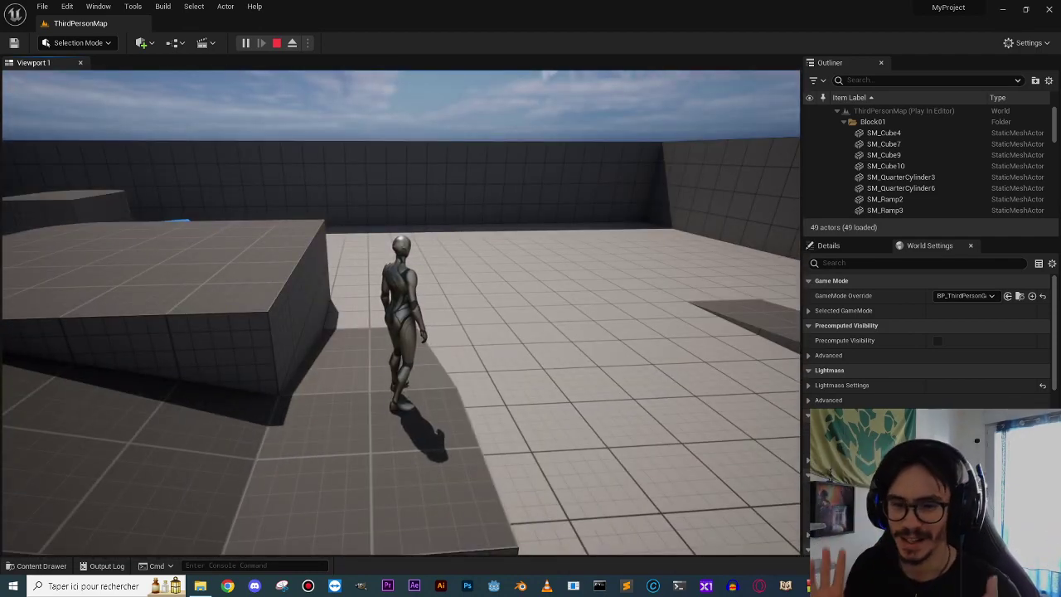
key(w)
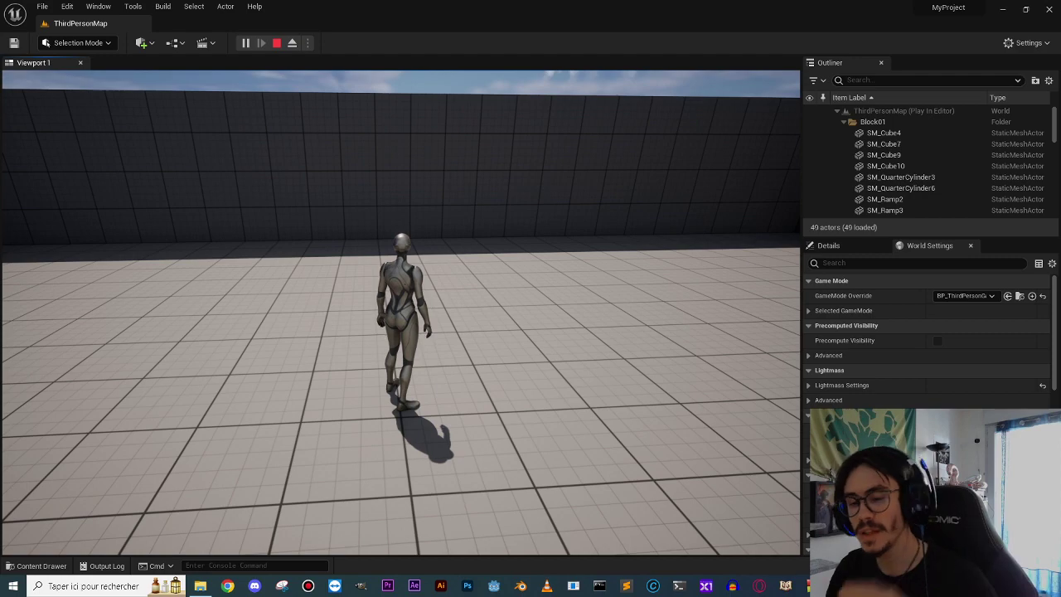
key(w)
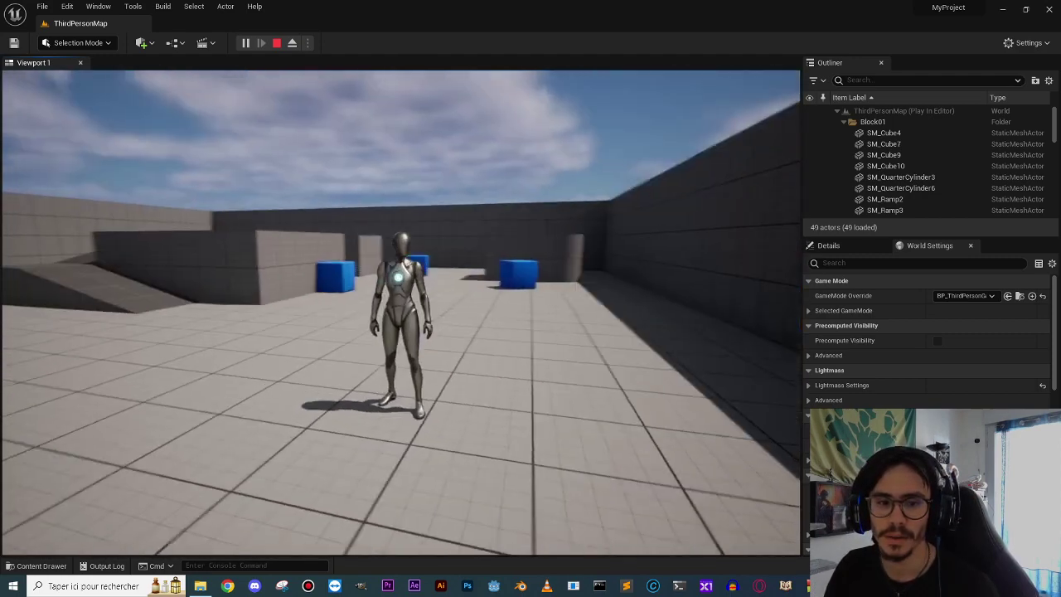
key(w)
key(Escape)
Place SM_Cube from Content > LevelPrototyping > Meshes on the floor and start a new playtest.
mouse_move(623, 384)
right_down()
mouse_move(581, 331)
mouse_move(404, 535)
right_up()
key(ctrl+space)
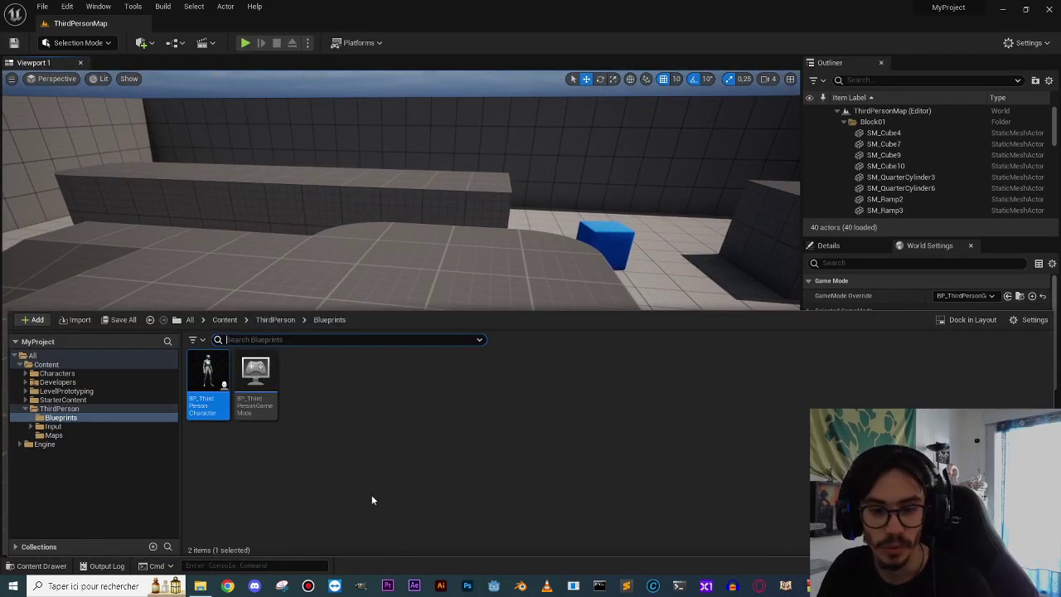
click(225, 319)
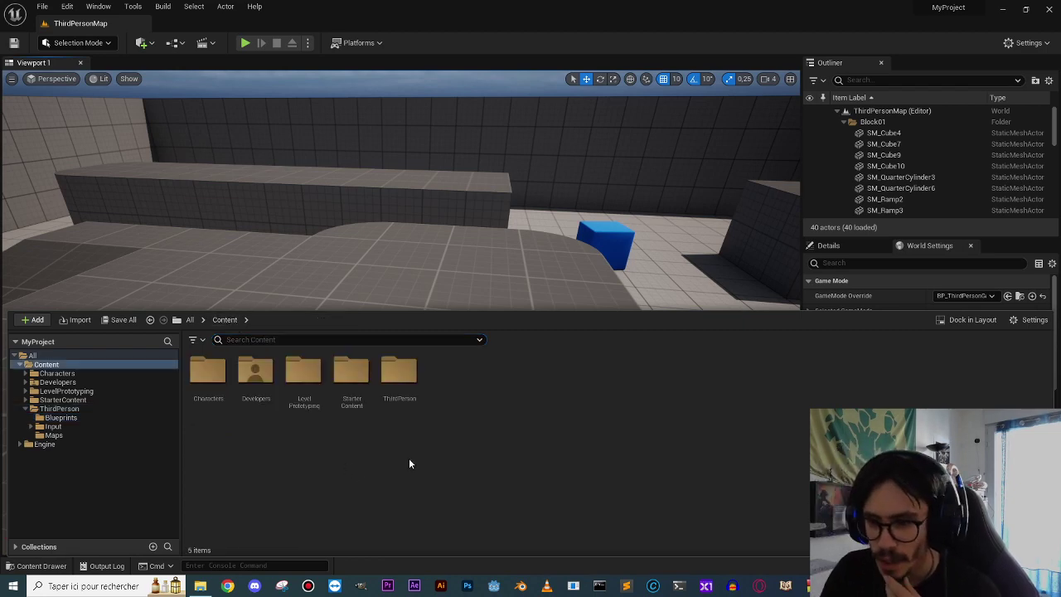
double_click(304, 371)
click(248, 393)
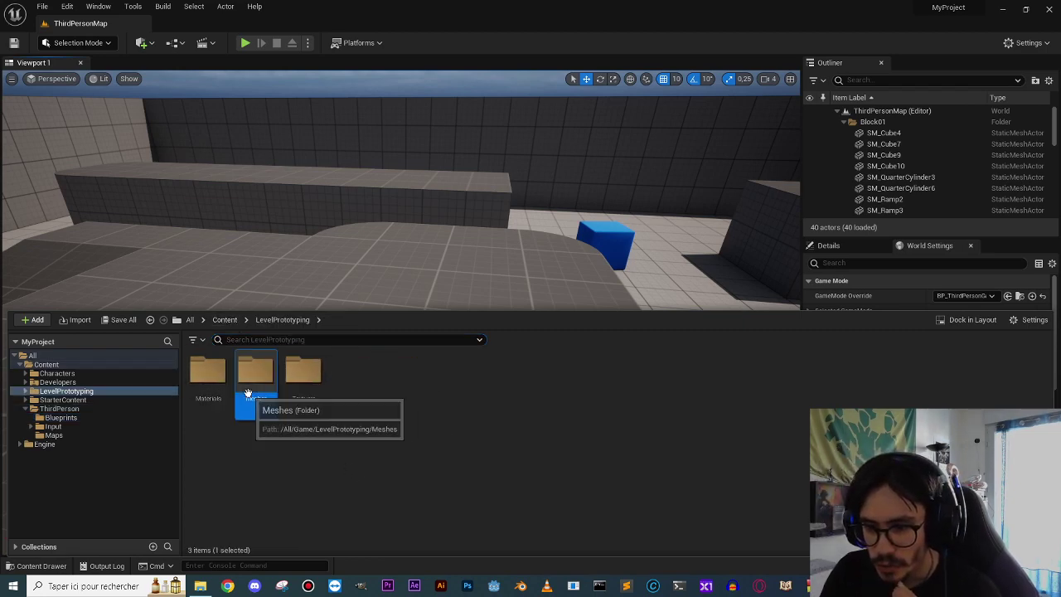
double_click(248, 393)
mouse_move(208, 372)
mouse_down()
mouse_move(516, 323)
mouse_move(534, 381)
mouse_up()
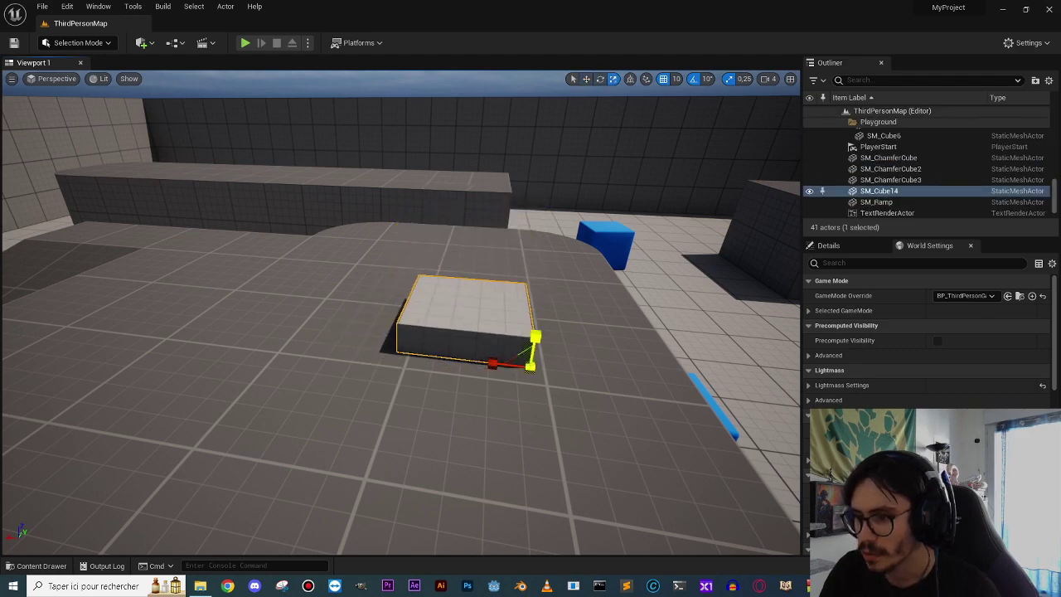
right_drag(464, 332, 252, 58)
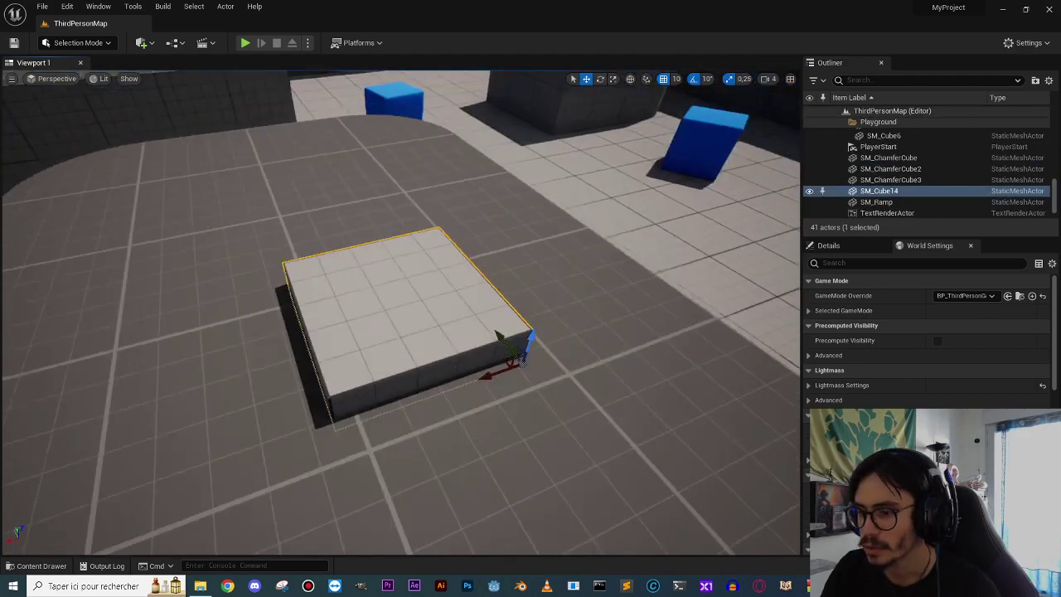
click(247, 43)
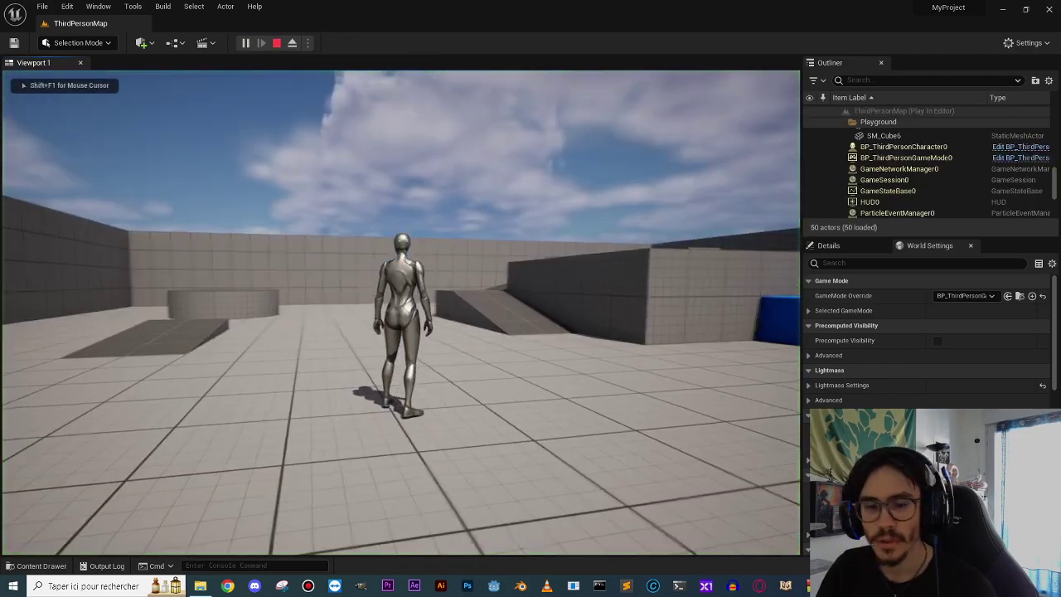
Walk the character past the ramp and platform onto the new flat slab, then end the playtest.
key(w)
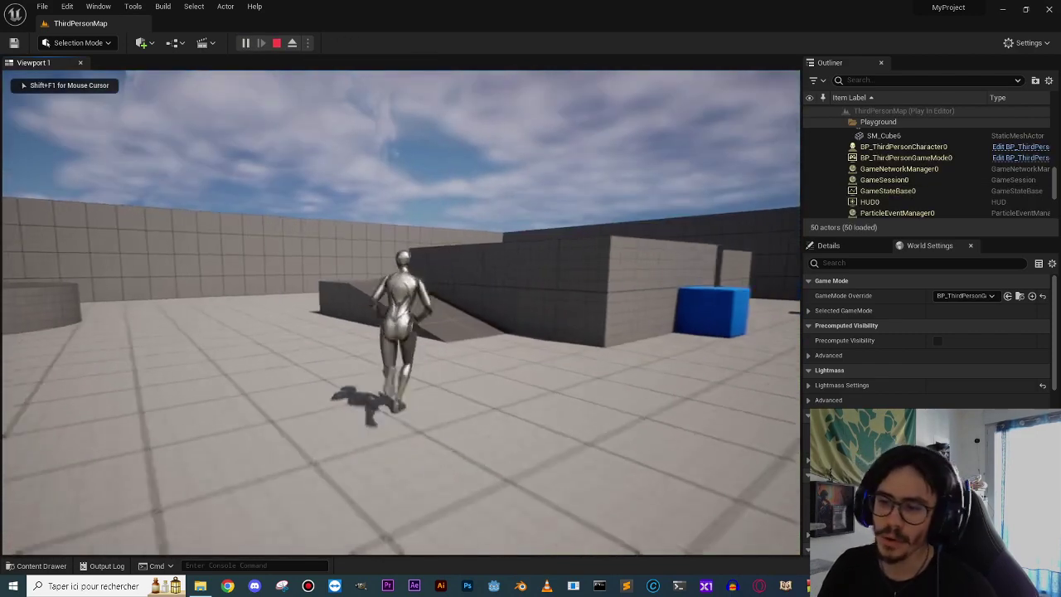
key(w)
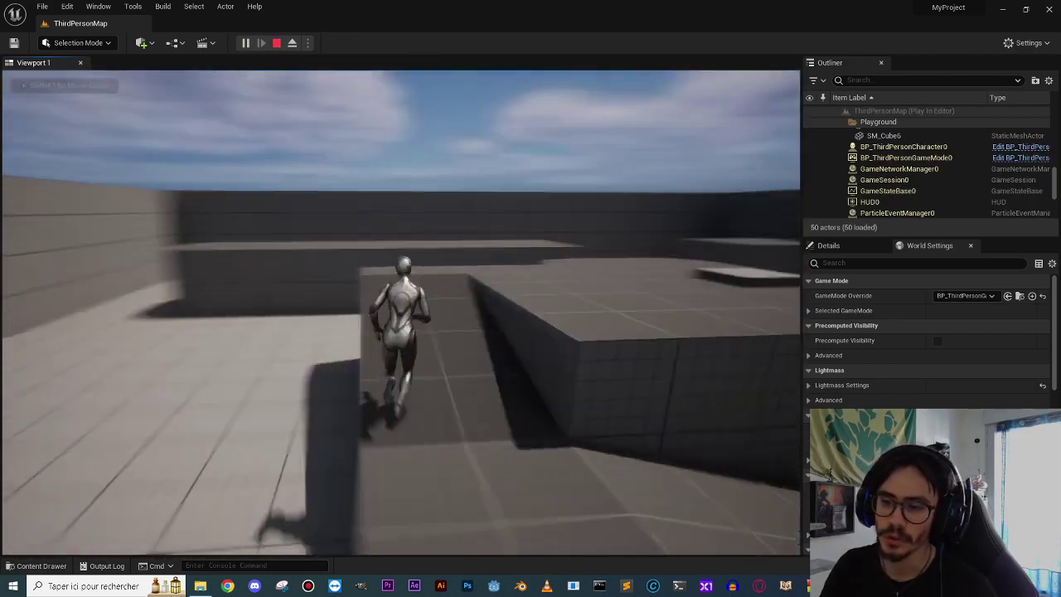
key(w)
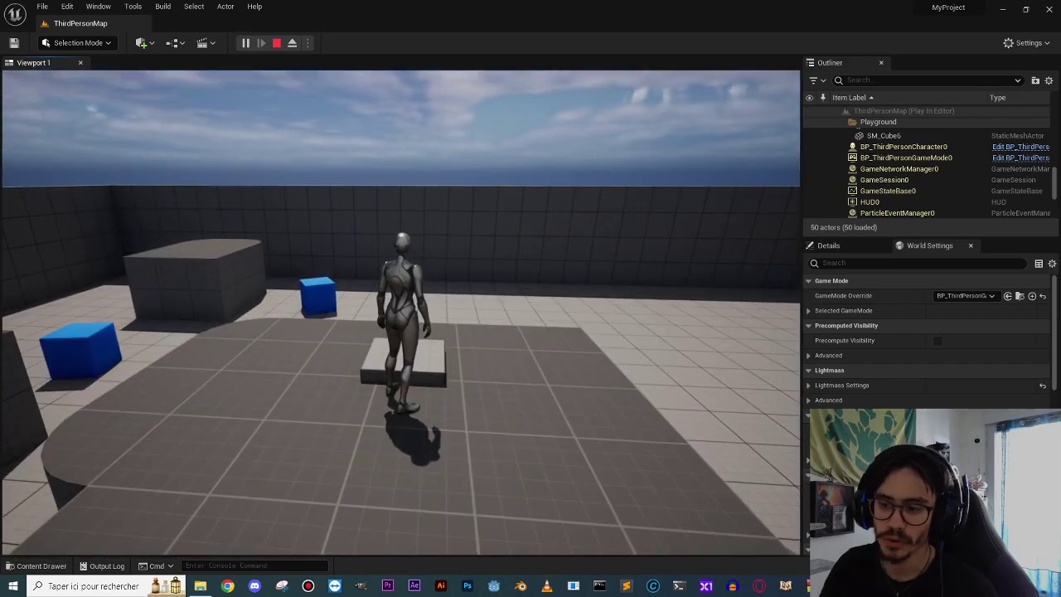
key(w)
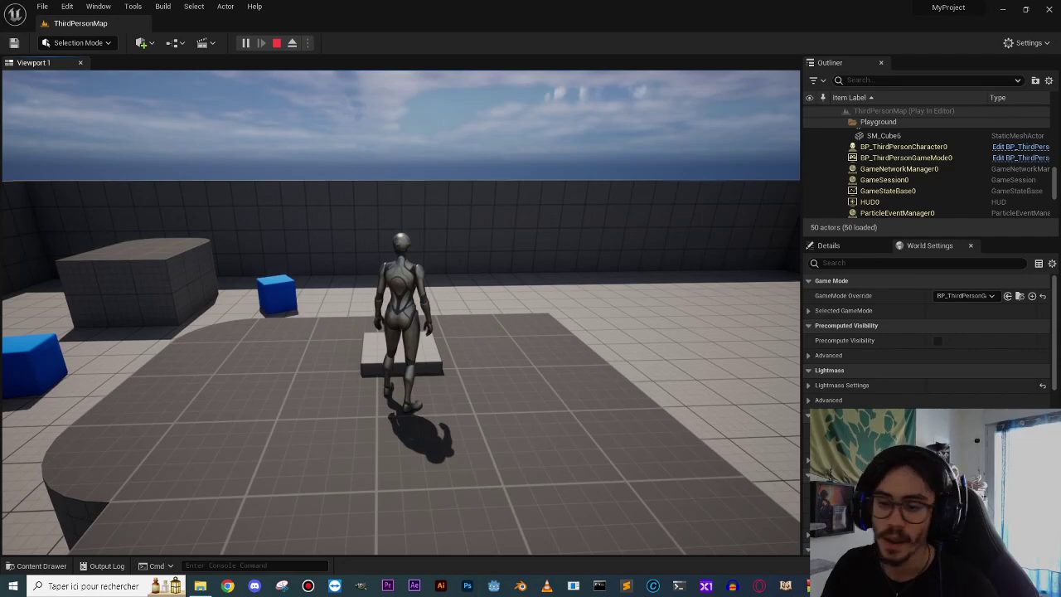
key(a)
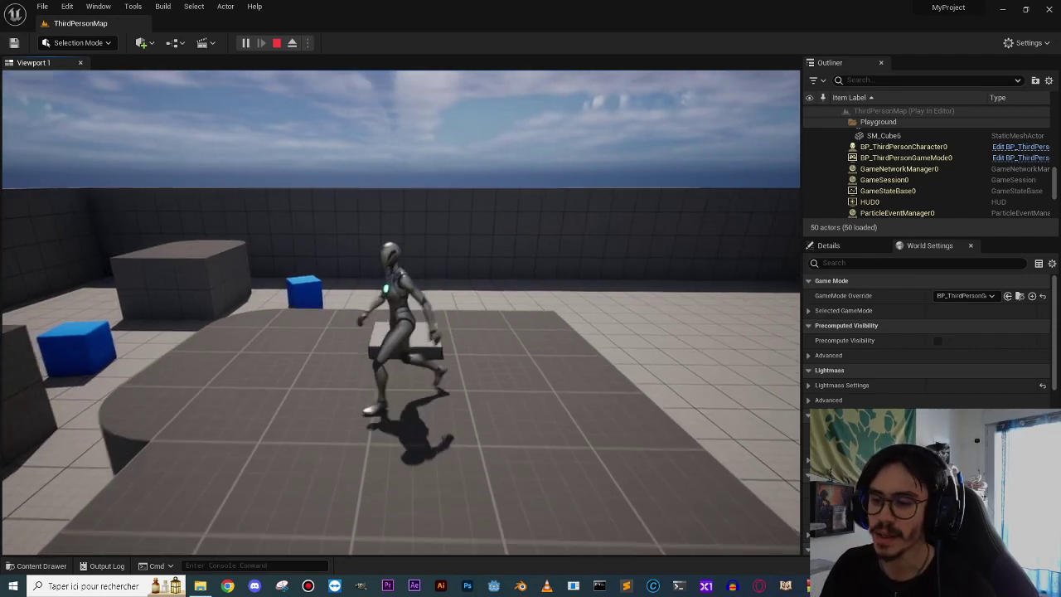
key(w)
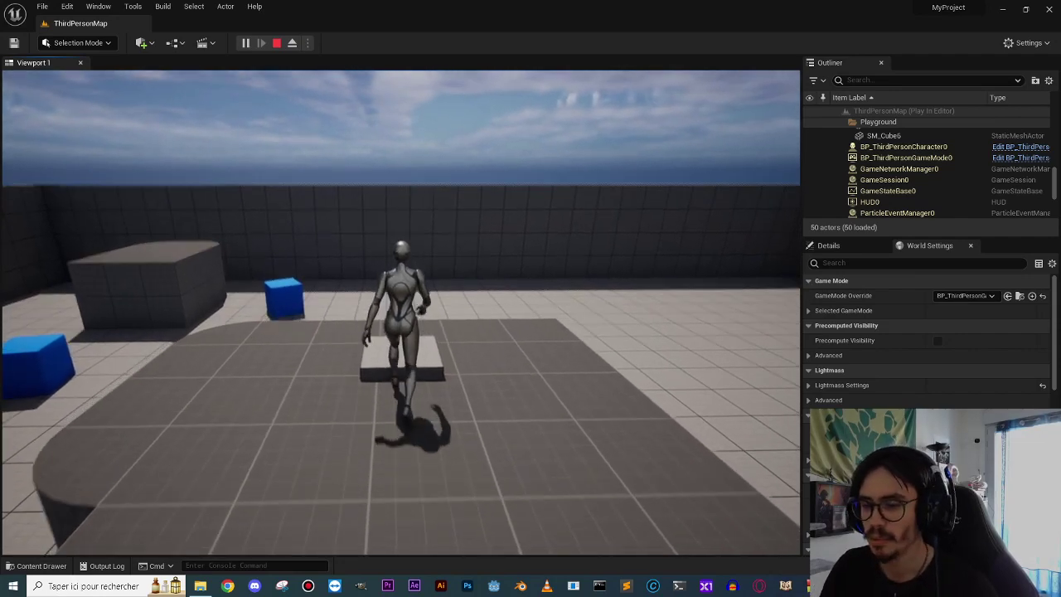
key(w)
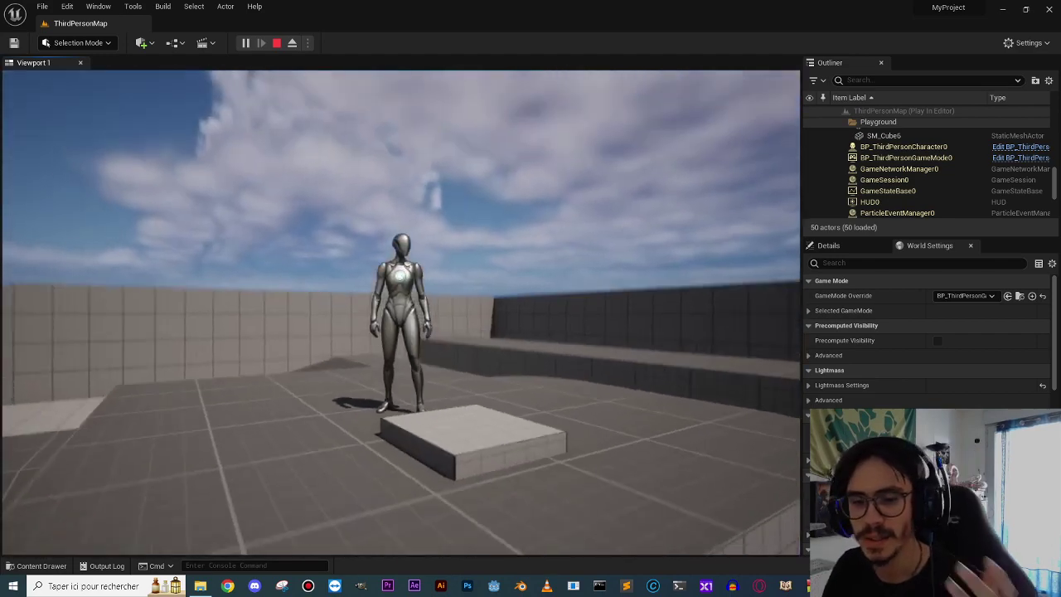
key(Escape)
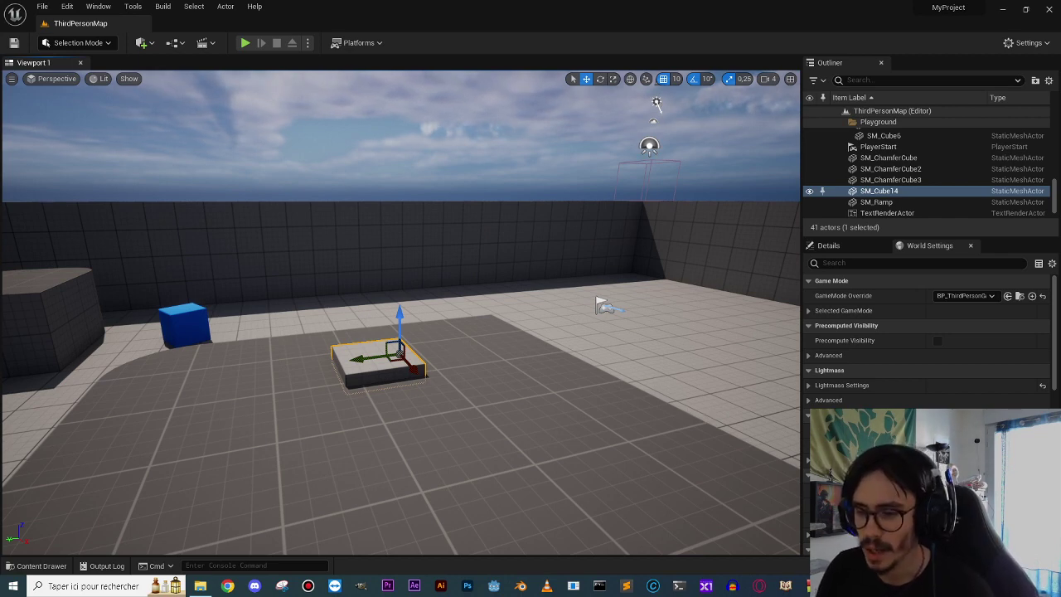
Create a new folder named UI under Content and open it.
right_drag(424, 531, 424, 554)
key(ctrl+space)
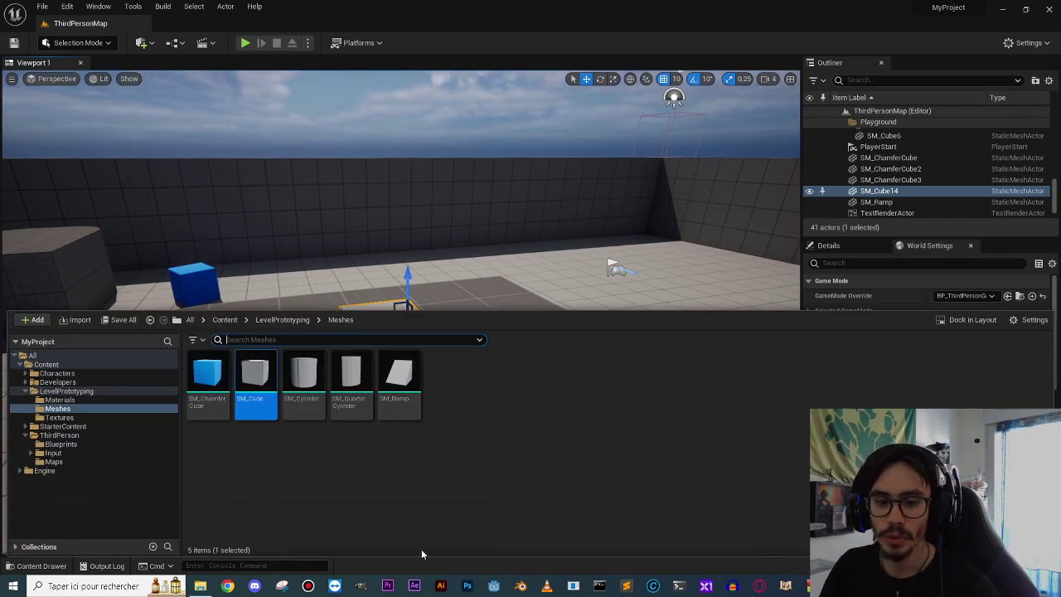
key(ctrl+space)
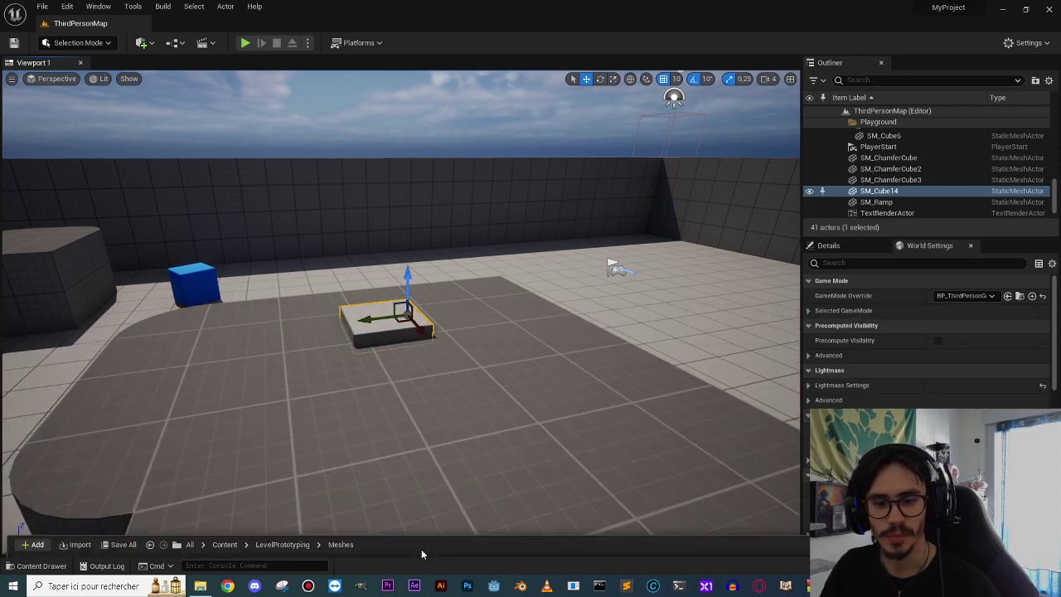
key(ctrl+space)
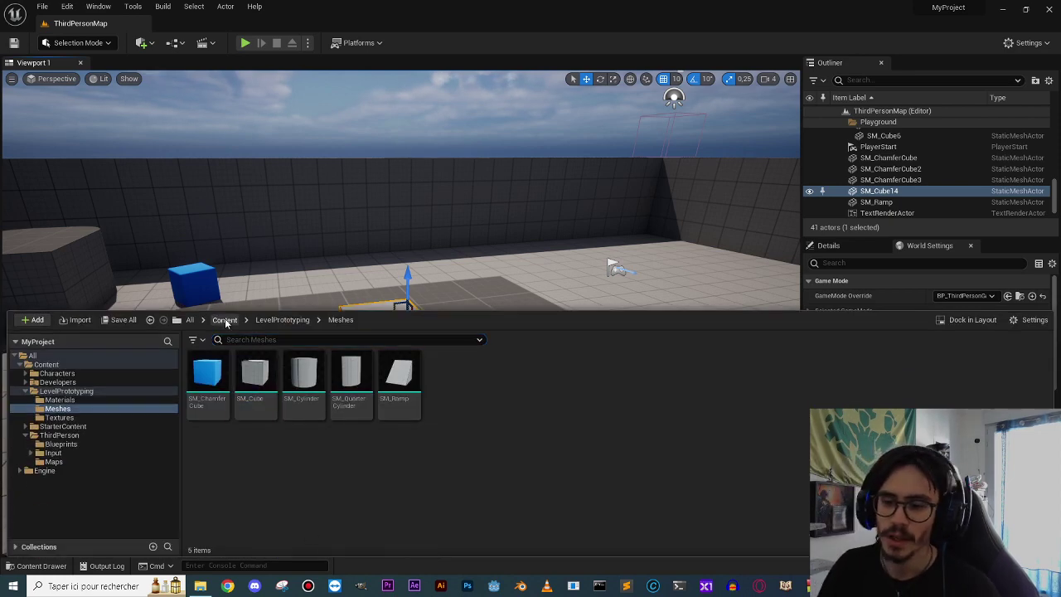
click(225, 321)
right_click(480, 401)
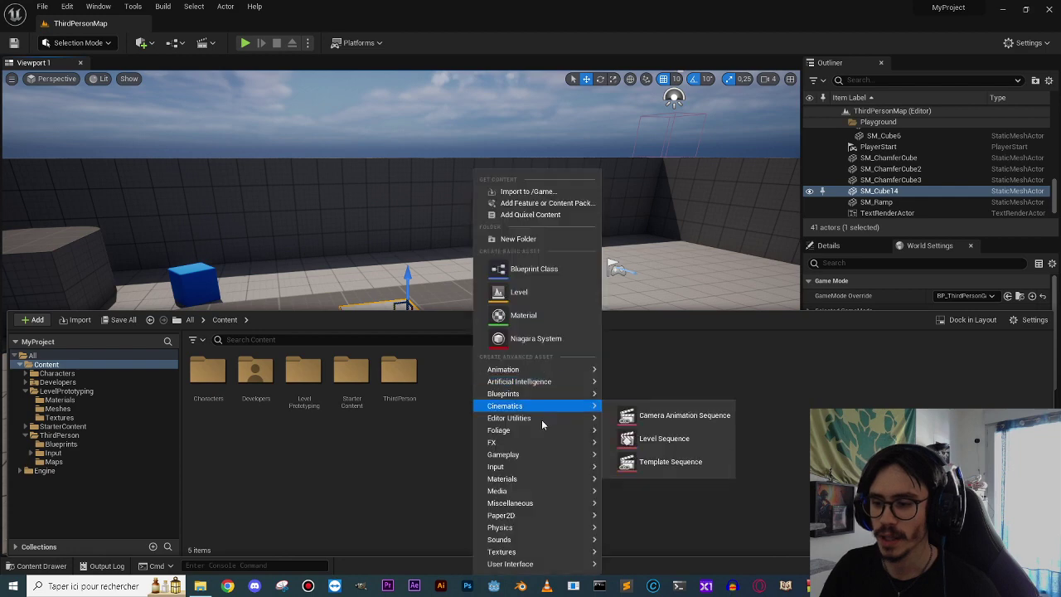
click(526, 240)
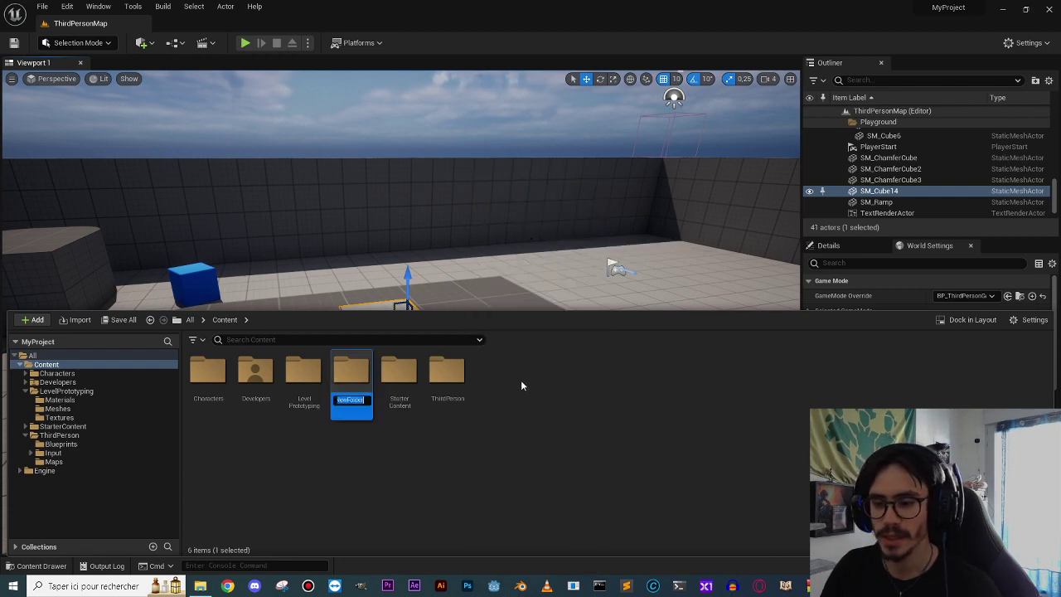
text(UI)
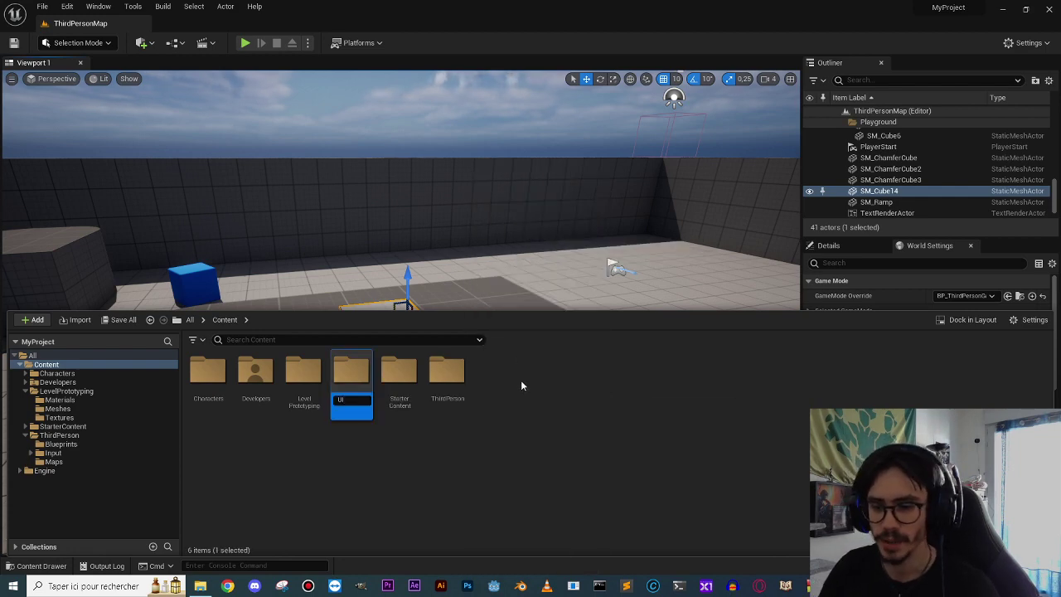
key(Return)
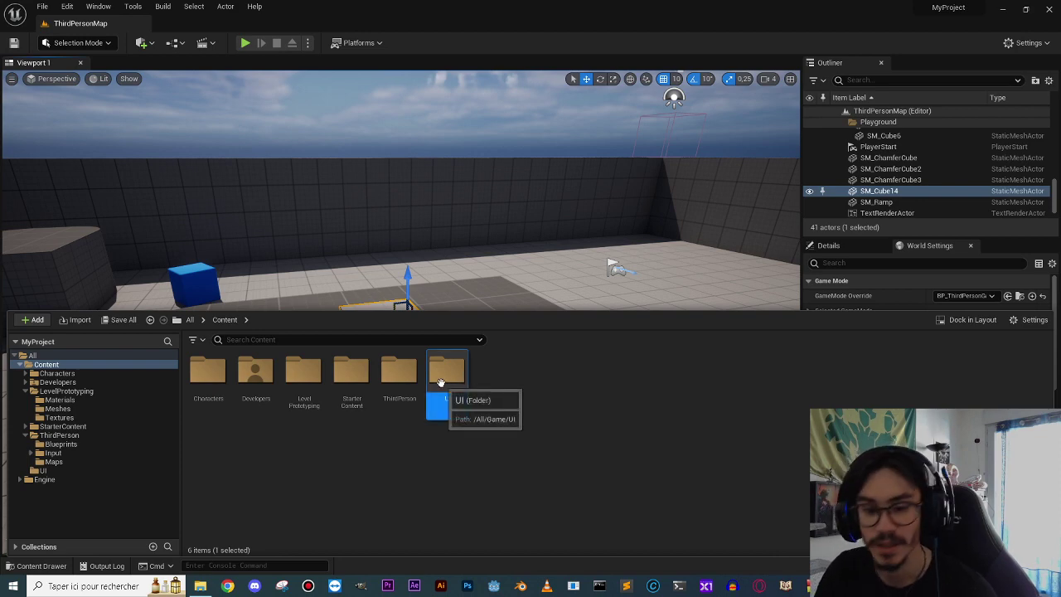
double_click(440, 383)
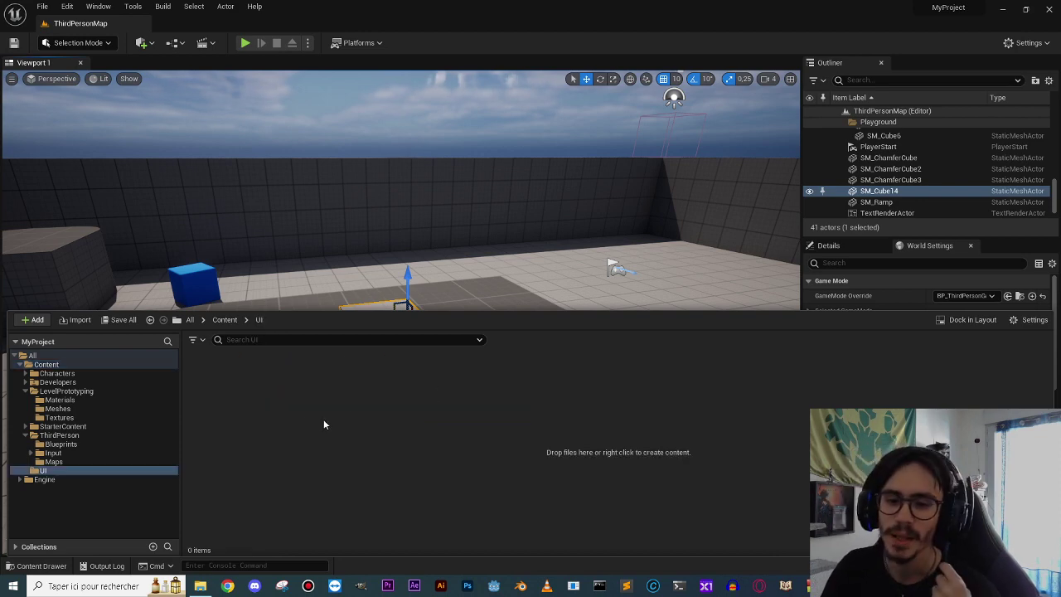
Create a User Widget blueprint named UI_PressE in the UI folder.
right_click(305, 407)
mouse_move(325, 399)
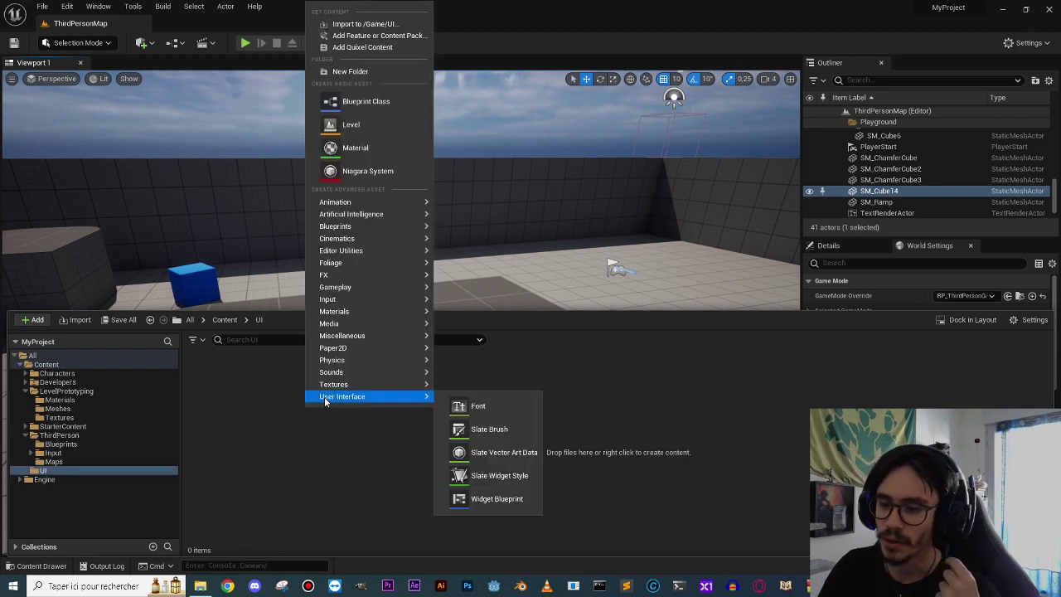
click(497, 500)
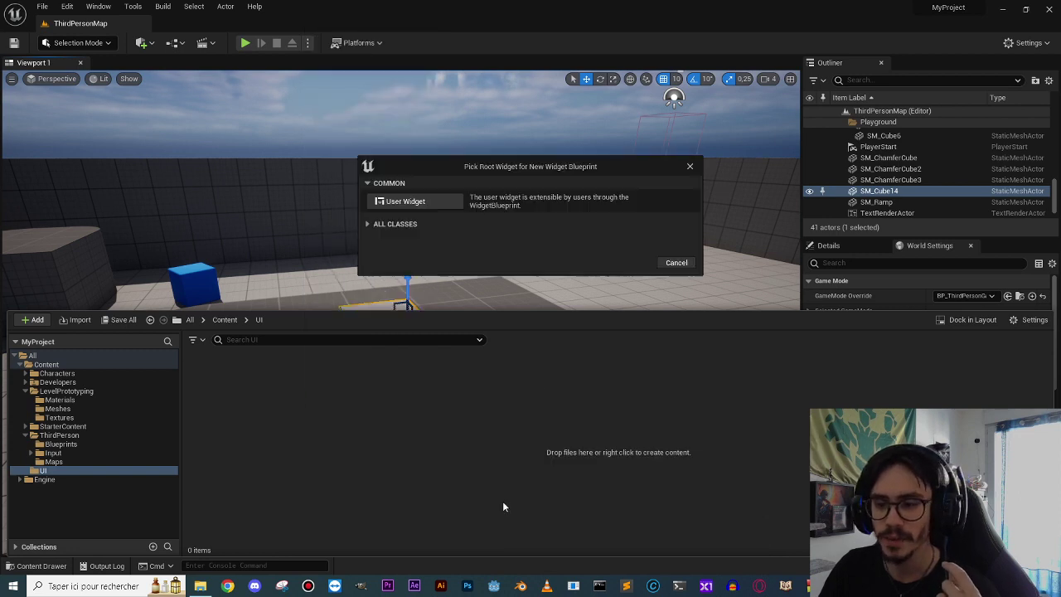
click(405, 201)
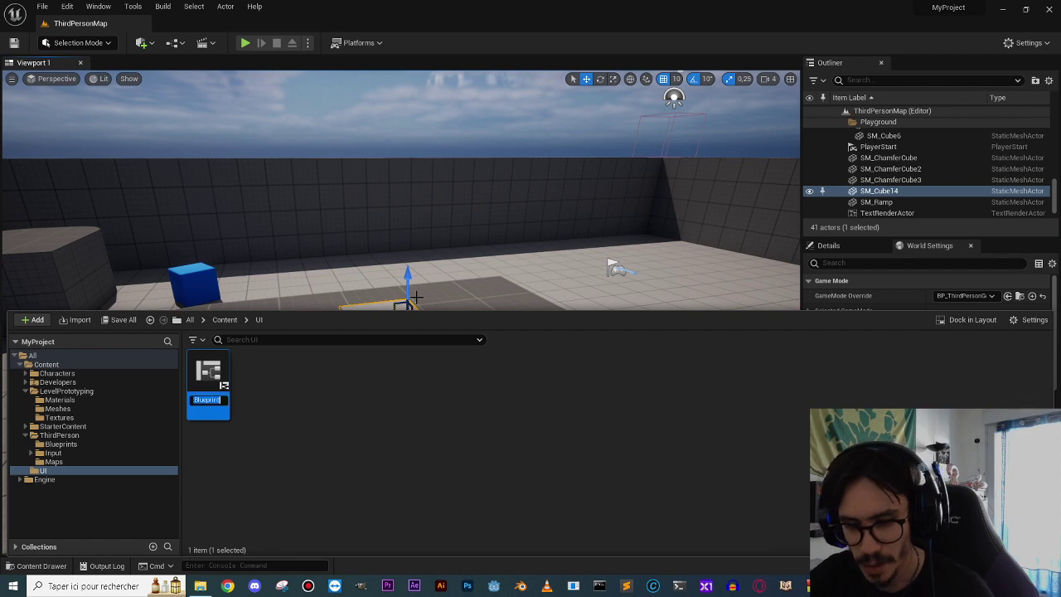
text(UI_PressE)
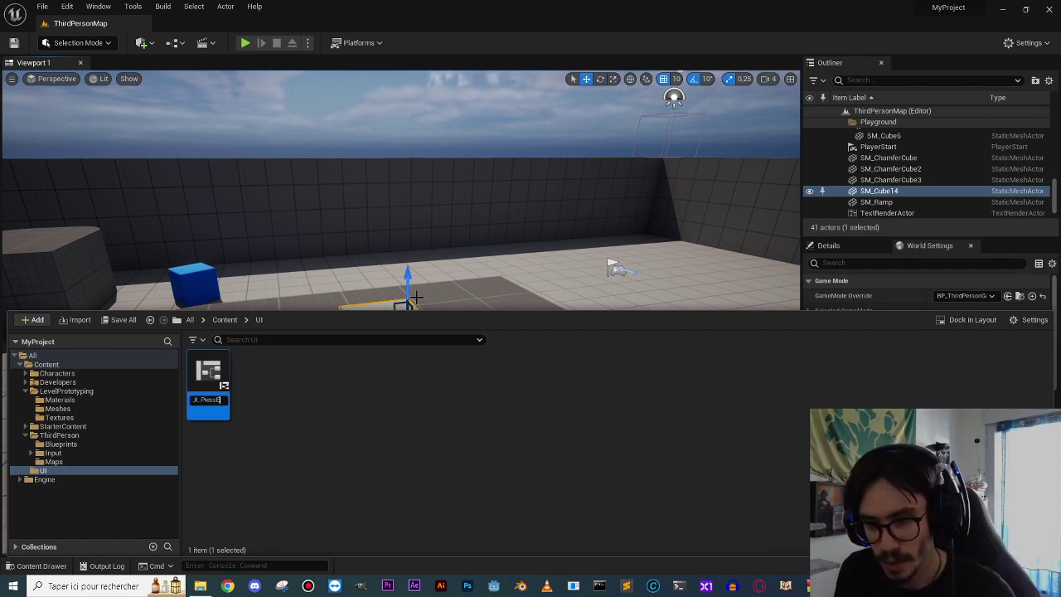
key(Return)
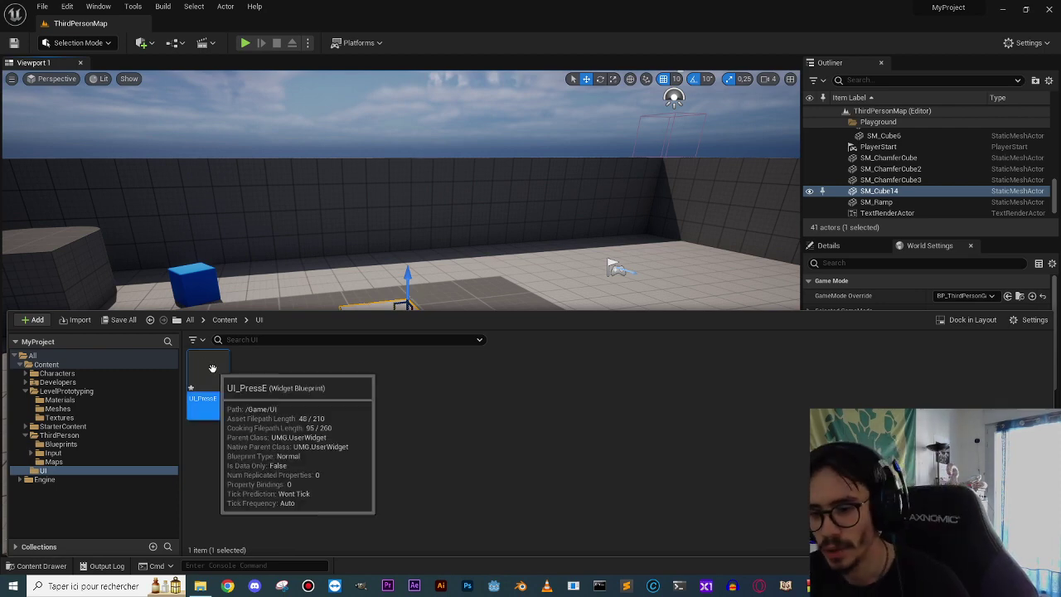
Open UI_PressE and add a Canvas Panel as its root.
double_click(209, 388)
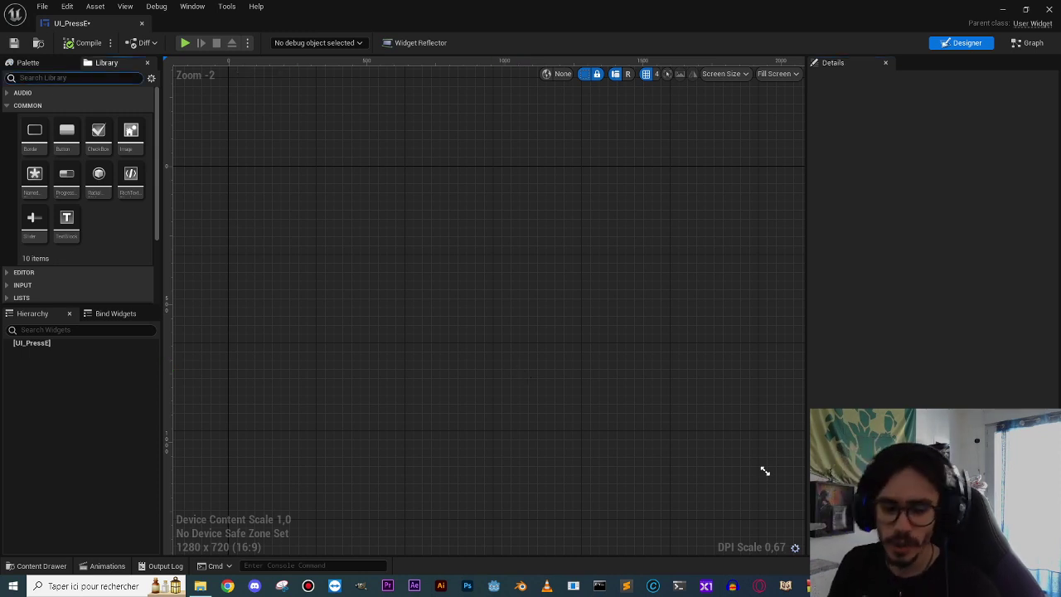
text(cabnva)
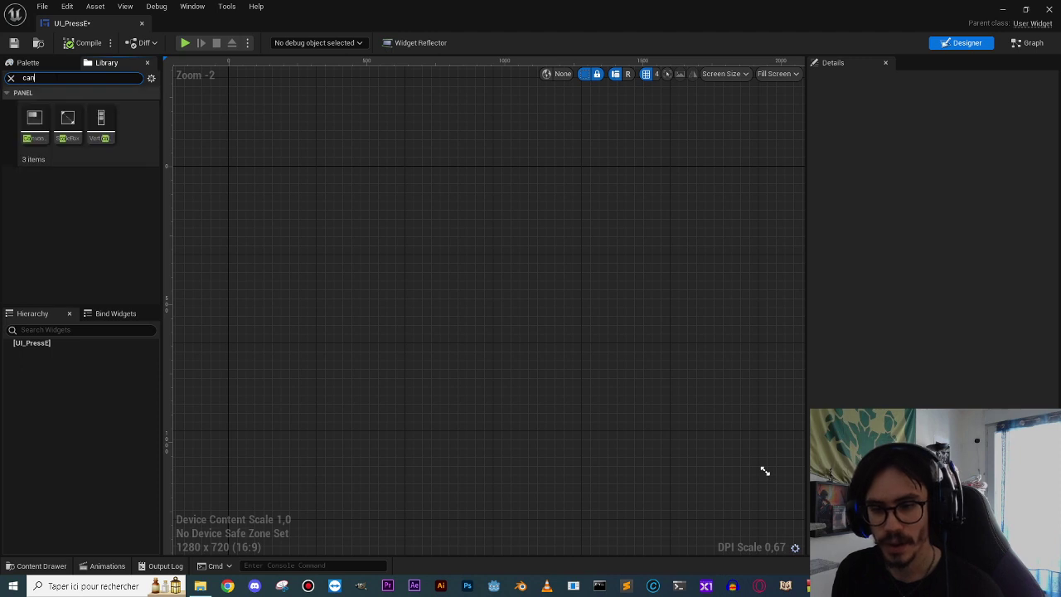
mouse_move(34, 124)
mouse_down()
mouse_move(122, 323)
mouse_move(32, 344)
mouse_move(460, 291)
mouse_move(66, 343)
mouse_up()
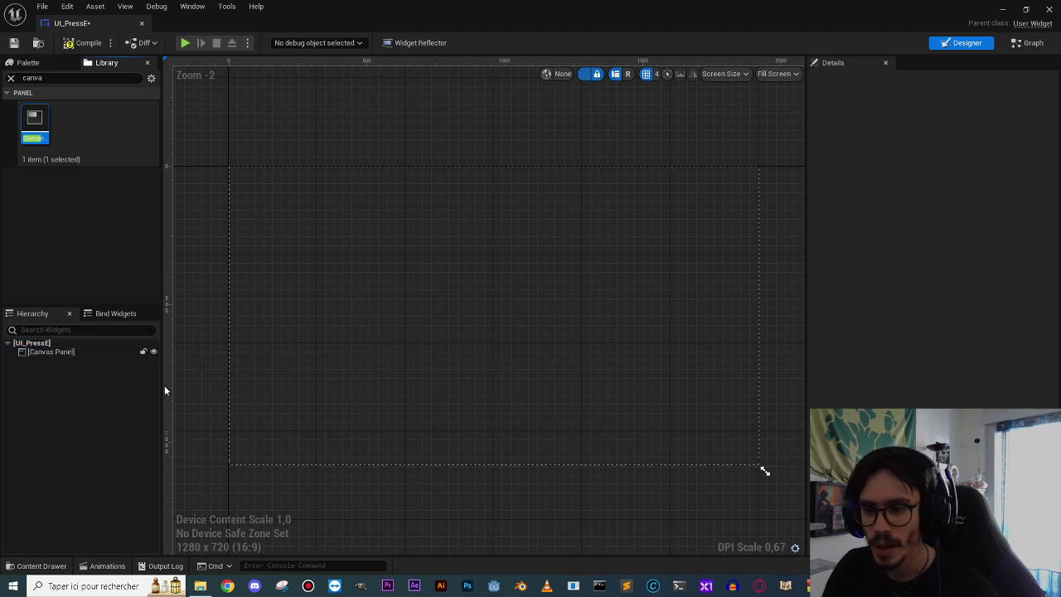
Set the designer preview to a Custom 1920 x 1080 screen size and reframe the canvas.
click(770, 75)
click(775, 102)
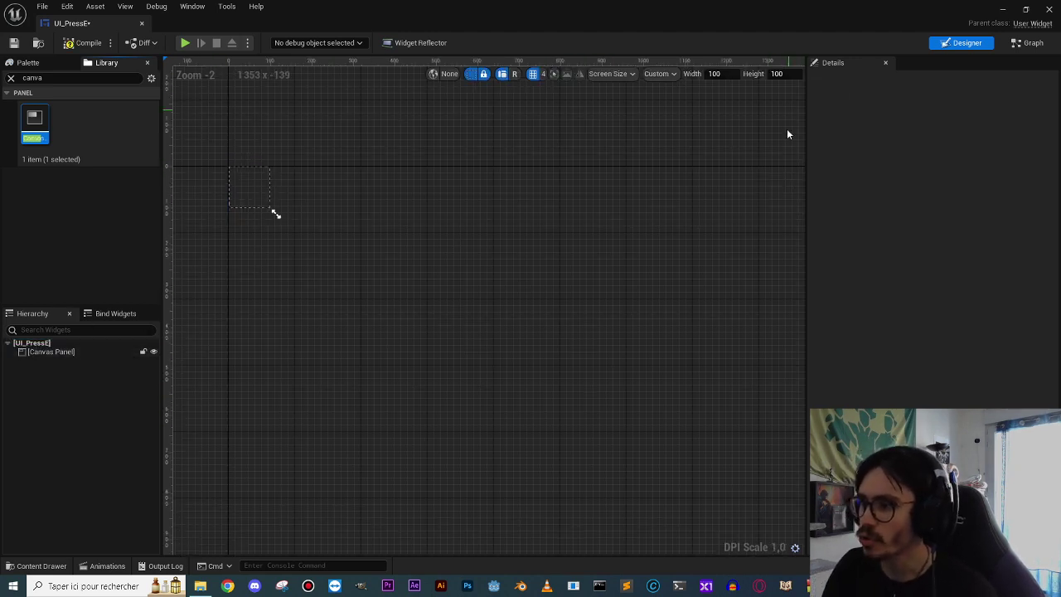
click(721, 73)
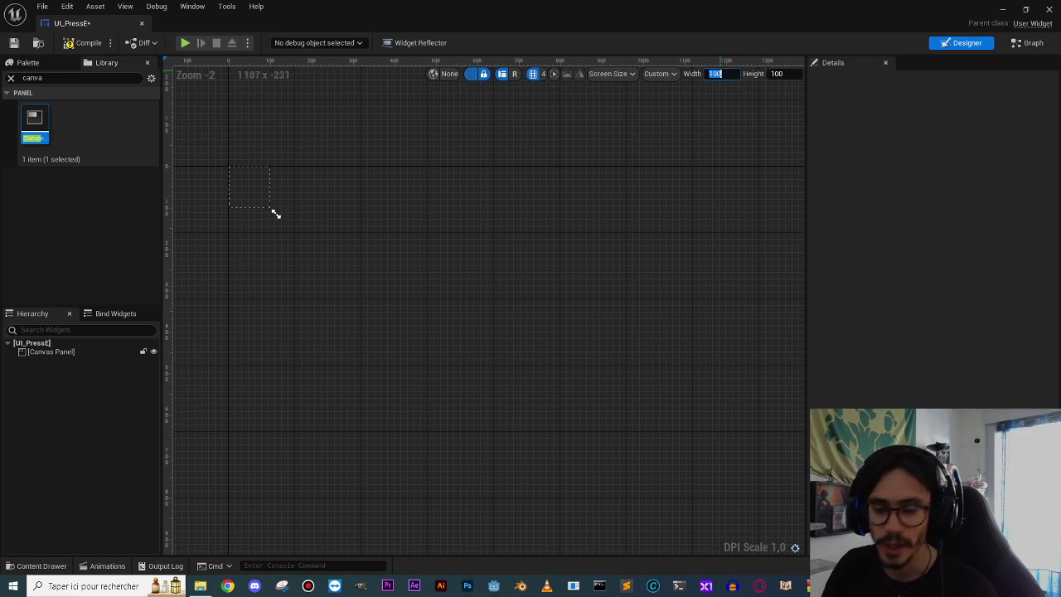
text(1920)
key(Tab)
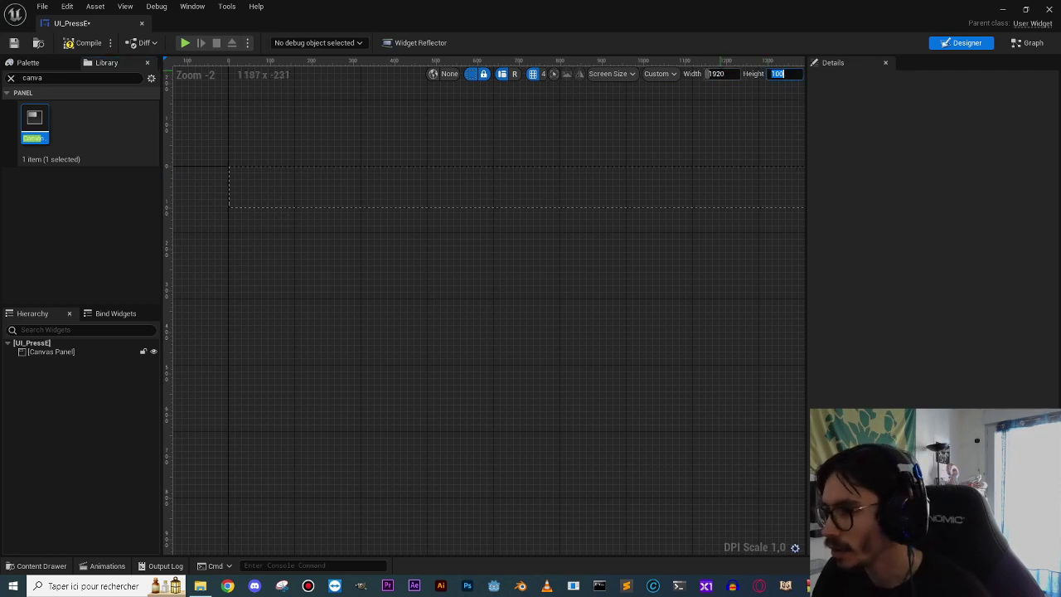
text(80)
key(Return)
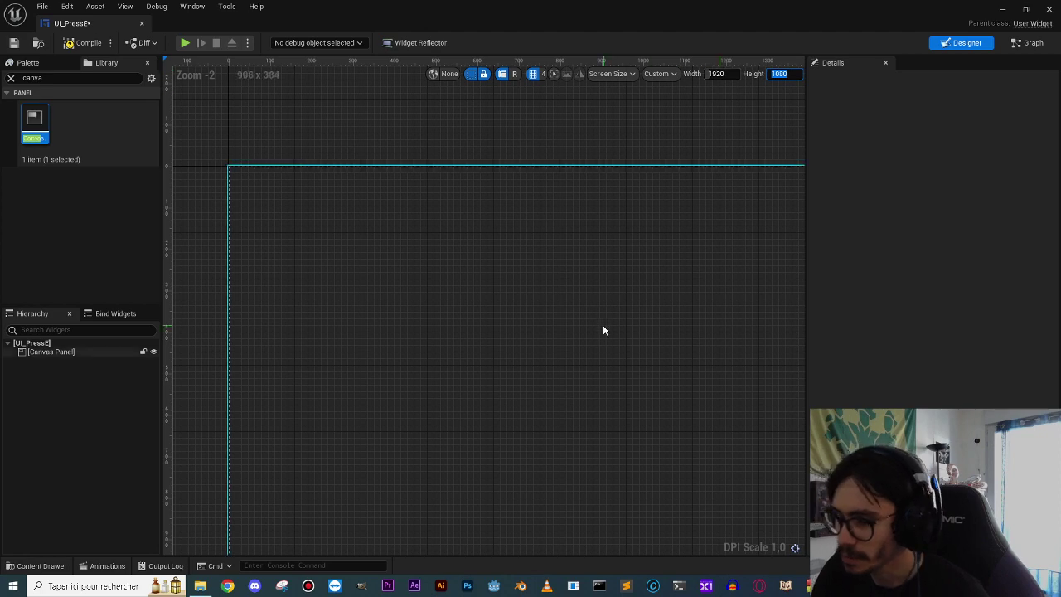
scroll(603, 325, down, 4)
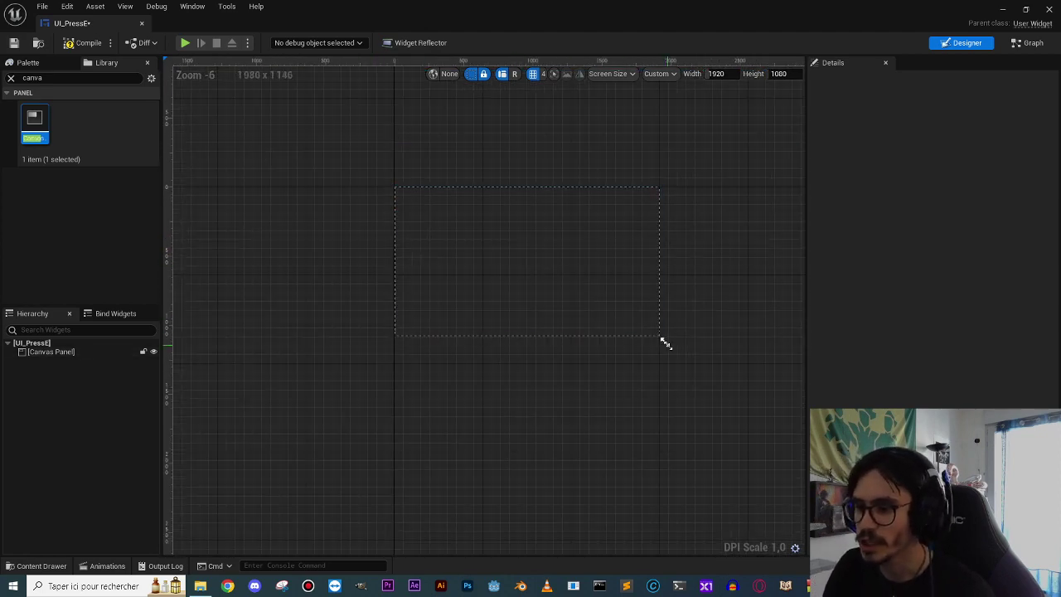
drag(666, 342, 732, 367)
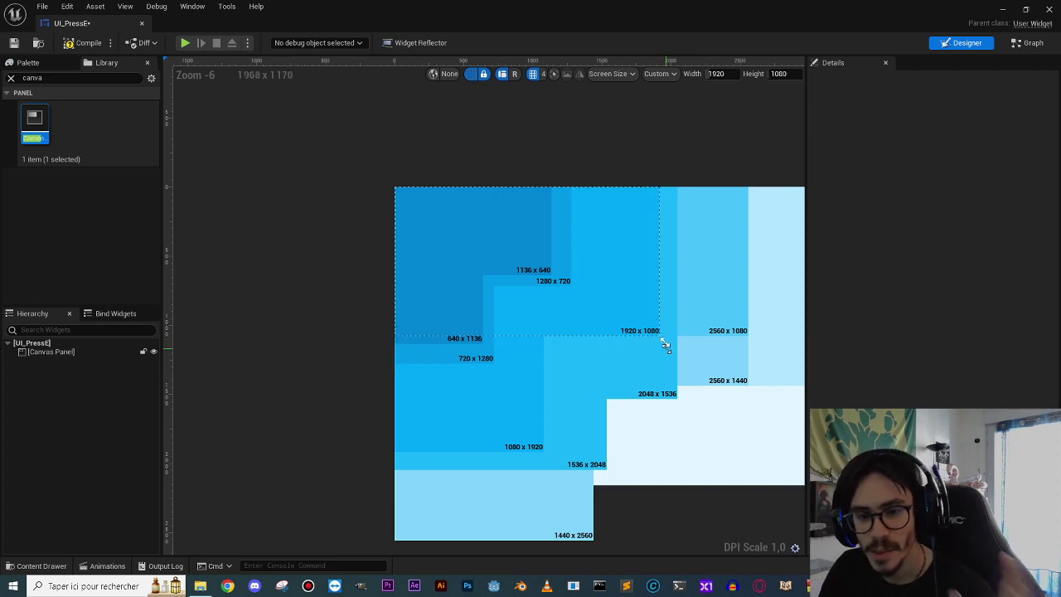
drag(665, 342, 652, 442)
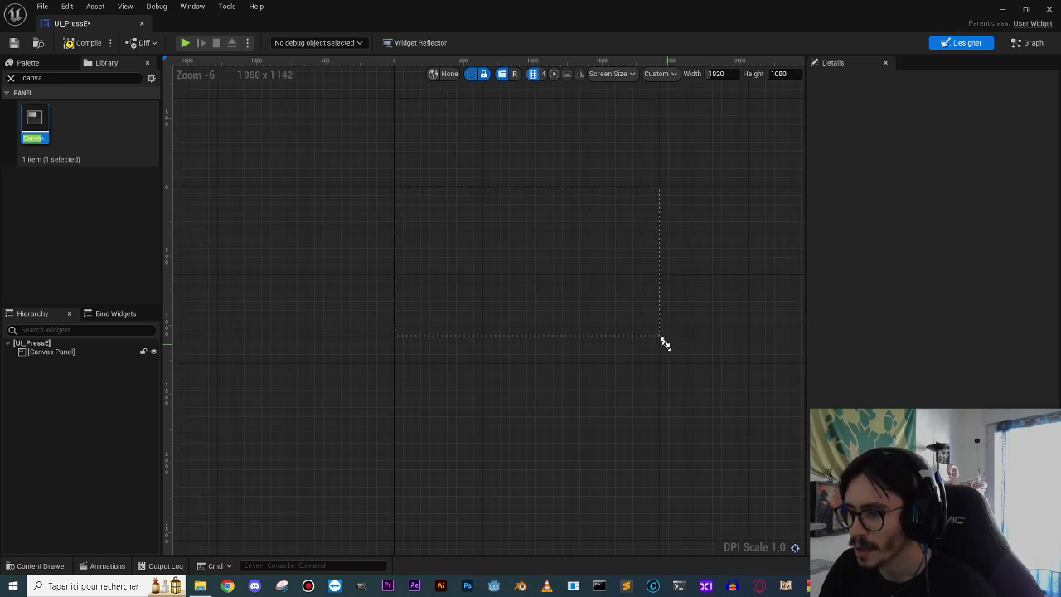
scroll(661, 343, up, 3)
right_drag(533, 276, 489, 366)
scroll(514, 315, down, 1)
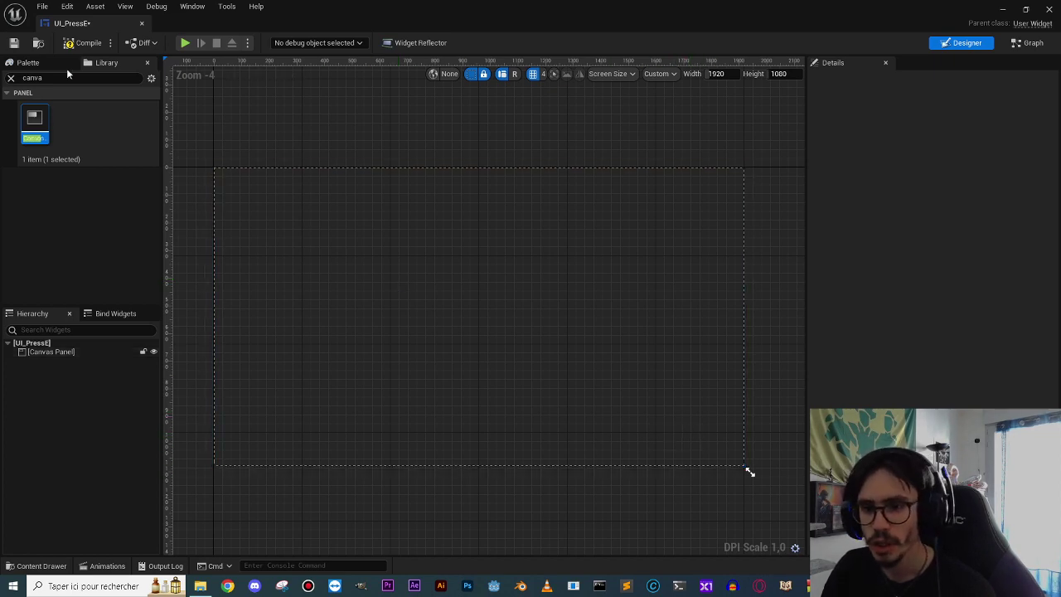
Add a Border inside the Canvas Panel and anchor it to the bottom-right corner.
text(bord)
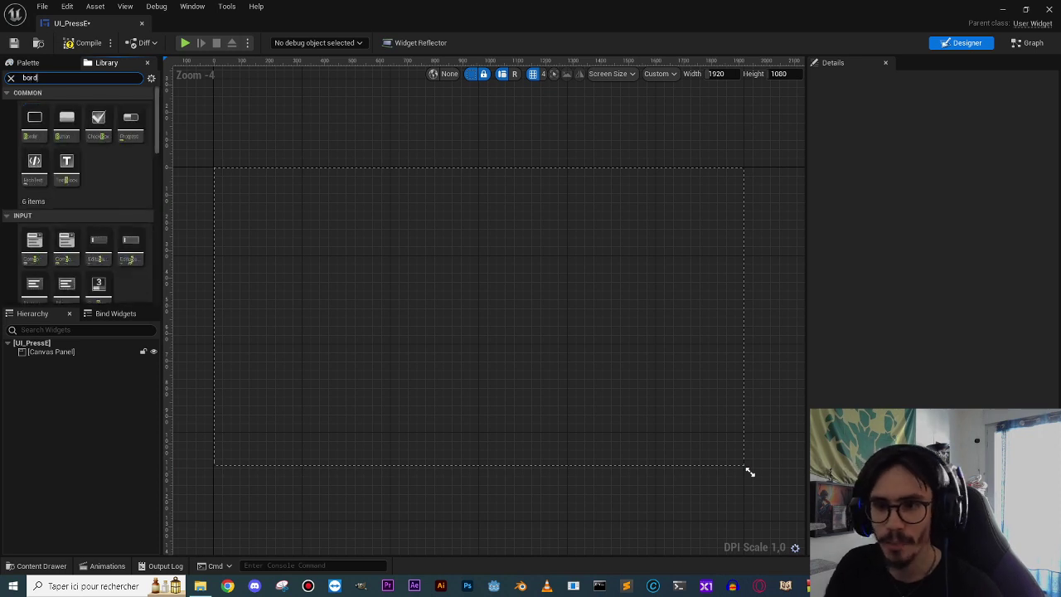
text(er)
drag(43, 123, 46, 354)
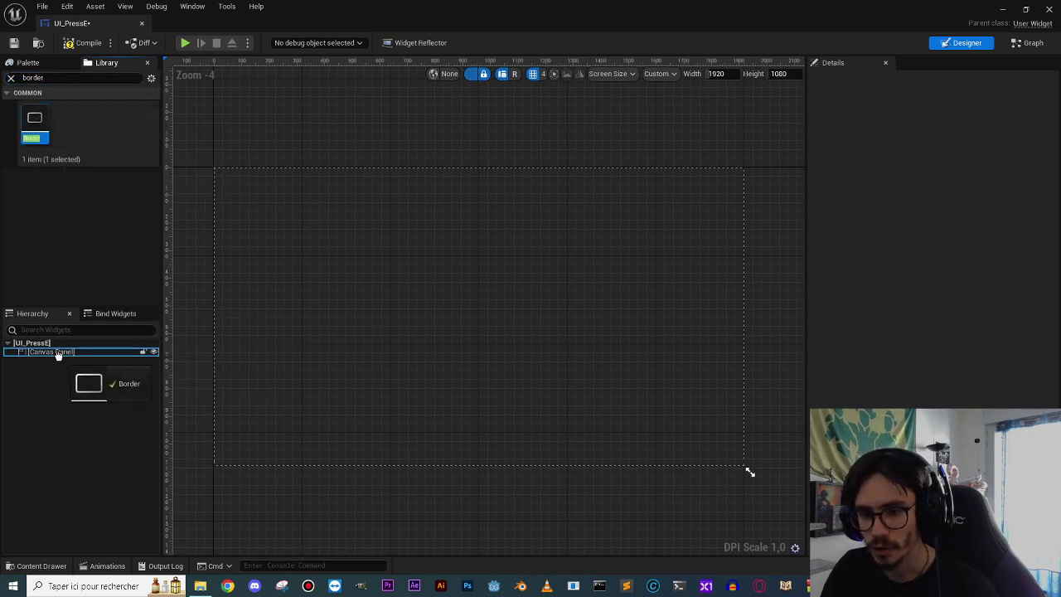
click(232, 173)
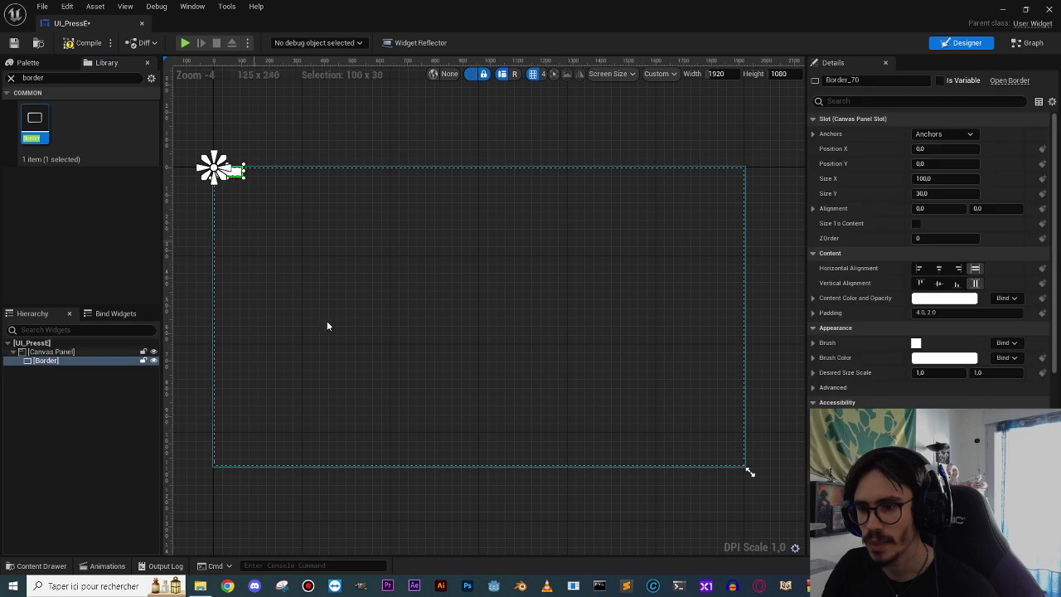
click(943, 136)
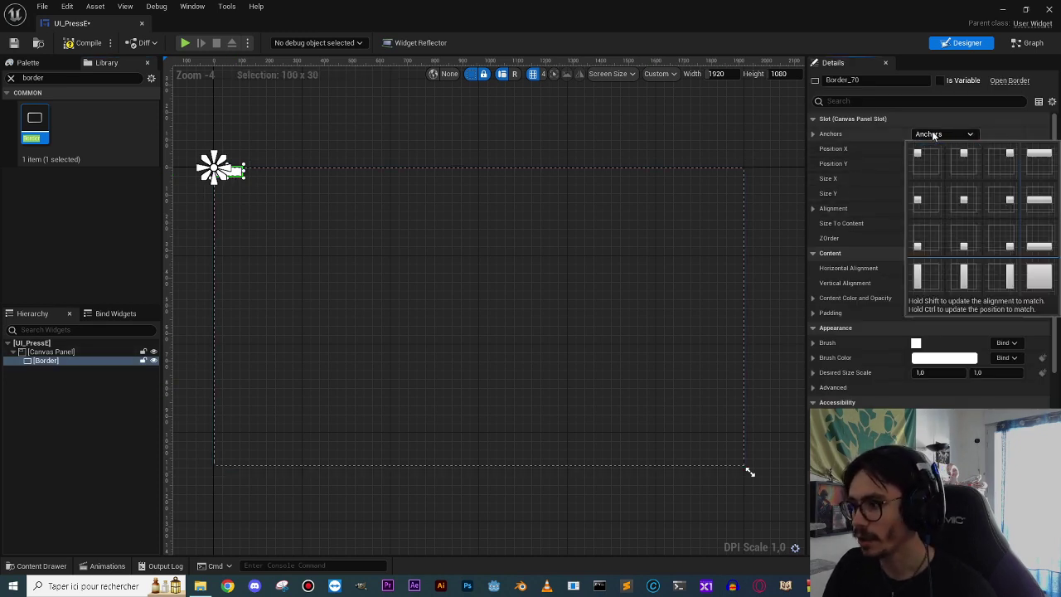
click(933, 135)
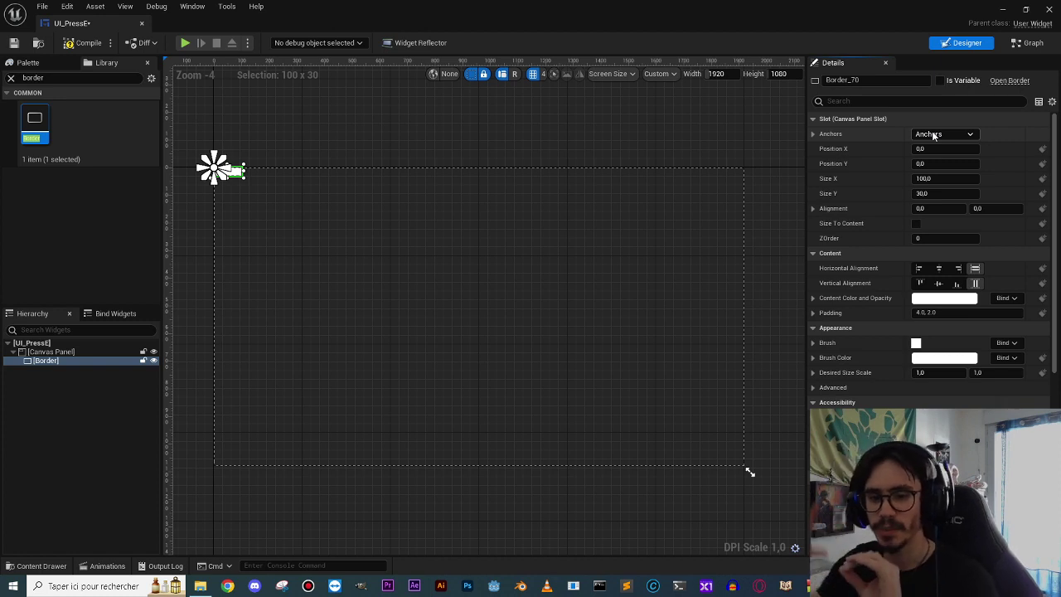
click(933, 135)
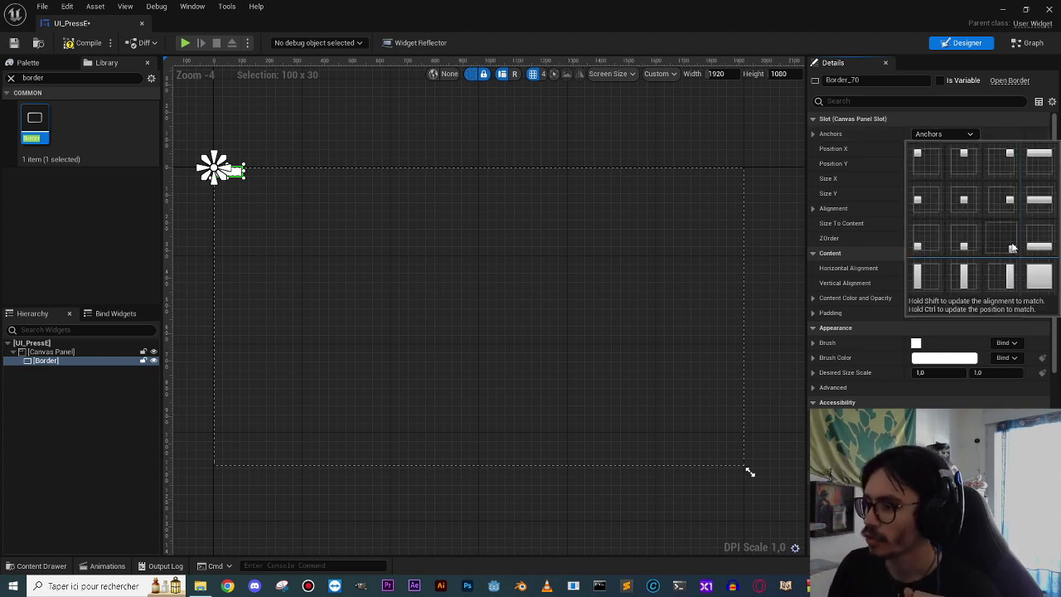
ctrl+click(1013, 248)
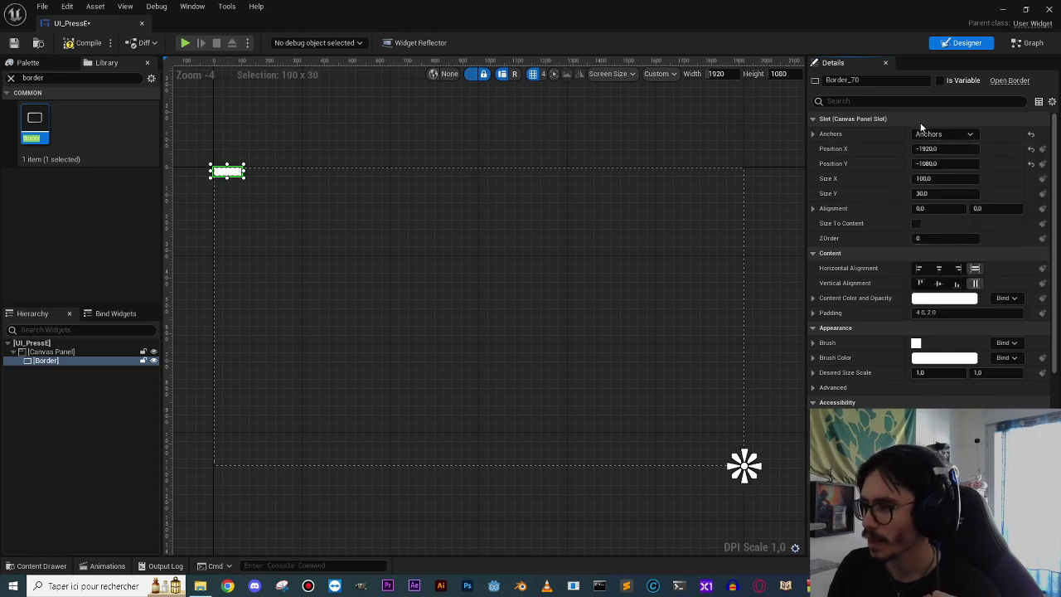
Set the Border's position to X -150 and Y -50.
click(927, 148)
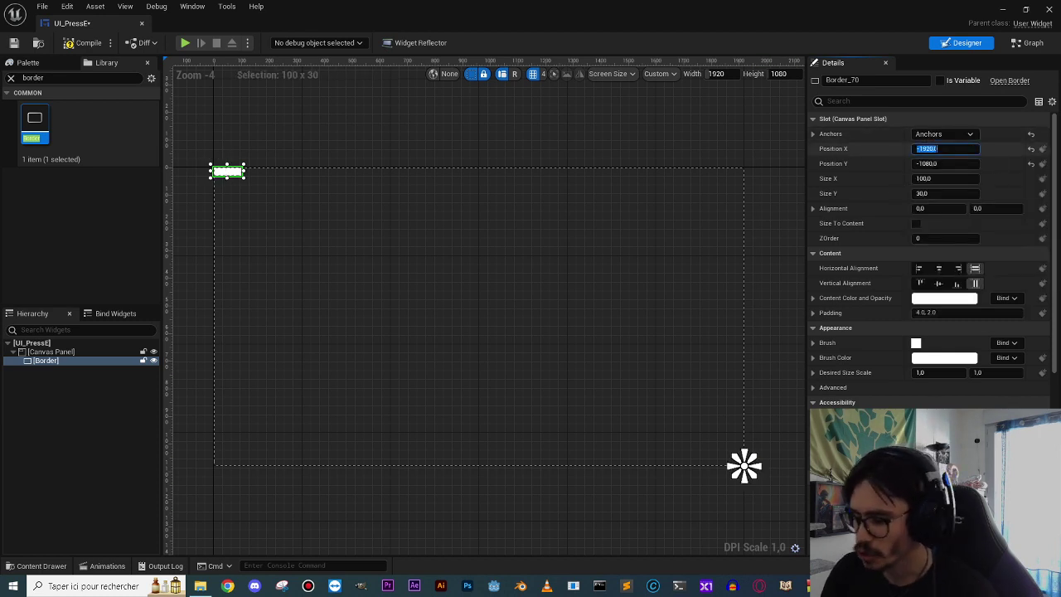
text(-50)
key(Return)
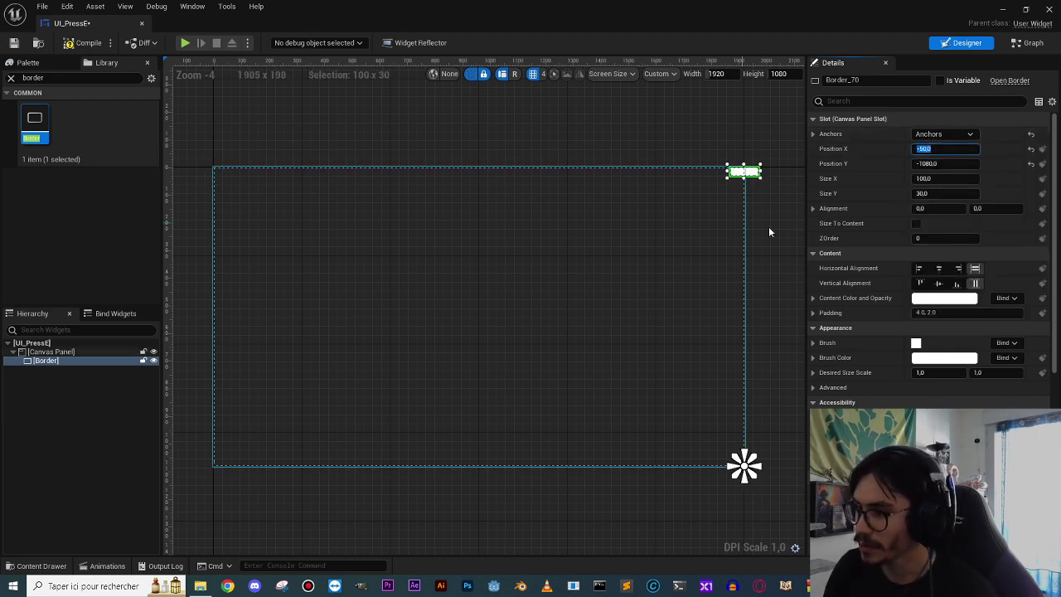
click(927, 163)
text(50)
key(Return)
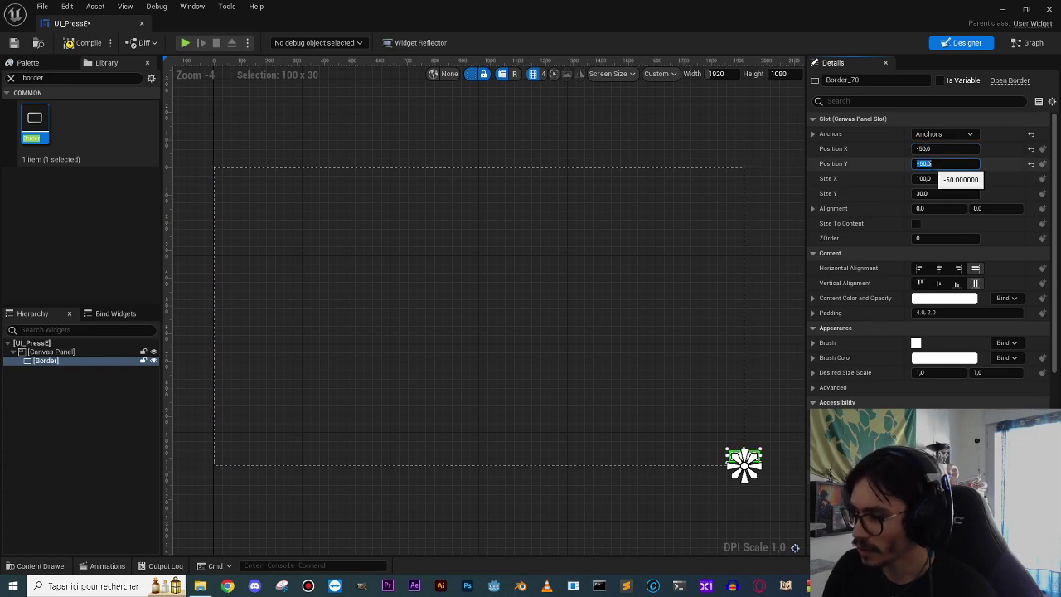
scroll(603, 344, up, 5)
click(945, 149)
text(-150)
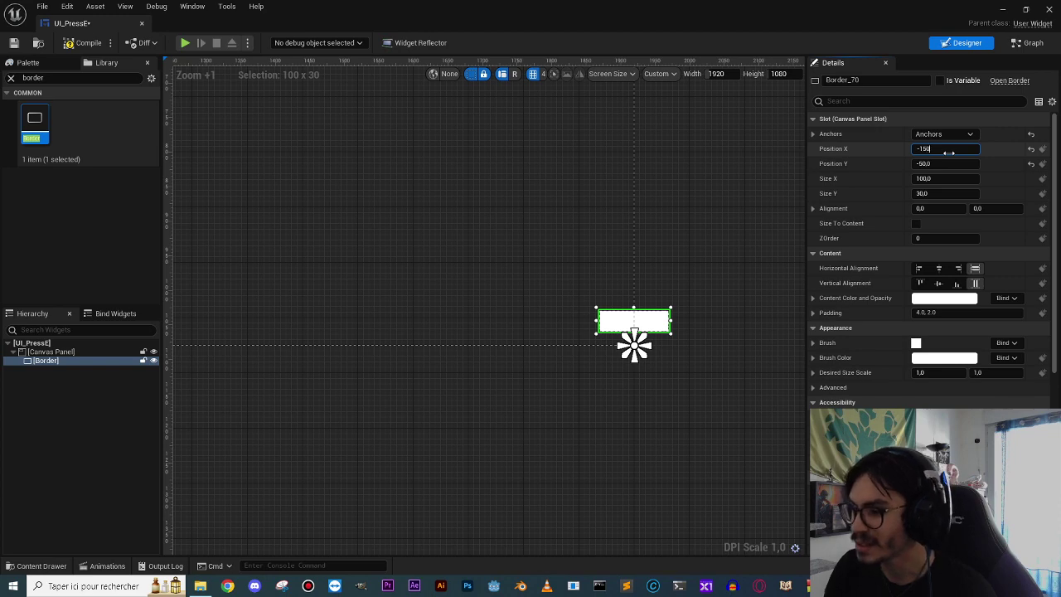
key(Return)
Enlarge the Border up and left to about 202 x 77 near the corner.
right_drag(585, 282, 614, 365)
drag(548, 374, 484, 346)
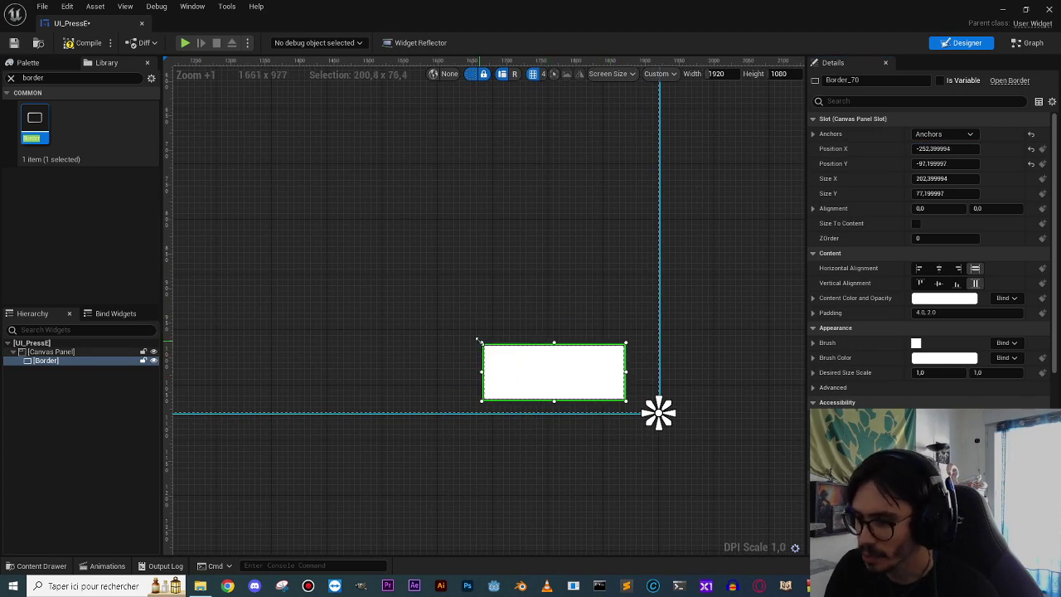
click(456, 428)
scroll(416, 383, down, 7)
right_drag(416, 383, 482, 340)
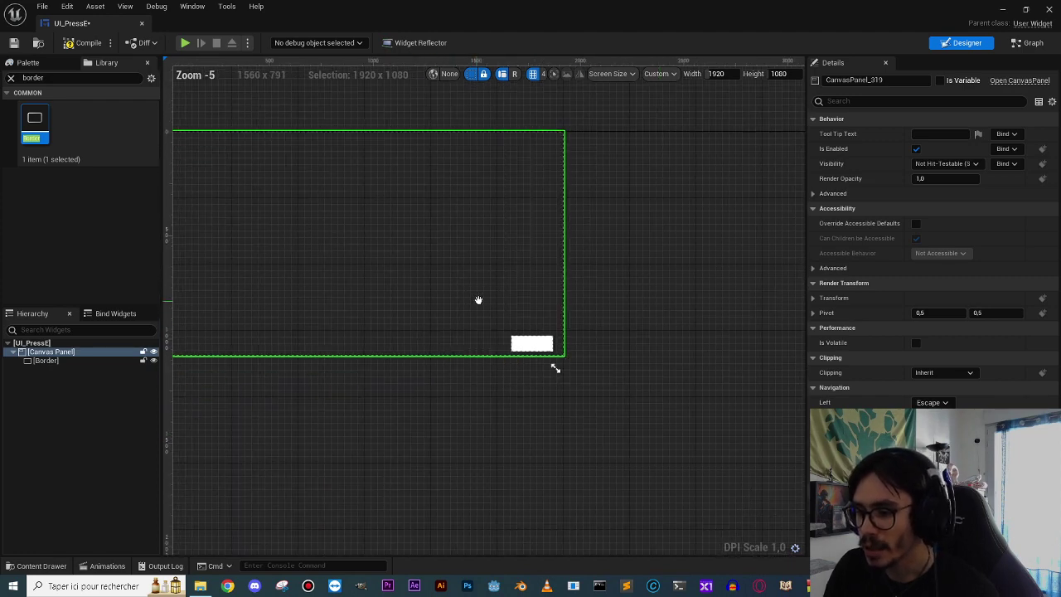
scroll(536, 353, up, 1)
click(554, 345)
click(523, 392)
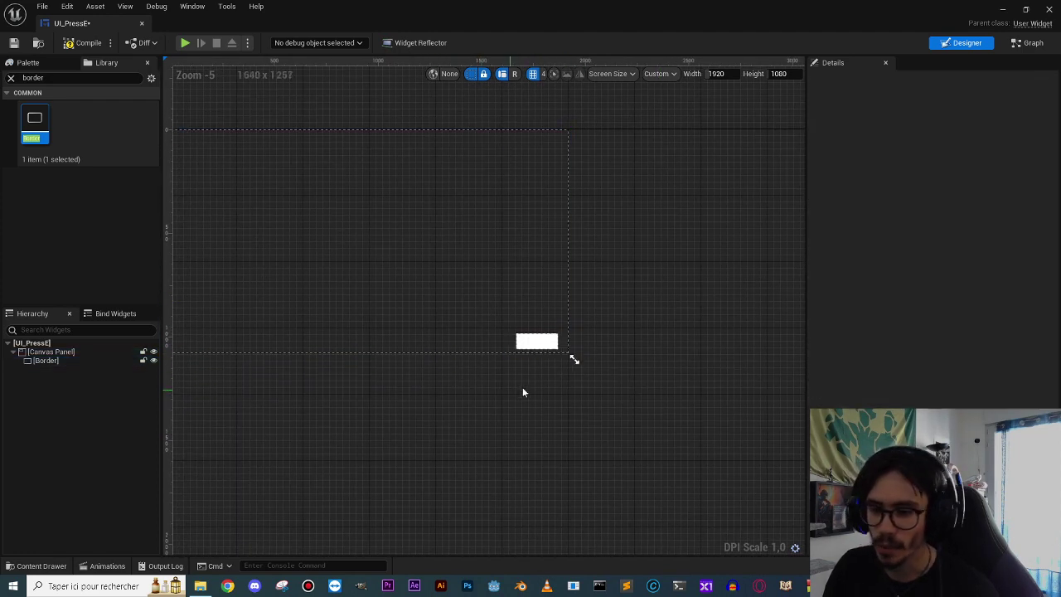
click(544, 344)
scroll(544, 344, up, 6)
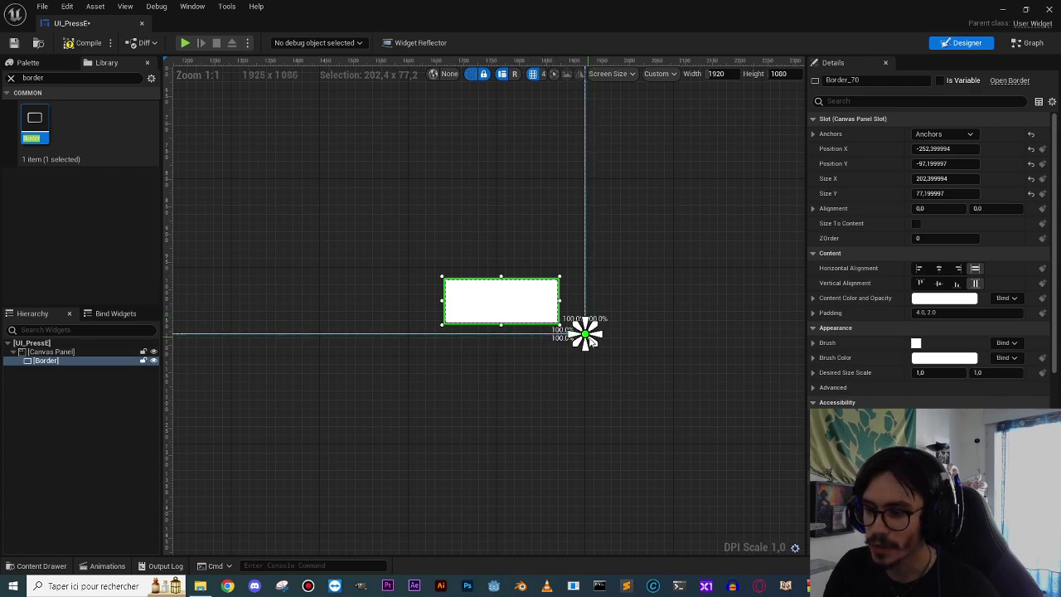
drag(585, 334, 616, 352)
scroll(576, 379, down, 7)
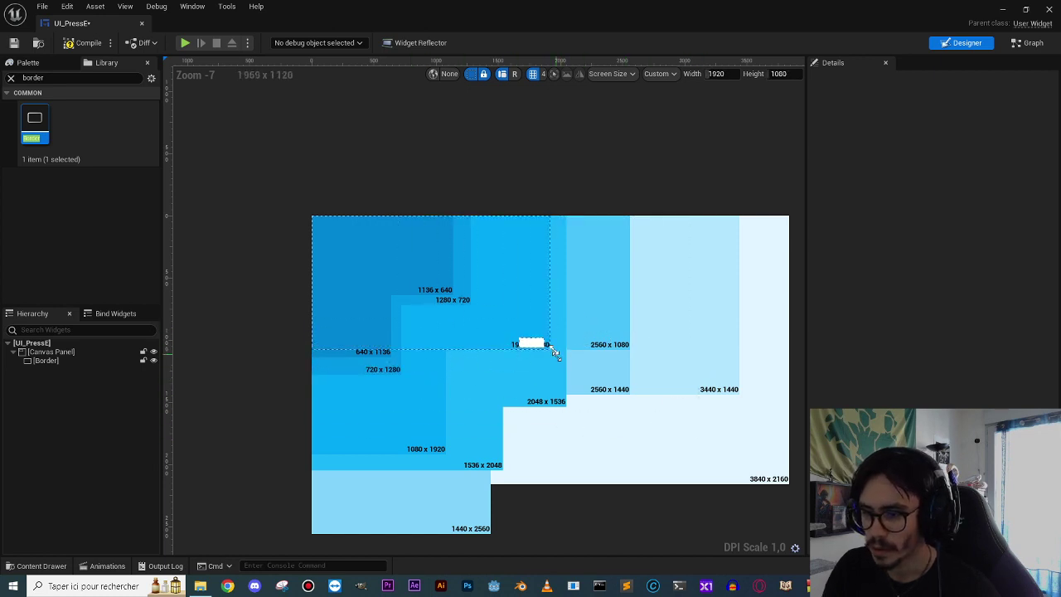
scroll(552, 350, up, 6)
Change the Border's Brush Color from white to black.
click(594, 370)
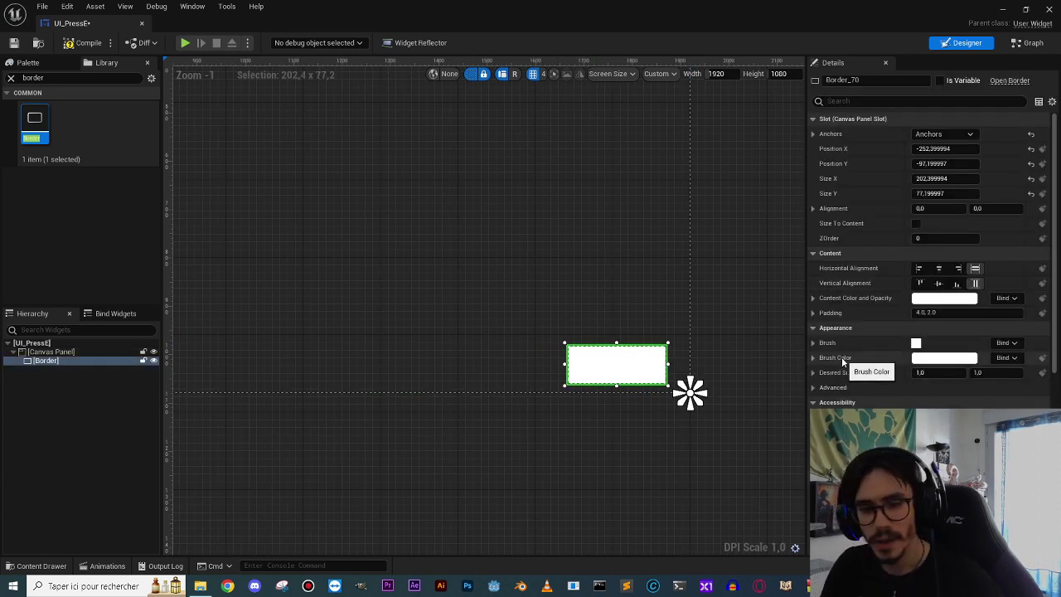
click(945, 357)
click(843, 392)
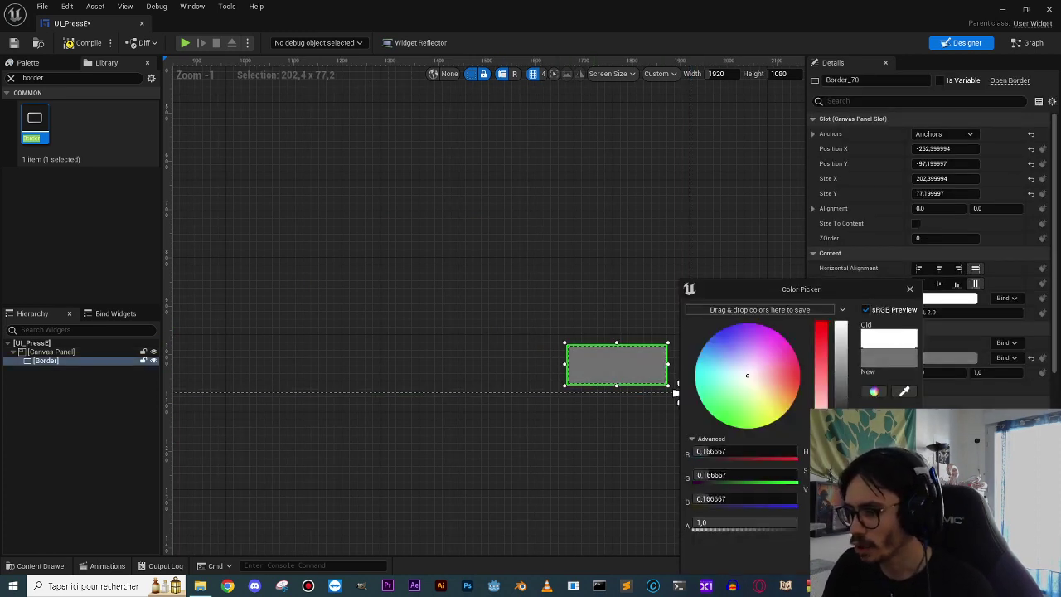
drag(843, 390, 843, 407)
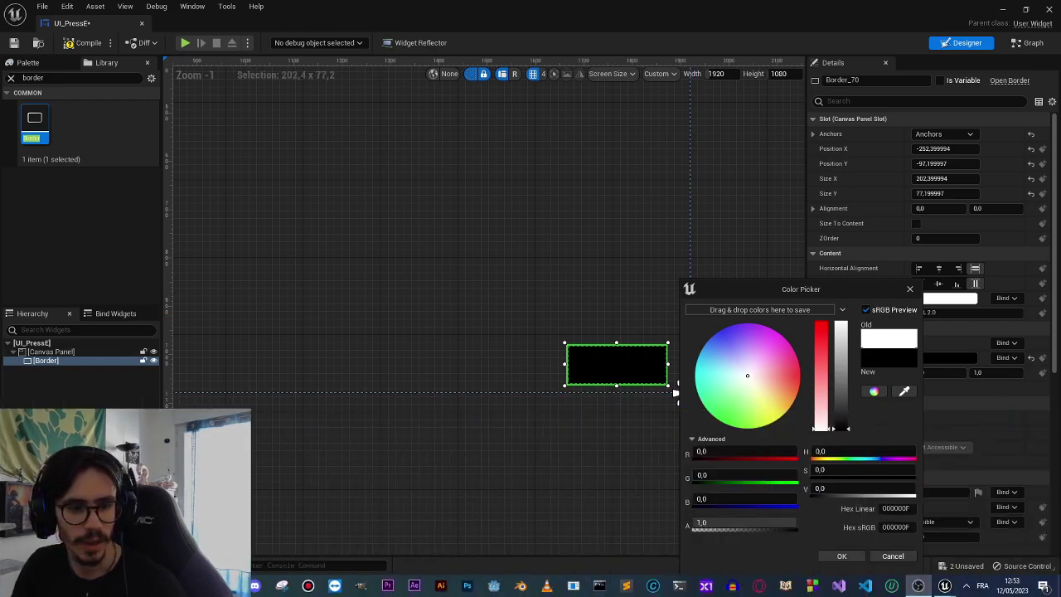
click(623, 361)
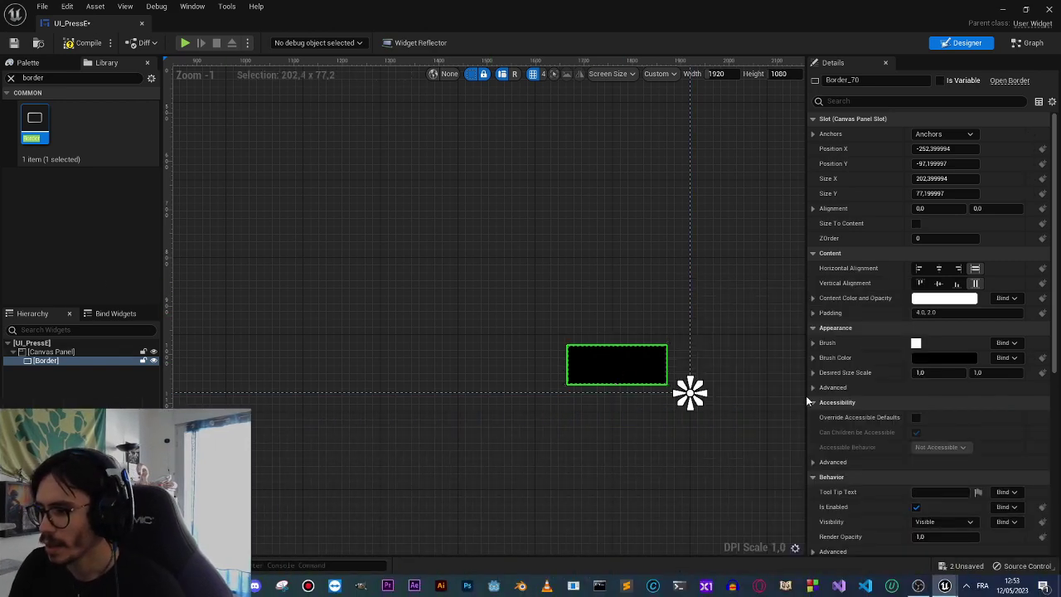
Lower the Brush Color's alpha below 1.0 so the black background is translucent.
click(921, 359)
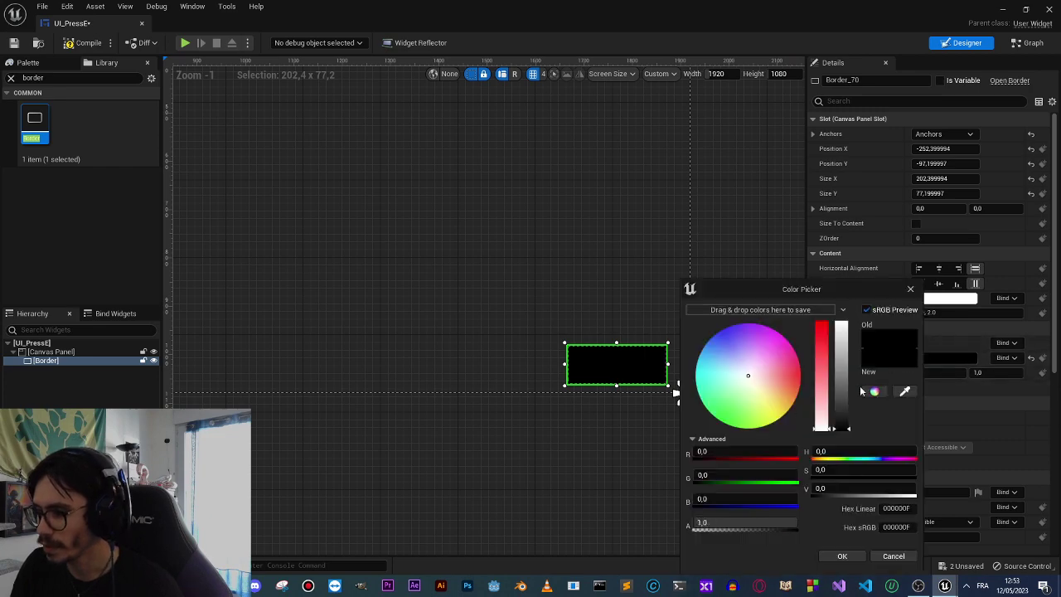
click(707, 523)
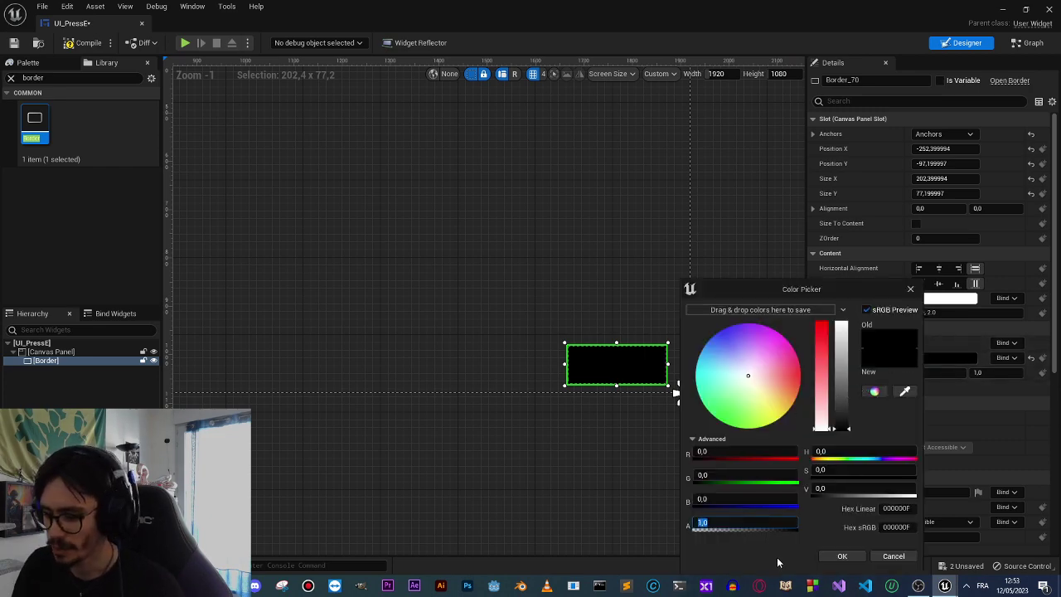
text(0)
text(,5)
key(Return)
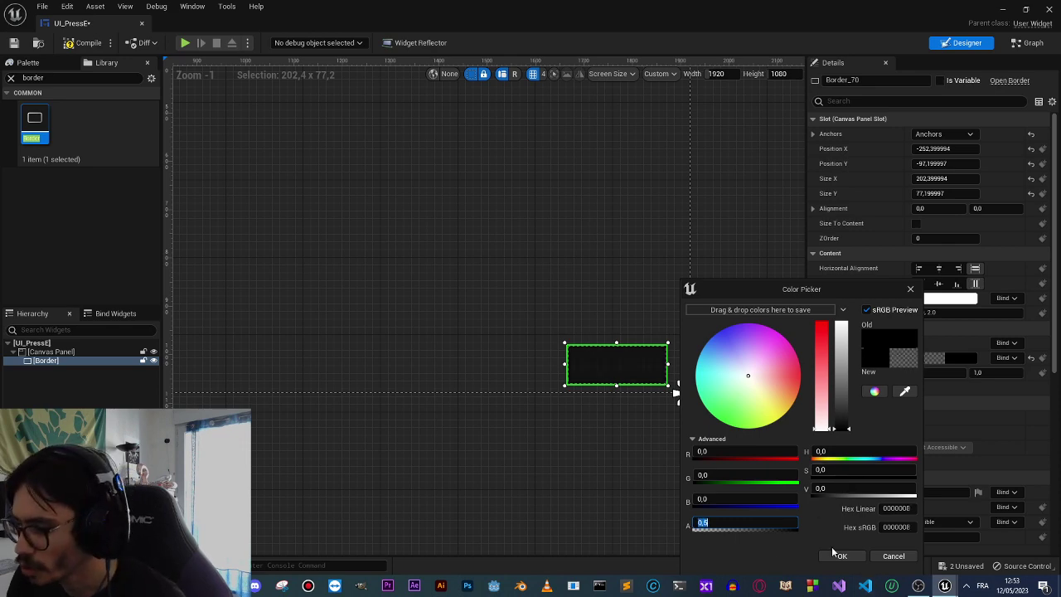
click(841, 556)
scroll(631, 373, up, 7)
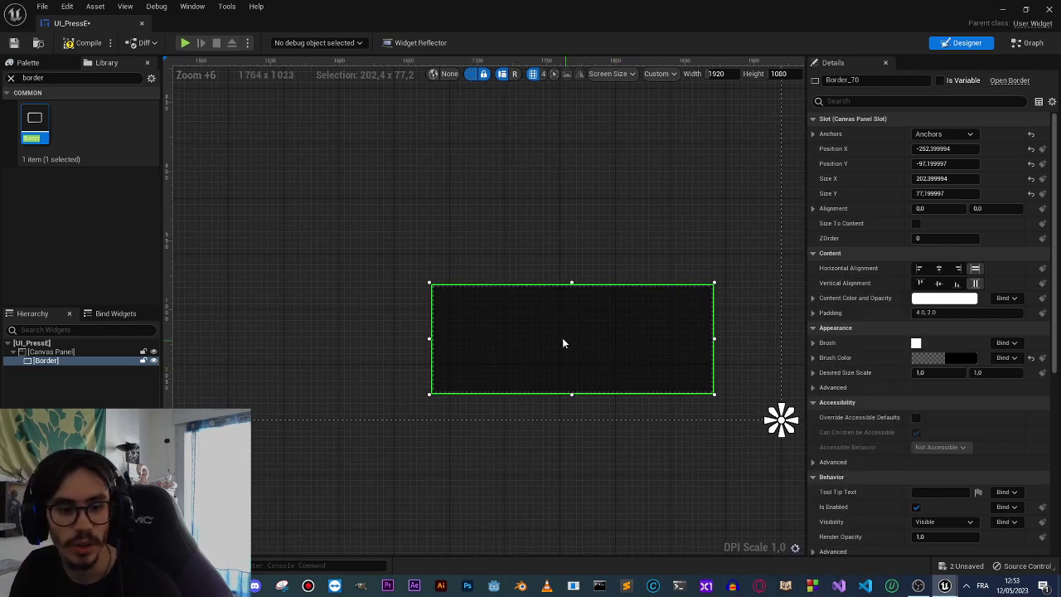
click(535, 447)
scroll(497, 377, down, 6)
right_drag(492, 372, 539, 393)
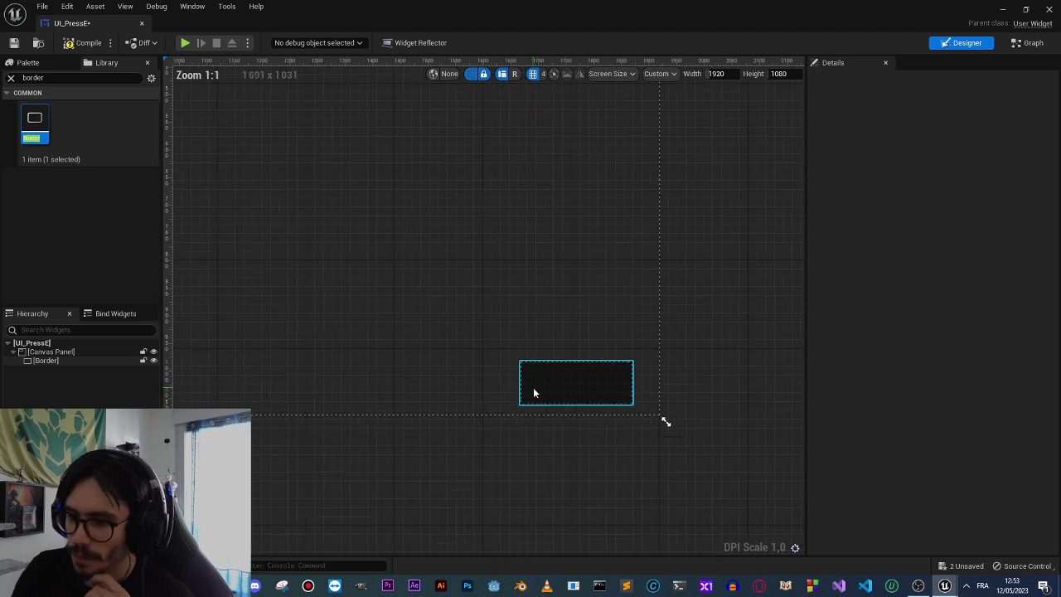
Add a Text Block inside the Border, centre-justified and centred horizontally and vertically.
key(ctrl+f)
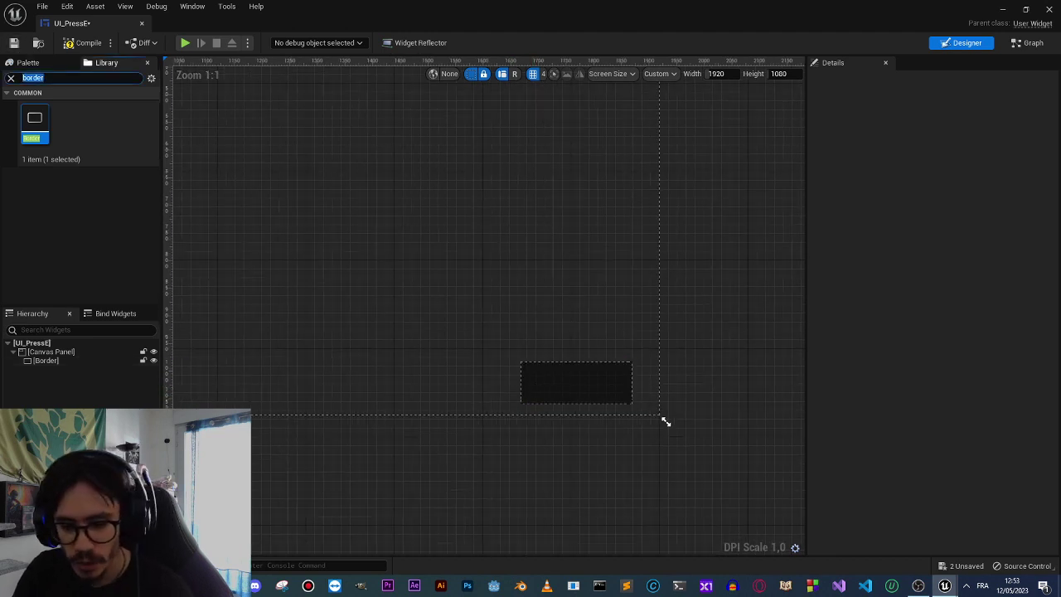
click(83, 77)
text(text)
drag(65, 120, 50, 361)
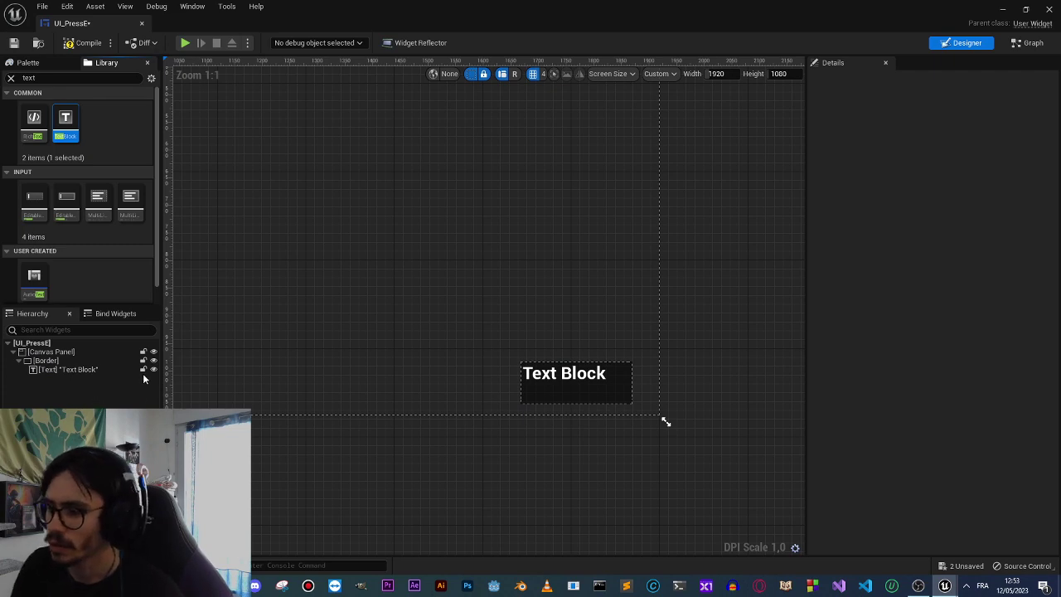
click(567, 384)
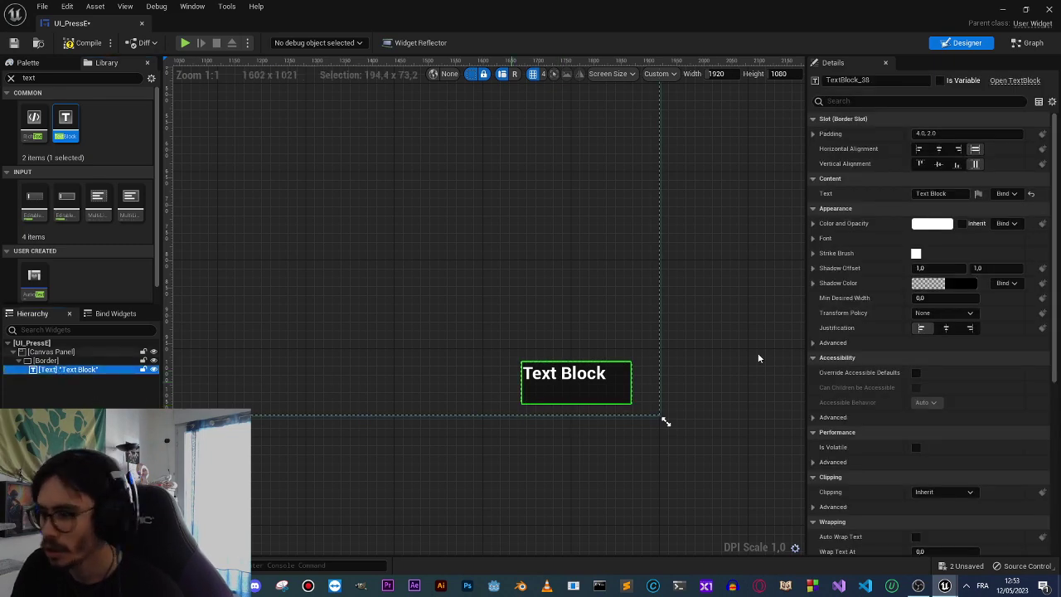
click(950, 332)
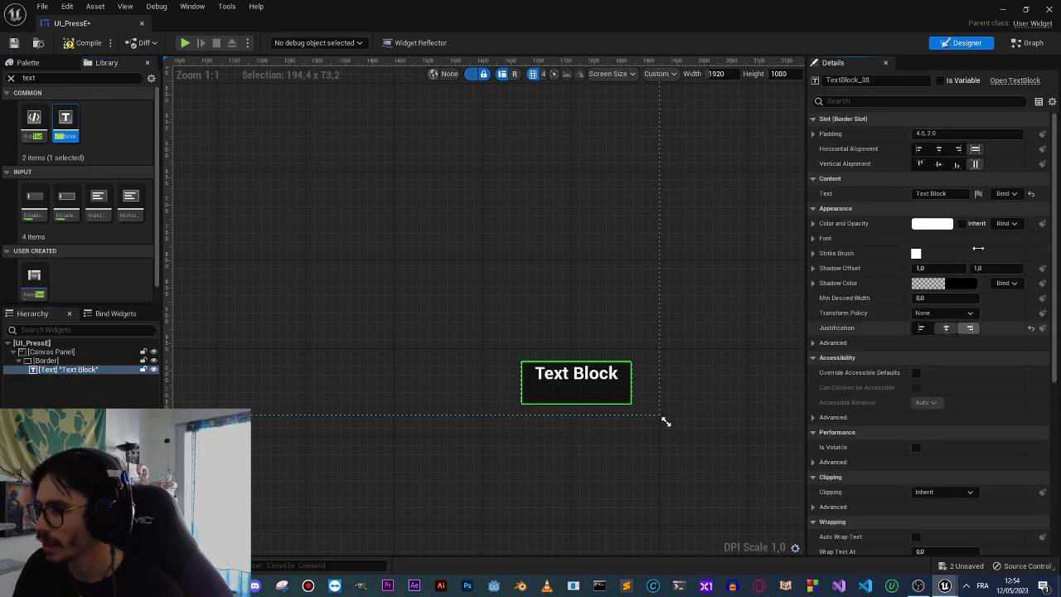
click(939, 150)
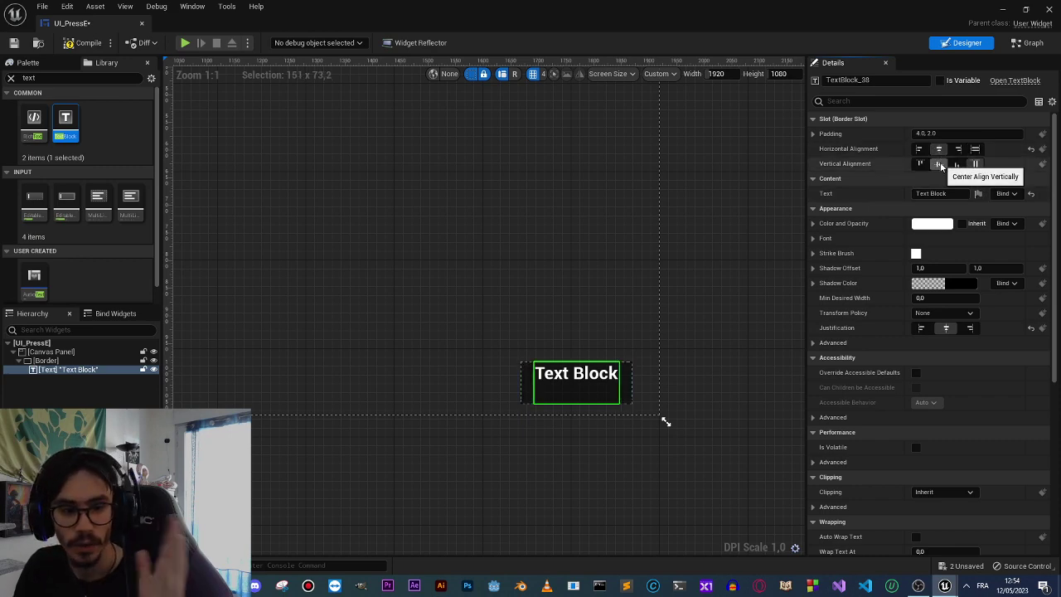
click(940, 164)
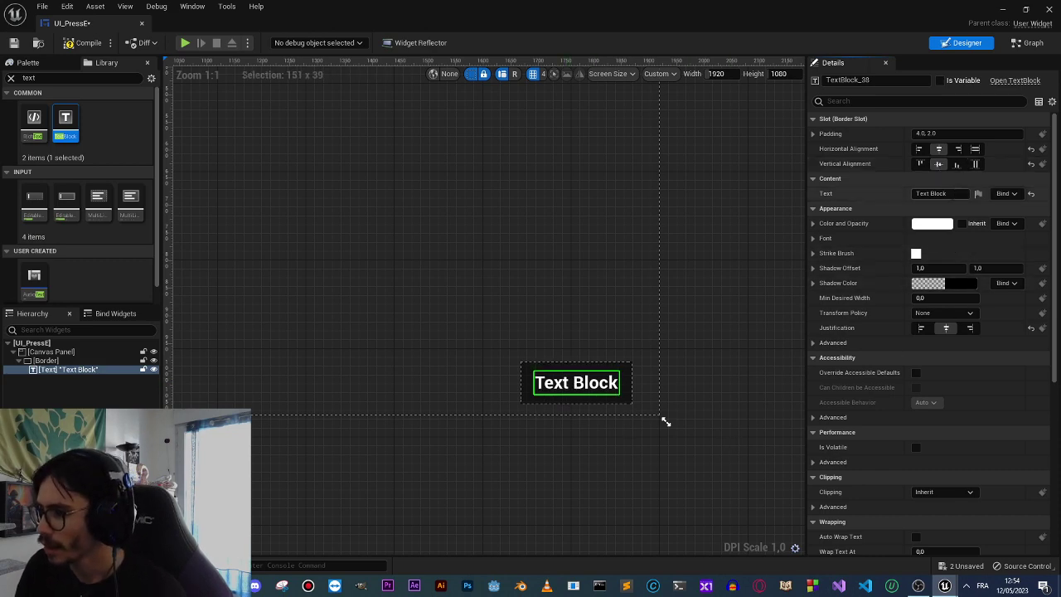
Set the text to 'Press E', compile the widget, and close its editor.
click(933, 193)
text(Press E)
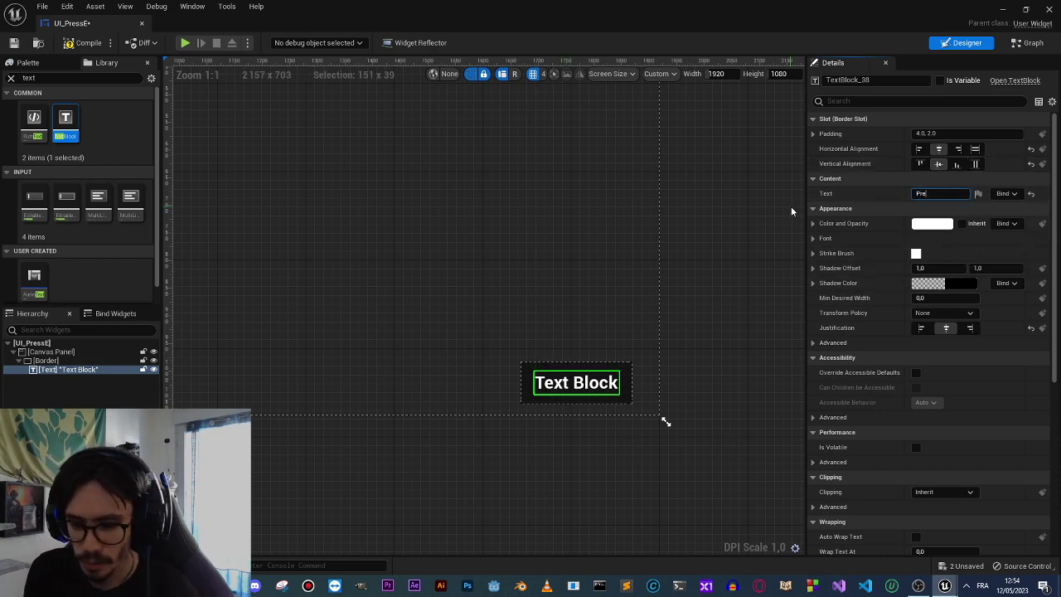
key(Return)
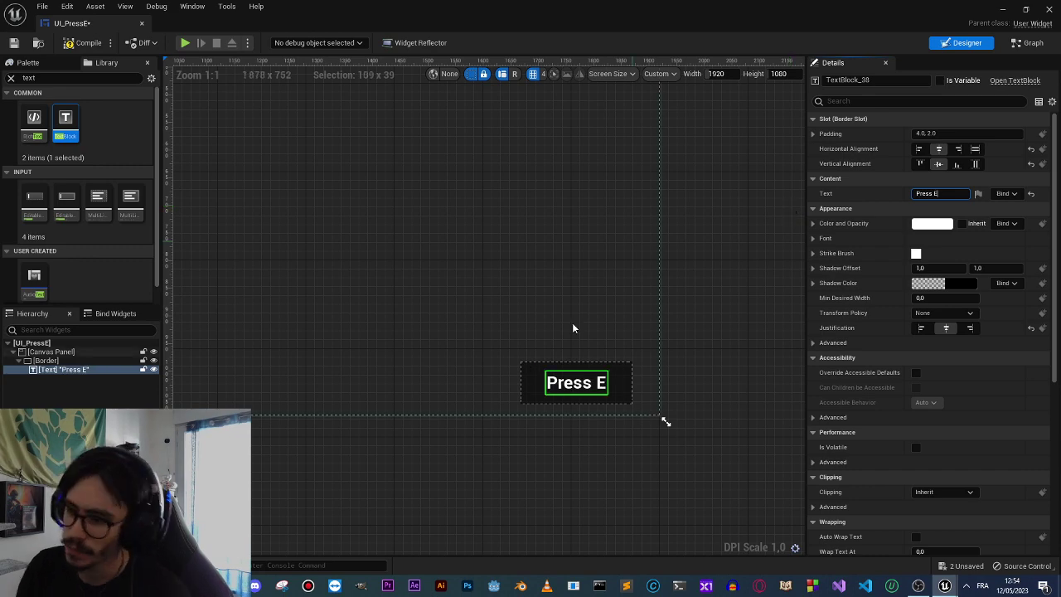
click(426, 449)
scroll(497, 427, down, 7)
scroll(493, 402, up, 4)
scroll(493, 402, down, 2)
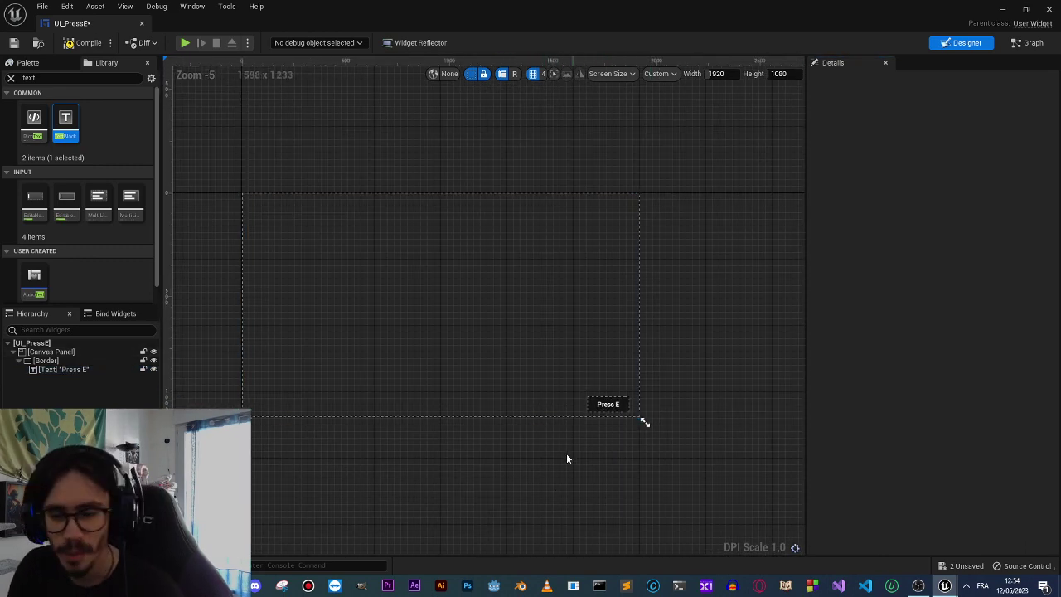
click(104, 43)
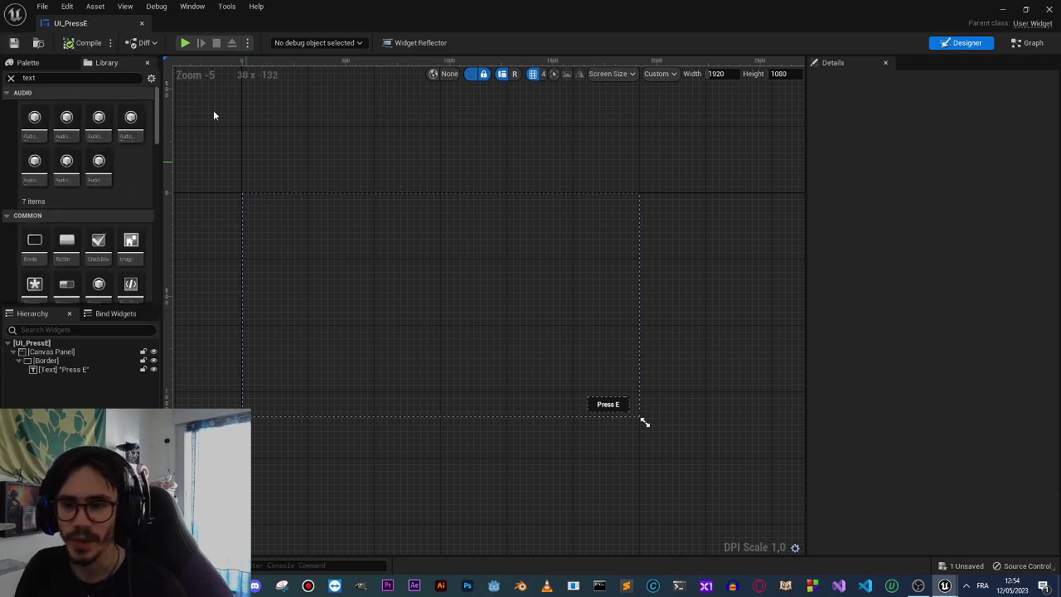
middle_click(99, 31)
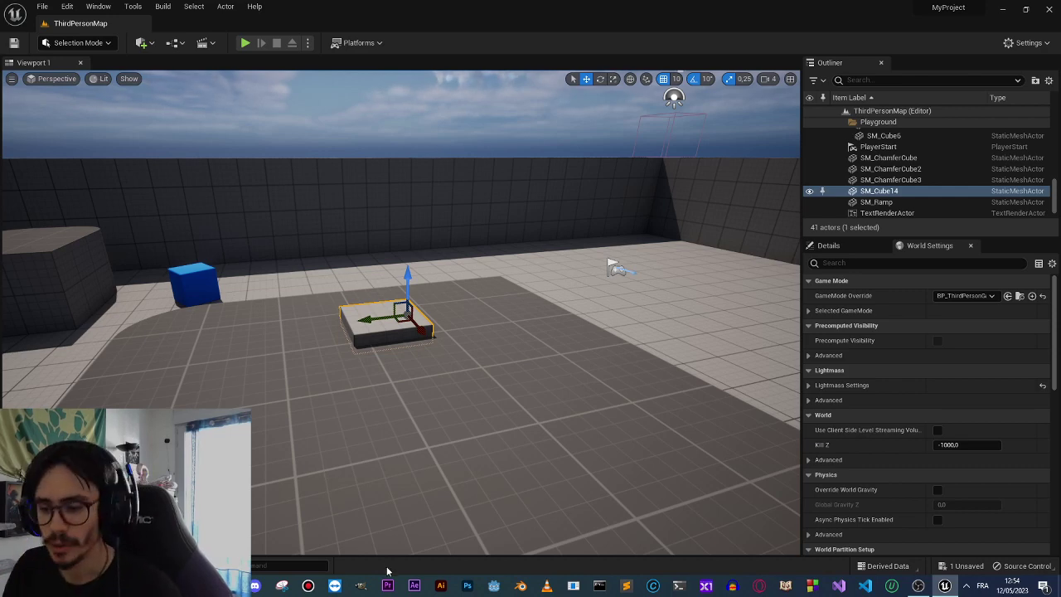
Add a User Widget-based widget blueprint named UI_FireCamp and open it in the designer.
key(ctrl+space)
right_click(297, 422)
mouse_move(367, 415)
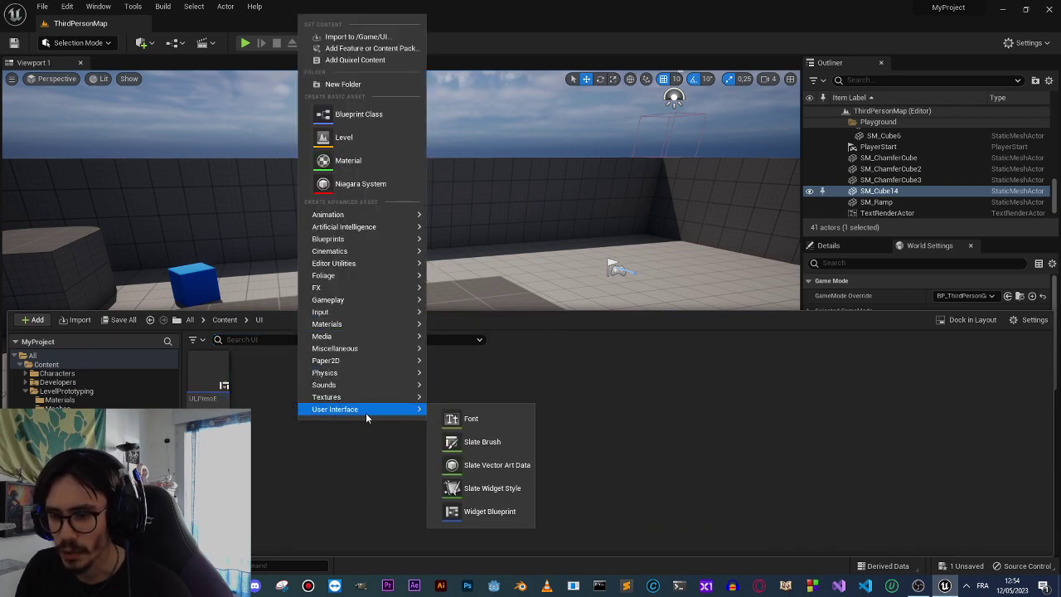
click(490, 512)
click(414, 201)
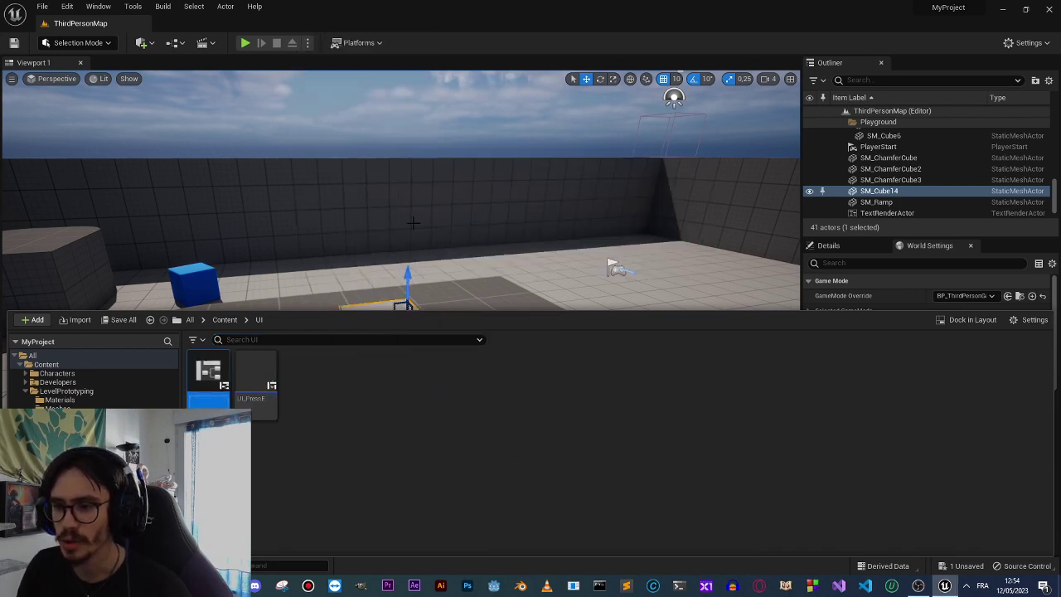
text(UI)
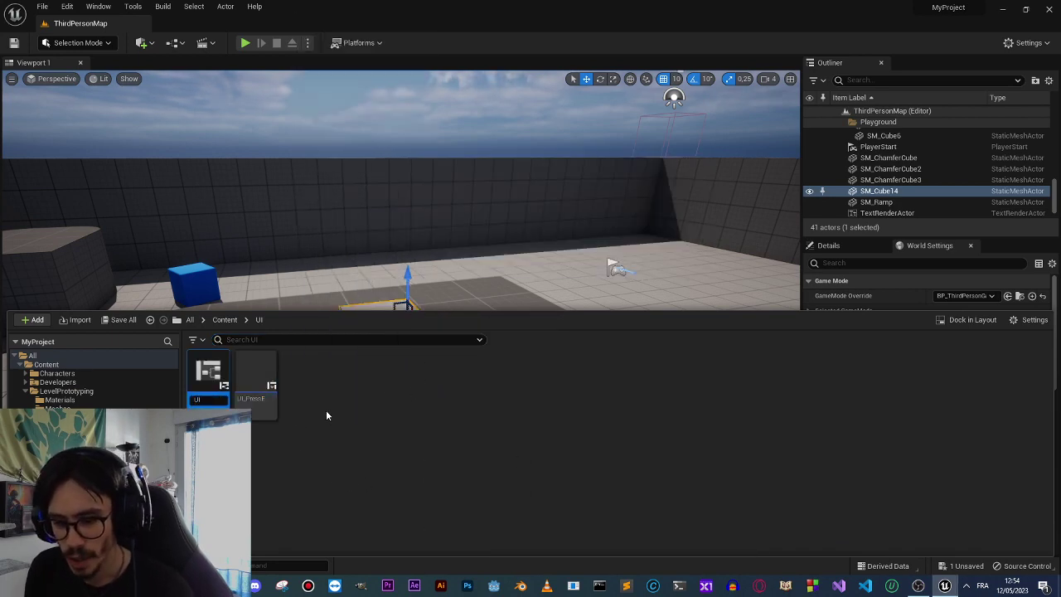
text(_FireComp)
key(Return)
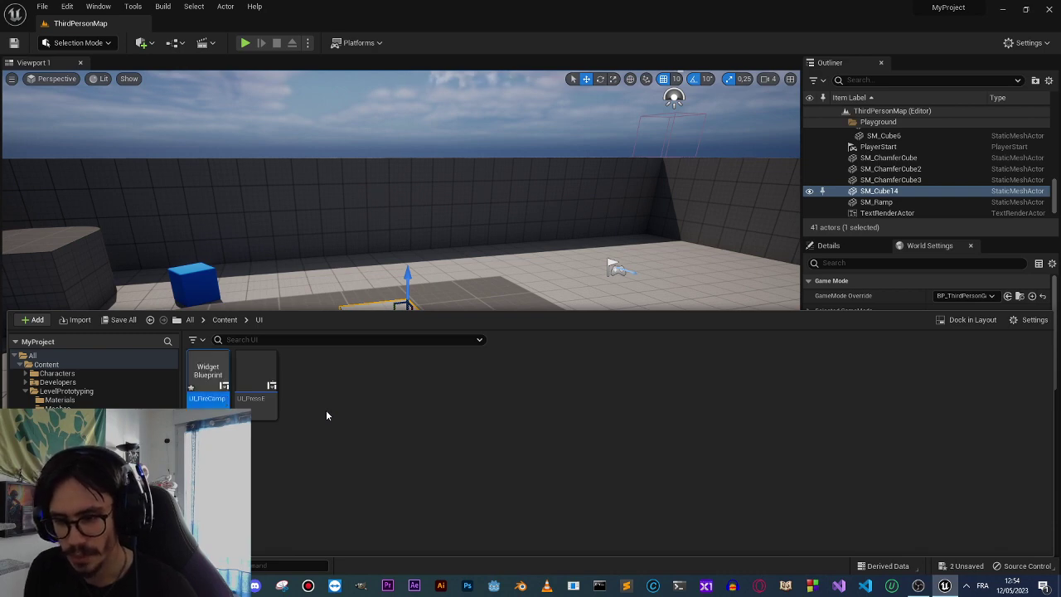
double_click(207, 377)
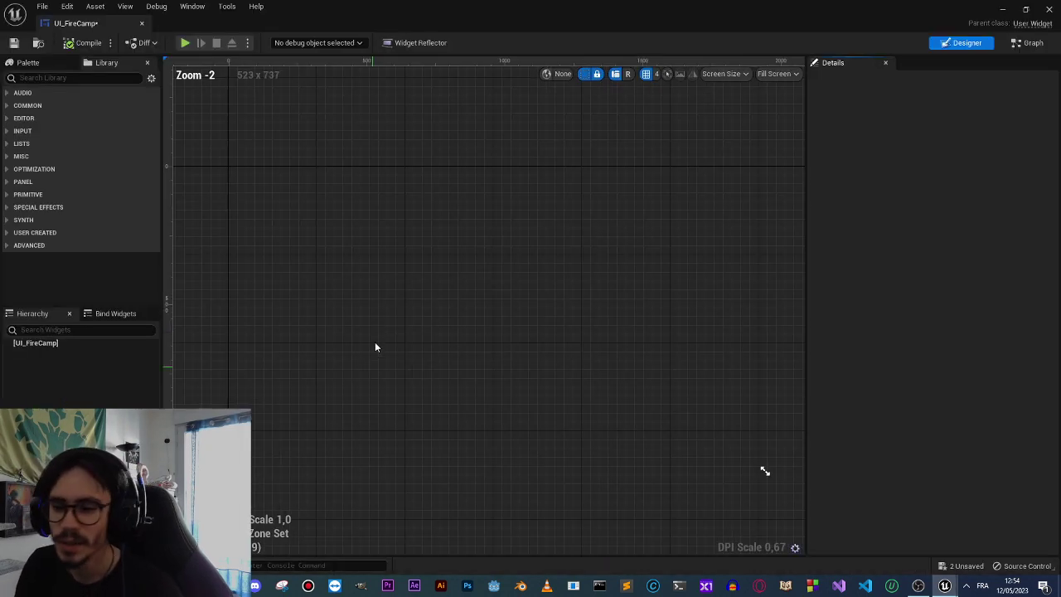
Add a Canvas Panel root to UI_FireCamp and set a Custom 1920 x 1080 screen size.
text(canva)
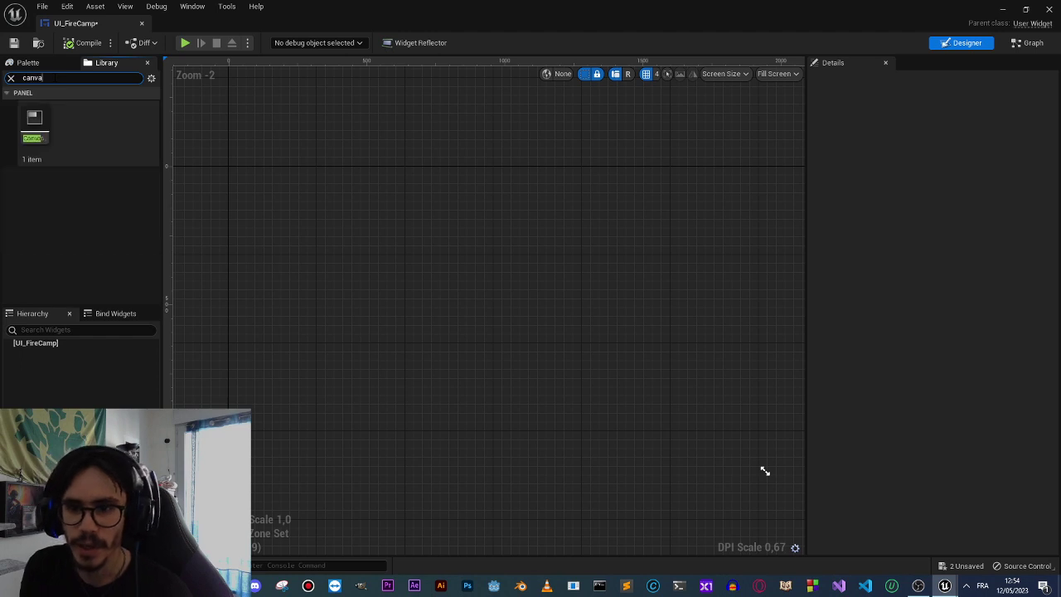
drag(34, 125, 35, 342)
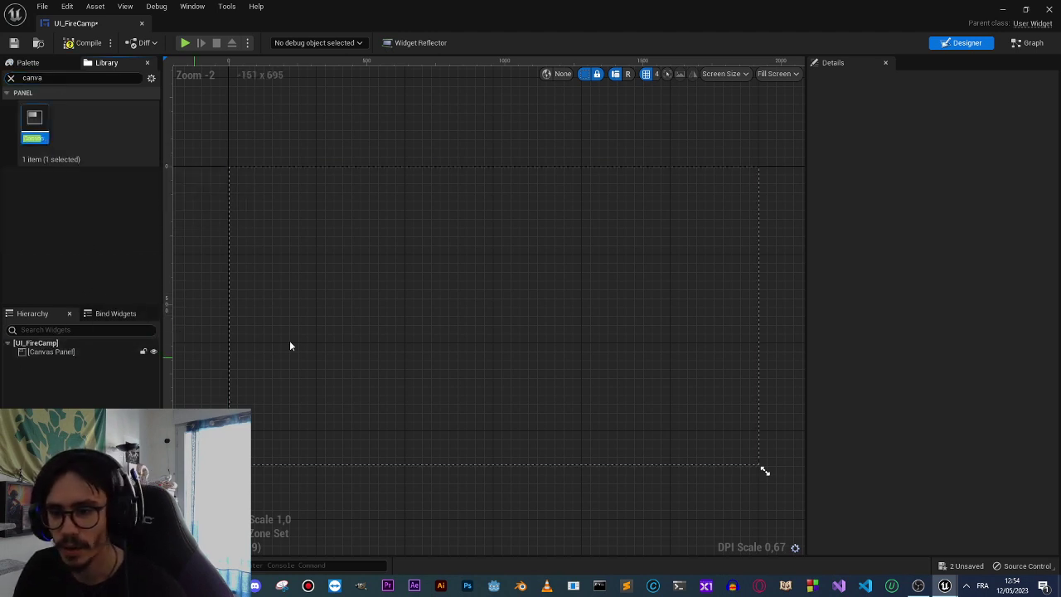
click(778, 79)
click(790, 108)
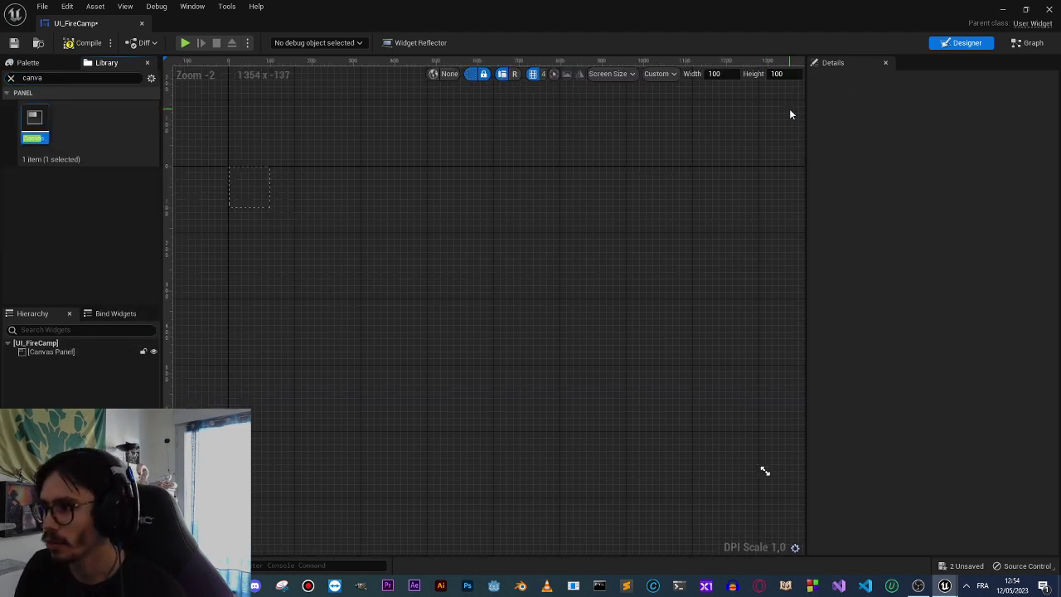
click(726, 73)
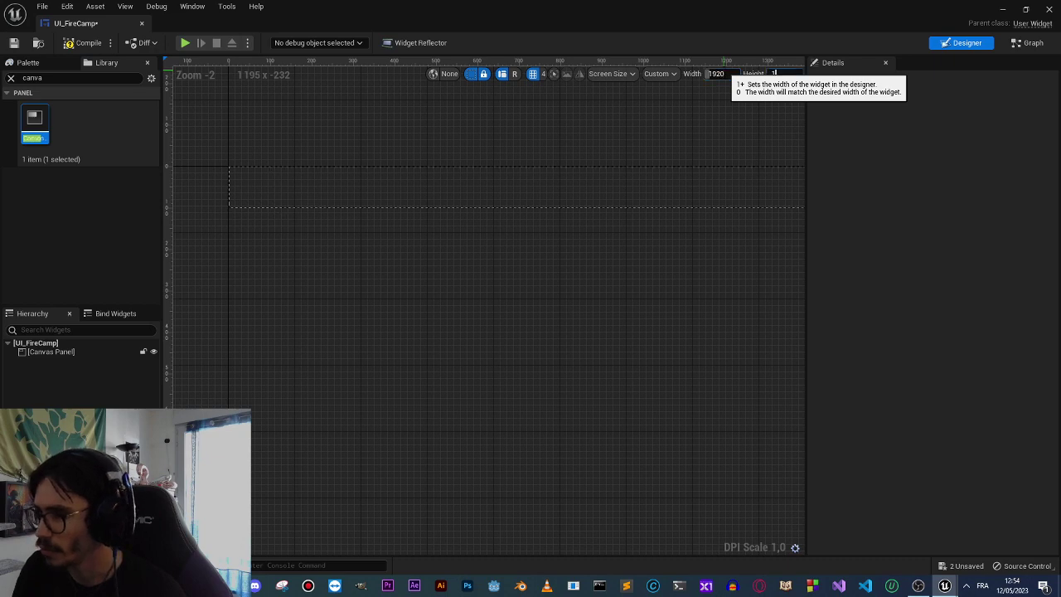
text(080)
key(Return)
scroll(488, 265, down, 2)
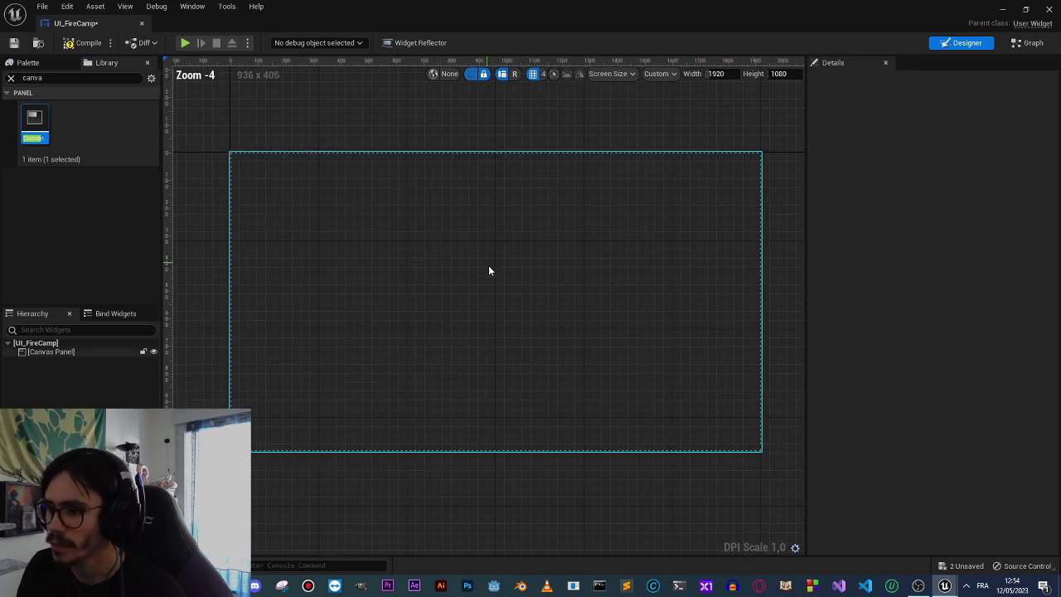
scroll(488, 265, down, 1)
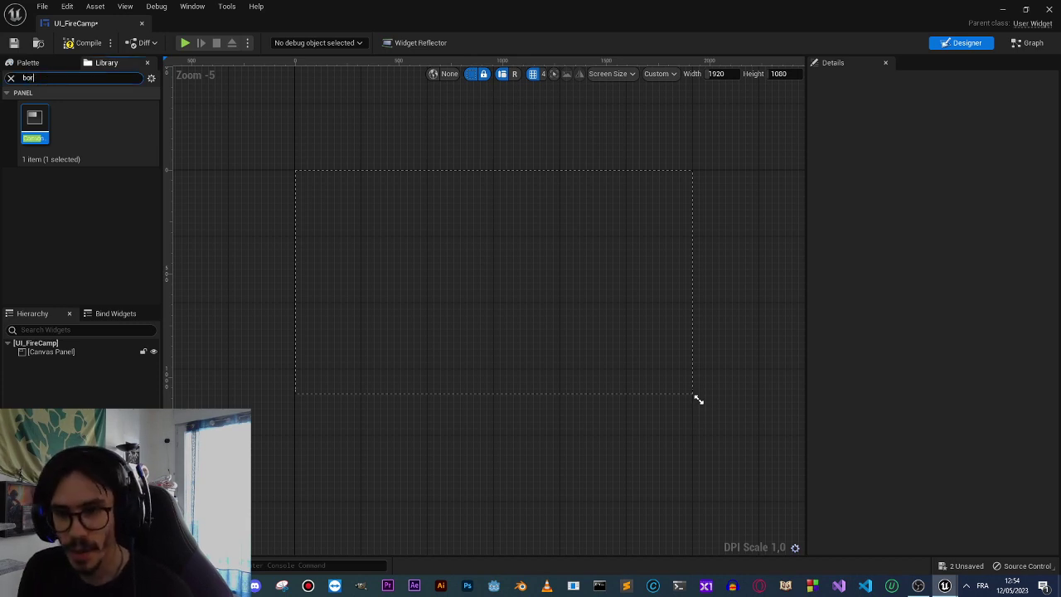
Add a centre-anchored Border to the canvas and enlarge it to nearly fill the canvas.
drag(34, 122, 63, 350)
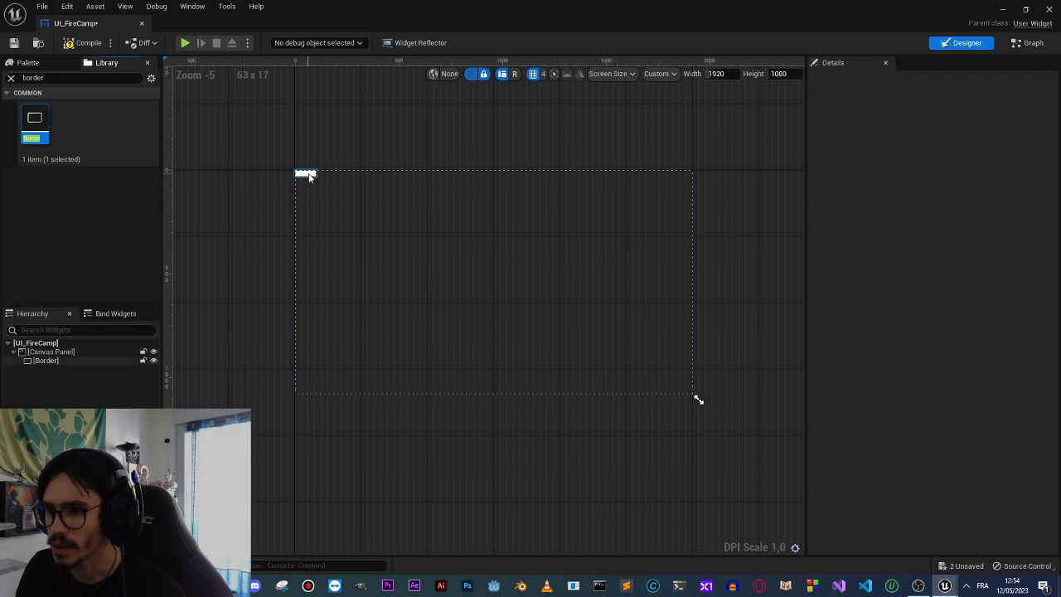
click(945, 133)
click(962, 199)
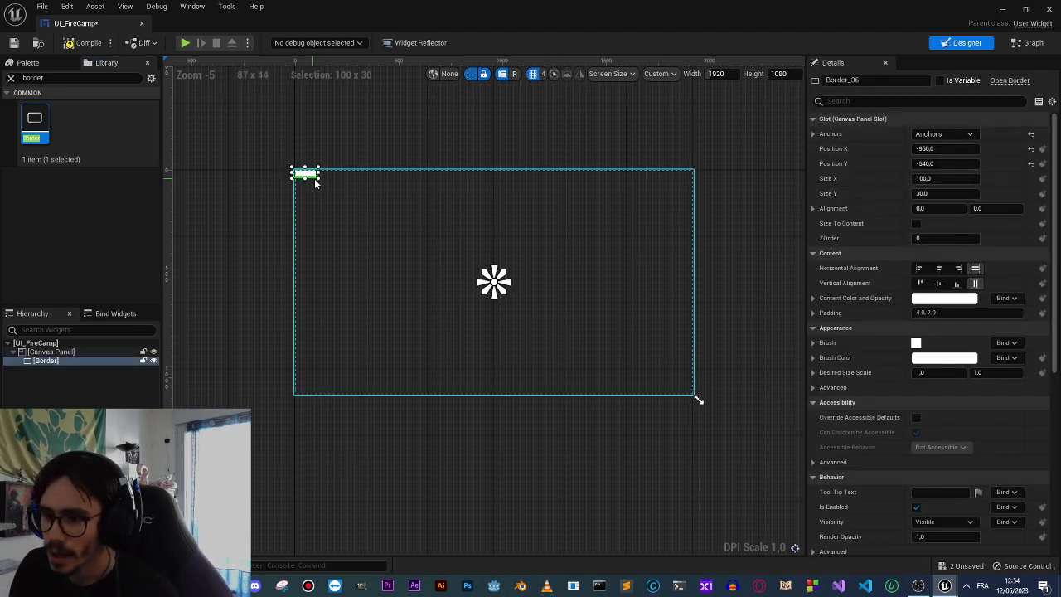
drag(345, 201, 643, 365)
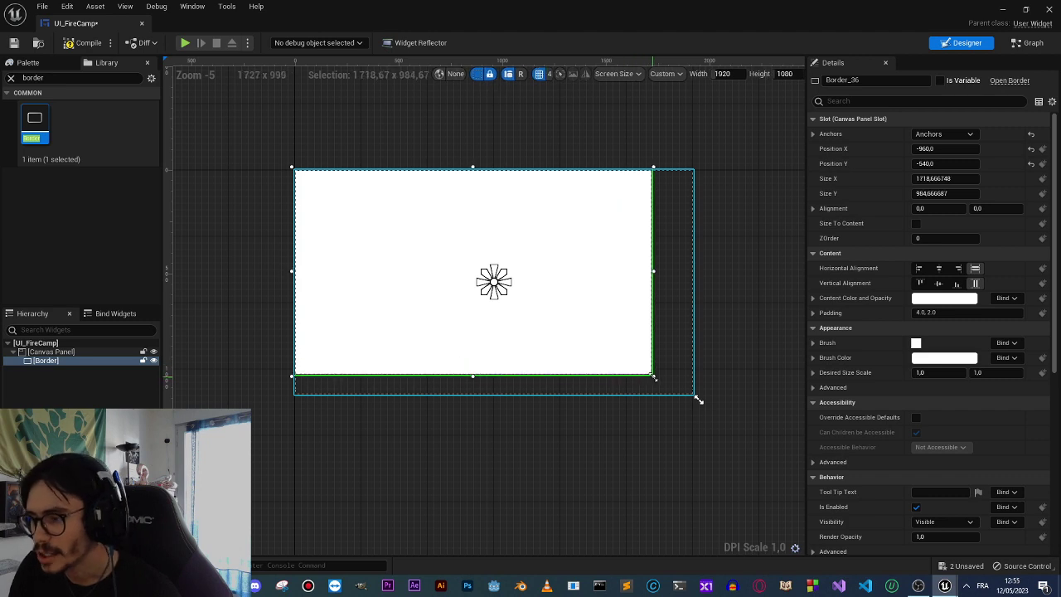
scroll(643, 365, up, 1)
drag(584, 335, 619, 347)
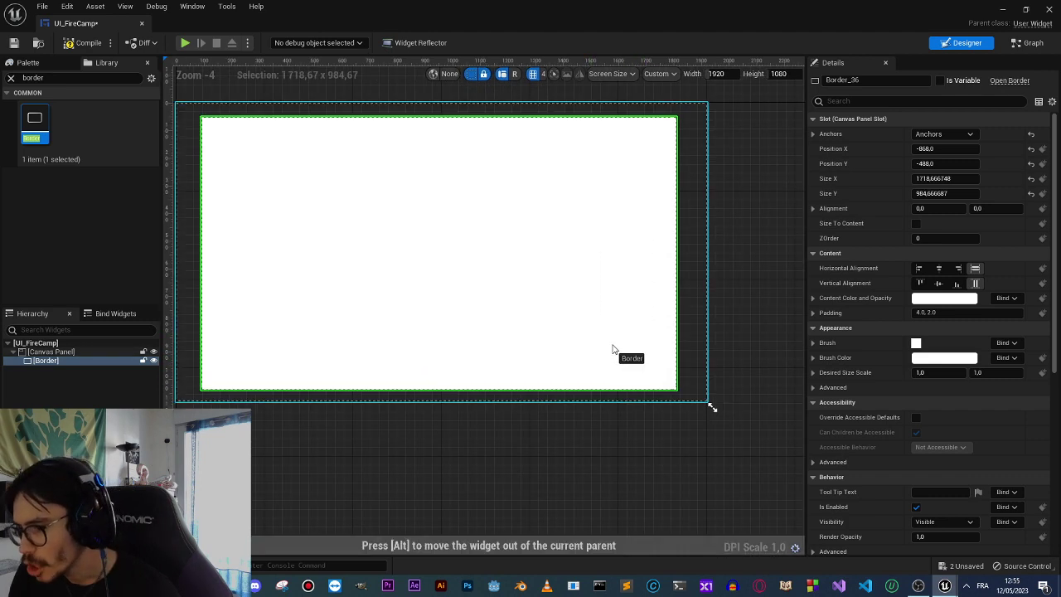
drag(640, 387, 643, 377)
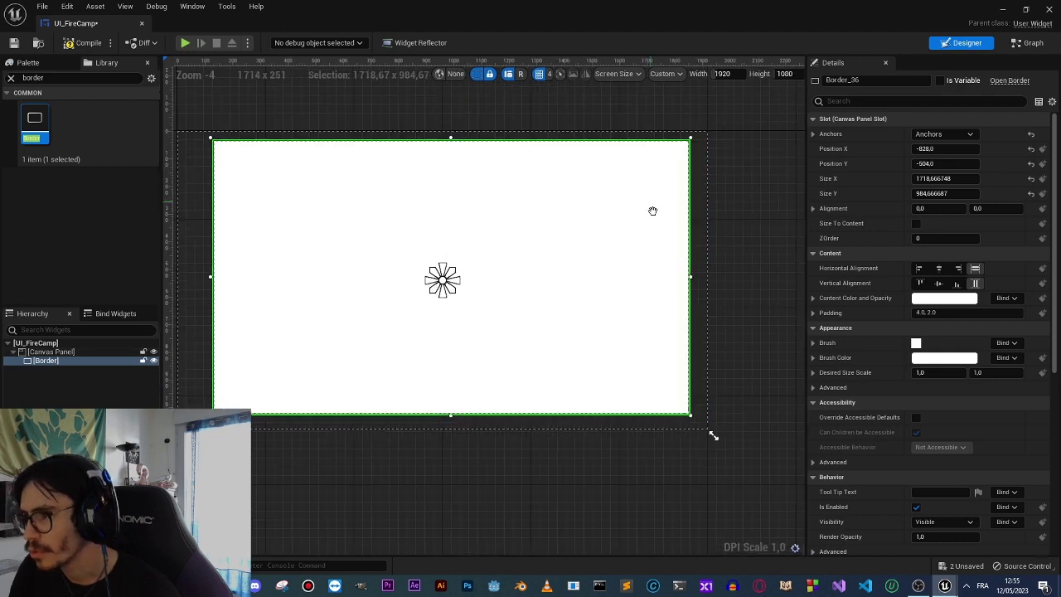
Fine-tune the Border's edges so it covers about 1786.67 x 948.67 of the canvas.
drag(451, 160, 453, 169)
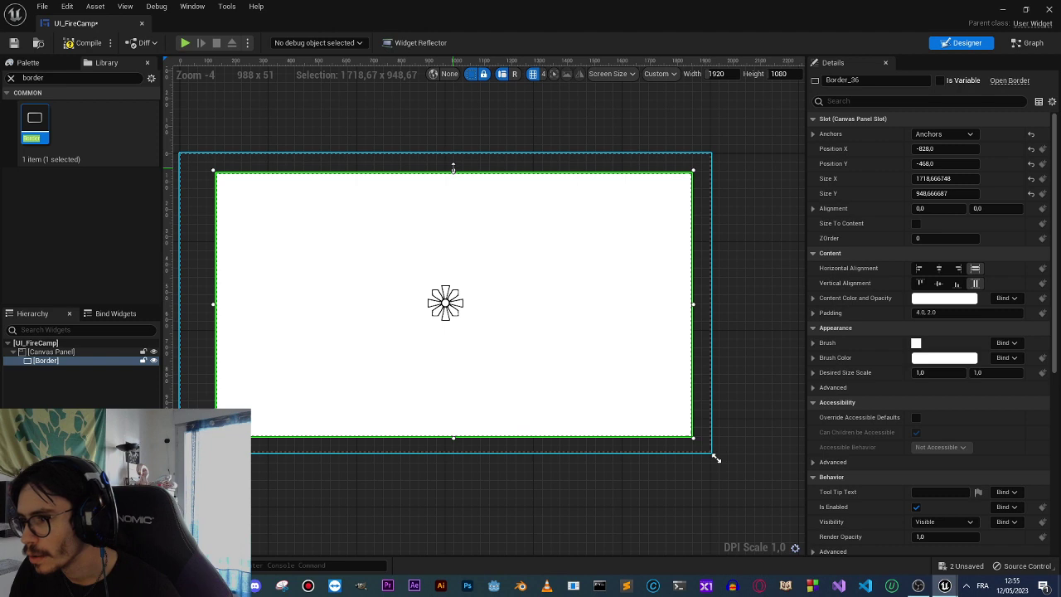
drag(214, 303, 196, 304)
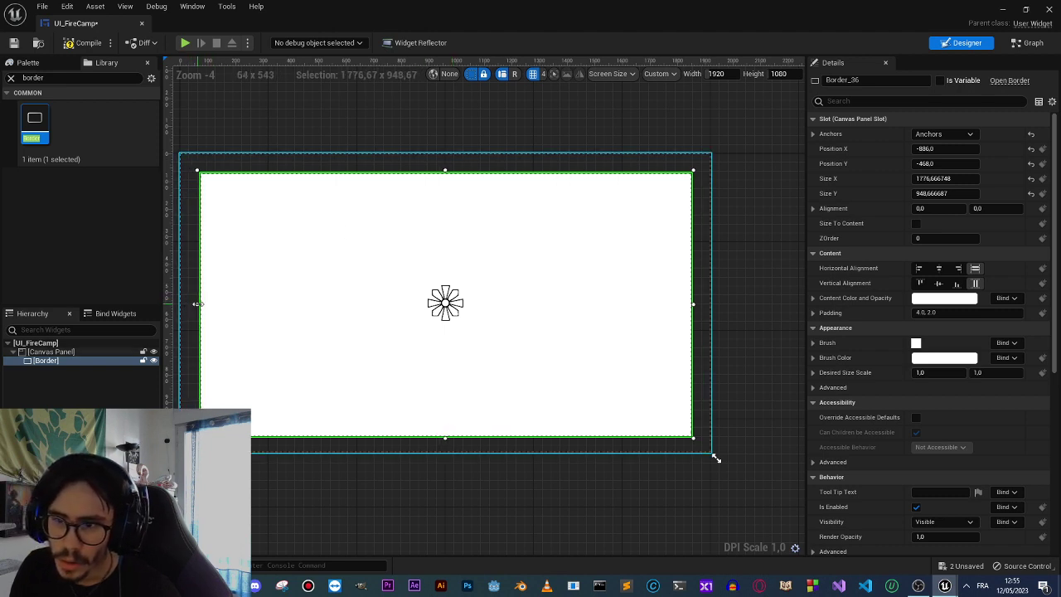
right_drag(242, 466, 320, 426)
click(264, 474)
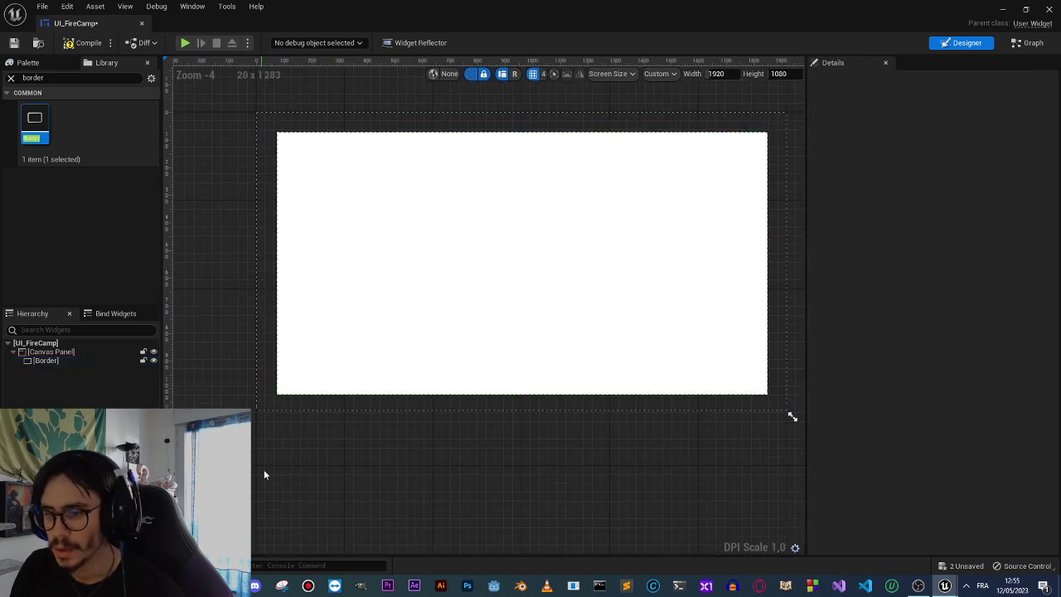
click(282, 261)
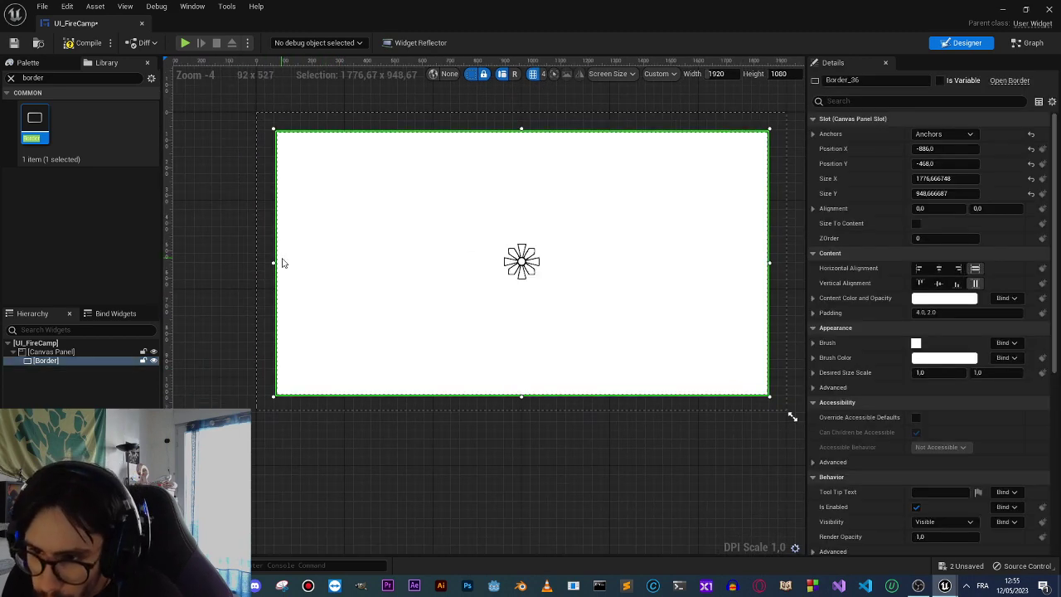
click(210, 261)
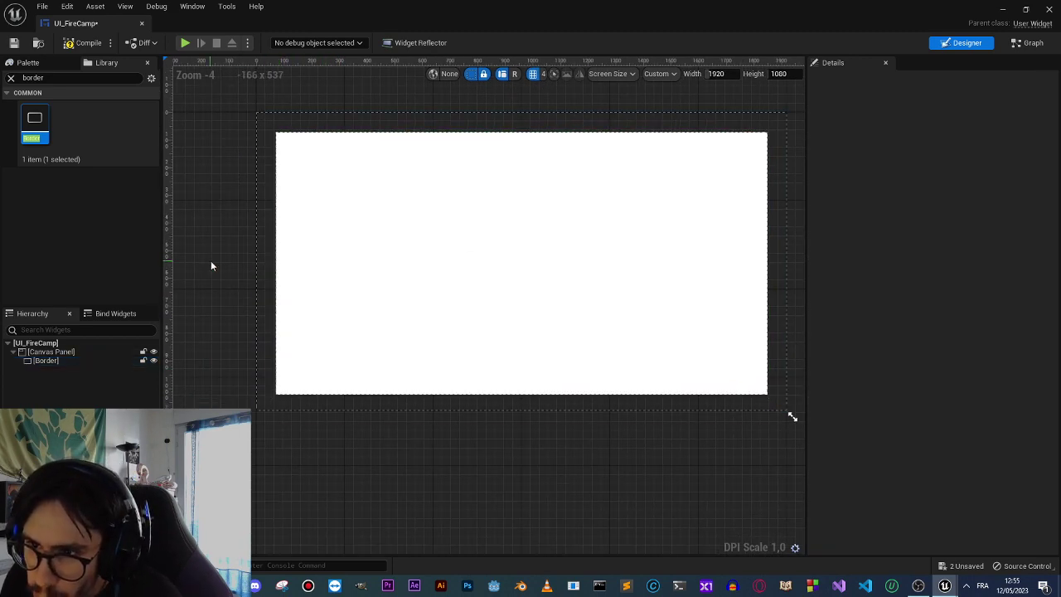
click(338, 276)
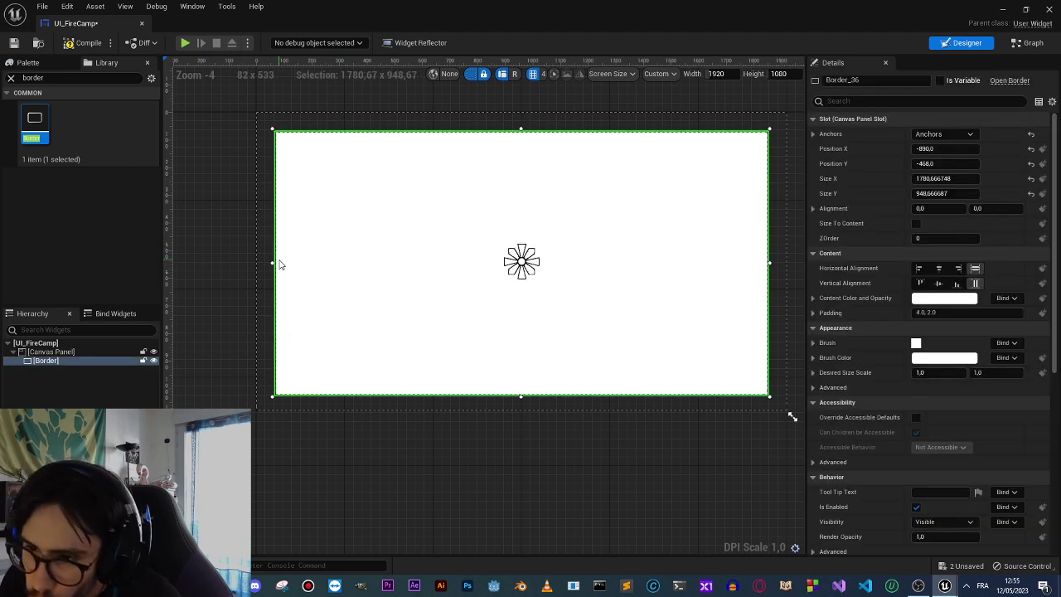
drag(269, 263, 270, 264)
click(216, 265)
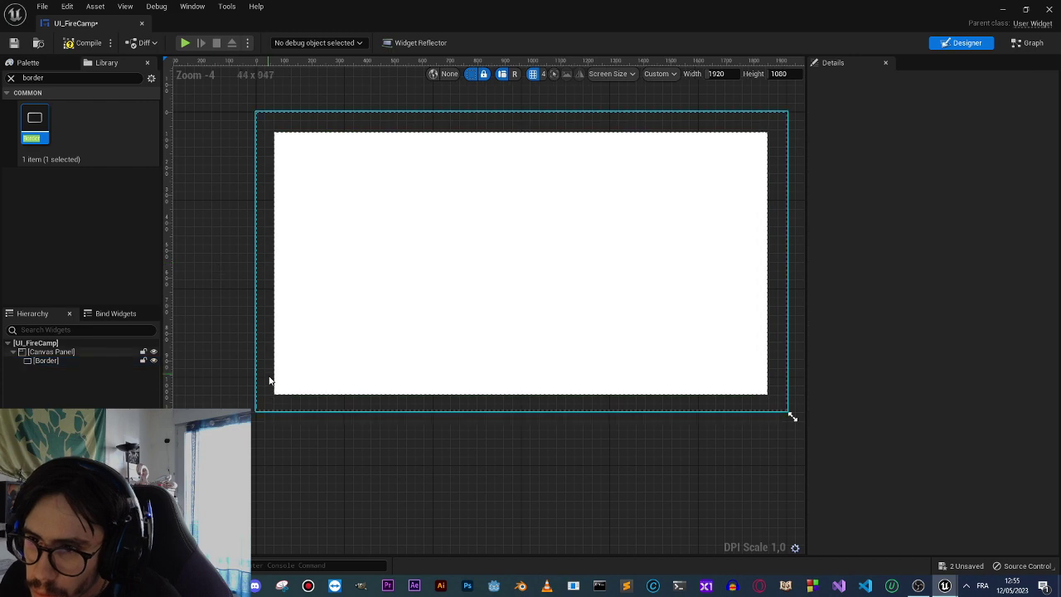
click(451, 320)
right_drag(652, 431, 582, 390)
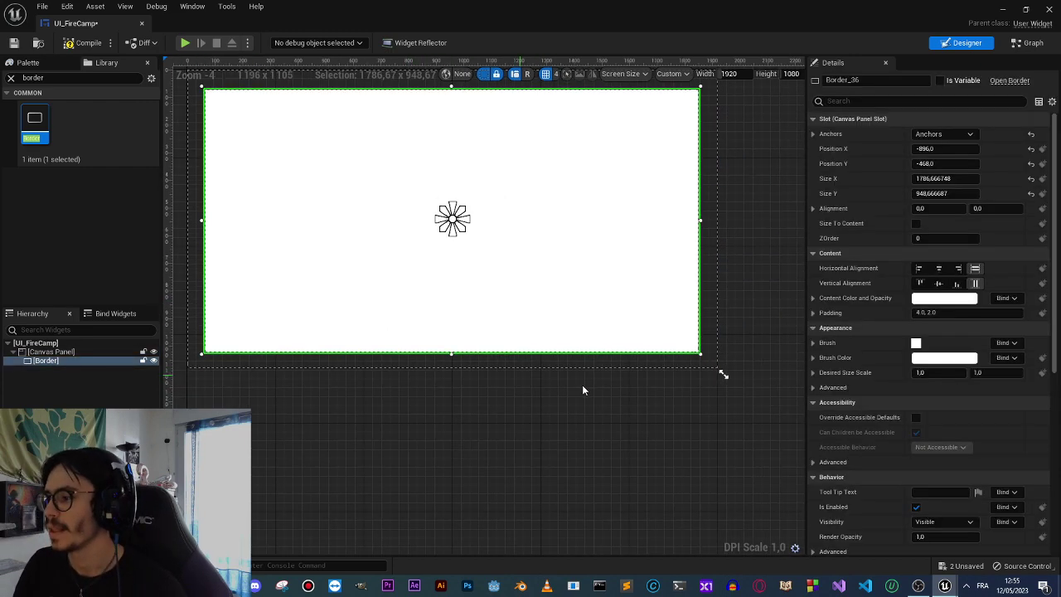
Set the Border's brush colour to black with alpha 0.5.
click(923, 358)
drag(844, 396, 839, 429)
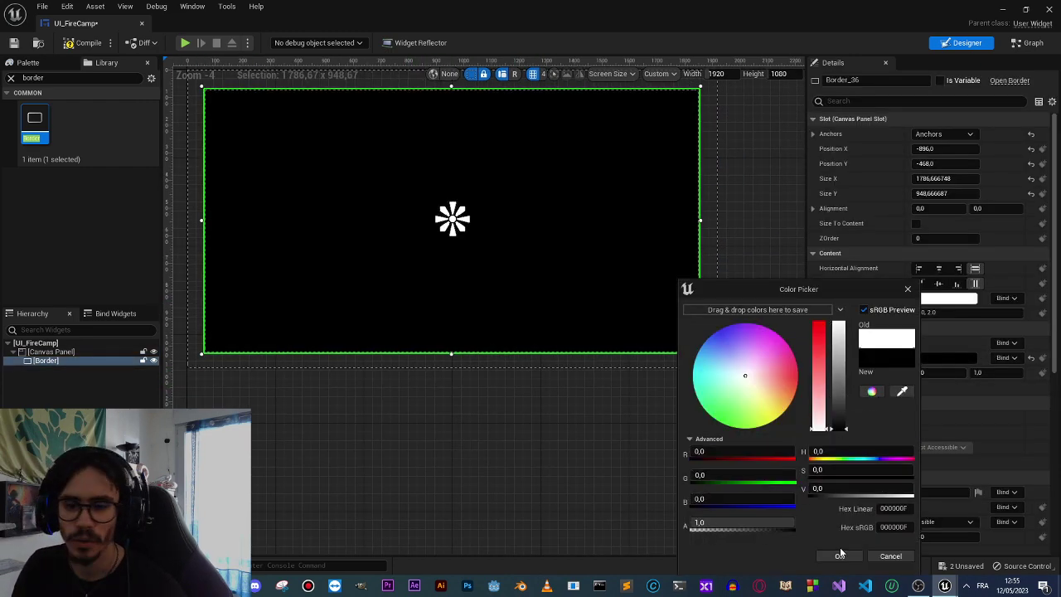
click(719, 520)
text(,5)
key(Return)
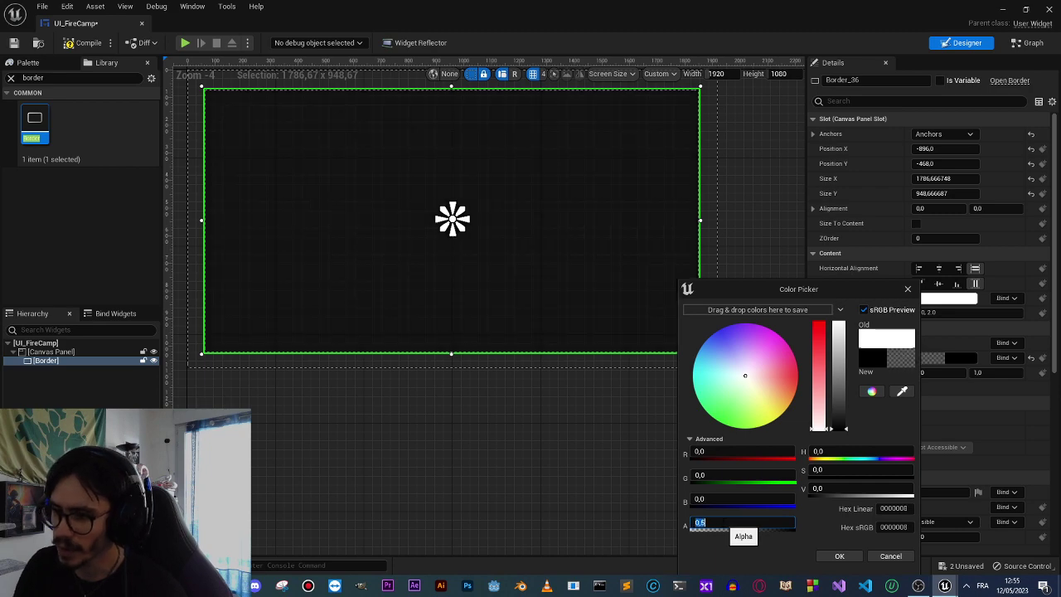
click(837, 555)
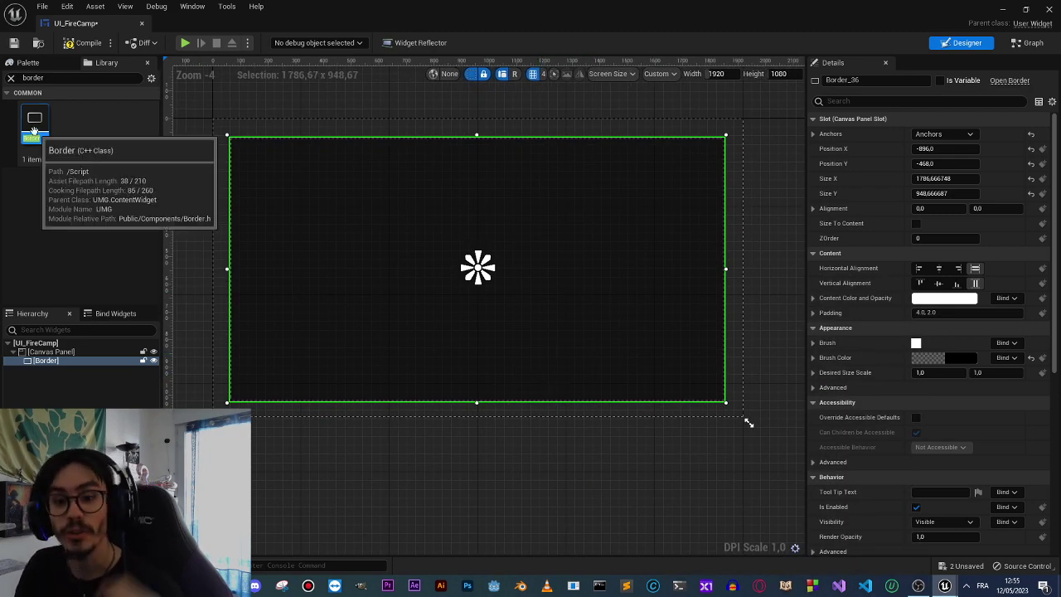
Nest a second Border inside the translucent outer Border.
drag(34, 130, 47, 365)
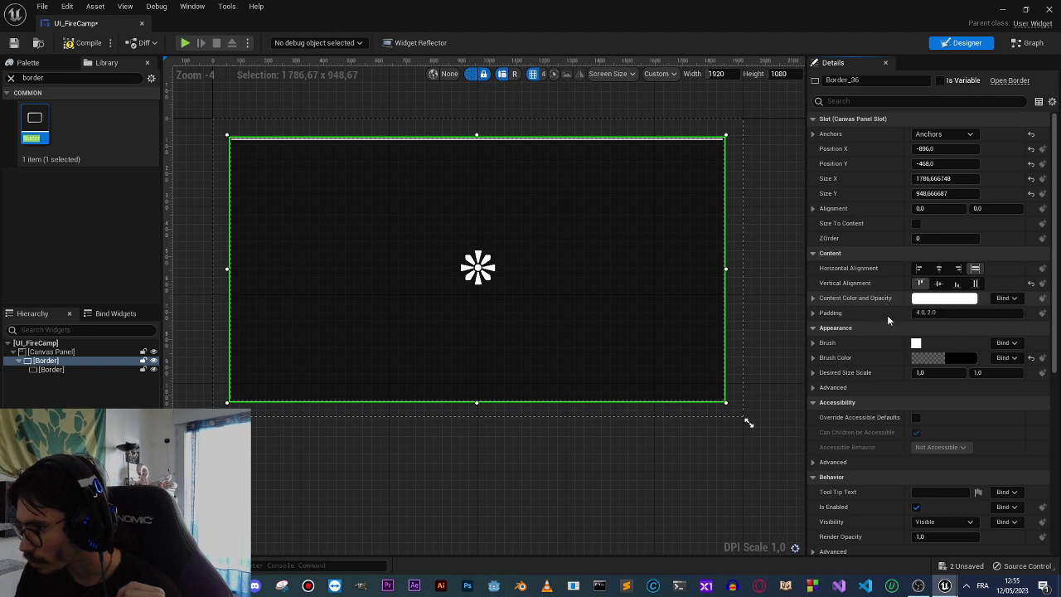
scroll(887, 315, down, 1)
click(960, 320)
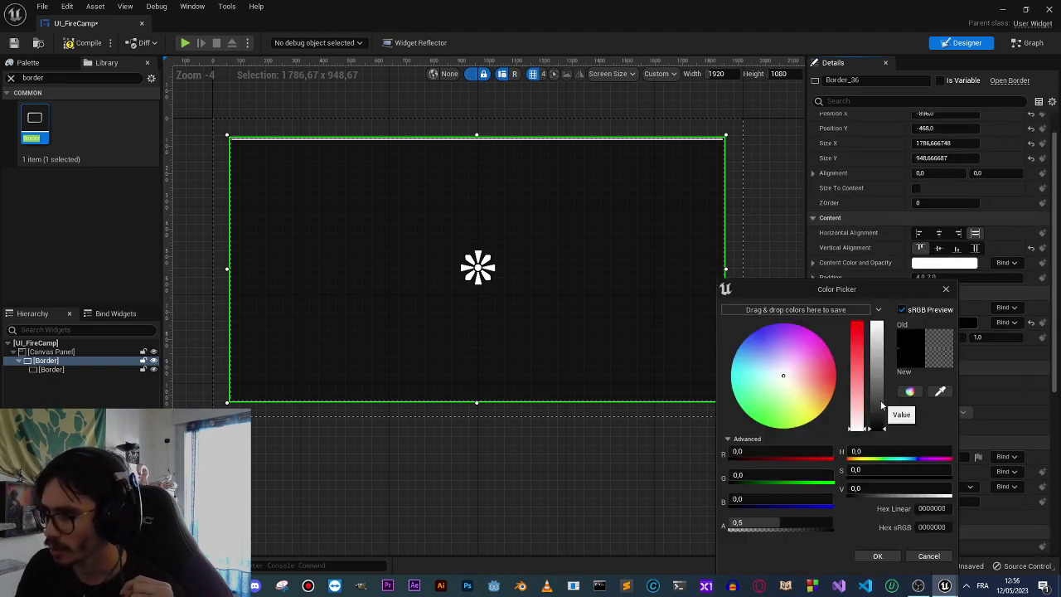
click(929, 555)
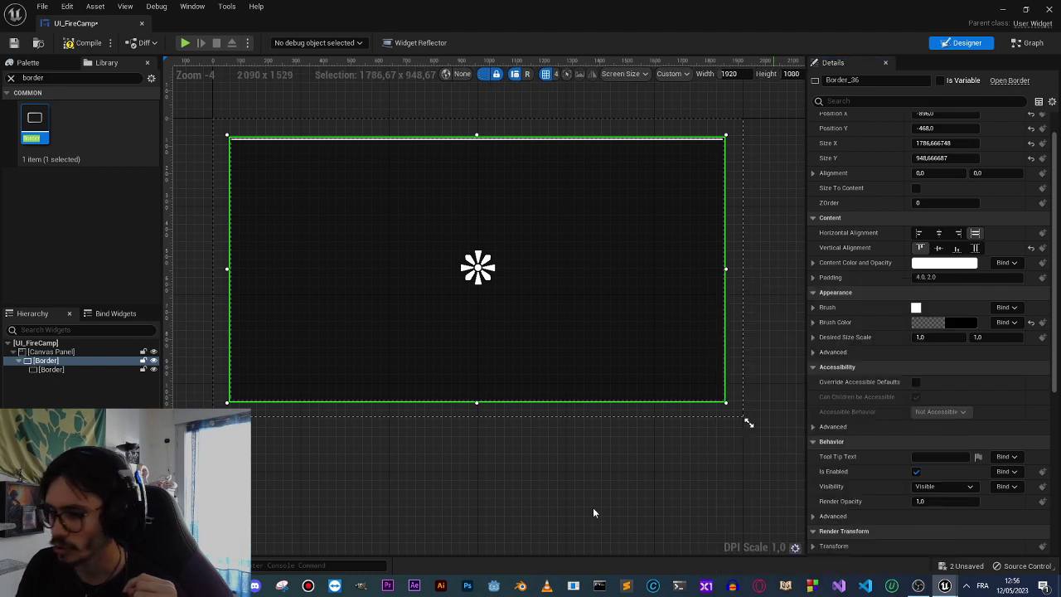
Give the inner Border a black brush colour with reduced alpha.
click(50, 369)
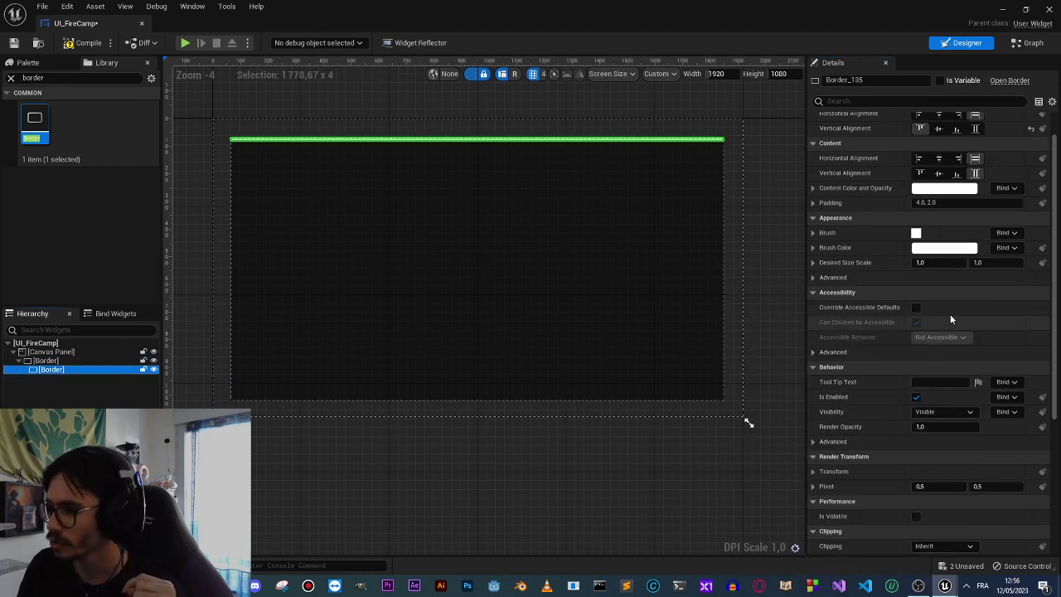
click(944, 247)
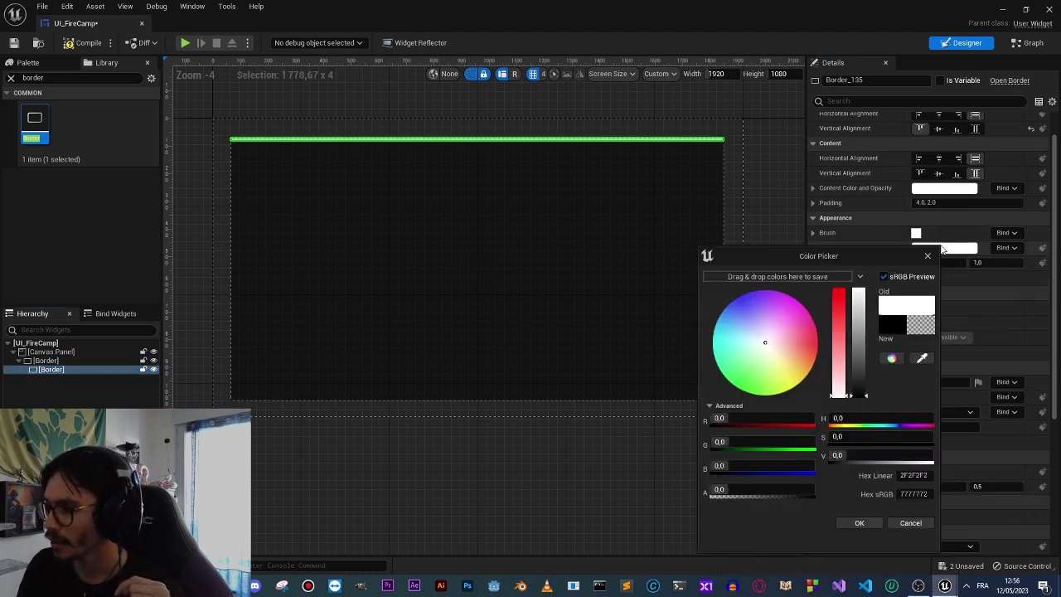
drag(860, 367, 864, 421)
click(759, 490)
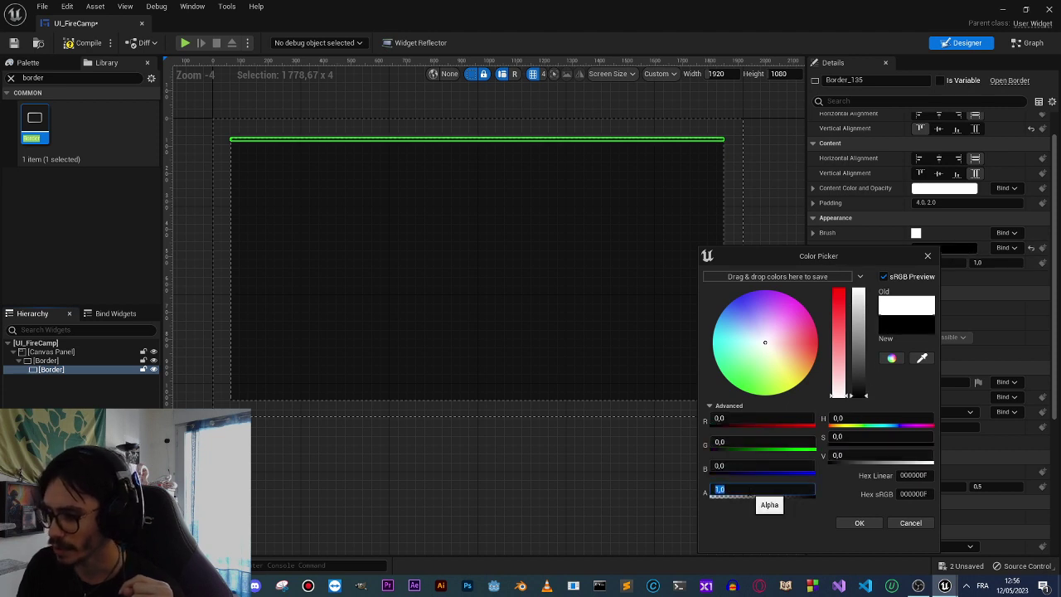
click(857, 523)
text(tex)
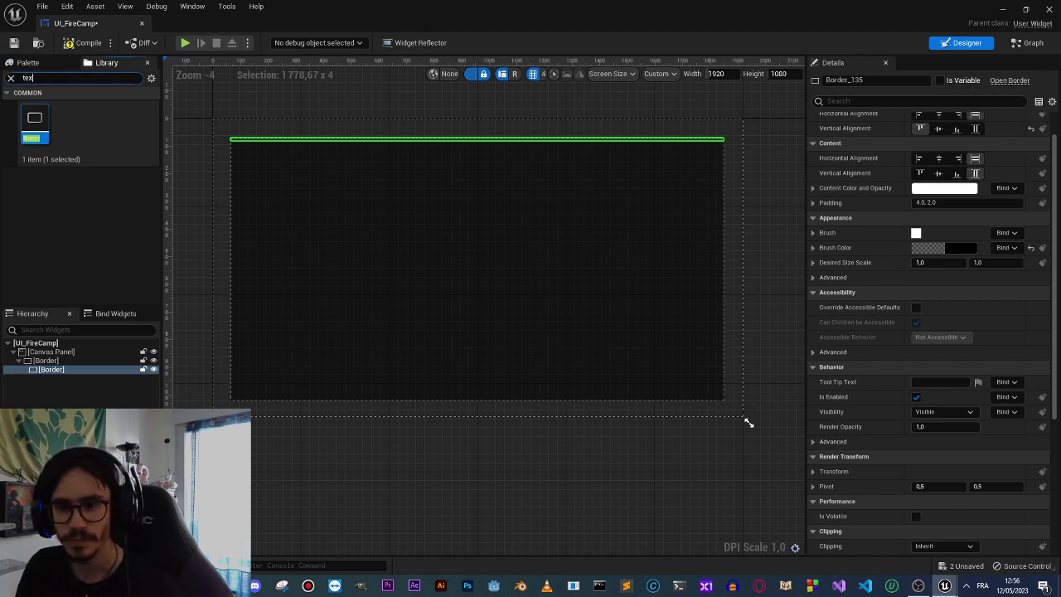
Place a Text Block inside the inner Border, centred horizontally.
text(t)
drag(65, 117, 62, 367)
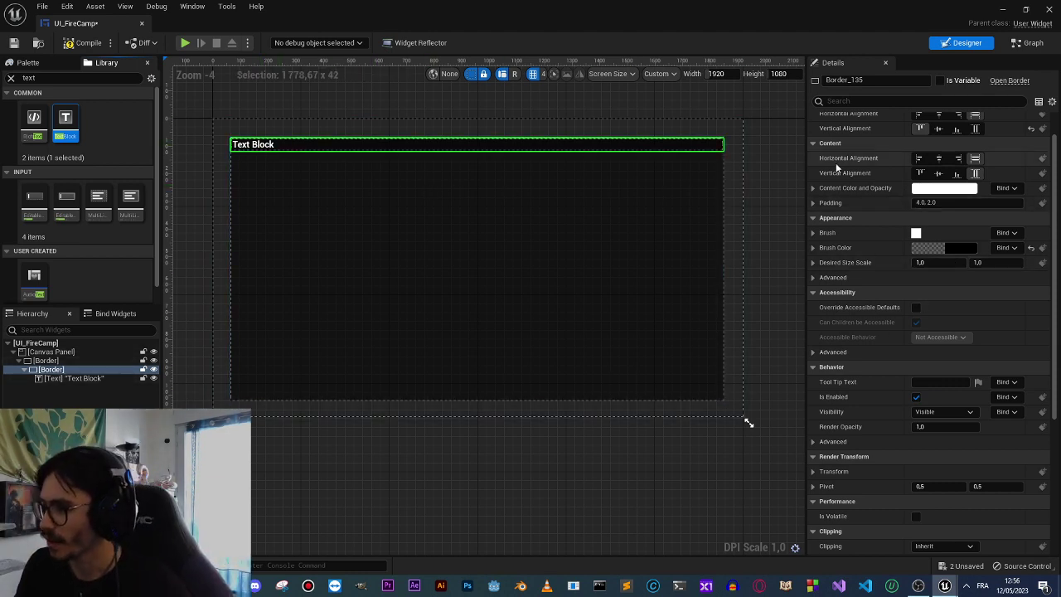
scroll(878, 170, up, 2)
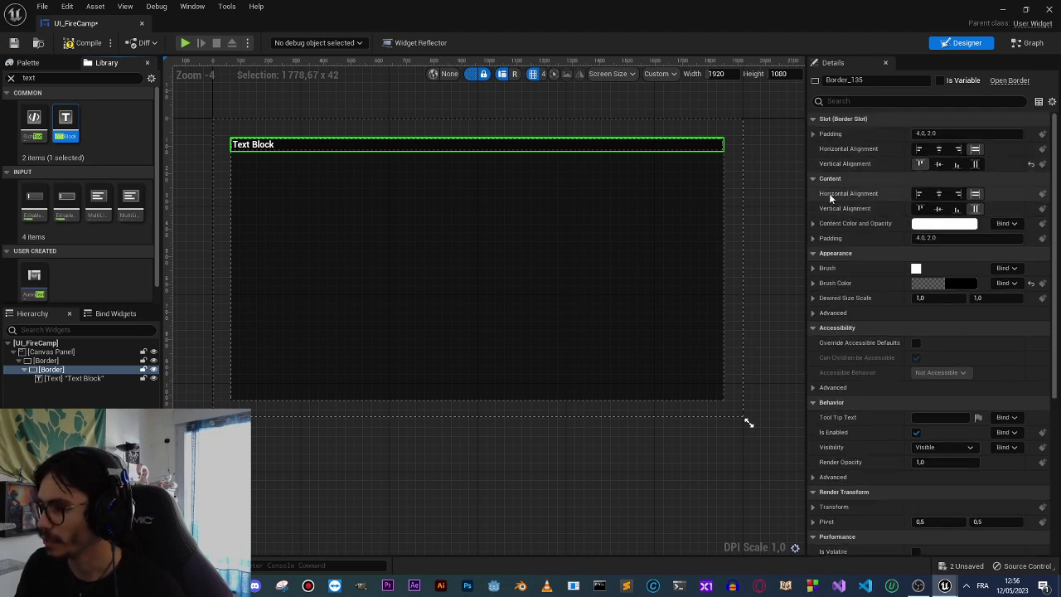
click(939, 194)
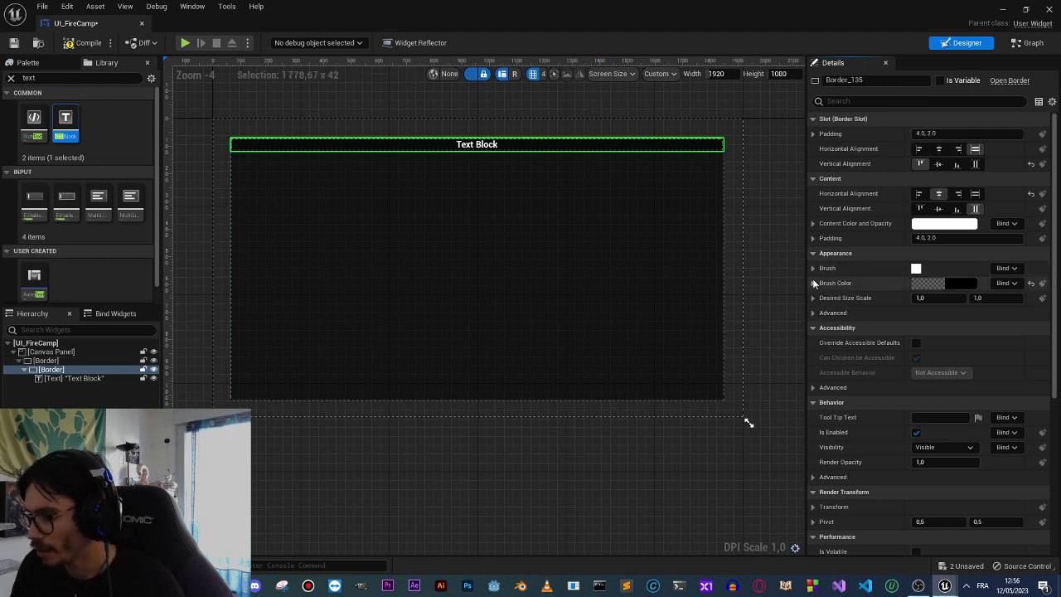
scroll(850, 382, down, 1)
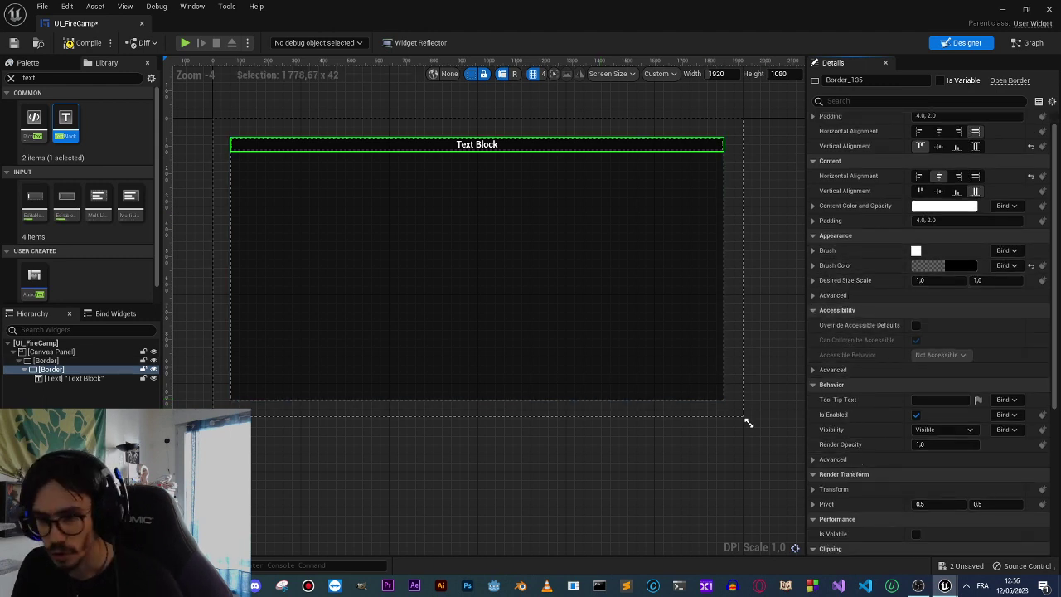
Make the Text Block read 'Fire Camp' at font size 50.
click(68, 378)
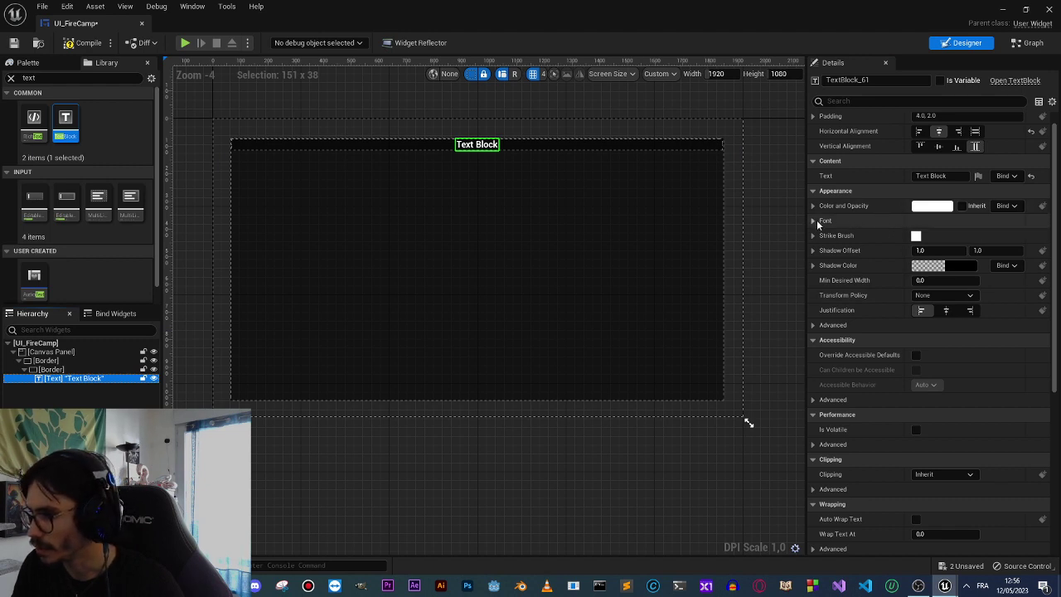
click(814, 220)
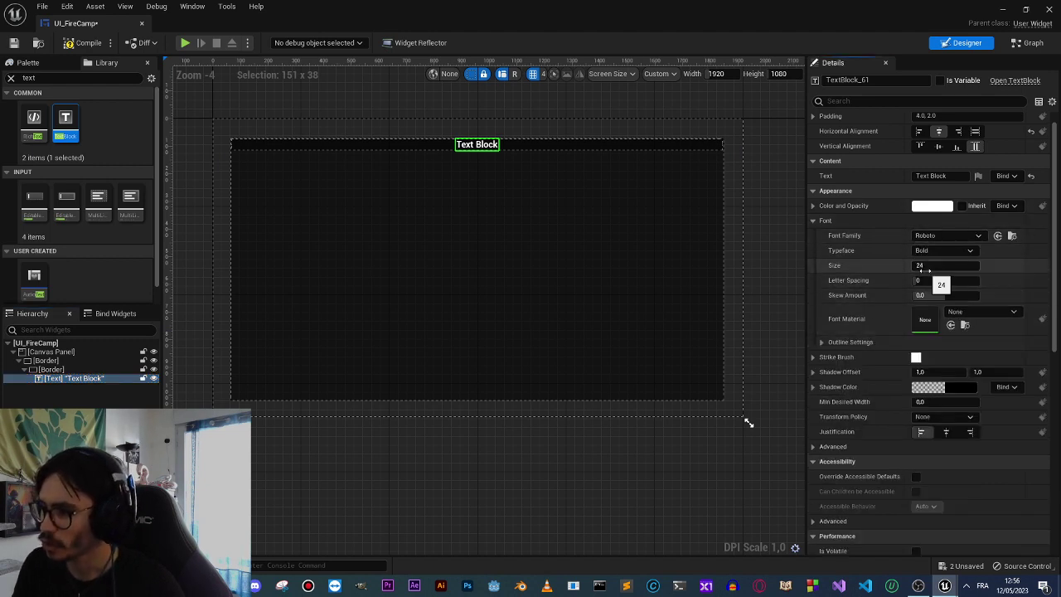
text(50)
key(Return)
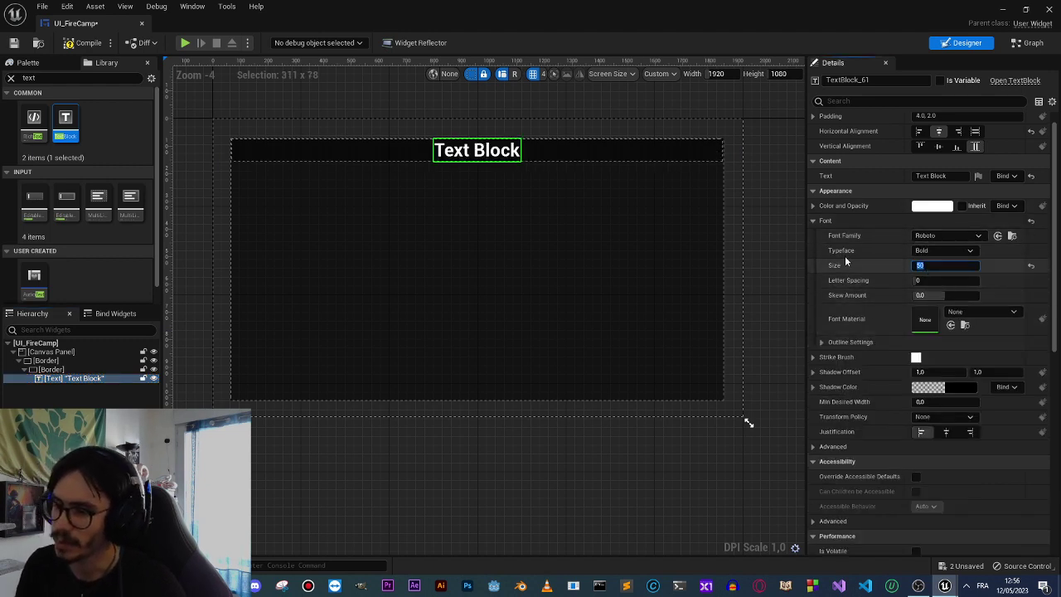
click(937, 176)
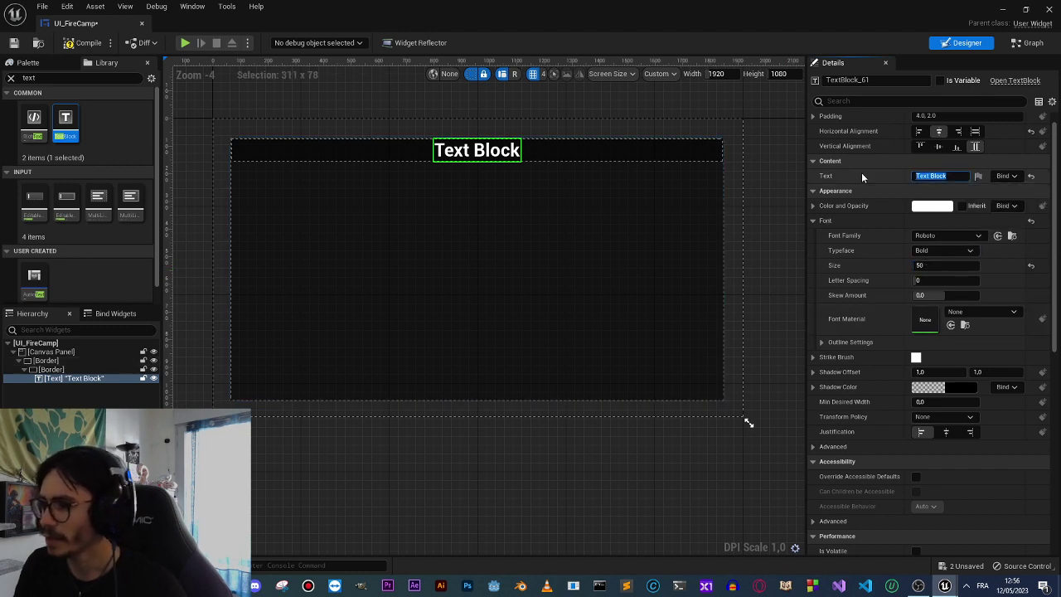
text(Fire)
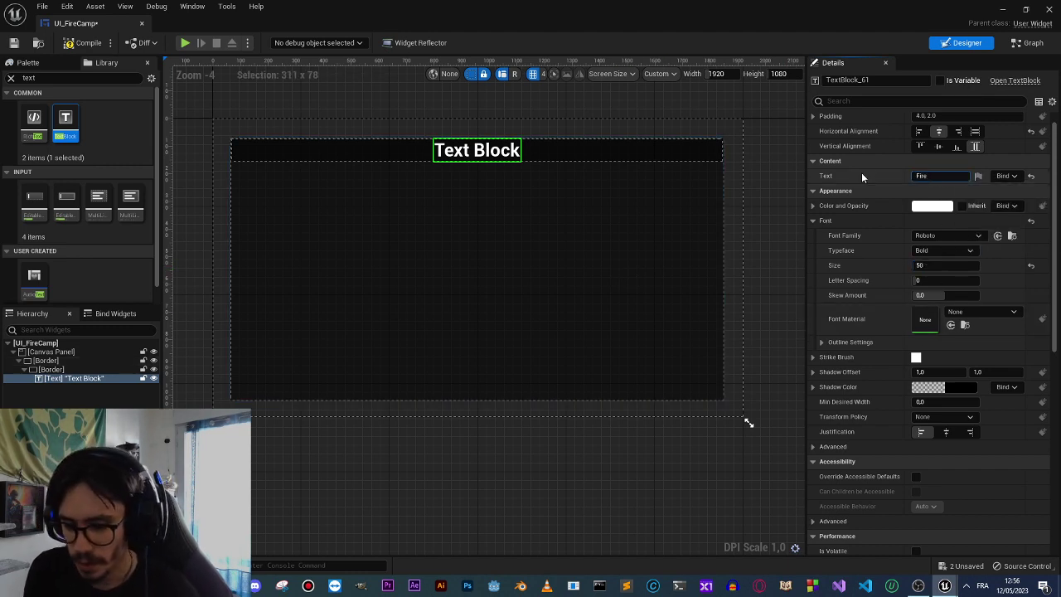
text( Ca)
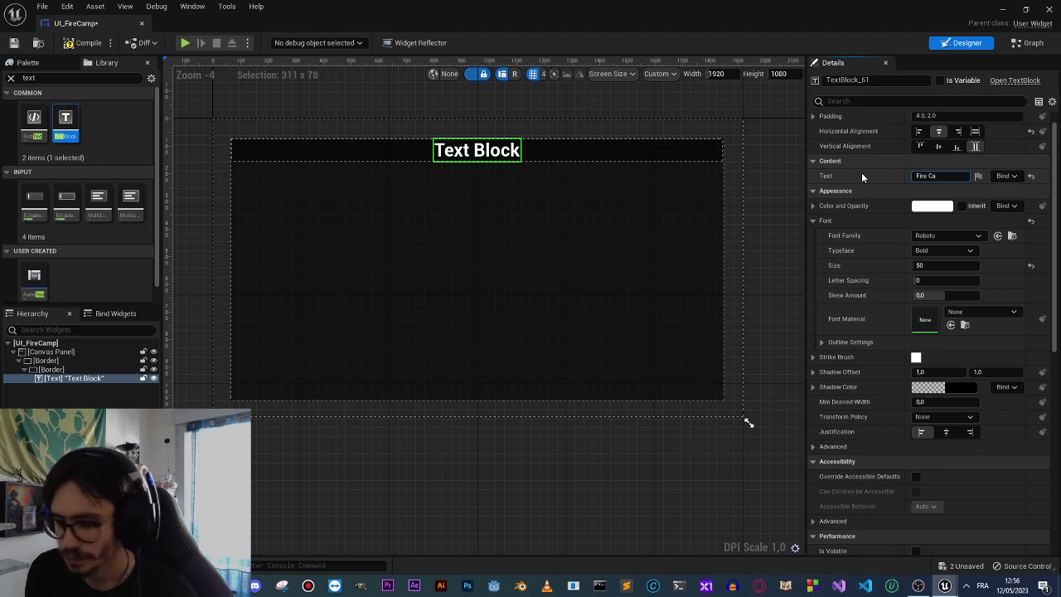
text(mp)
click(535, 441)
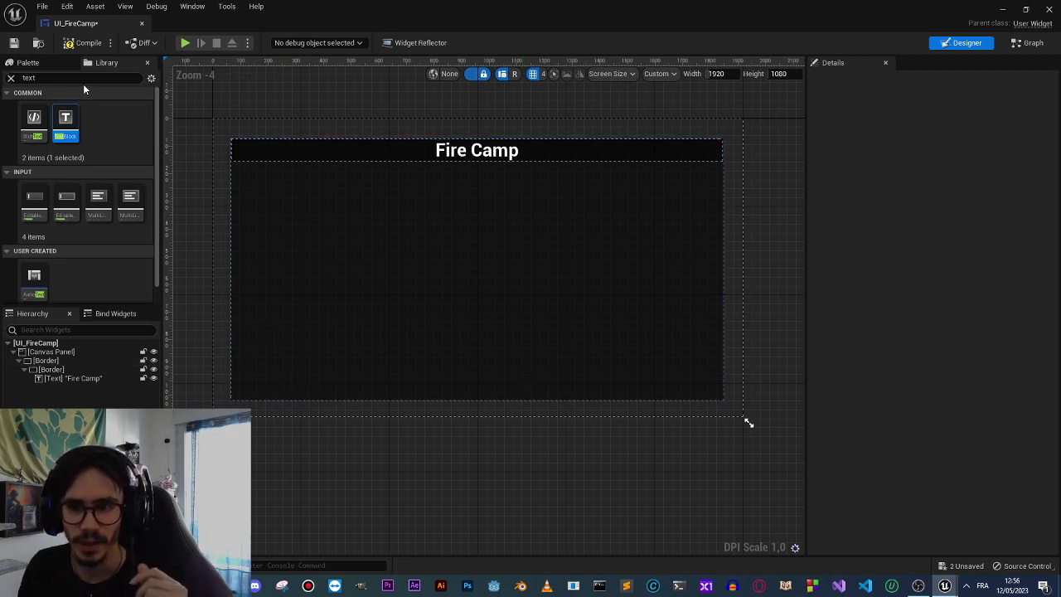
click(83, 77)
Add a Button at the Border's bottom-left, anchored middle-left.
text(tton)
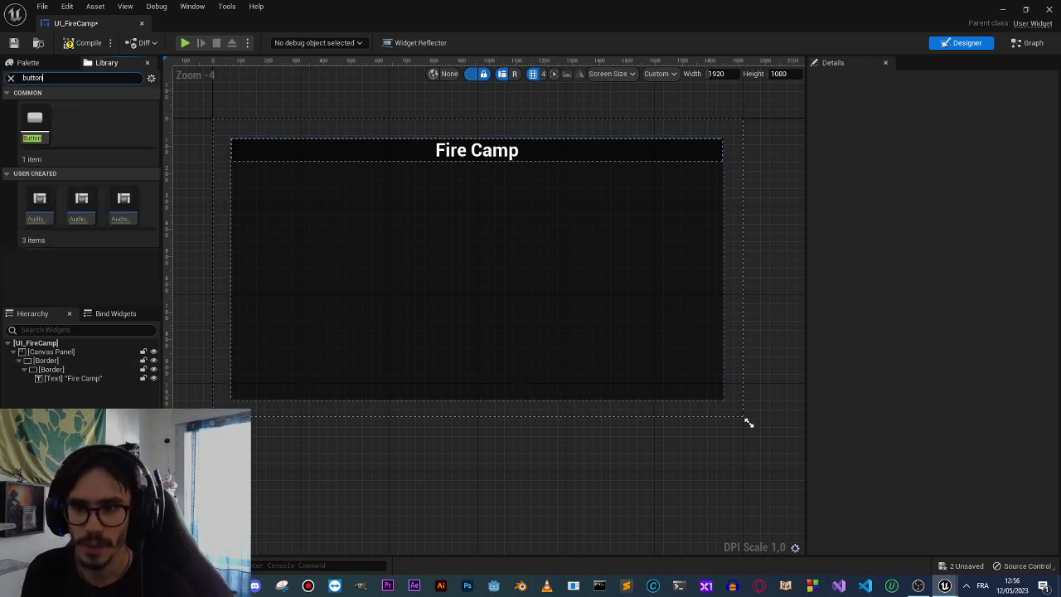
drag(35, 125, 38, 349)
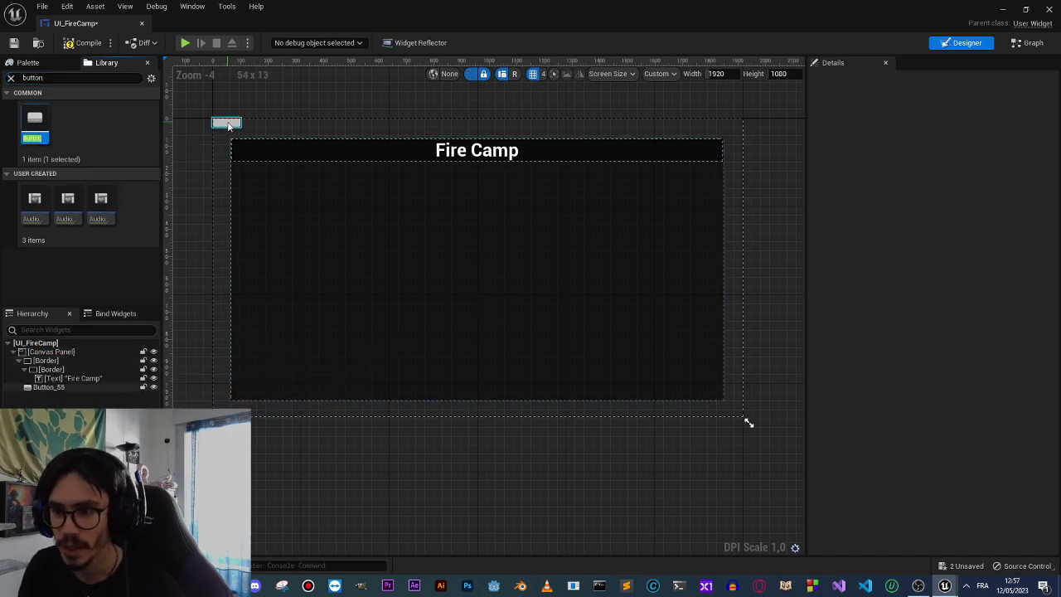
drag(228, 123, 264, 375)
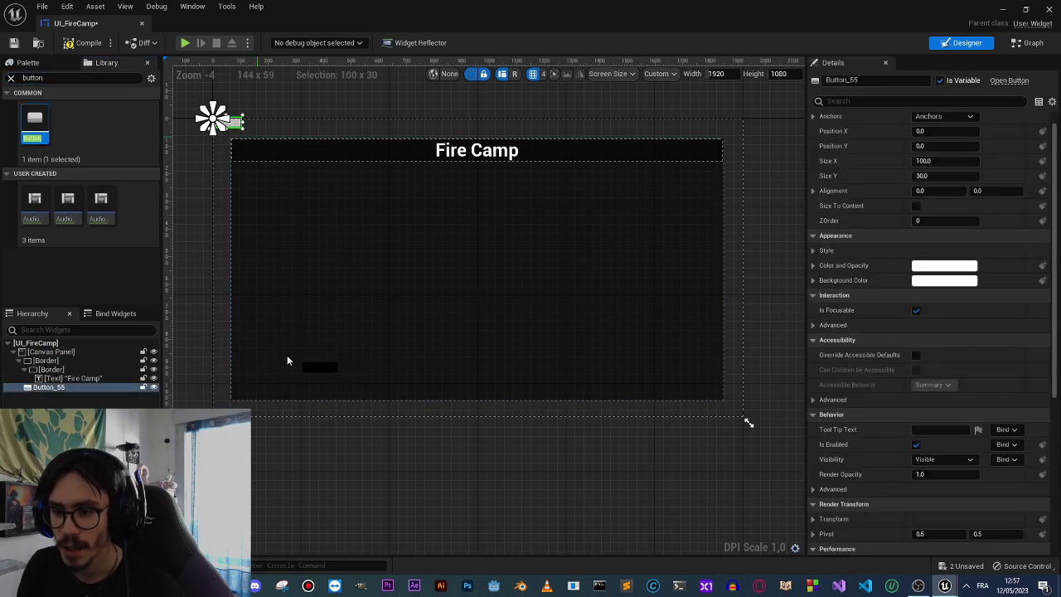
click(260, 436)
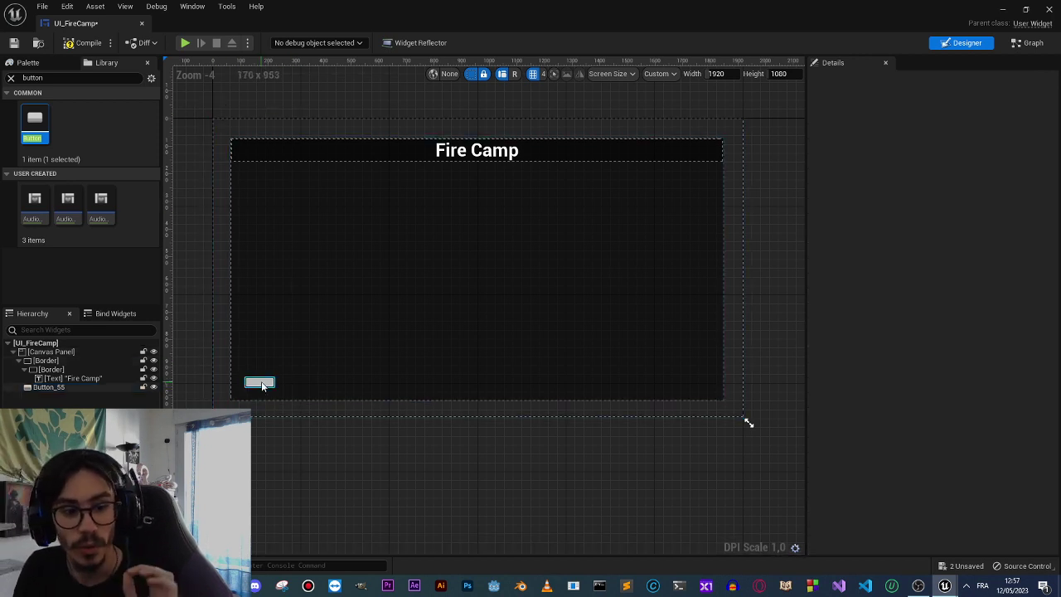
click(248, 332)
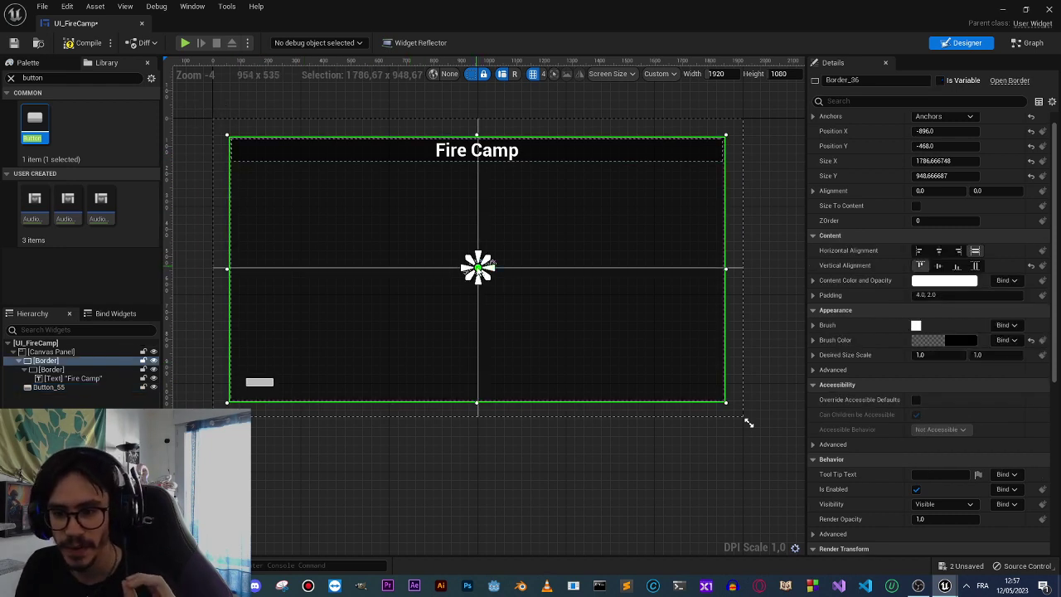
click(260, 381)
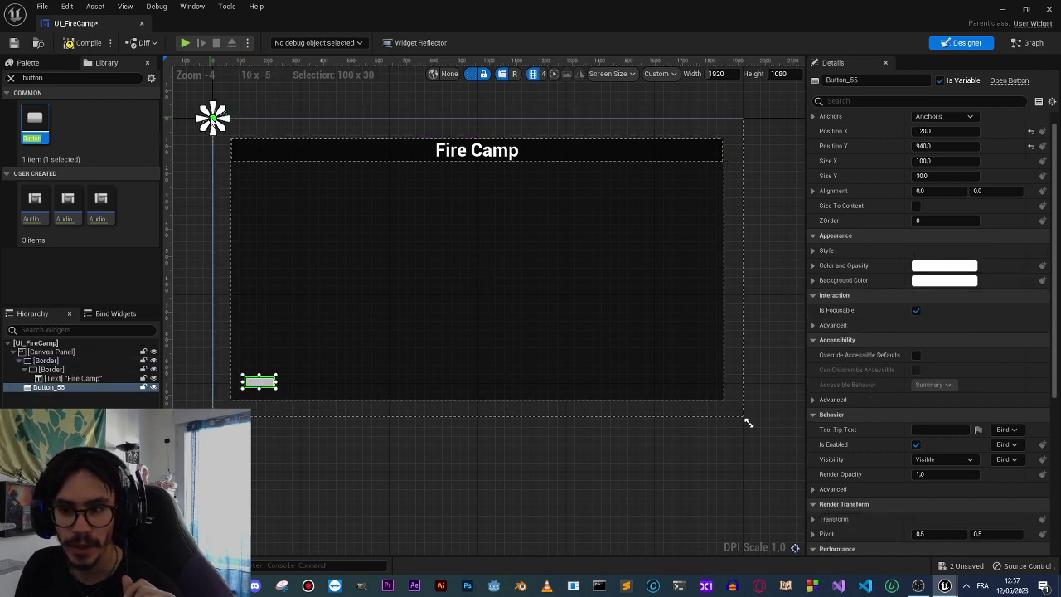
click(926, 116)
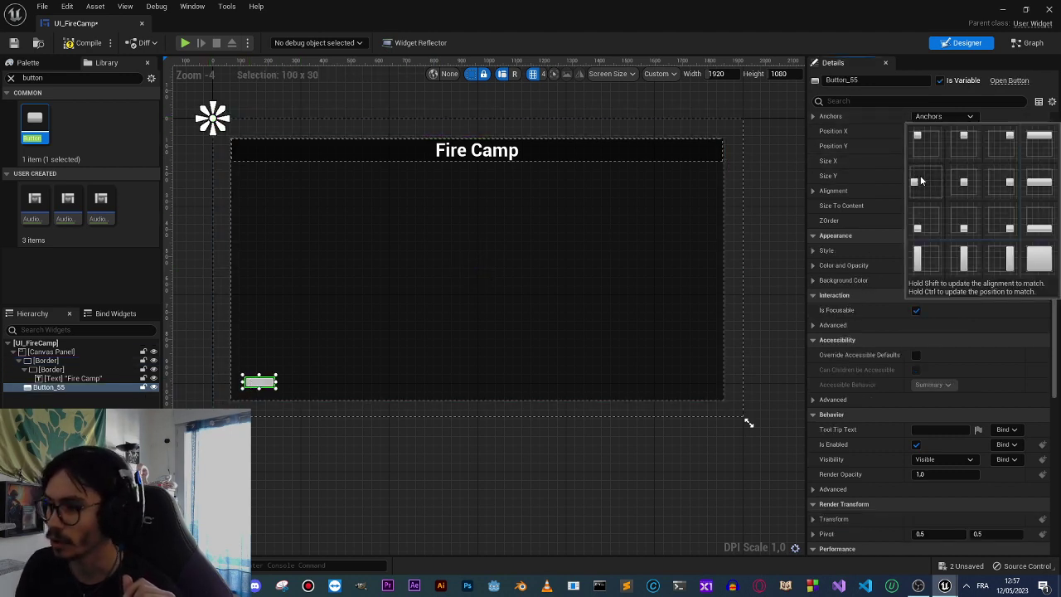
click(920, 180)
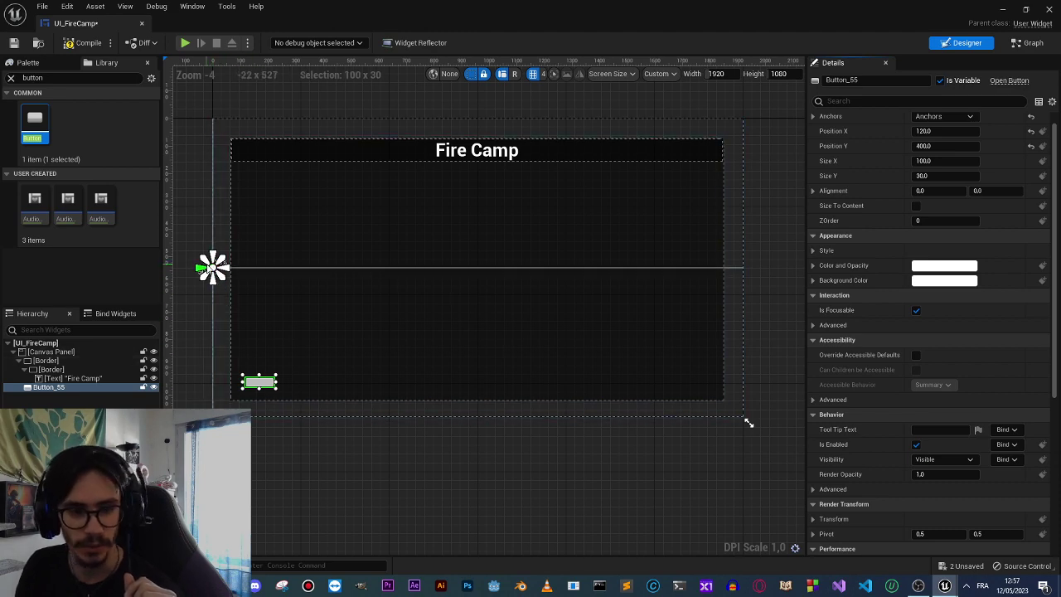
Adjust the preview screen size and view so the whole widget is visible.
scroll(389, 294, down, 2)
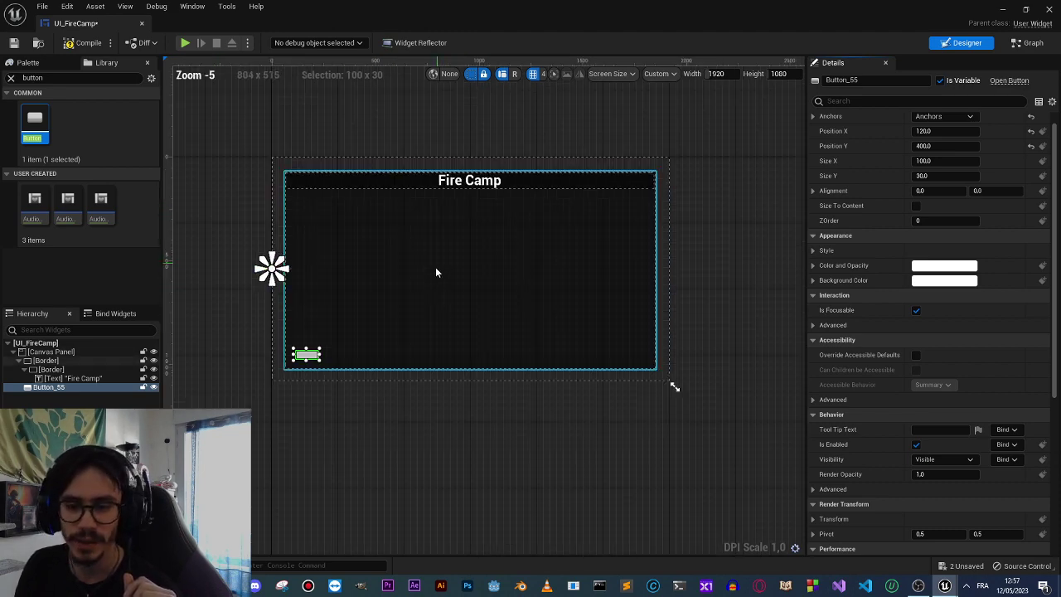
scroll(435, 272, down, 2)
mouse_move(530, 305)
mouse_down()
mouse_move(543, 438)
mouse_move(526, 305)
mouse_up()
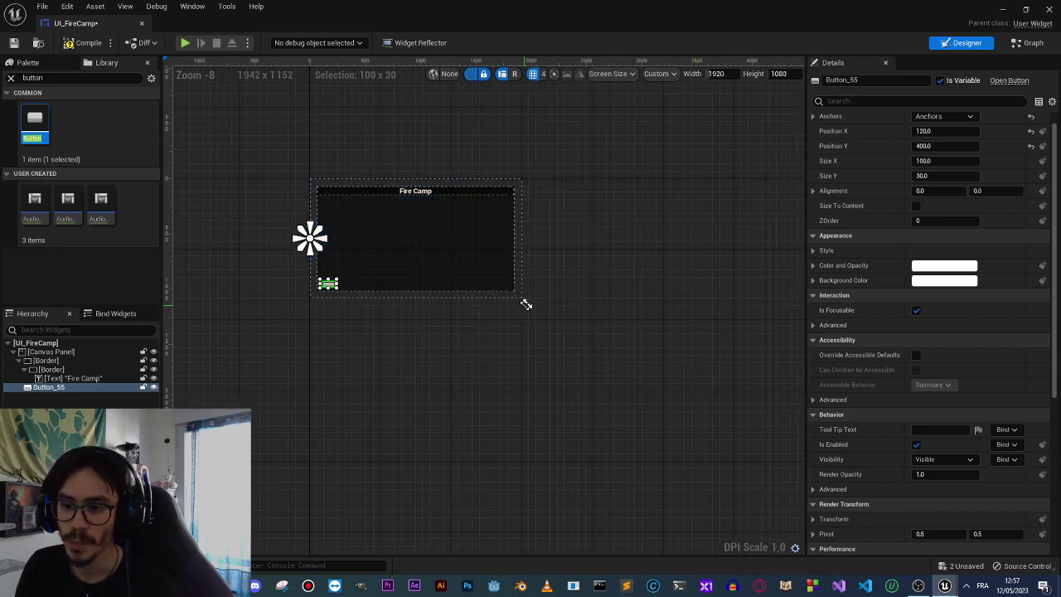
scroll(326, 294, up, 4)
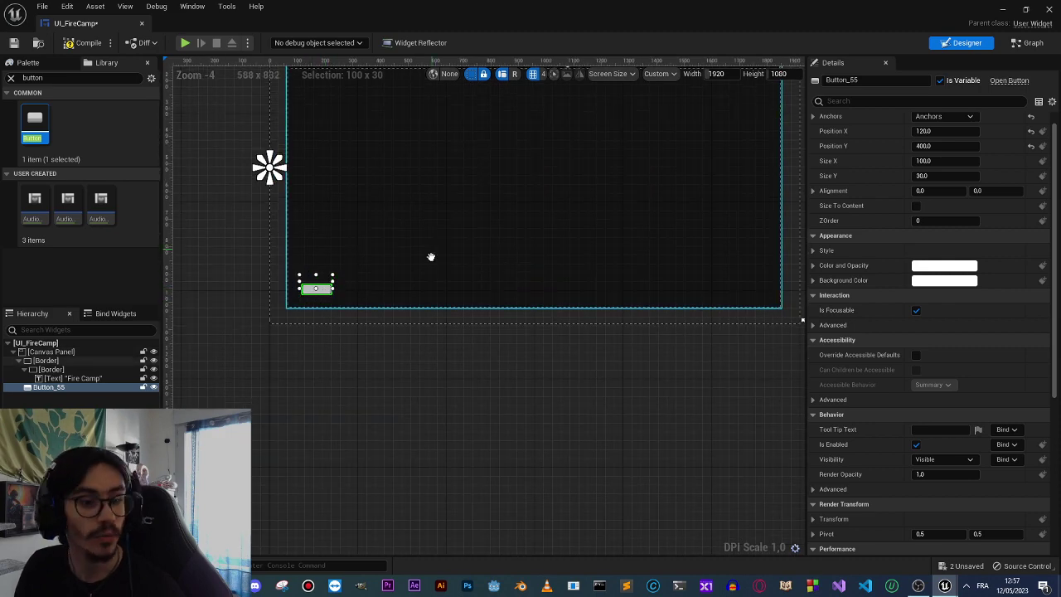
right_drag(431, 256, 401, 315)
scroll(403, 323, down, 2)
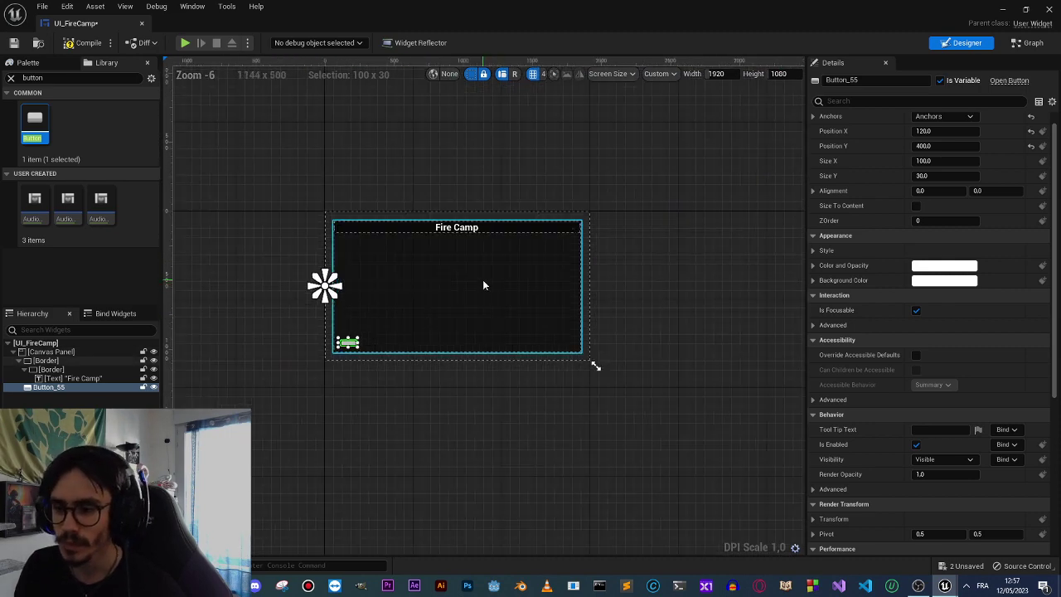
click(482, 280)
scroll(429, 324, up, 3)
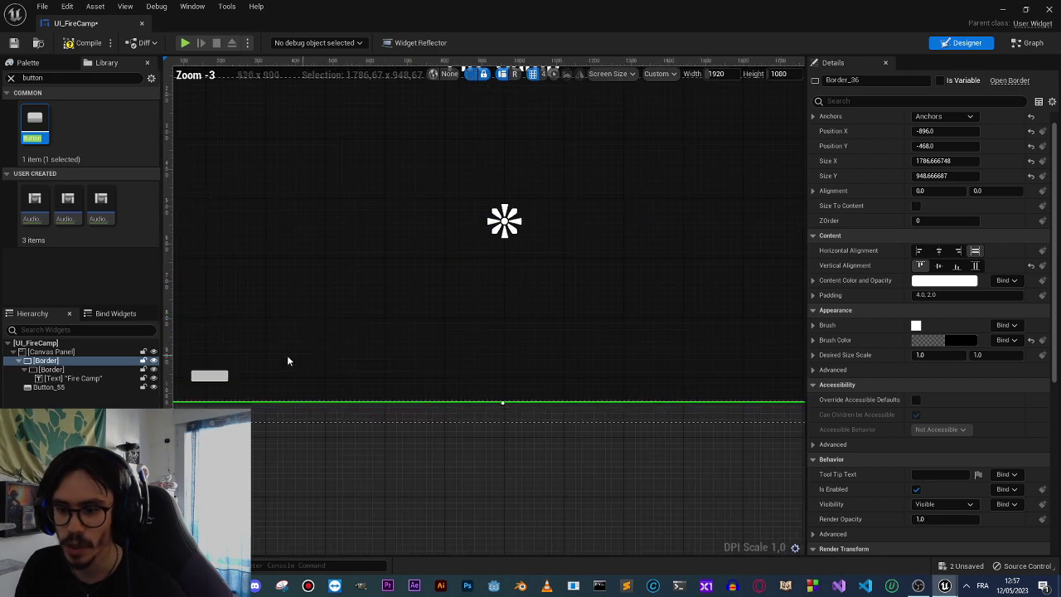
click(224, 379)
Restore the 1920 x 1080 preview and enlarge Button_55 to about 134.29 x 51.14.
click(941, 119)
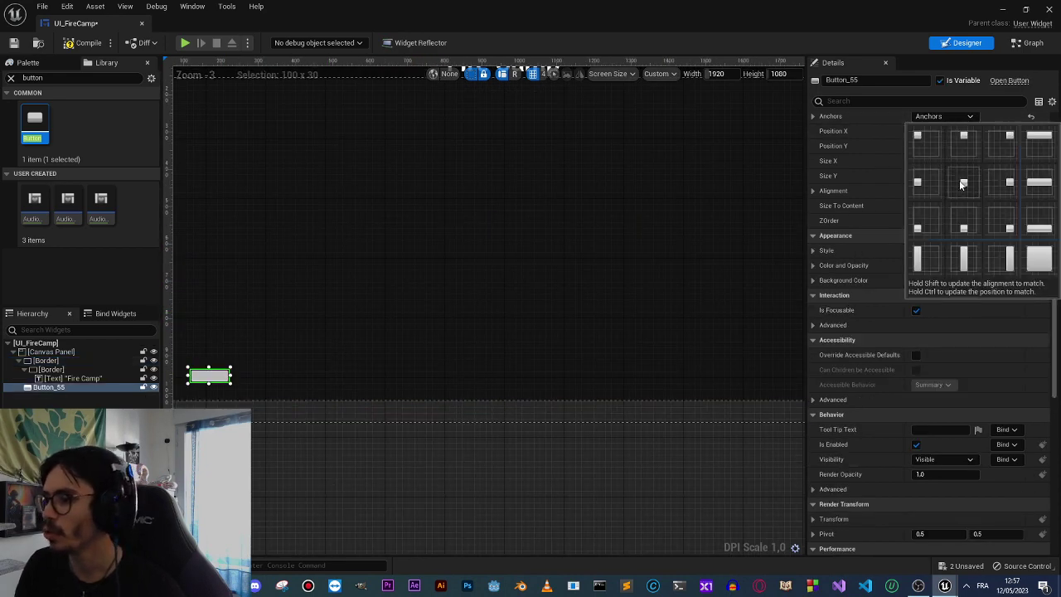
scroll(486, 227, down, 2)
scroll(483, 227, down, 2)
drag(622, 302, 611, 441)
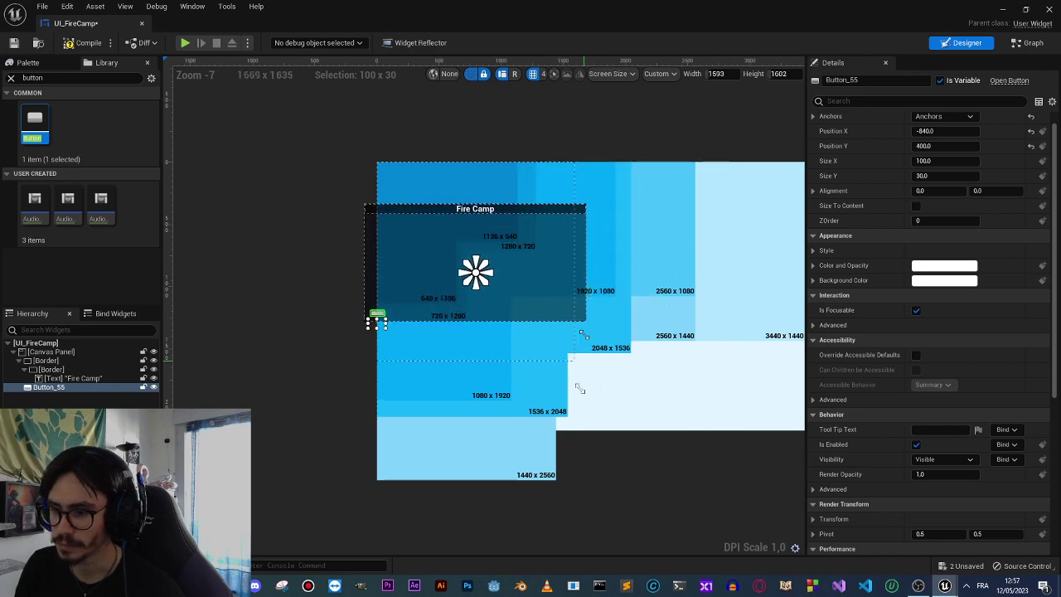
drag(611, 441, 620, 300)
scroll(425, 258, up, 3)
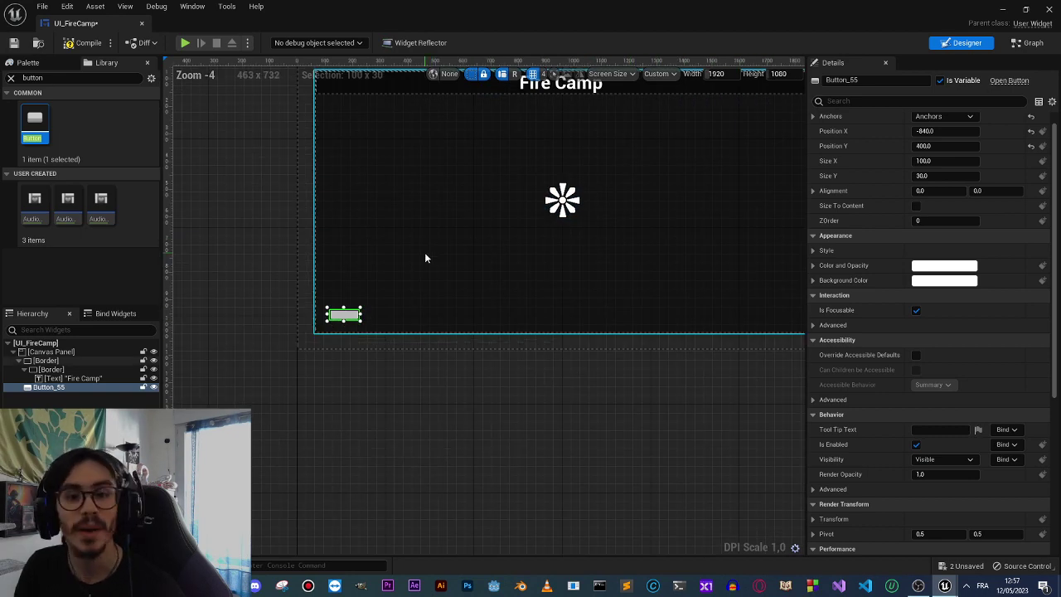
scroll(336, 332, up, 4)
scroll(327, 310, up, 3)
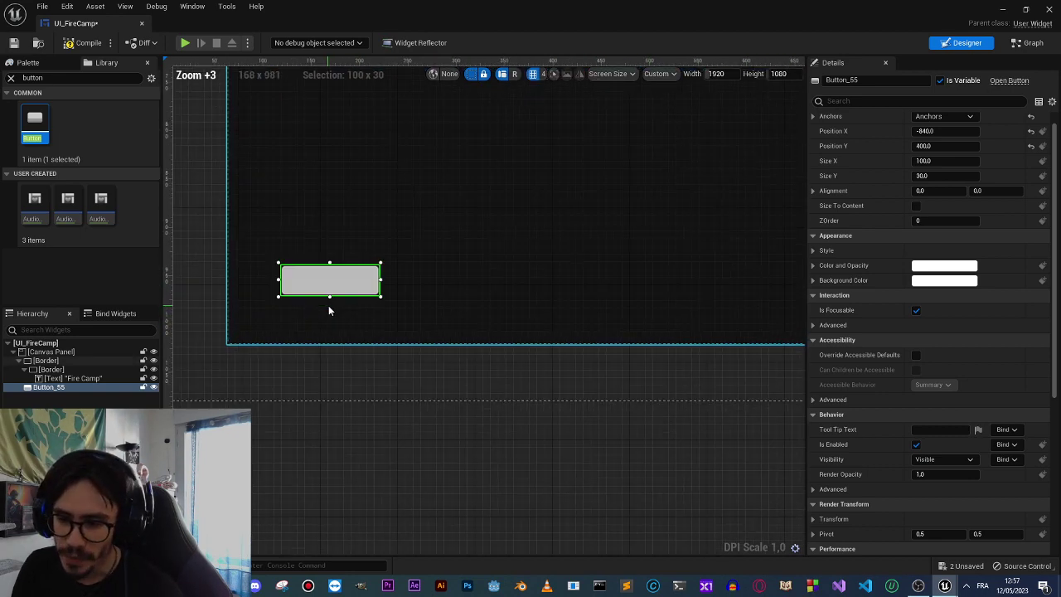
mouse_move(328, 300)
mouse_down()
mouse_move(329, 311)
mouse_move(430, 317)
mouse_move(413, 315)
mouse_up()
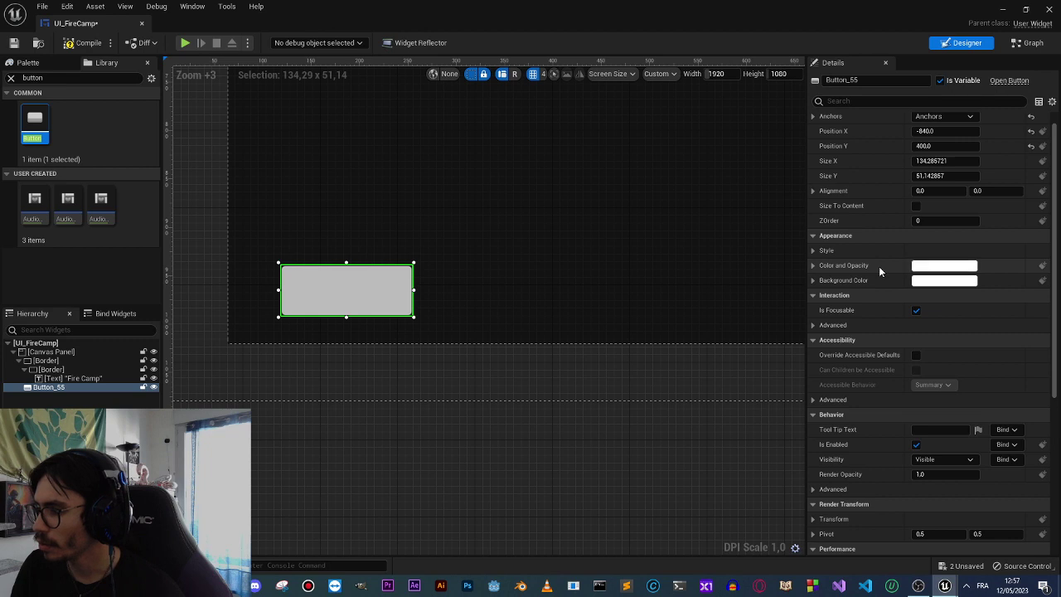
Set Button_55's background colour to black with a half-transparent alpha.
click(944, 280)
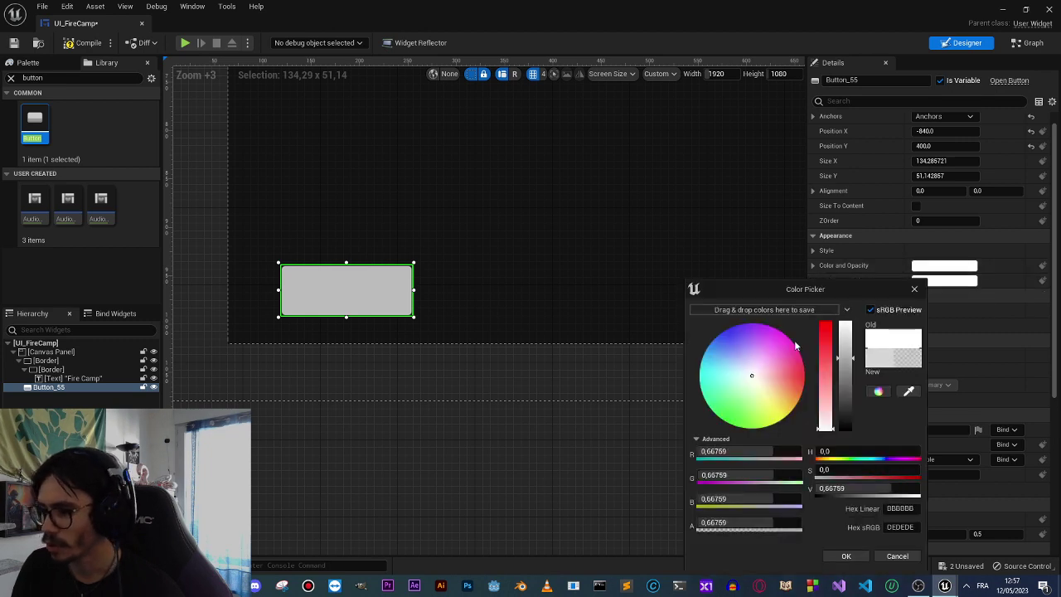
click(844, 426)
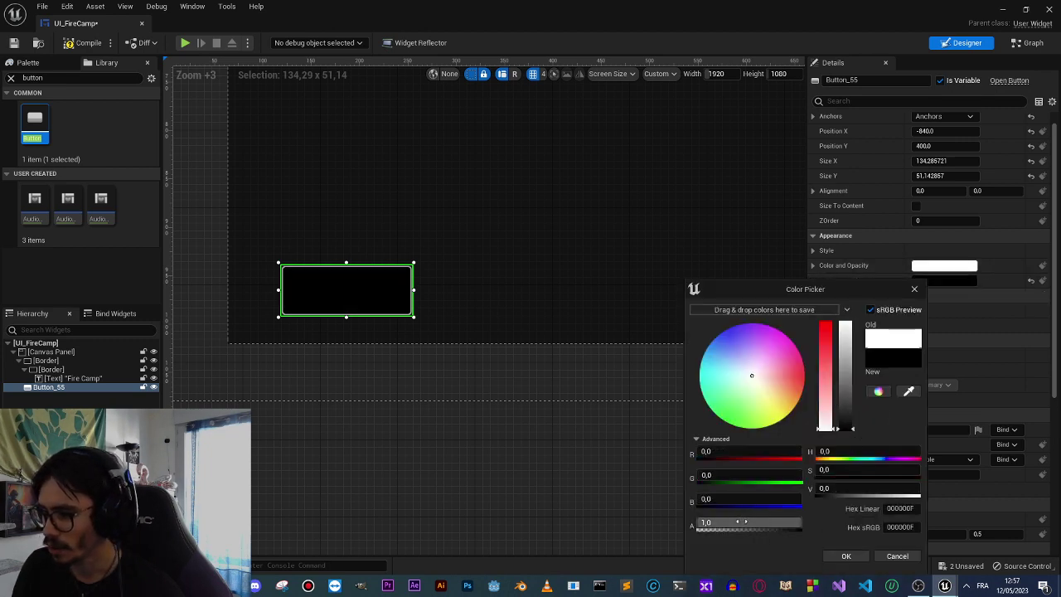
text(0,5)
key(Return)
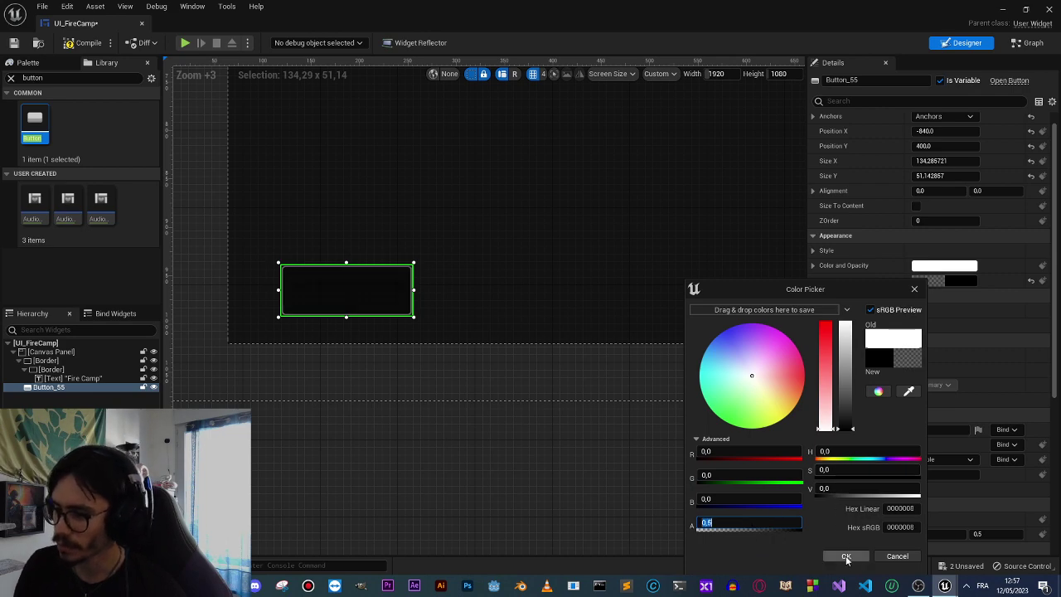
click(846, 557)
click(472, 448)
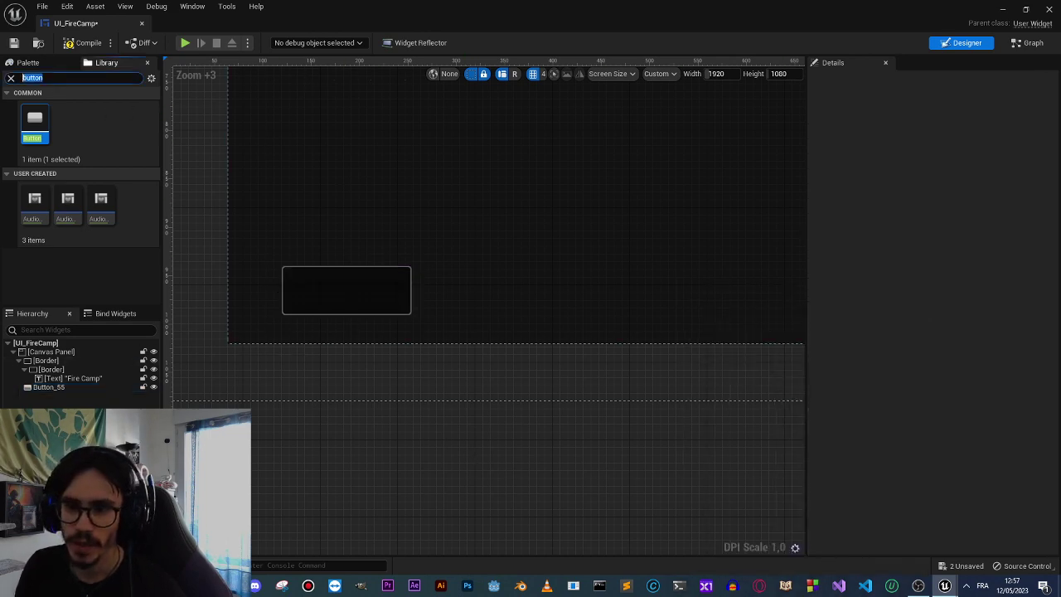
Put a Text Block inside the button and rename the button BackButton.
drag(65, 122, 51, 393)
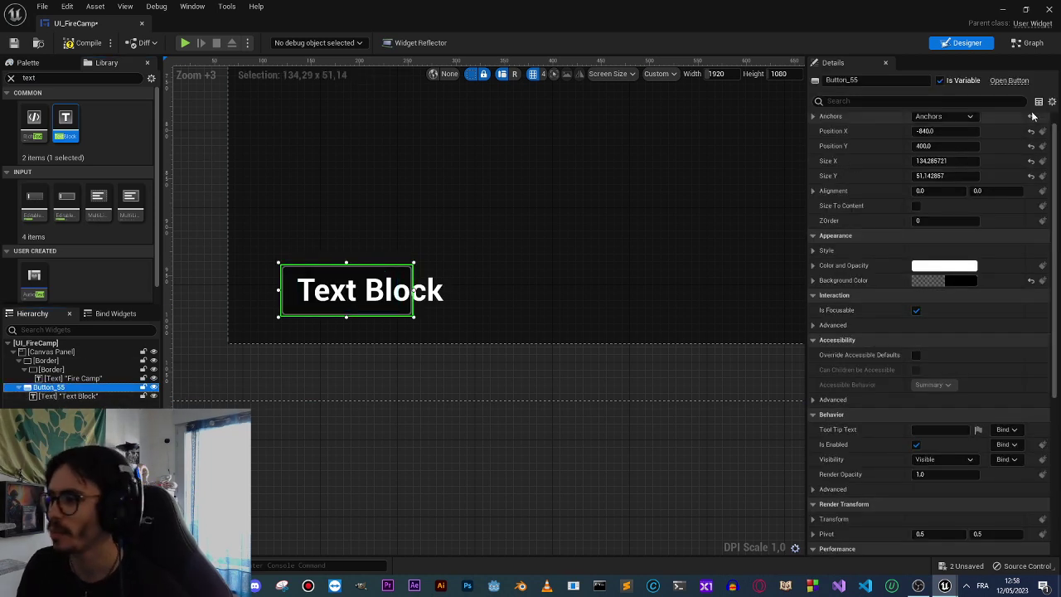
click(861, 83)
text(B)
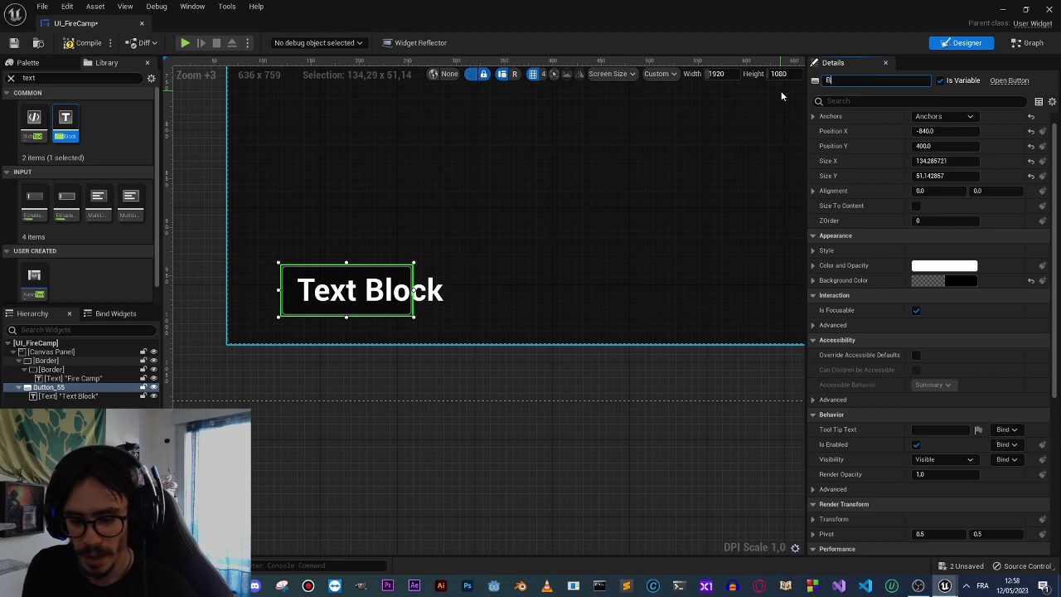
text(ackButton)
key(Return)
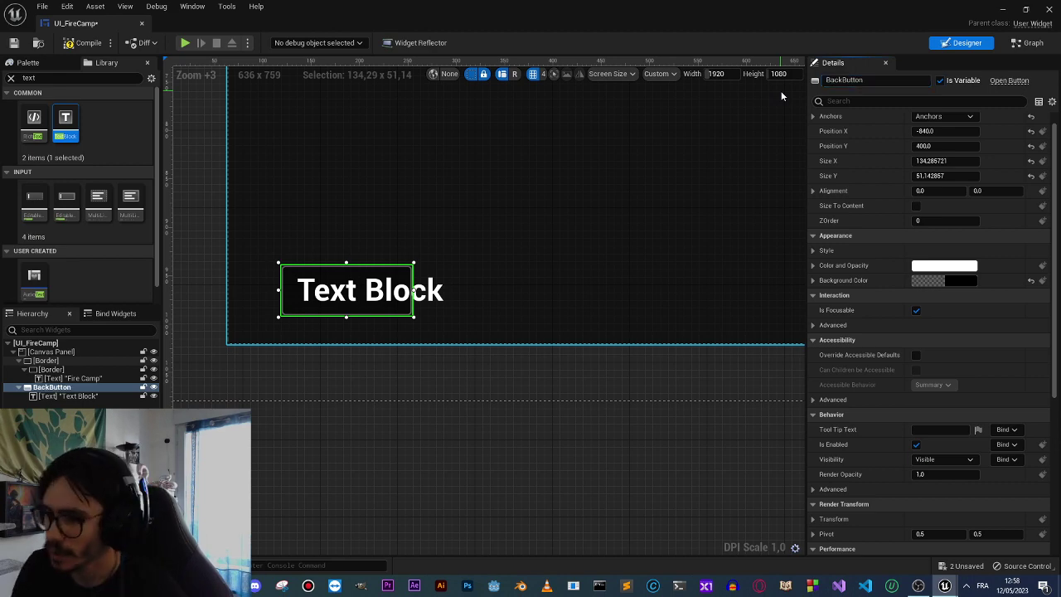
Change the button's label text to 'Back'.
click(68, 396)
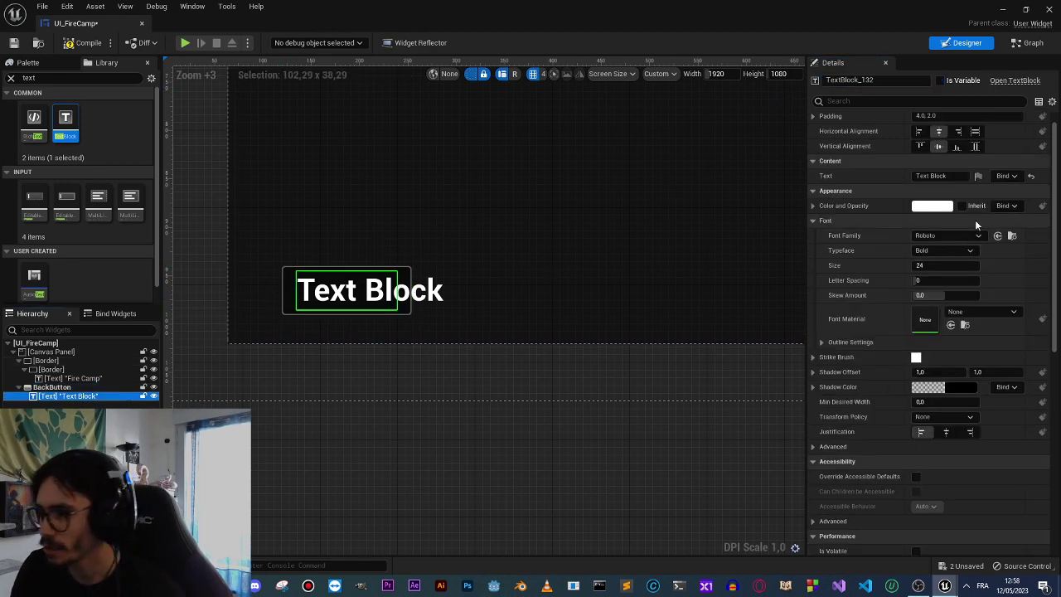
click(928, 176)
text(Ba)
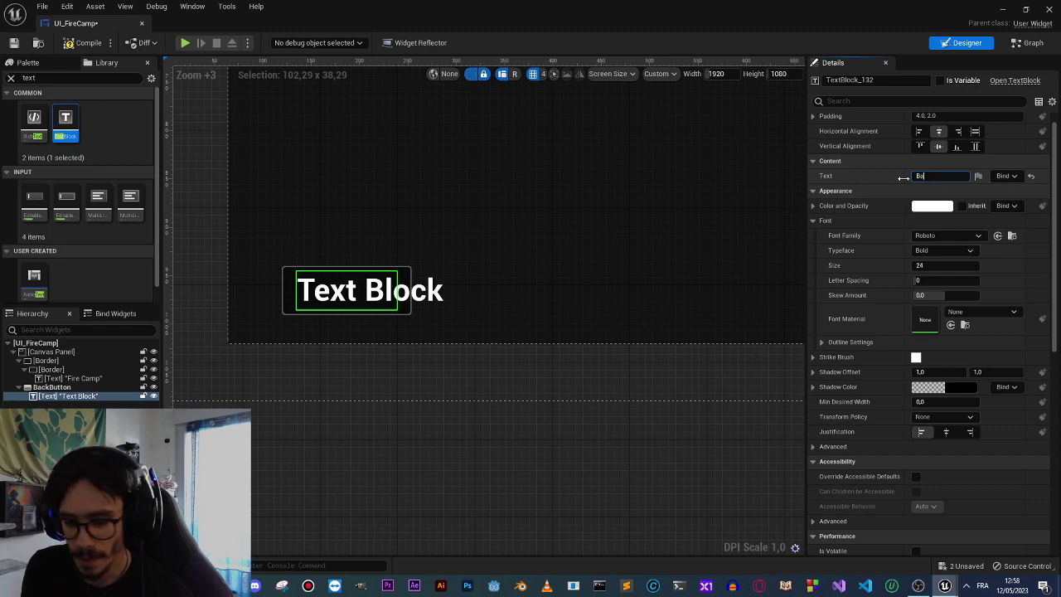
text(ck)
key(Return)
click(472, 402)
scroll(548, 312, down, 7)
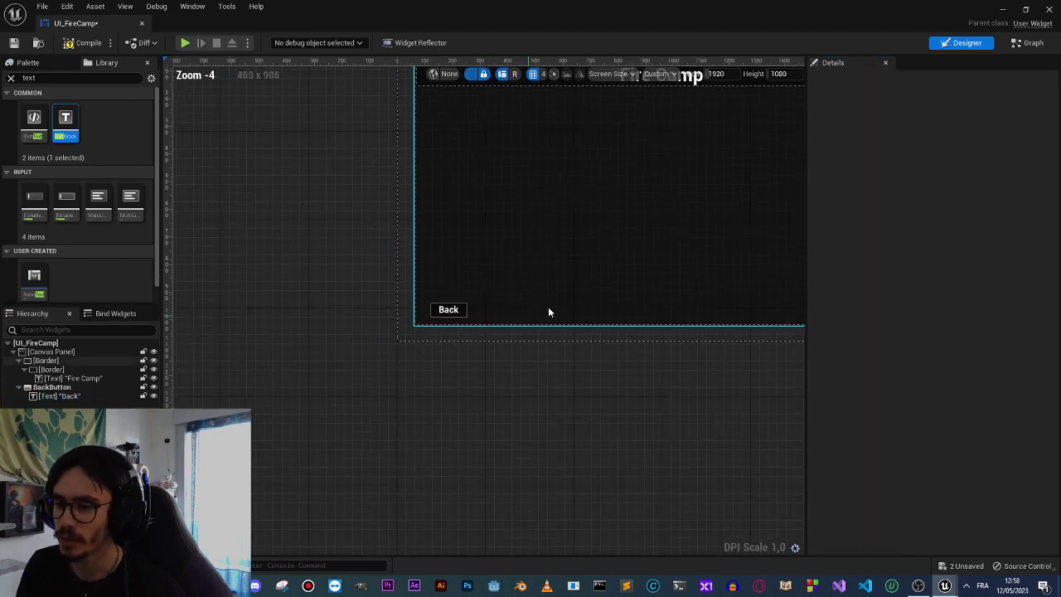
mouse_move(548, 312)
right_down()
mouse_move(315, 374)
mouse_move(390, 387)
right_up()
Play ThirdPersonMap, run the character up the ramp and around, then stop with Escape.
click(9, 65)
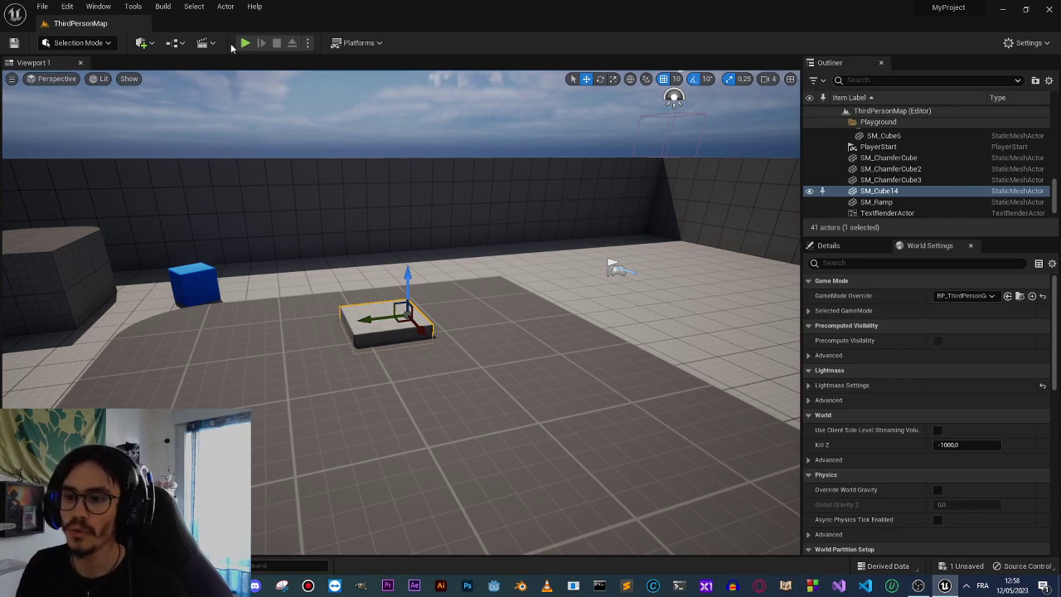
click(245, 43)
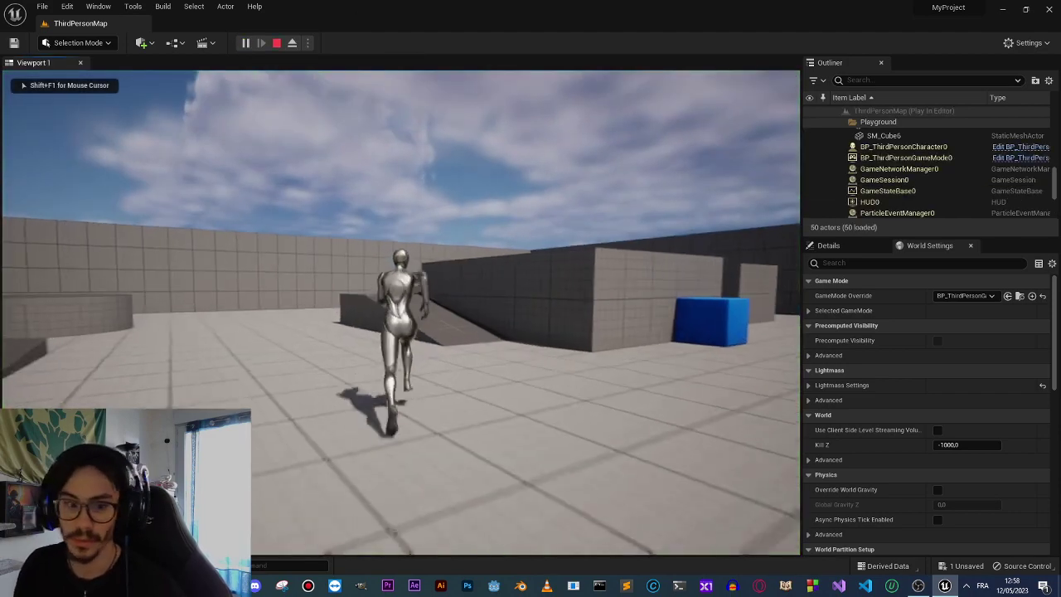
key(w)
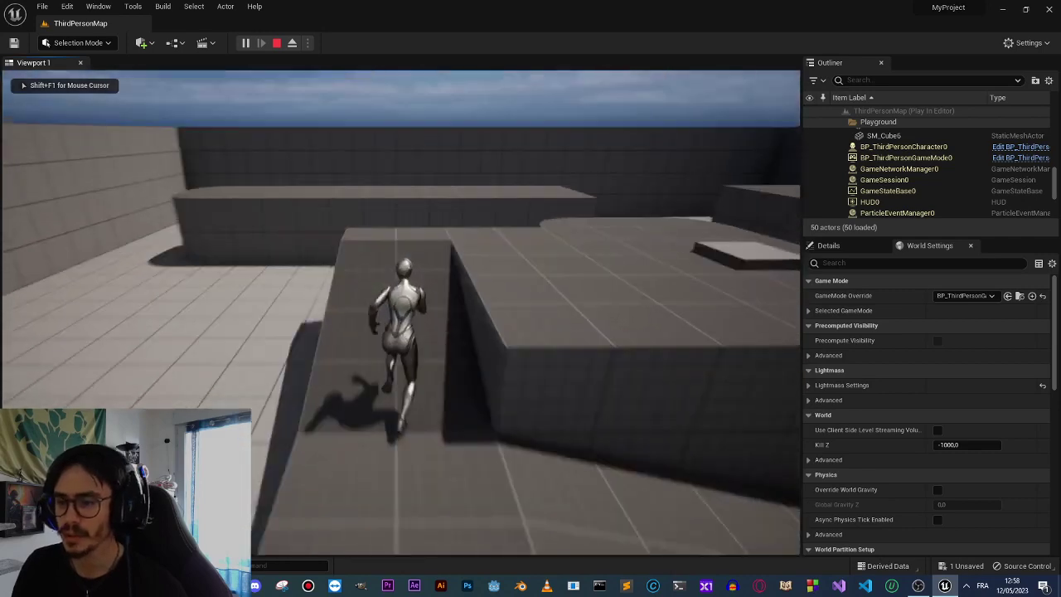
key(w)
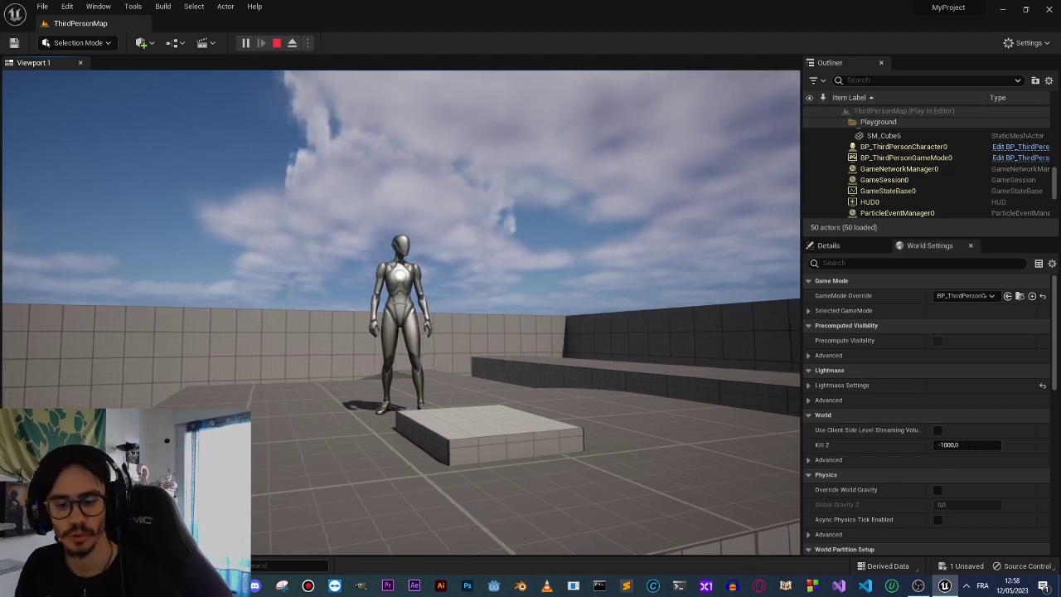
key(w)
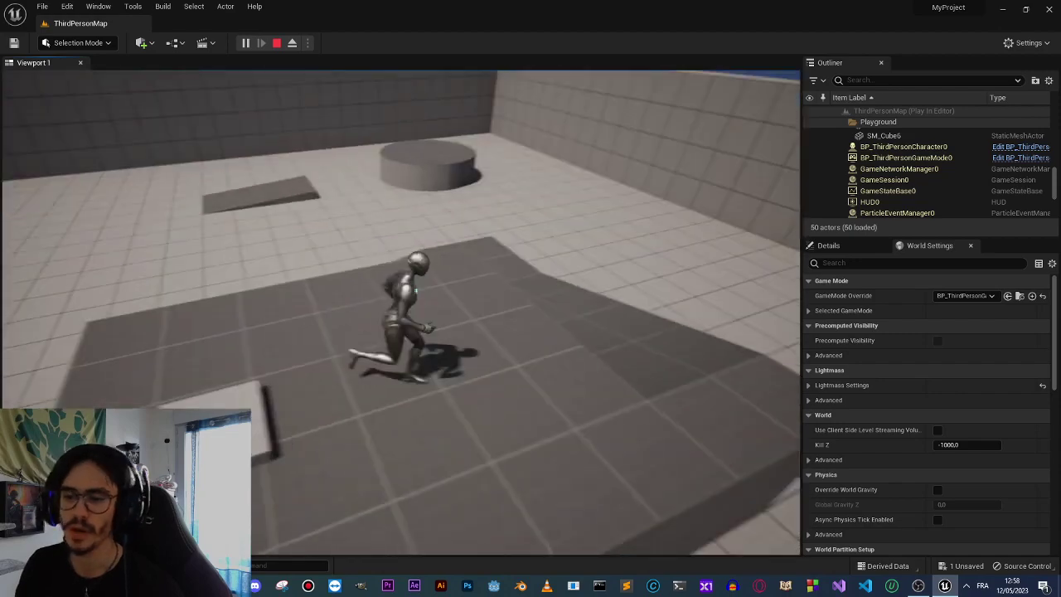
key(Escape)
right_drag(386, 295, 157, 122)
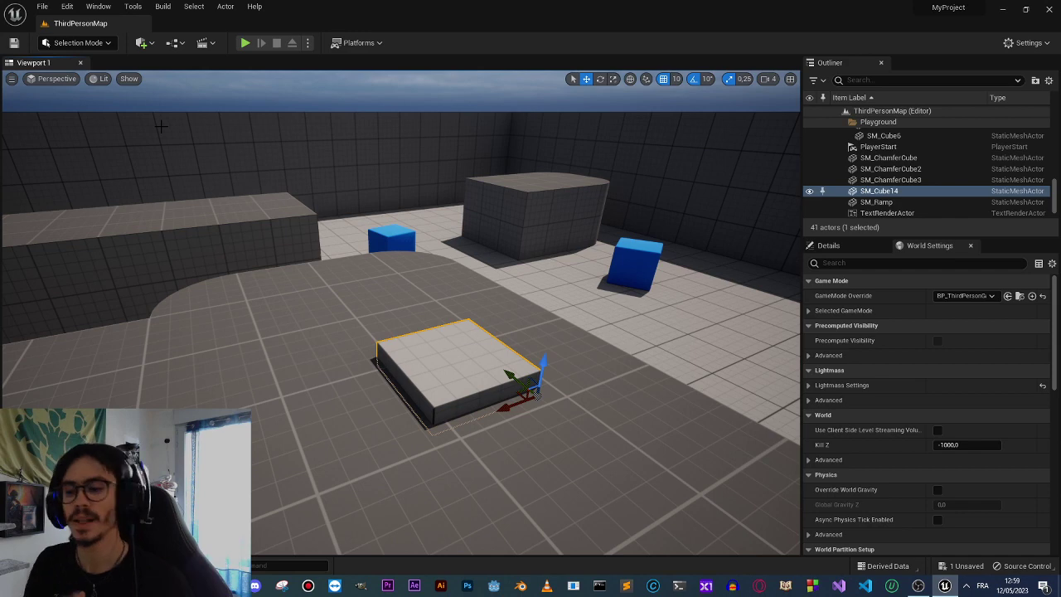
Place a Trigger Sphere on the small platform, scale it to surround it, and rename it FireCampTrigger.
click(141, 43)
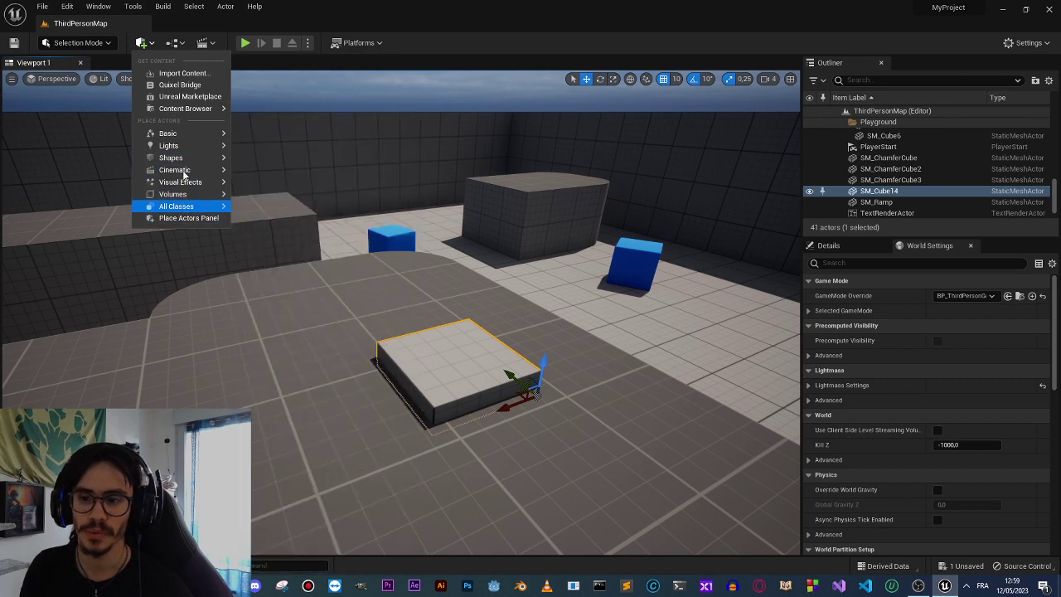
text(trigger)
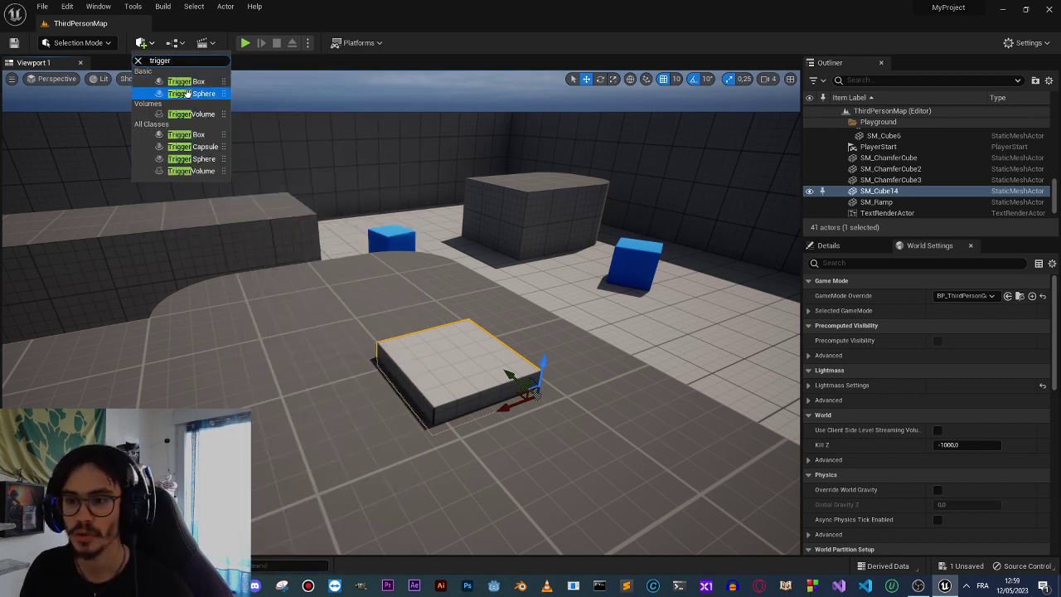
drag(189, 94, 448, 348)
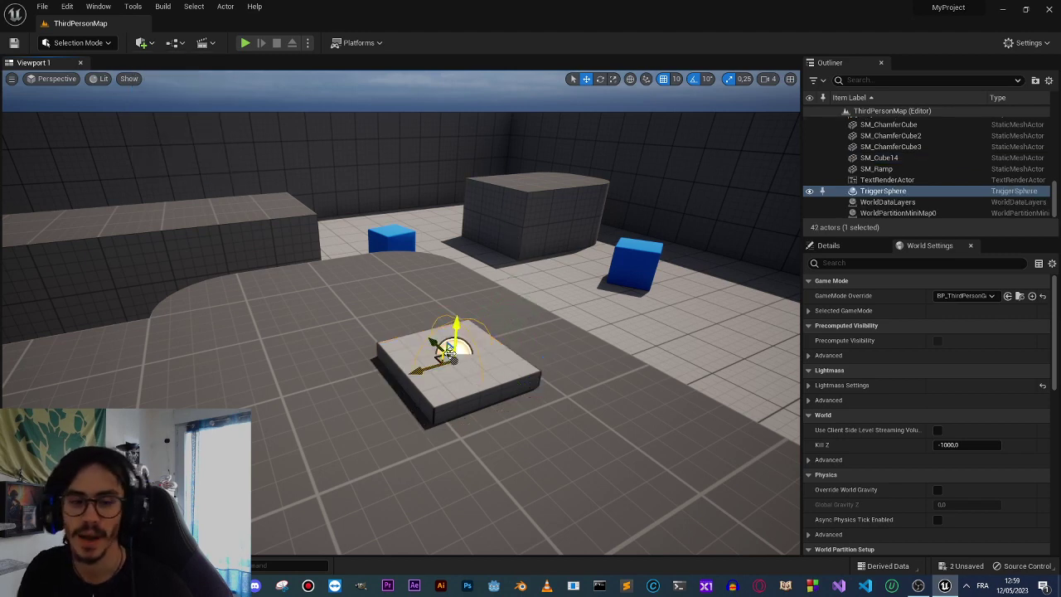
key(r)
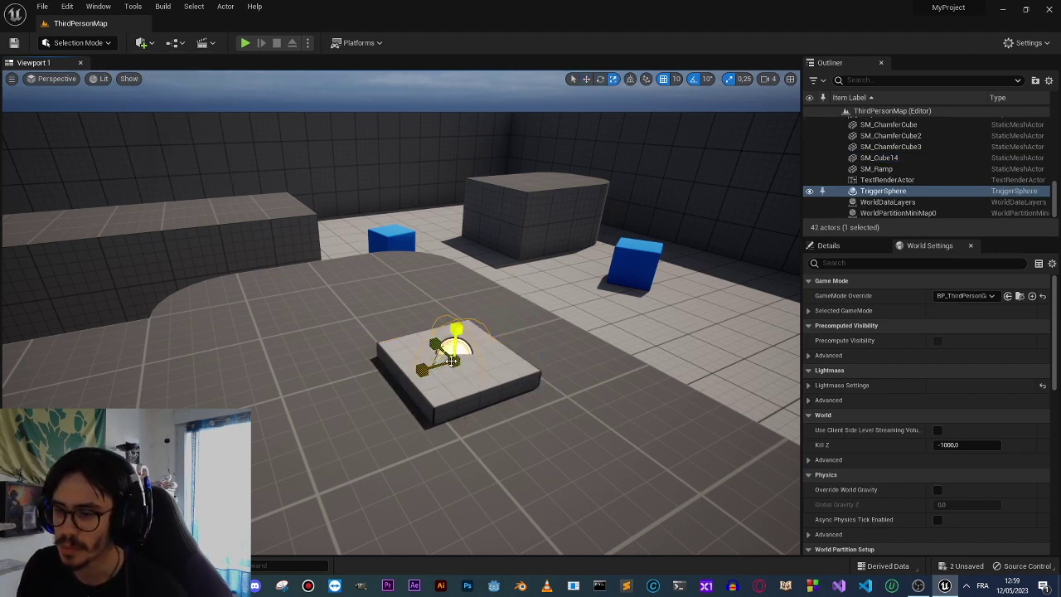
drag(454, 348, 514, 323)
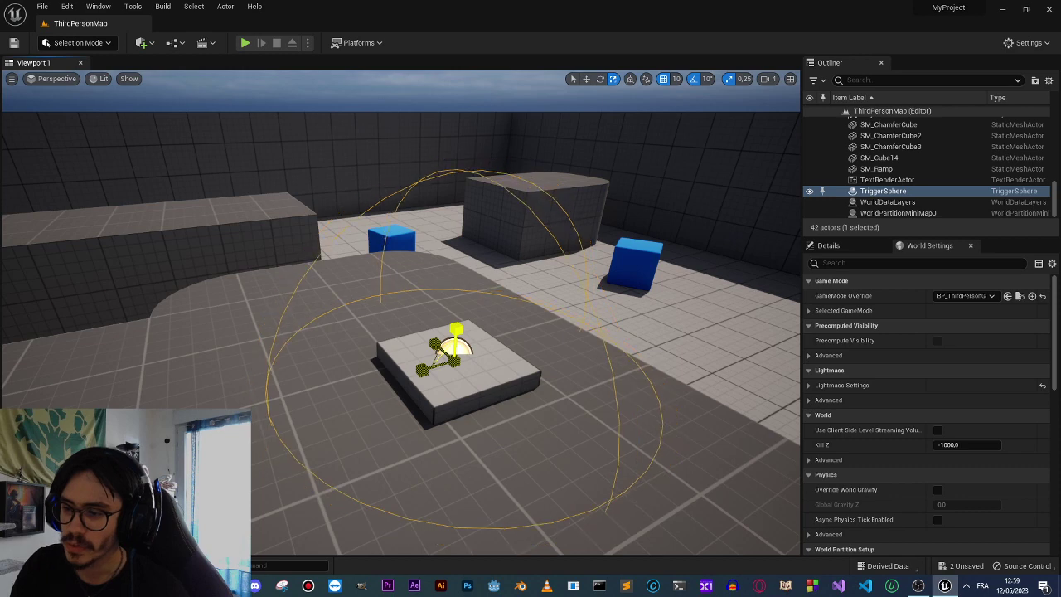
click(867, 180)
click(862, 192)
click(862, 192)
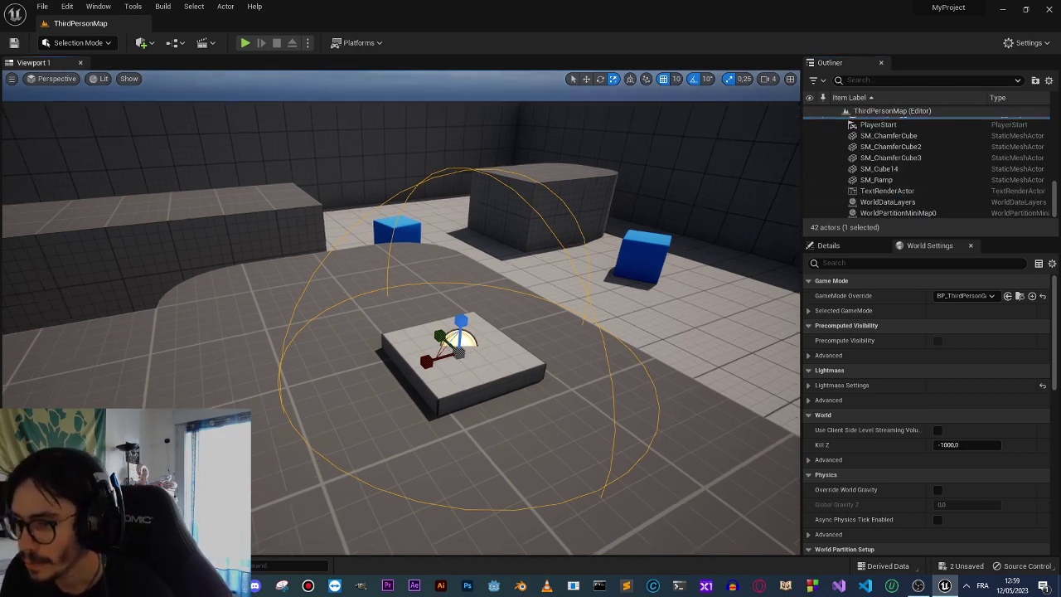
Open the ThirdPersonMap Level Blueprint.
right_drag(393, 258, 393, 259)
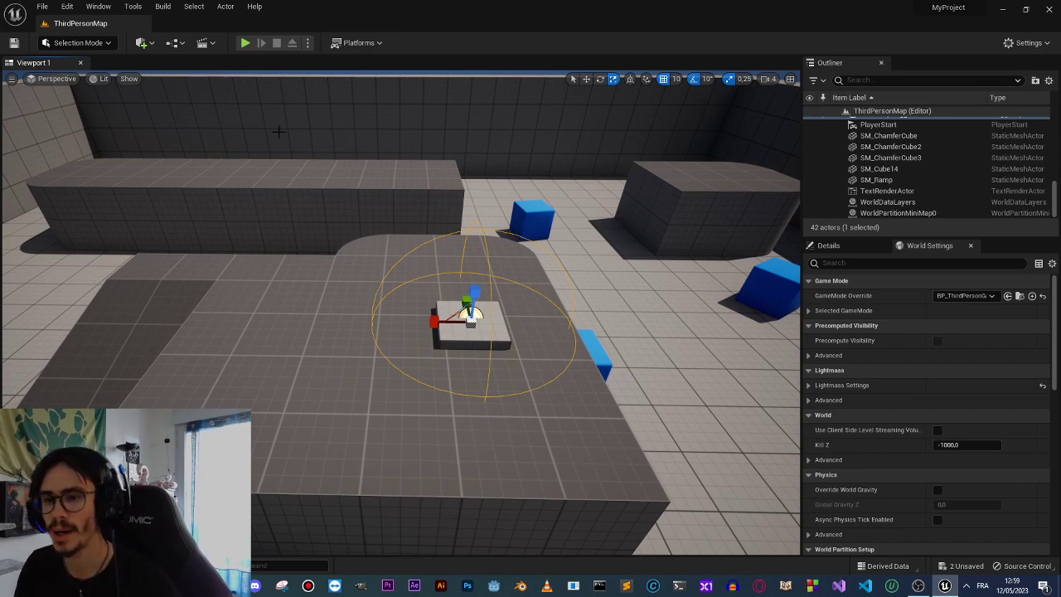
click(172, 46)
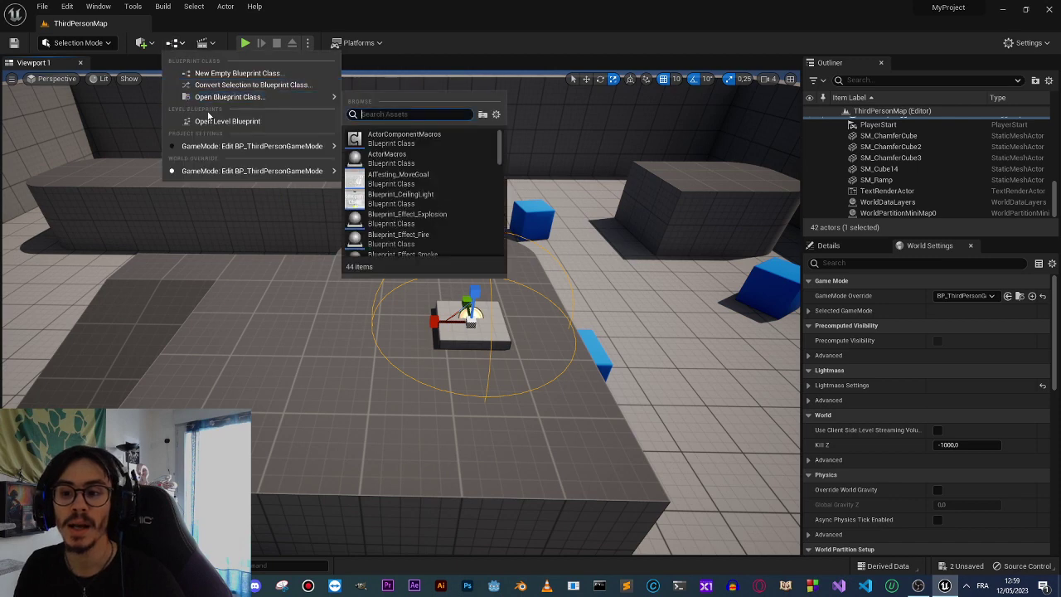
click(223, 122)
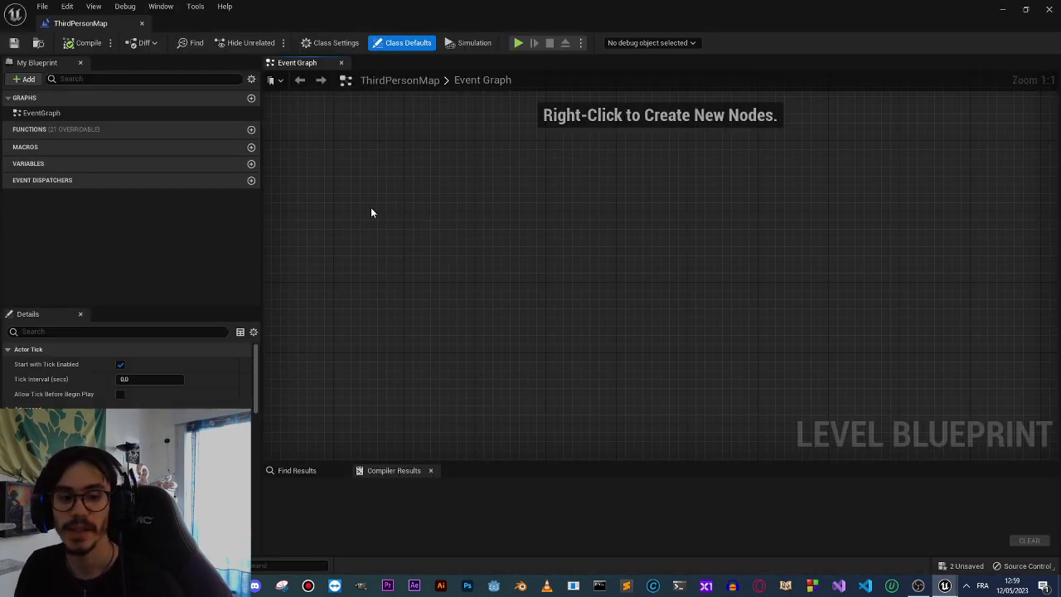
Add an On Actor Begin Overlap event for FireCampTrigger to the Event Graph.
right_click(403, 209)
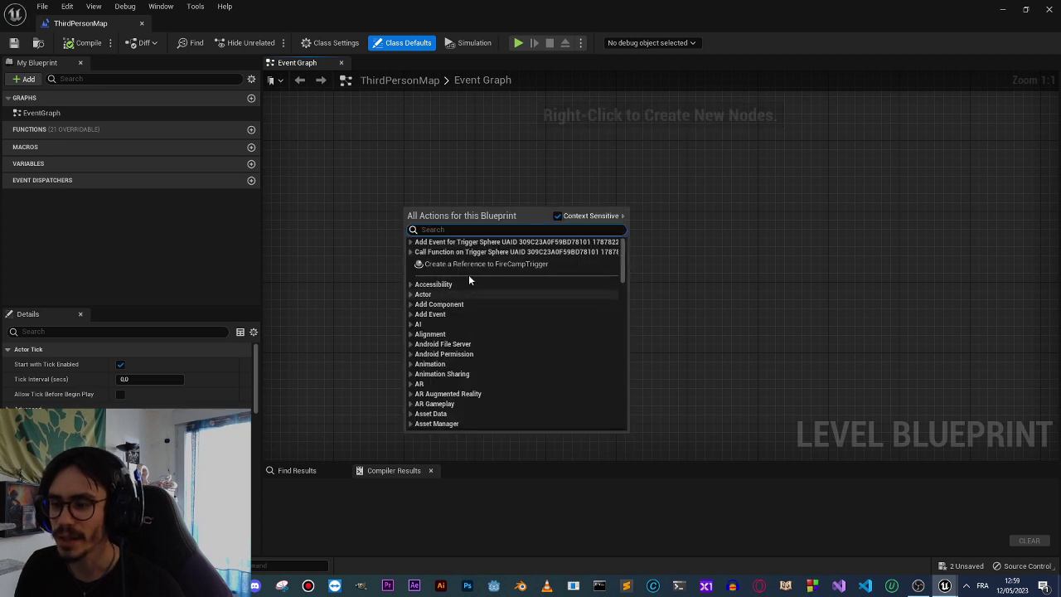
click(409, 242)
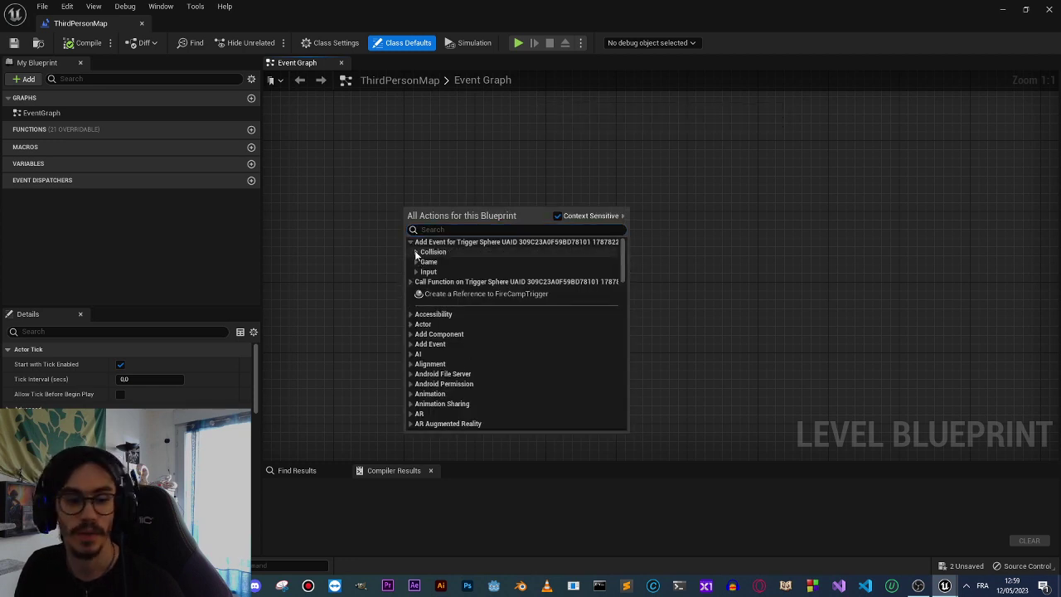
click(416, 252)
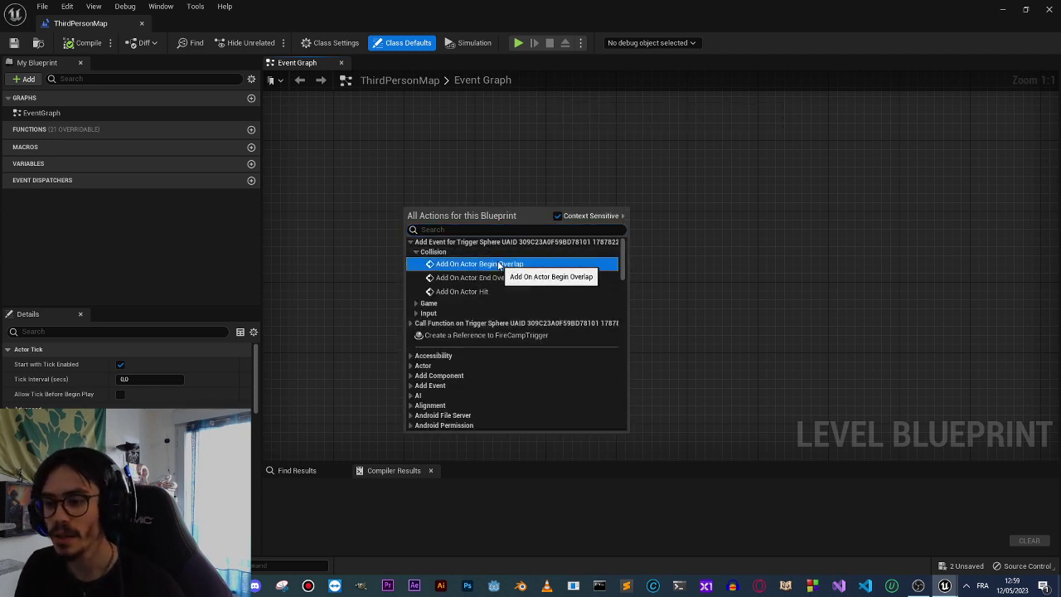
click(500, 264)
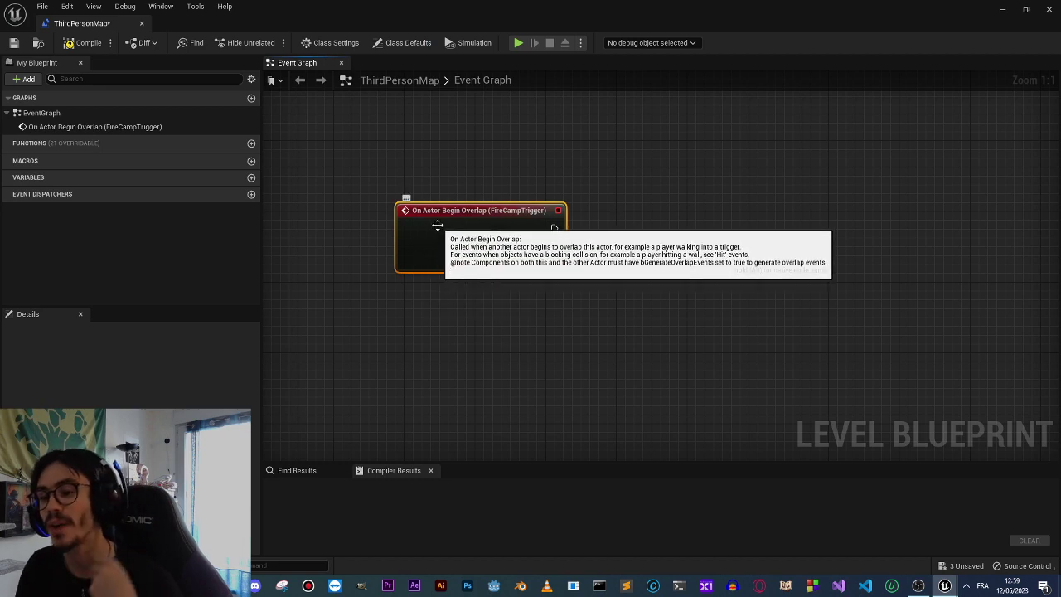
Drag a wire from the overlap event's exec pin to list follow-up actions.
drag(562, 238, 669, 230)
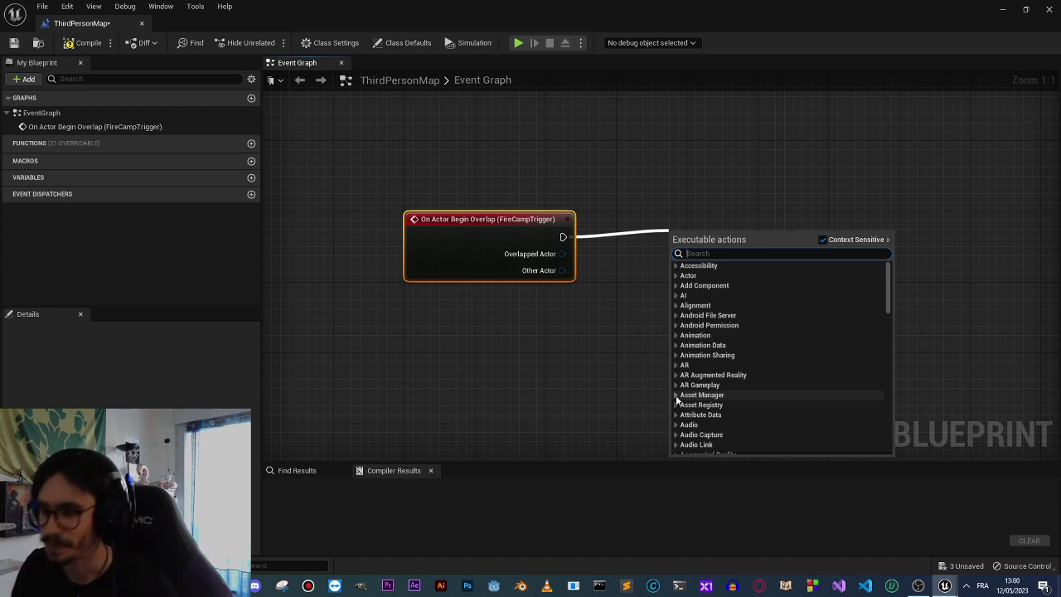
click(613, 318)
right_drag(613, 318, 560, 329)
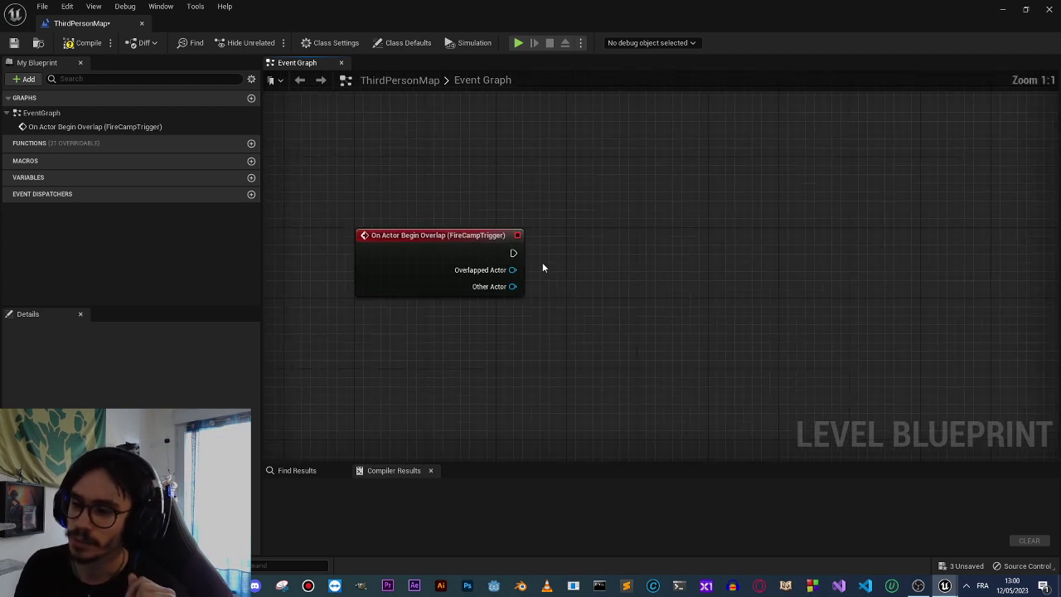
drag(513, 253, 588, 255)
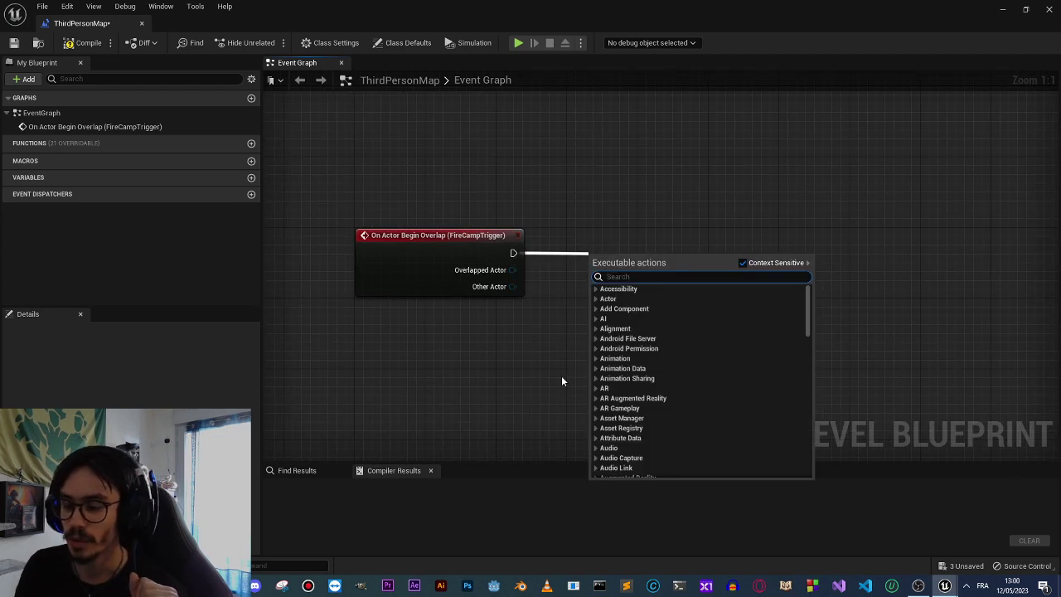
Add a Create Widget node after the overlap event with class UI_PressE.
click(561, 380)
right_click(581, 267)
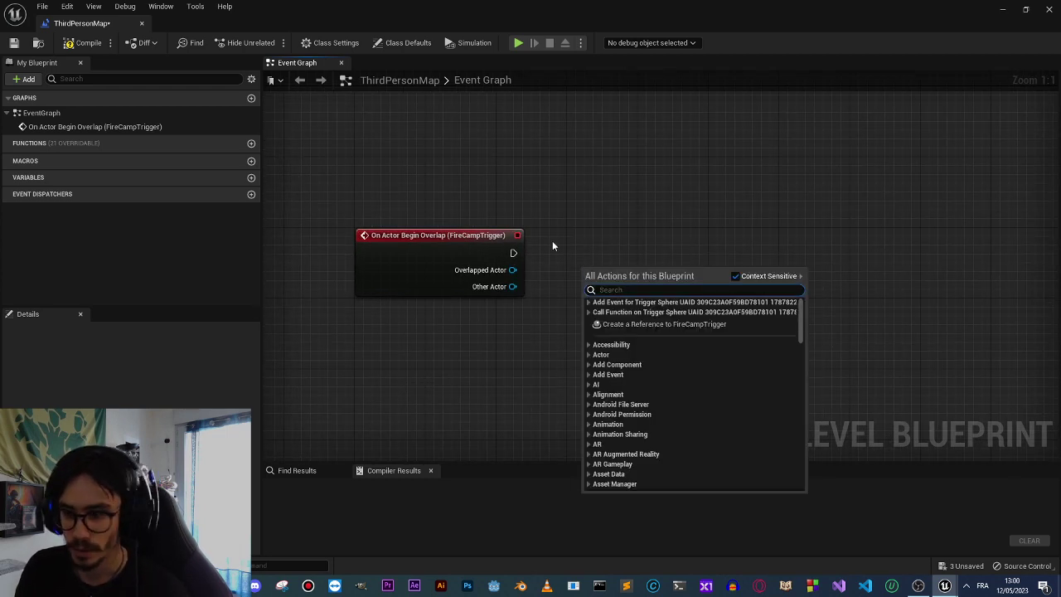
click(513, 255)
drag(514, 254, 603, 260)
text(create)
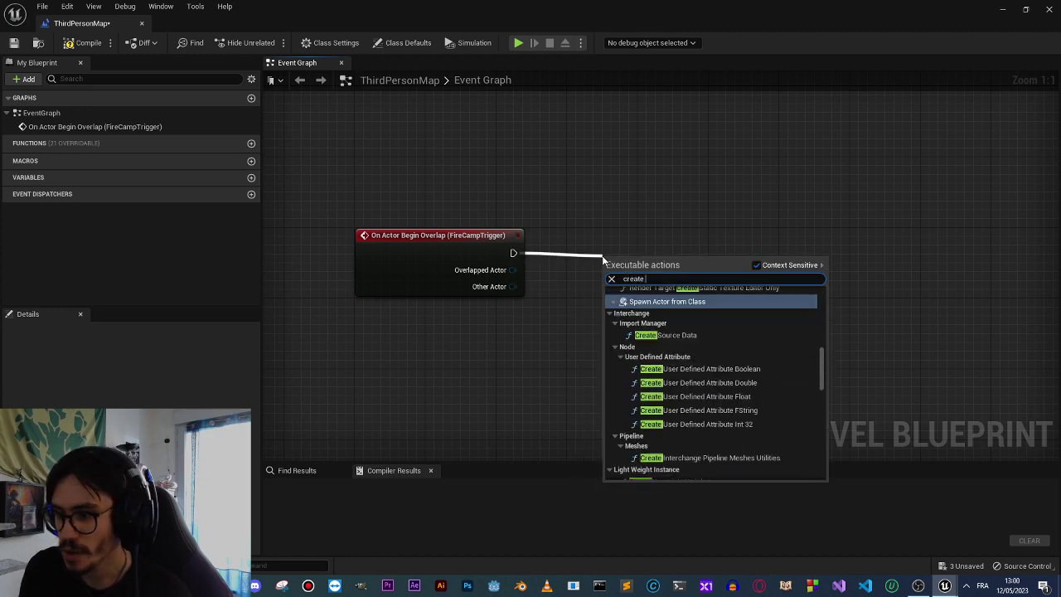
text( widget)
key(Return)
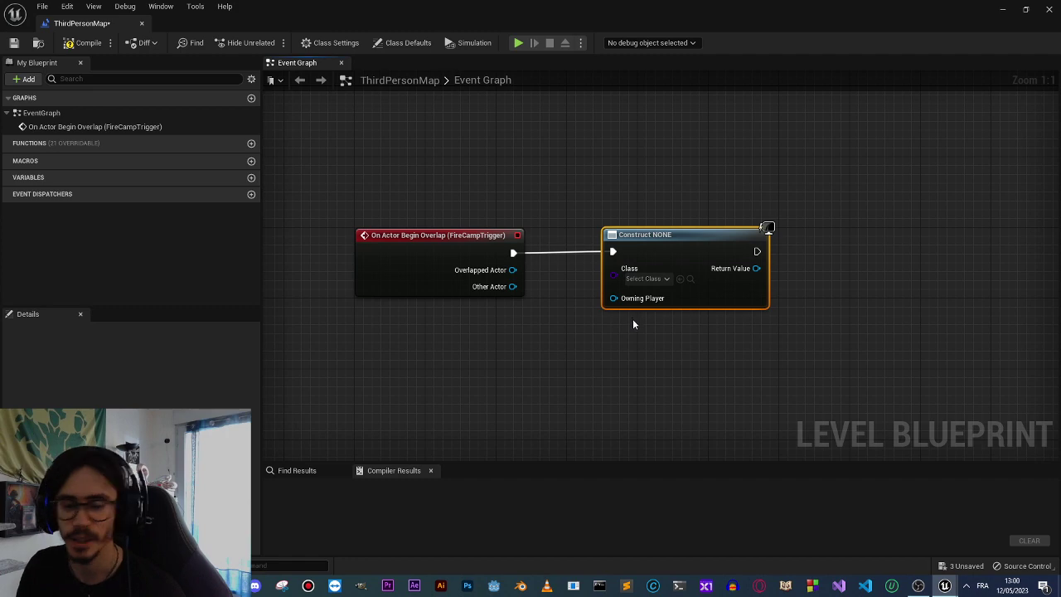
right_drag(720, 352, 652, 364)
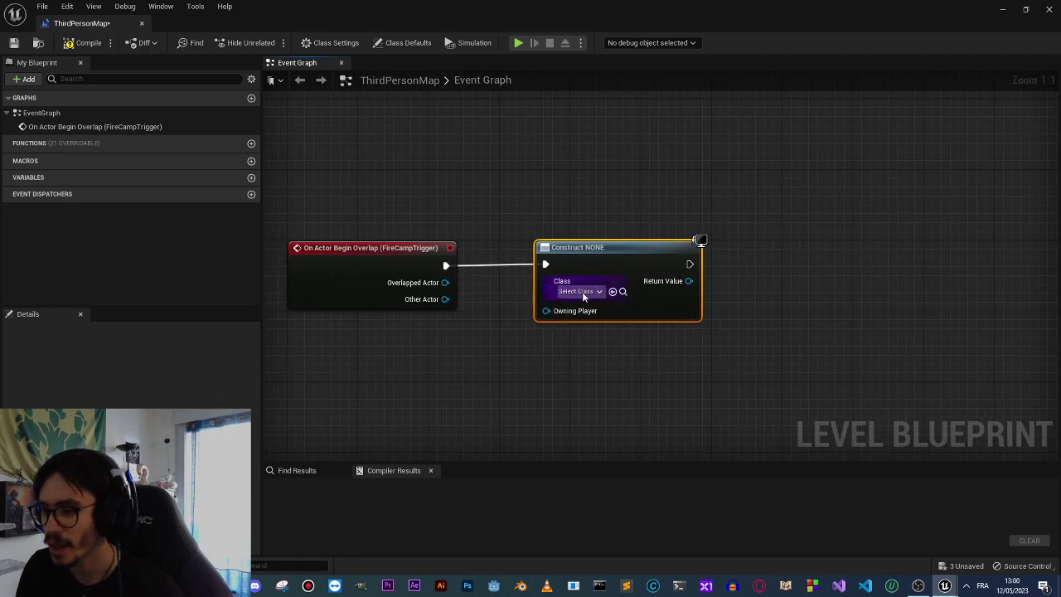
click(580, 293)
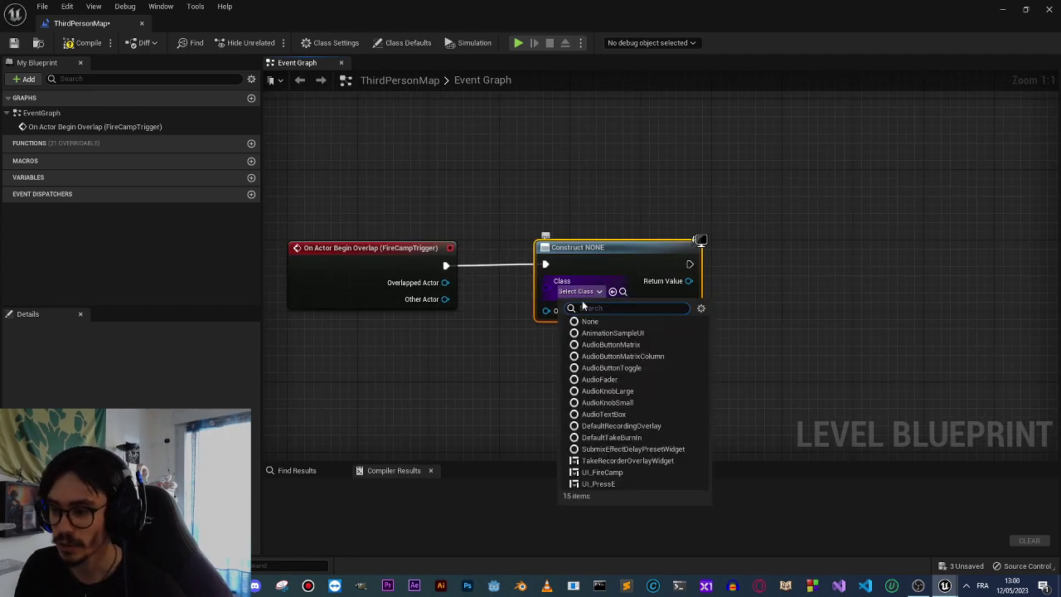
click(607, 486)
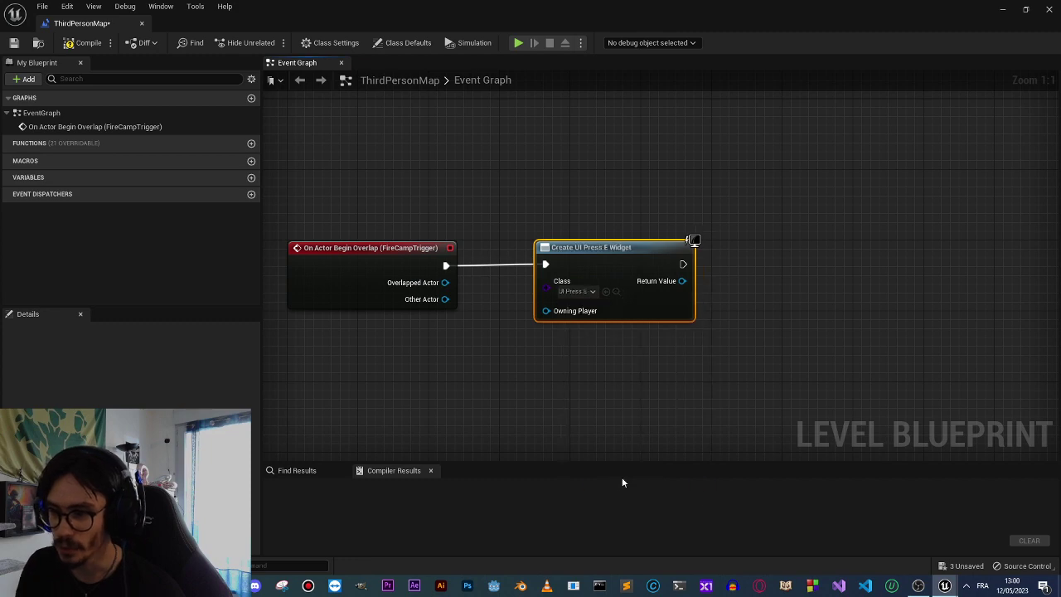
Promote the widget's Return Value to a variable named UI_PressE and place a reference.
right_drag(622, 476, 502, 485)
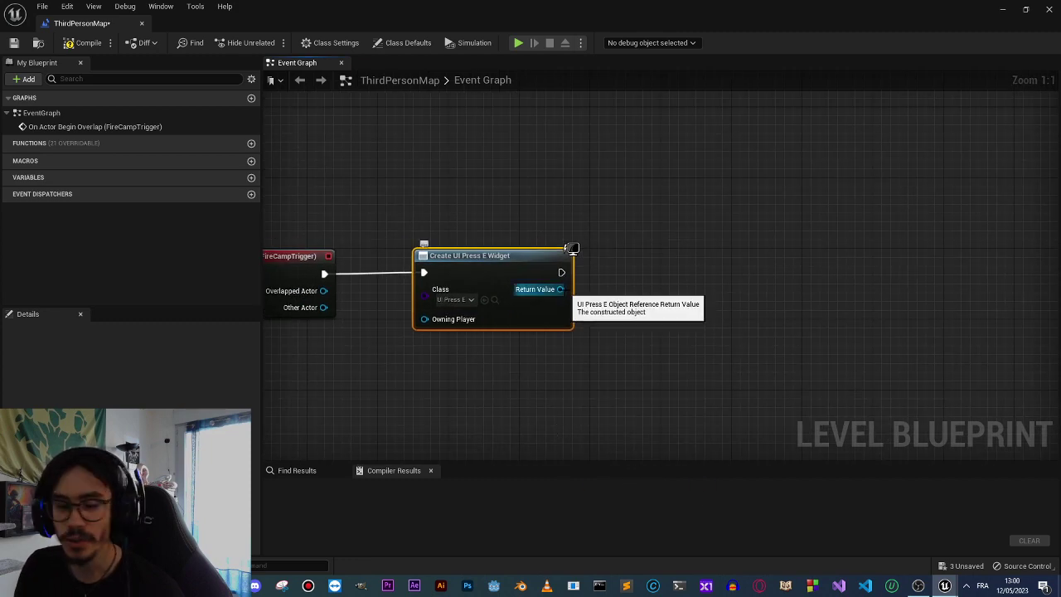
right_click(561, 290)
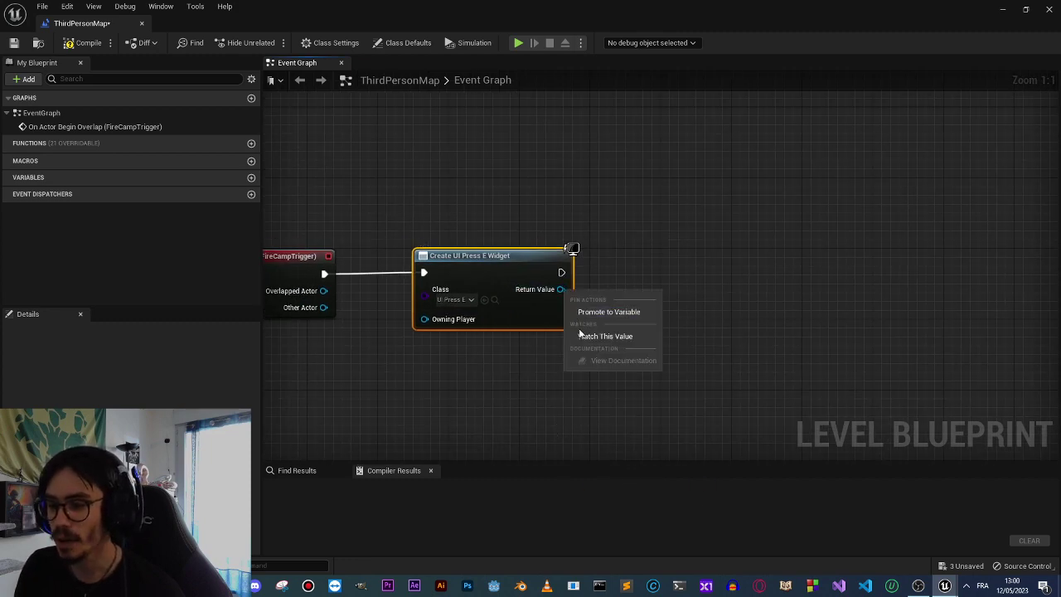
click(637, 314)
text(UI_Pre)
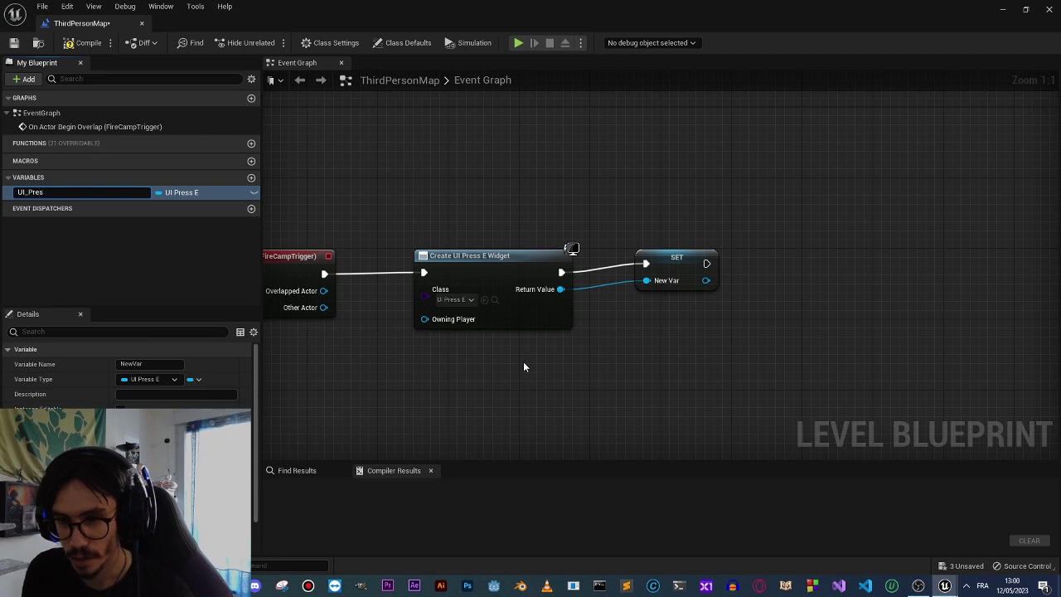
text(sE)
key(Return)
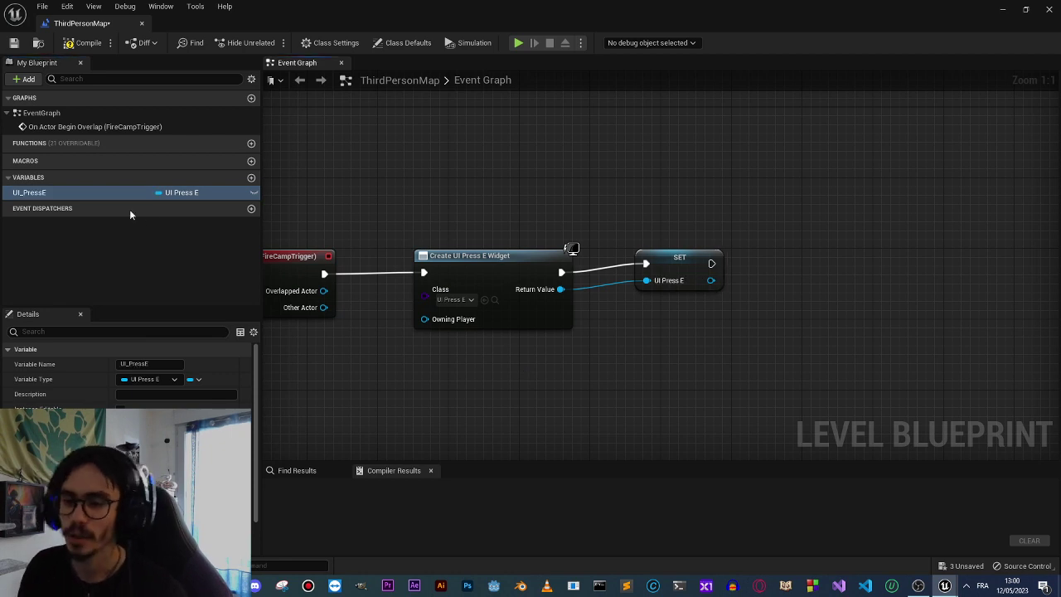
mouse_move(42, 193)
mouse_down()
mouse_move(573, 170)
mouse_move(675, 205)
mouse_move(662, 175)
mouse_up()
Delete the stray UI_PressE reference node from the level blueprint graph.
click(597, 165)
click(645, 142)
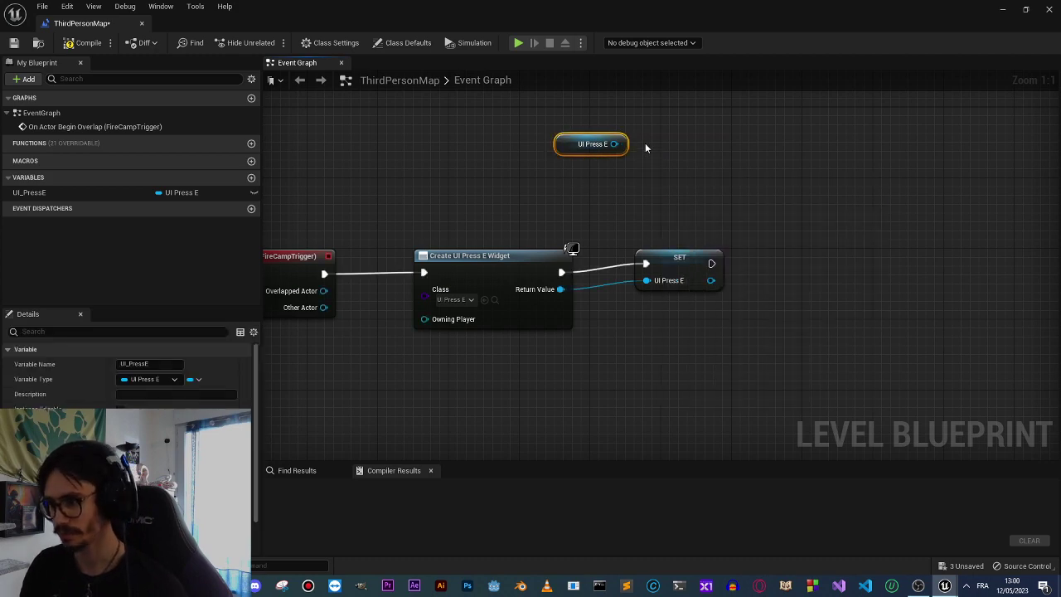
key(Delete)
right_drag(652, 221, 567, 219)
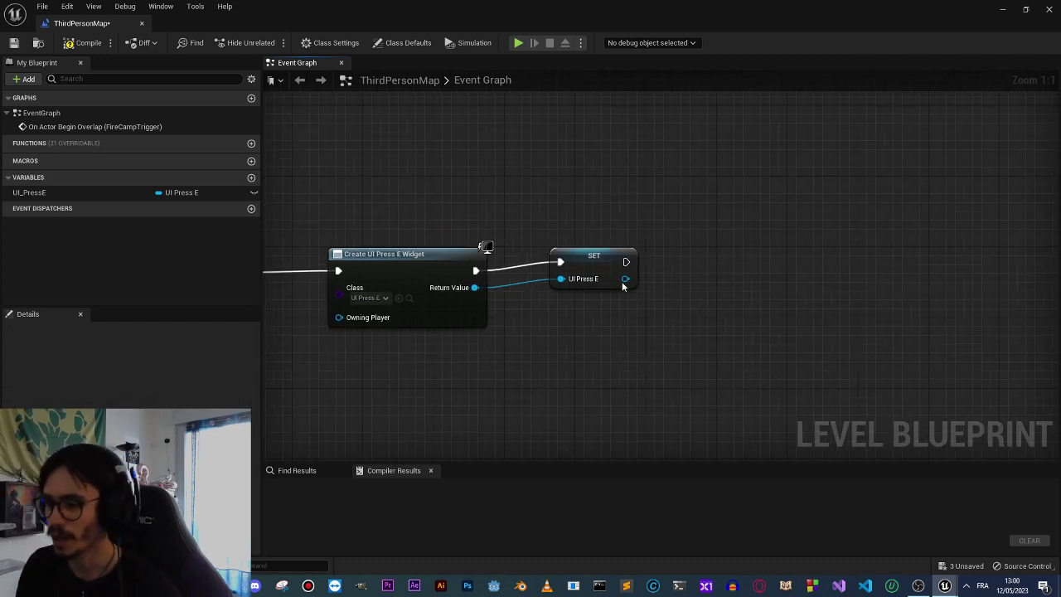
Add an Add to Viewport node after the SET node for the UI_PressE widget.
click(586, 272)
mouse_move(585, 272)
mouse_down()
mouse_move(559, 263)
mouse_move(689, 289)
mouse_up()
text(add to)
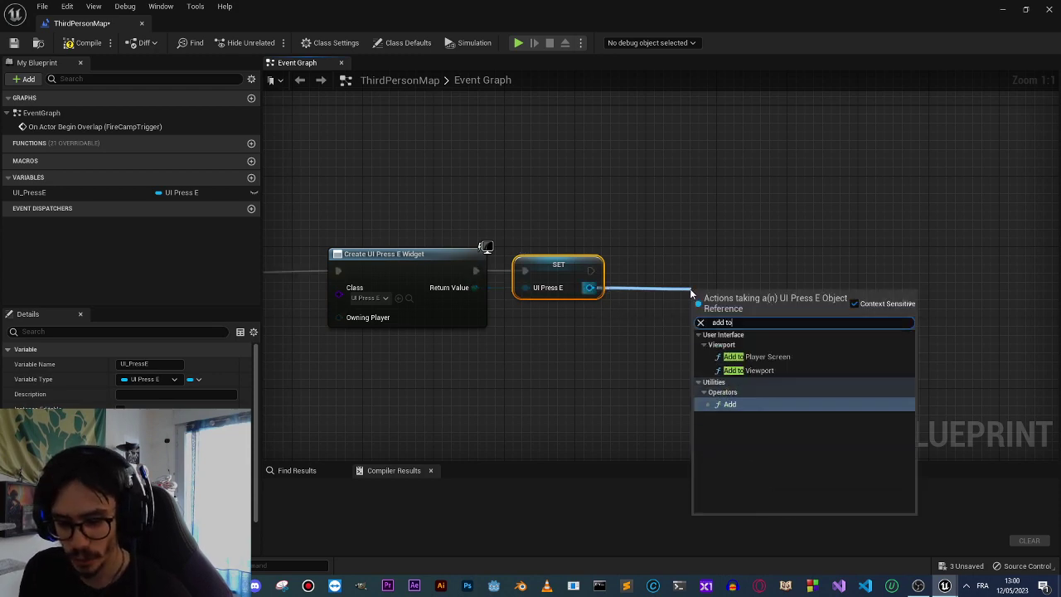
text( vect)
key(BackSpace)
key(BackSpace)
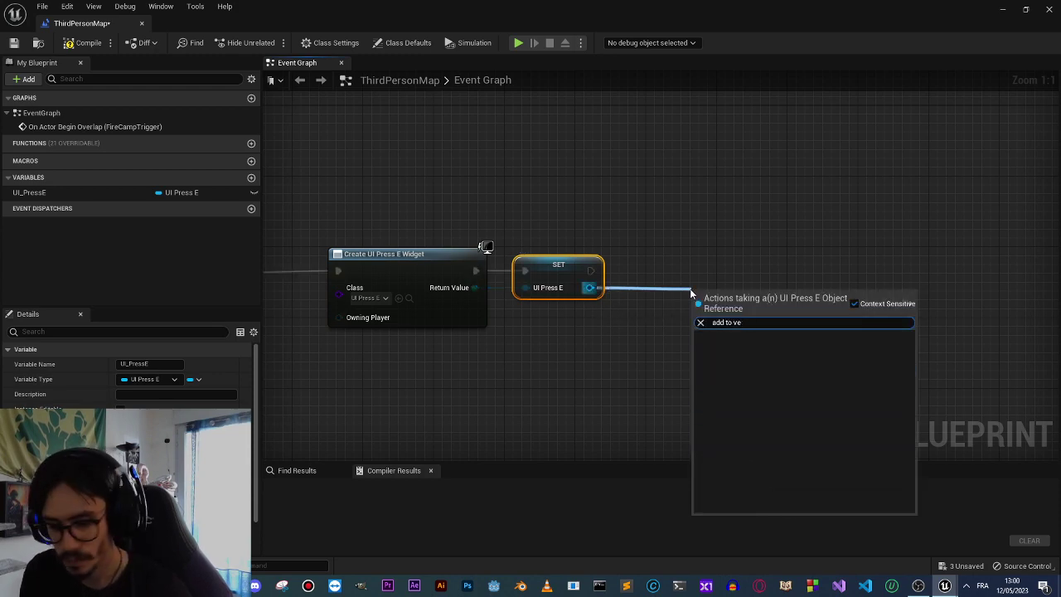
key(BackSpace)
text(iew)
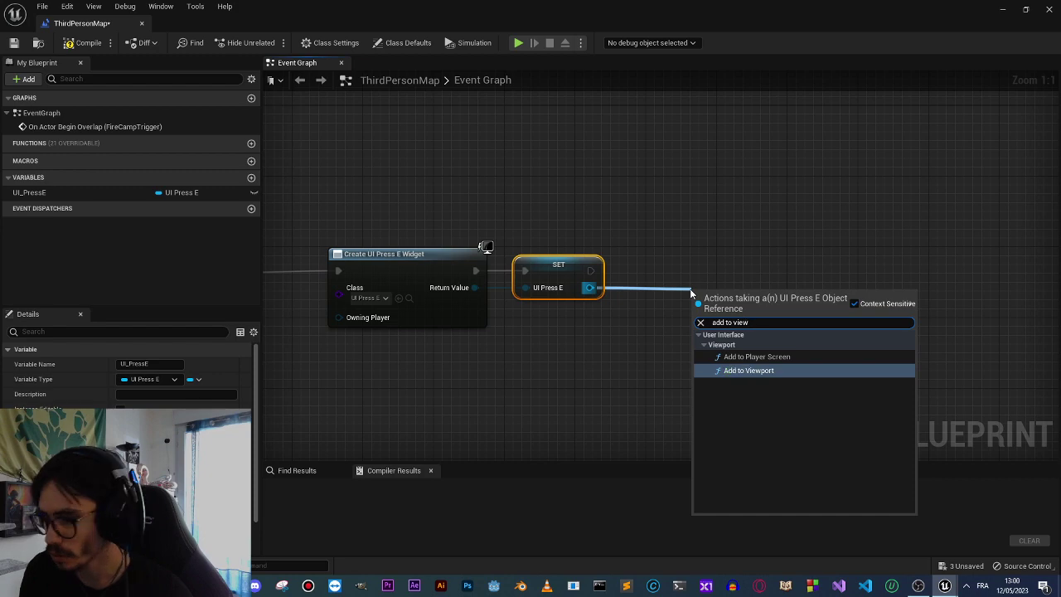
key(Return)
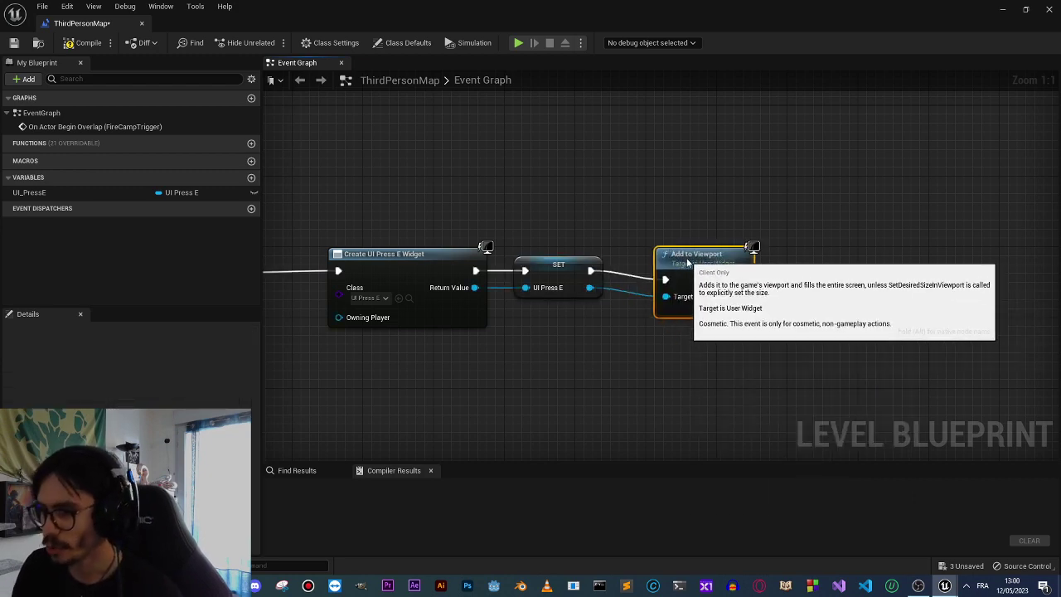
Tidy the overlap chain nodes, compile the level blueprint, and start a simulation.
click(683, 355)
scroll(726, 366, down, 2)
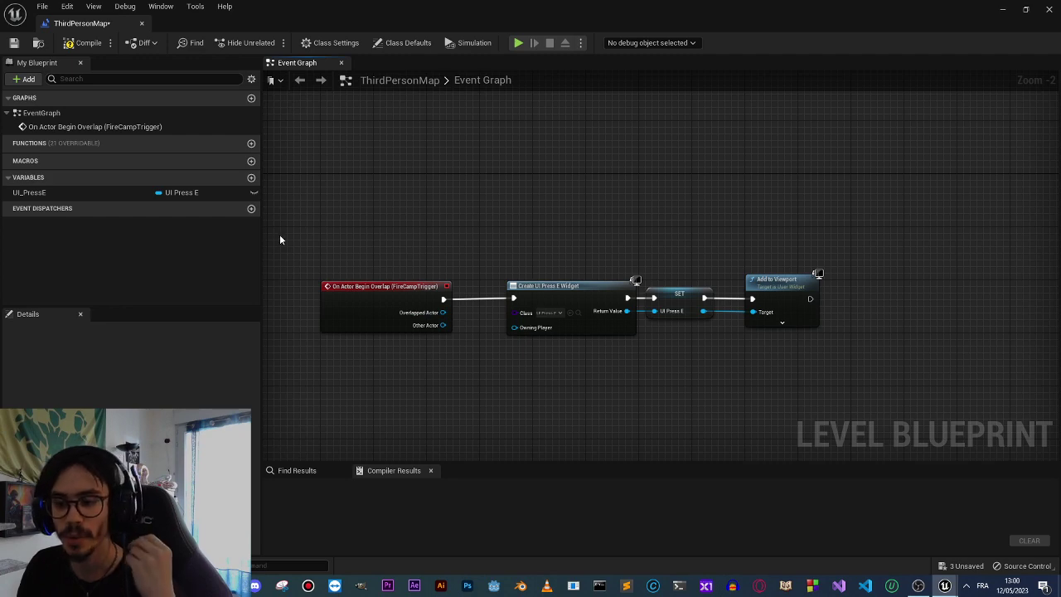
drag(279, 239, 428, 384)
right_drag(517, 254, 427, 248)
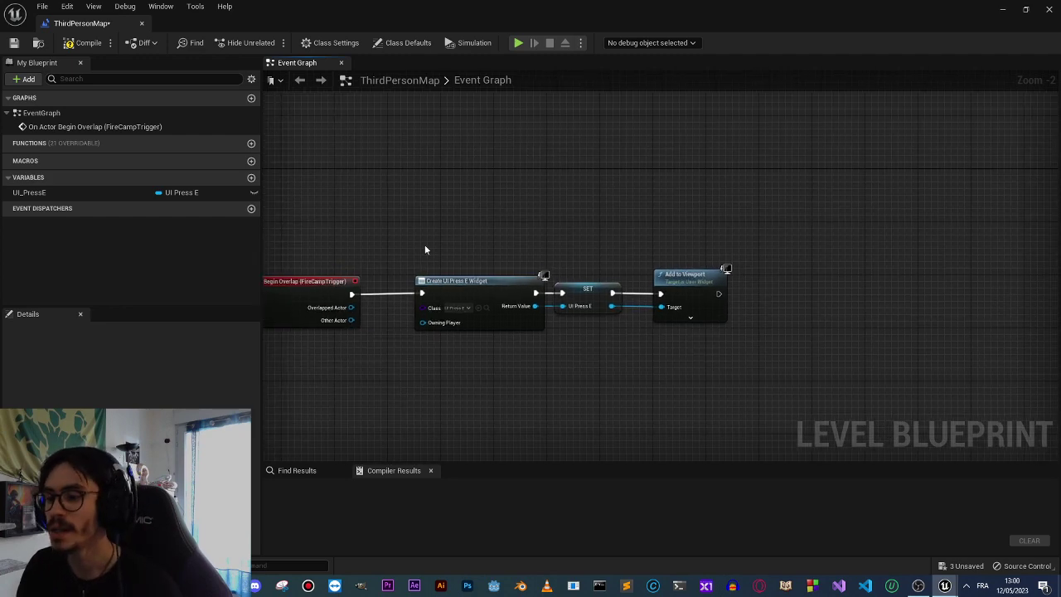
drag(405, 229, 502, 381)
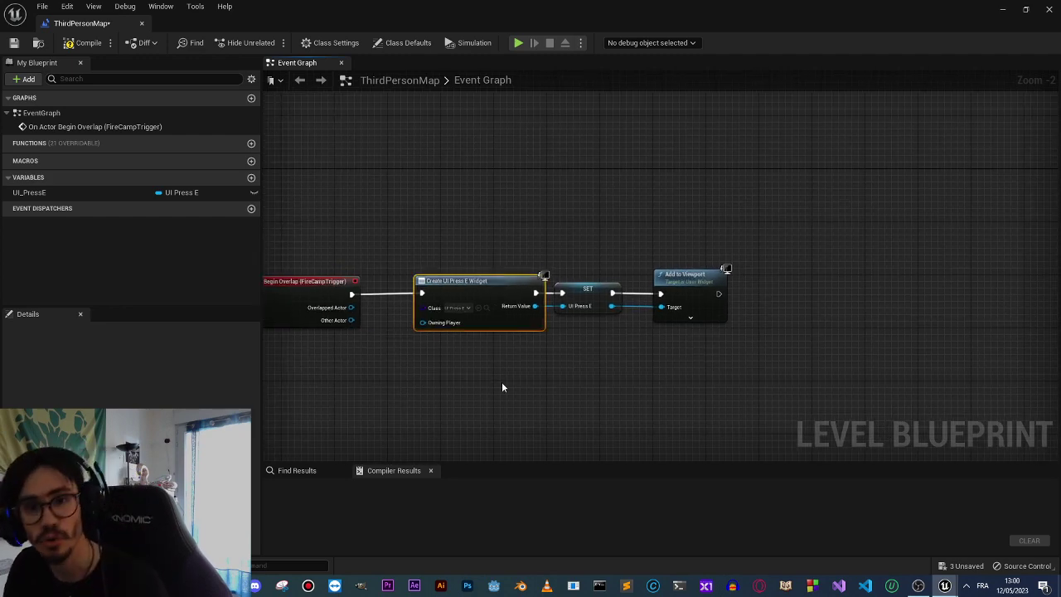
click(585, 298)
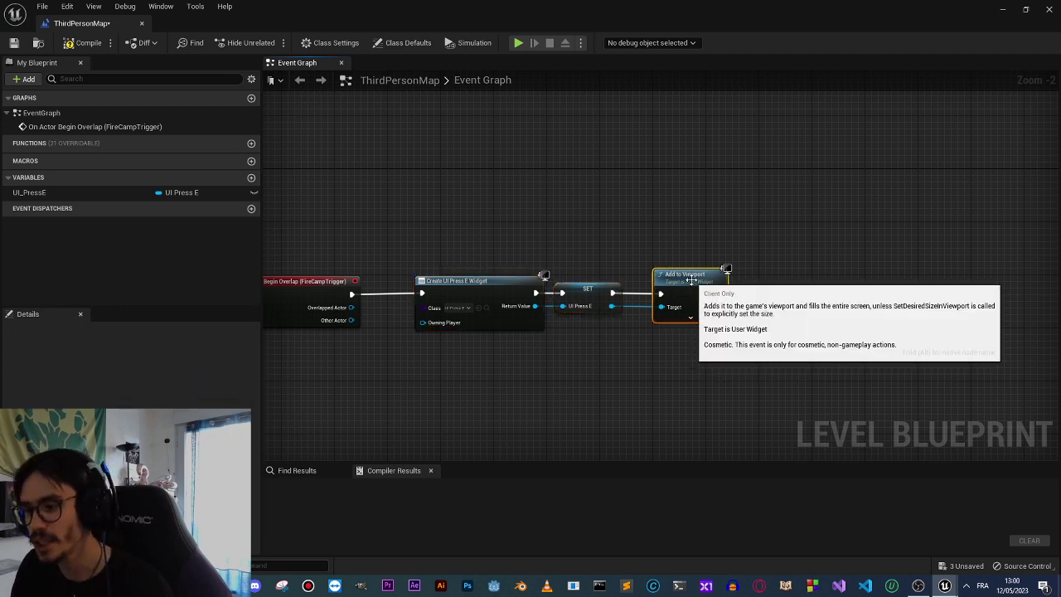
drag(693, 275, 673, 275)
click(601, 362)
click(85, 43)
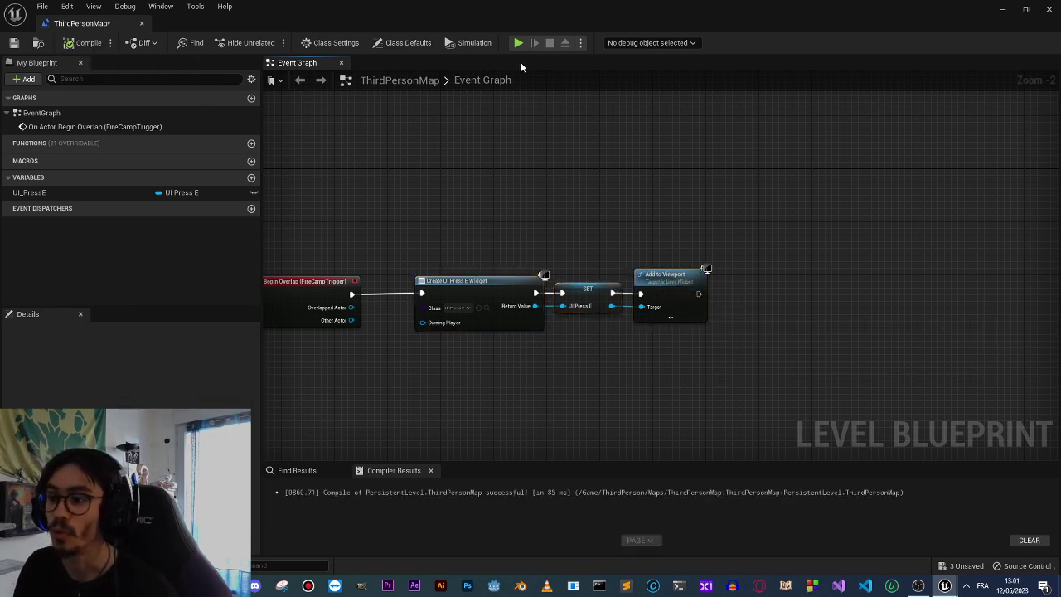
click(515, 45)
Stop the simulation and return to the ThirdPersonMap level editor viewport.
key(Escape)
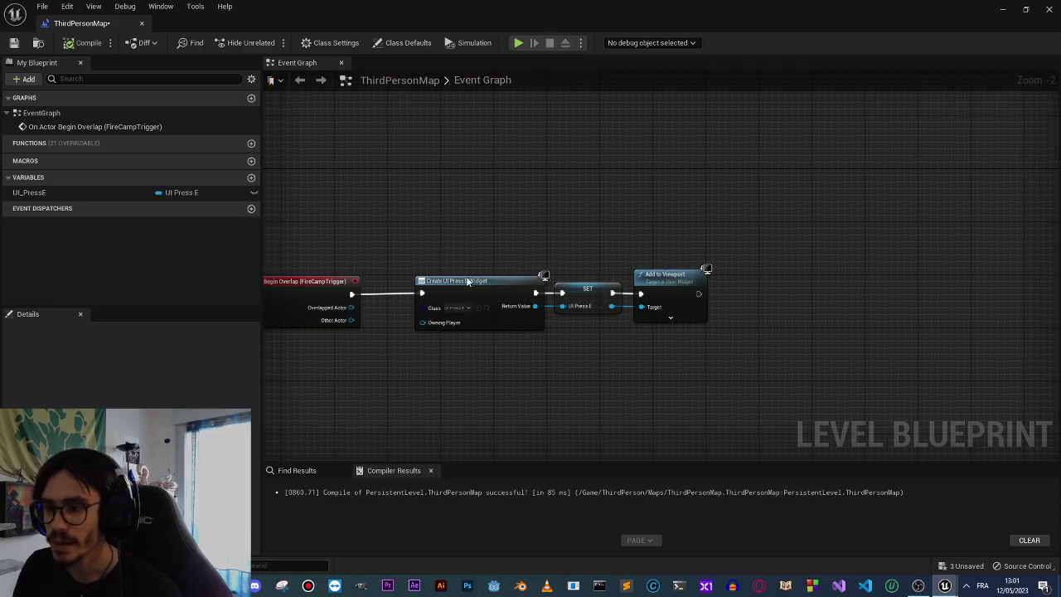
drag(81, 23, 168, 21)
click(81, 23)
Place PlayerStart on the raised platform, rotate it to 110 degrees, and start Play In Editor.
right_drag(509, 174, 332, 249)
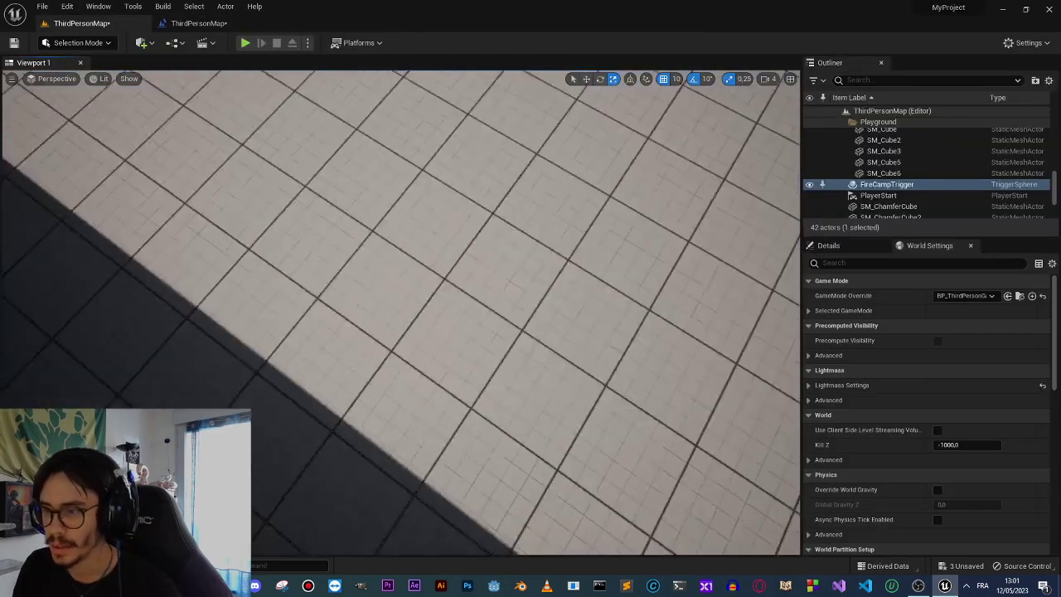
click(331, 250)
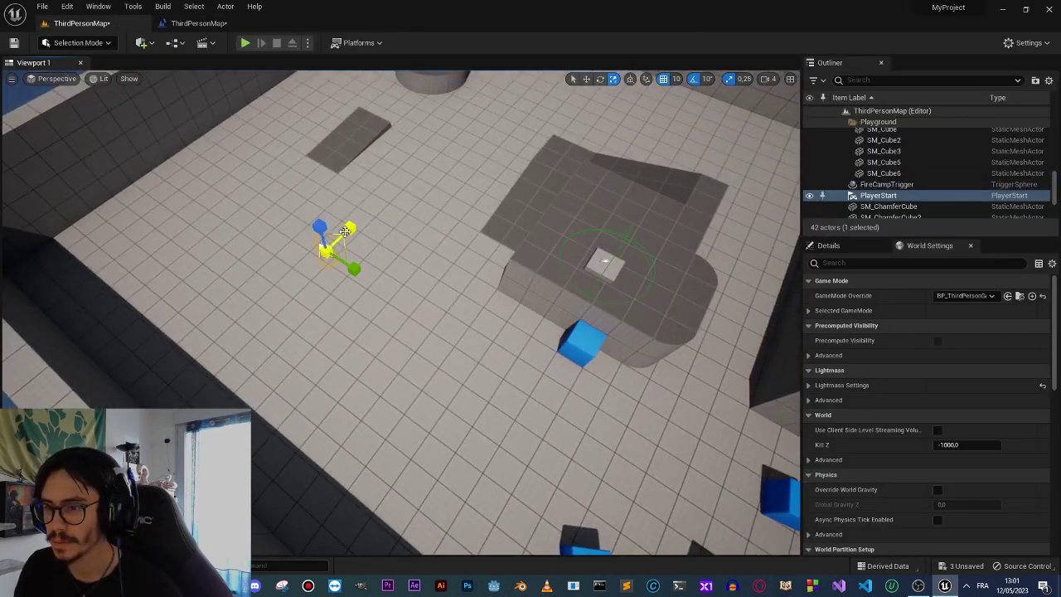
key(w)
mouse_move(345, 232)
mouse_down()
mouse_move(695, 244)
mouse_move(713, 101)
mouse_up()
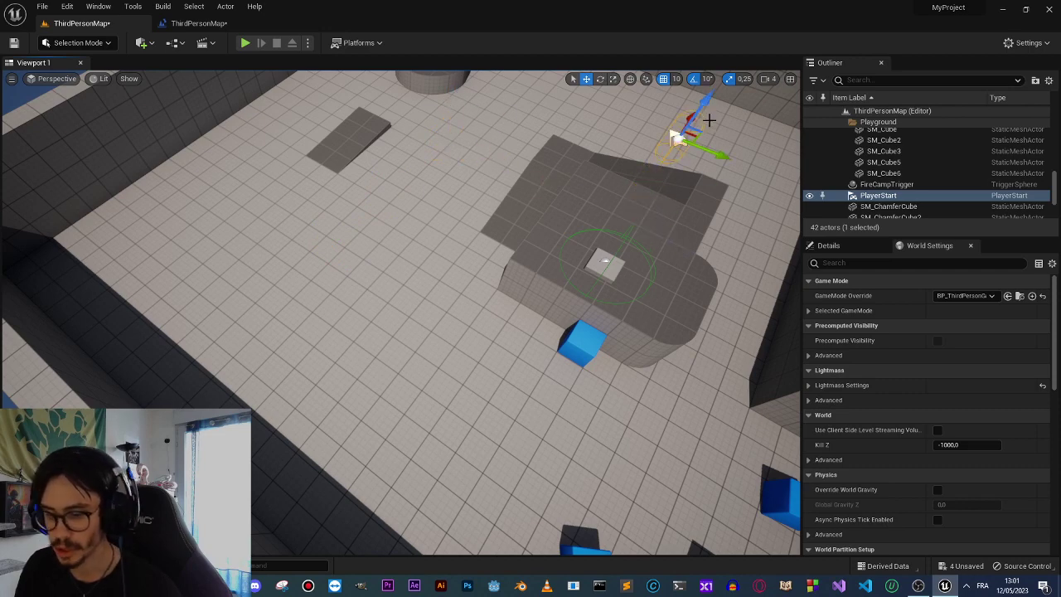
key(End)
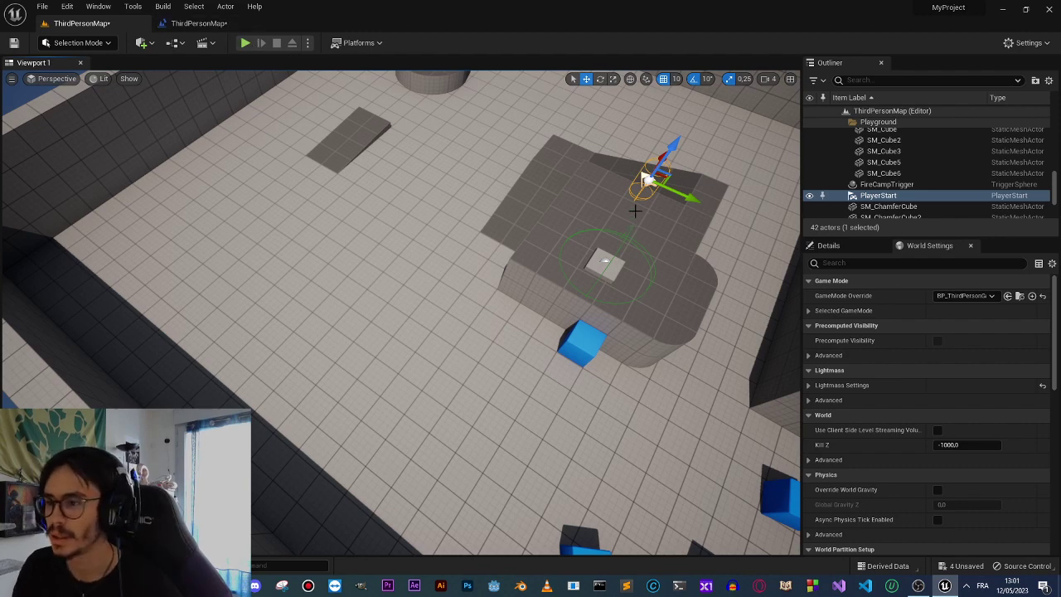
key(e)
mouse_move(635, 211)
mouse_down()
mouse_move(705, 222)
mouse_move(603, 222)
mouse_up()
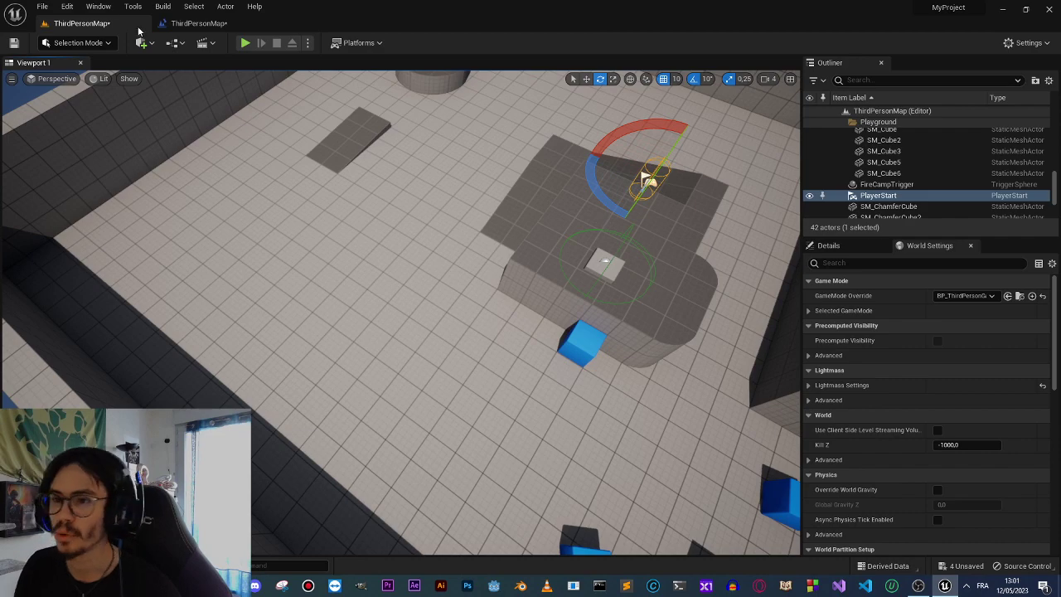
click(245, 42)
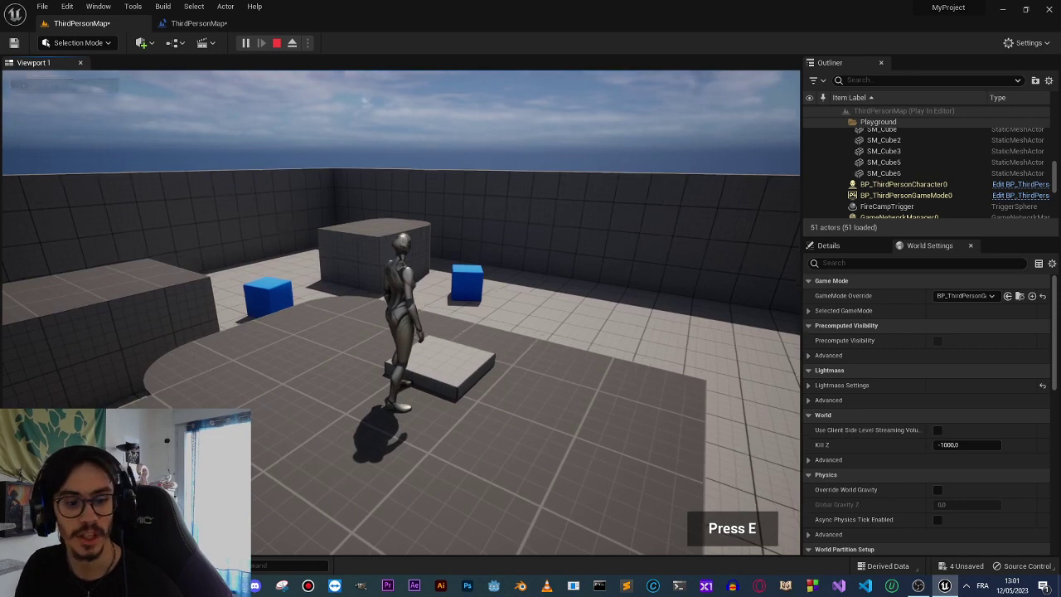
Walk the character into FireCampTrigger to see the Press E prompt, then stop playing.
key(s)
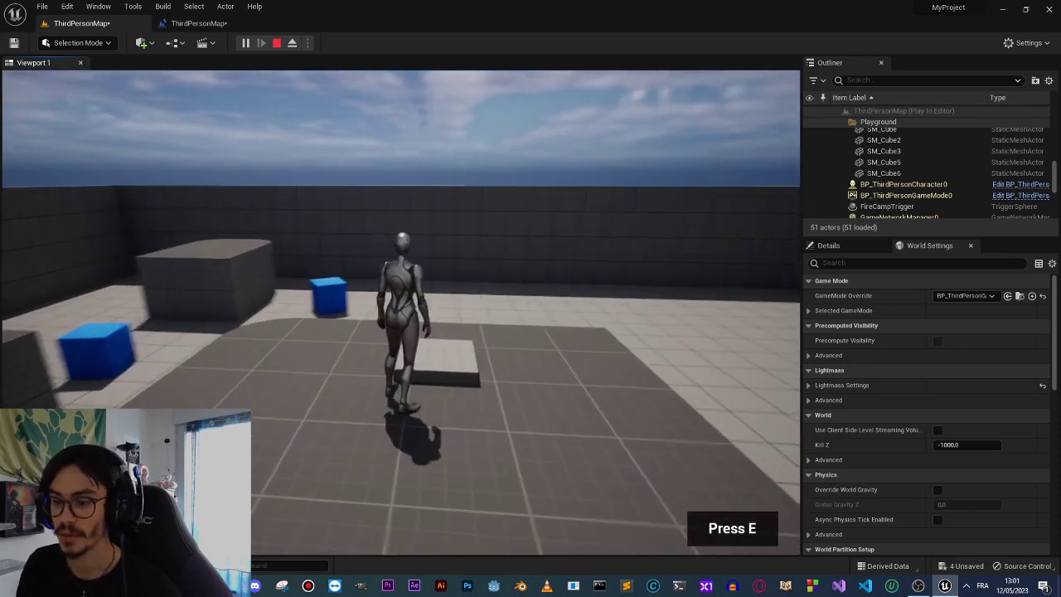
key(a)
key(s)
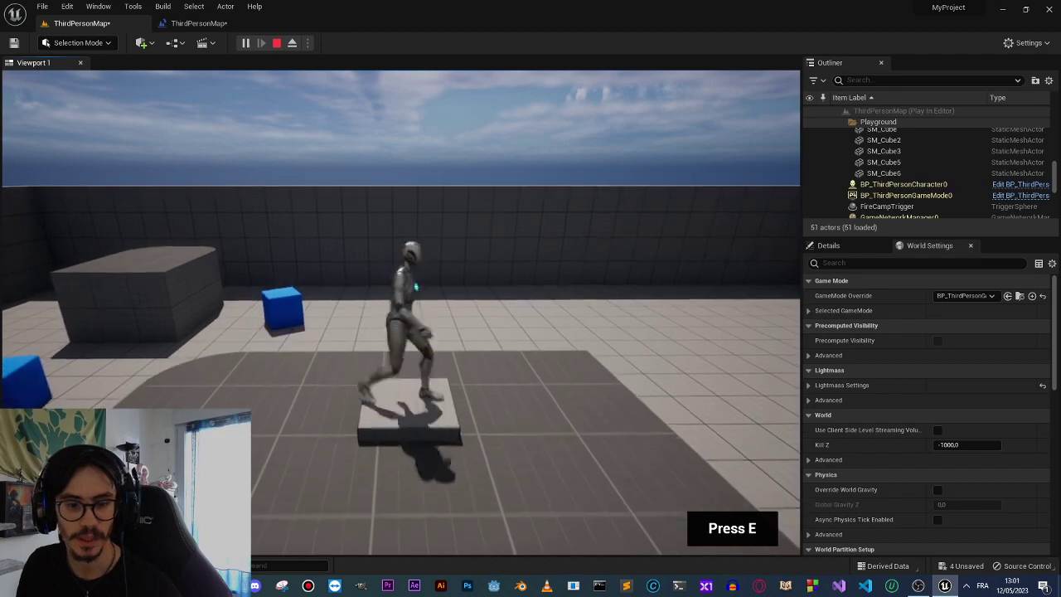
key(Escape)
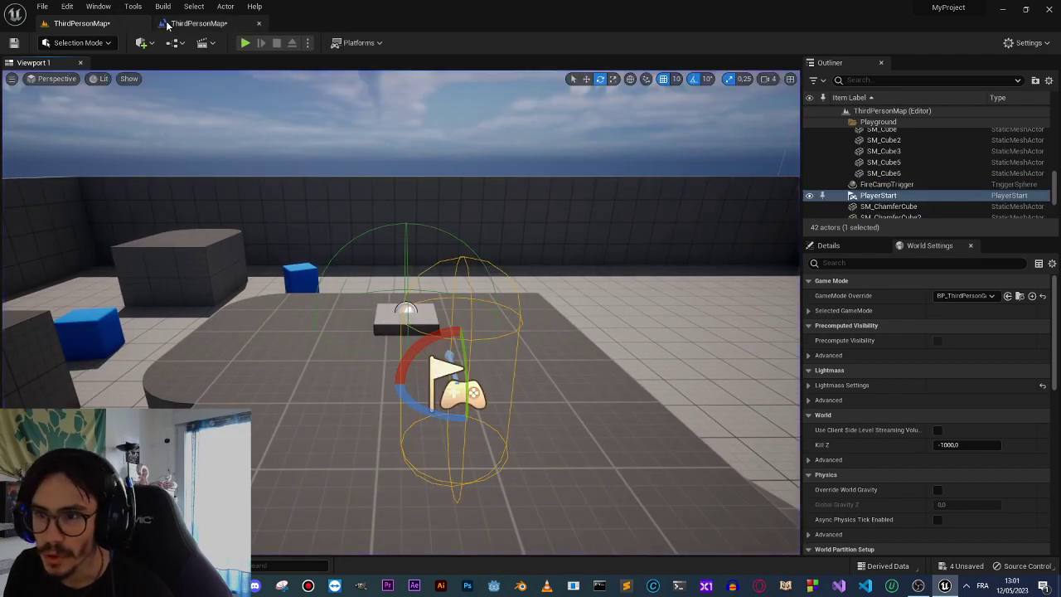
Browse the level blueprint's graph action list, closing it without adding anything.
click(199, 23)
scroll(472, 295, up, 2)
right_click(390, 304)
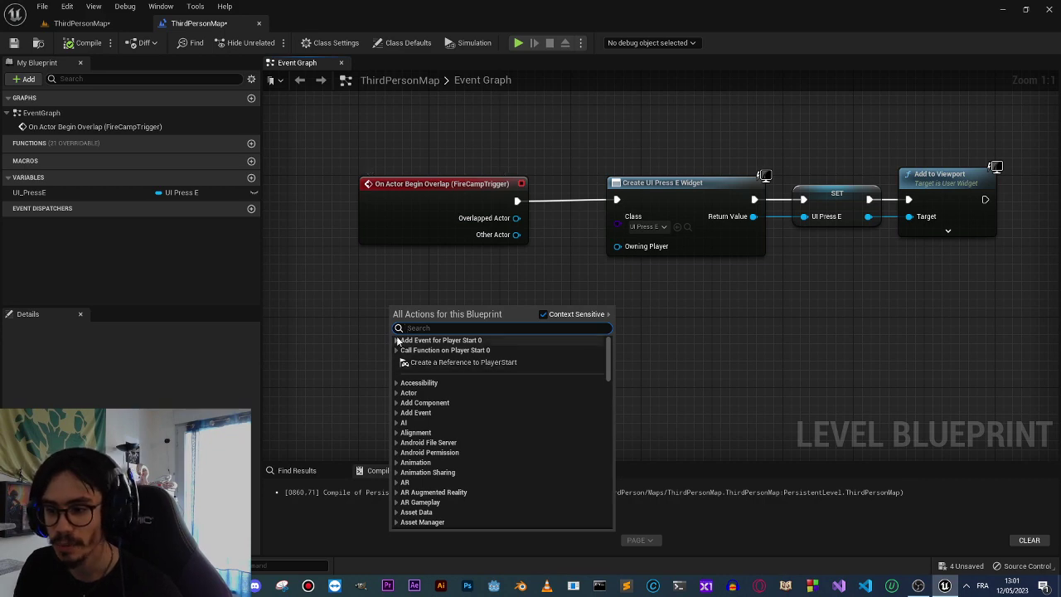
click(397, 340)
click(402, 350)
click(396, 340)
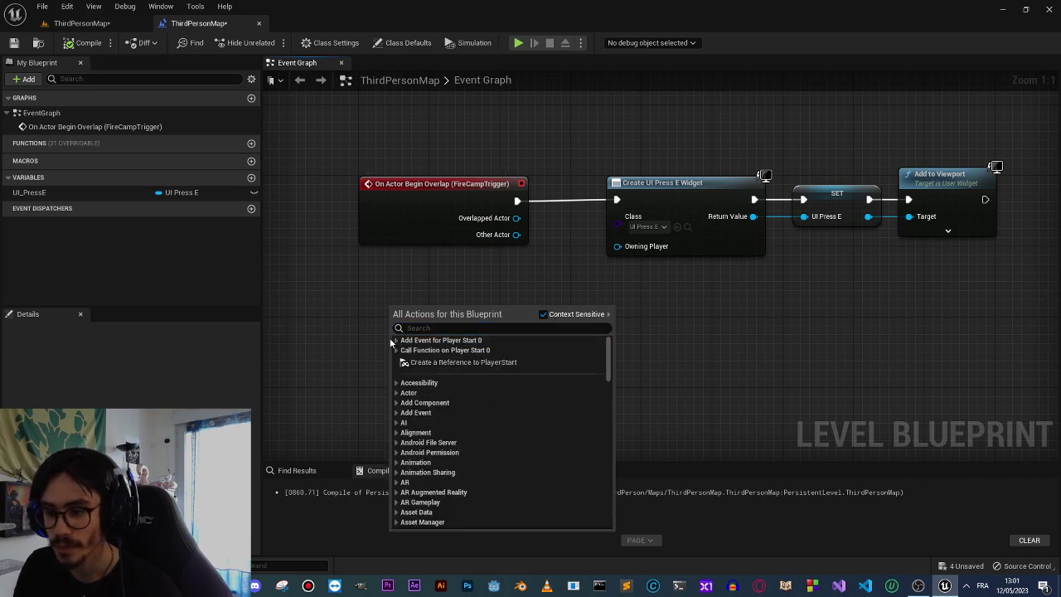
click(379, 295)
right_click(402, 295)
key(Escape)
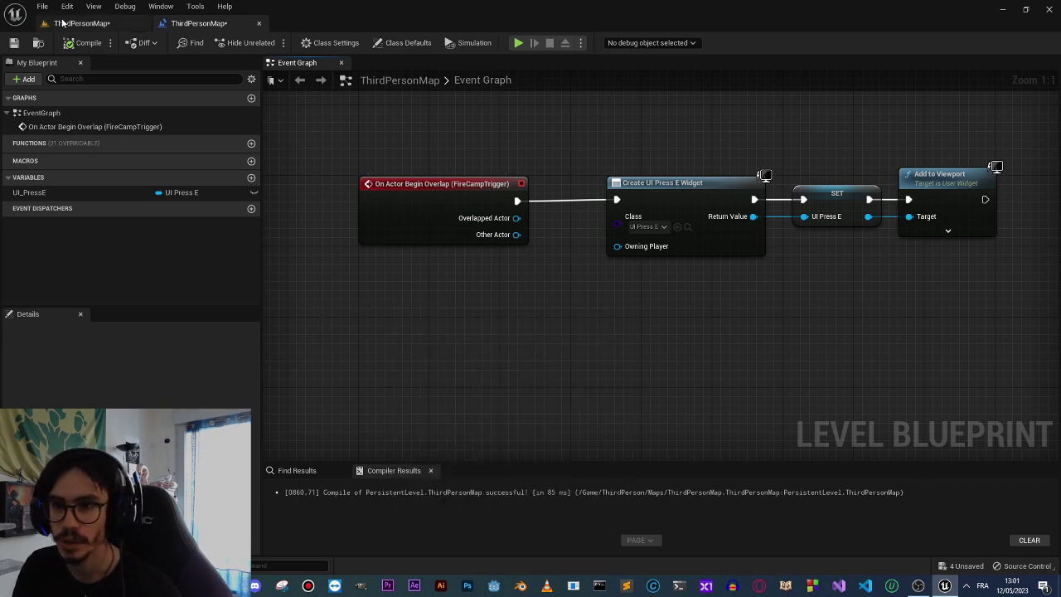
Add an On Actor End Overlap event for FireCampTrigger below the begin overlap event.
click(83, 23)
drag(401, 303, 365, 249)
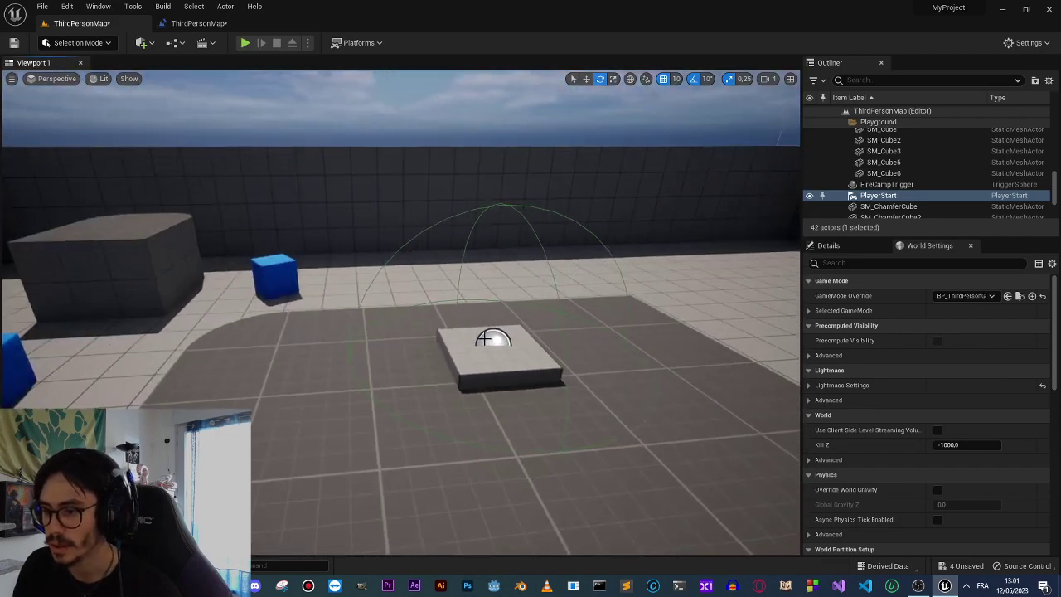
click(497, 352)
click(215, 27)
right_click(367, 286)
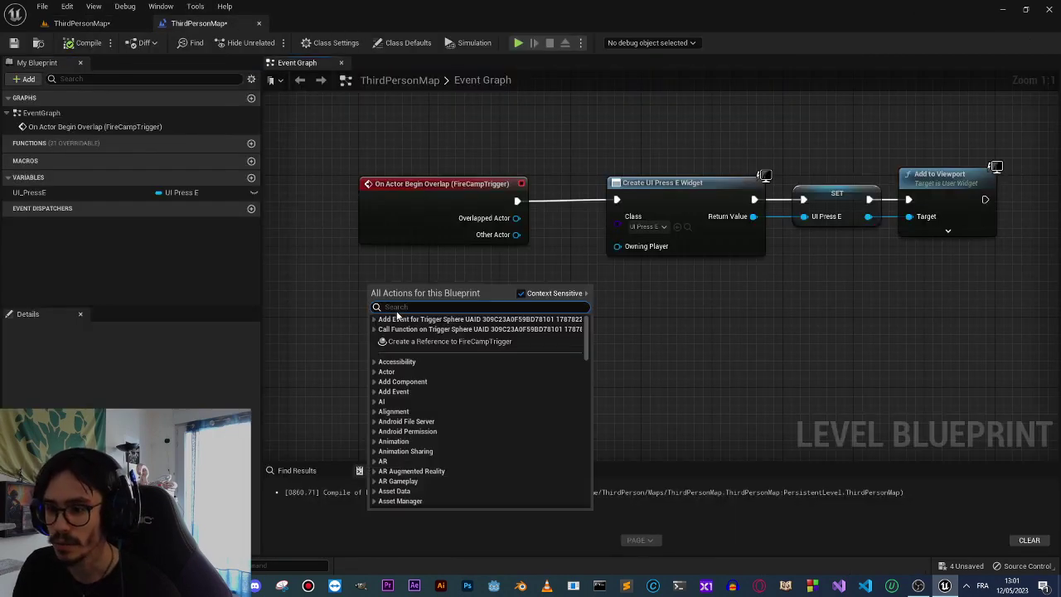
click(374, 321)
click(380, 329)
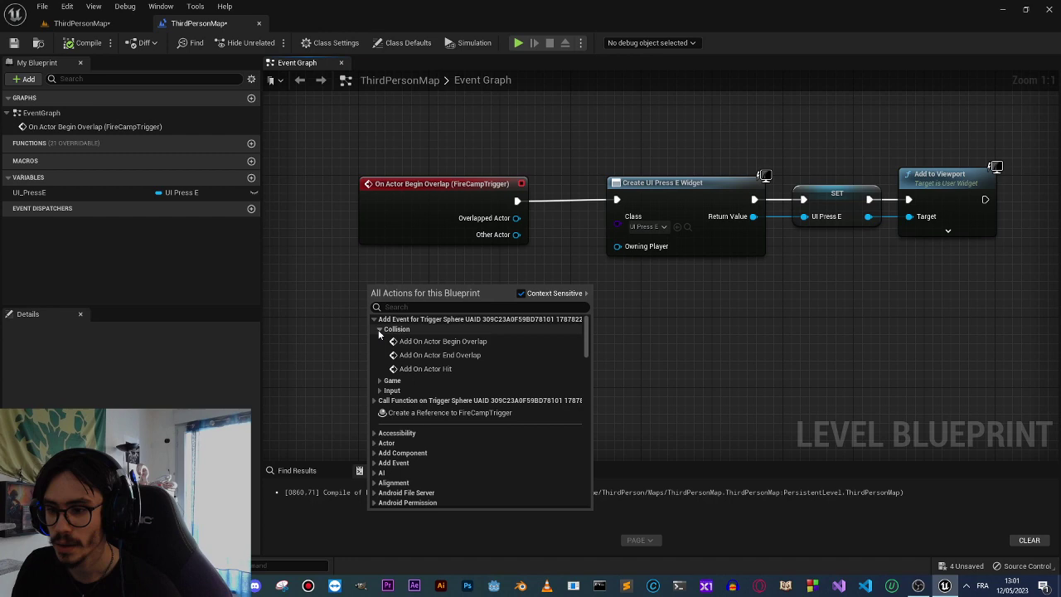
click(414, 356)
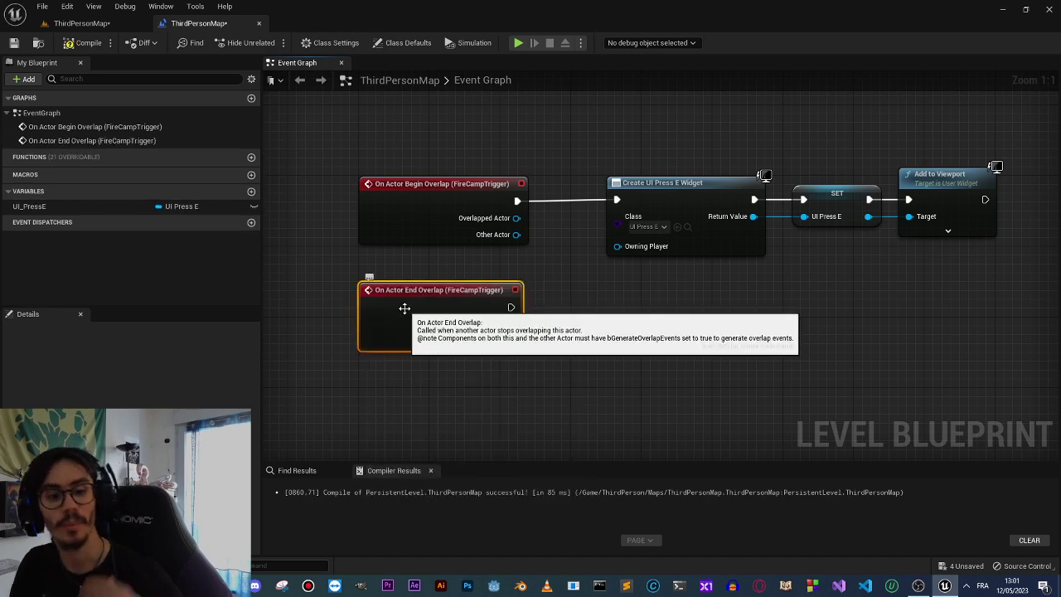
drag(403, 308, 402, 339)
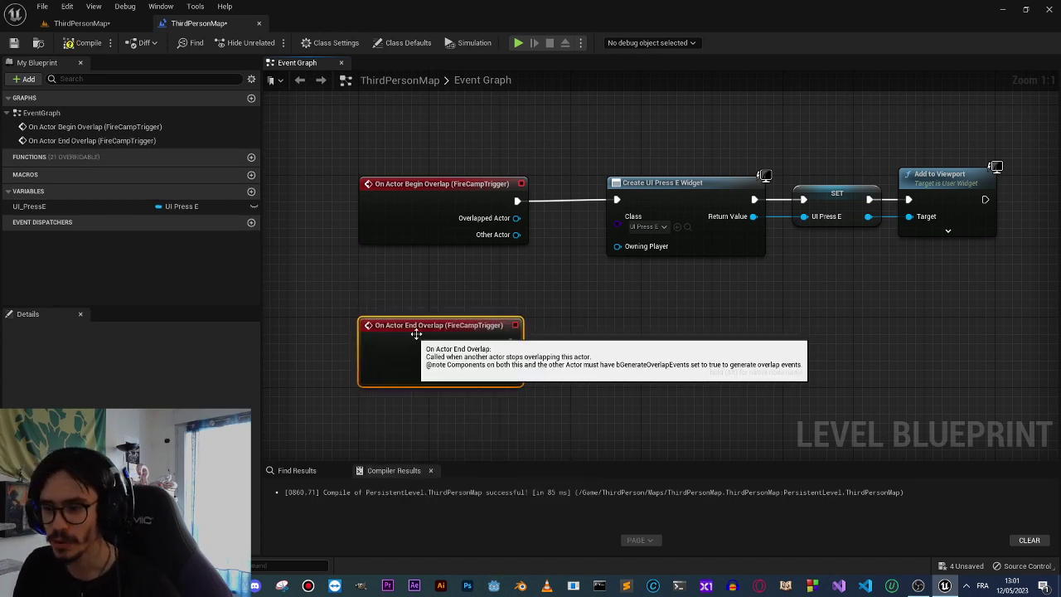
Place a UI_PressE getter node beside the end overlap event.
right_drag(588, 317, 483, 300)
right_drag(745, 312, 661, 310)
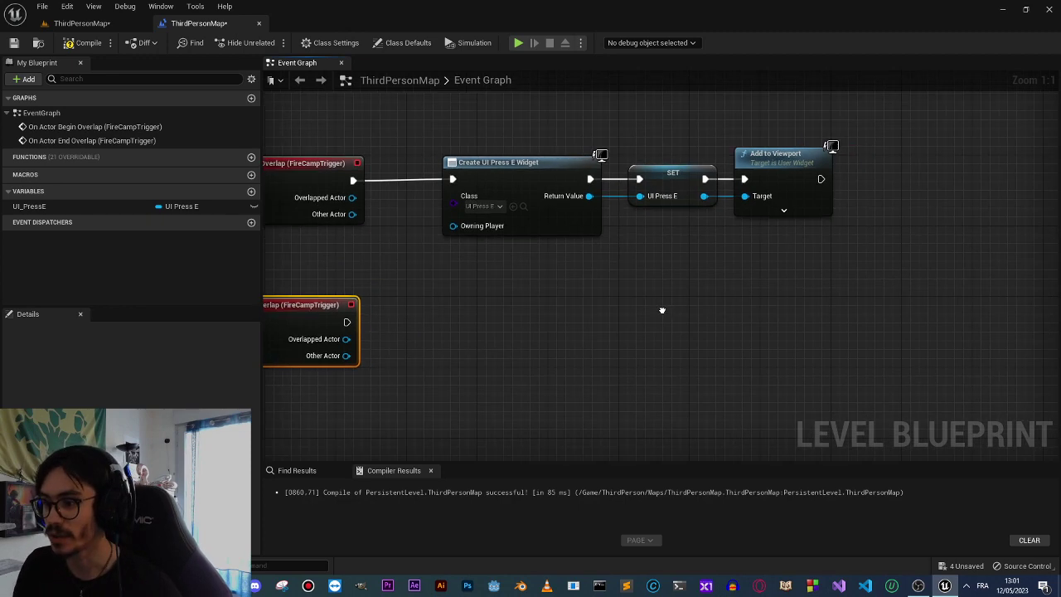
drag(33, 206, 465, 319)
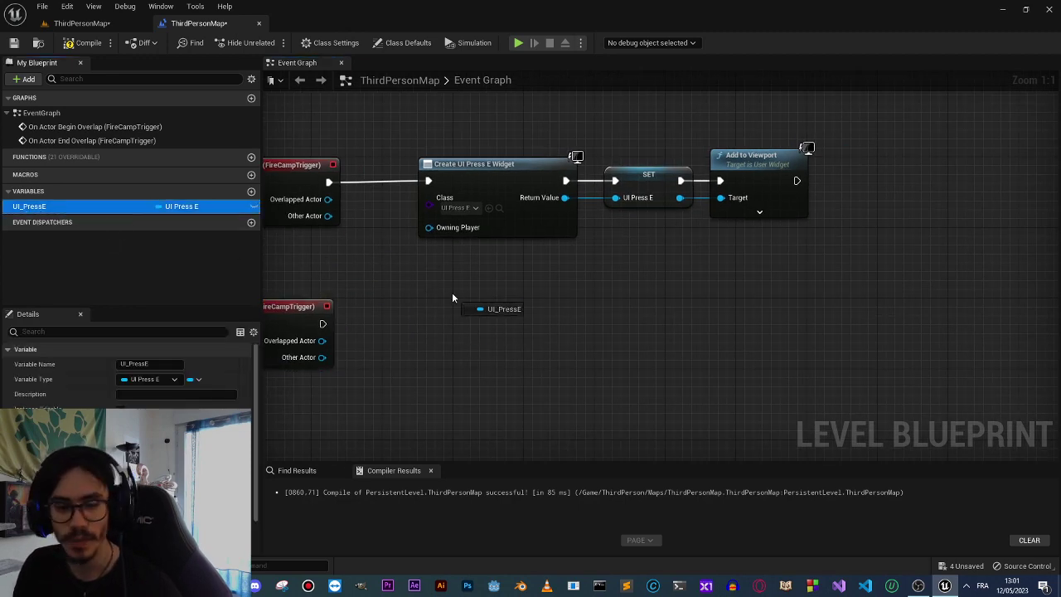
drag(453, 298, 310, 409)
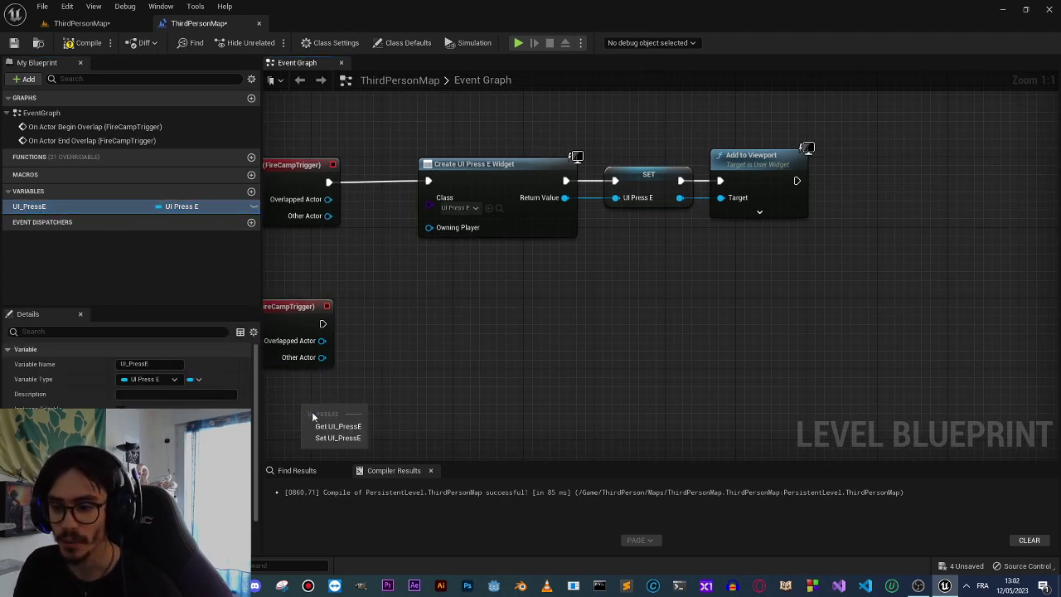
click(324, 425)
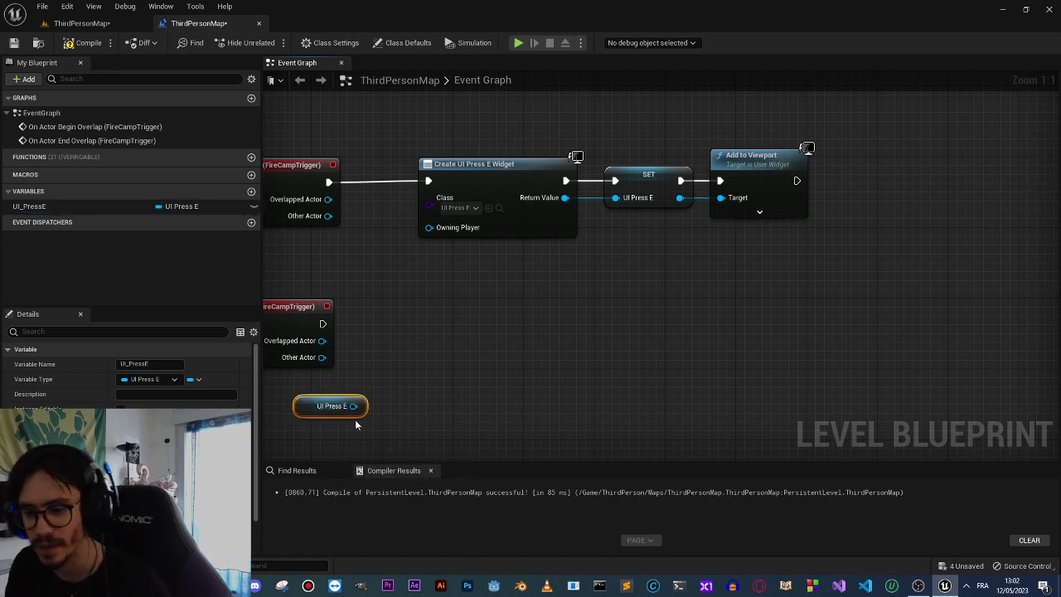
right_drag(354, 420, 392, 380)
Add a Remove from Parent node on UI_PressE and wire it to the end overlap event.
mouse_move(346, 367)
mouse_down()
mouse_move(311, 358)
mouse_move(465, 287)
mouse_up()
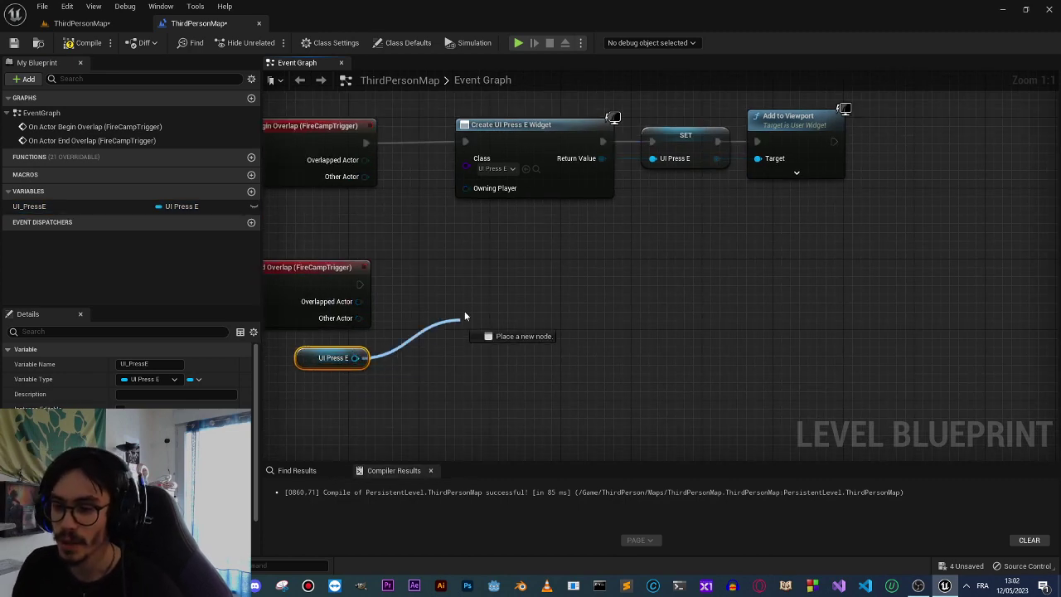
text(remove froim)
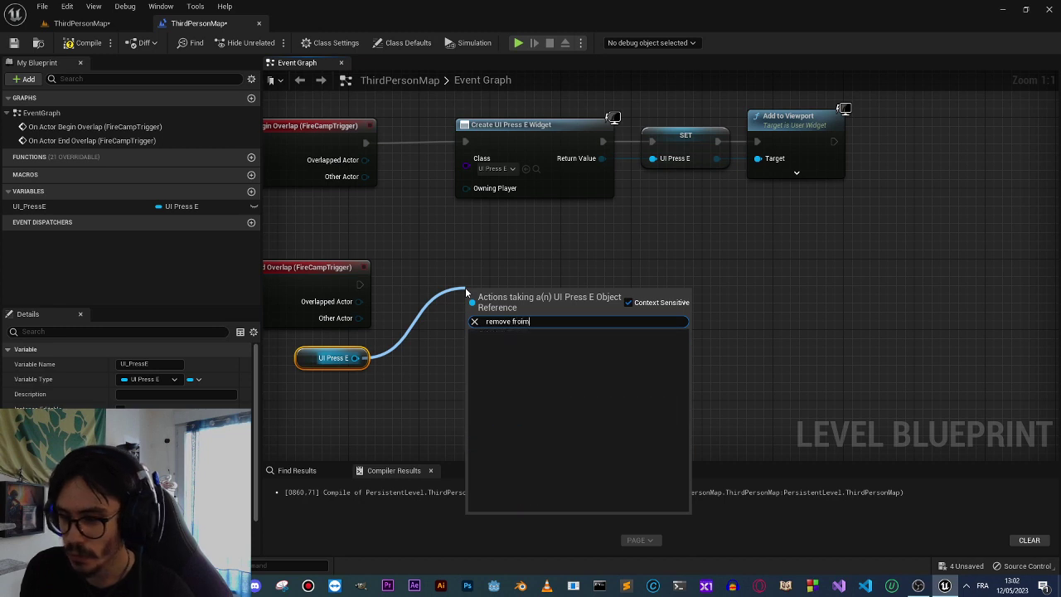
text(r)
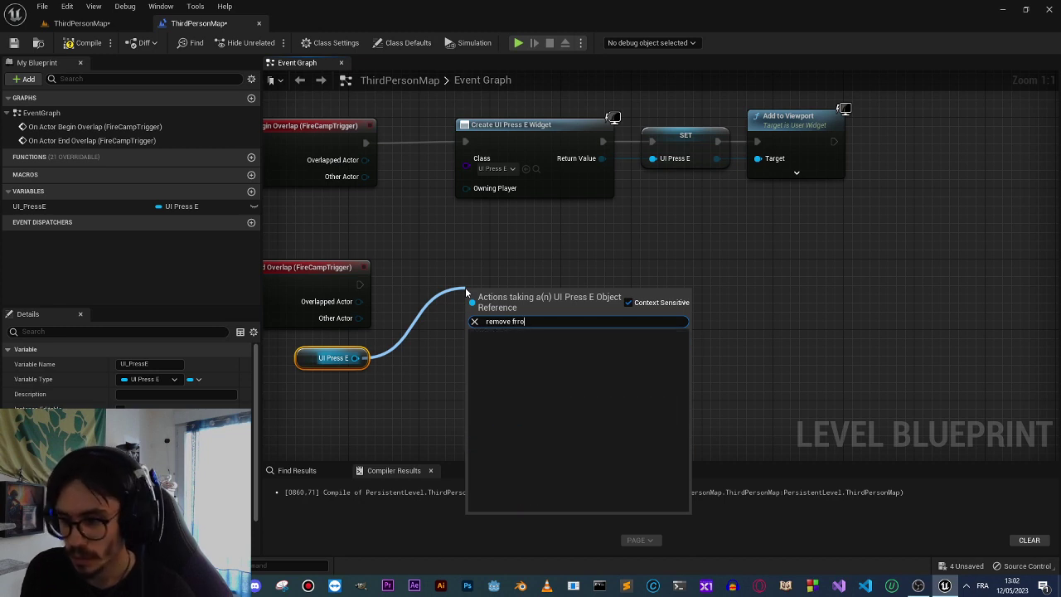
key(BackSpace)
key(Return)
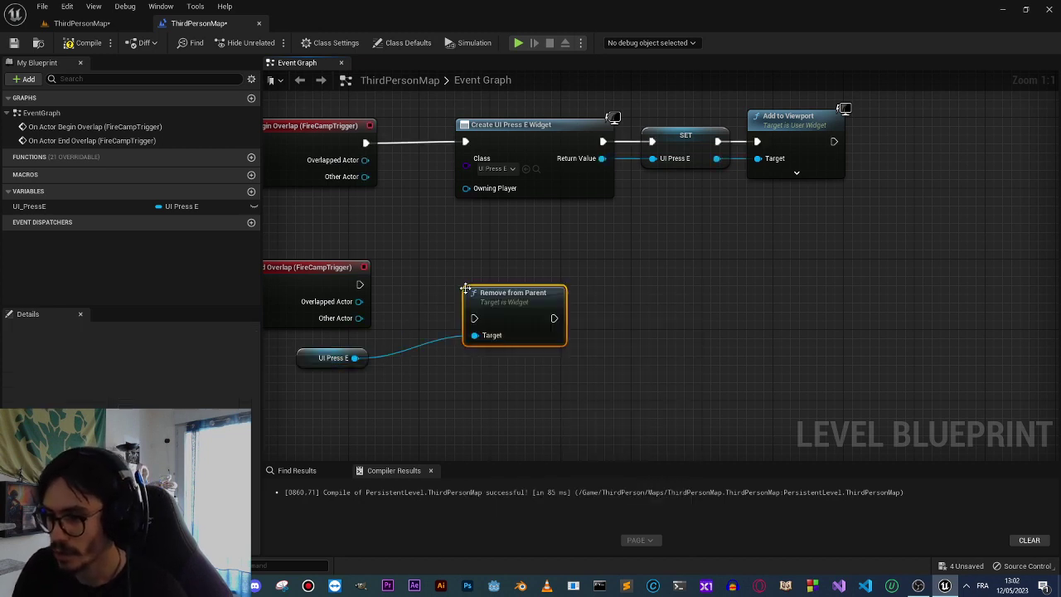
drag(422, 291, 365, 285)
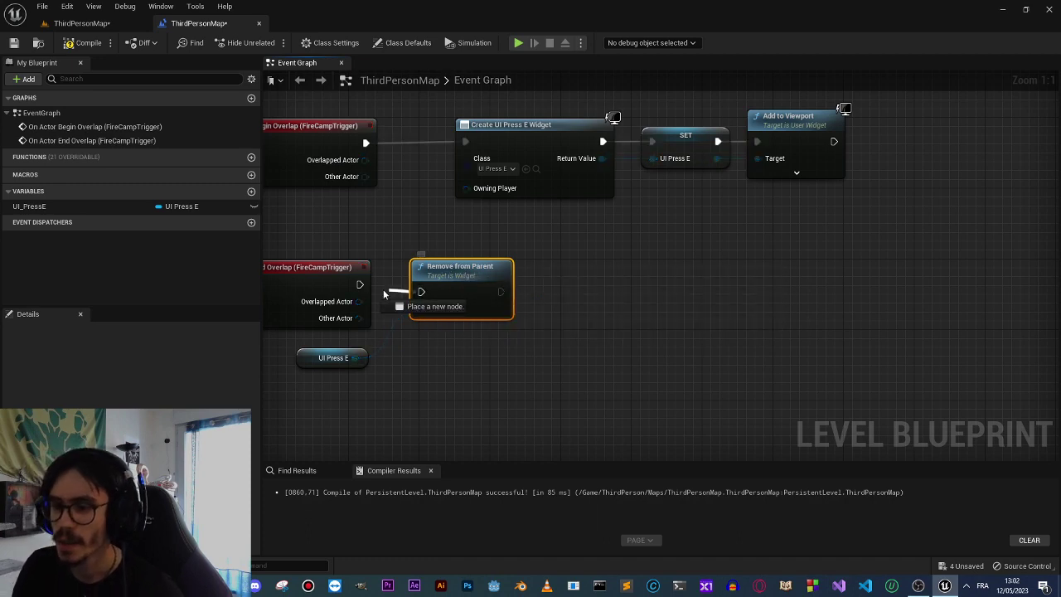
drag(441, 282, 442, 272)
click(434, 360)
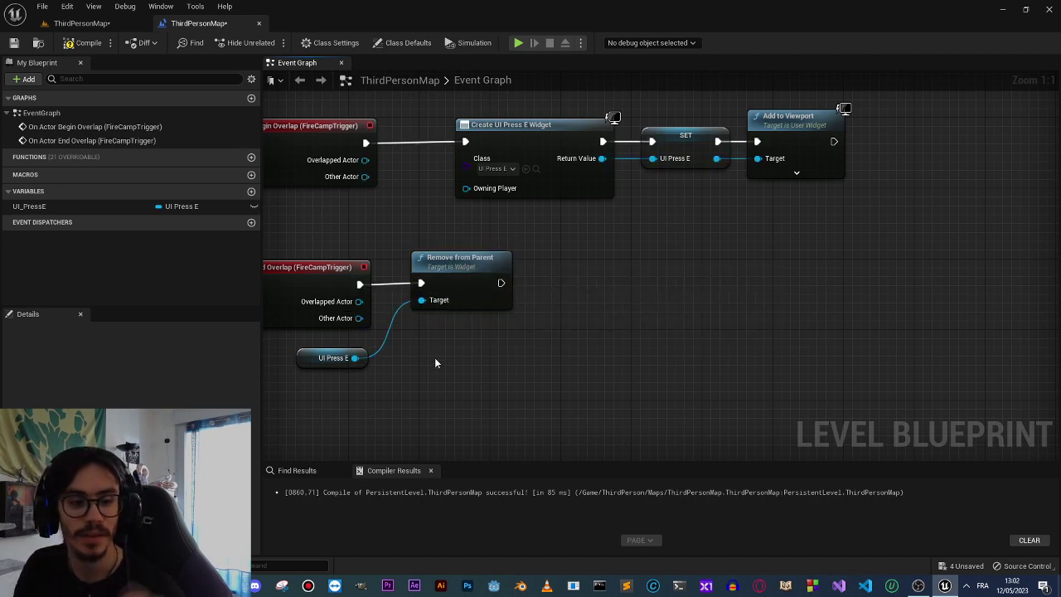
key(Home)
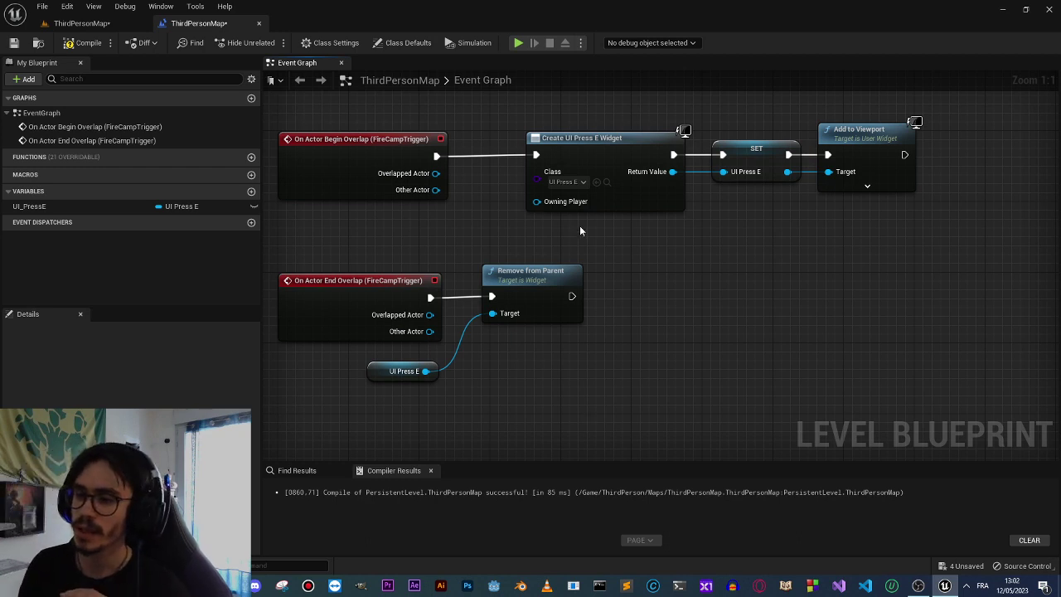
drag(579, 225, 924, 116)
Compile the level blueprint, save ThirdPersonMap with Ctrl+S, and compile again.
click(867, 242)
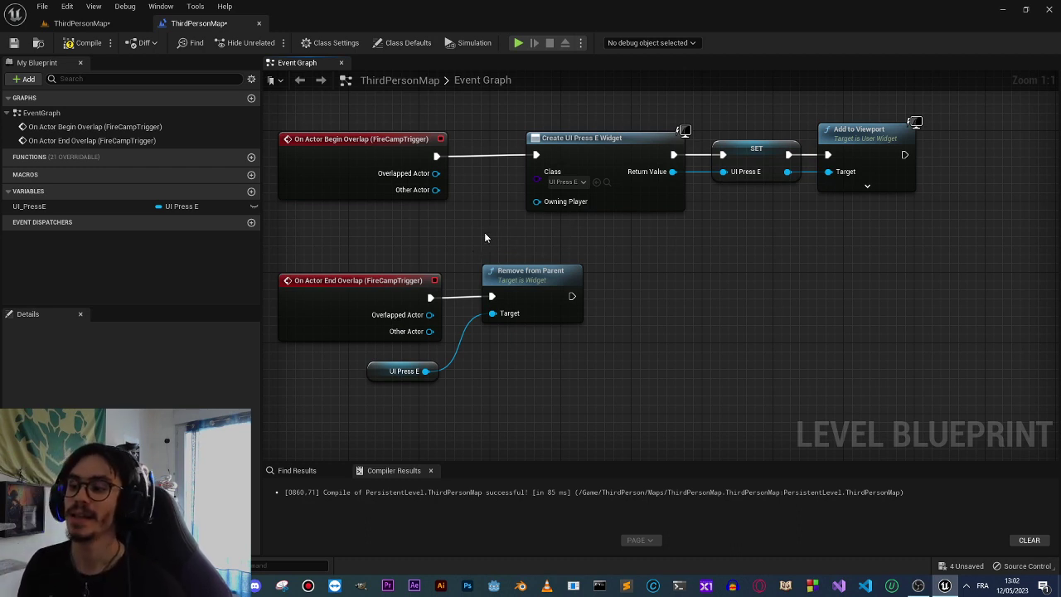
drag(485, 233, 1011, 134)
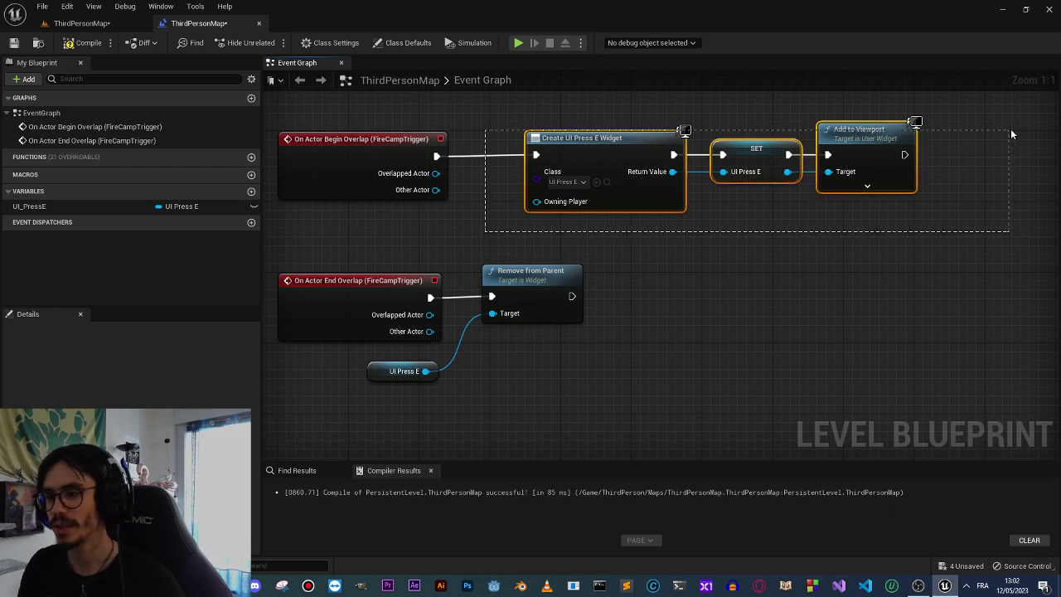
click(514, 271)
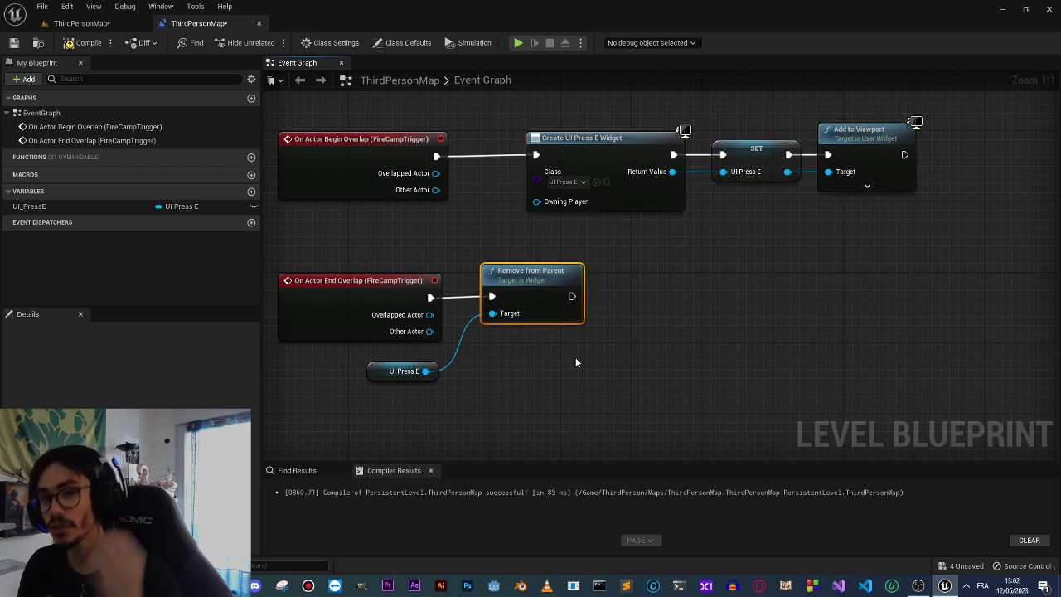
click(607, 286)
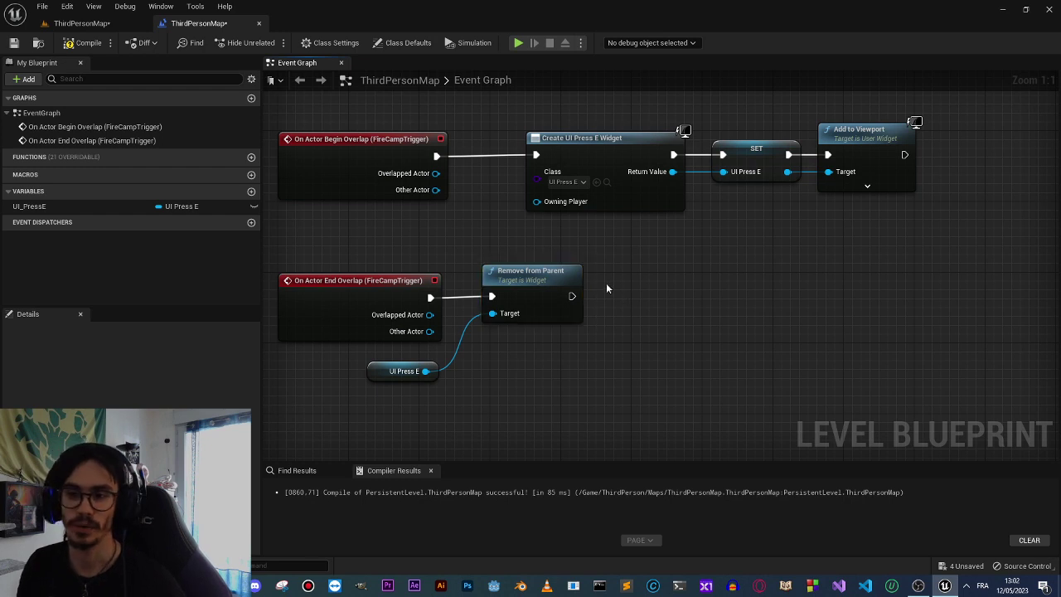
click(95, 48)
key(ctrl+s)
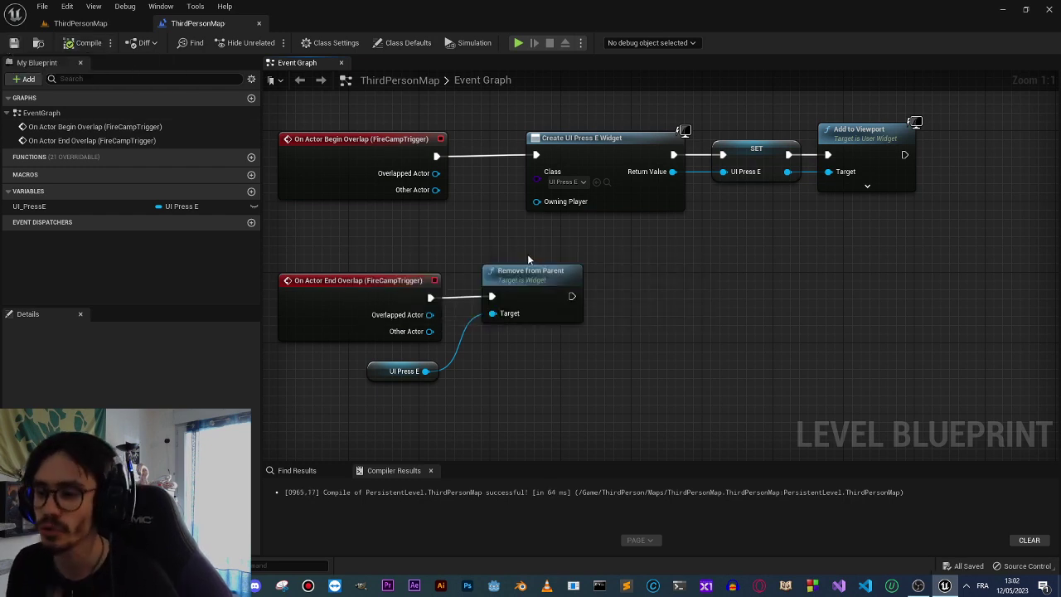
right_drag(527, 253, 600, 238)
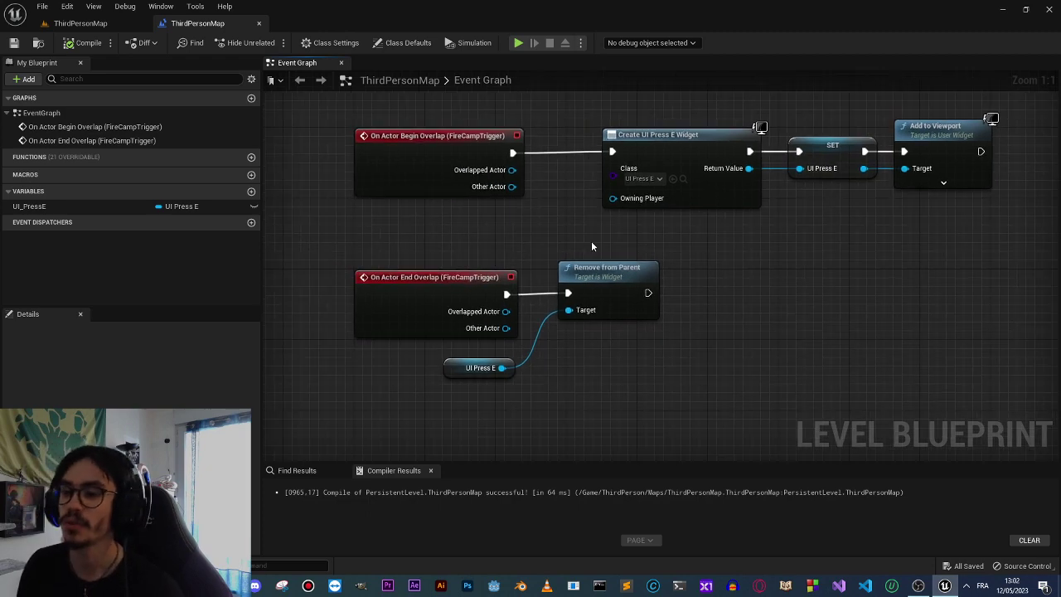
click(87, 44)
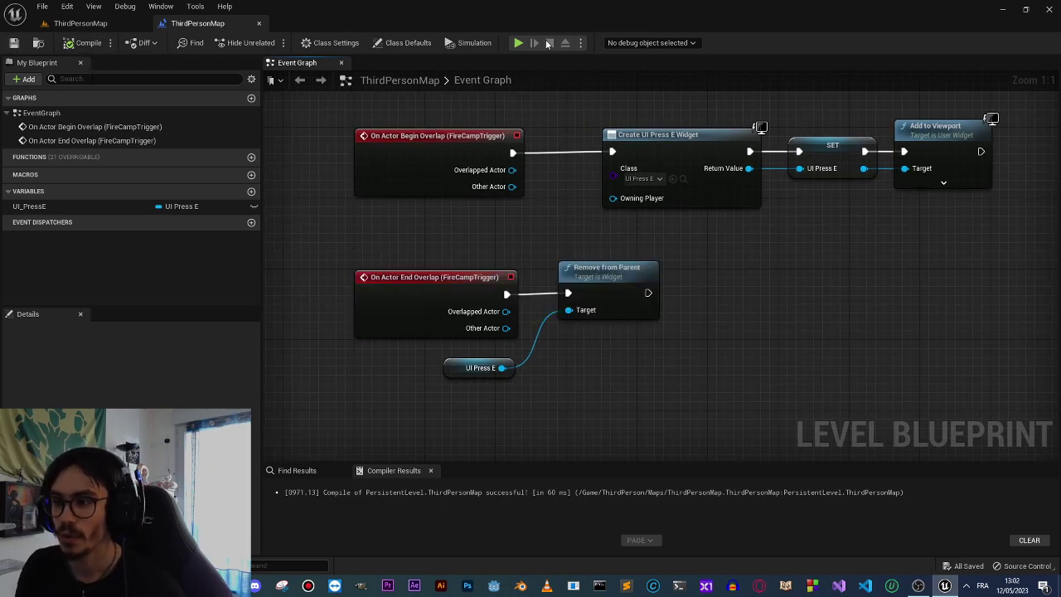
click(518, 42)
key(w)
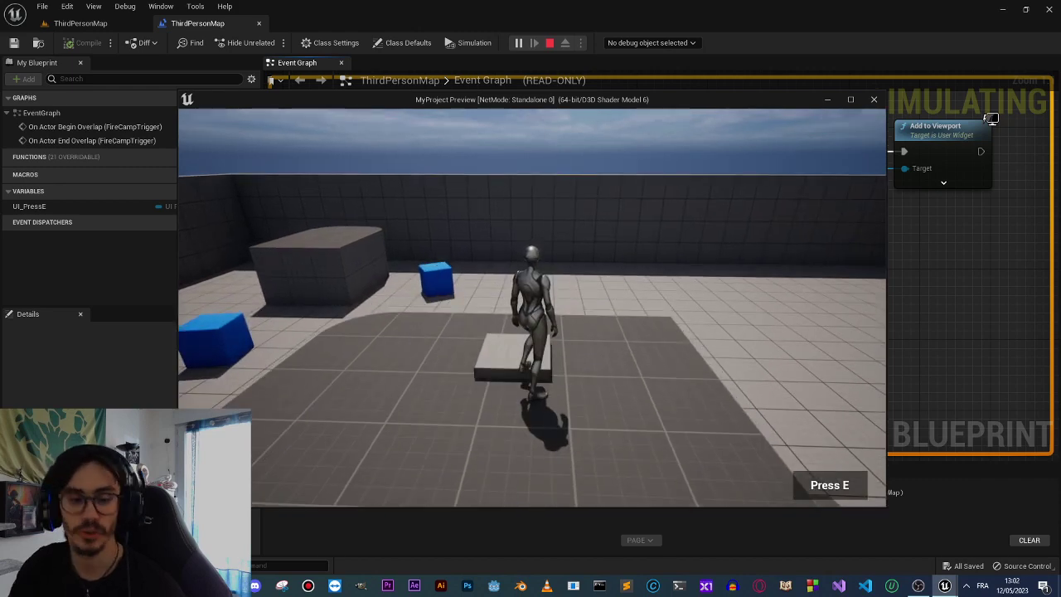
key(s)
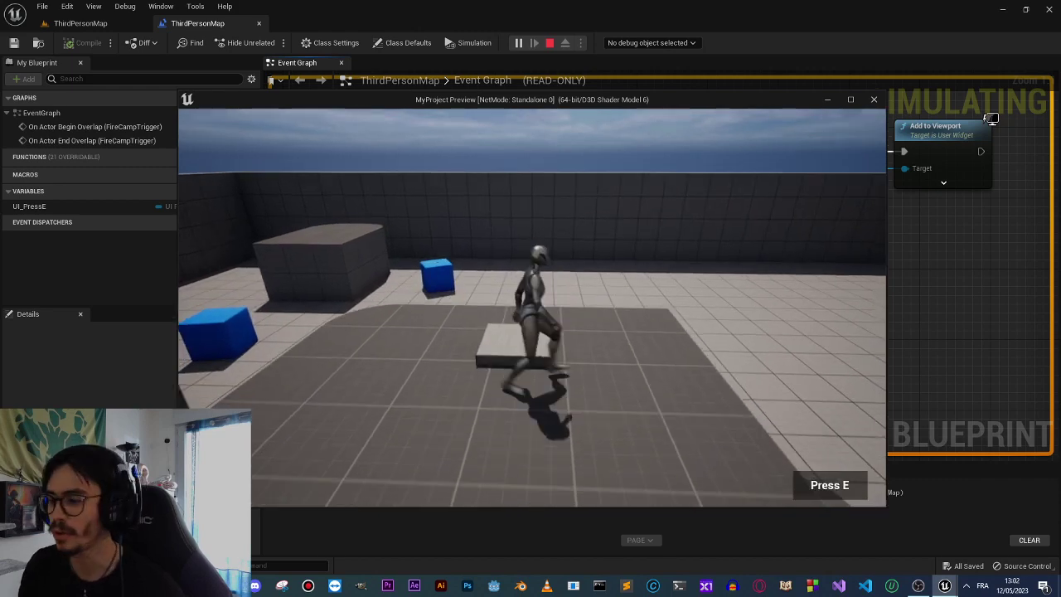
key(w)
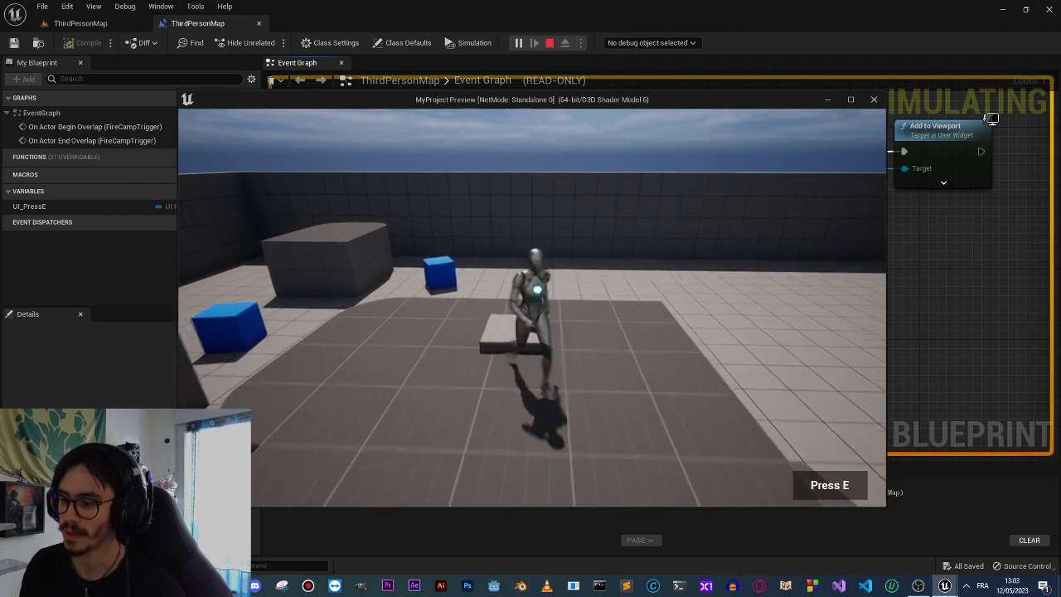
key(s)
key(w)
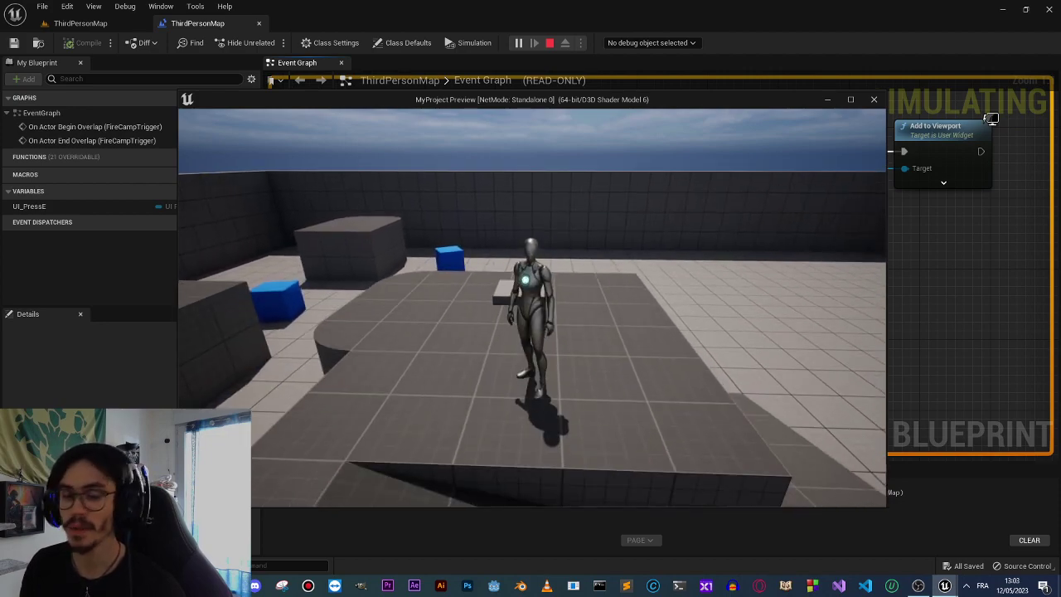
key(a)
key(w)
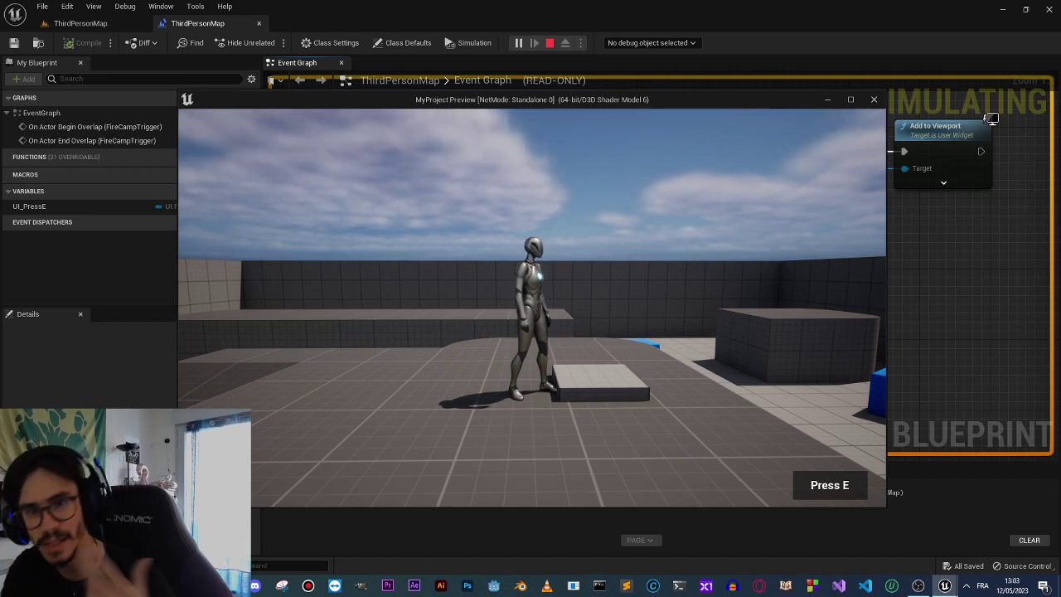
key(w)
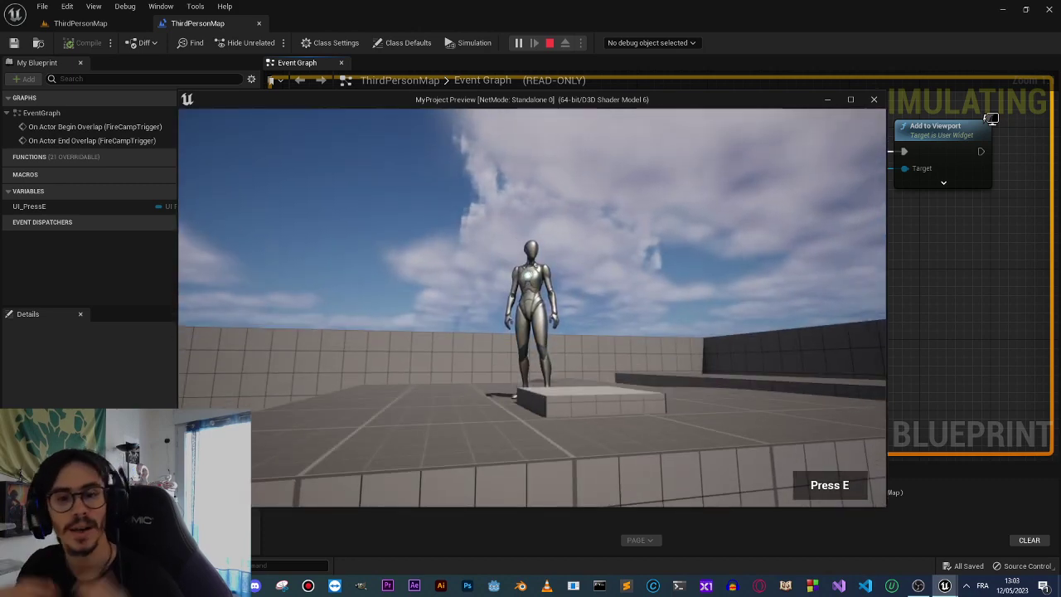
key(Escape)
right_drag(652, 258, 565, 297)
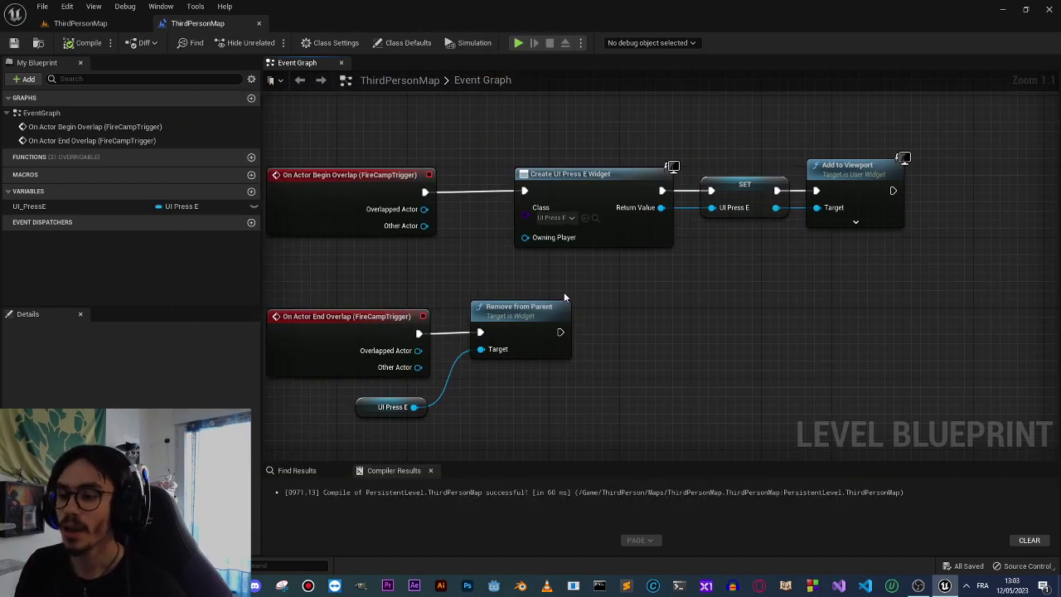
Check the level's GameMode Override and browse to the BP_ThirdPersonGameMode asset.
click(75, 23)
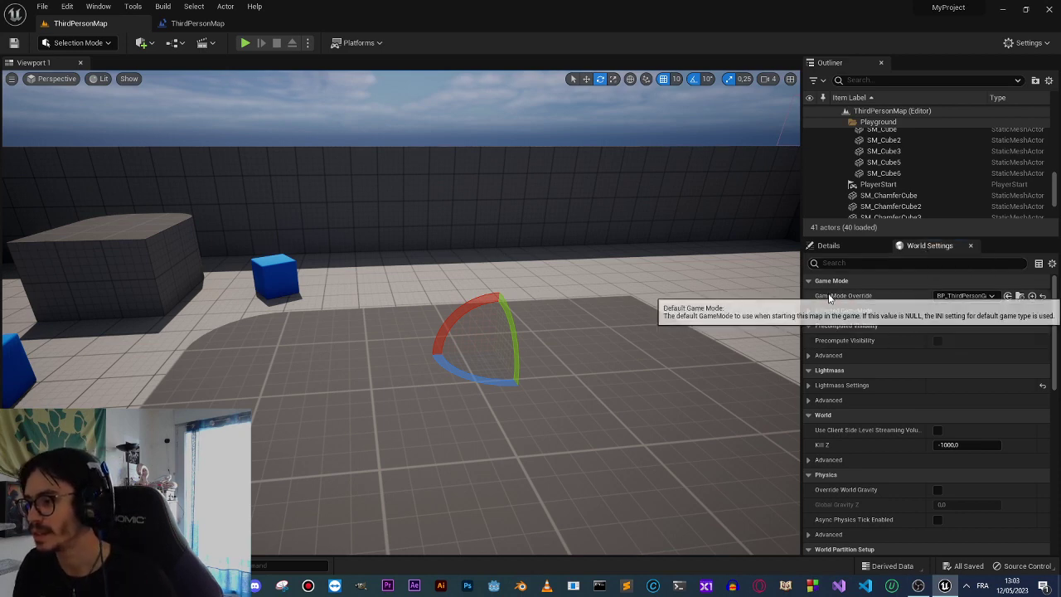
click(962, 296)
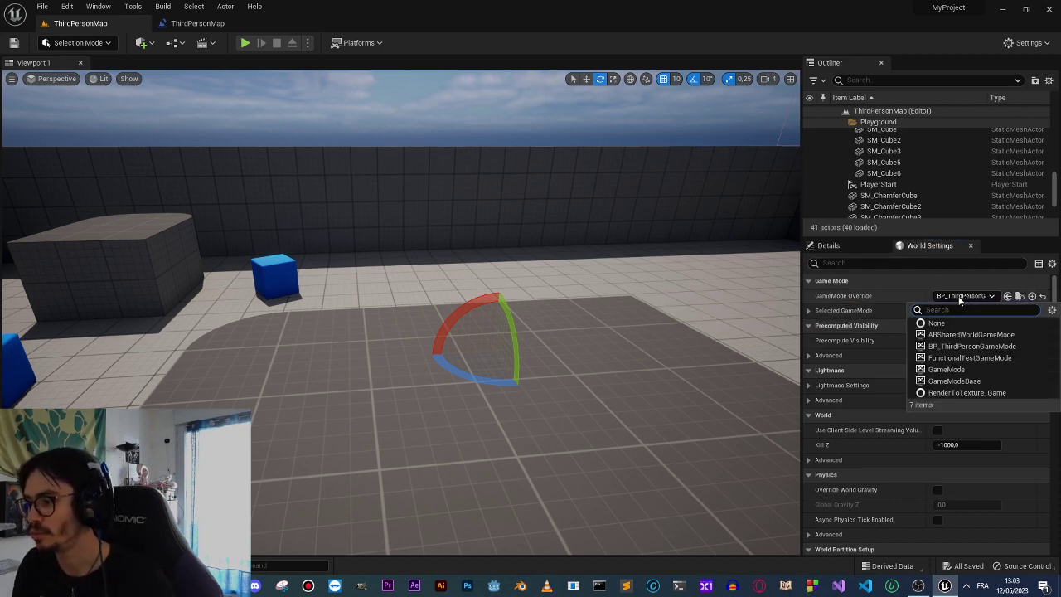
click(905, 315)
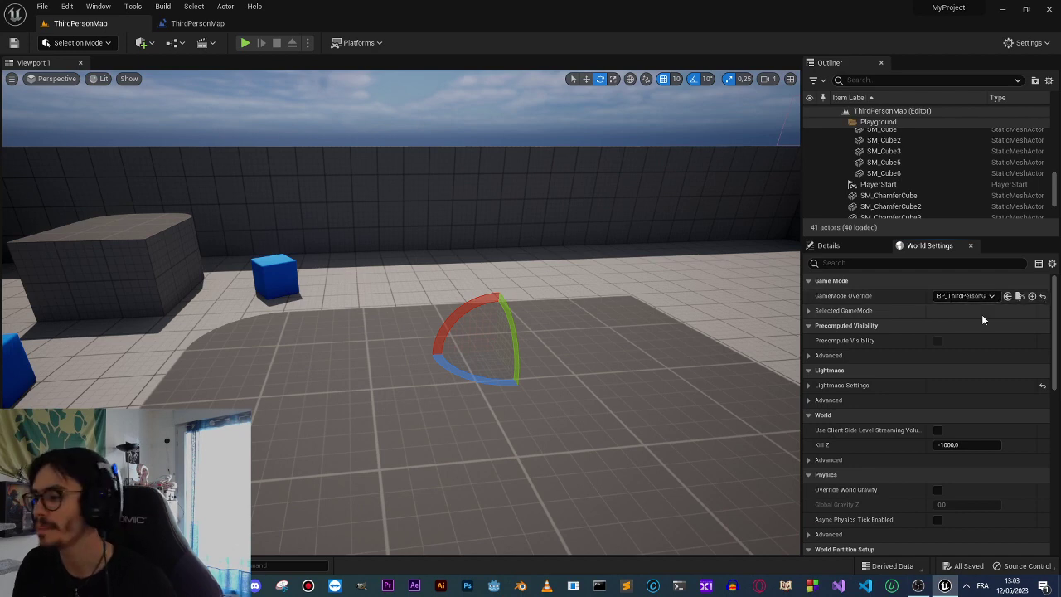
click(1020, 296)
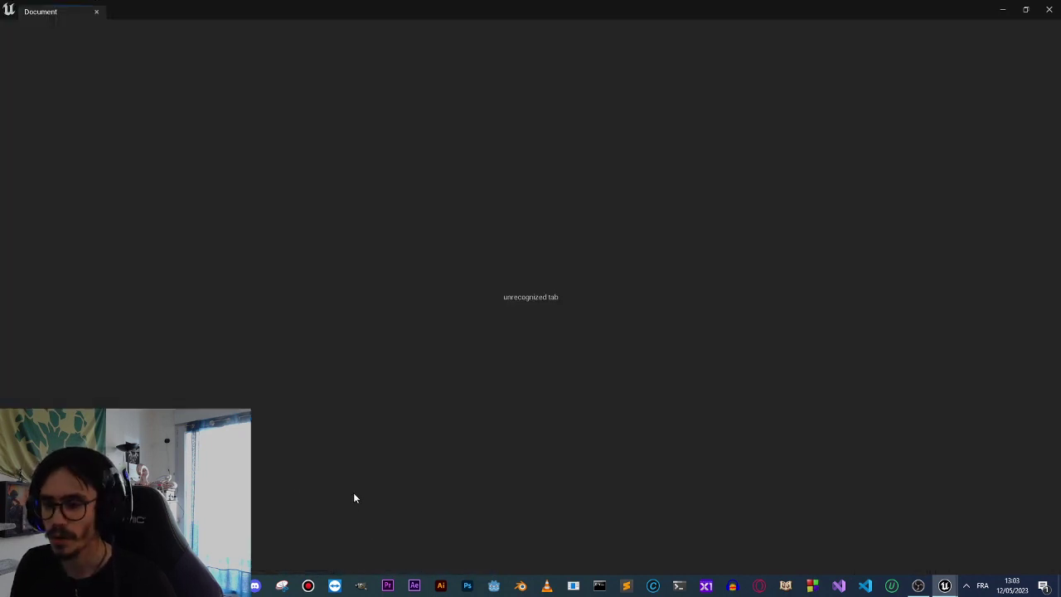
Close the empty Document window and open BP_ThirdPersonGameMode in the full Blueprint editor.
drag(61, 16, 221, 170)
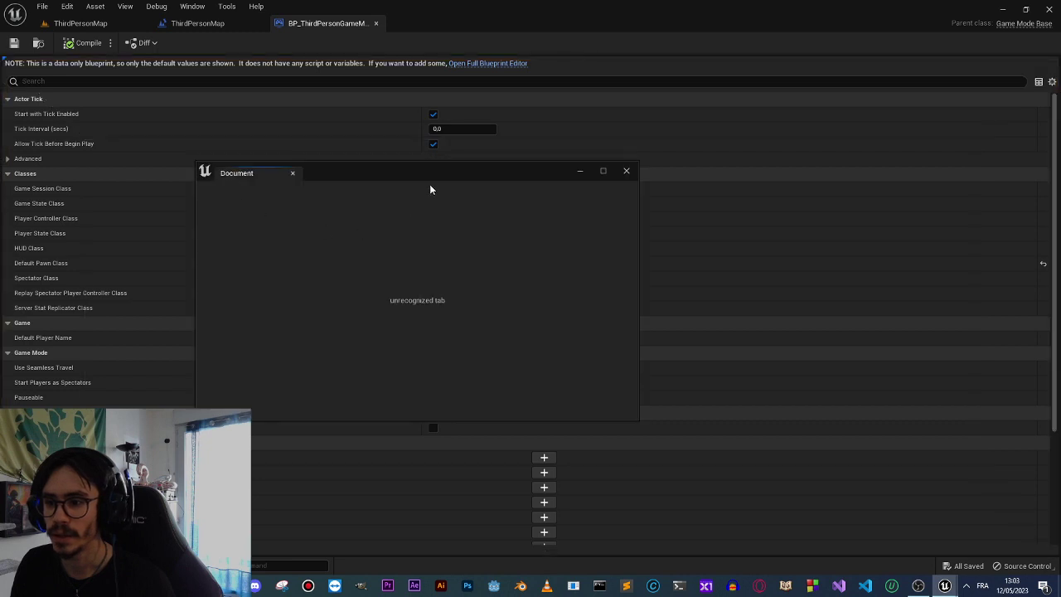
click(623, 173)
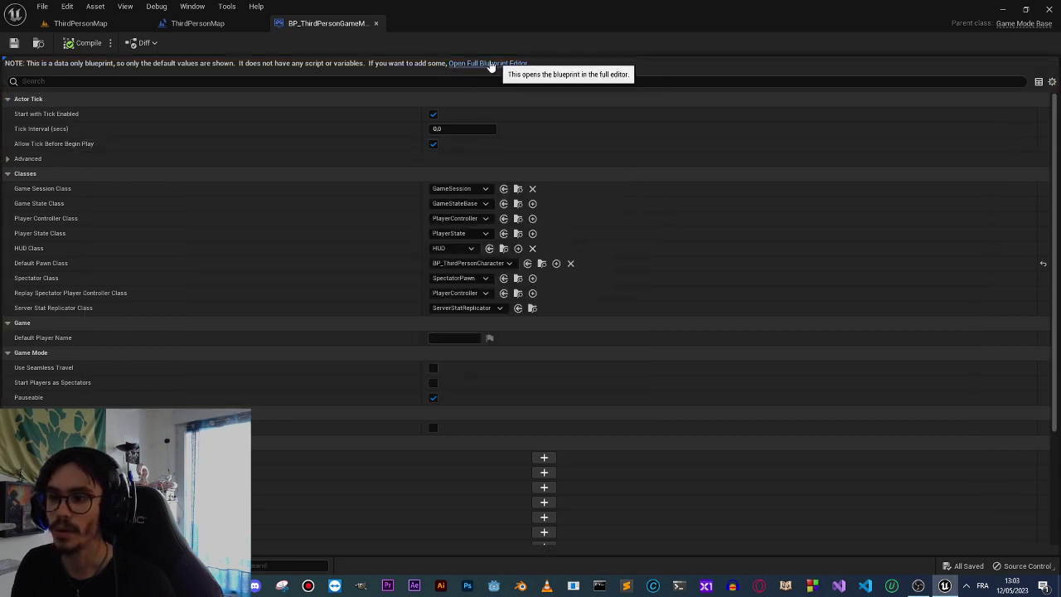
click(470, 64)
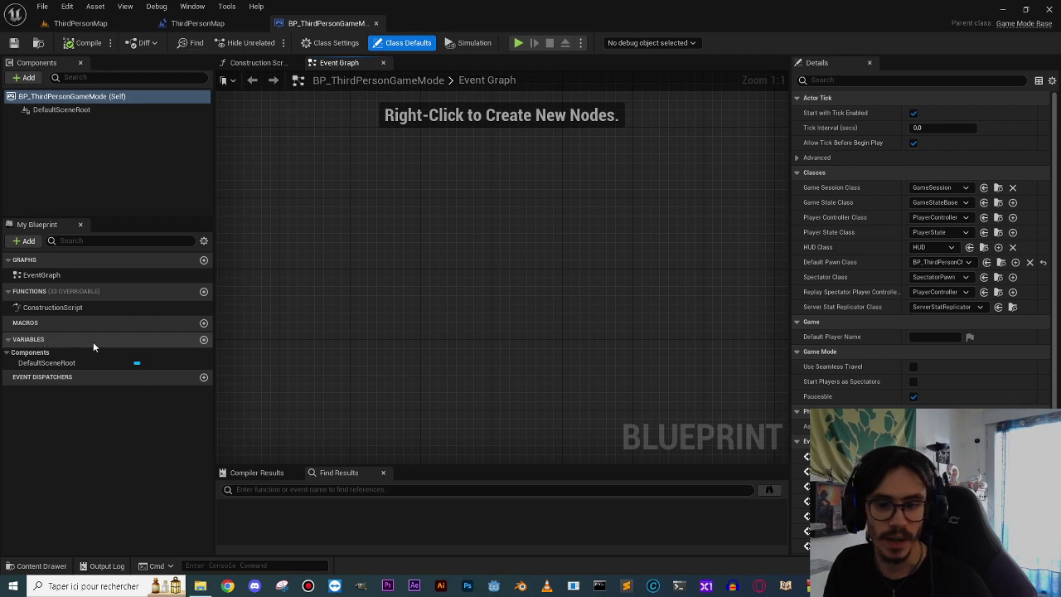
Add a Boolean variable named FireCampActivated? in My Blueprint's Variables list.
click(24, 240)
click(24, 242)
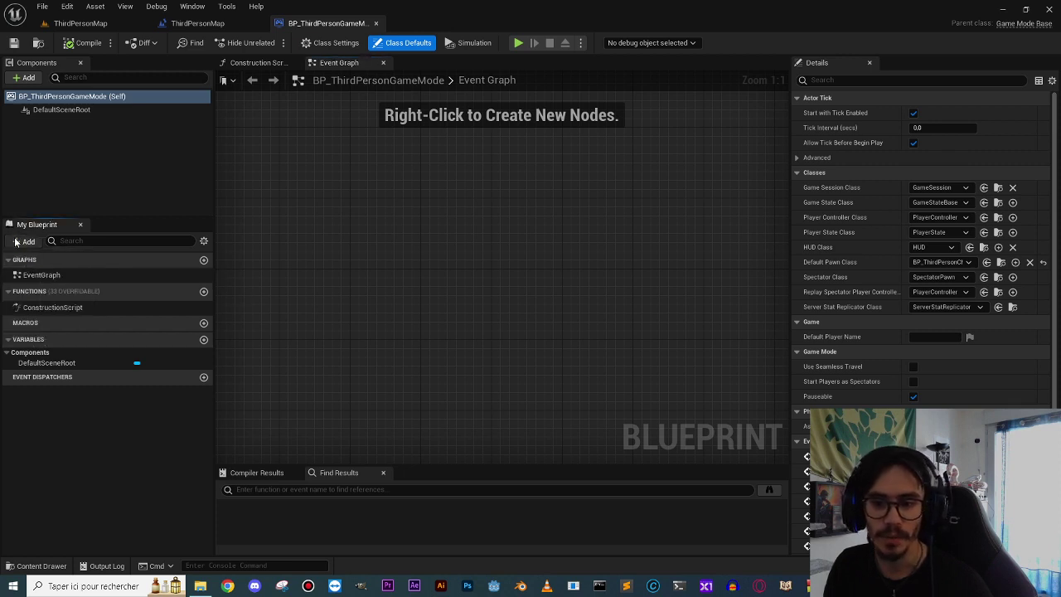
click(203, 341)
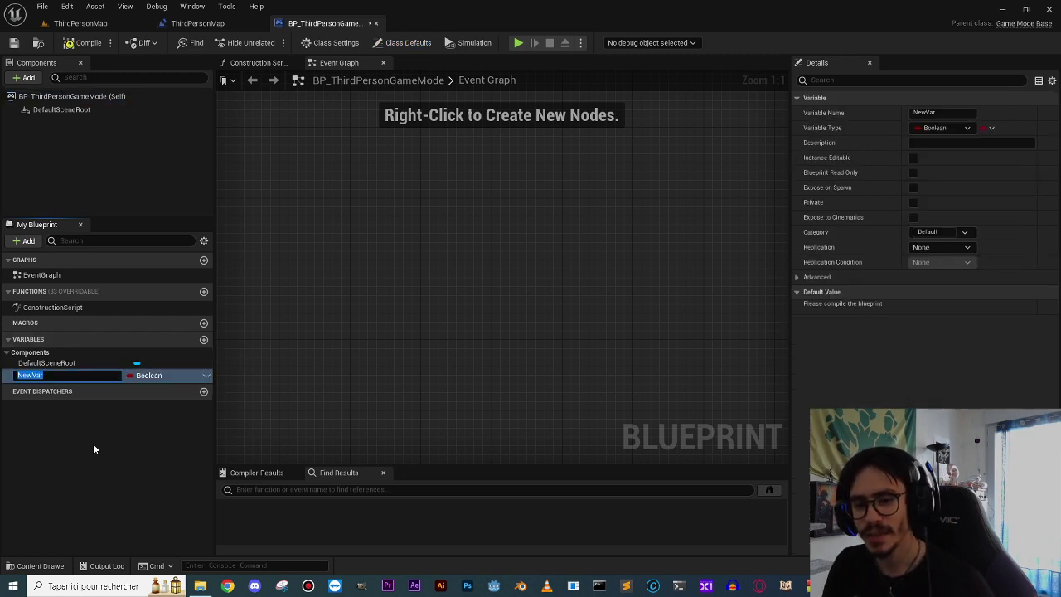
text(FireC)
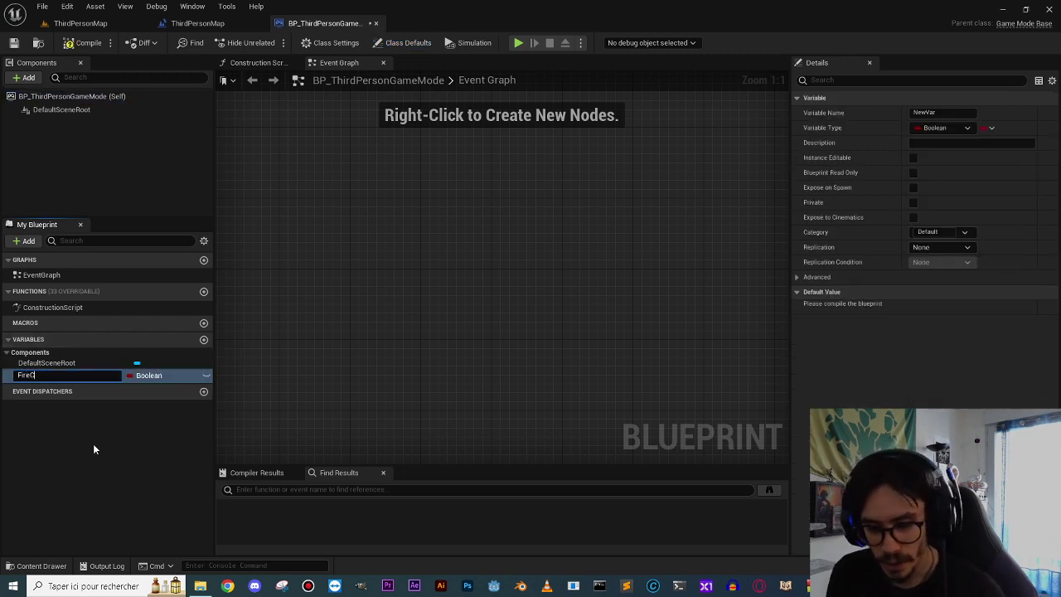
text(ampActivat)
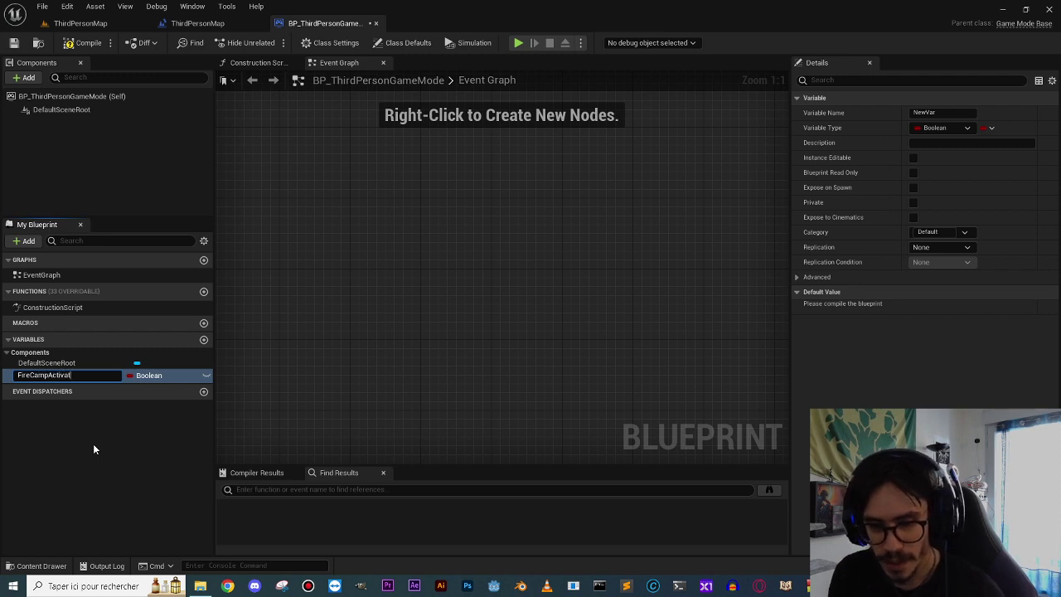
text(ed?)
key(Return)
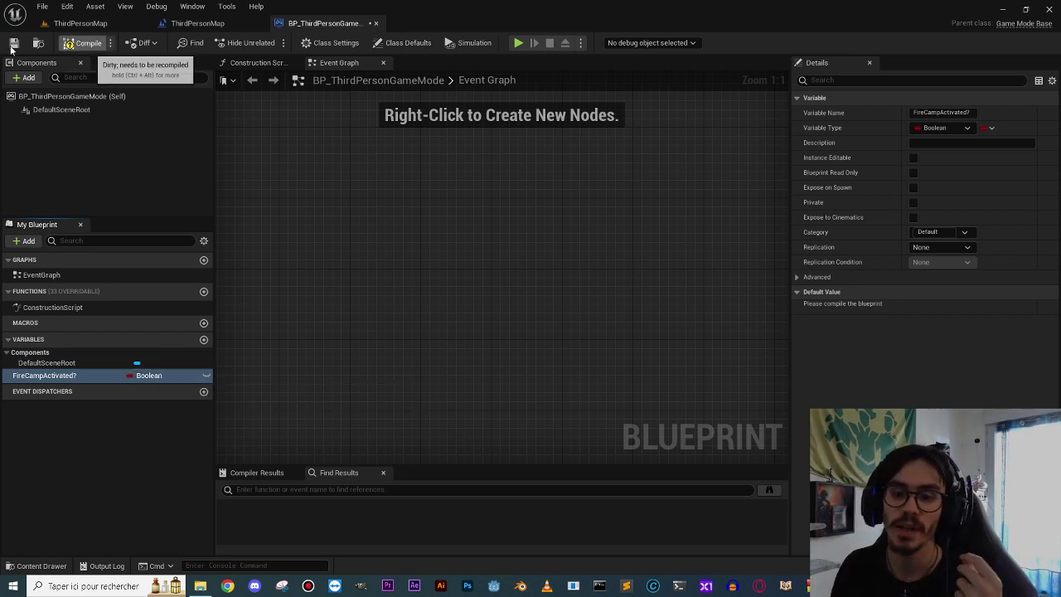
Compile the game mode blueprint, then choose Send and Restart in the crash reporter.
click(94, 51)
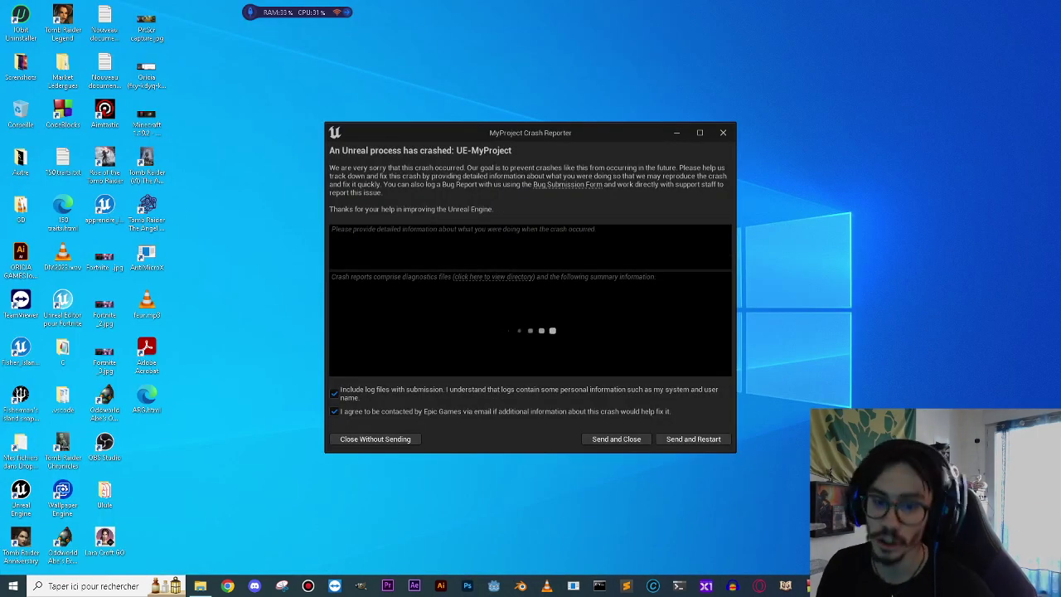
click(695, 442)
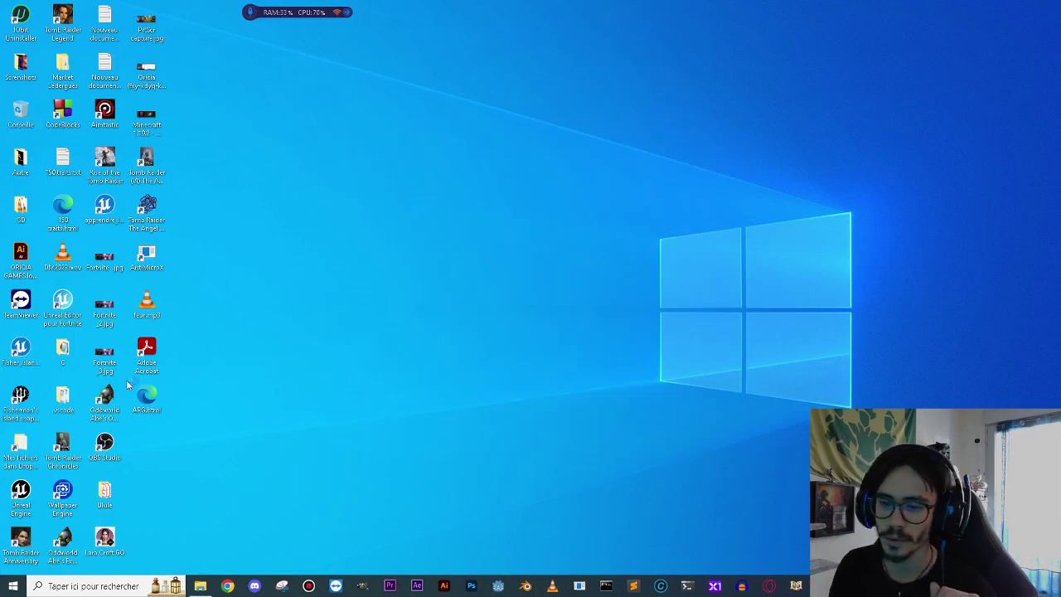
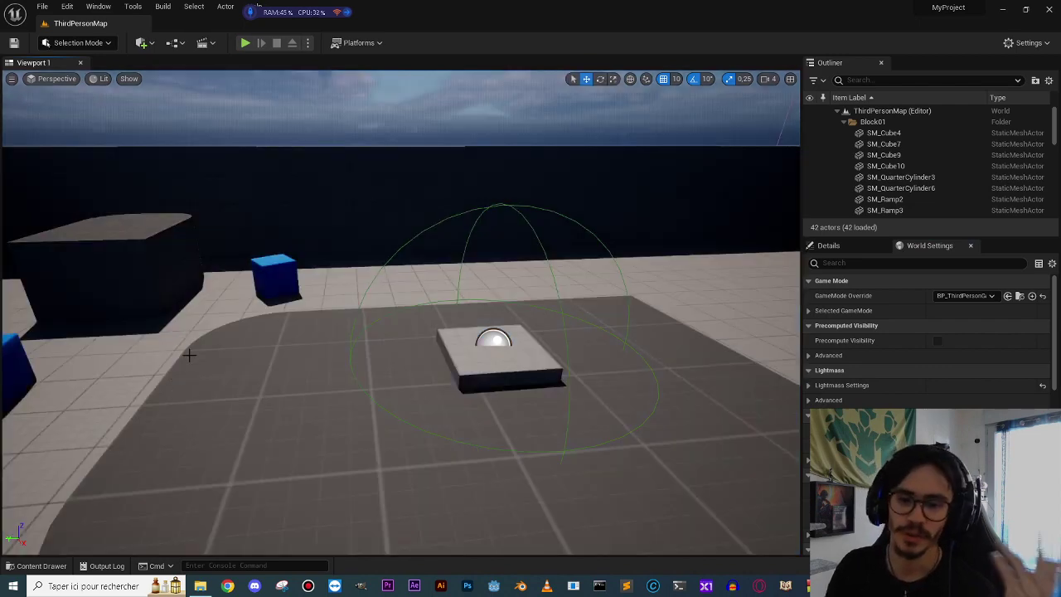
Open BP_ThirdPersonGameMode from Content/ThirdPerson/Blueprints in the Blueprint Editor.
right_drag(310, 326, 274, 389)
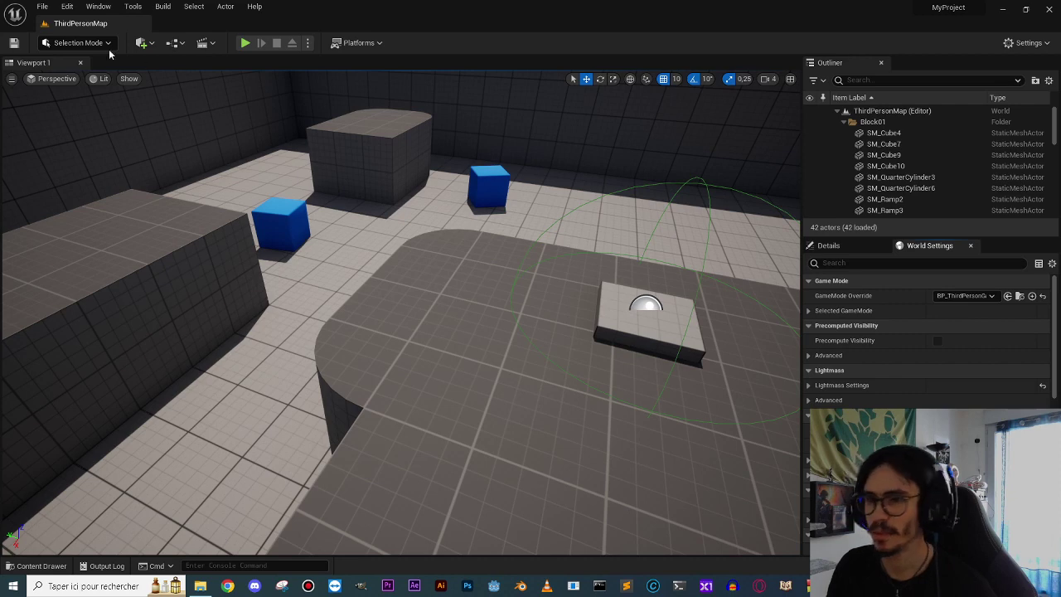
click(1020, 296)
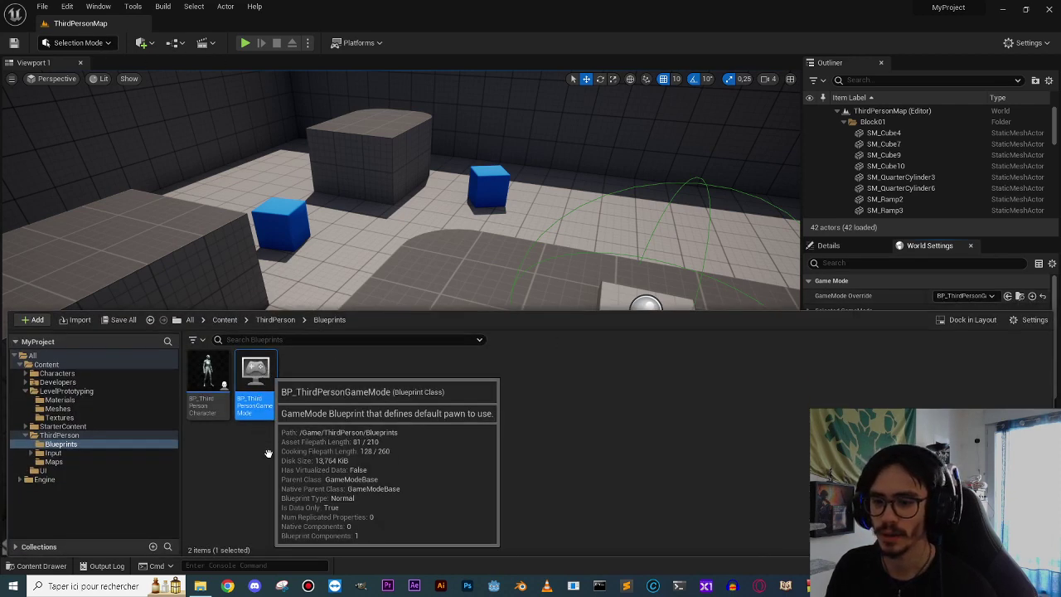
key(Return)
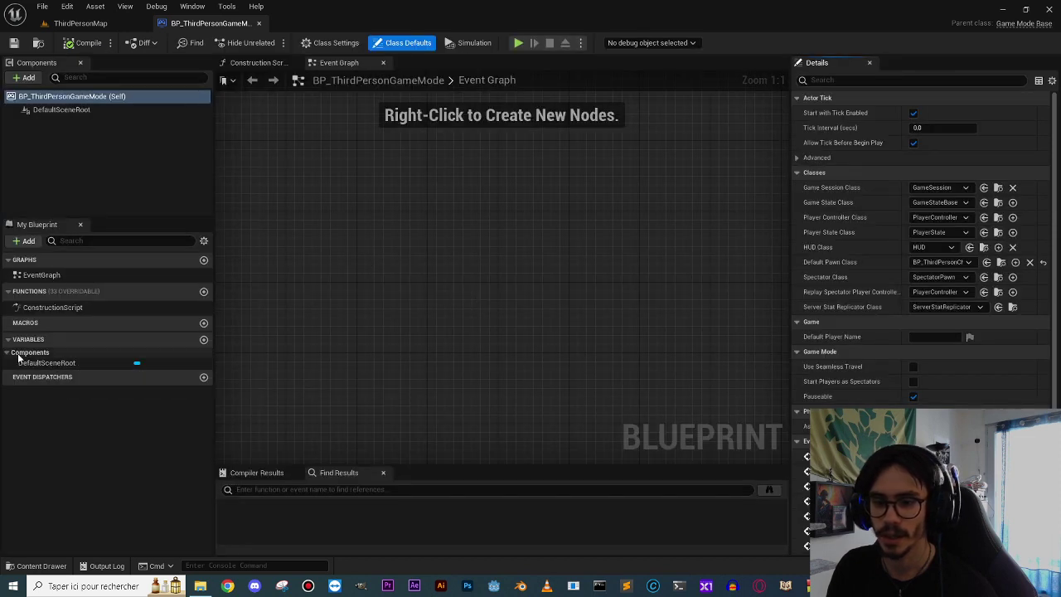
Add a Boolean variable named FireCampActivated? to the game mode and compile.
click(204, 340)
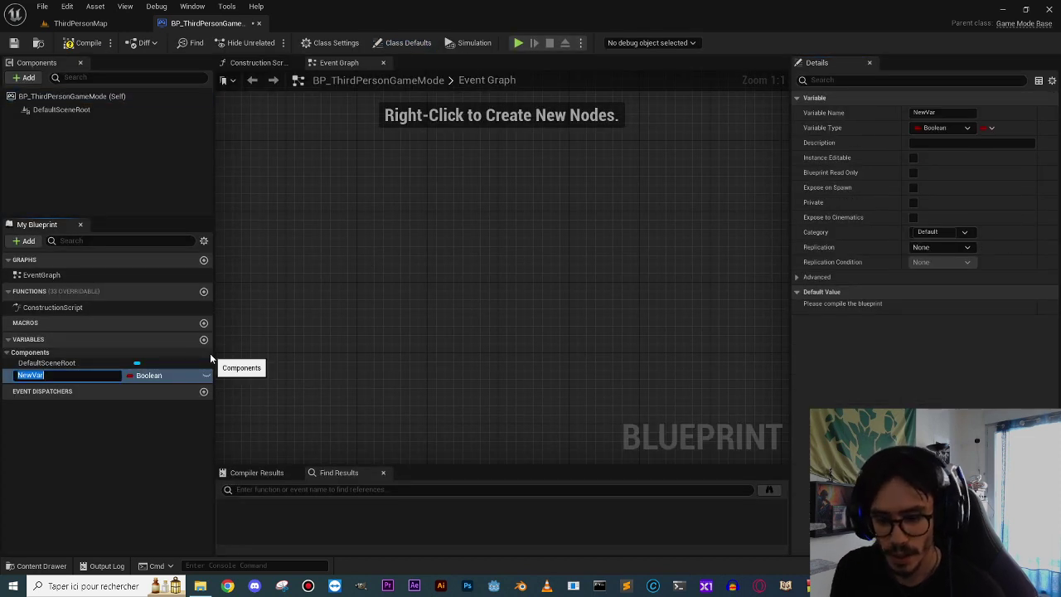
text(FireCampA)
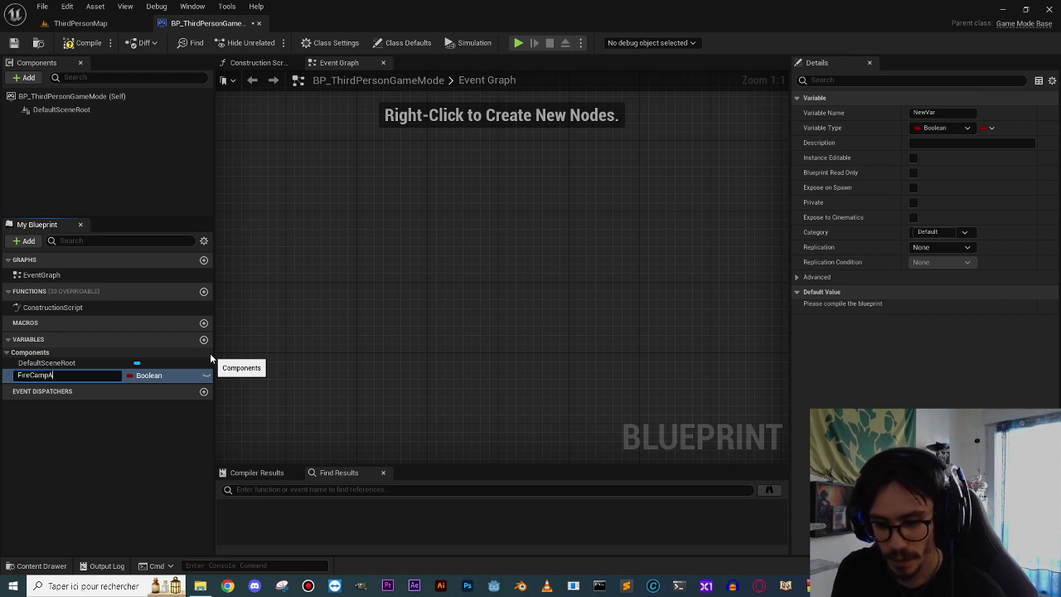
text(ctivated?)
key(Return)
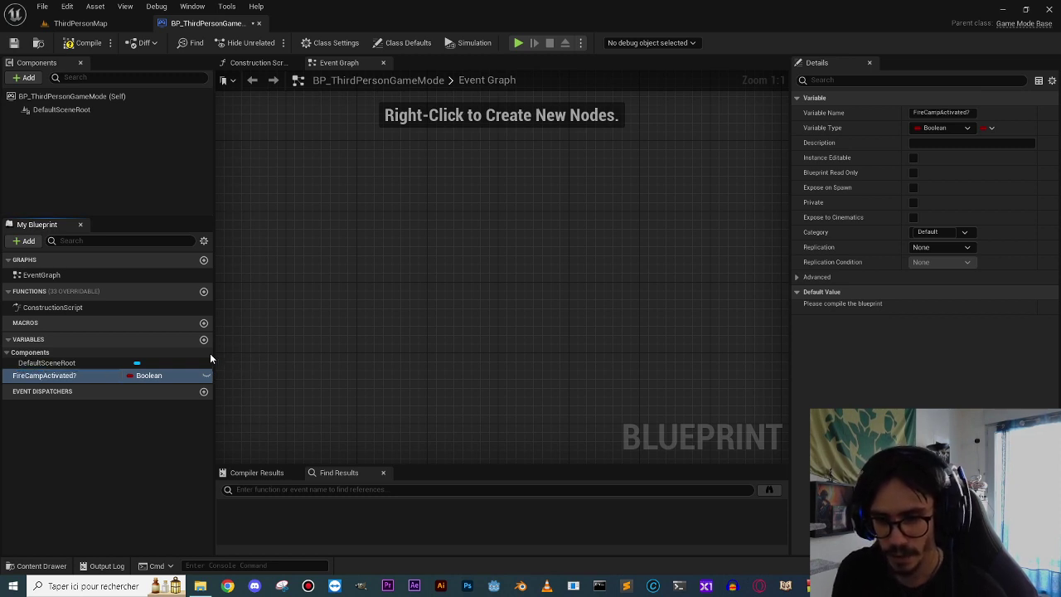
click(80, 48)
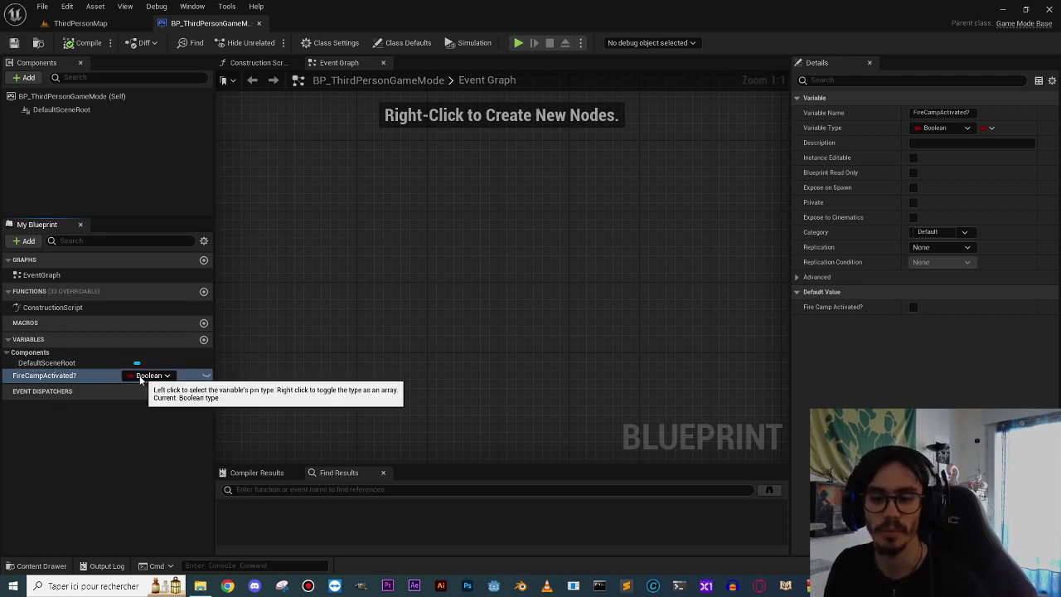
Recompile with FireCampActivated? selected, then go back to the ThirdPersonMap Level Blueprint.
click(41, 376)
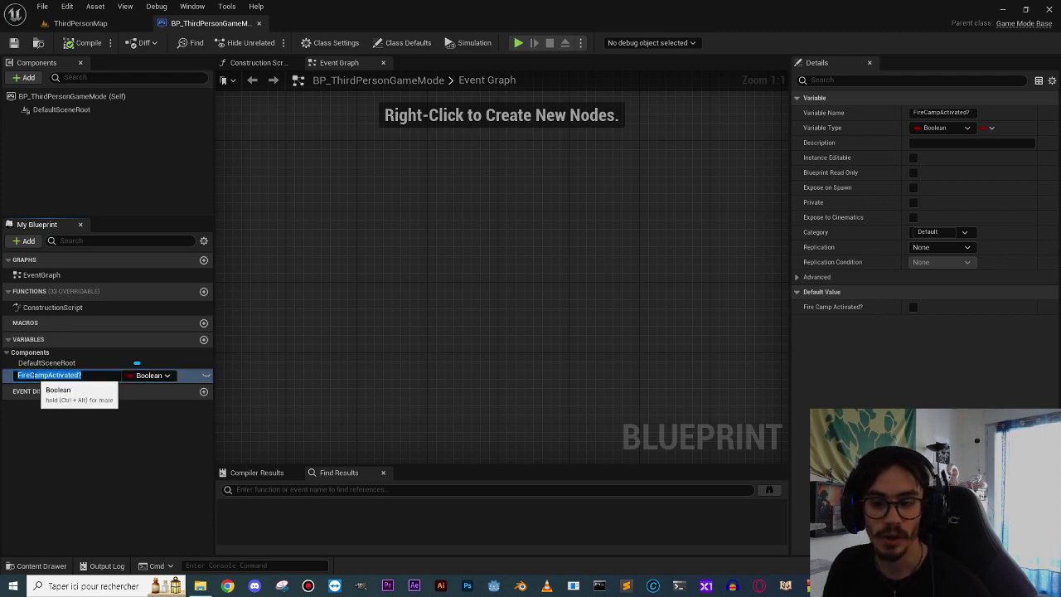
click(85, 43)
click(80, 23)
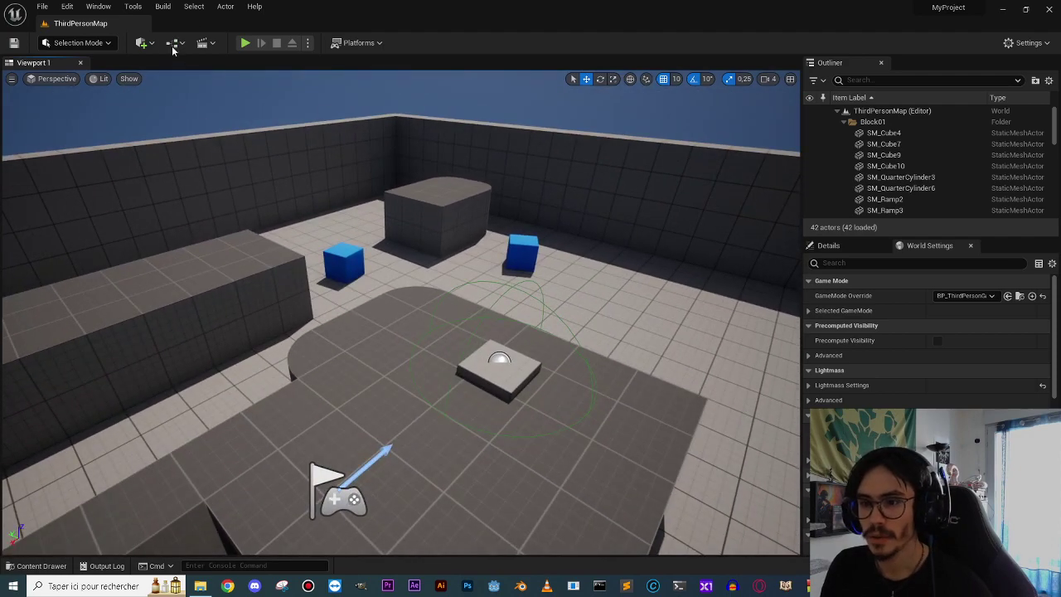
click(172, 45)
Dock the Level Blueprint as its own tab and reopen BP_ThirdPersonGameMode alongside it.
click(237, 128)
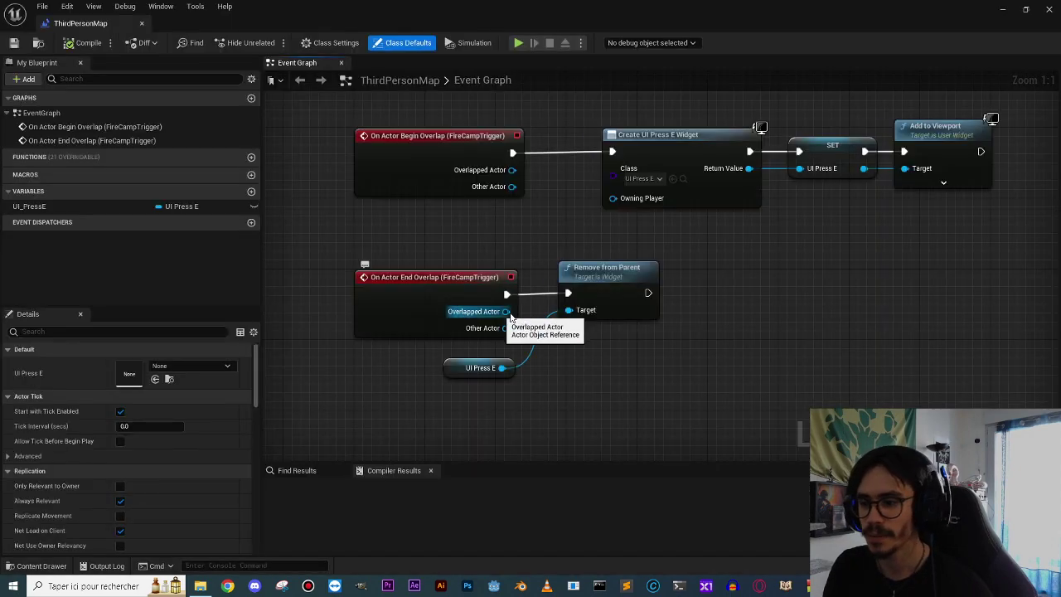
right_drag(510, 317, 391, 317)
mouse_move(576, 299)
right_down()
mouse_move(450, 340)
mouse_move(478, 352)
right_up()
drag(638, 246, 719, 241)
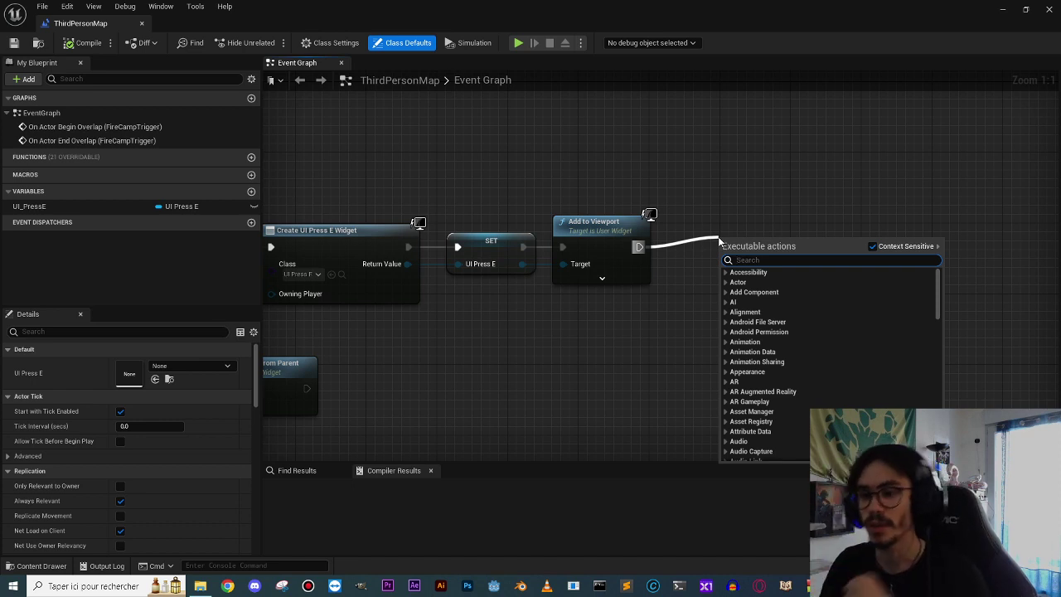
click(821, 166)
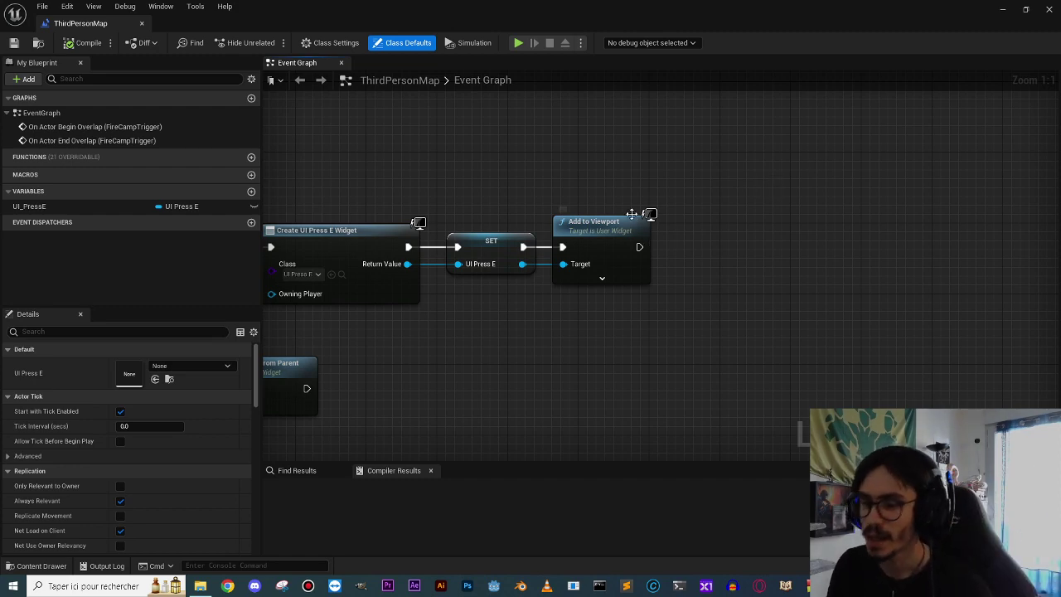
drag(80, 24, 197, 23)
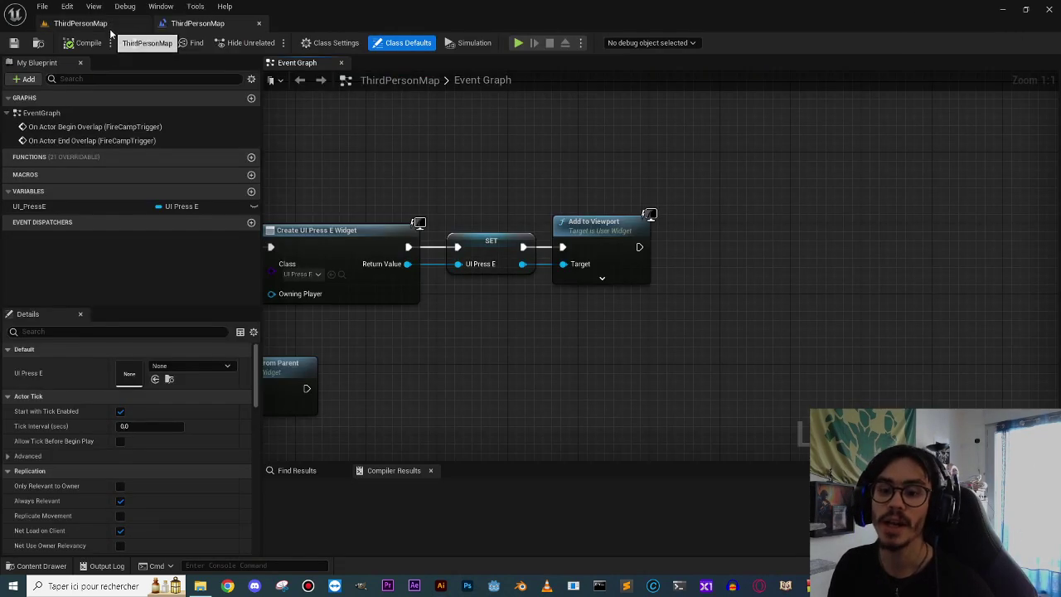
click(81, 23)
click(1008, 296)
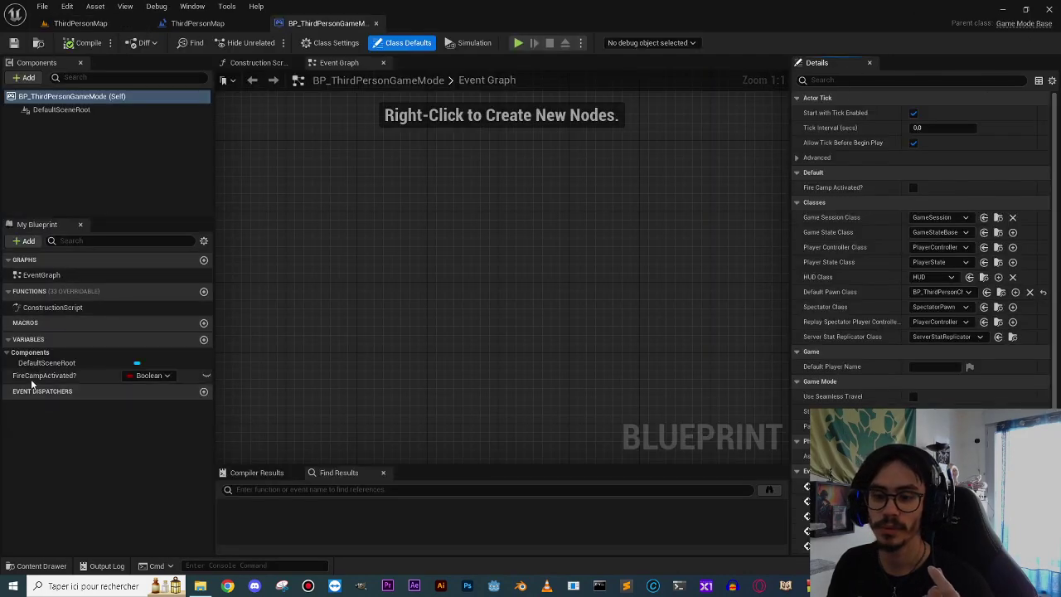
click(197, 24)
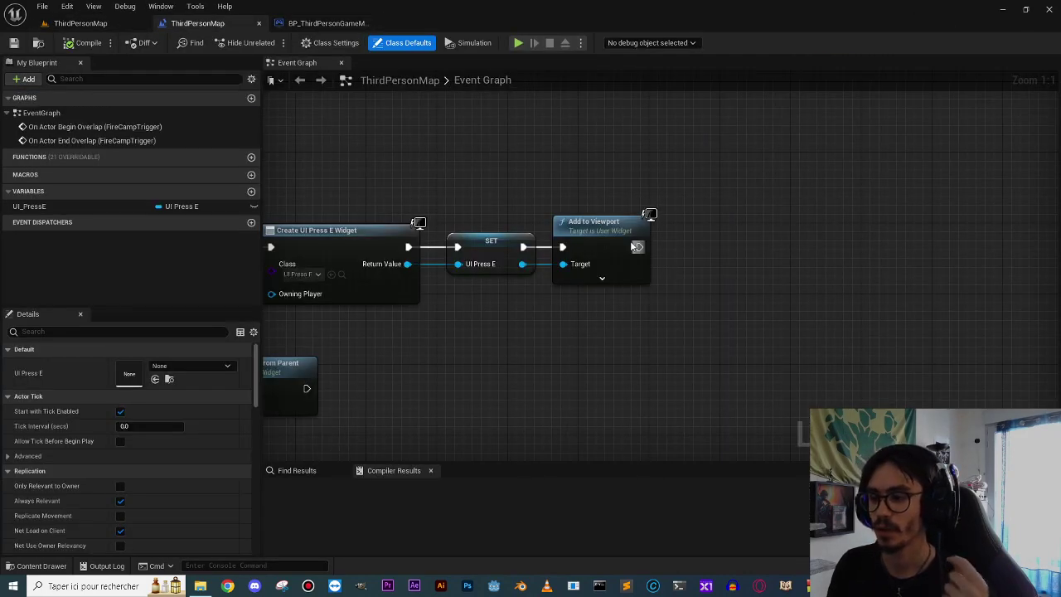
Add a Cast To BP_ThirdPersonGameMode node after Add to Viewport.
mouse_move(667, 243)
mouse_down()
mouse_move(640, 244)
mouse_move(728, 247)
mouse_up()
text(cast to thio)
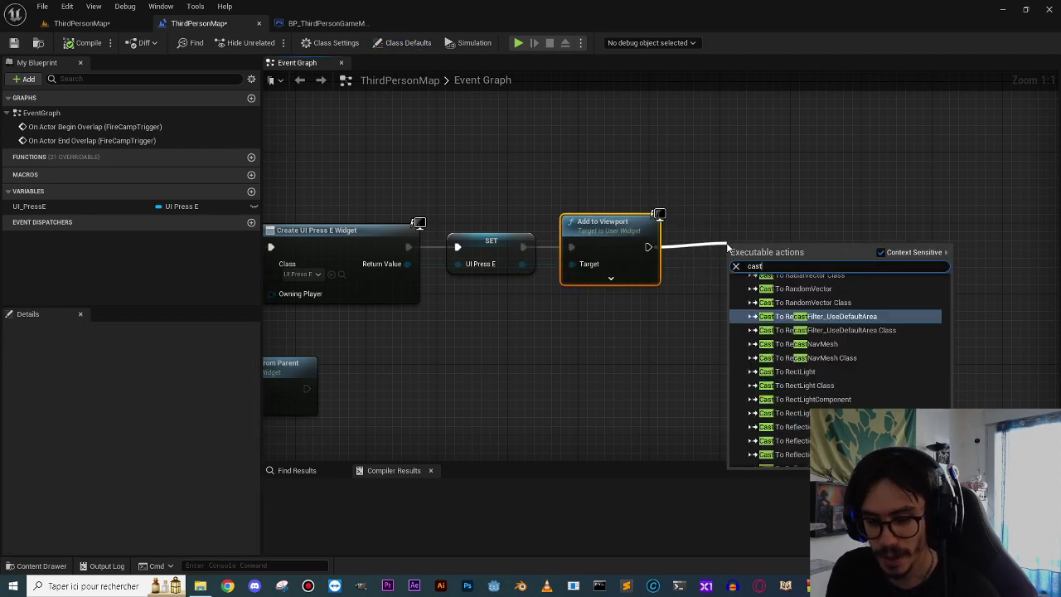
key(BackSpace)
key(BackSpace)
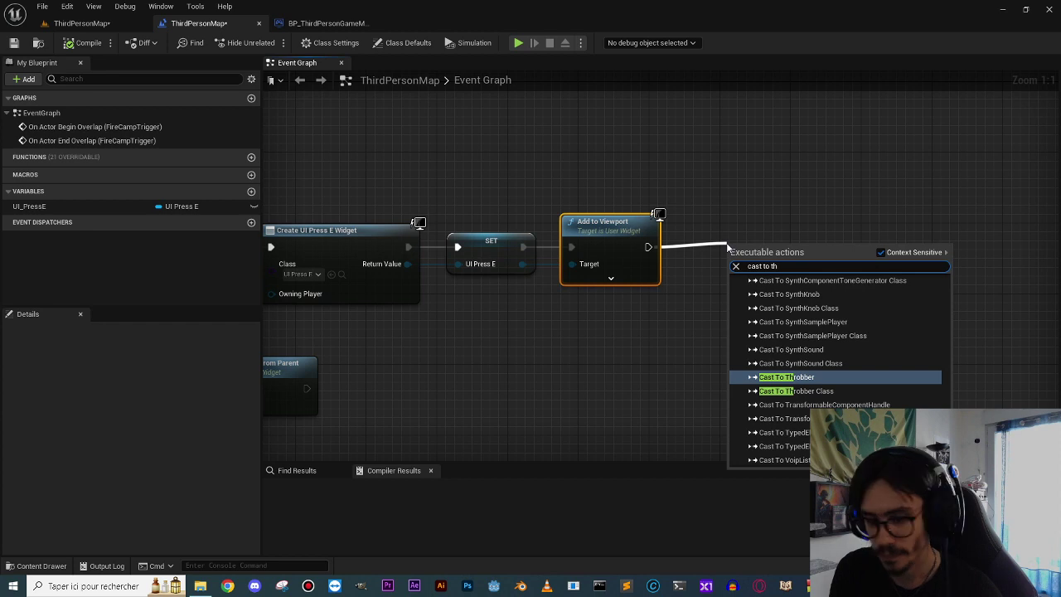
text(irdperson)
key(Return)
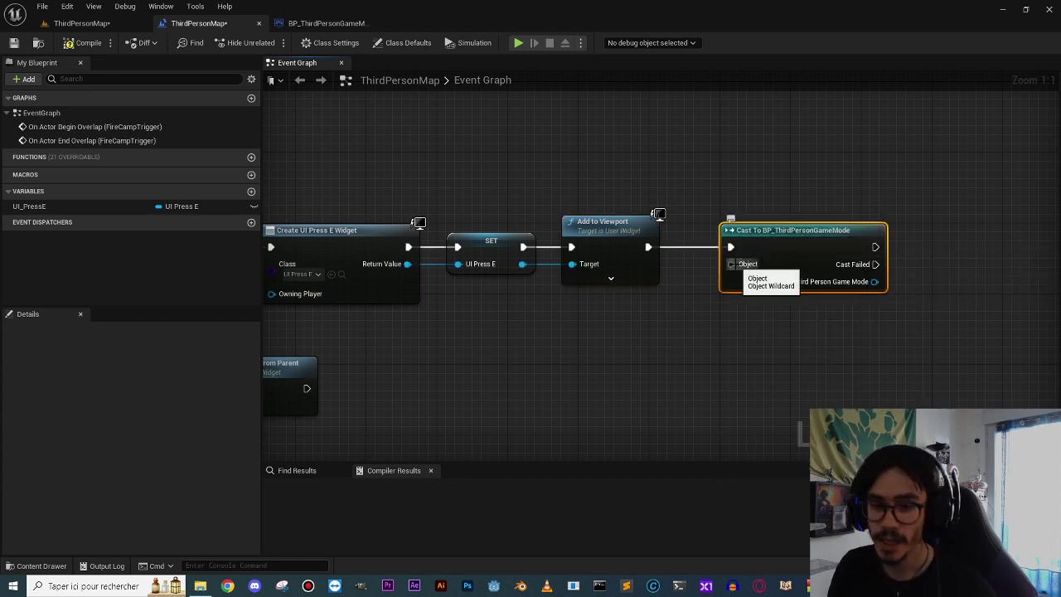
Feed a Get Game Mode node into the cast's Object input.
drag(730, 264, 652, 181)
text(get gam)
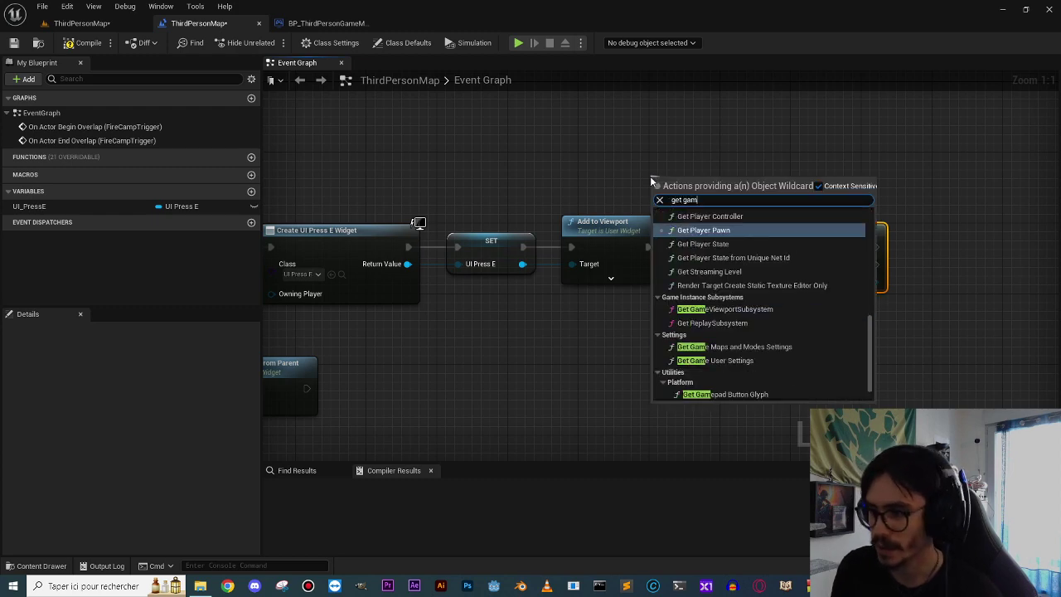
text(emod)
key(Return)
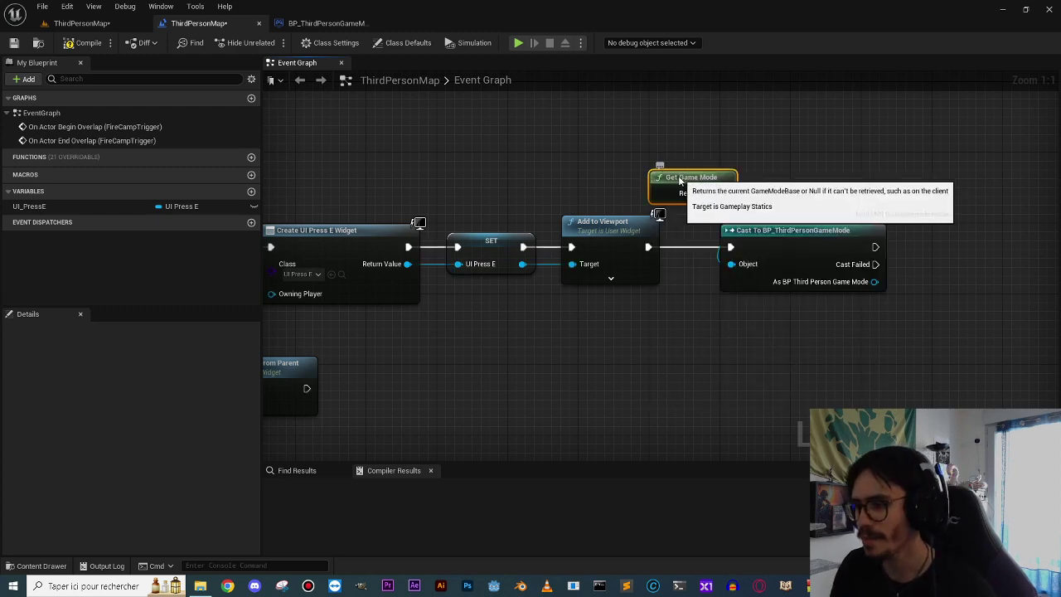
drag(680, 178, 615, 178)
right_drag(647, 177, 438, 159)
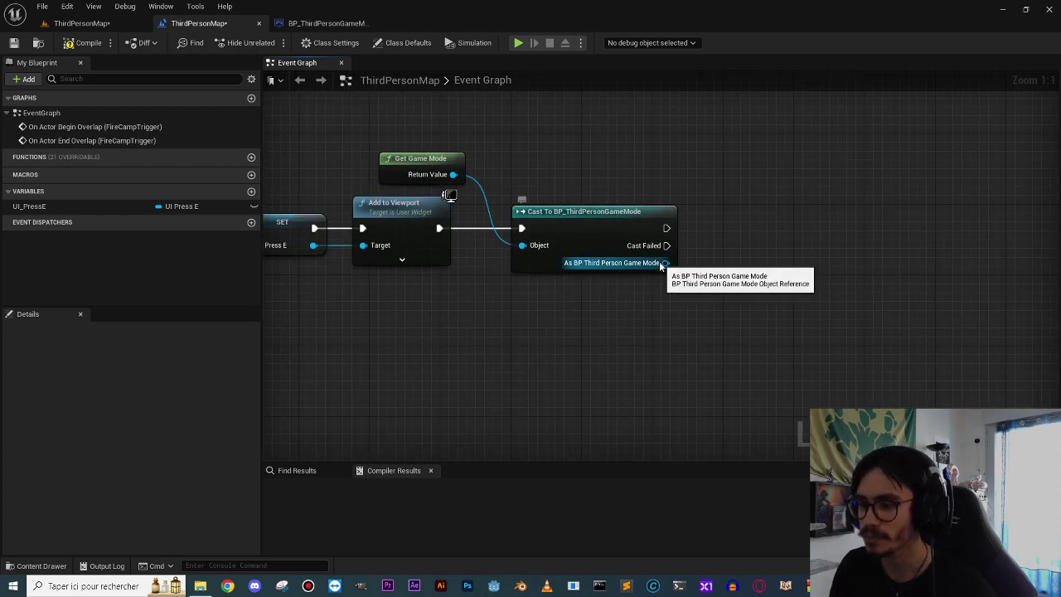
Add a SET Fire Camp Activated? node from the cast output and chain it after the cast.
mouse_move(663, 264)
mouse_down()
mouse_move(794, 244)
mouse_move(806, 305)
mouse_up()
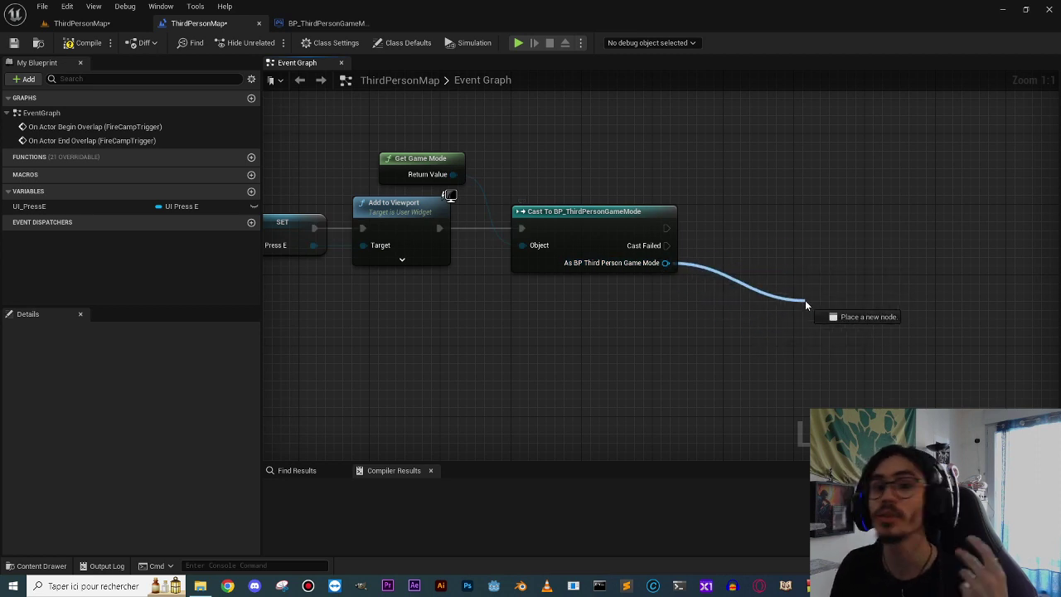
drag(805, 300, 744, 230)
text(set)
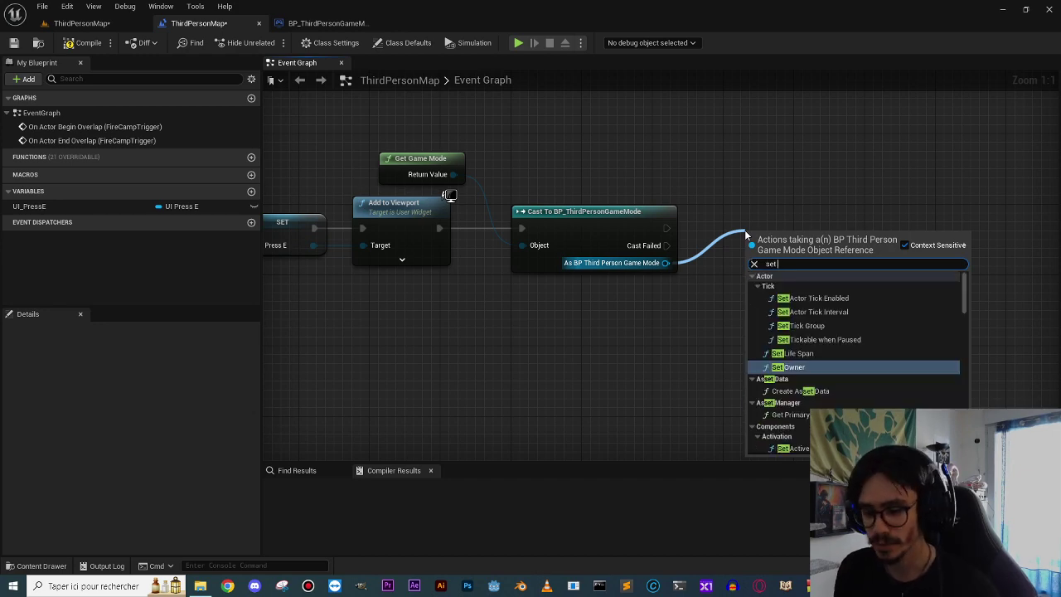
key(BackSpace)
key(BackSpace)
key(BackSpace)
text(get)
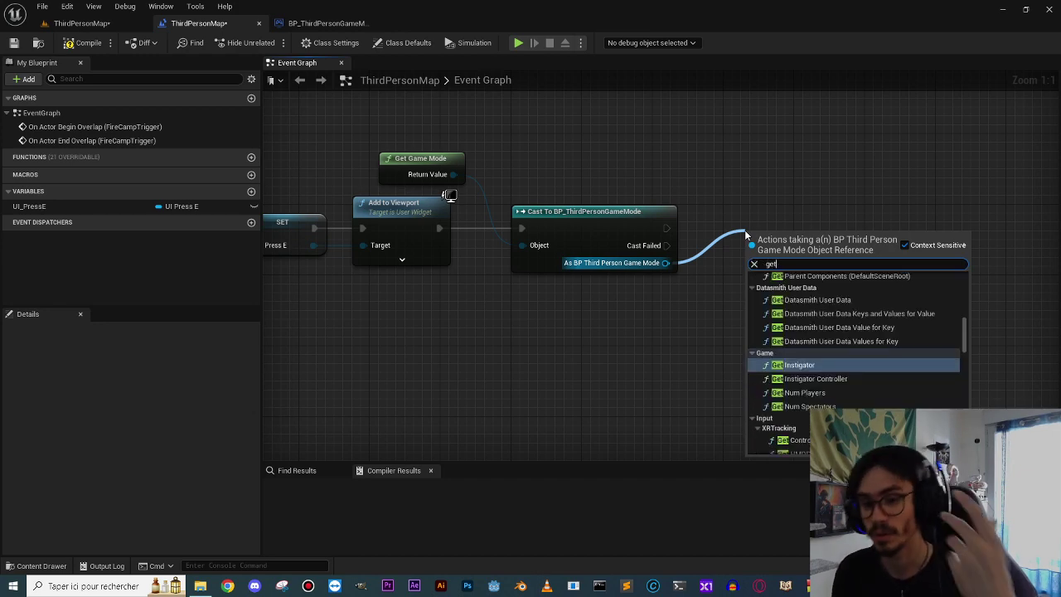
key(BackSpace)
key(BackSpace)
key(BackSpace)
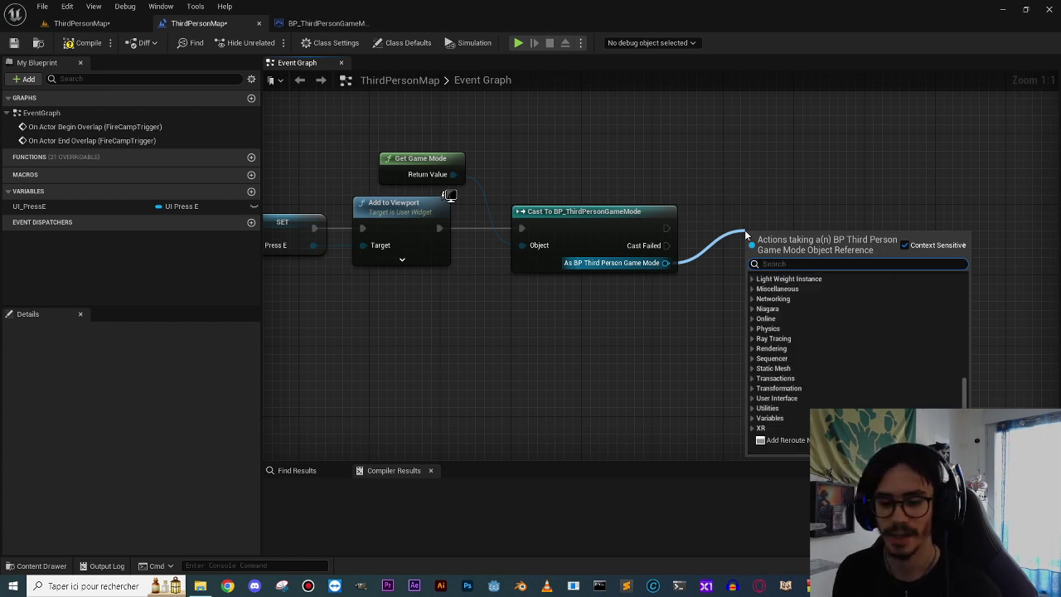
text(set)
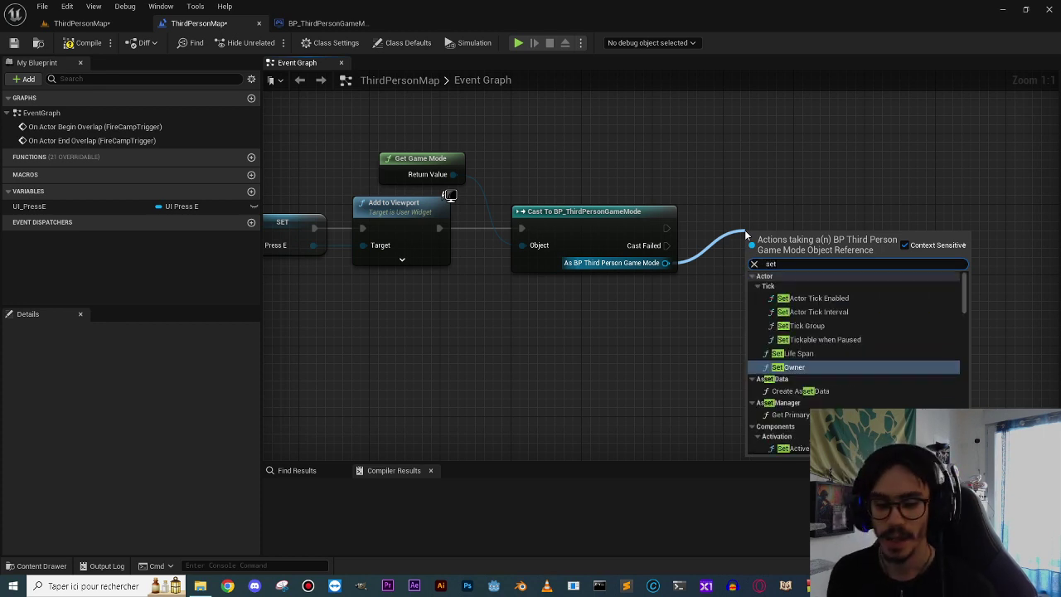
text(fire)
key(Return)
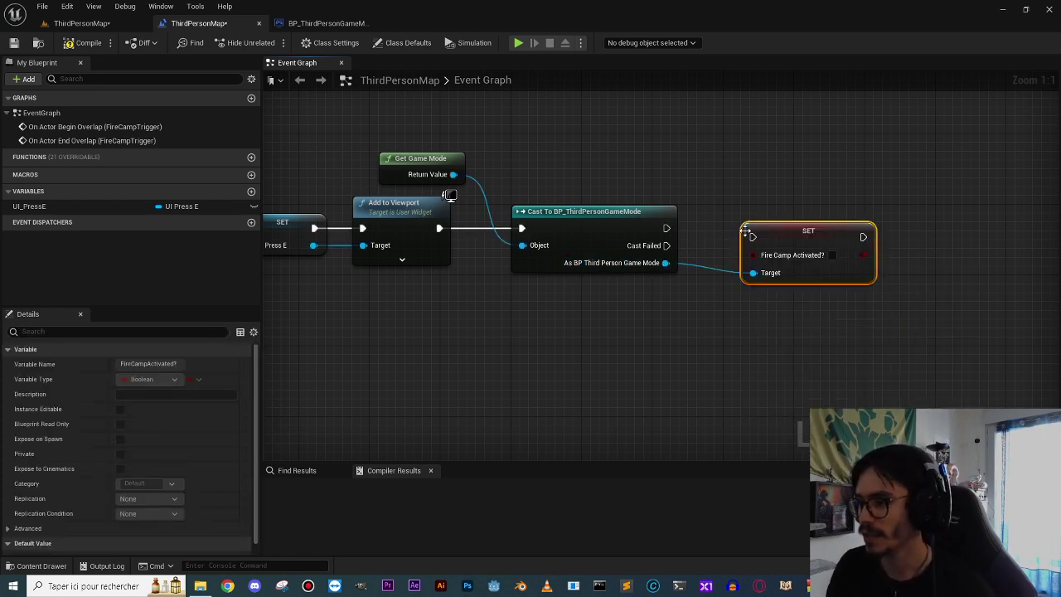
drag(744, 228, 667, 228)
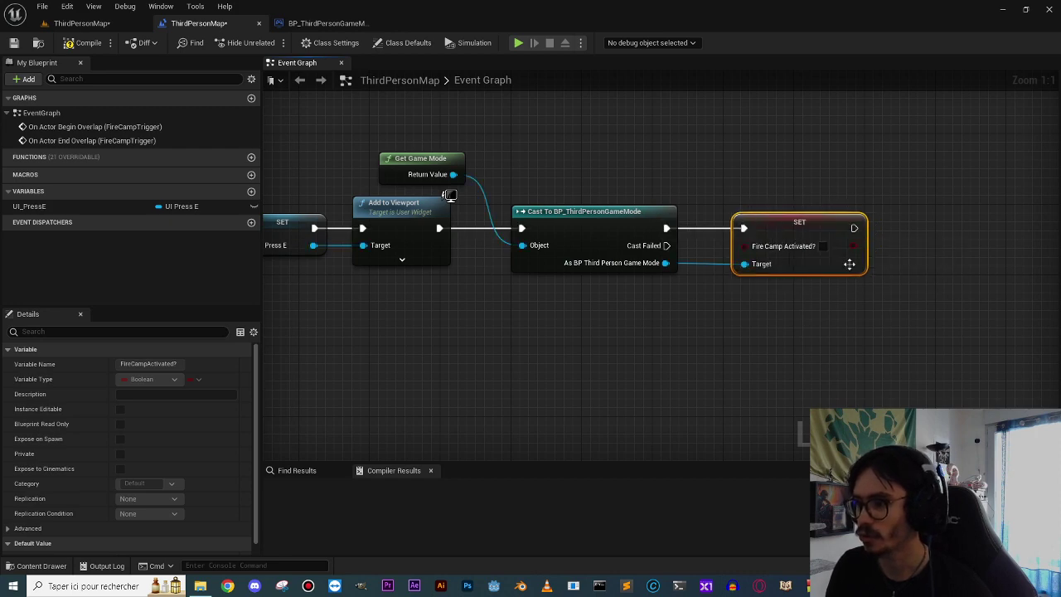
click(720, 331)
right_drag(616, 320, 881, 314)
Select the new nodes on the left and the SET Fire Camp Activated? node.
scroll(881, 314, down, 5)
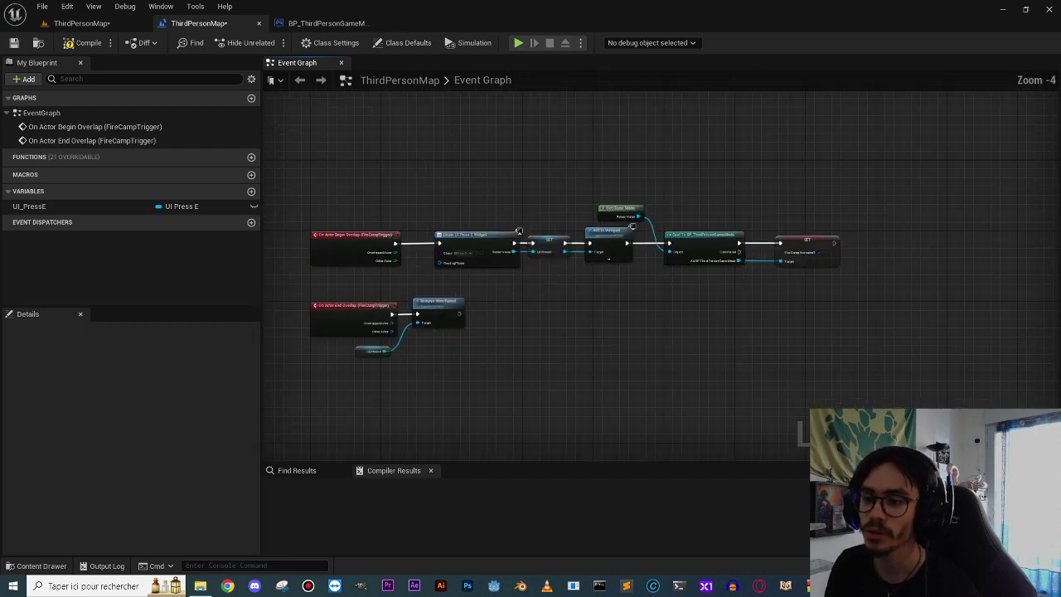
drag(386, 210, 646, 282)
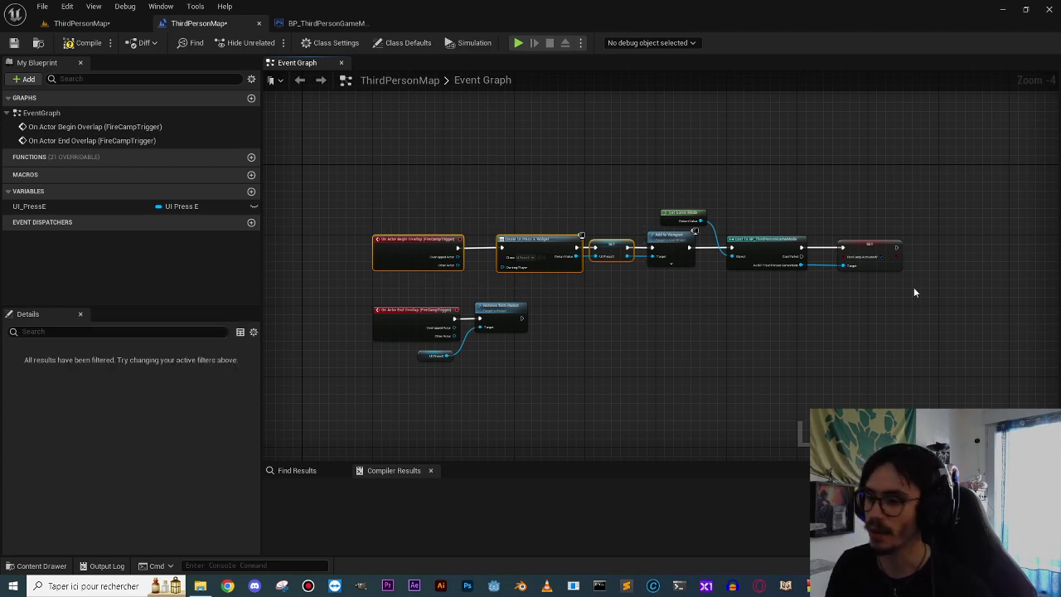
scroll(873, 296, up, 5)
right_drag(873, 296, 730, 332)
drag(657, 318, 744, 216)
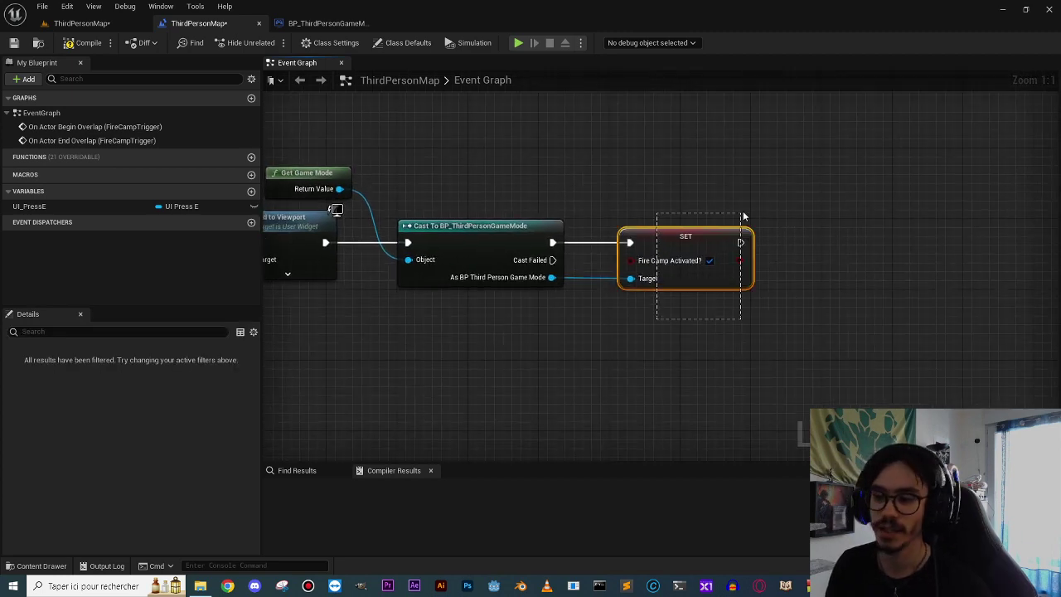
scroll(505, 363, down, 5)
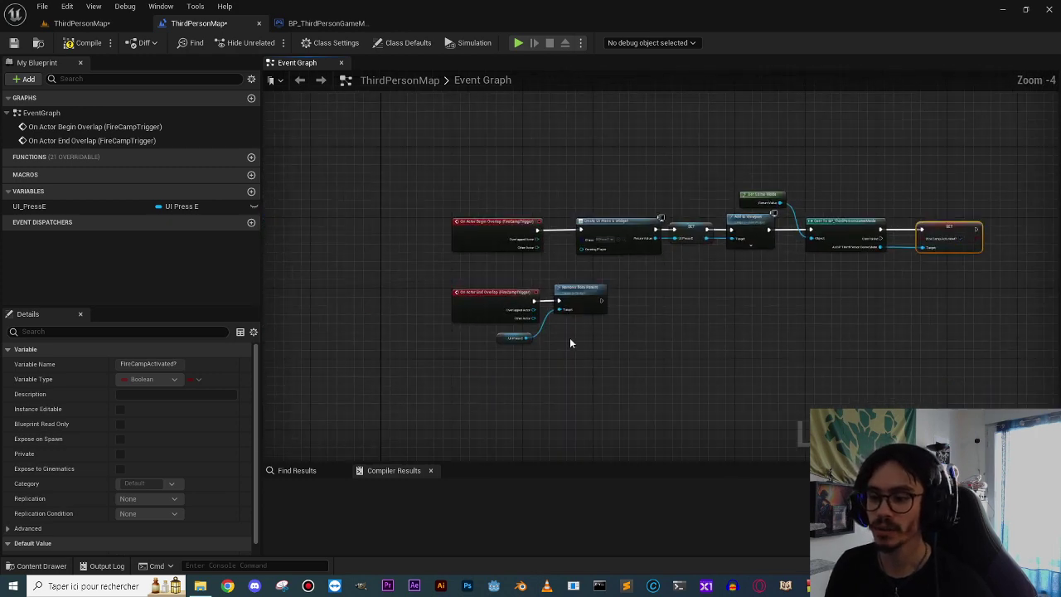
scroll(569, 339, up, 5)
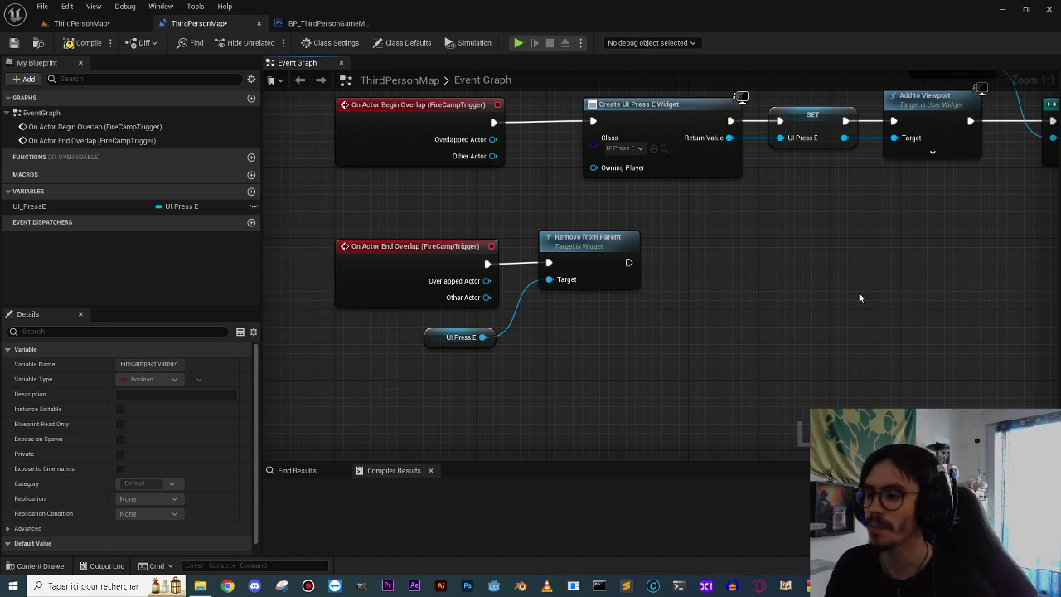
Copy the Cast To and SET nodes and place them after Remove from Parent.
mouse_move(844, 178)
right_down()
mouse_move(413, 185)
mouse_move(773, 282)
right_up()
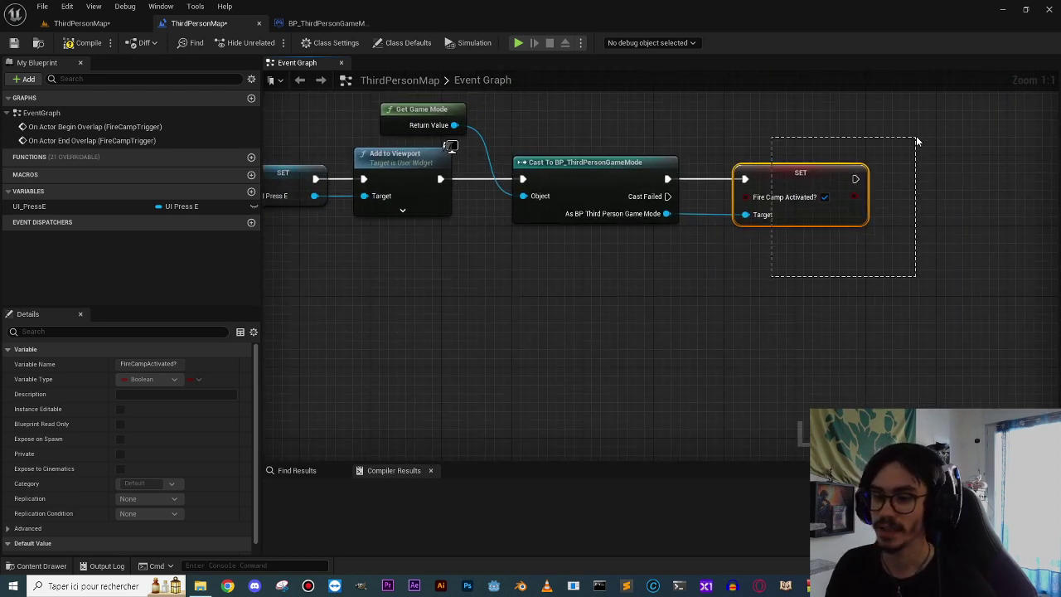
right_drag(870, 187, 915, 214)
drag(583, 150, 898, 302)
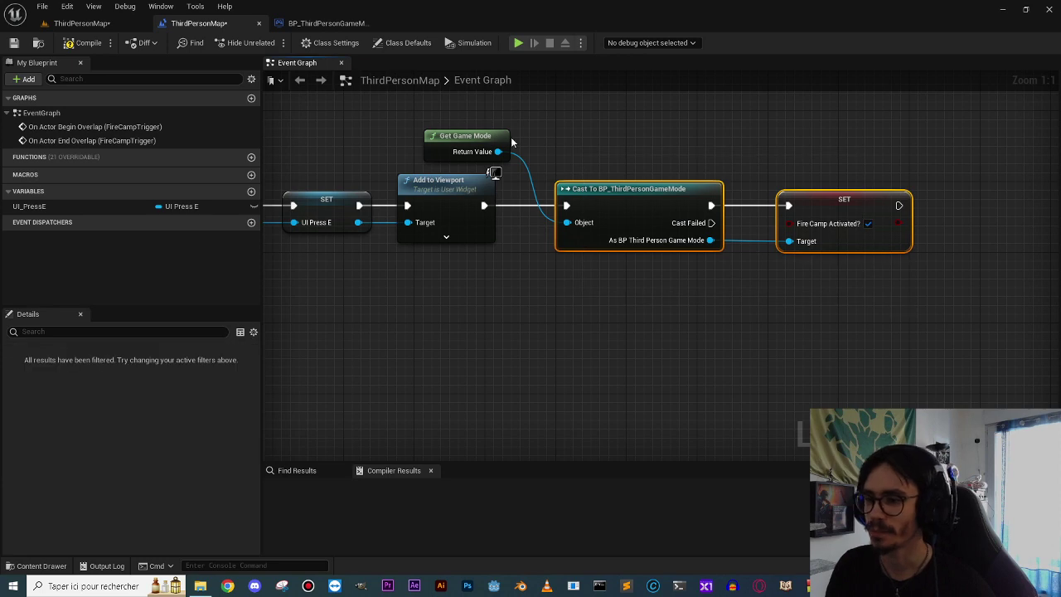
right_drag(501, 241, 579, 255)
drag(979, 121, 496, 282)
Connect Remove from Parent to the copied cast node, then fit all nodes in view.
drag(567, 267, 603, 276)
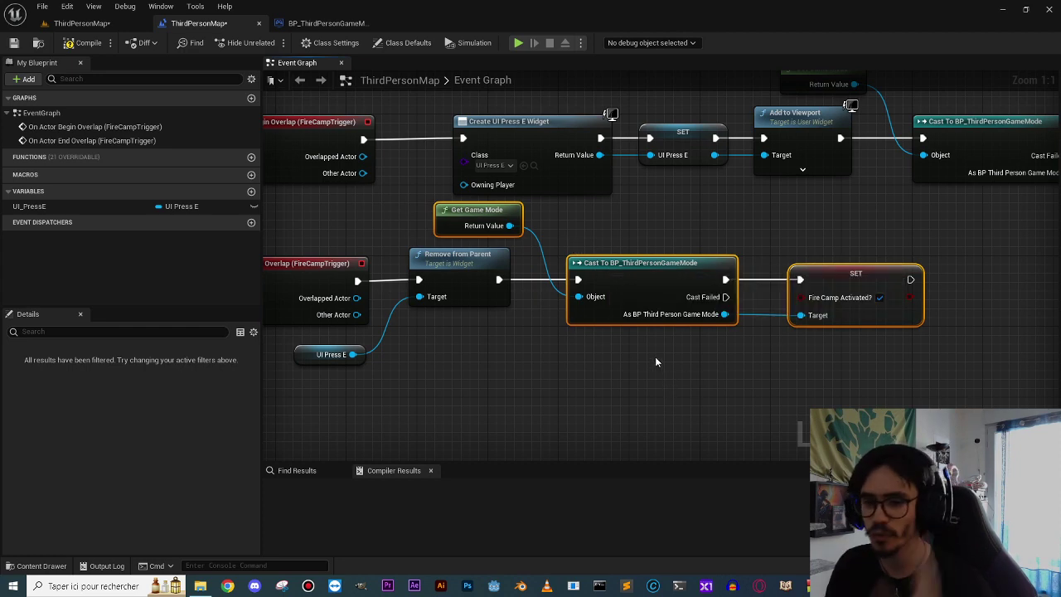
click(676, 375)
right_drag(677, 375, 571, 373)
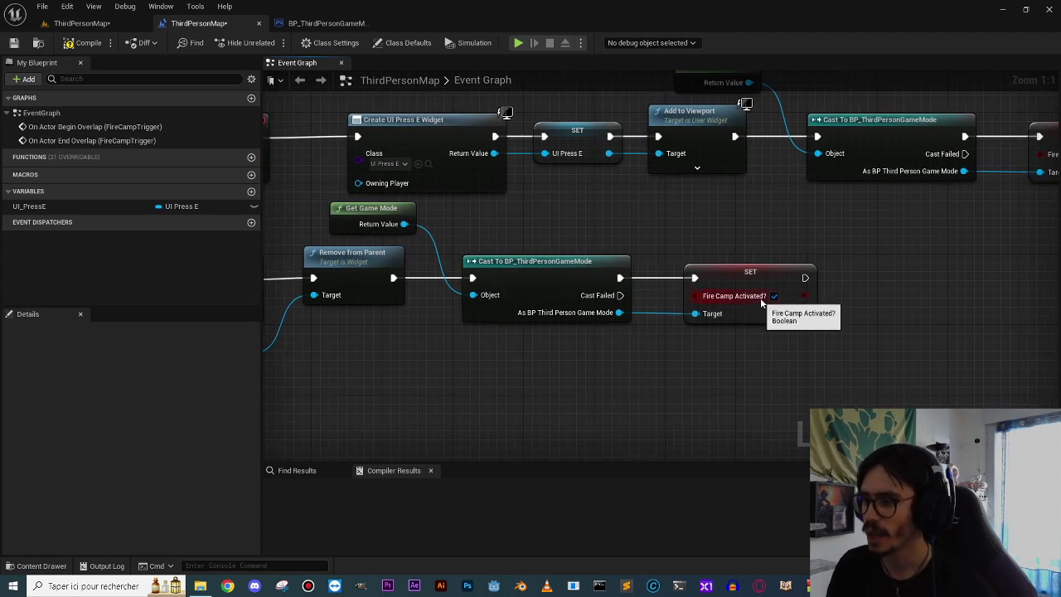
scroll(697, 364, down, 4)
scroll(651, 327, up, 1)
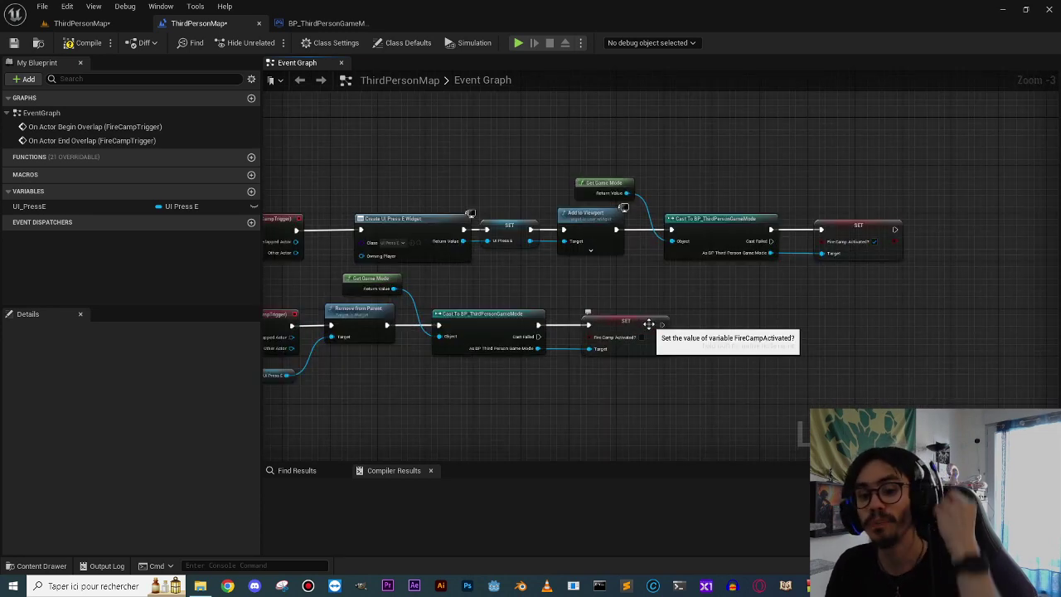
key(Home)
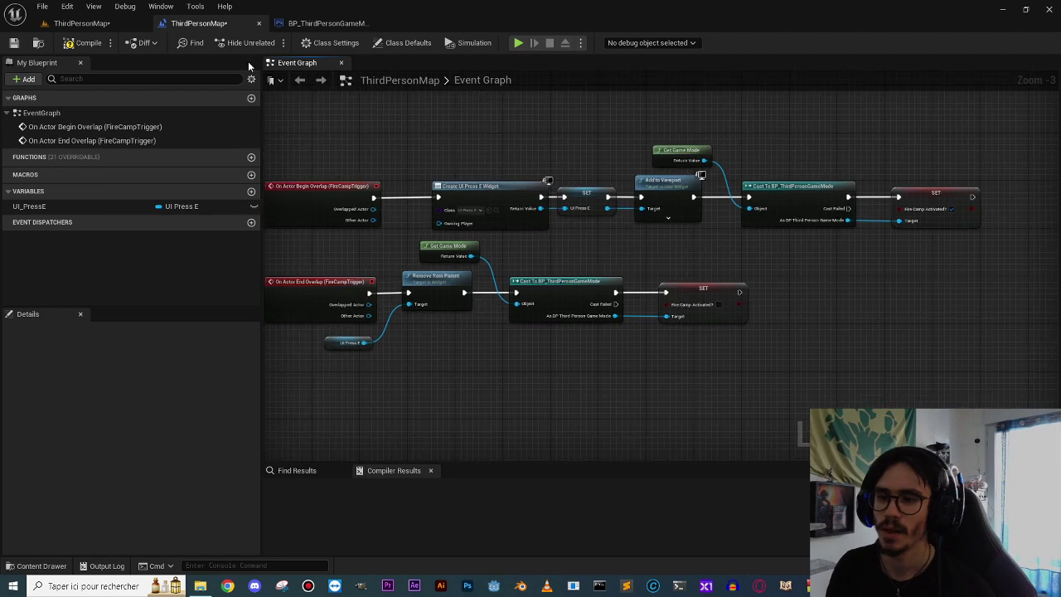
Compile the level Blueprint and add an E keyboard event via the 'event key E' search.
click(85, 46)
click(13, 42)
right_drag(1037, 281, 607, 260)
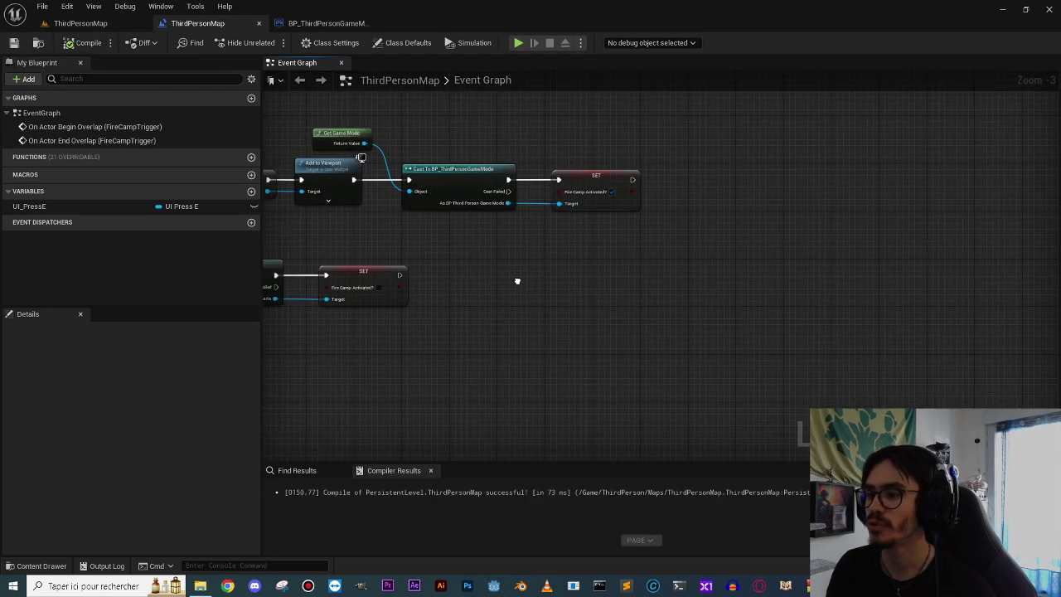
right_click(642, 247)
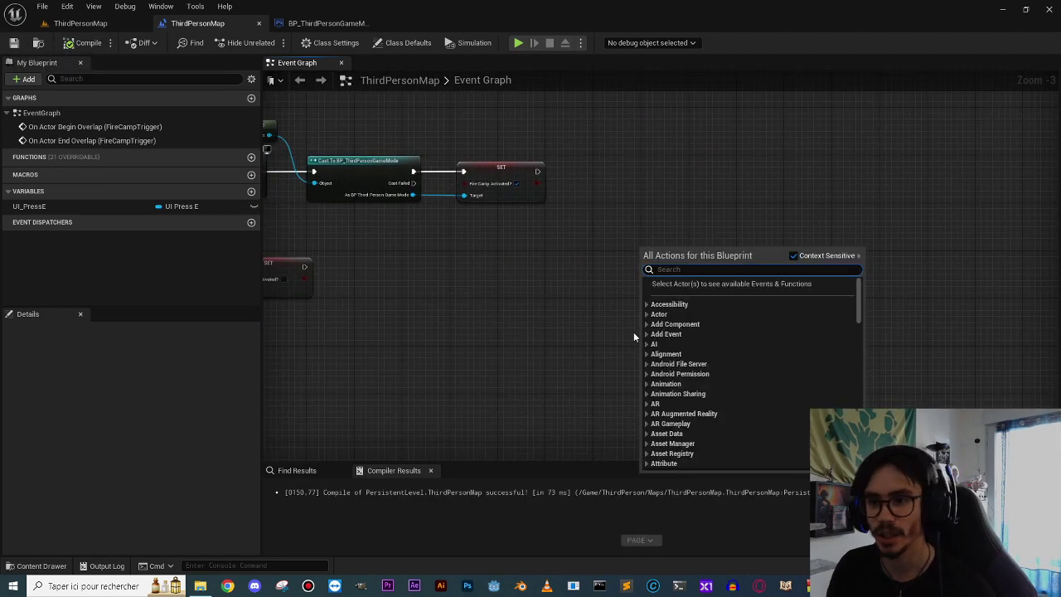
text(event)
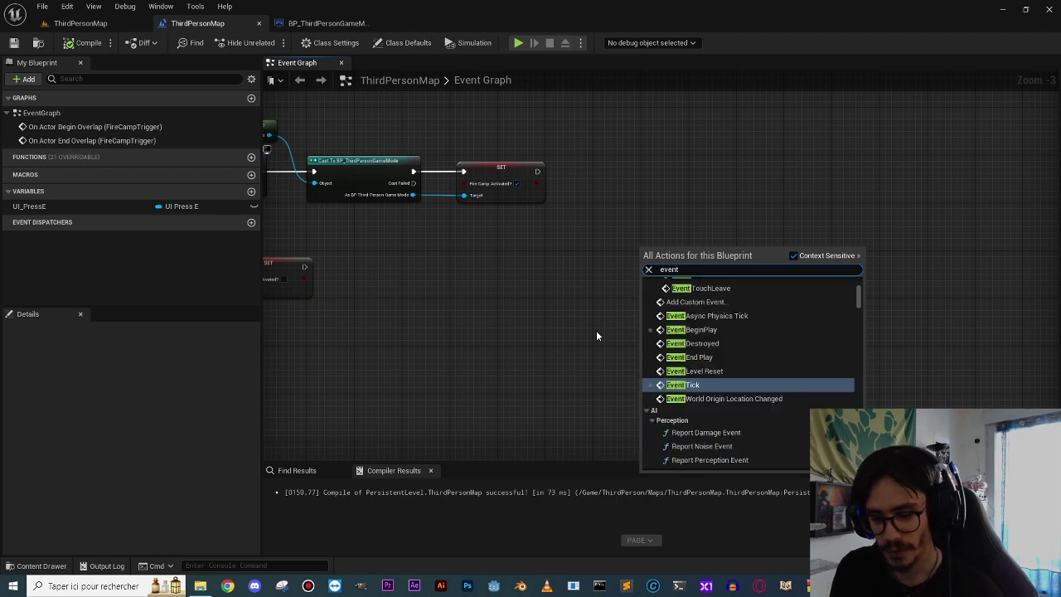
text( key E)
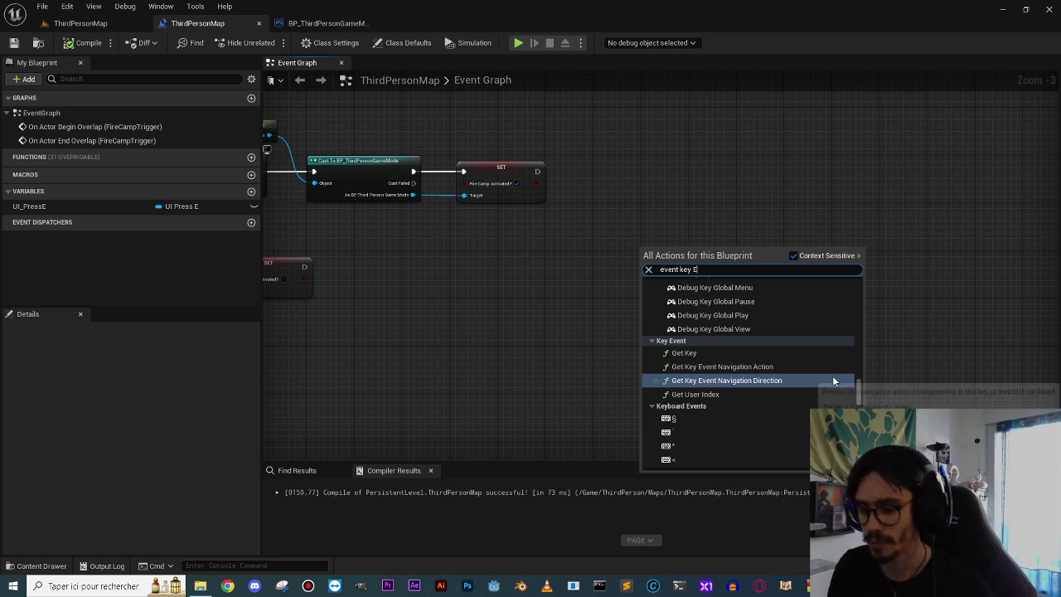
scroll(741, 389, down, 2)
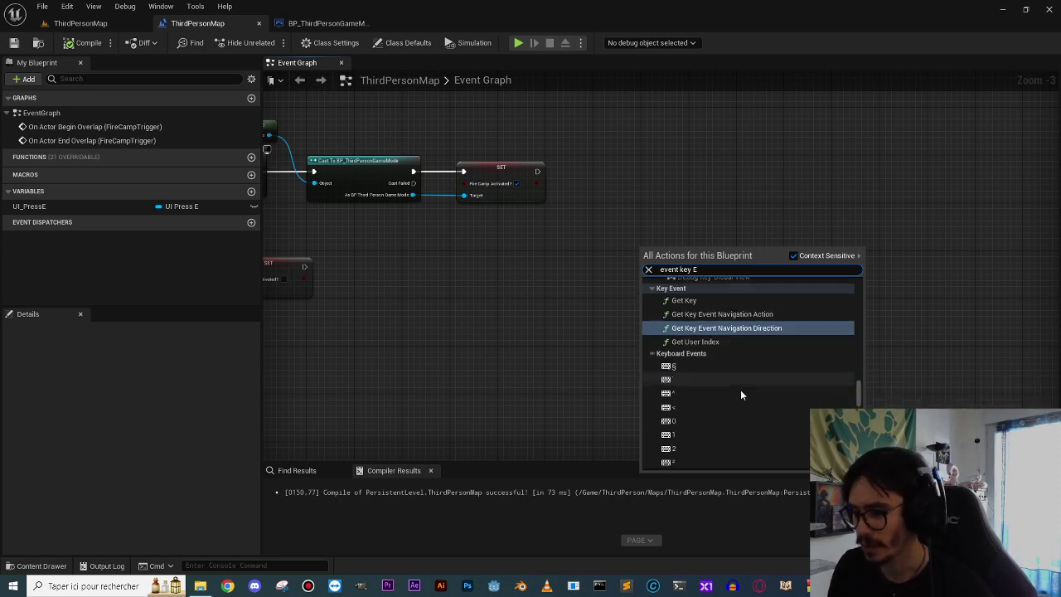
scroll(706, 398, down, 2)
scroll(711, 383, down, 3)
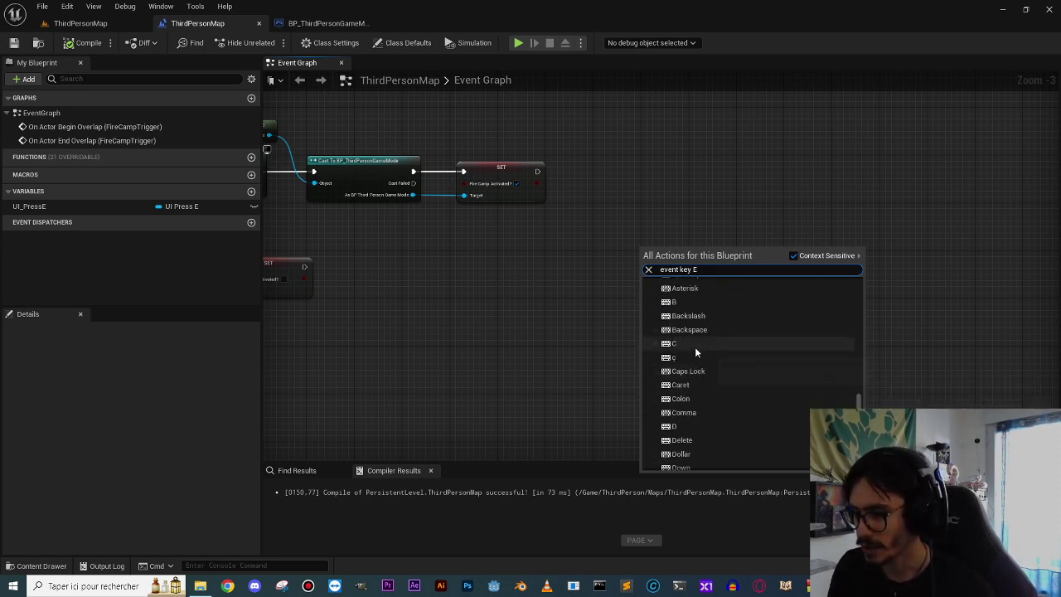
scroll(694, 346, down, 5)
click(675, 410)
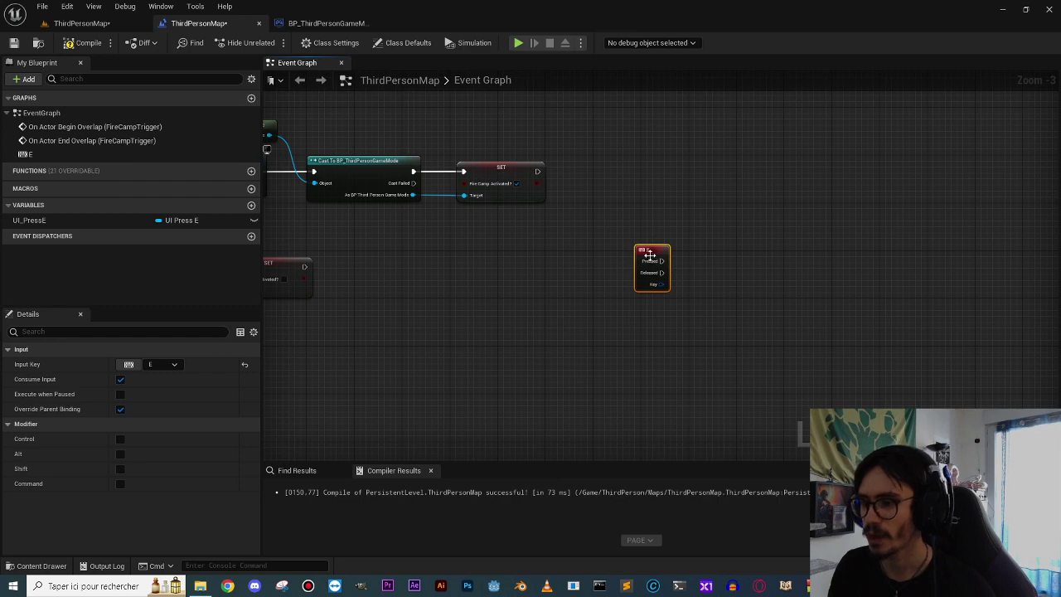
scroll(650, 255, up, 3)
Try wiring from the E event's Pressed output, then return to the ThirdPersonMap 3D view.
drag(606, 272, 829, 272)
drag(608, 291, 659, 379)
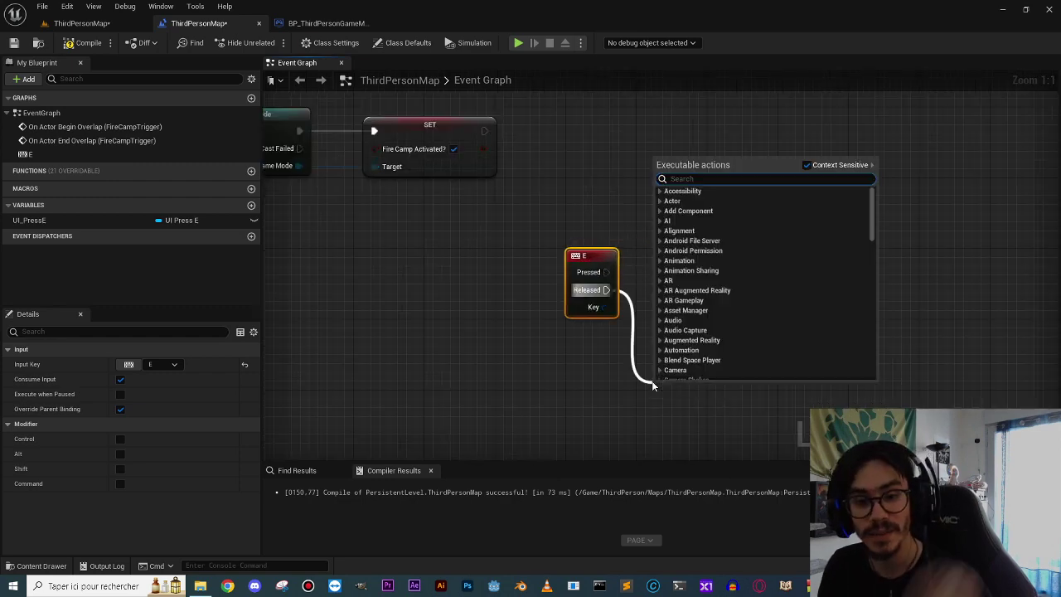
click(617, 411)
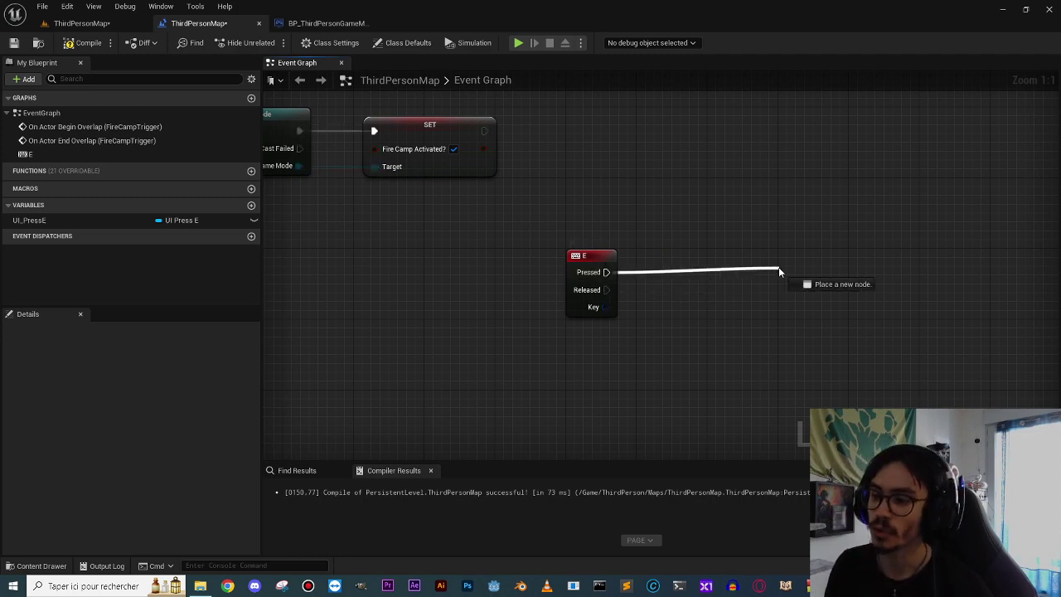
drag(609, 272, 673, 311)
right_drag(393, 352, 717, 390)
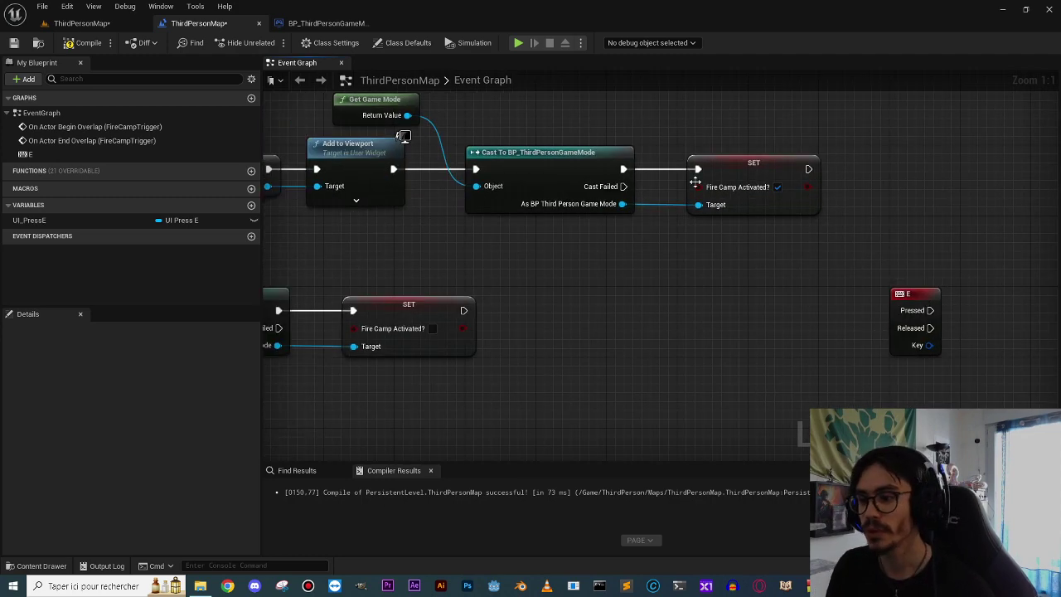
mouse_move(449, 230)
right_down()
mouse_move(544, 251)
mouse_move(468, 245)
right_up()
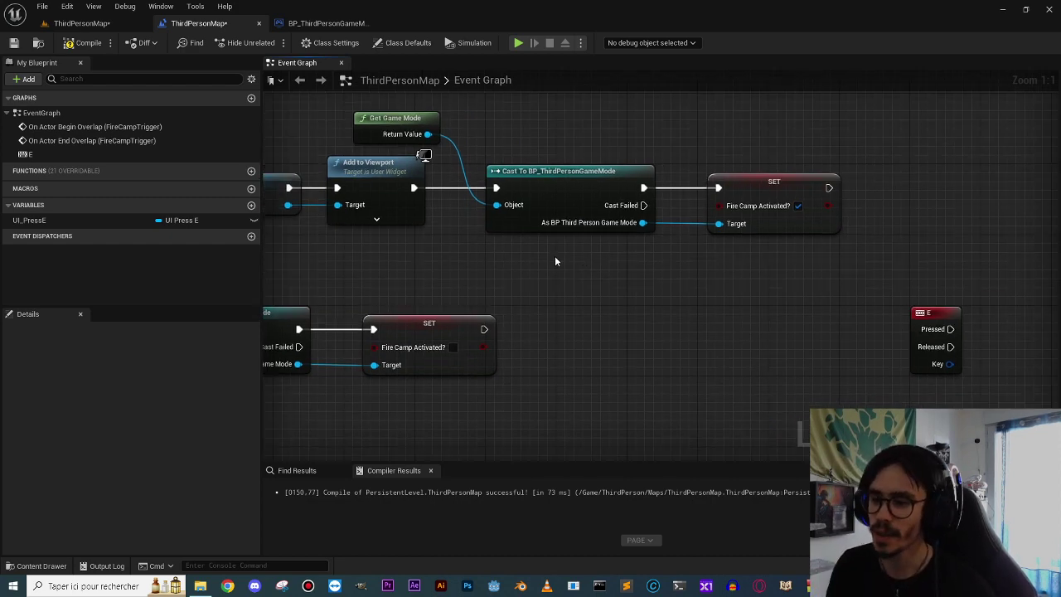
right_drag(554, 255, 323, 301)
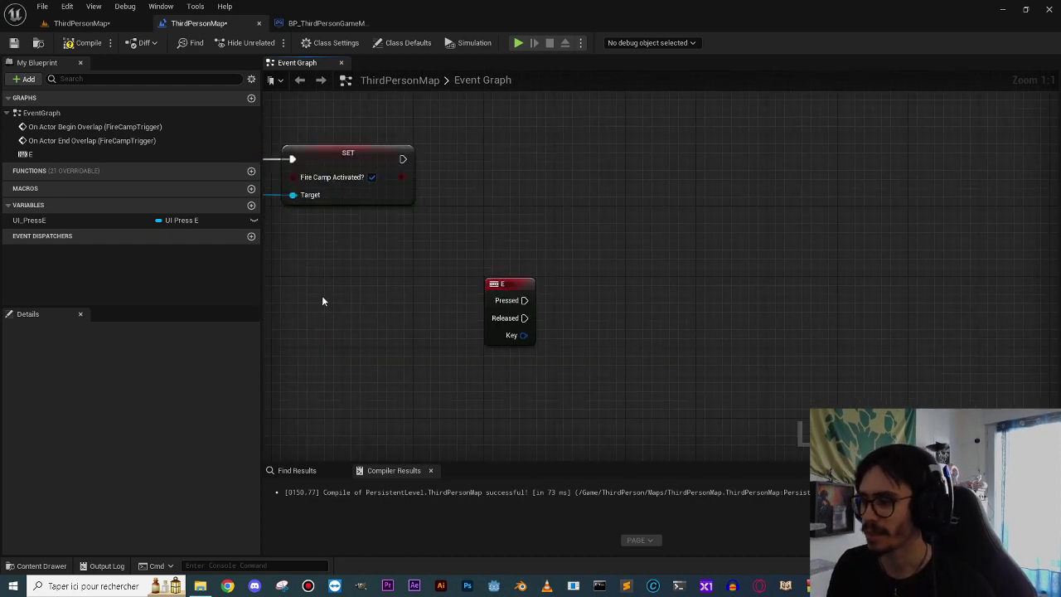
click(92, 26)
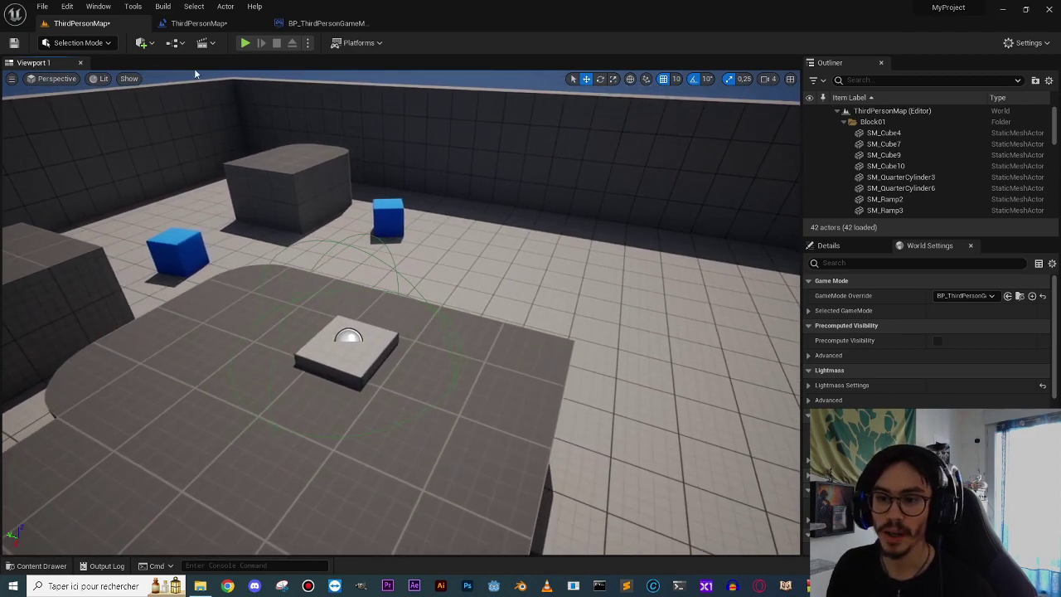
Place a Camera Actor beside the fire camp platform and rename it FireCampCam.
click(143, 43)
text(c)
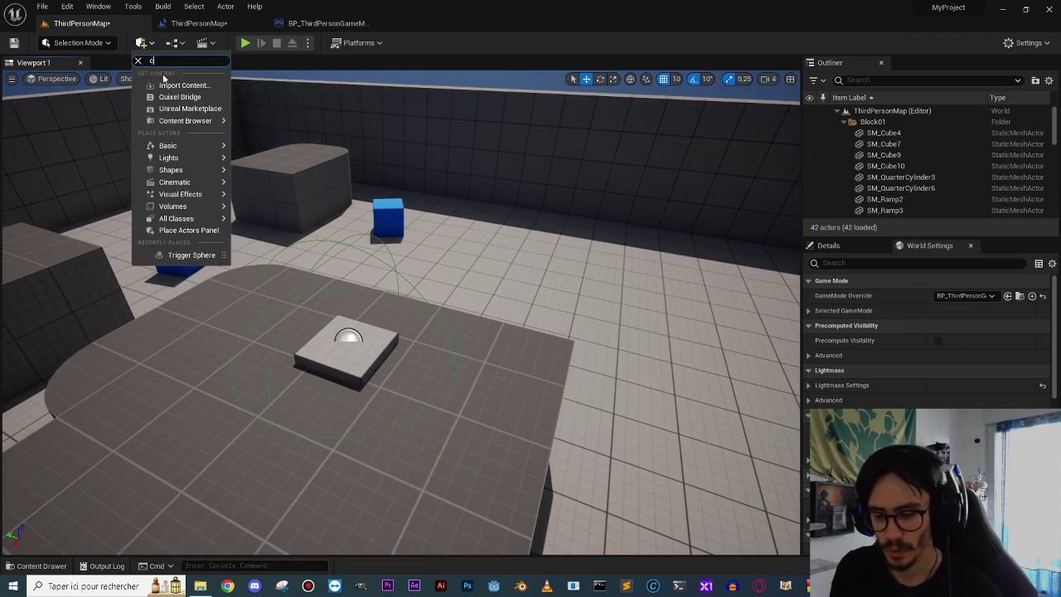
text(amera)
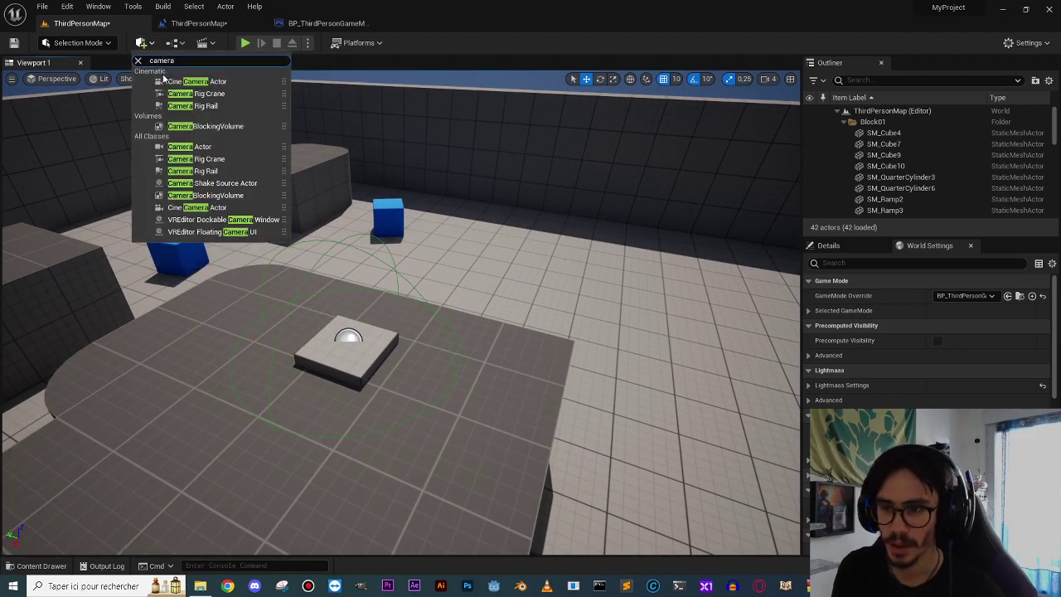
text( acto)
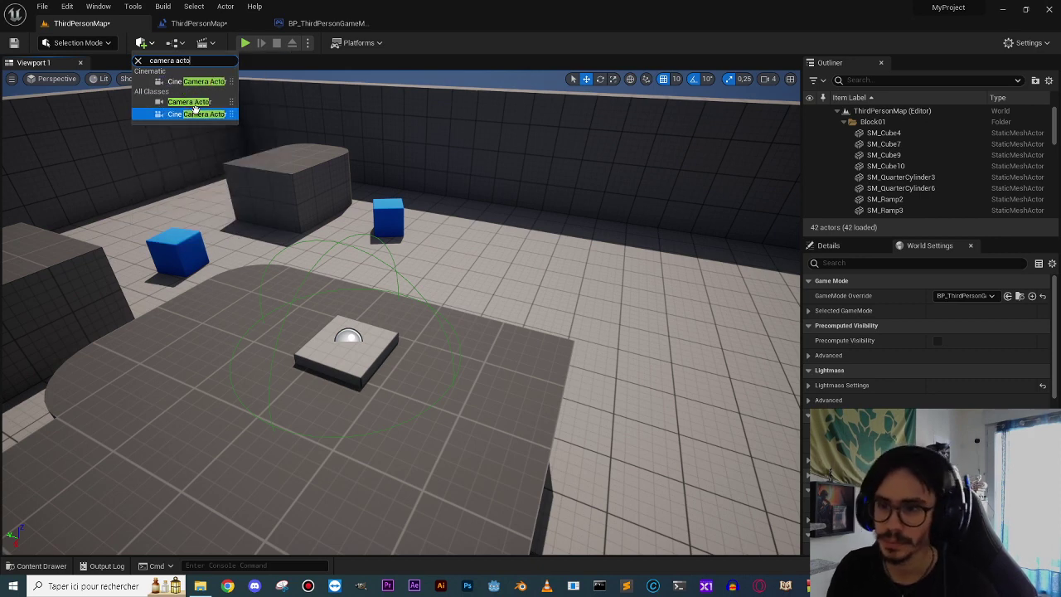
drag(189, 101, 468, 319)
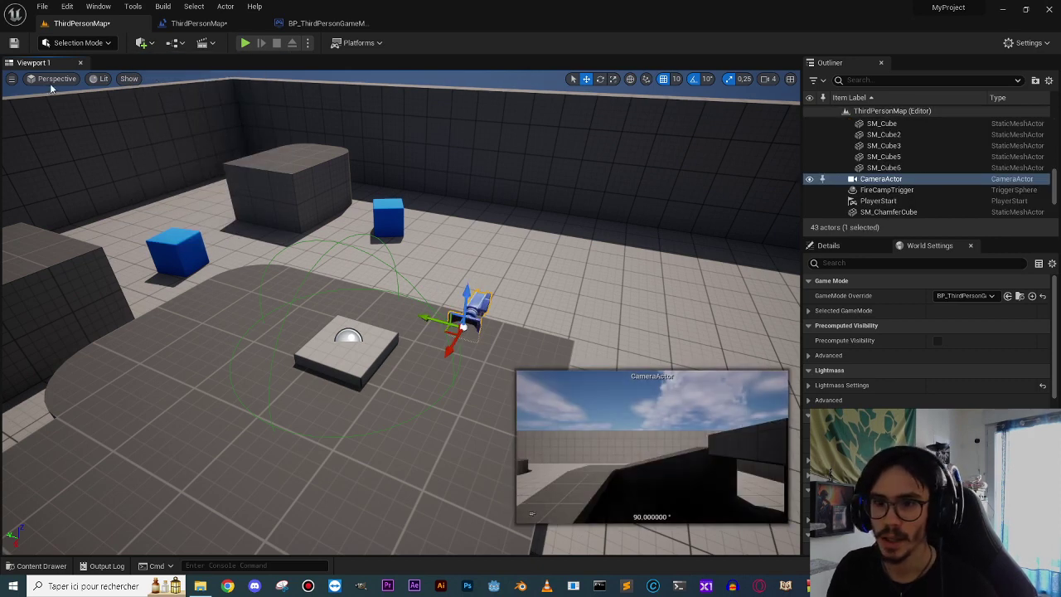
click(891, 181)
click(892, 181)
text(FireCampCa)
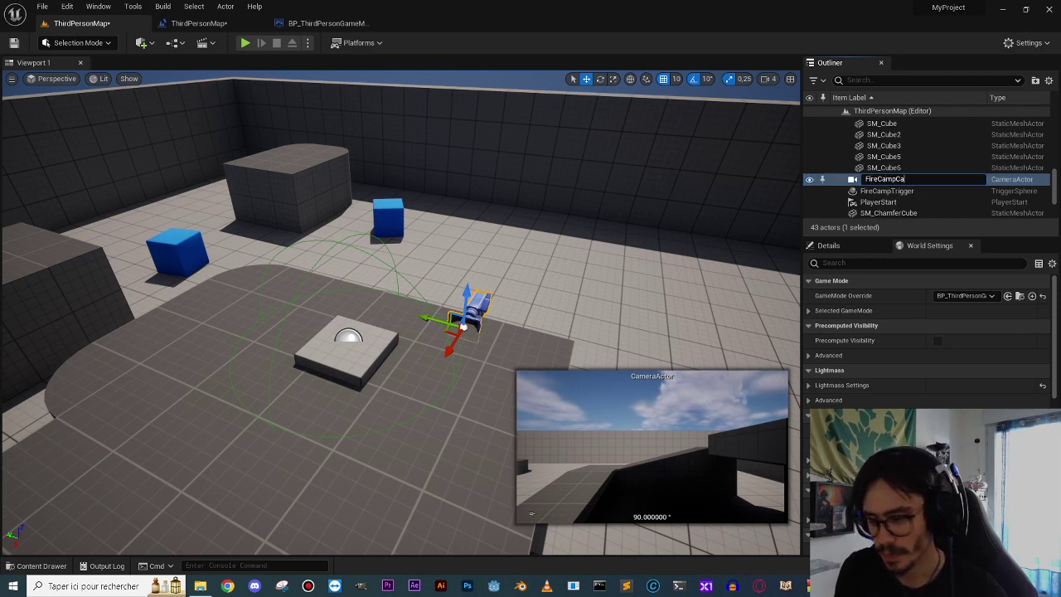
text(m)
key(Return)
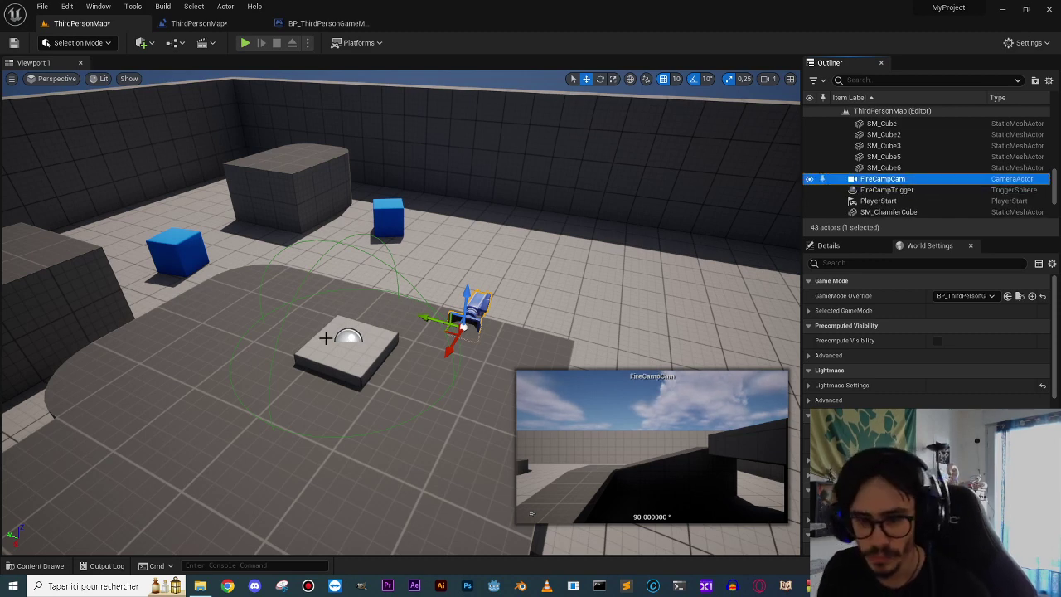
Pilot FireCampCam to aim it at the fire camp platform, then eject and frame it.
click(51, 79)
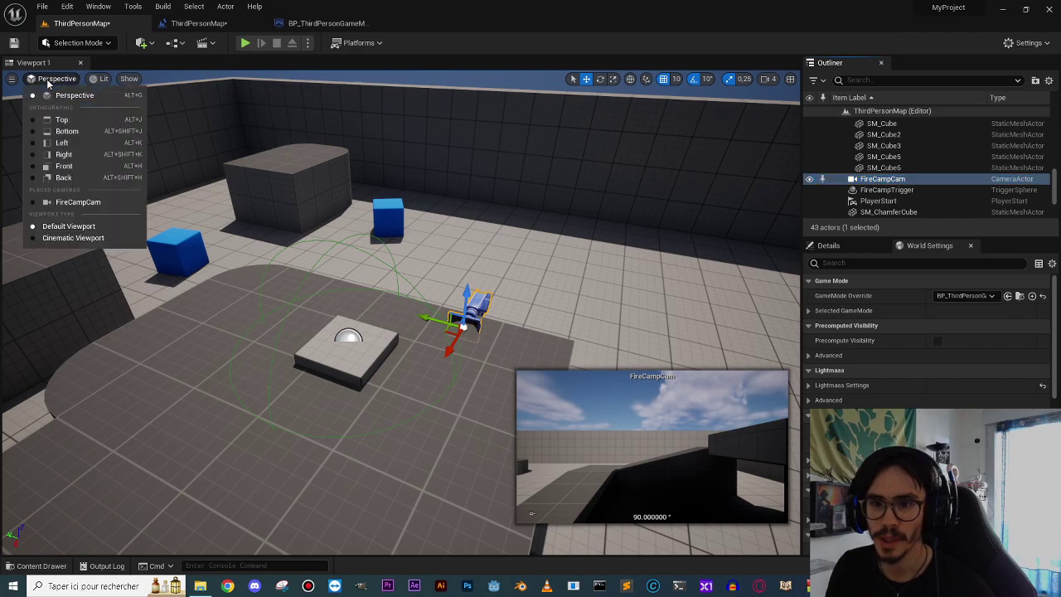
click(74, 203)
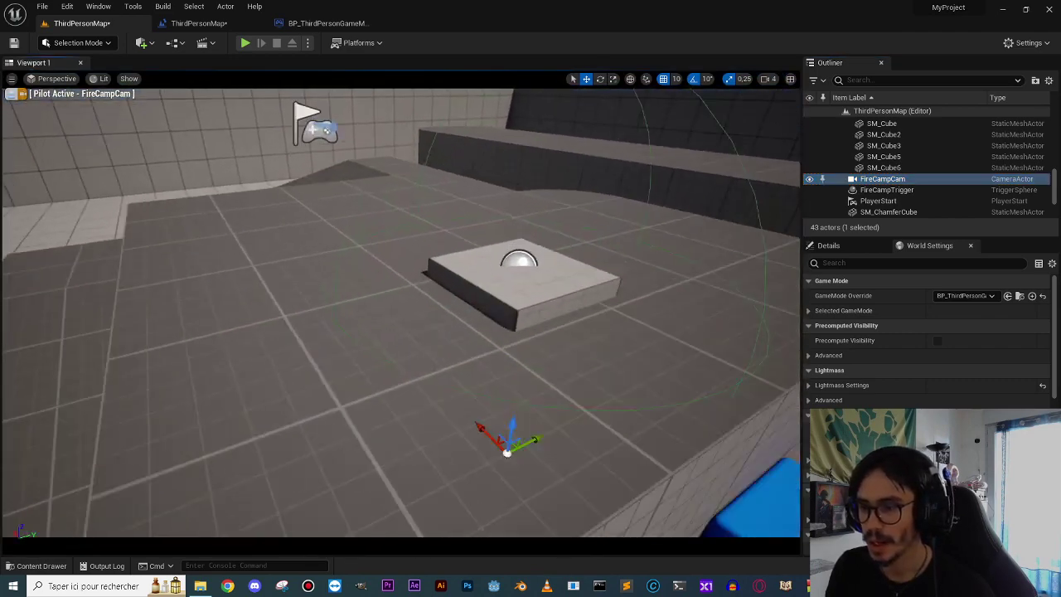
right_drag(402, 313, 401, 274)
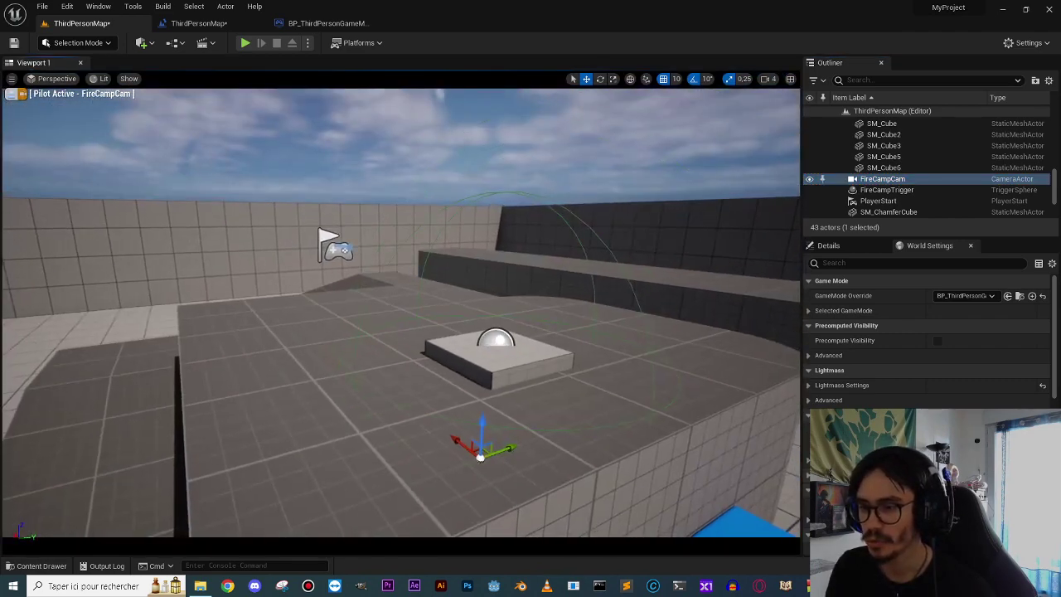
click(9, 96)
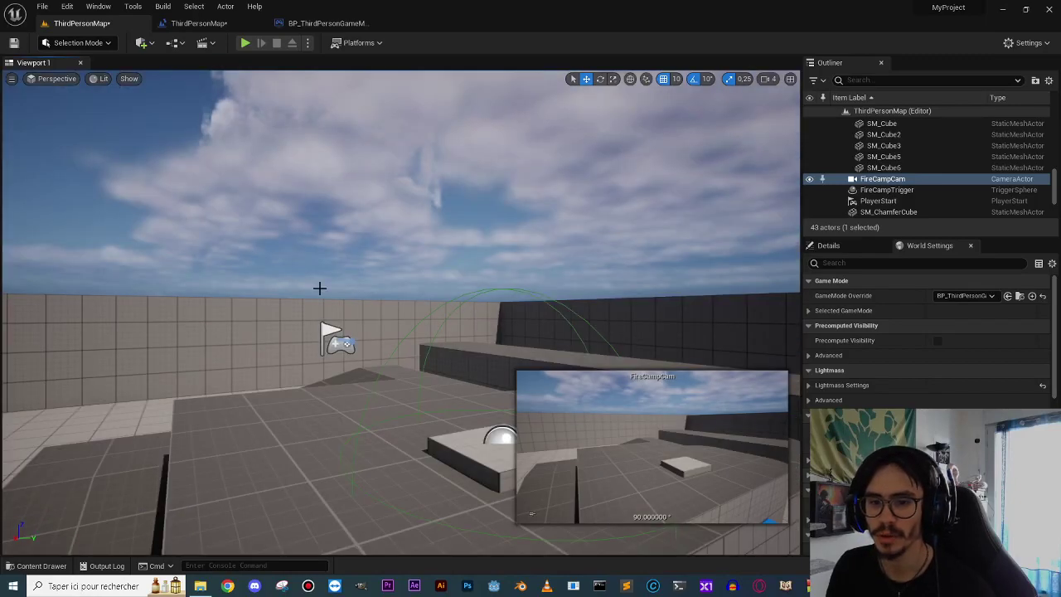
key(f)
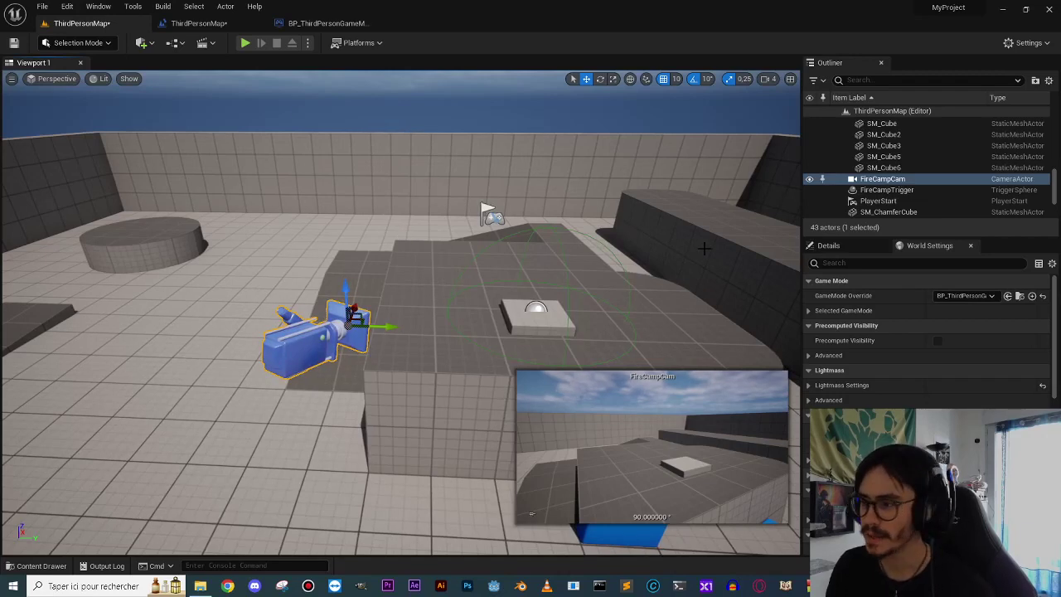
click(873, 180)
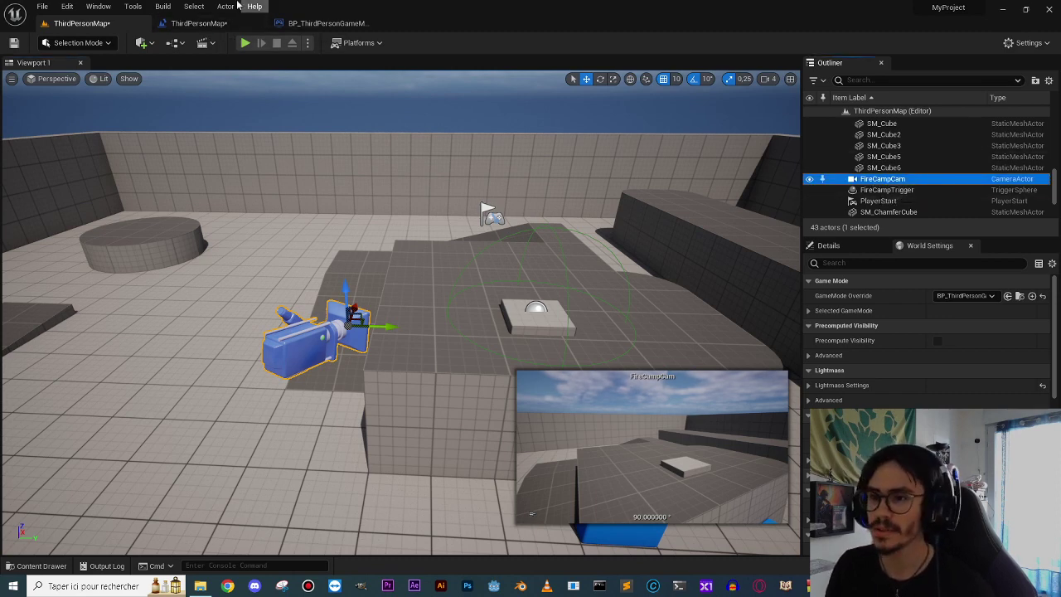
click(198, 23)
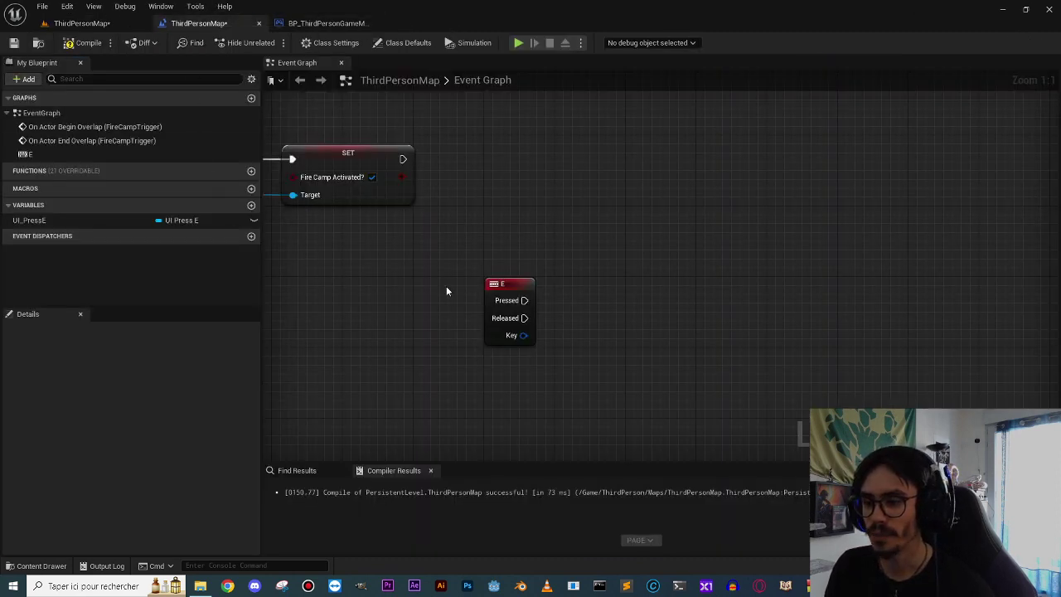
Create a FireCampCam reference node and place it beneath the E key event.
right_drag(512, 409, 442, 293)
right_click(447, 286)
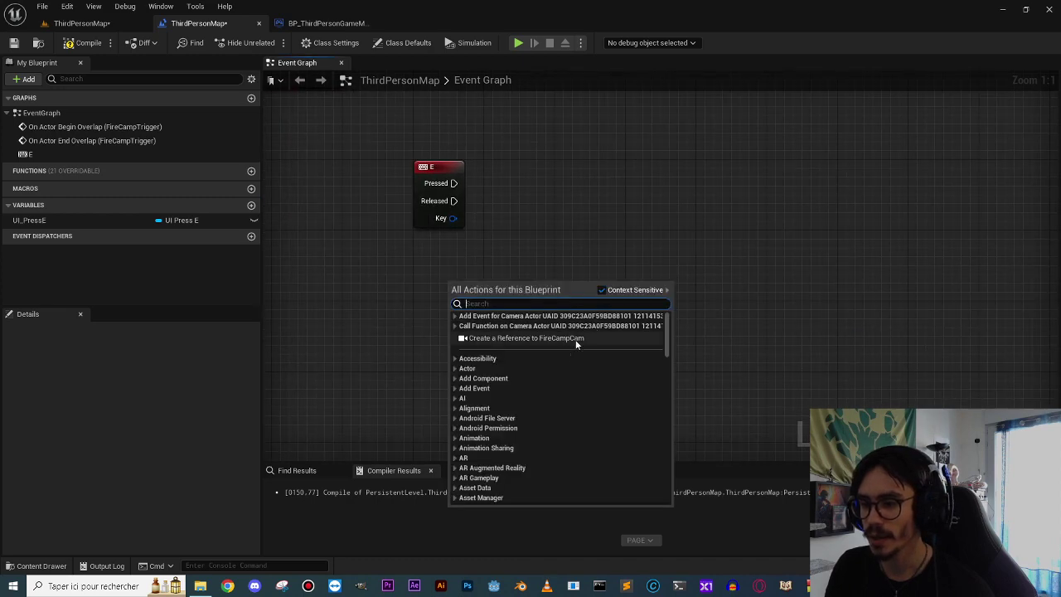
click(557, 339)
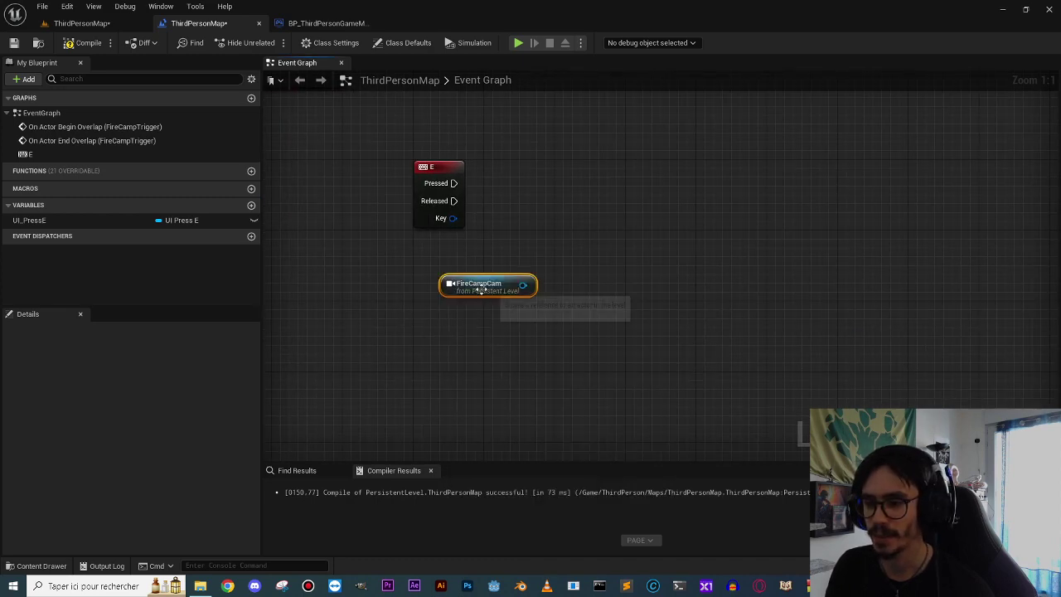
drag(481, 288, 388, 299)
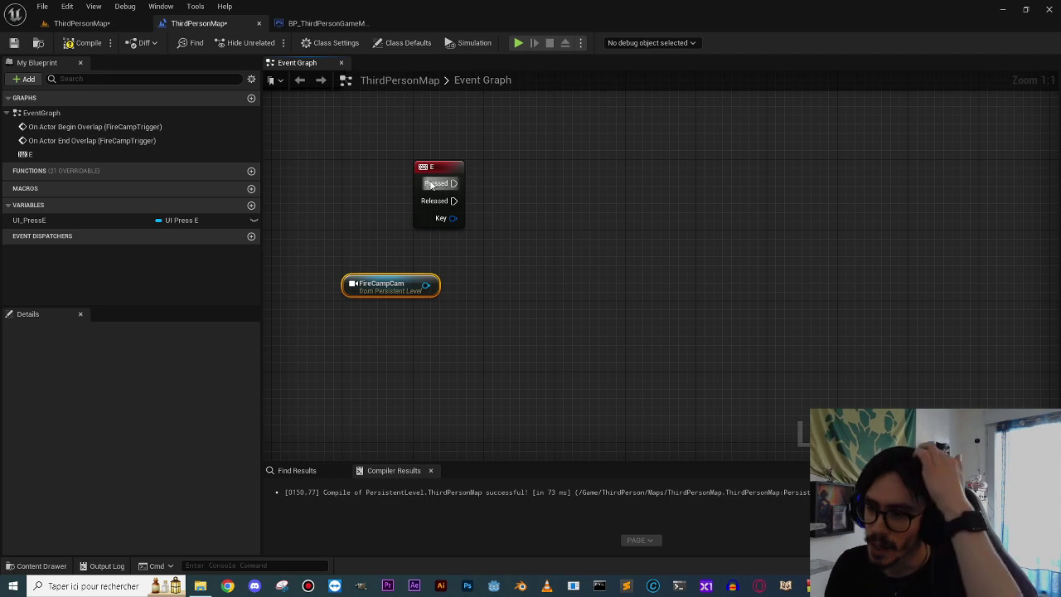
drag(346, 149, 514, 270)
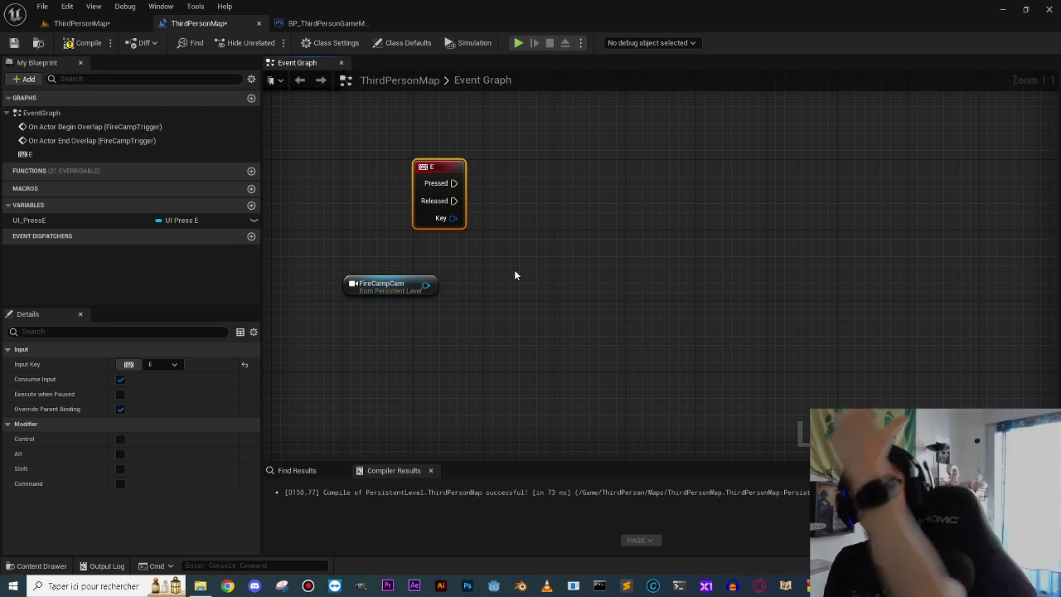
drag(453, 184, 583, 189)
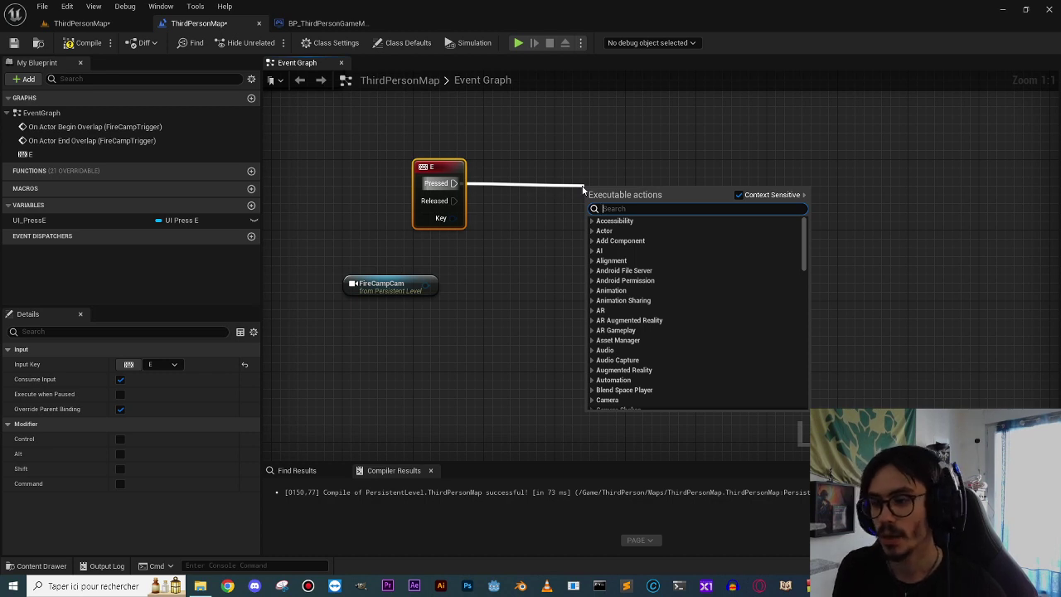
With Context Sensitive off, add Set View Target with Blend from E's Pressed pin.
text(set t)
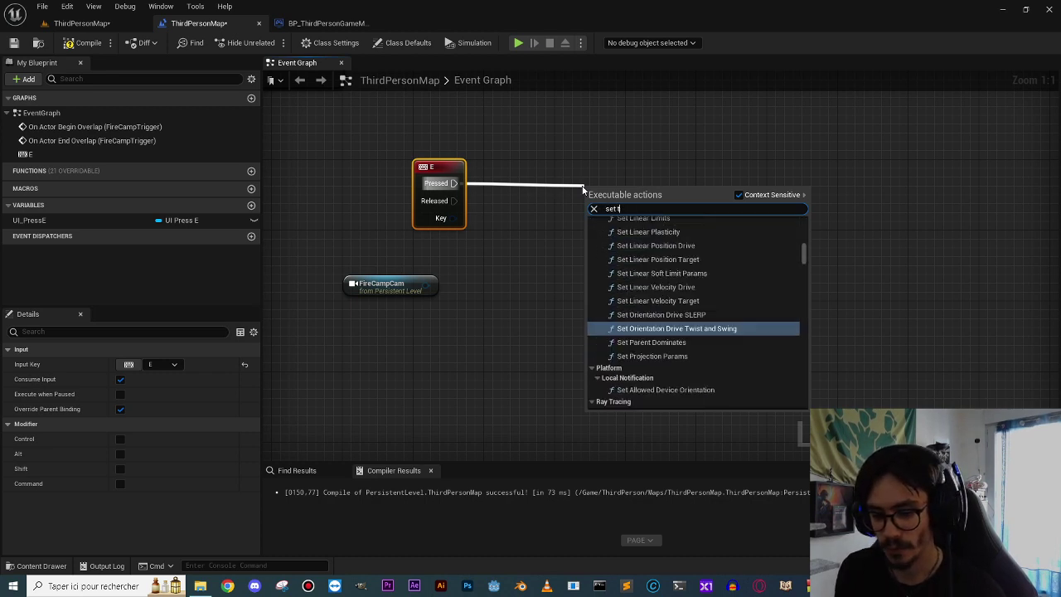
text(view)
key(BackSpace)
key(BackSpace)
key(BackSpace)
text(view )
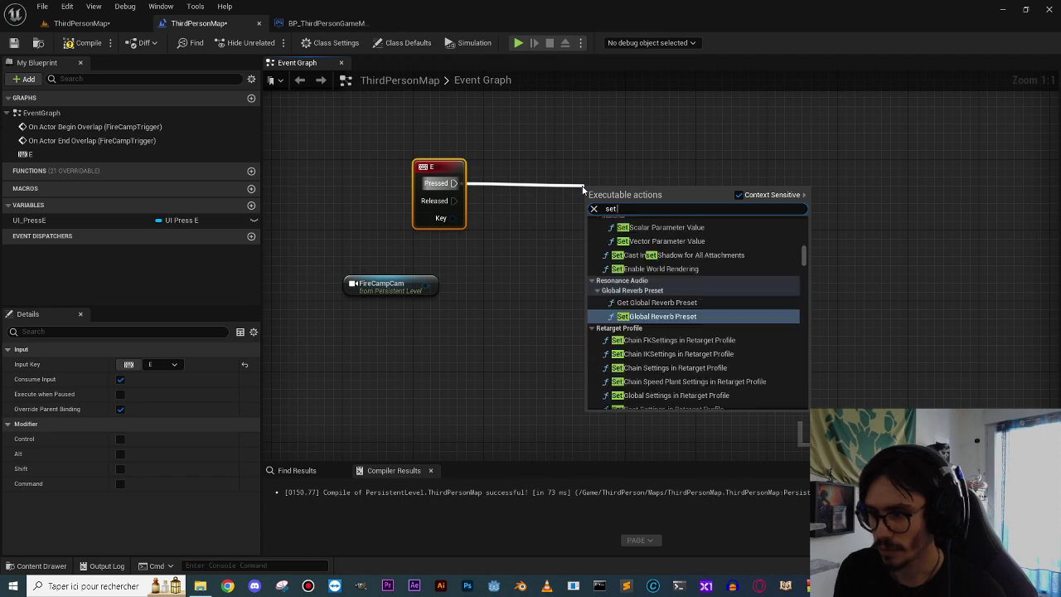
text(taret)
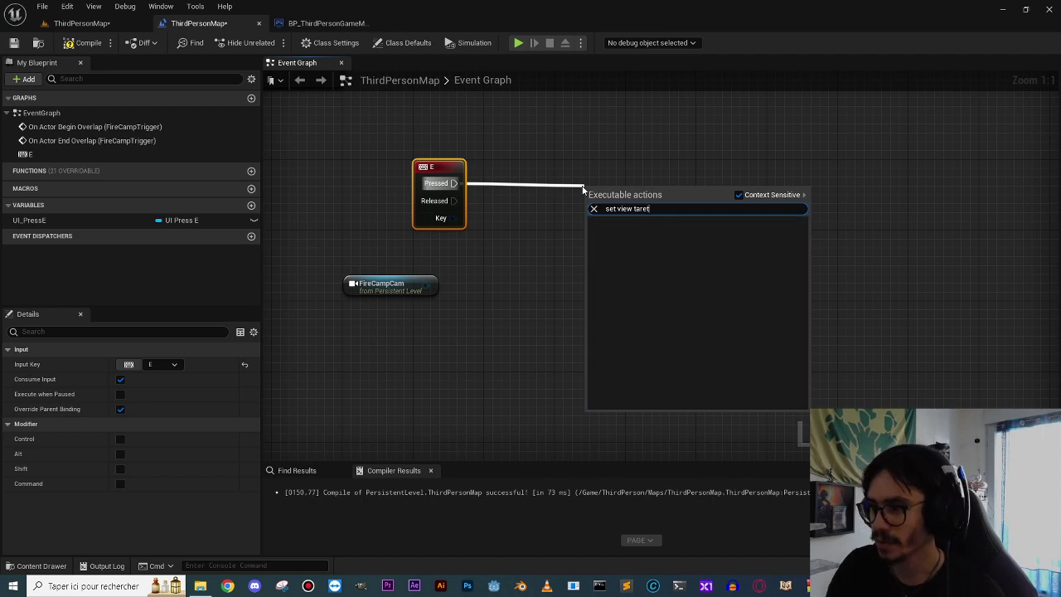
key(BackSpace)
key(BackSpace)
text(get)
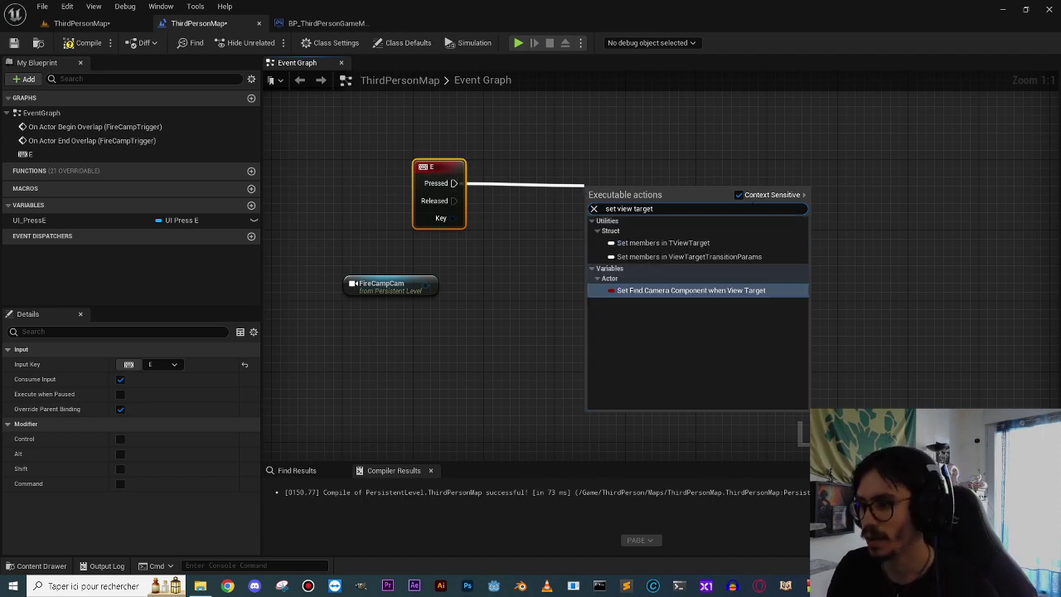
click(738, 195)
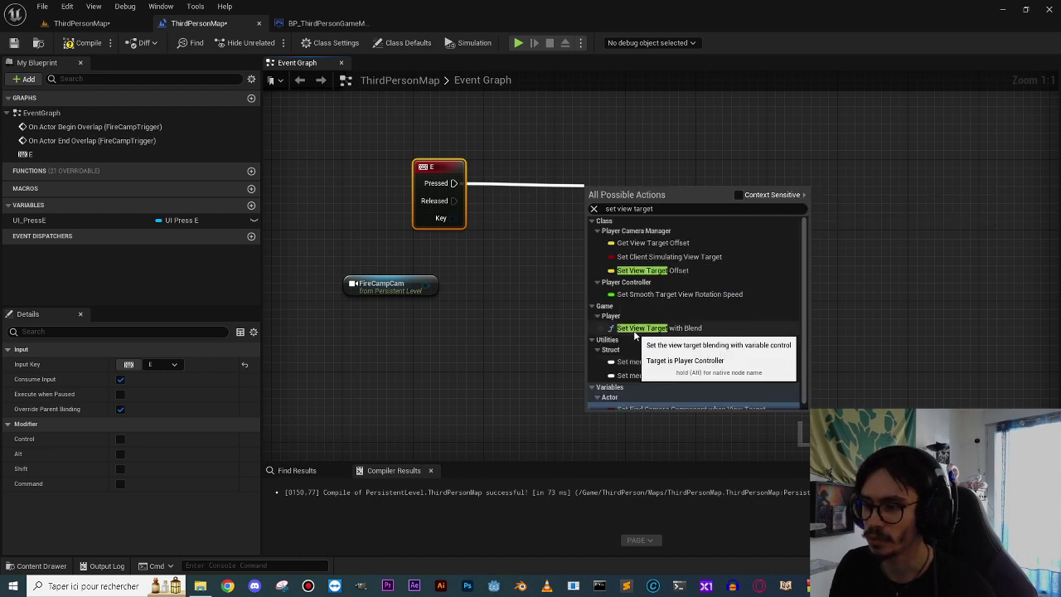
click(637, 329)
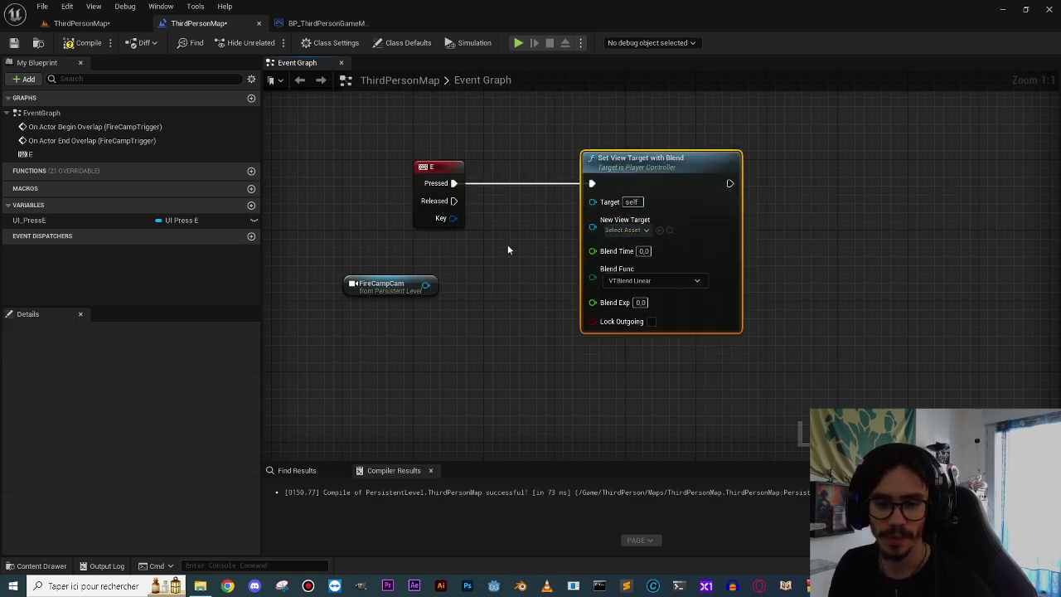
Review the earlier nodes and the Fire Camp Activated? variable's details.
click(424, 184)
drag(501, 259, 774, 182)
right_drag(556, 278, 658, 319)
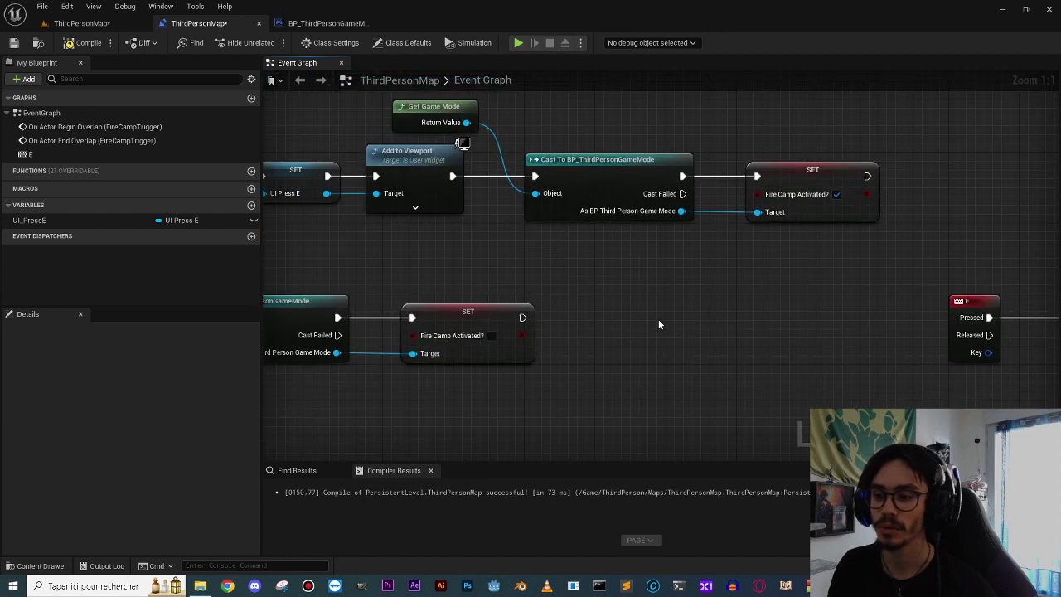
scroll(658, 324, down, 3)
mouse_move(682, 280)
right_down()
mouse_move(877, 281)
mouse_move(568, 247)
right_up()
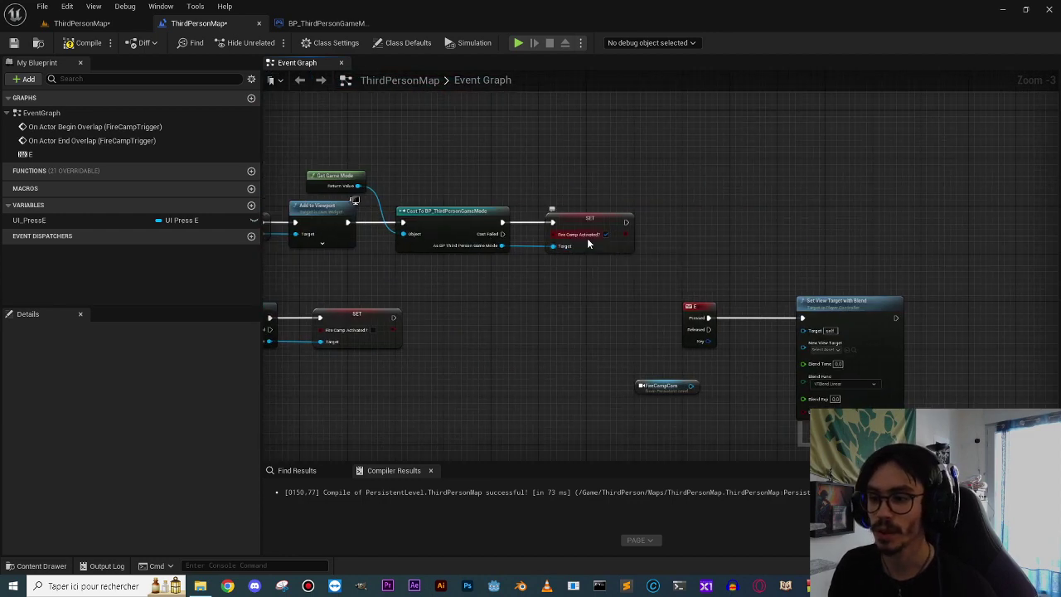
scroll(599, 242, up, 3)
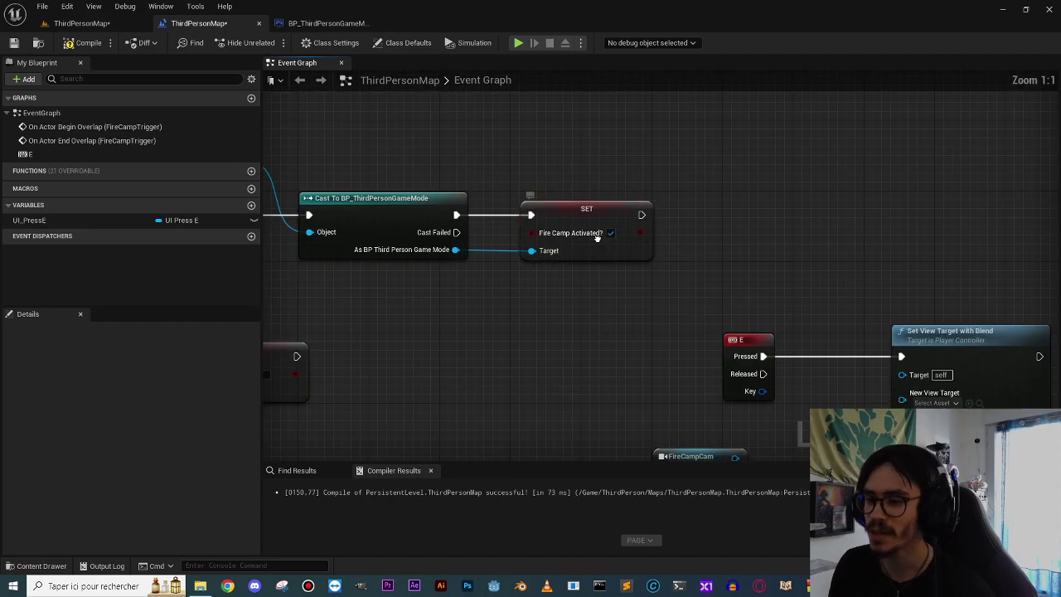
mouse_move(488, 167)
mouse_down()
mouse_move(690, 318)
mouse_move(702, 285)
mouse_up()
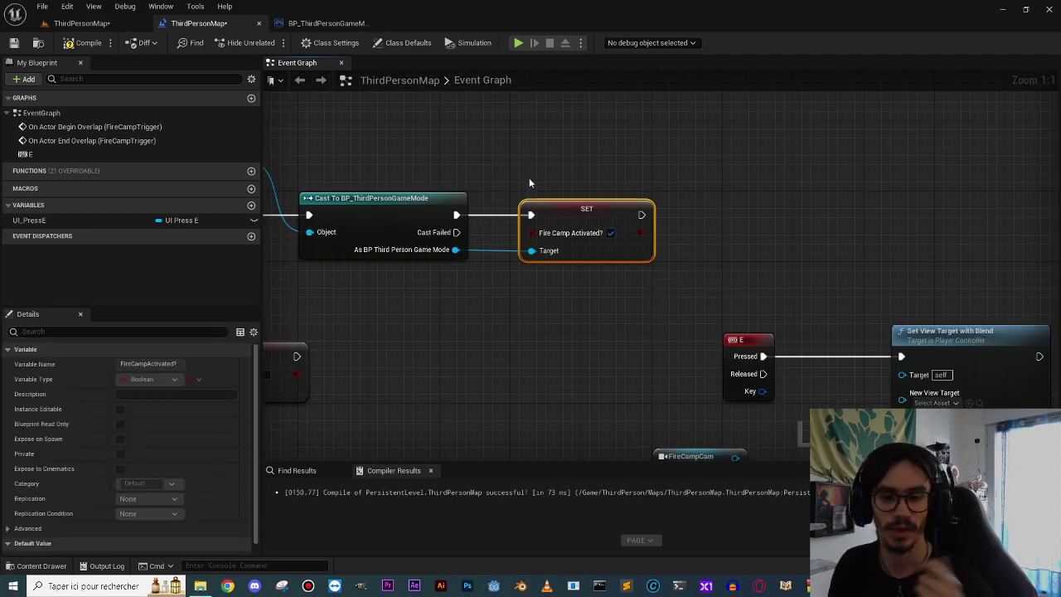
right_drag(528, 178, 509, 201)
drag(403, 246, 529, 329)
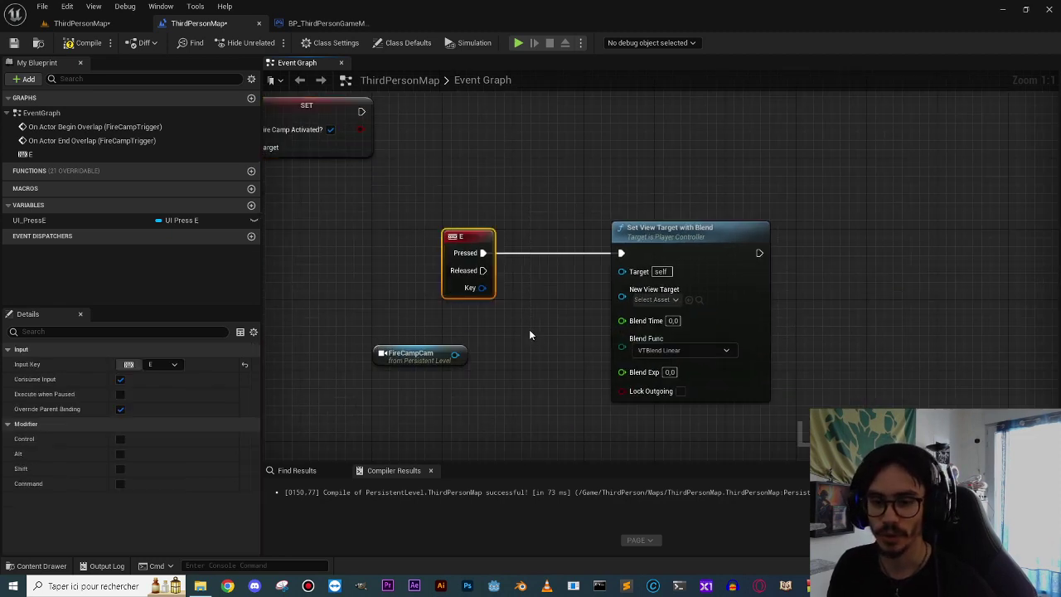
right_drag(363, 248, 596, 349)
mouse_move(528, 181)
mouse_down()
mouse_move(452, 300)
mouse_move(645, 302)
mouse_up()
Disconnect Set View Target with Blend from E's Pressed and move it further right.
click(615, 334)
right_drag(615, 334, 412, 280)
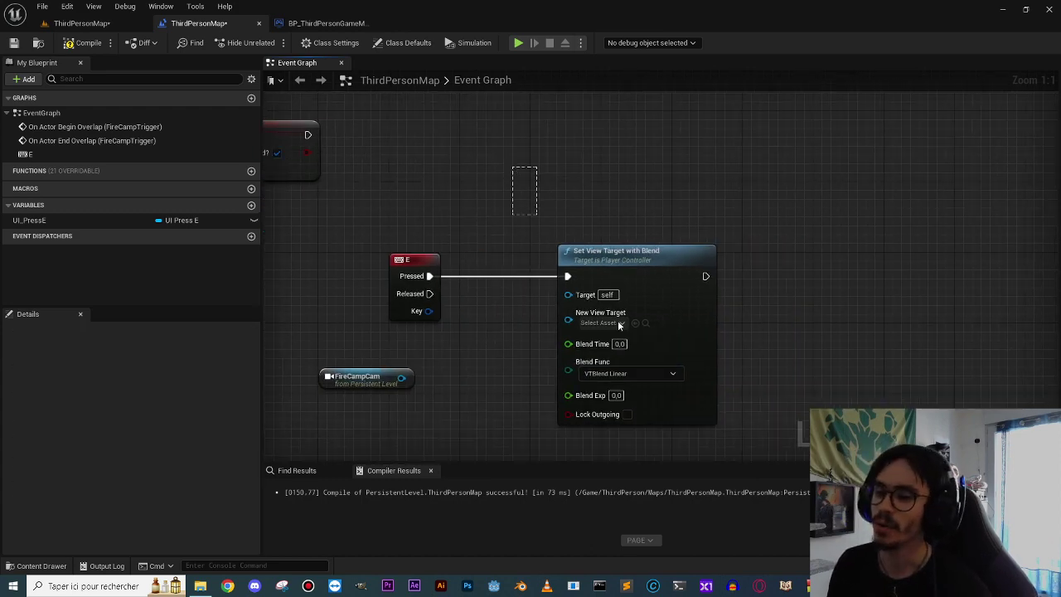
right_drag(618, 325, 618, 283)
right_drag(586, 325, 641, 351)
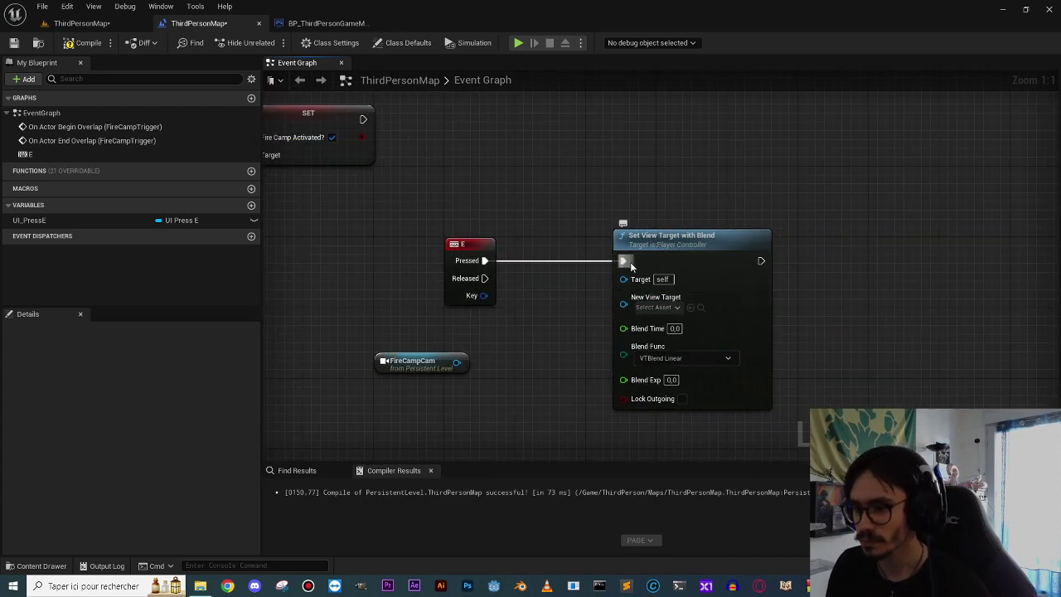
drag(633, 273, 650, 273)
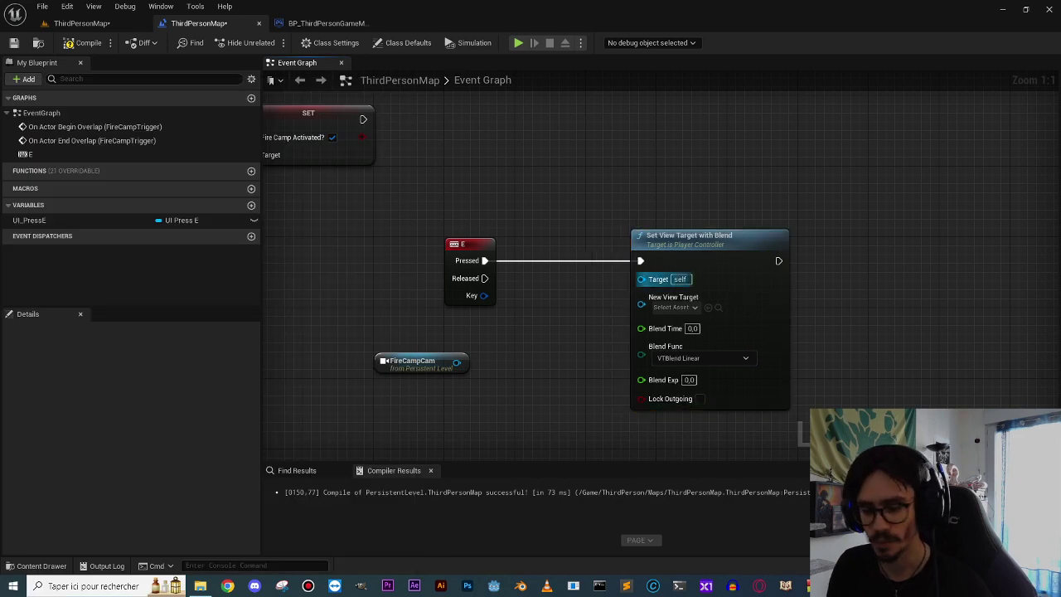
alt+click(641, 262)
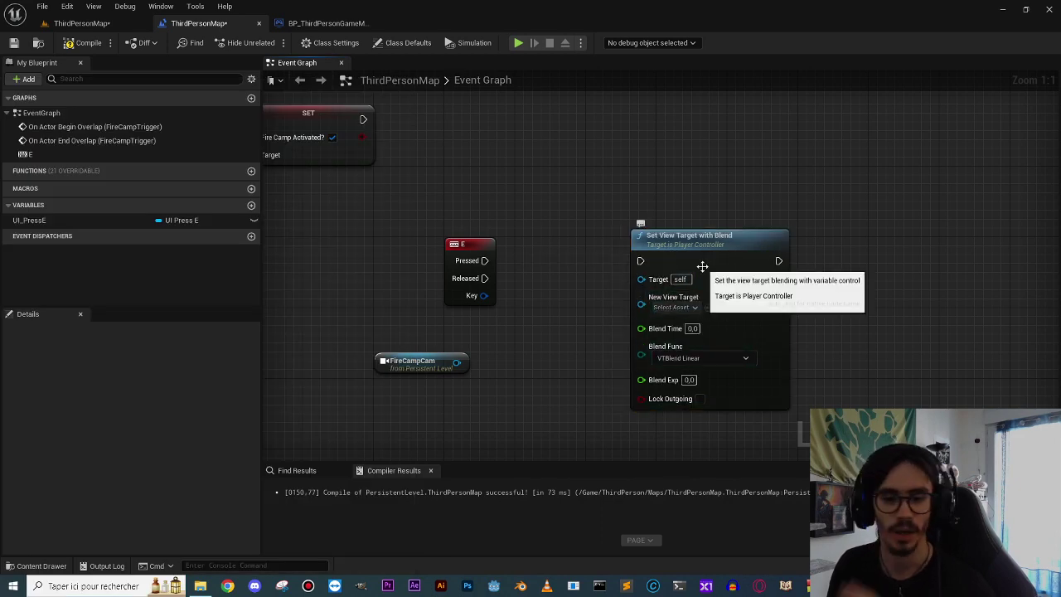
drag(704, 277, 934, 276)
right_drag(545, 279, 628, 289)
right_drag(502, 225, 558, 231)
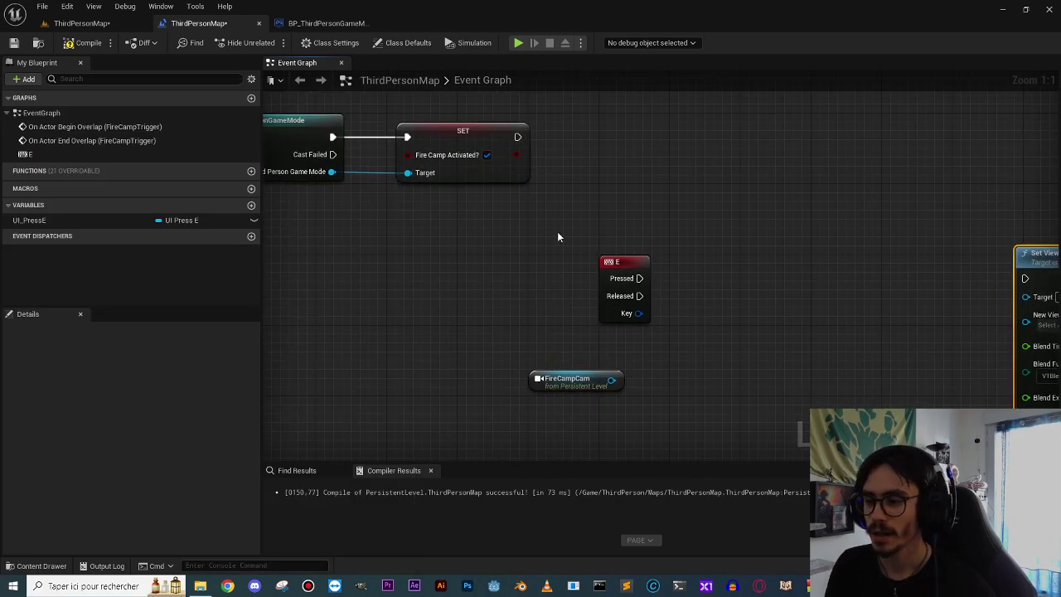
Paste copies of the Get Game Mode and cast nodes beside the E event.
click(611, 258)
click(660, 324)
mouse_move(492, 257)
right_down()
mouse_move(635, 346)
mouse_move(503, 315)
right_up()
right_drag(274, 145, 471, 175)
click(481, 205)
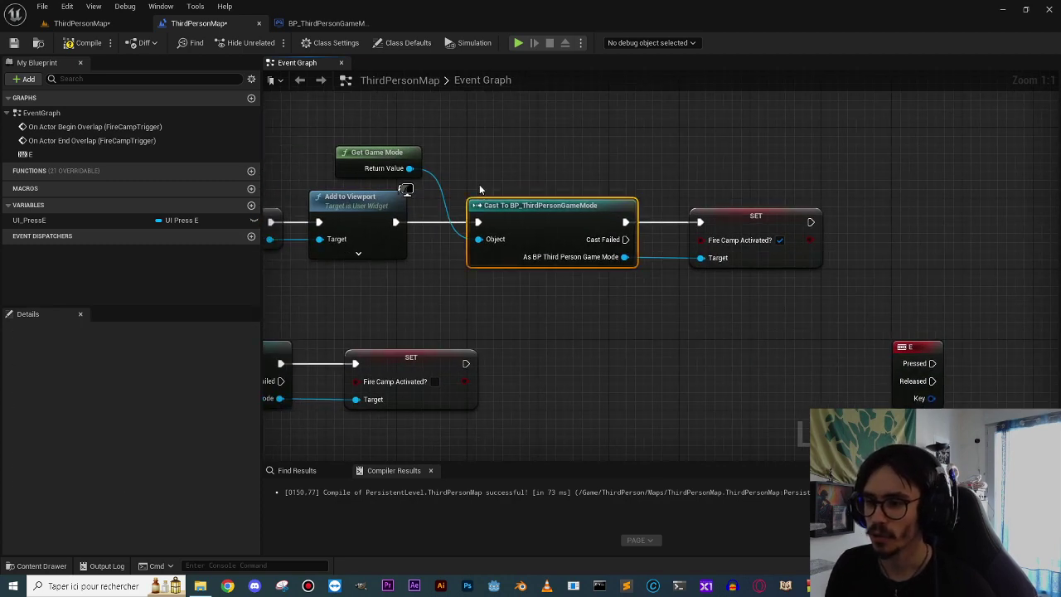
right_drag(913, 328, 473, 296)
key(ctrl+v)
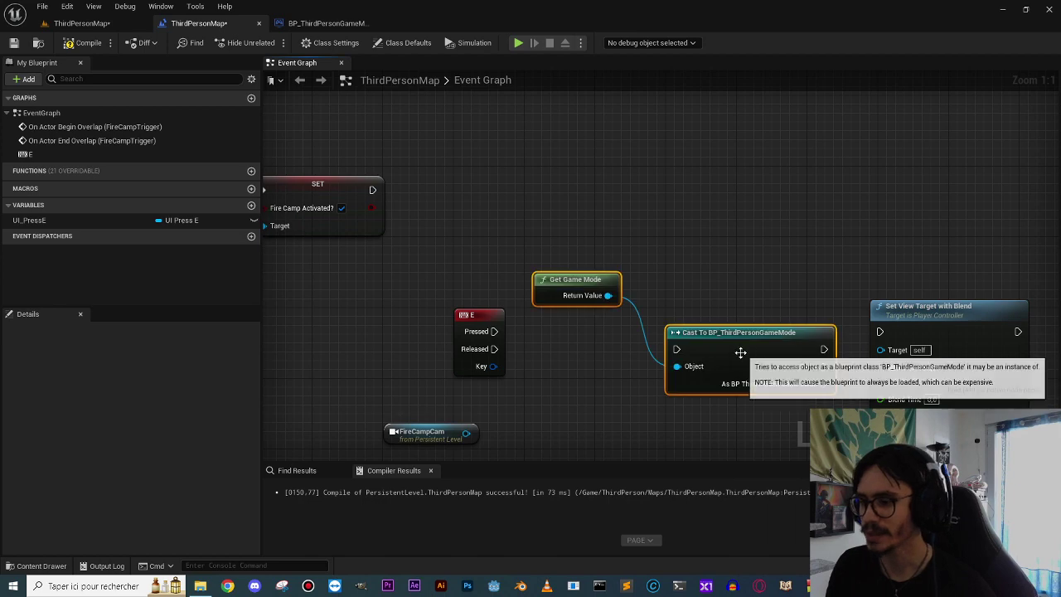
drag(740, 348, 494, 331)
Wire E's Pressed into the cast and add a Fire Camp Activated? getter from its output.
click(567, 385)
right_drag(608, 412, 528, 385)
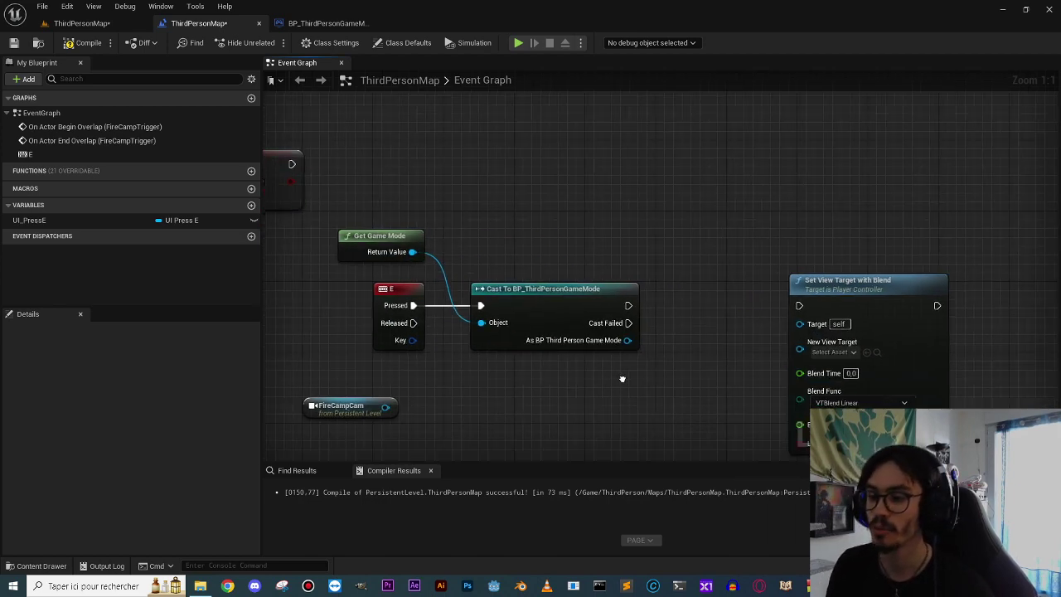
mouse_move(628, 340)
mouse_down()
mouse_move(742, 355)
mouse_move(718, 340)
mouse_up()
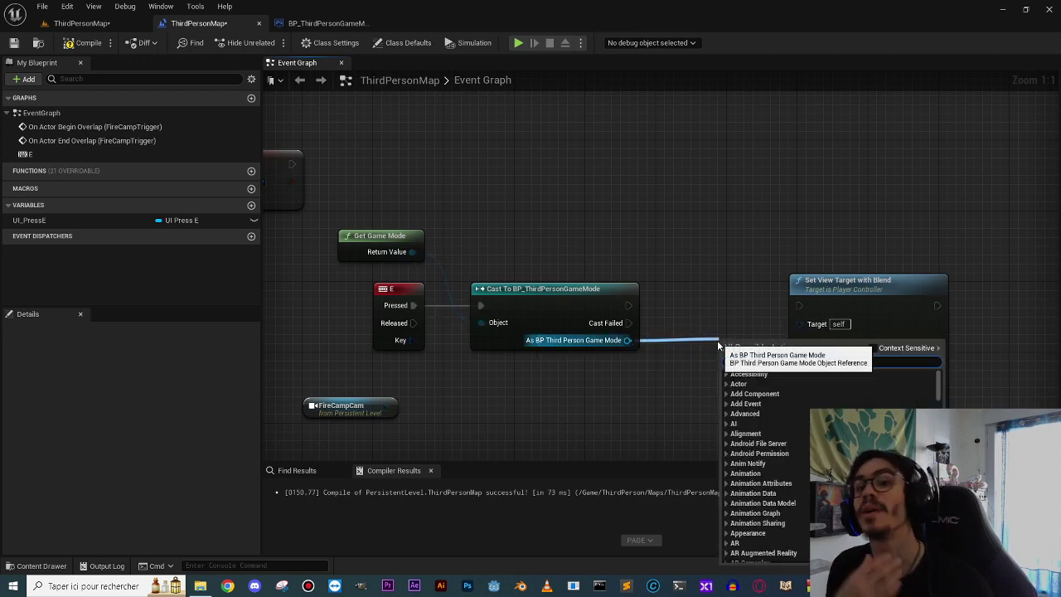
text(fire)
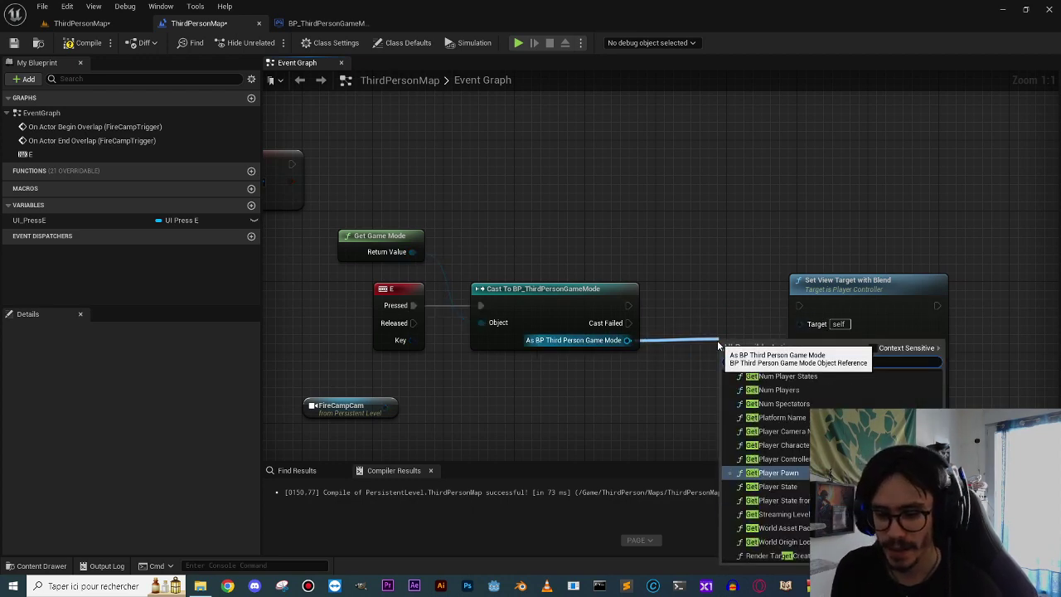
key(Return)
Add a Branch after the cast, with Fire Camp Activated? driving its Condition.
right_drag(735, 279, 498, 275)
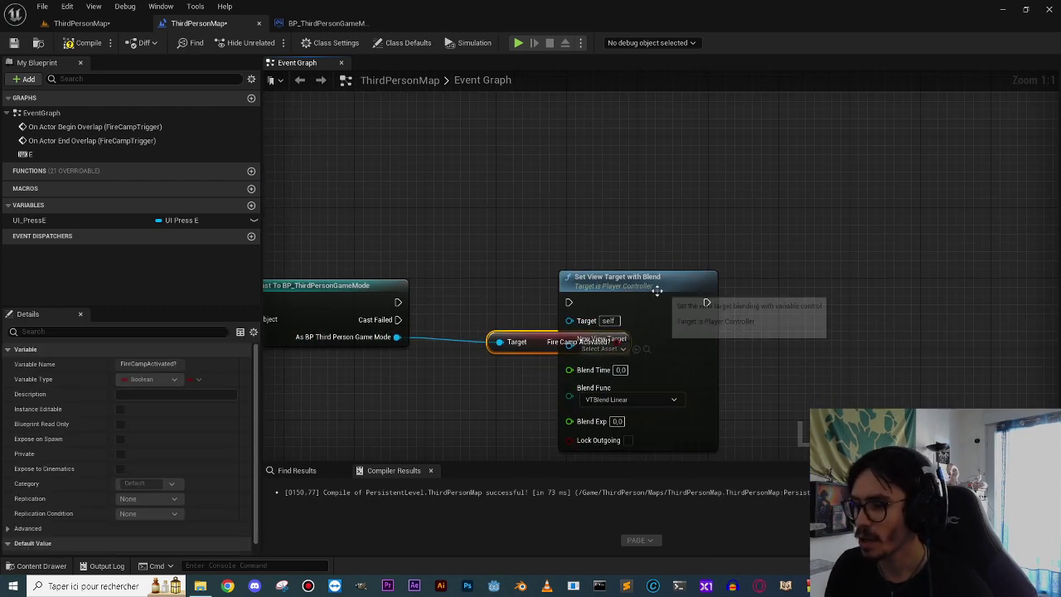
drag(576, 274, 783, 279)
drag(536, 347, 471, 365)
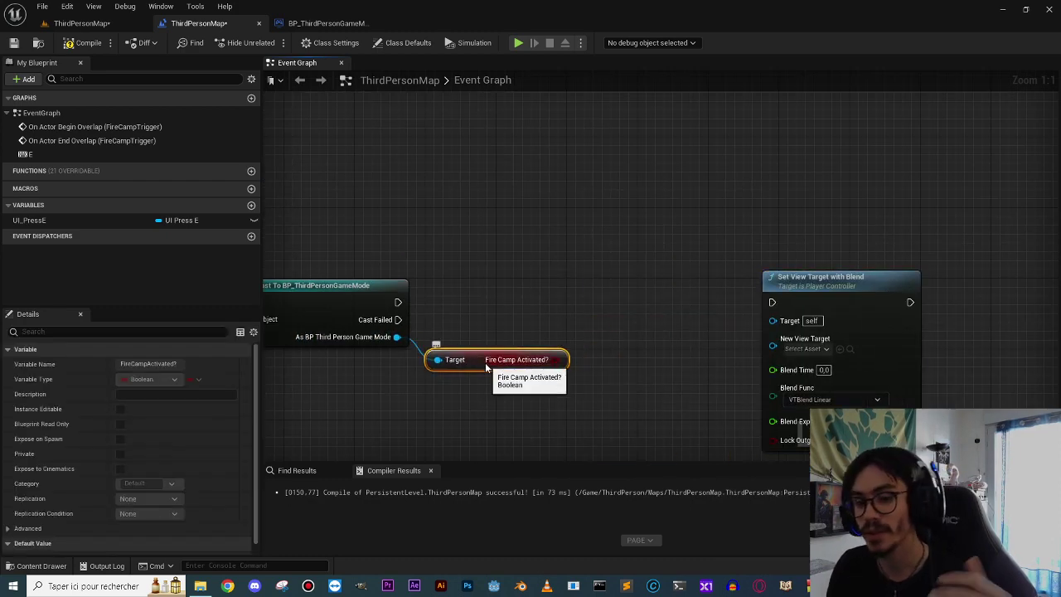
click(609, 286)
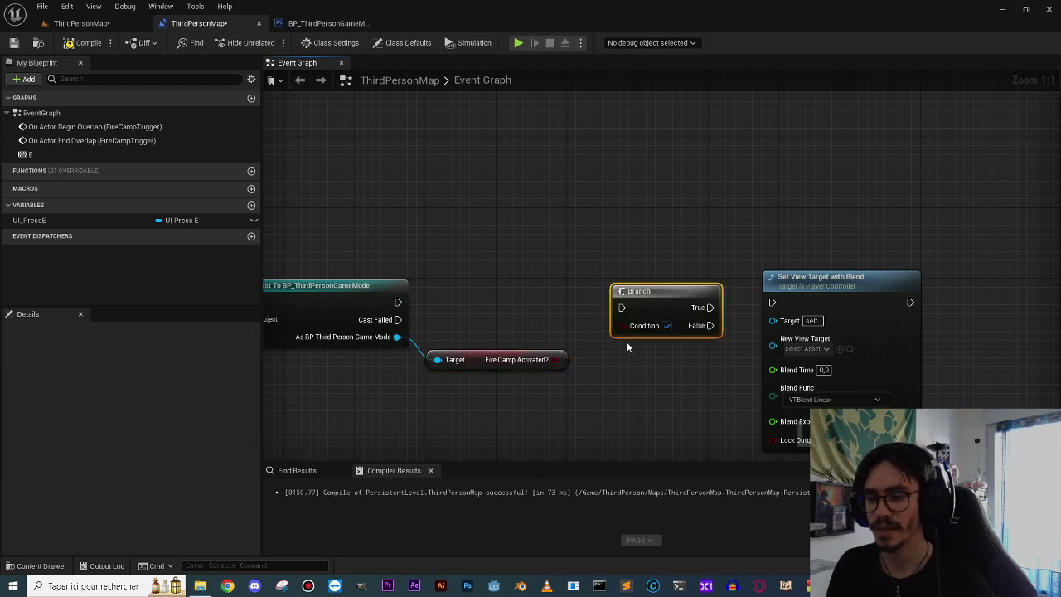
drag(623, 326, 555, 360)
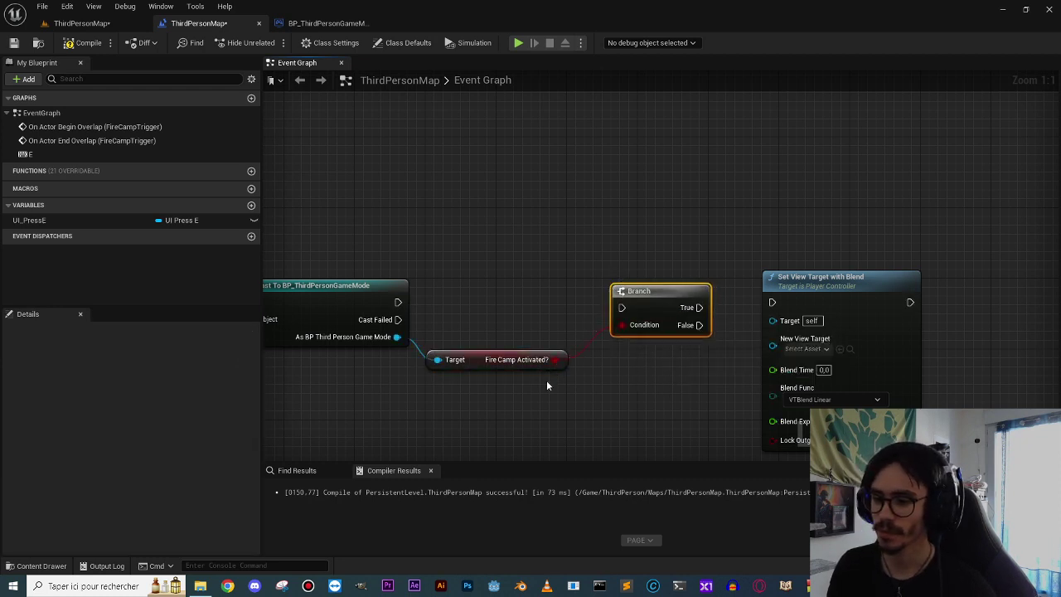
mouse_move(398, 303)
mouse_down()
mouse_move(622, 307)
mouse_move(638, 286)
mouse_up()
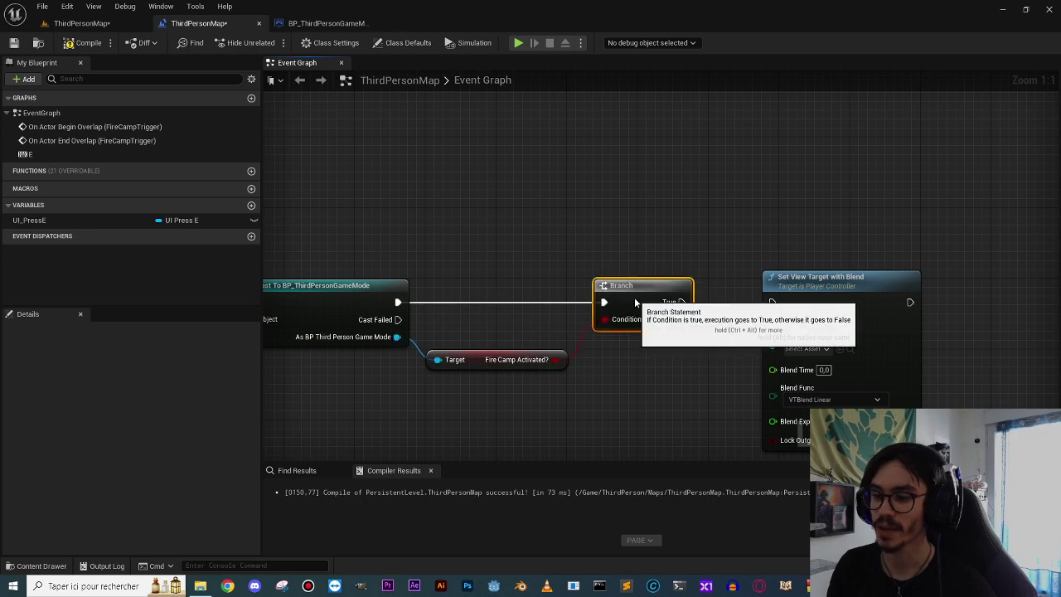
Connect the Branch's True output to Set View Target with Blend.
click(461, 370)
right_drag(684, 379, 619, 367)
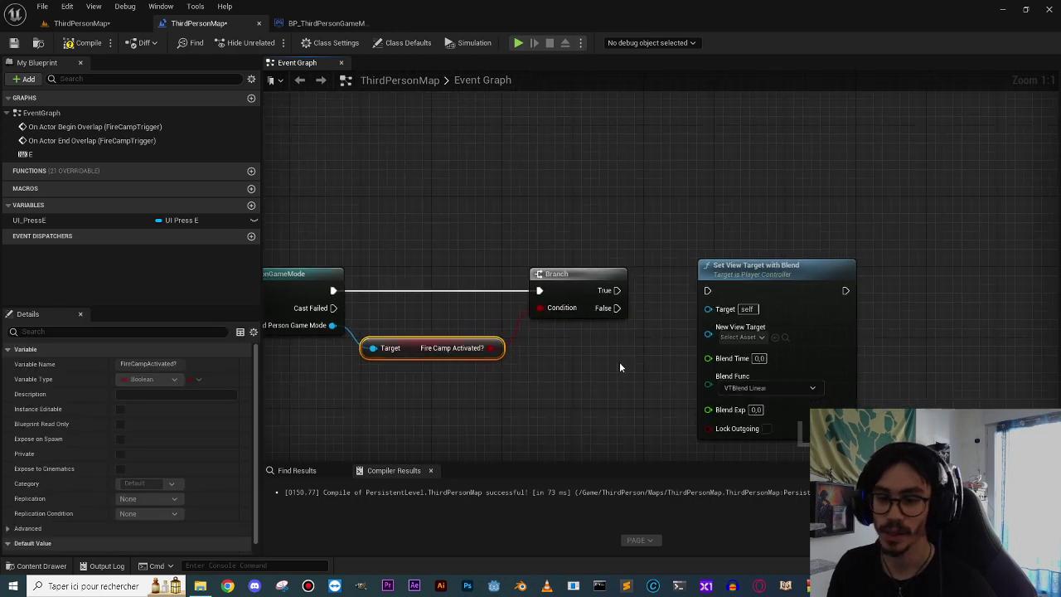
drag(616, 309, 661, 403)
mouse_move(617, 290)
mouse_down()
mouse_move(676, 233)
mouse_move(710, 290)
mouse_up()
right_drag(554, 390, 707, 354)
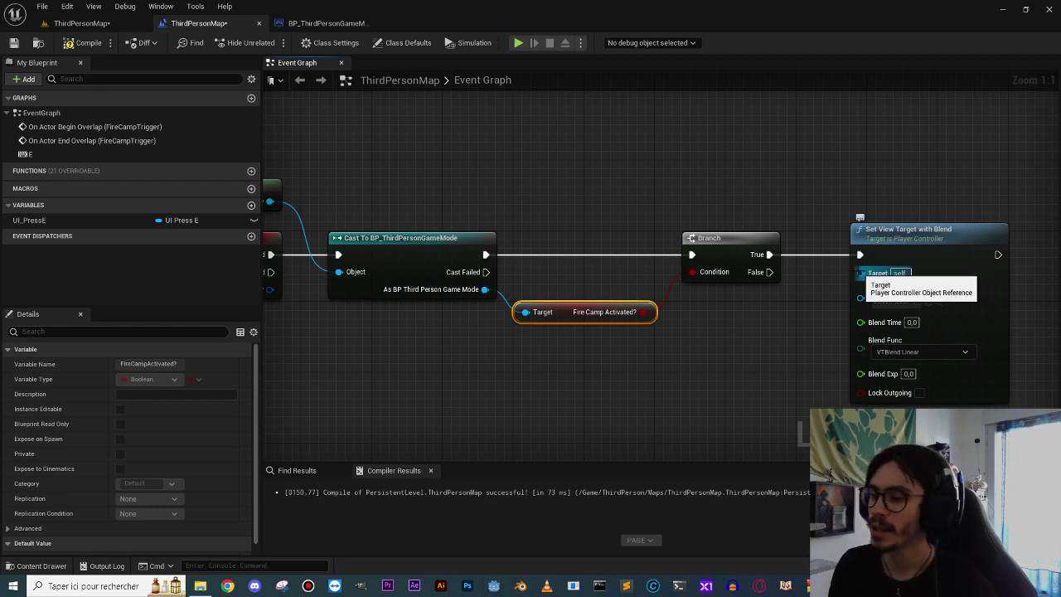
Feed Get Player Controller into the Target of Set View Target with Blend.
drag(867, 276, 755, 191)
text(player contro)
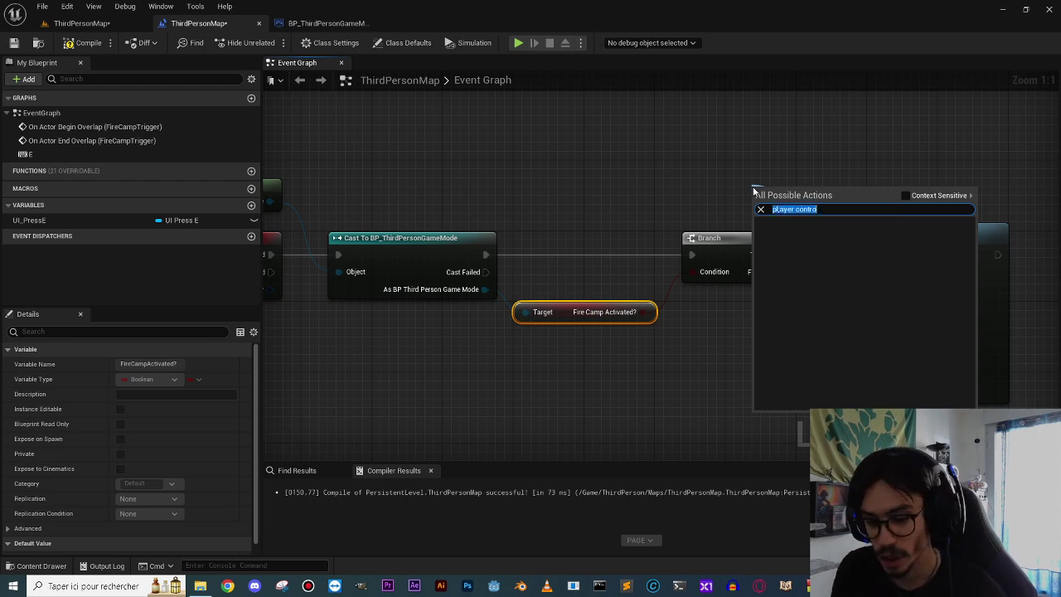
text(player)
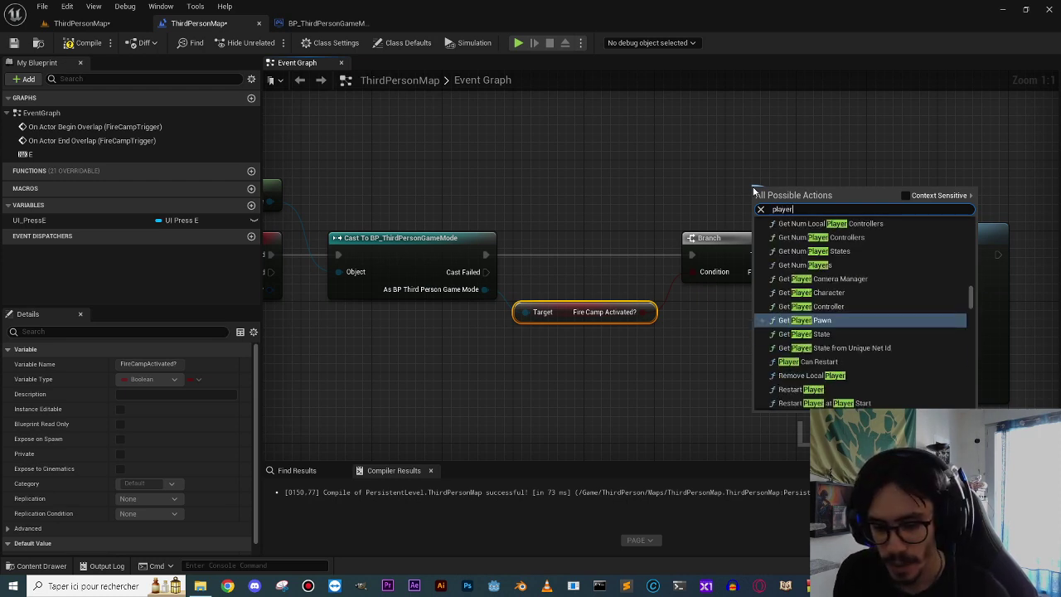
text( controler)
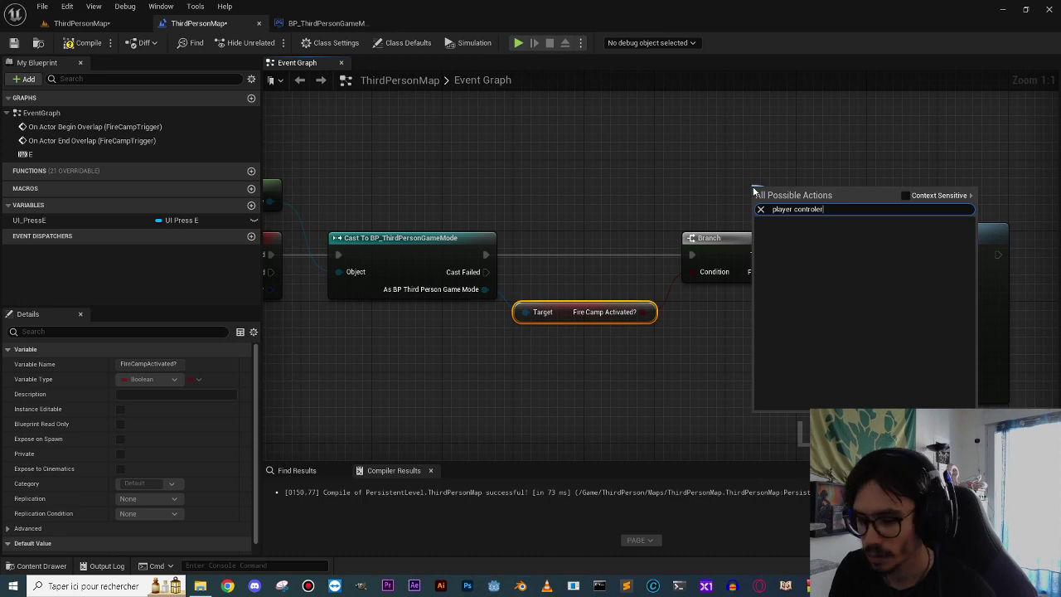
key(BackSpace)
key(BackSpace)
text(l)
click(906, 196)
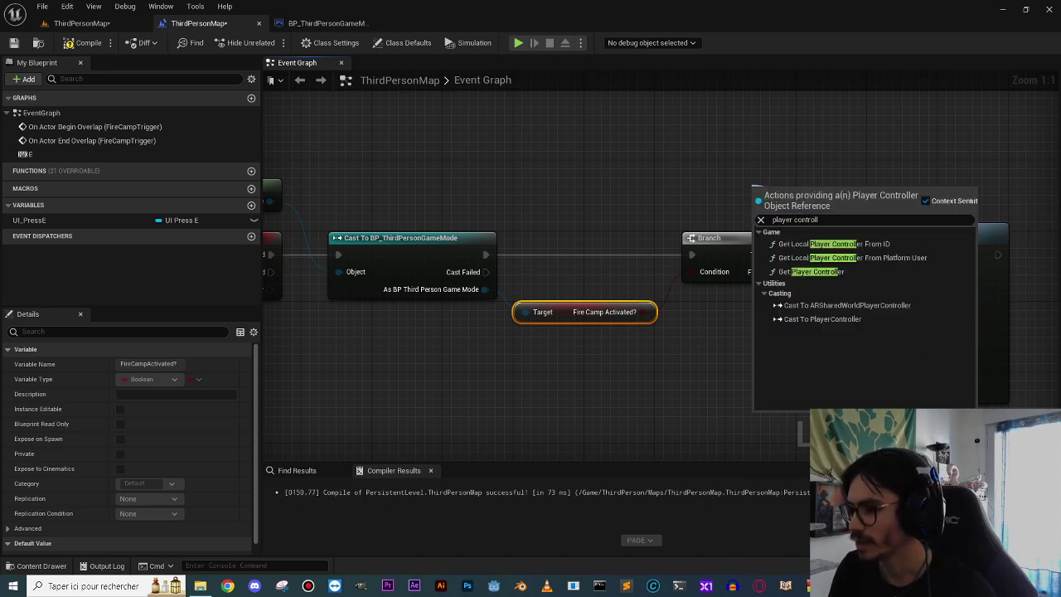
click(813, 271)
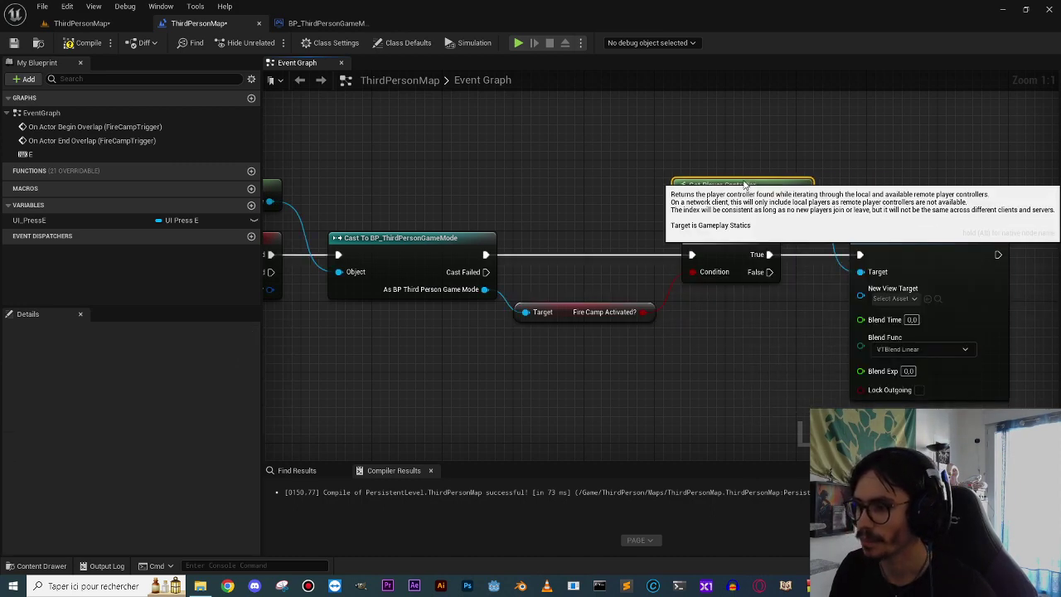
drag(745, 184, 755, 185)
click(732, 140)
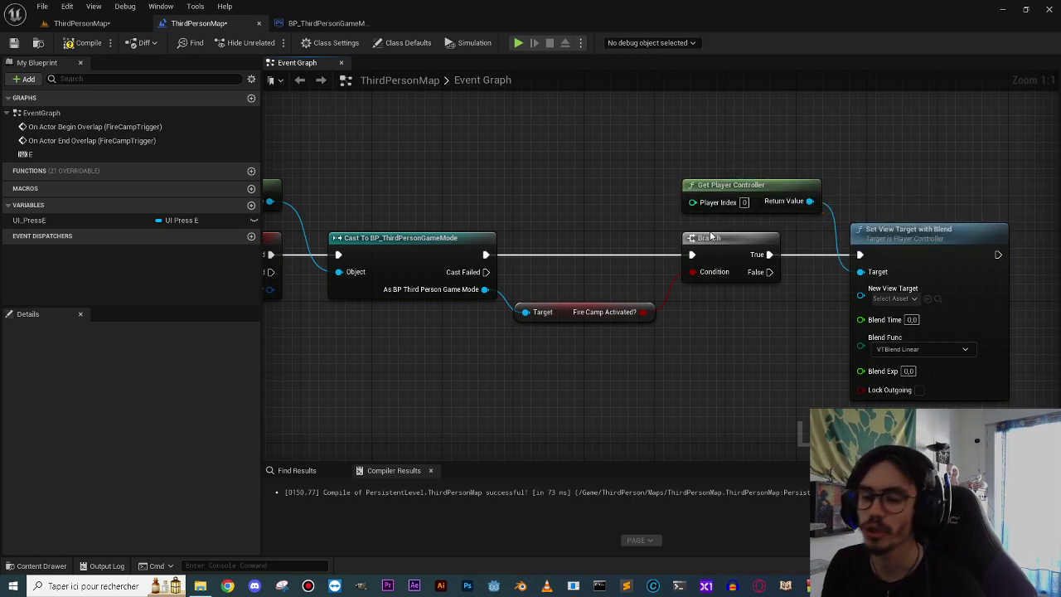
Wire the FireCampCam reference into New View Target and set Blend Time to 1.0.
right_drag(744, 361, 711, 326)
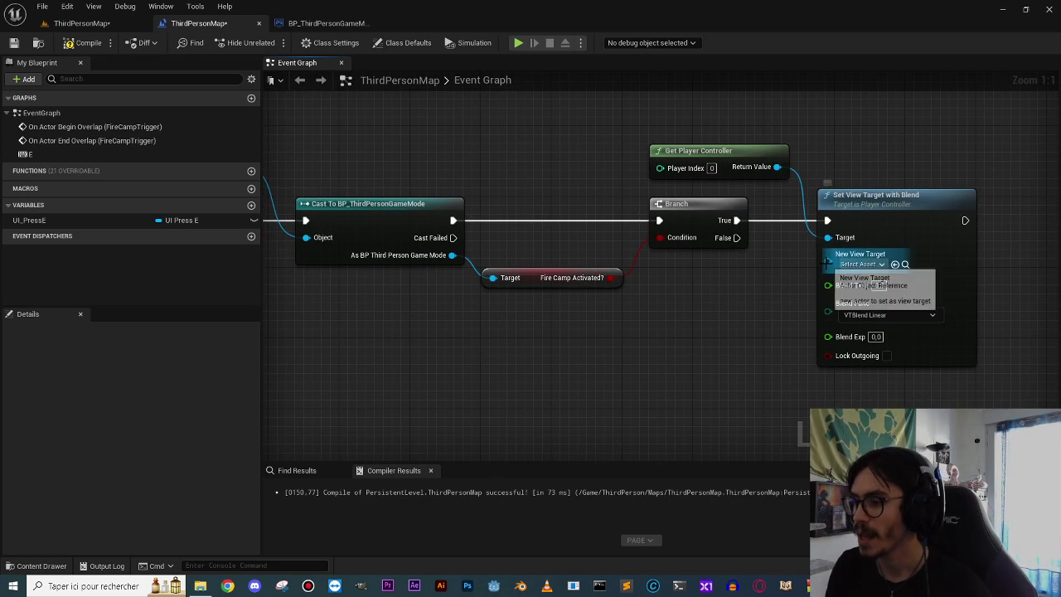
mouse_move(827, 262)
mouse_down()
mouse_move(730, 331)
mouse_move(725, 305)
mouse_up()
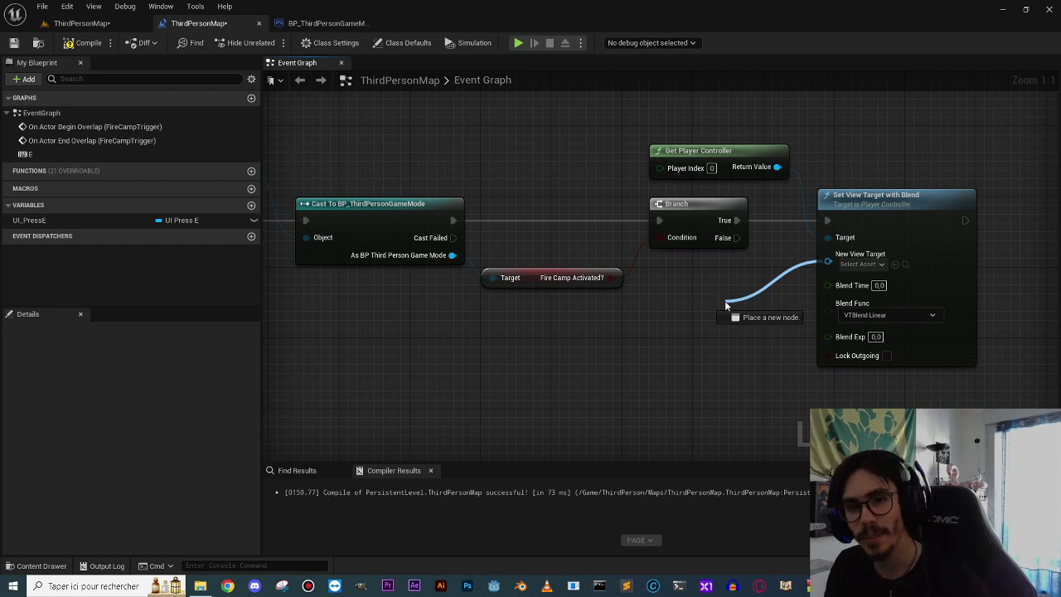
drag(725, 304, 725, 305)
right_drag(694, 319, 771, 313)
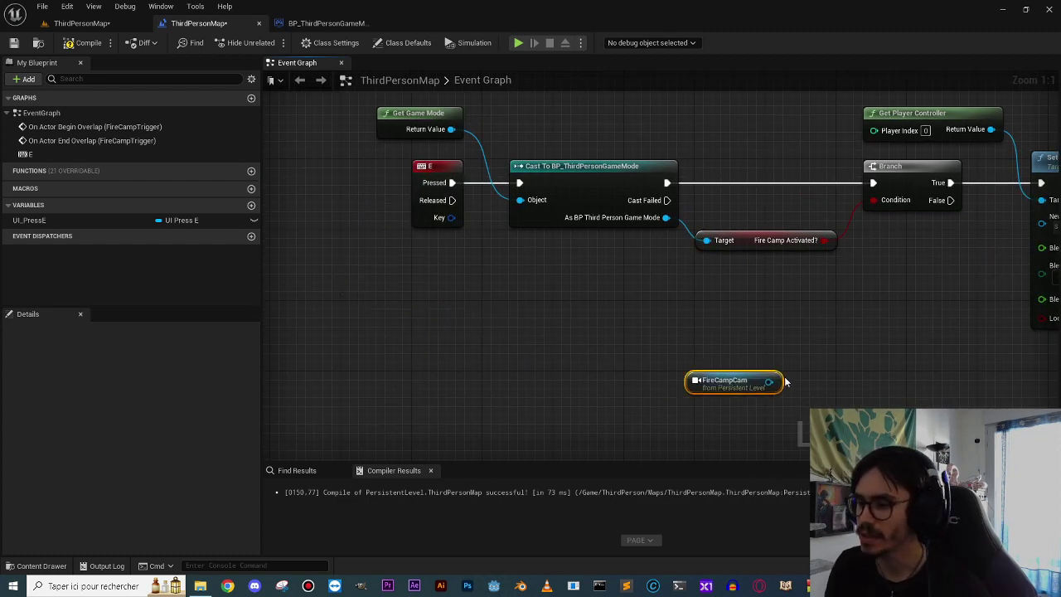
drag(349, 282, 895, 246)
right_drag(896, 249, 601, 301)
mouse_move(680, 301)
mouse_down()
mouse_move(708, 302)
mouse_move(747, 268)
mouse_up()
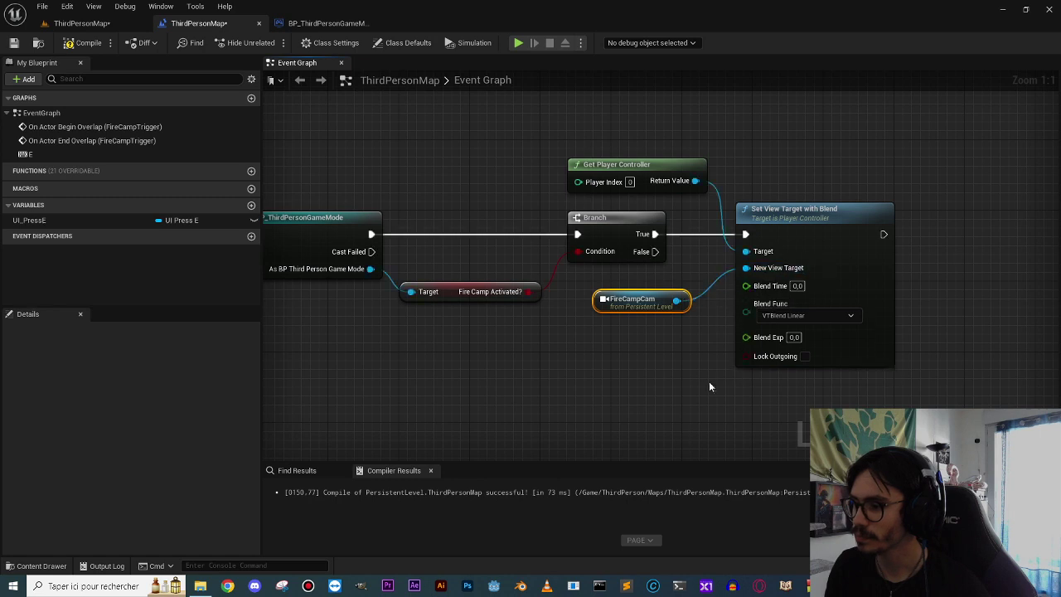
drag(634, 304, 626, 294)
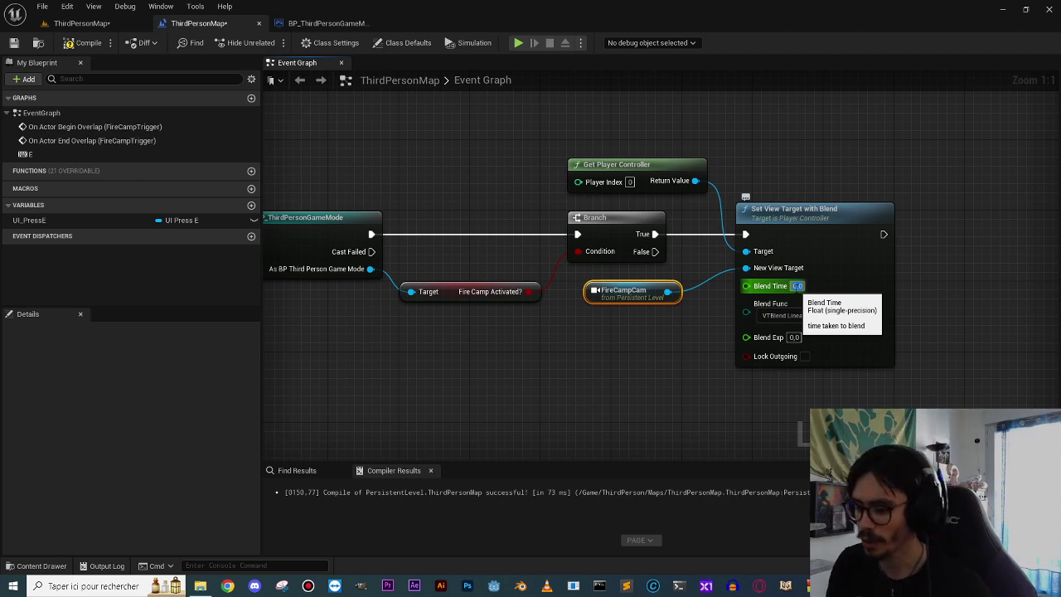
text(1)
click(797, 286)
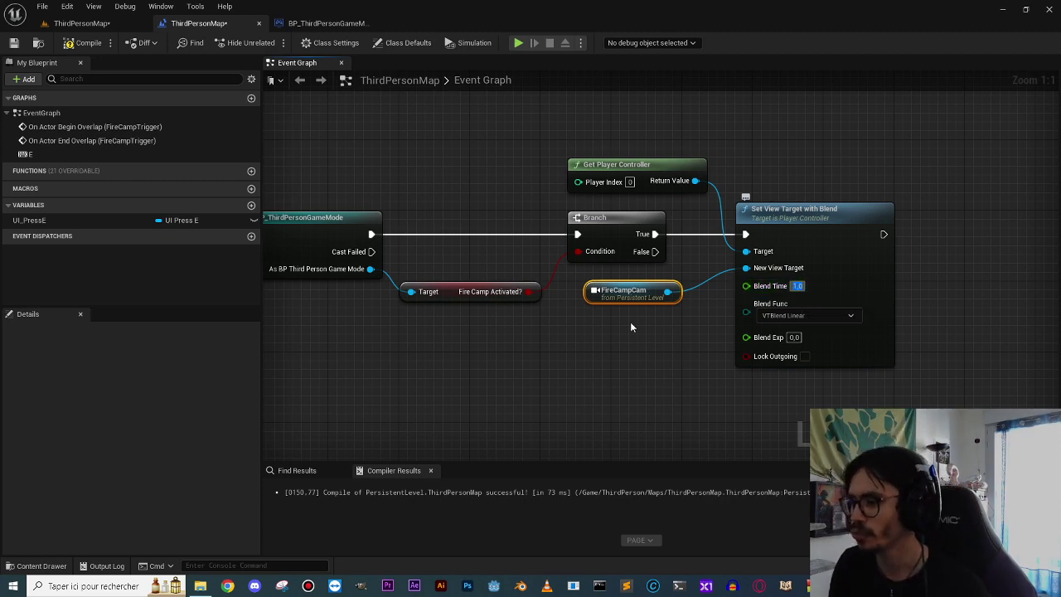
click(77, 23)
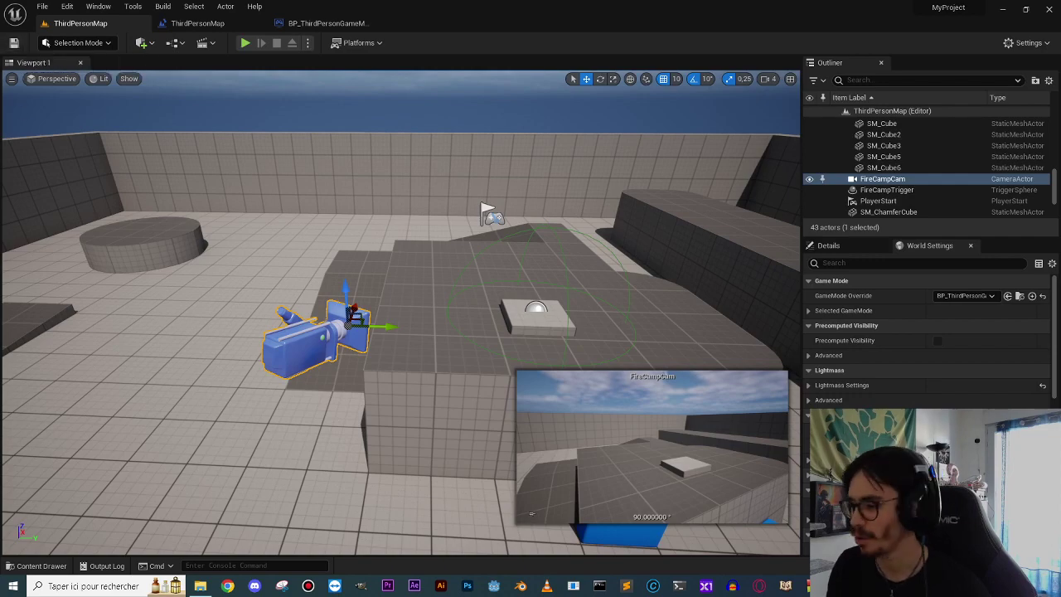
click(197, 24)
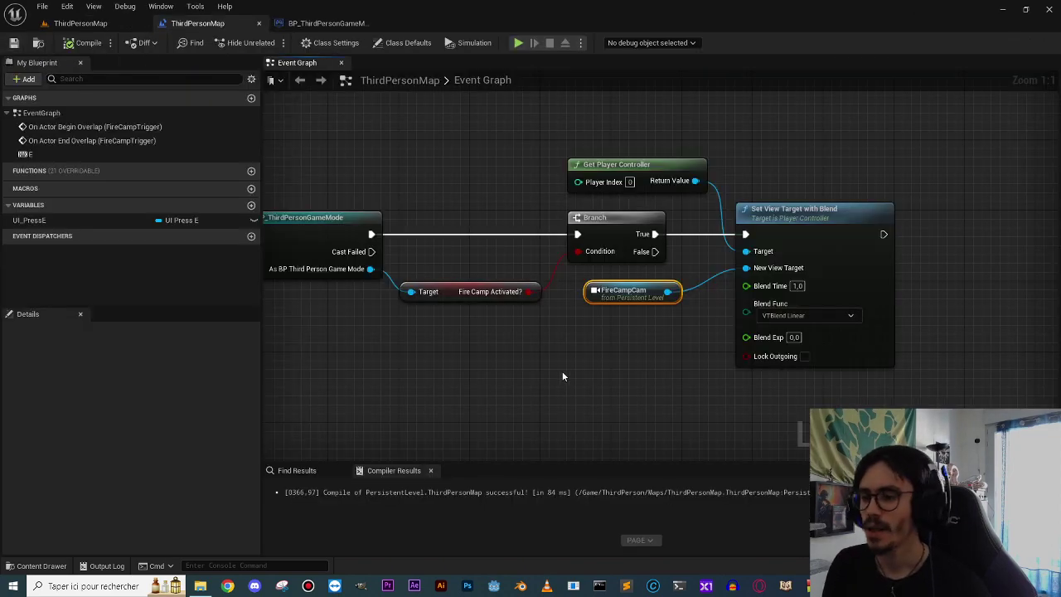
right_drag(562, 370, 739, 362)
right_drag(592, 325, 862, 393)
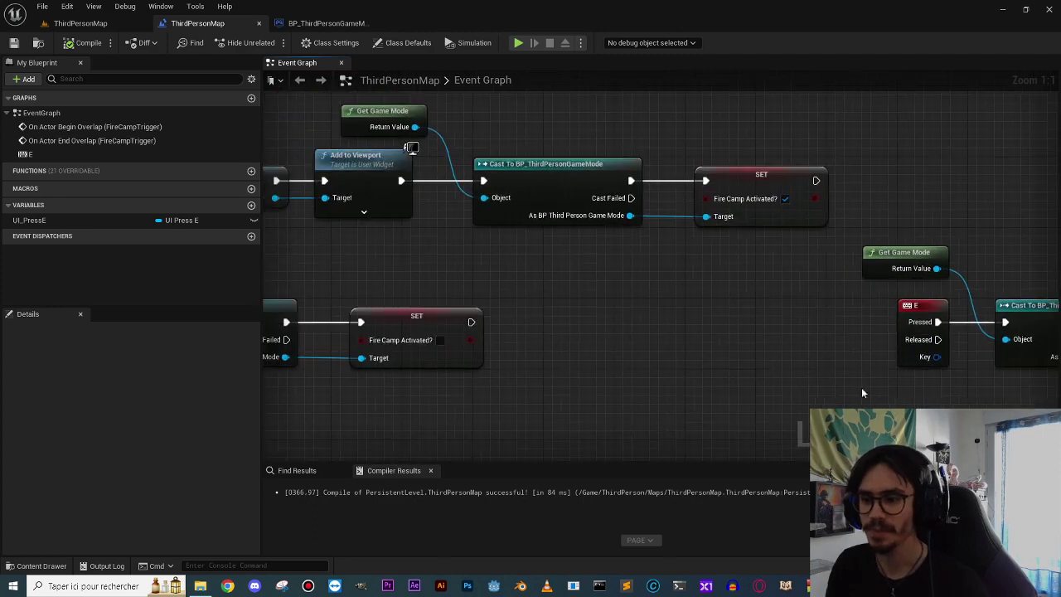
drag(575, 112, 812, 310)
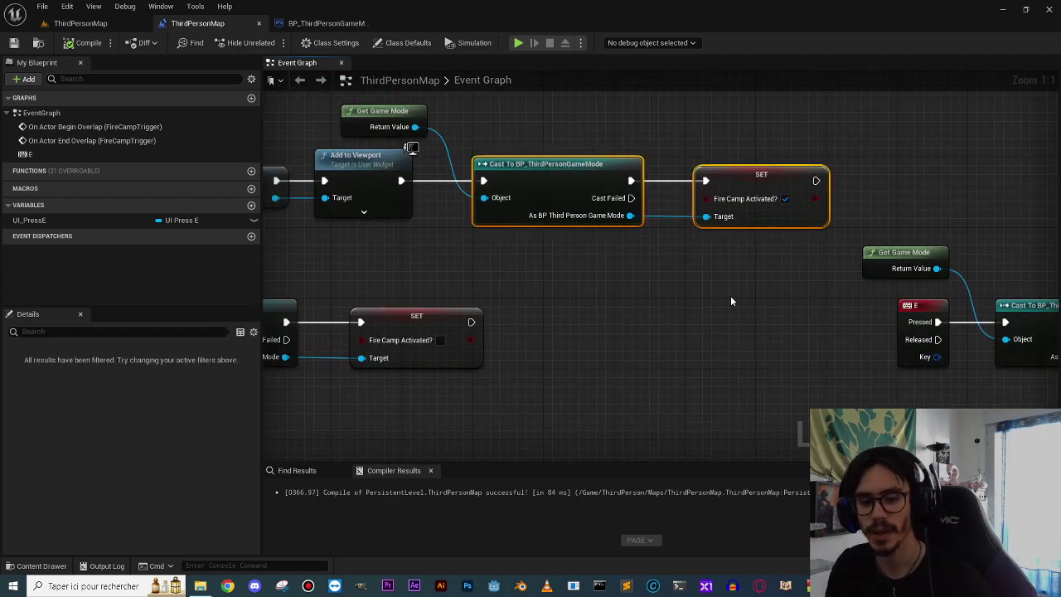
right_drag(697, 295, 589, 295)
drag(590, 289, 733, 223)
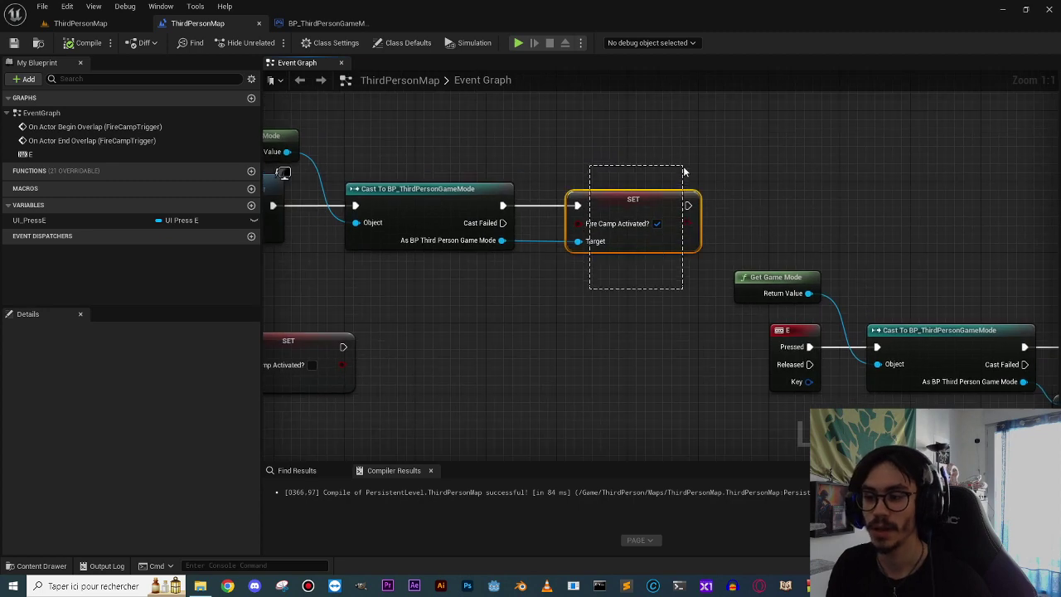
right_drag(626, 369, 330, 307)
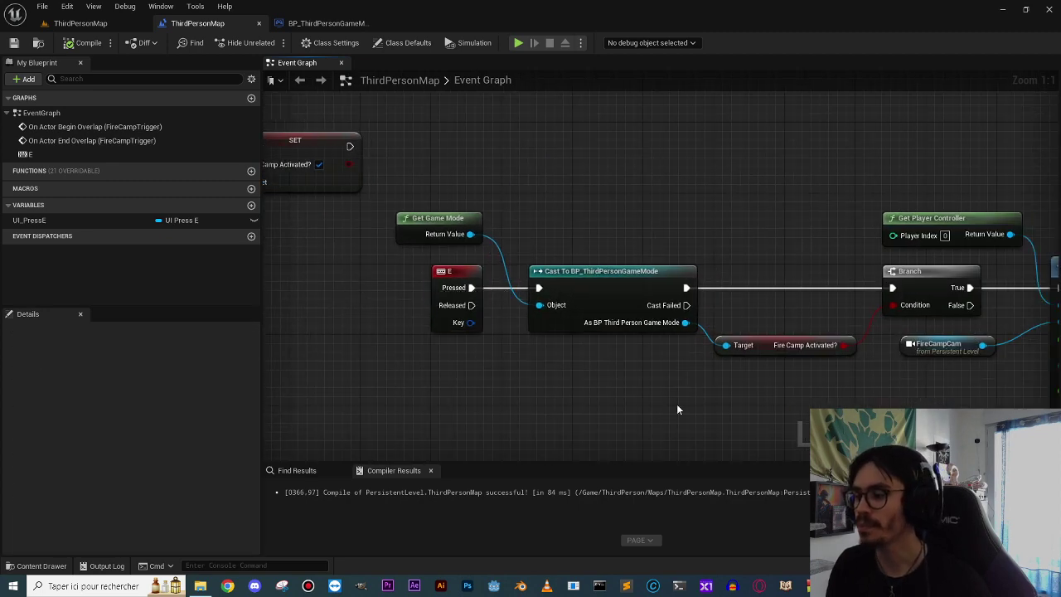
right_drag(677, 404, 483, 417)
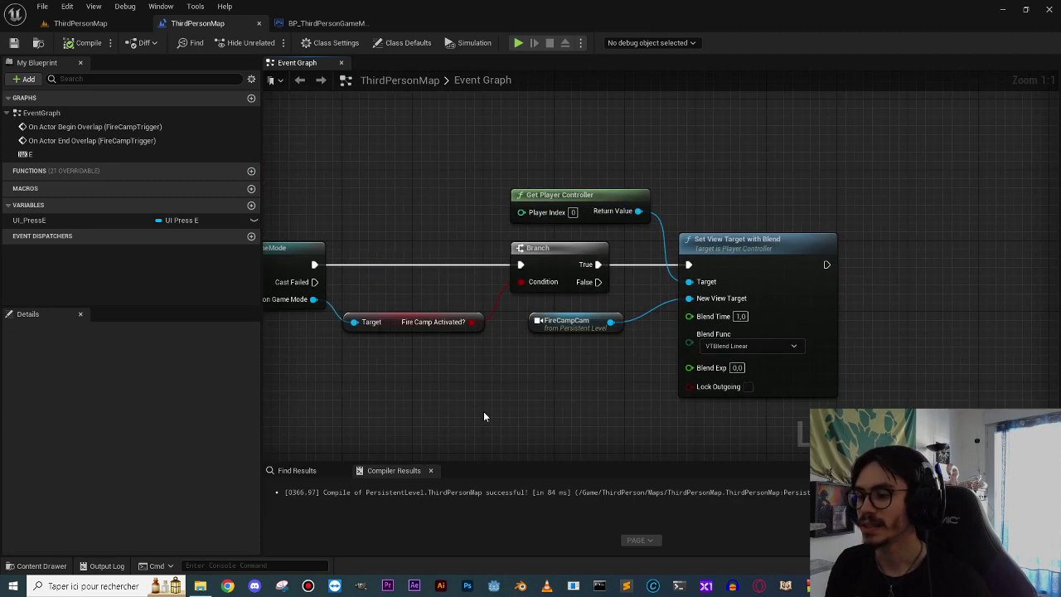
click(518, 43)
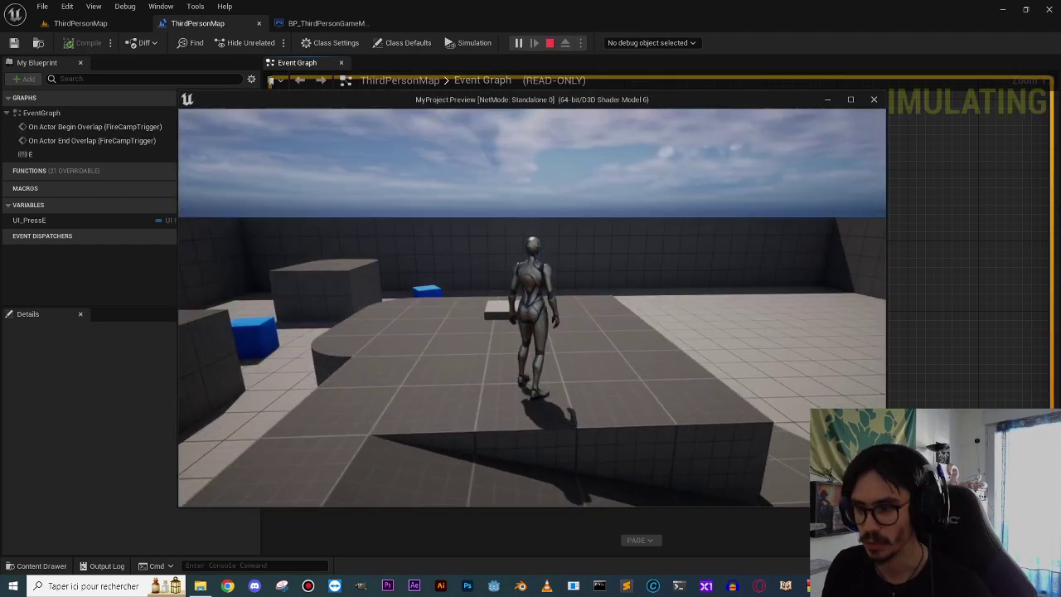
key(s)
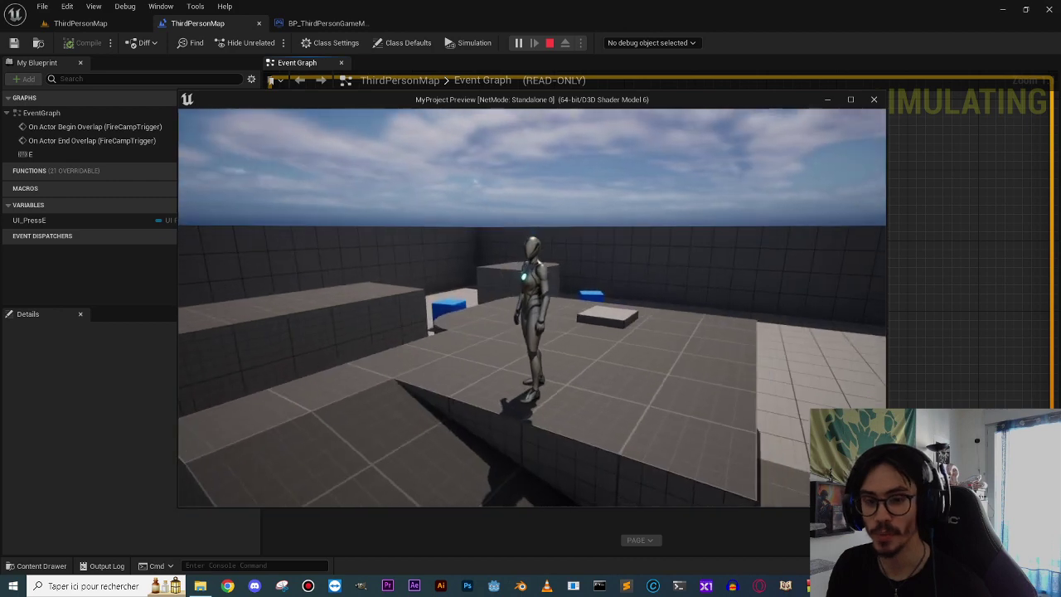
key(d)
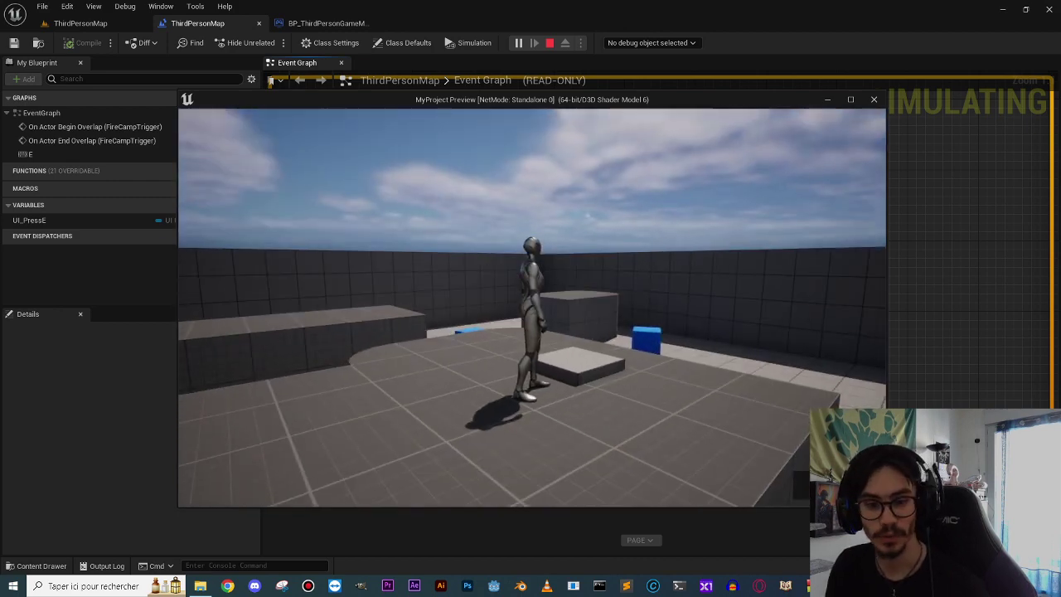
key(Escape)
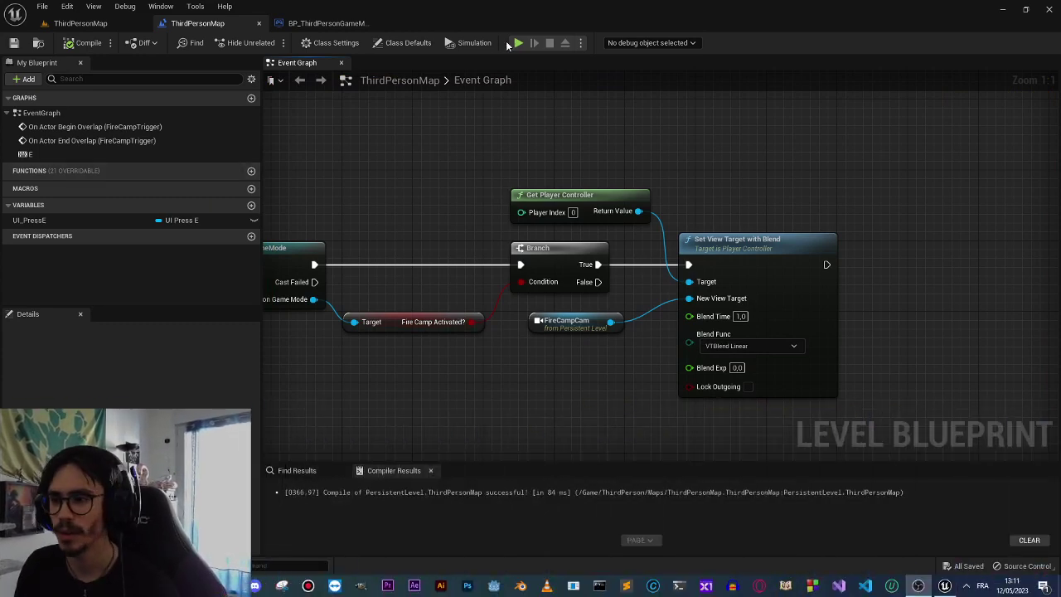
click(518, 43)
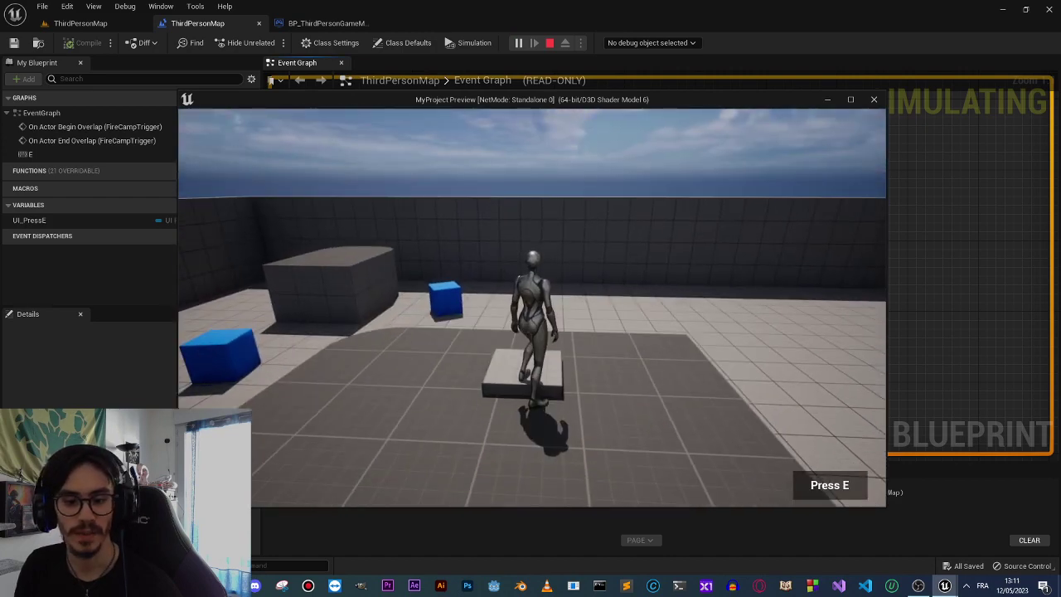
key(w)
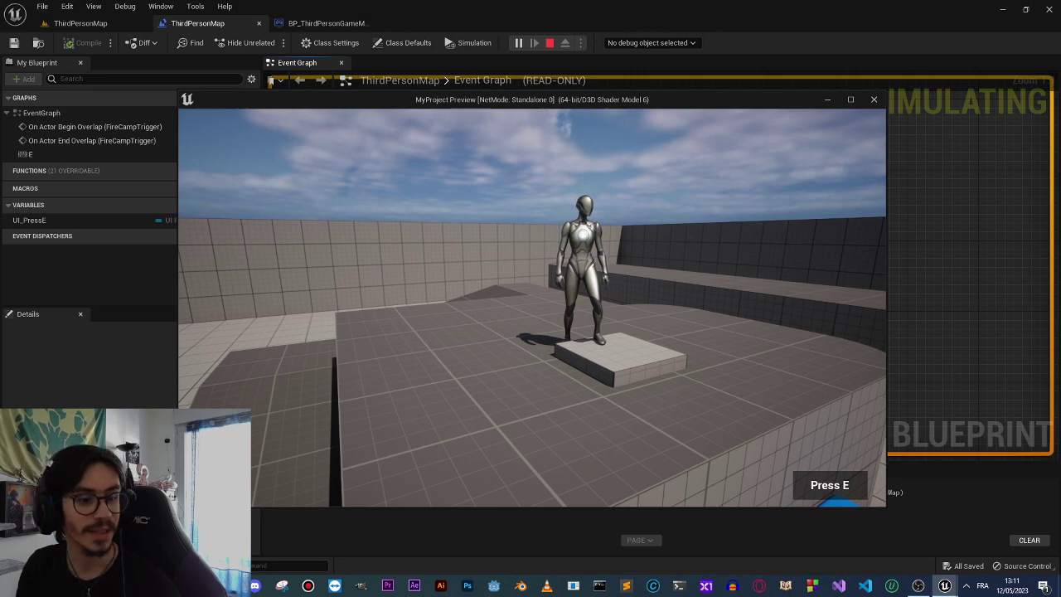
key(a)
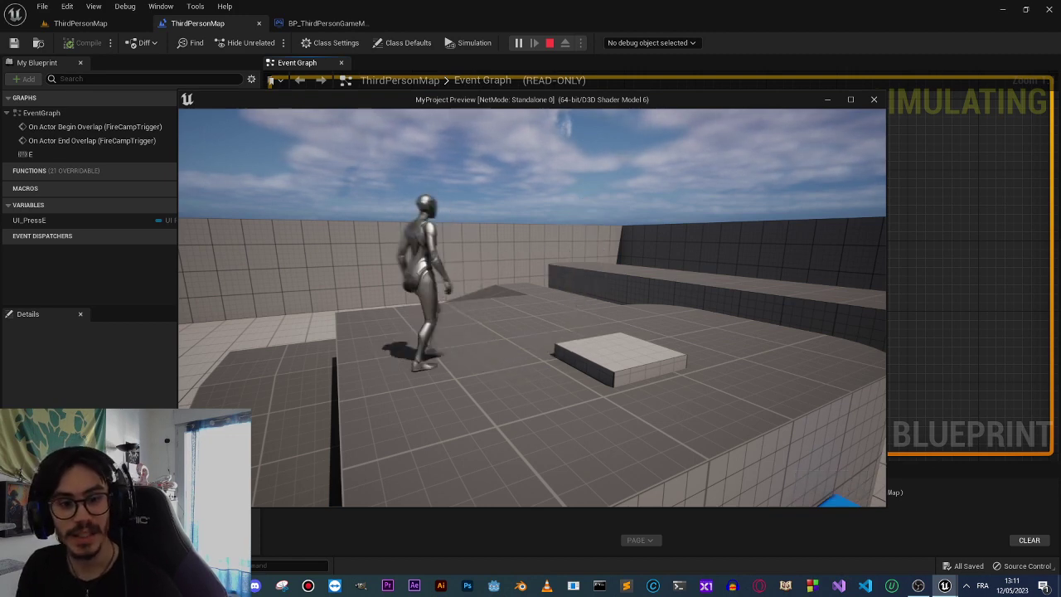
key(s)
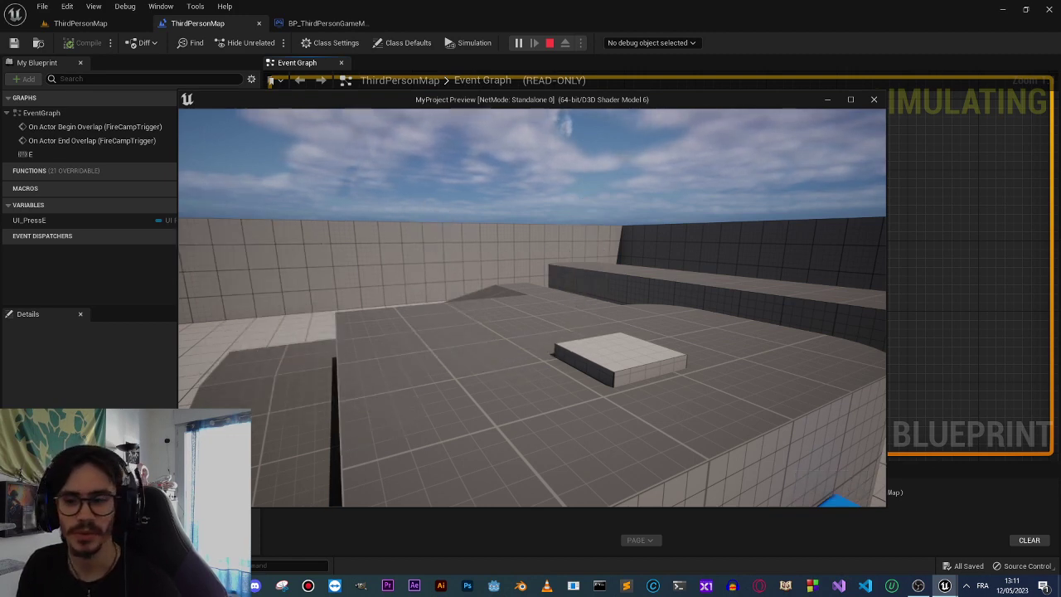
key(Escape)
right_drag(570, 264, 316, 218)
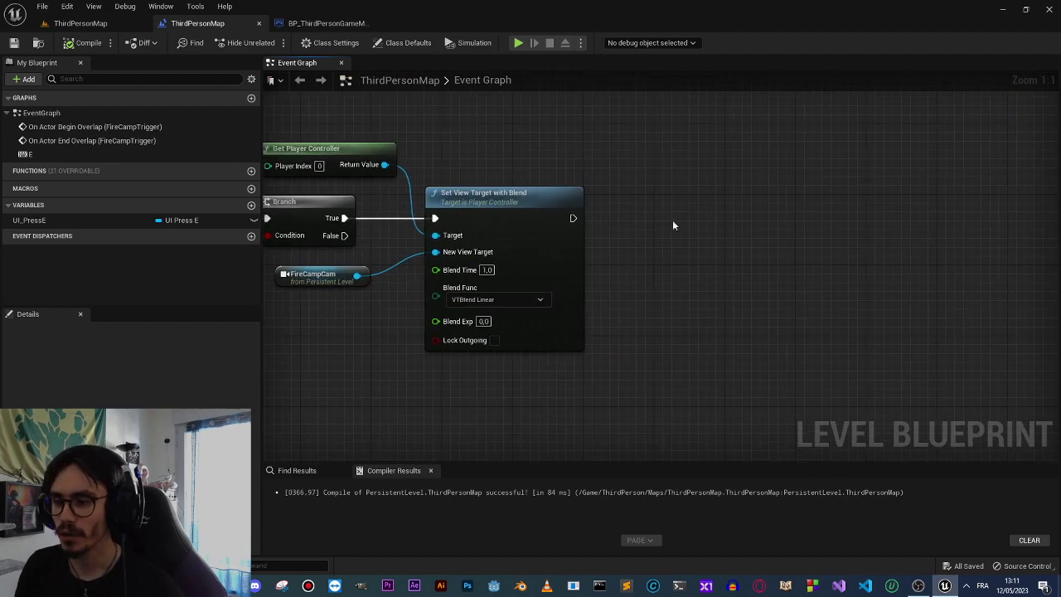
Add a Disable Input node after Set View Target with Blend.
right_drag(611, 270, 580, 295)
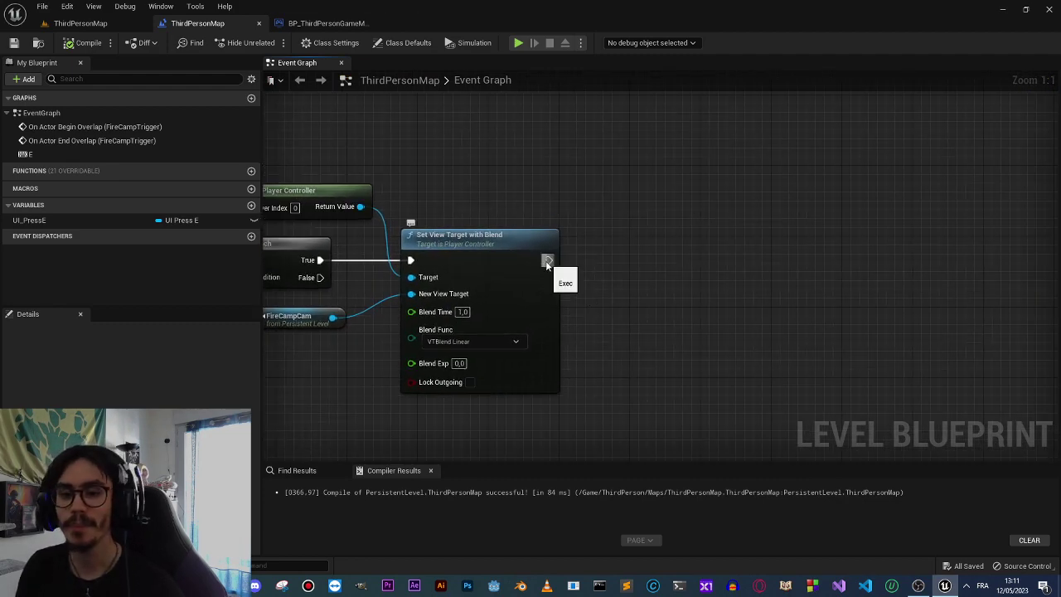
drag(547, 261, 619, 261)
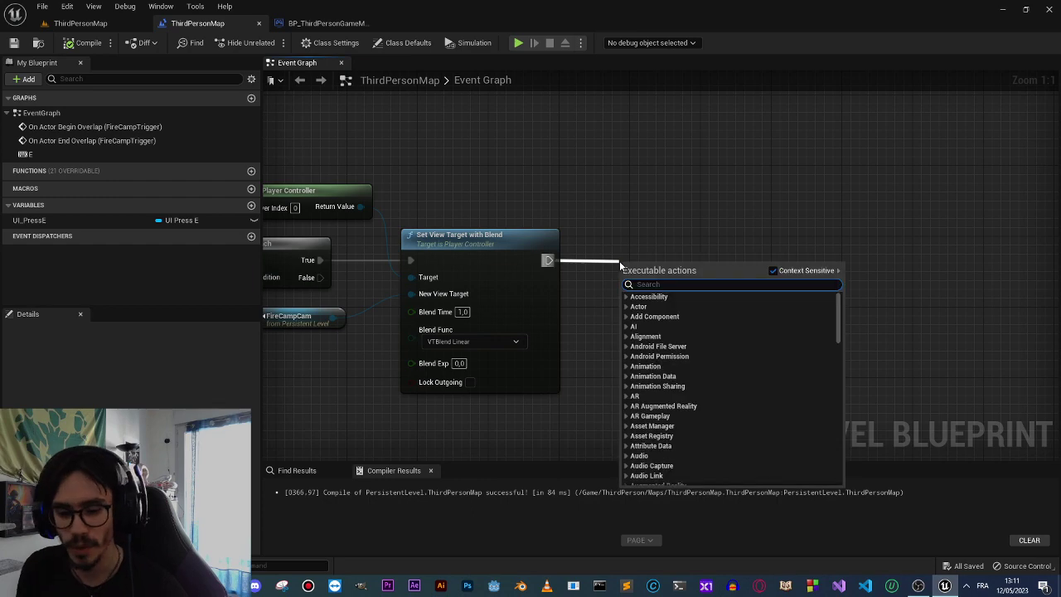
text(e)
key(BackSpace)
text(disa)
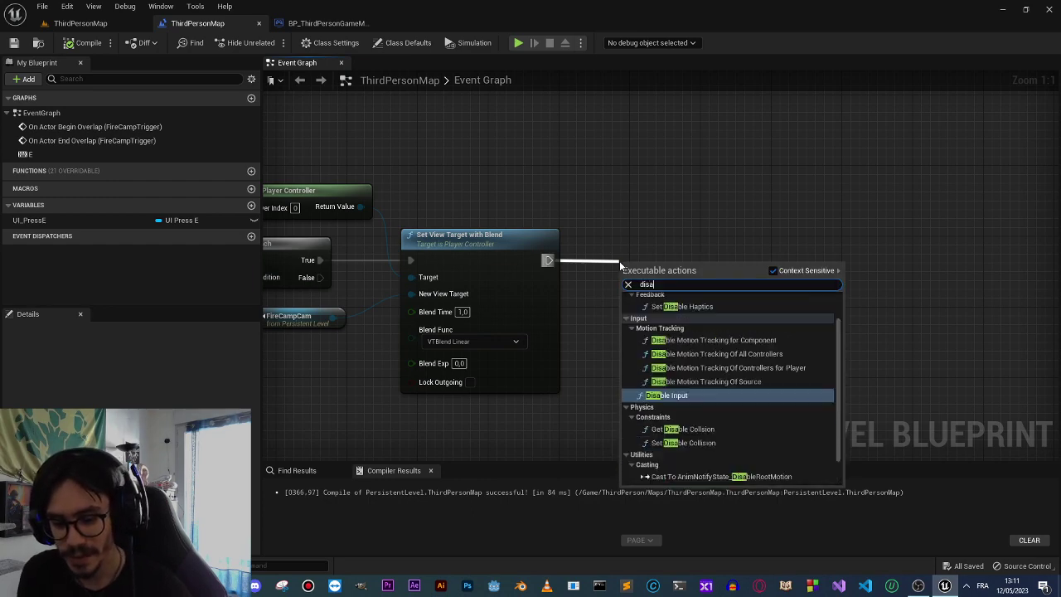
text(ble input)
key(Return)
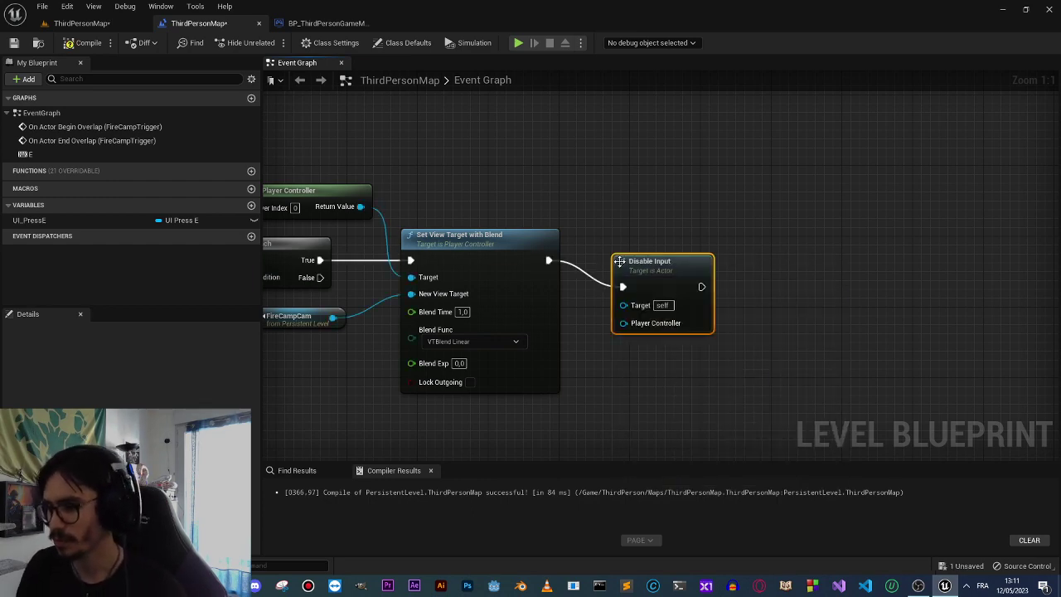
Give Disable Input Get Player Character as Target and Get Player Controller as Player Controller.
mouse_move(665, 262)
mouse_down()
mouse_move(674, 252)
mouse_move(639, 286)
mouse_move(539, 183)
mouse_up()
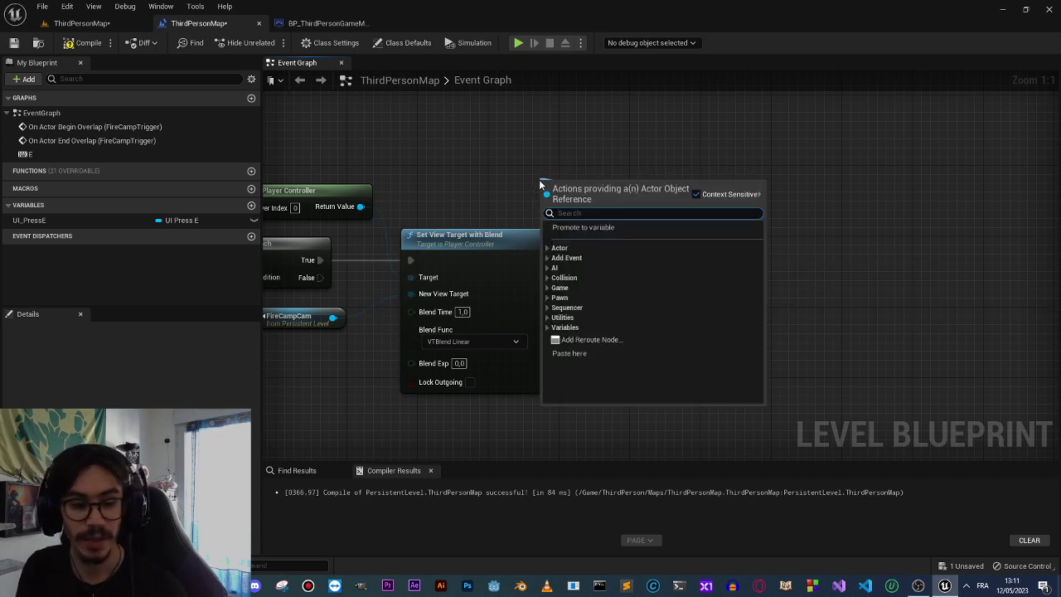
text(pla)
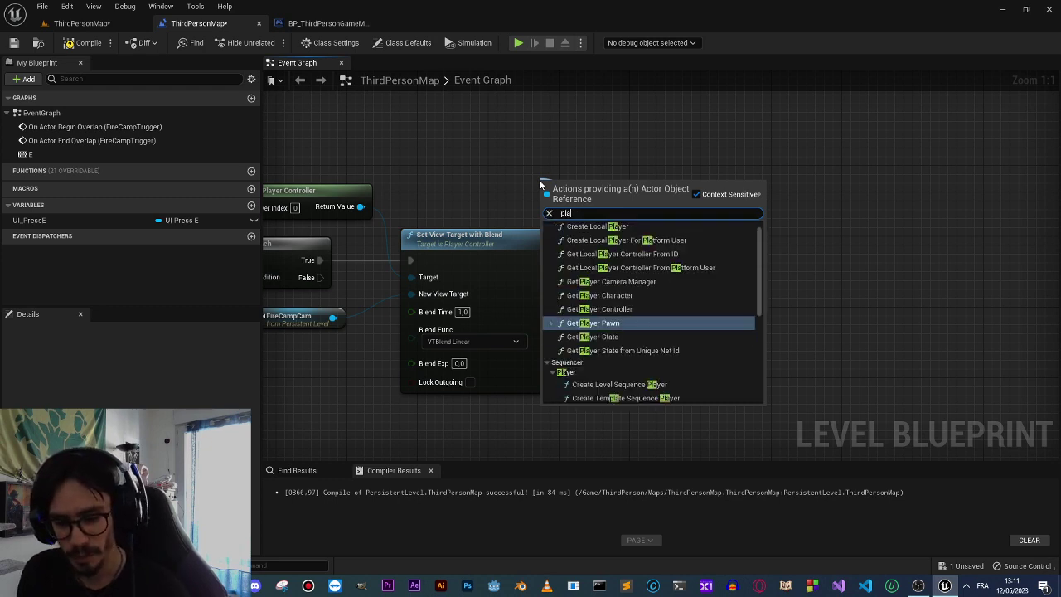
text(yer chara)
key(Return)
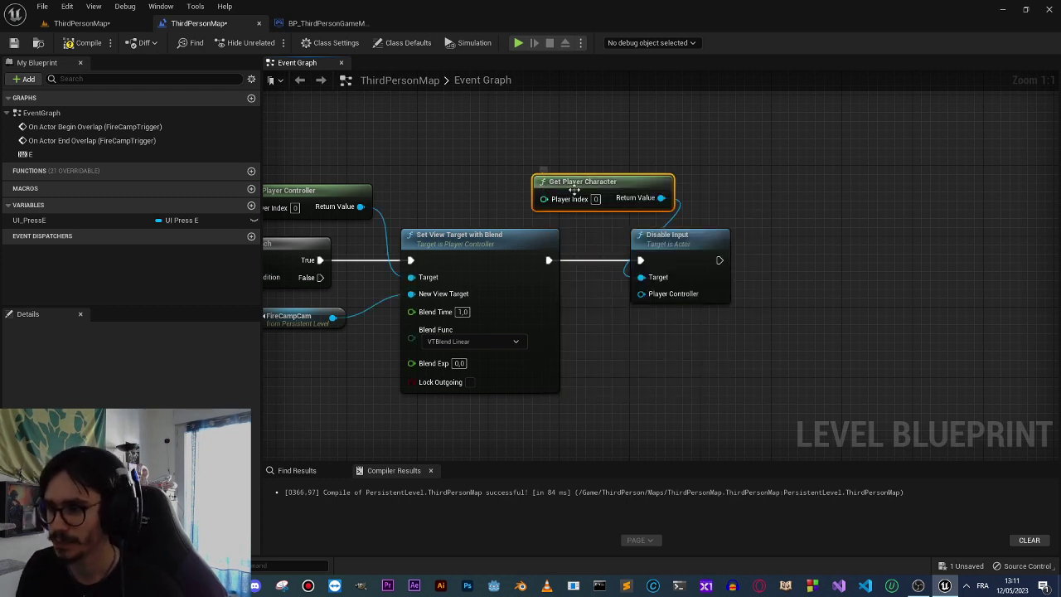
drag(573, 185, 493, 178)
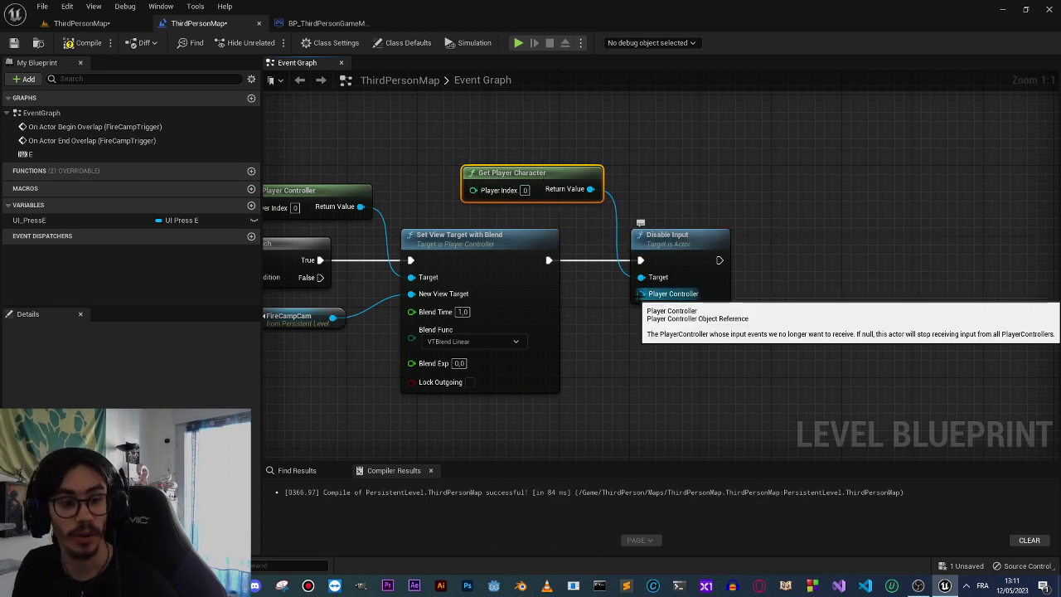
mouse_move(640, 296)
mouse_down()
mouse_move(654, 254)
mouse_move(551, 412)
mouse_up()
text(player controller)
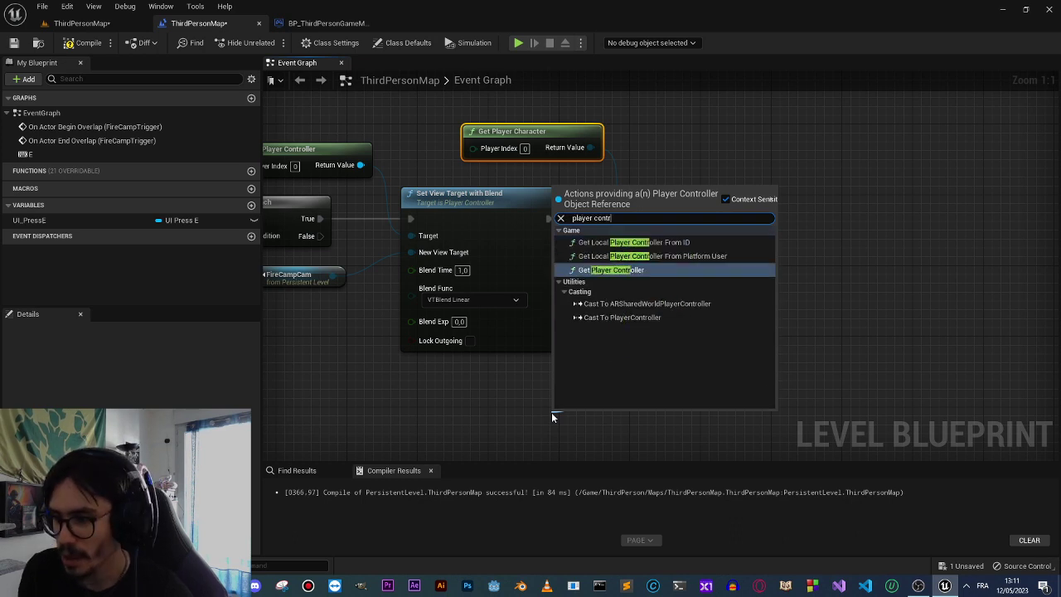
key(Return)
drag(621, 405, 543, 379)
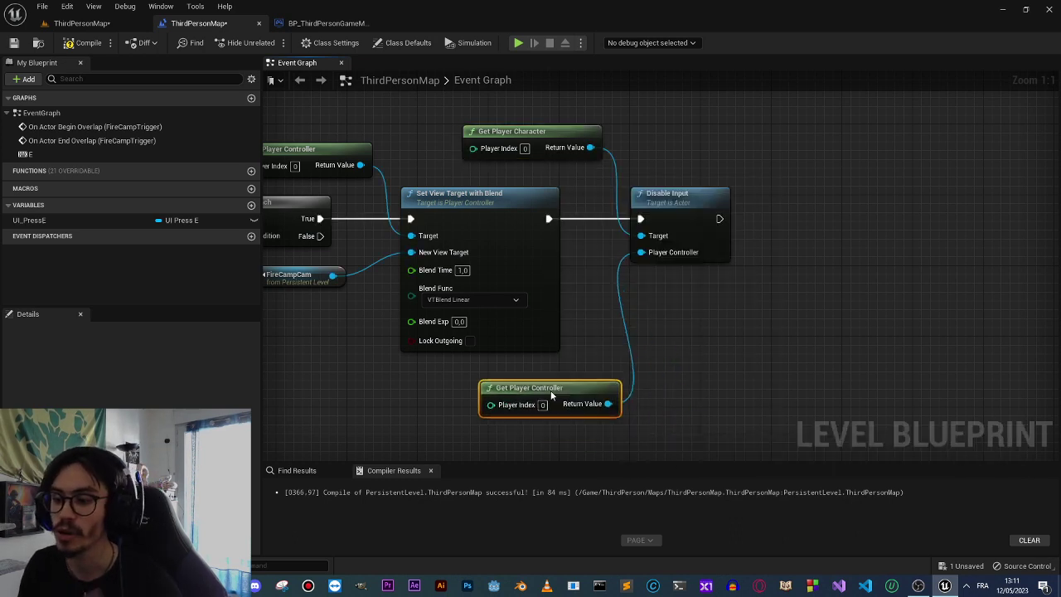
click(696, 380)
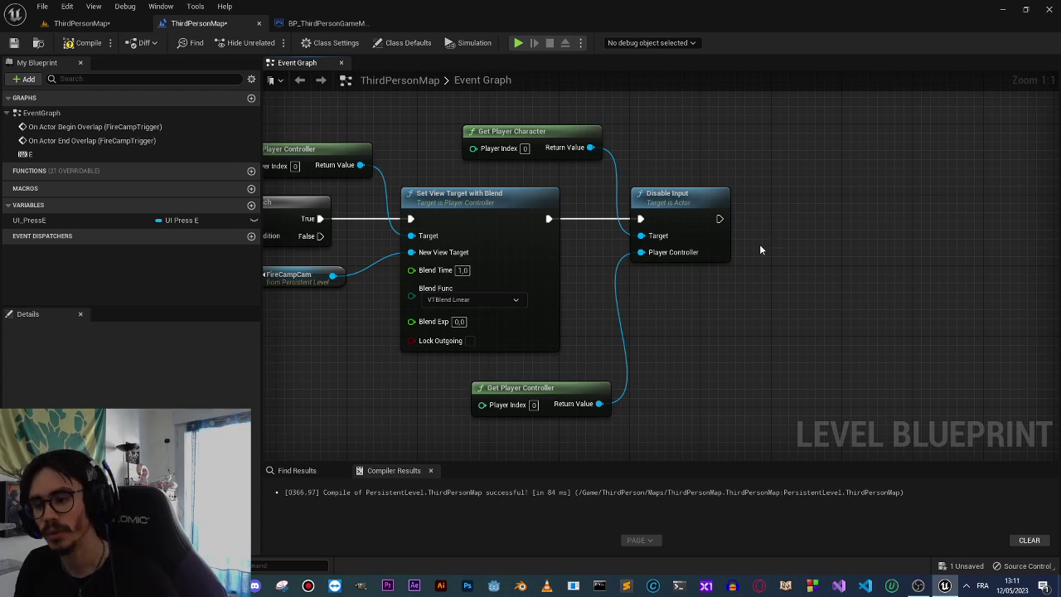
click(518, 390)
Play the level twice to check the fire camp camera blend and blocked movement, exiting with Esc.
click(713, 365)
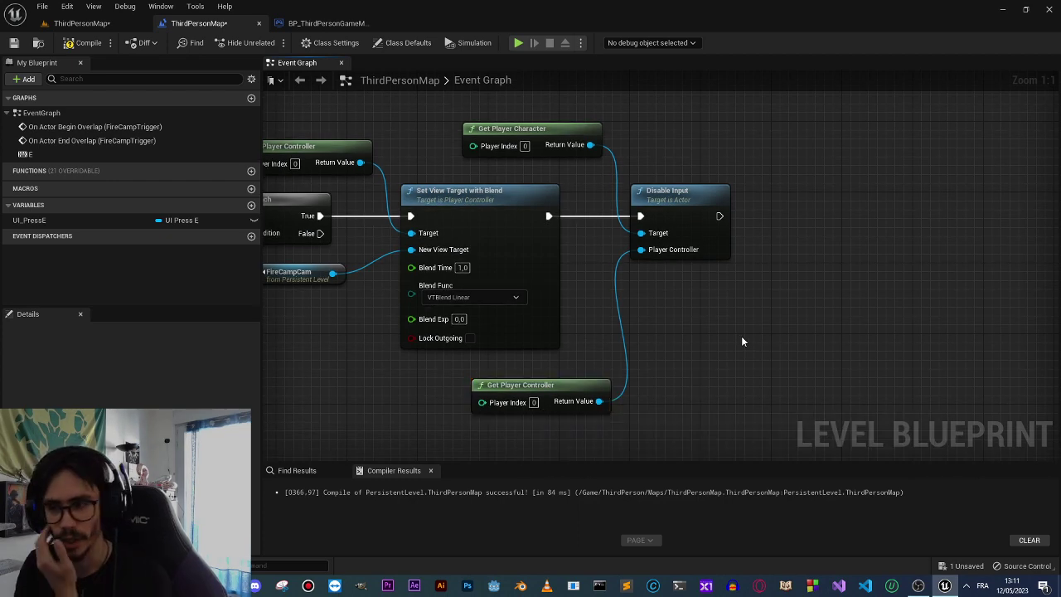
click(518, 43)
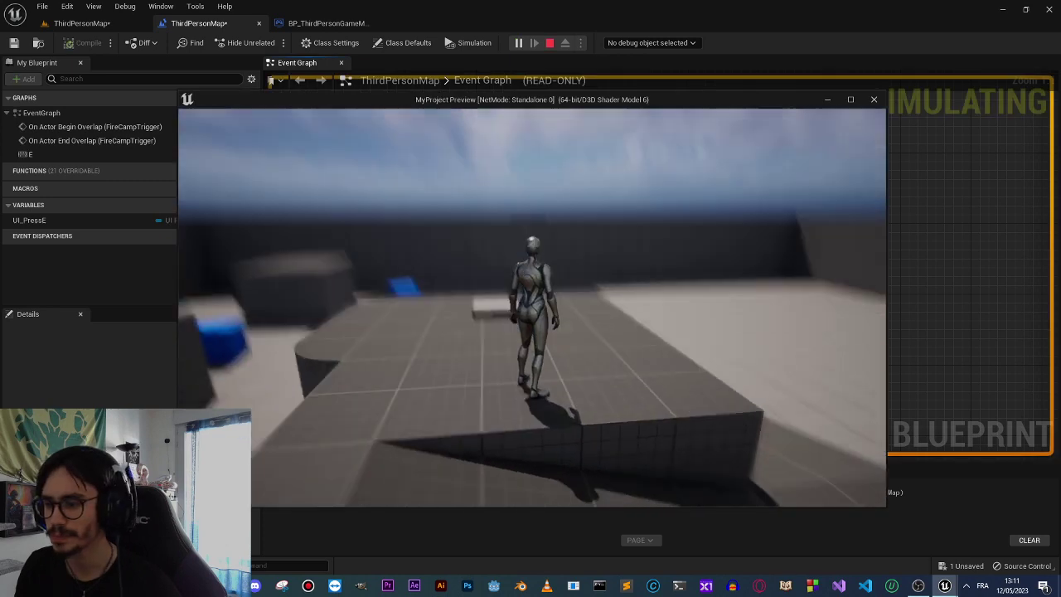
key(s)
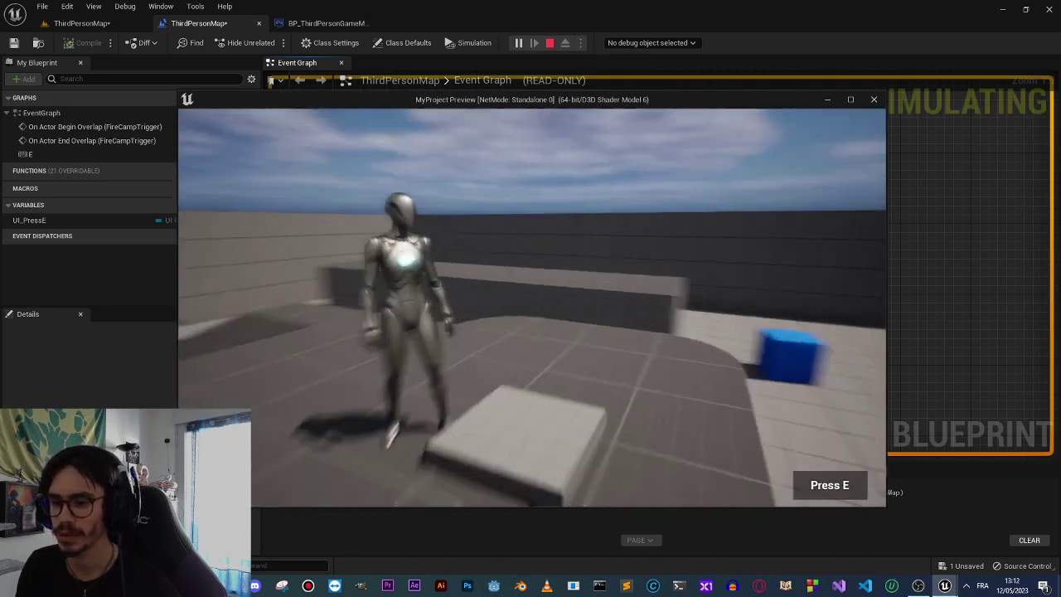
key(s)
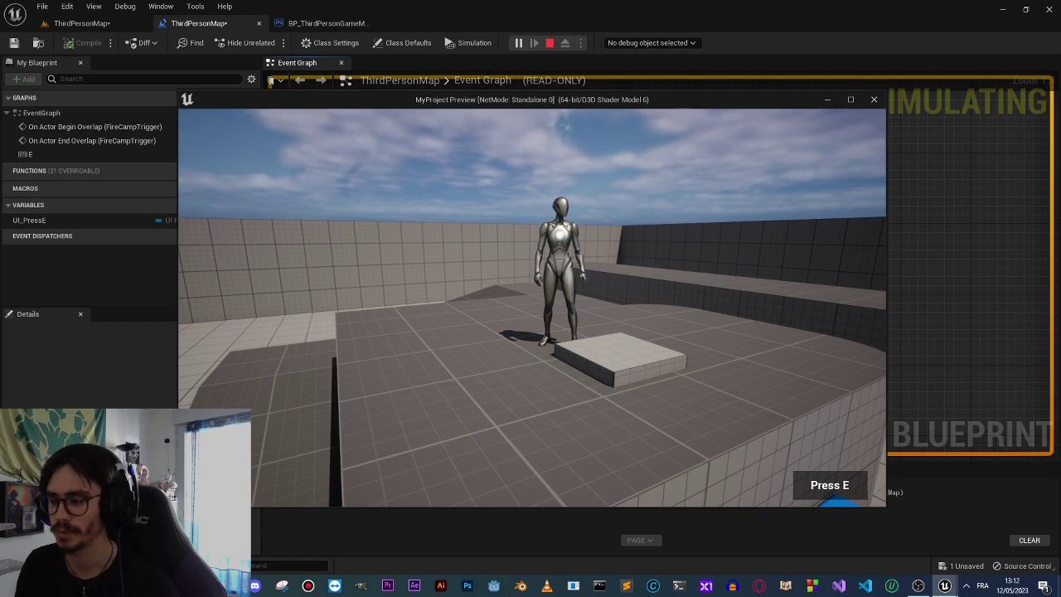
key(Escape)
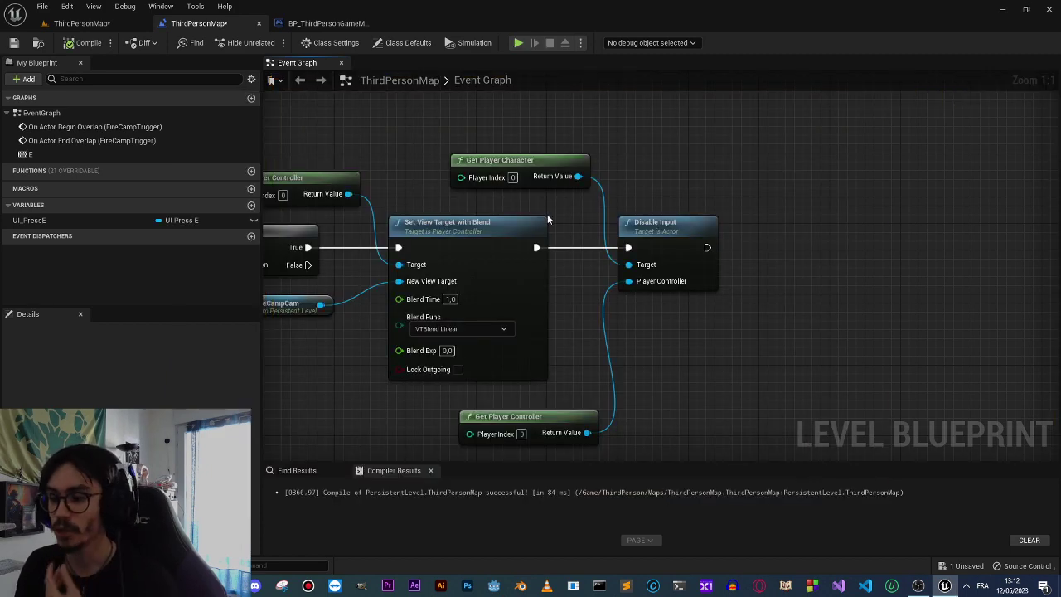
click(516, 47)
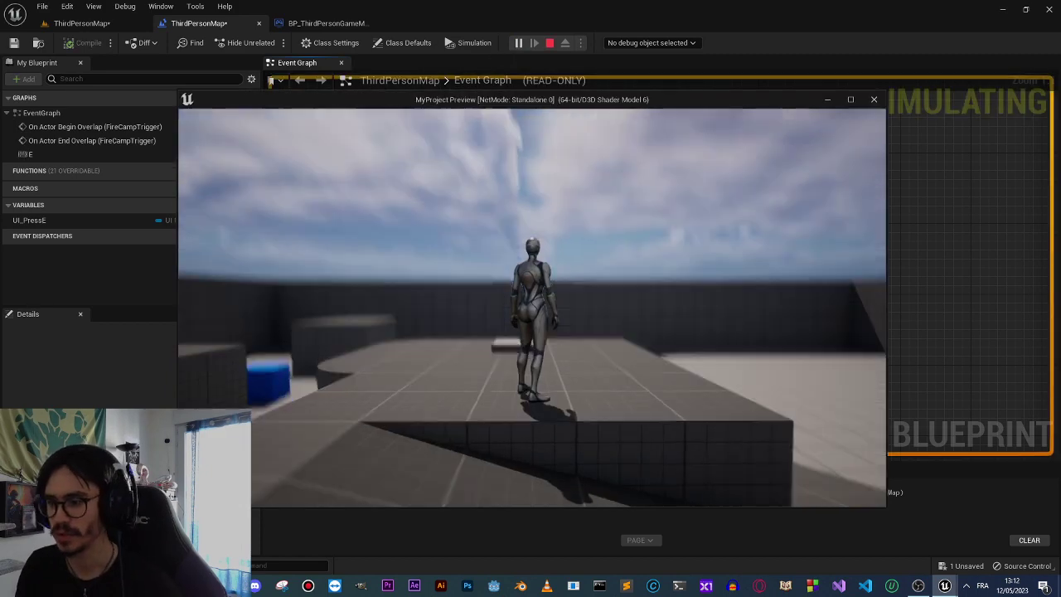
key(w)
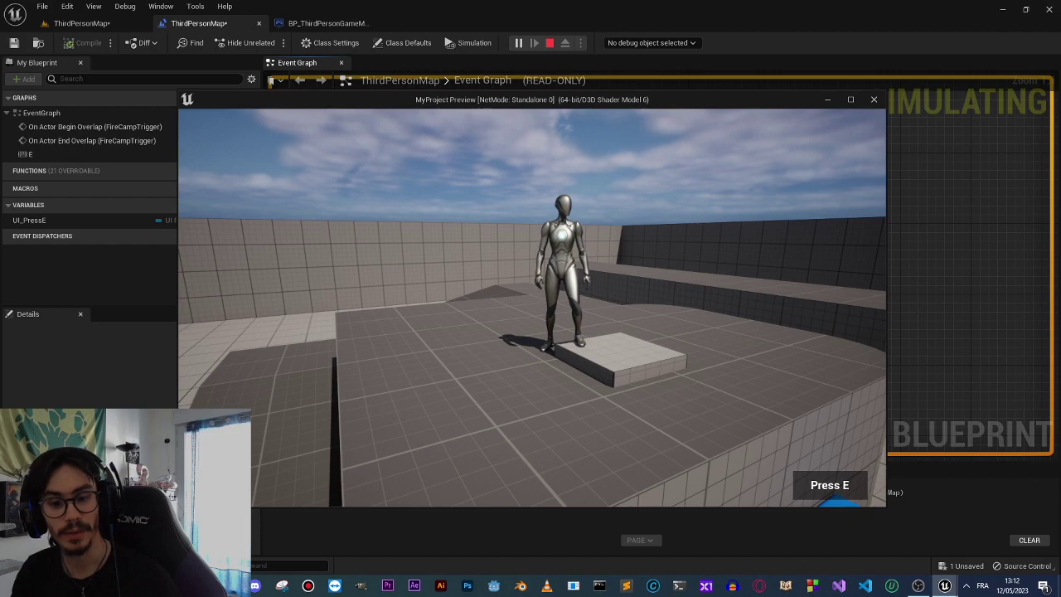
key(Escape)
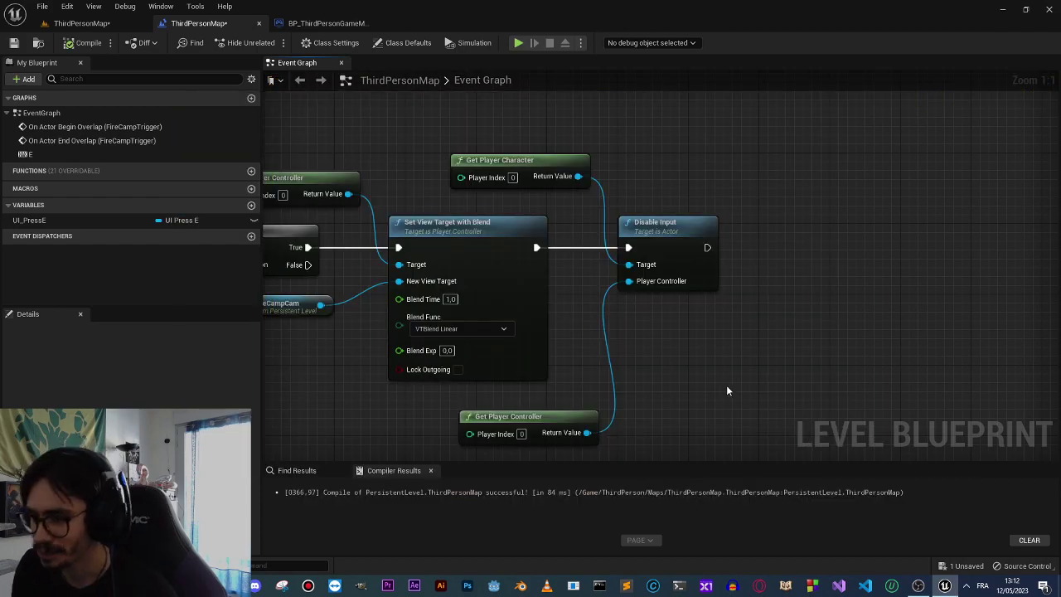
Add a UI_PressE getter with Remove from Parent, run after Disable Input.
scroll(824, 336, down, 8)
scroll(568, 286, up, 3)
scroll(567, 340, up, 3)
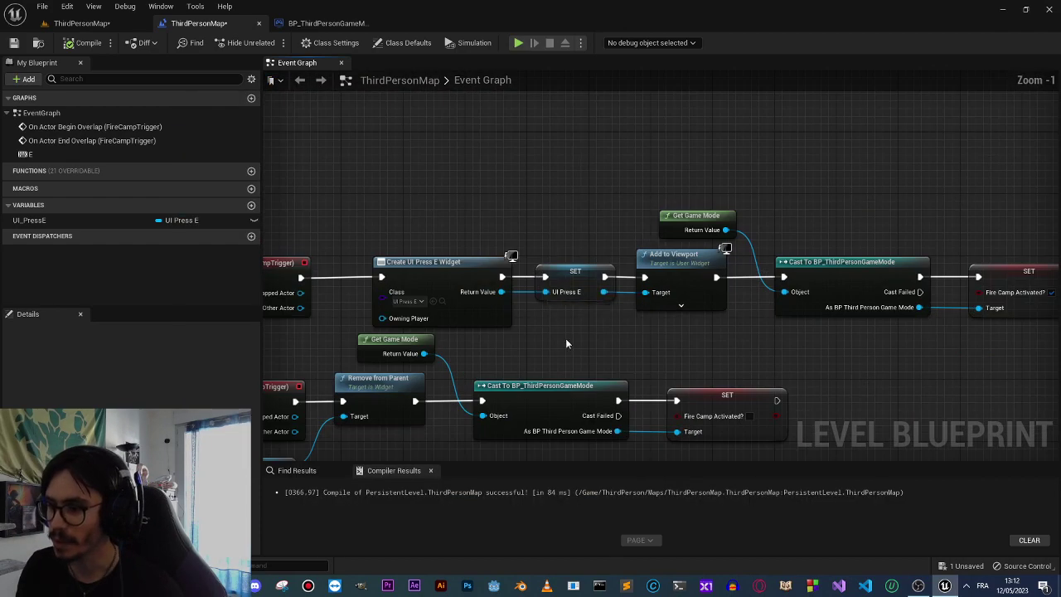
scroll(531, 308, up, 1)
right_drag(953, 273, 439, 232)
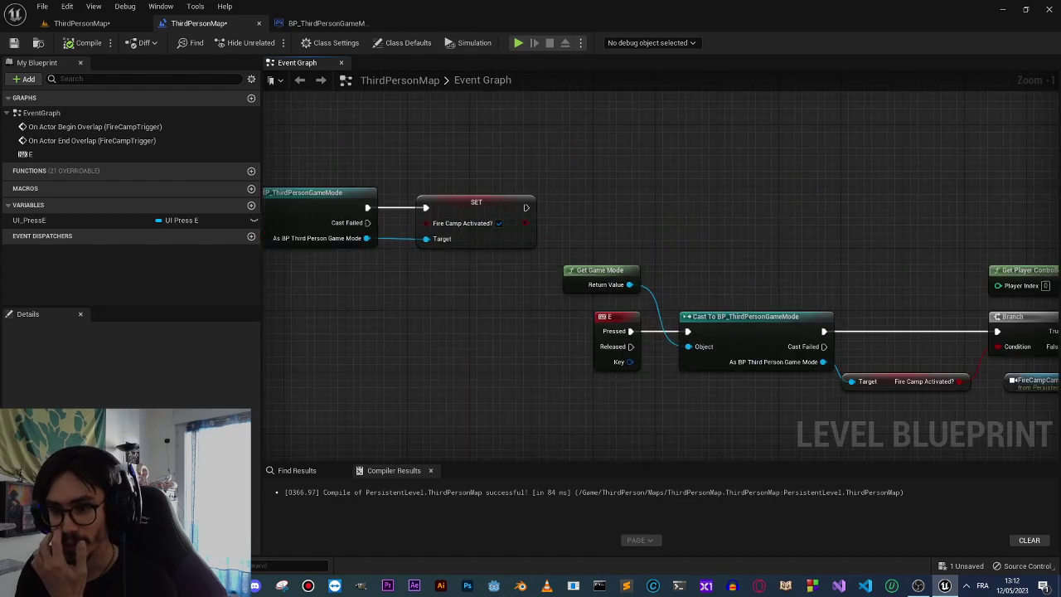
right_drag(1028, 315, 535, 278)
drag(50, 220, 628, 202)
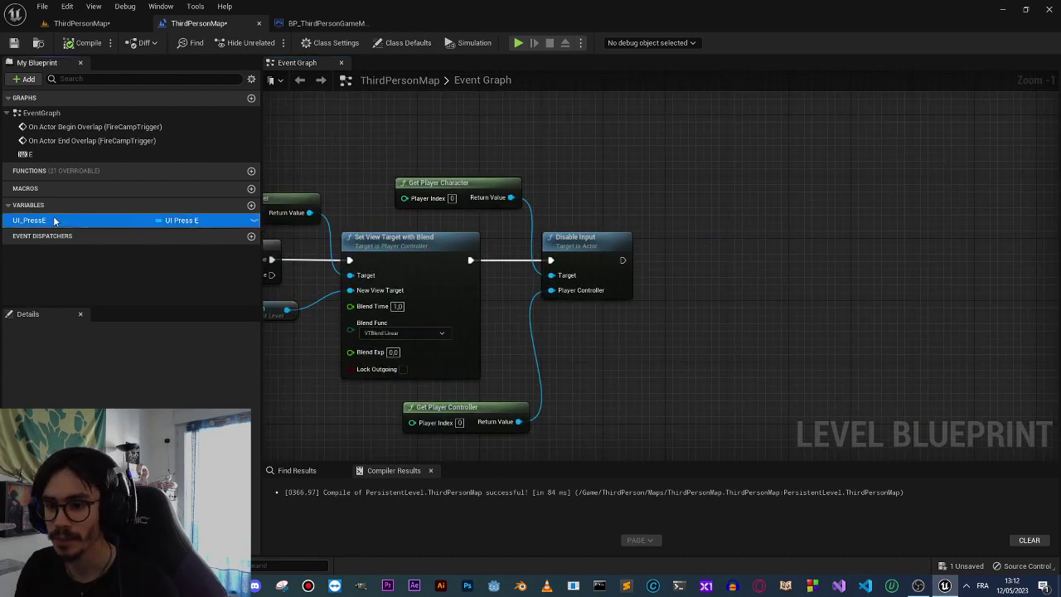
click(628, 202)
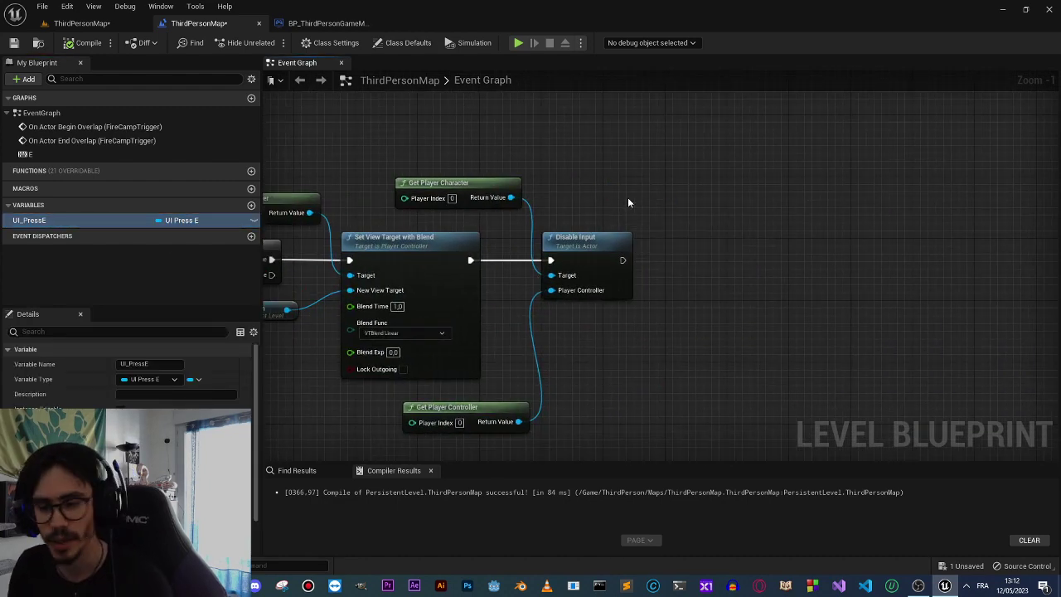
drag(657, 186, 710, 273)
text(re)
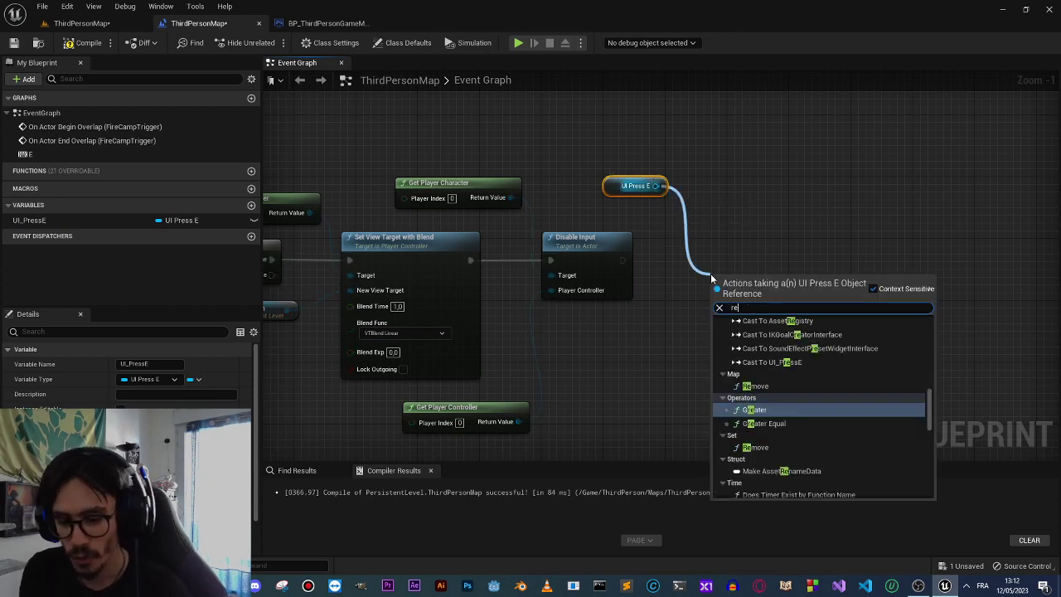
text(move from parent)
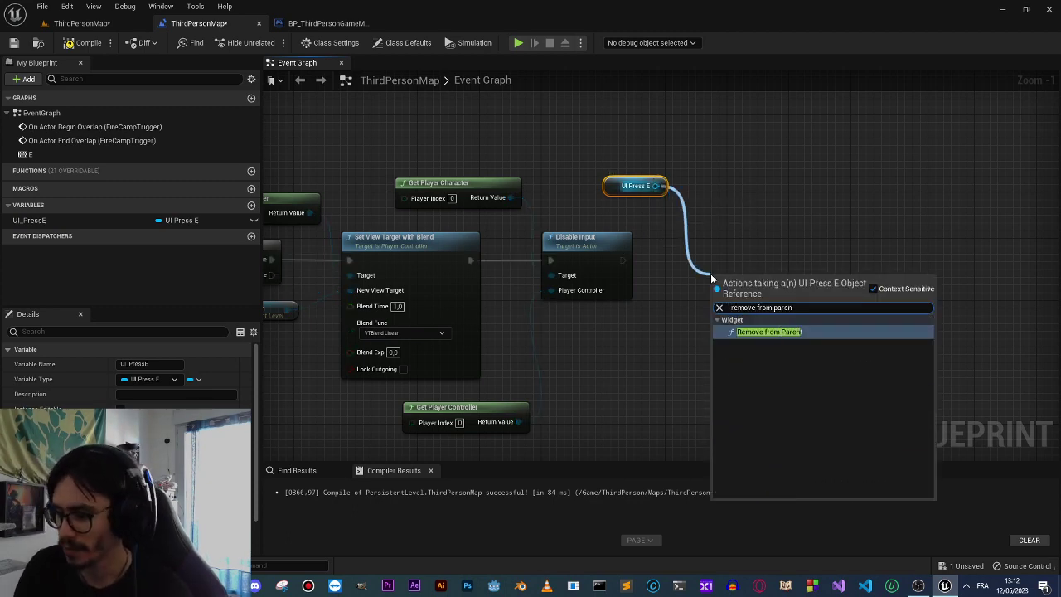
key(Return)
mouse_move(746, 277)
mouse_down()
mouse_move(723, 239)
mouse_move(622, 260)
mouse_up()
drag(643, 186, 597, 209)
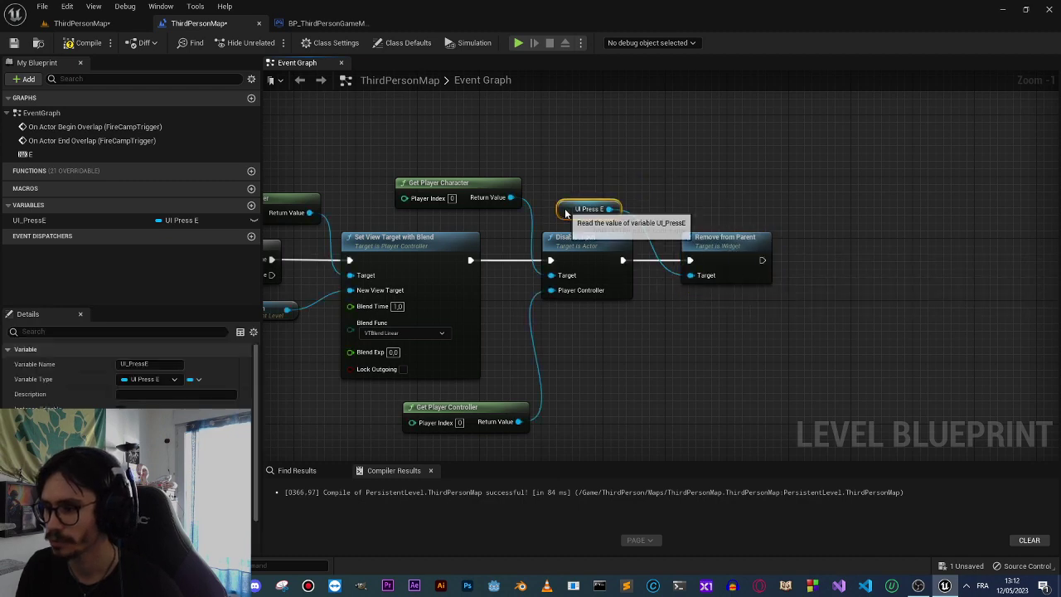
Test-play the level briefly and stop it with Esc.
click(517, 42)
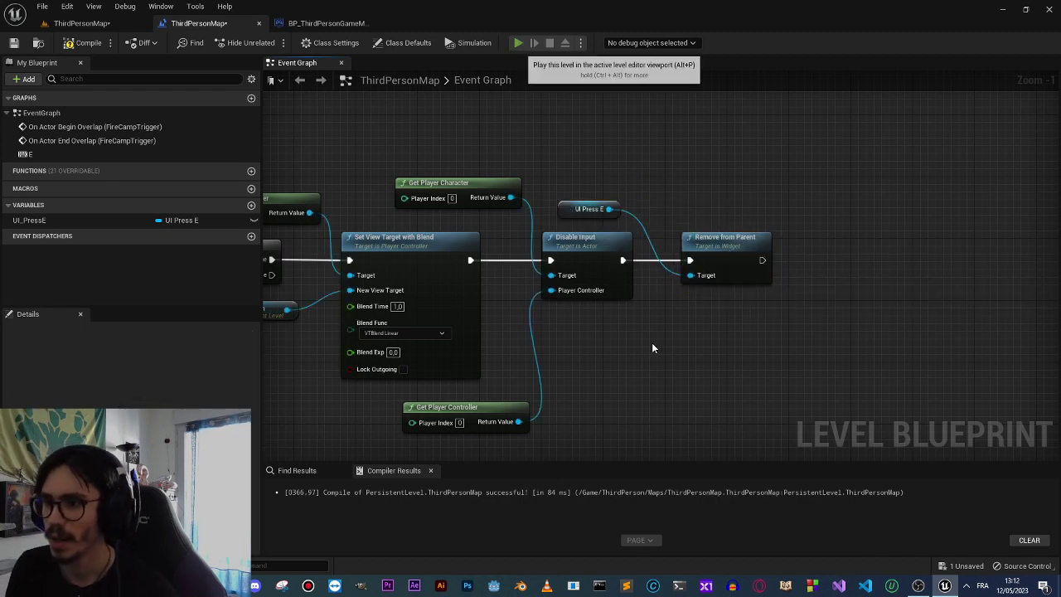
key(s)
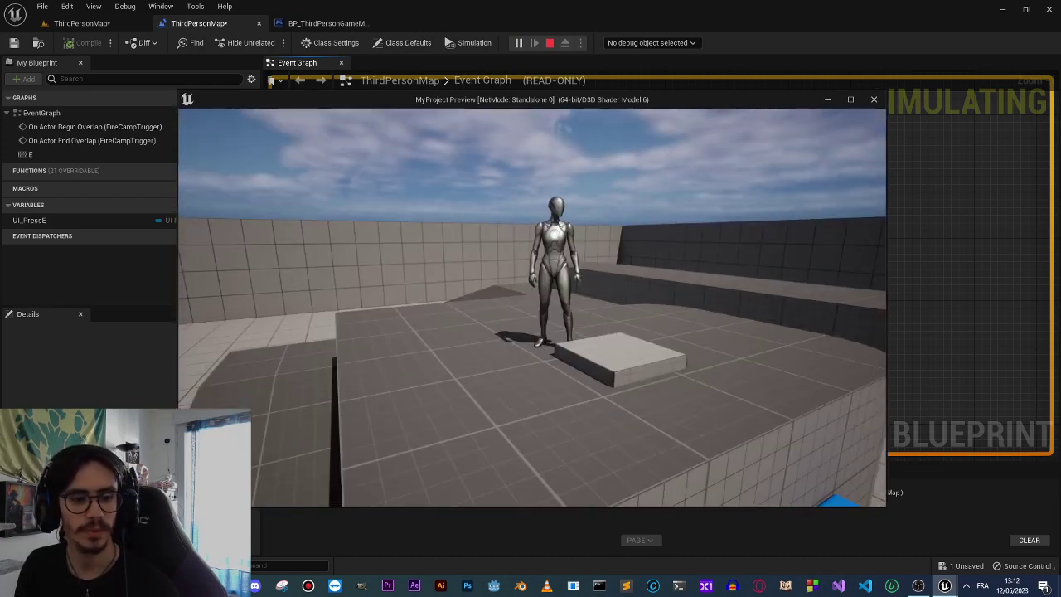
key(Escape)
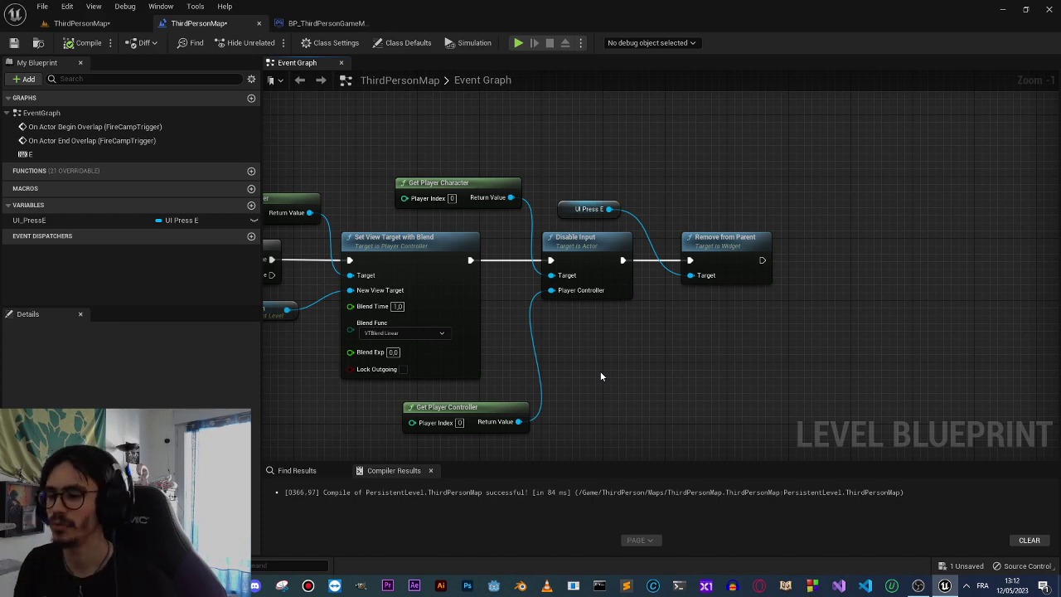
Add a Create Widget node after Remove from Parent with Class set to UI_FireCamp.
scroll(597, 344, down, 3)
scroll(600, 282, down, 3)
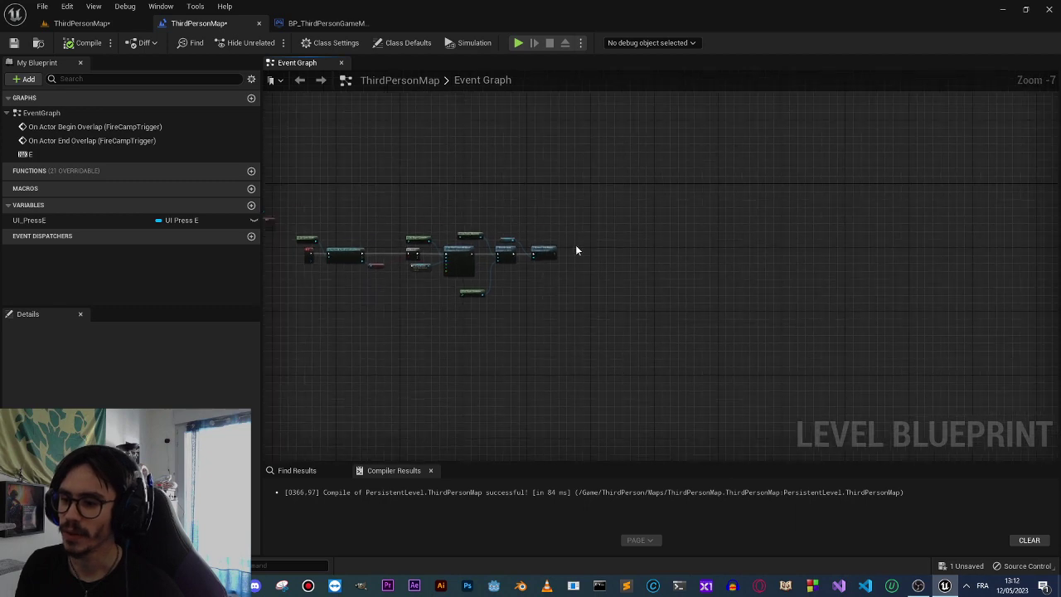
scroll(575, 245, up, 8)
drag(465, 293, 520, 290)
text(crea)
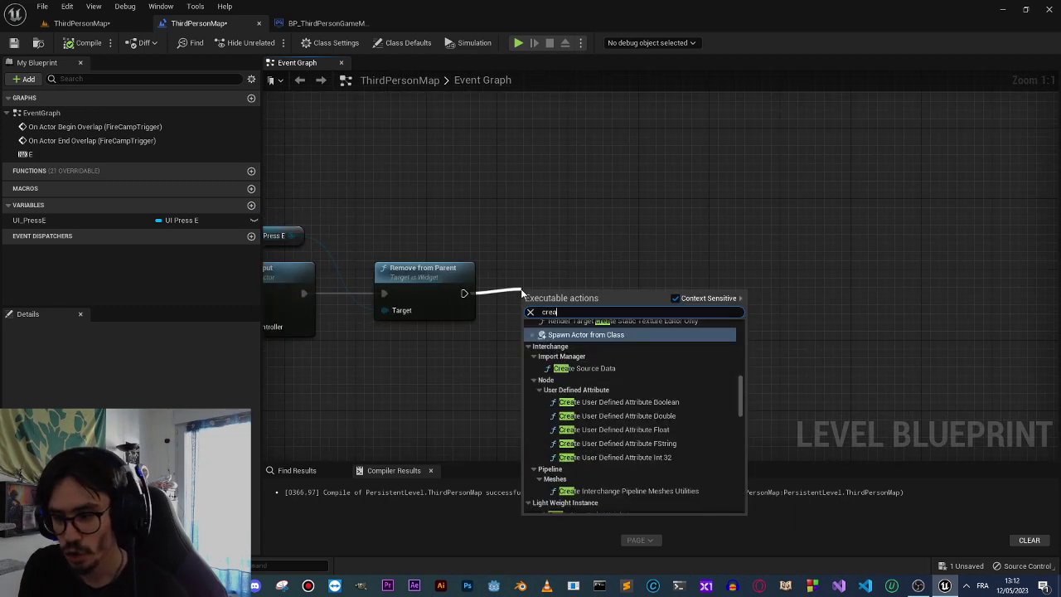
text( widget)
key(Return)
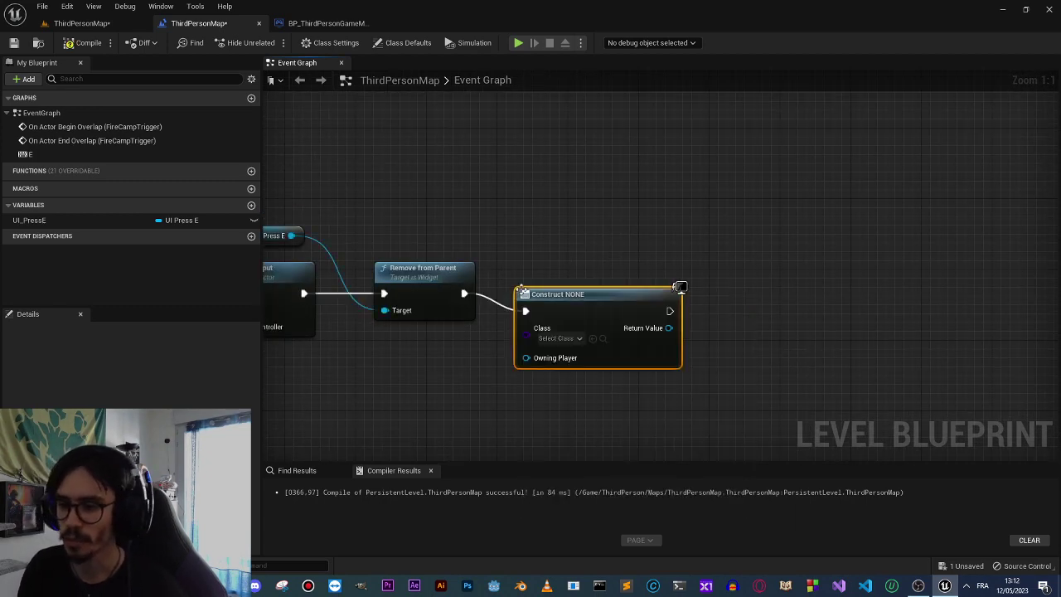
click(555, 320)
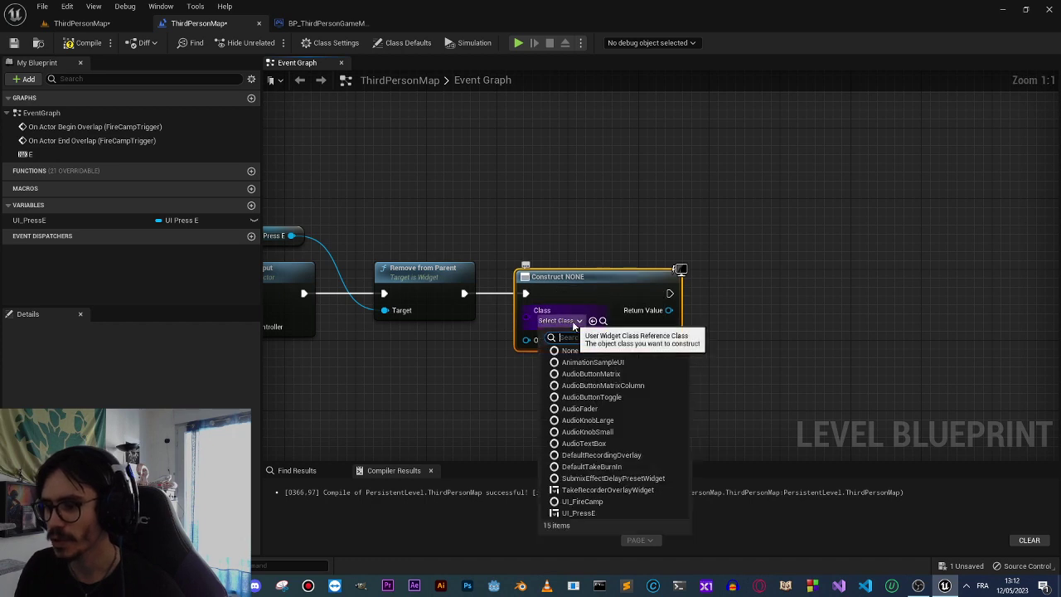
click(576, 503)
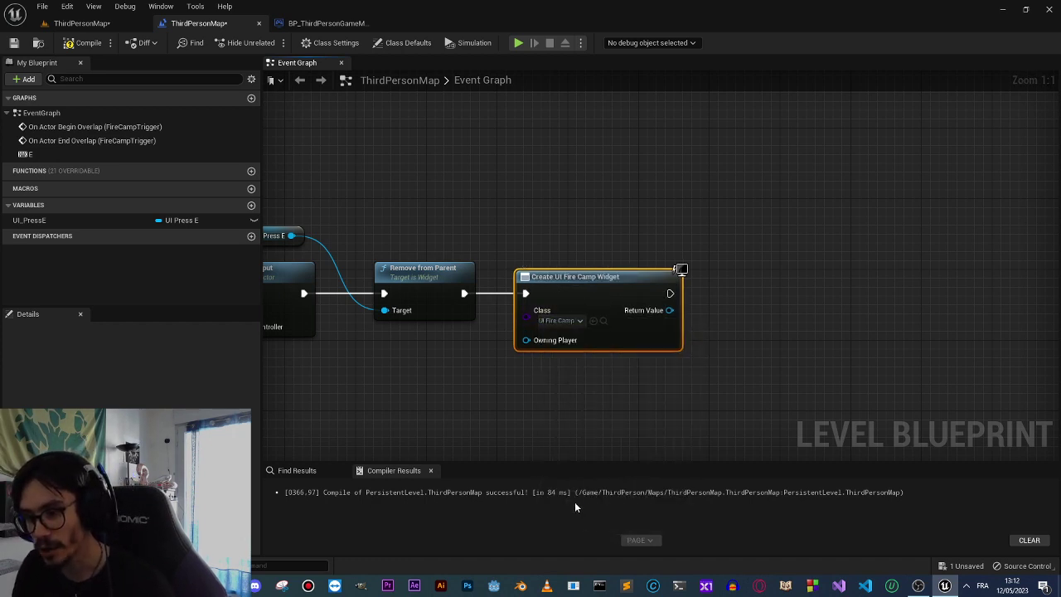
Promote the created widget's Return Value to a variable named UI_FireCamp.
right_click(670, 310)
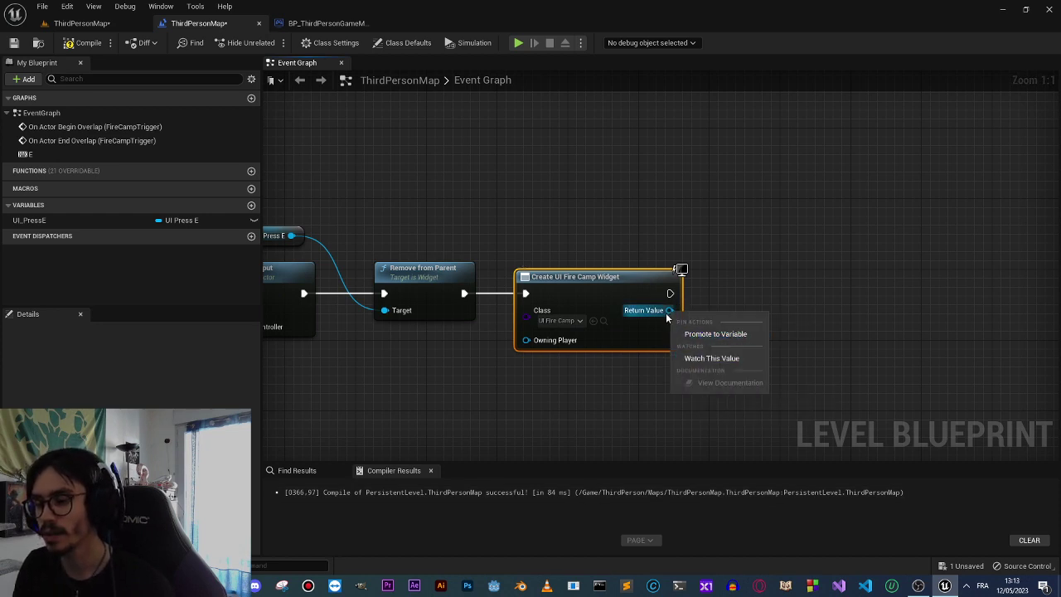
click(701, 340)
text(UI_FireC)
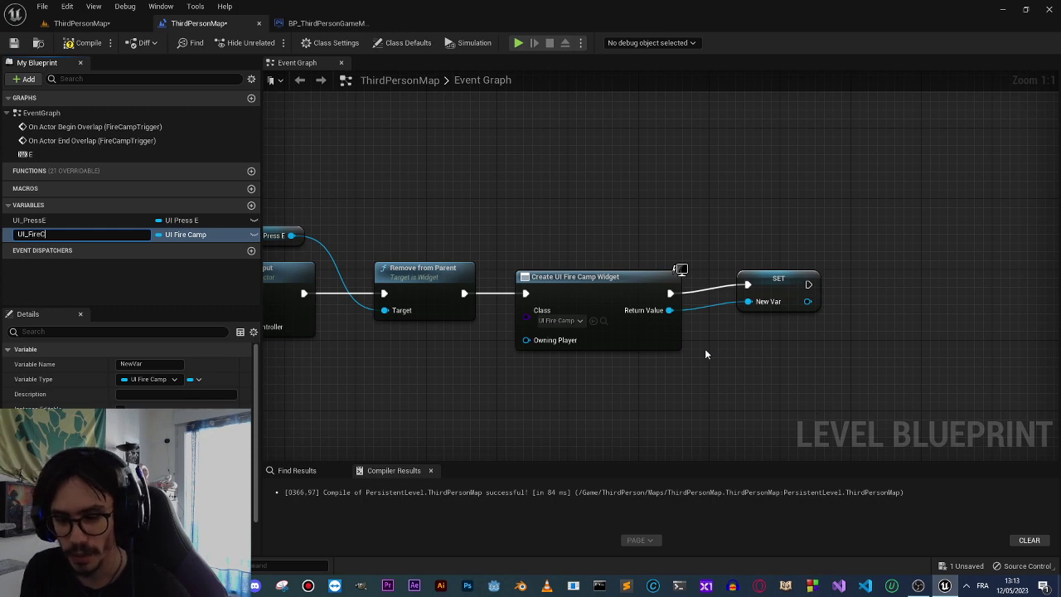
text(amp)
key(Return)
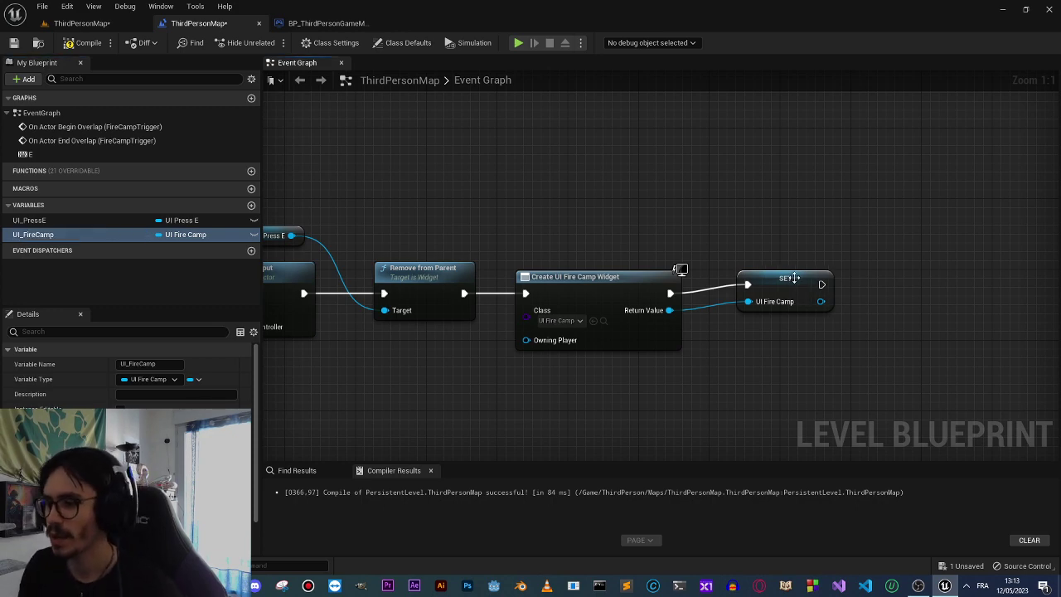
drag(788, 290, 761, 298)
right_drag(761, 299, 531, 290)
Add the stored UI_FireCamp widget to the viewport and compile the level Blueprint.
drag(562, 300, 626, 305)
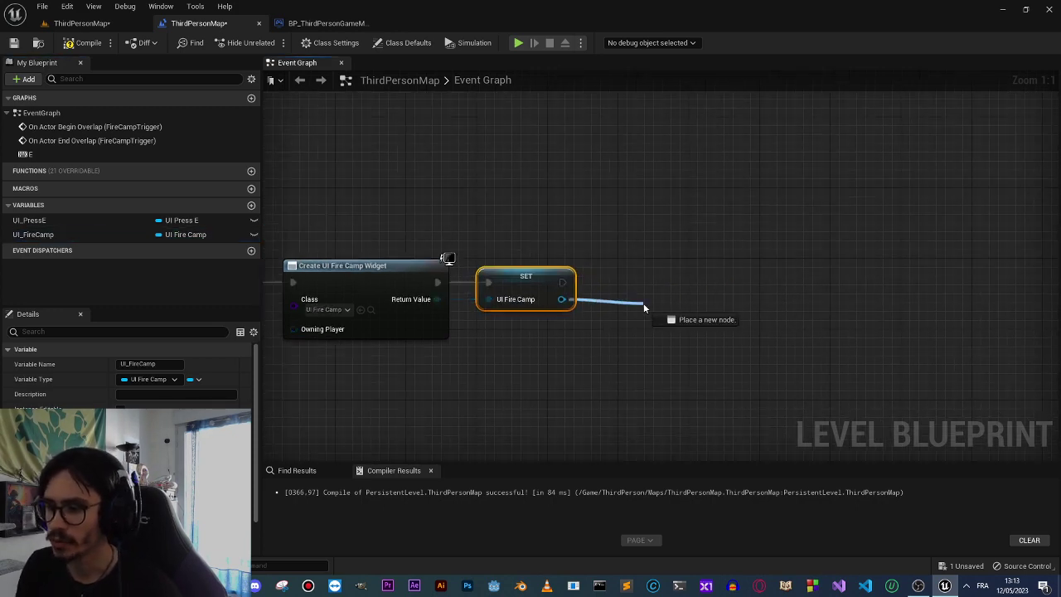
text(add to vei)
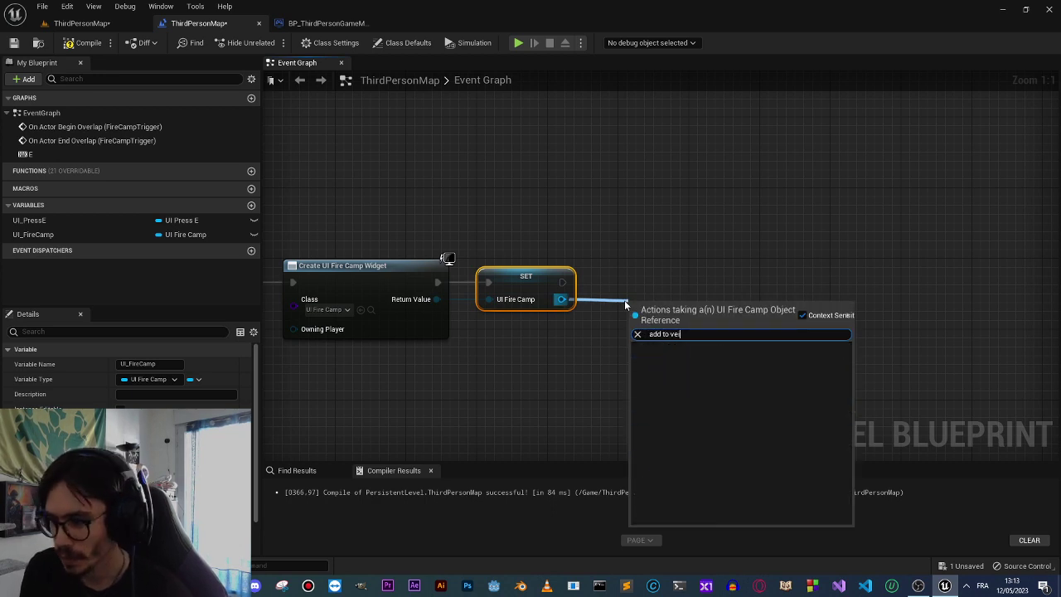
key(BackSpace)
text(iewport)
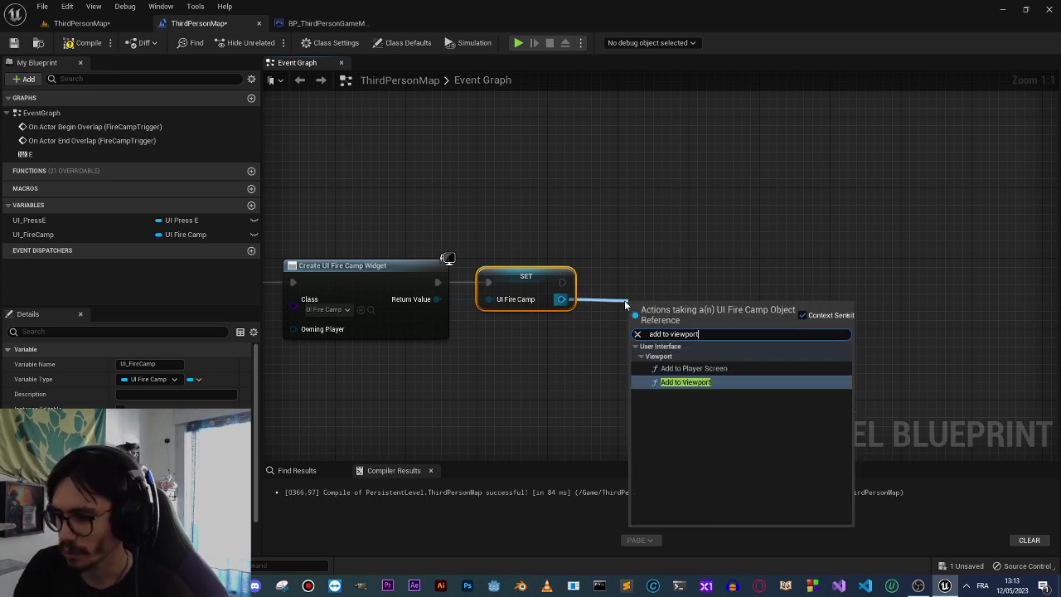
key(Return)
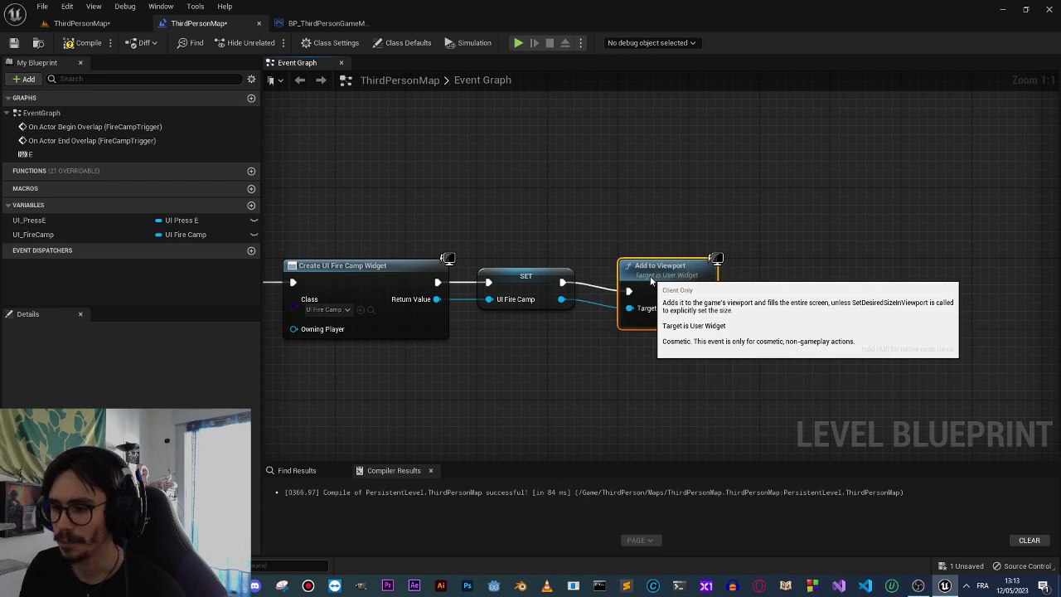
click(528, 194)
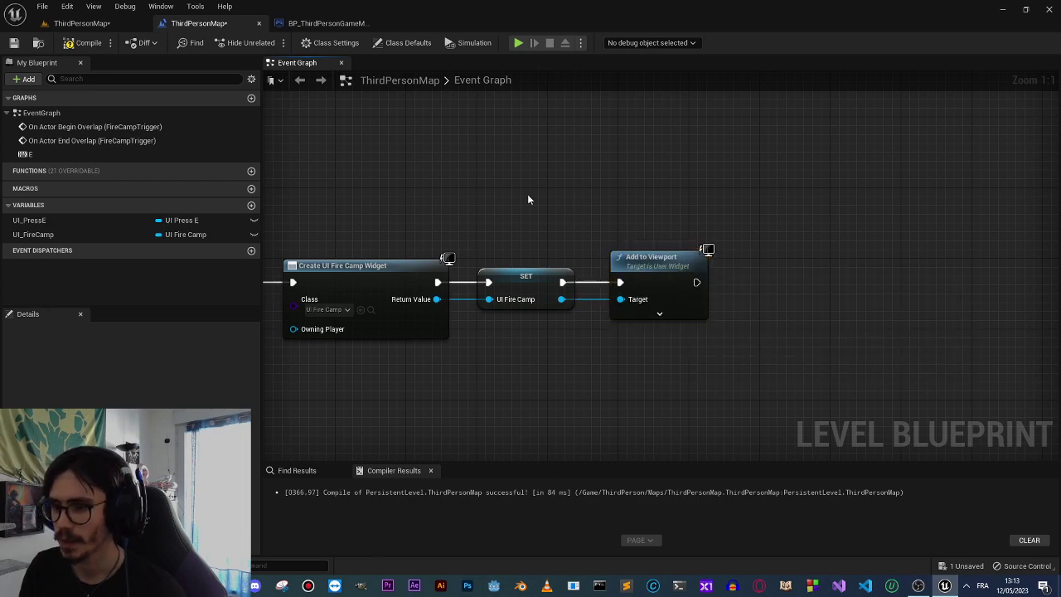
click(522, 46)
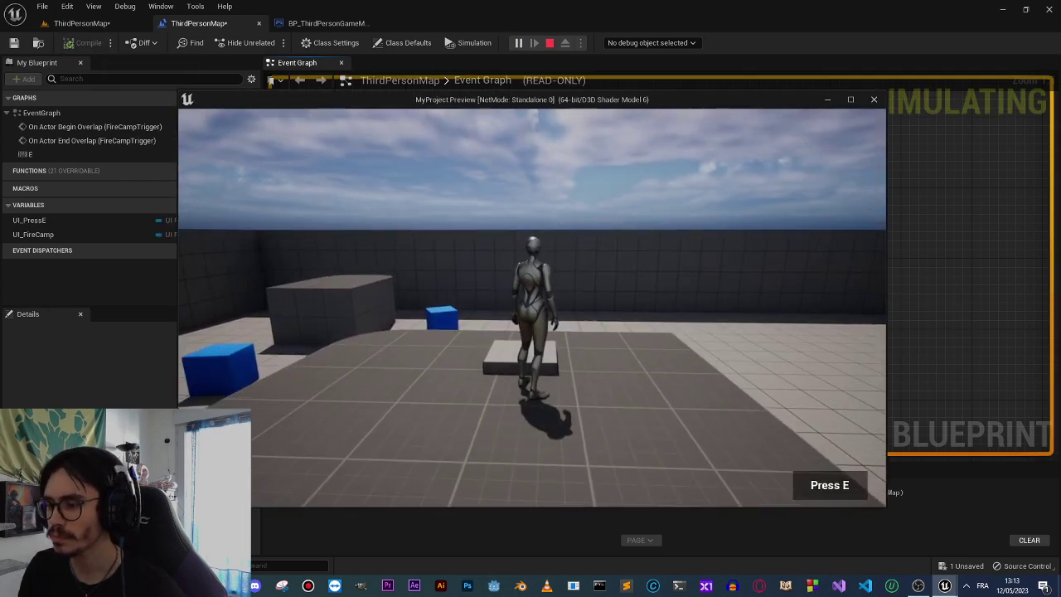
key(e)
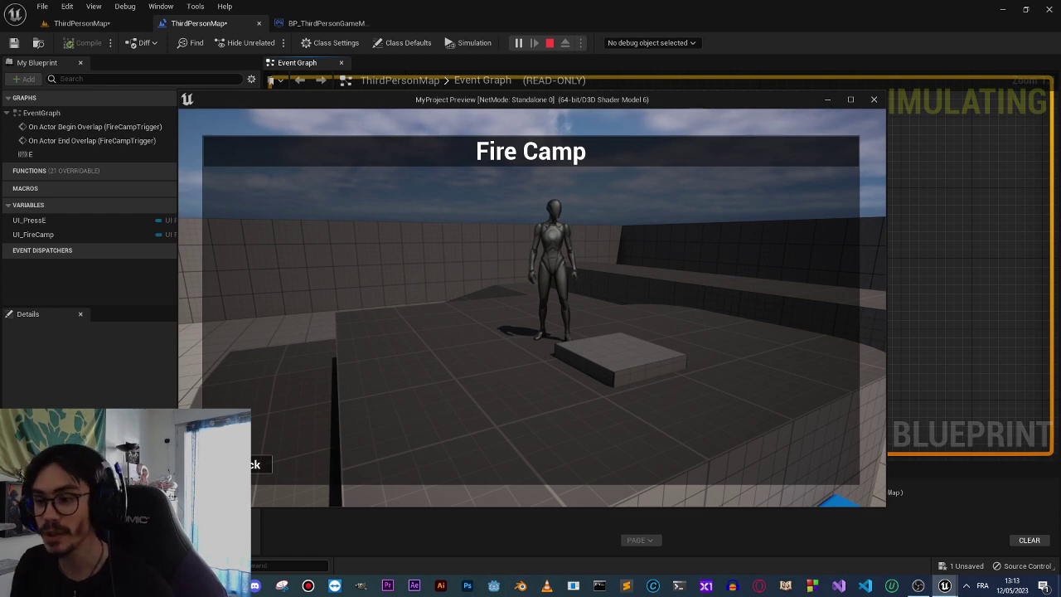
key(Escape)
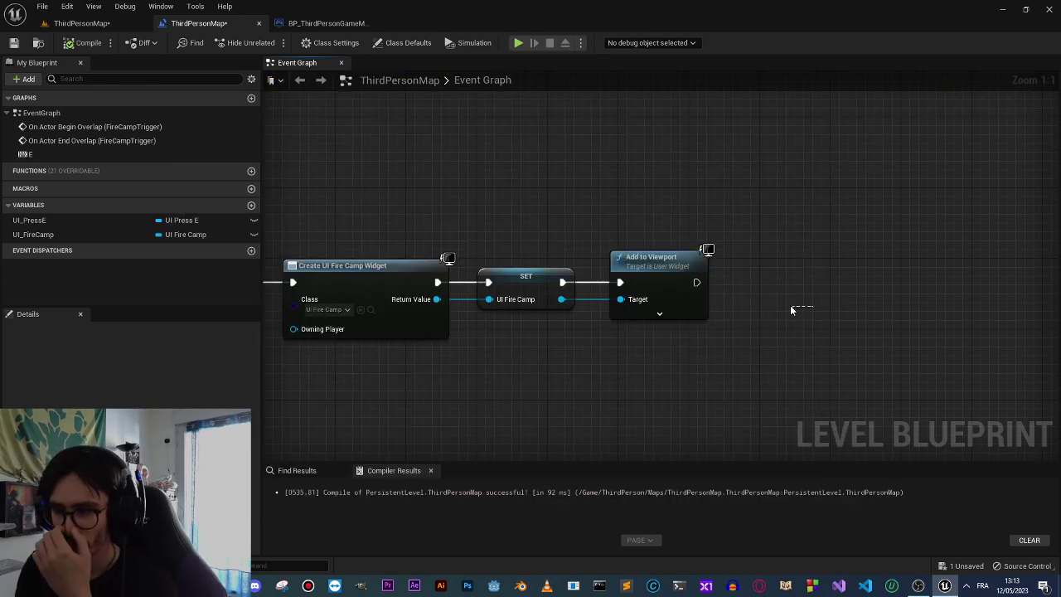
right_drag(791, 310, 670, 320)
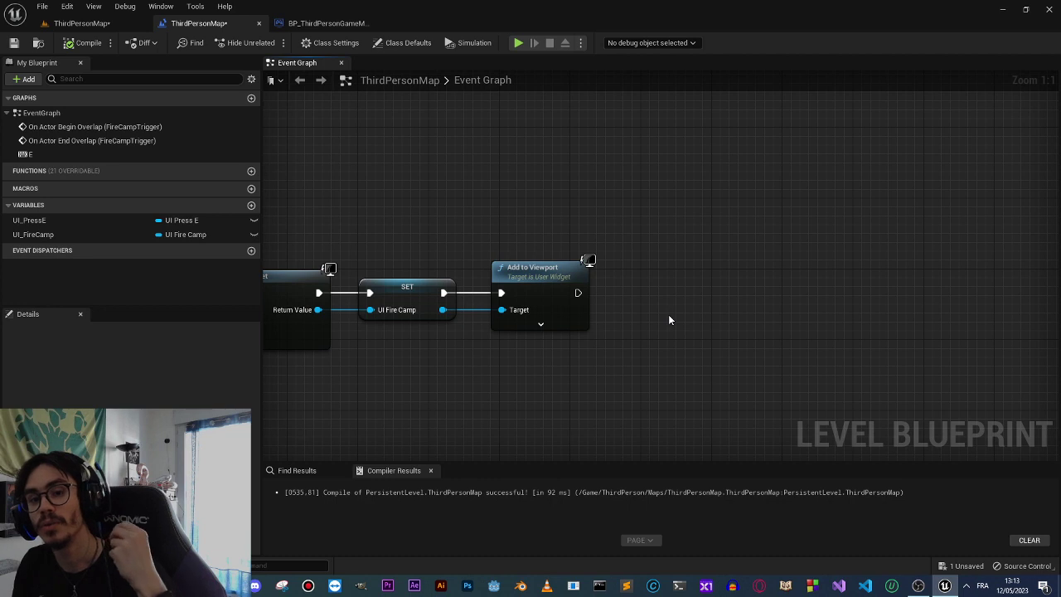
Add a ticked Set Show Mouse Cursor node after Add to Viewport.
drag(578, 293, 654, 294)
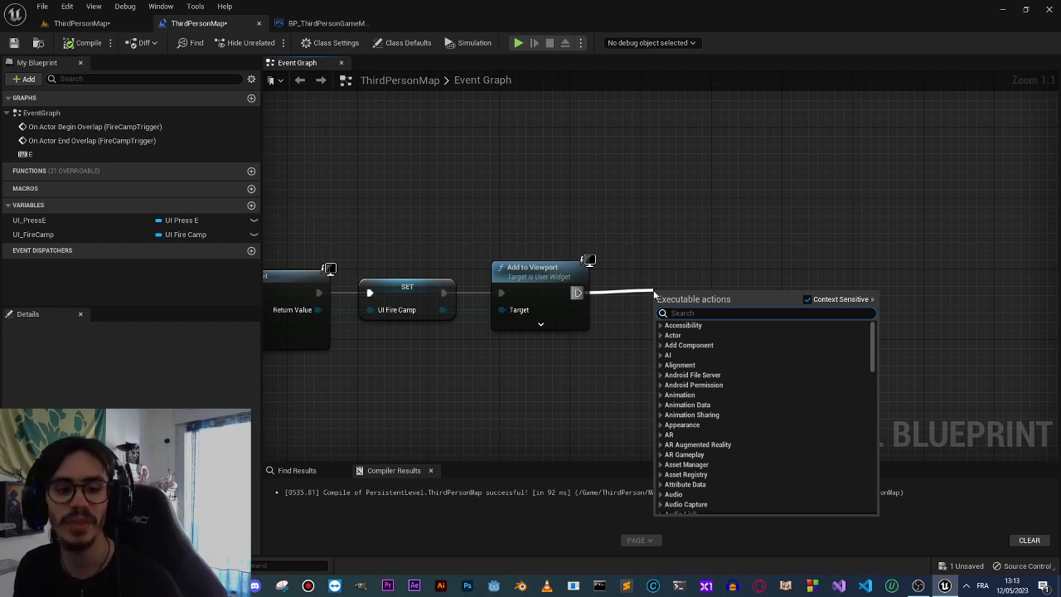
text(set sho)
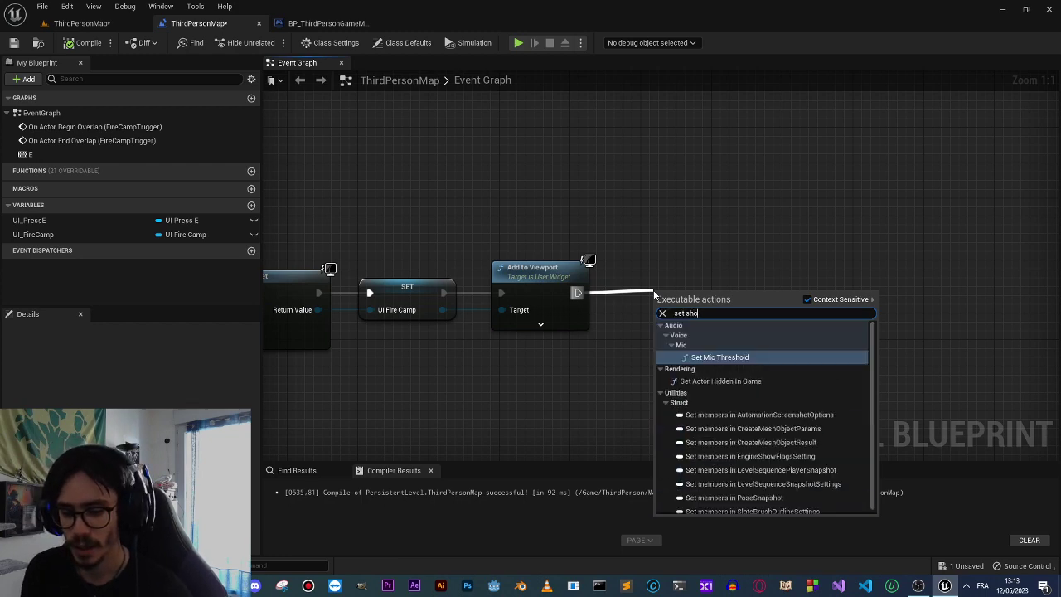
text(w mouse)
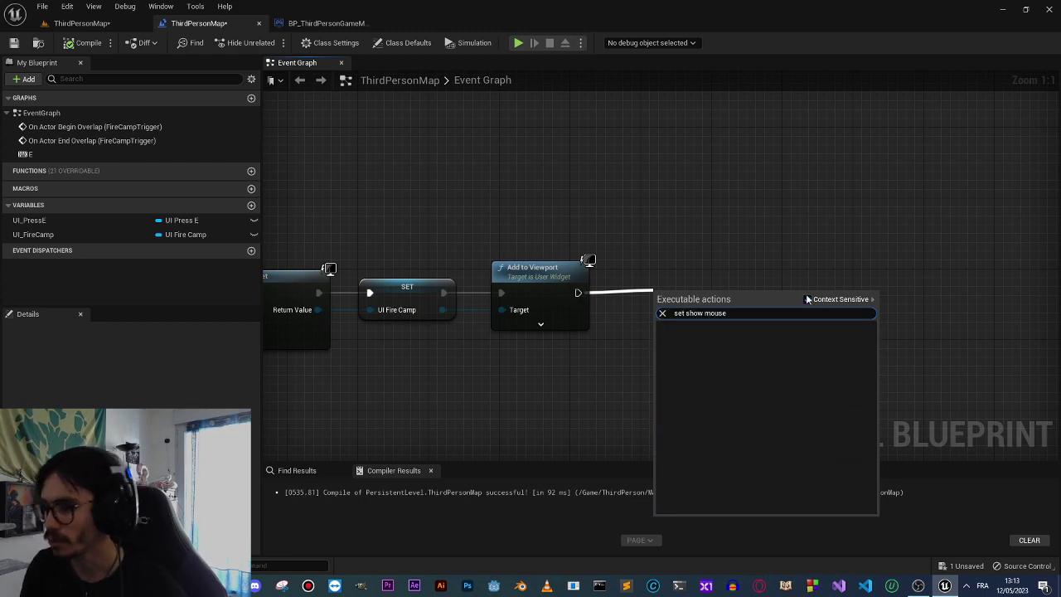
click(809, 300)
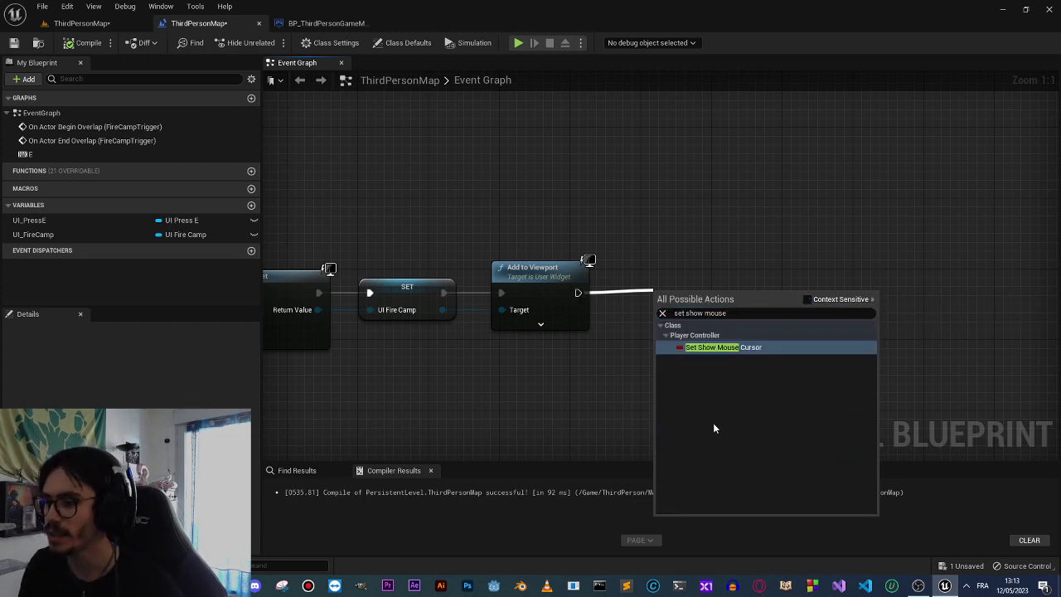
click(704, 348)
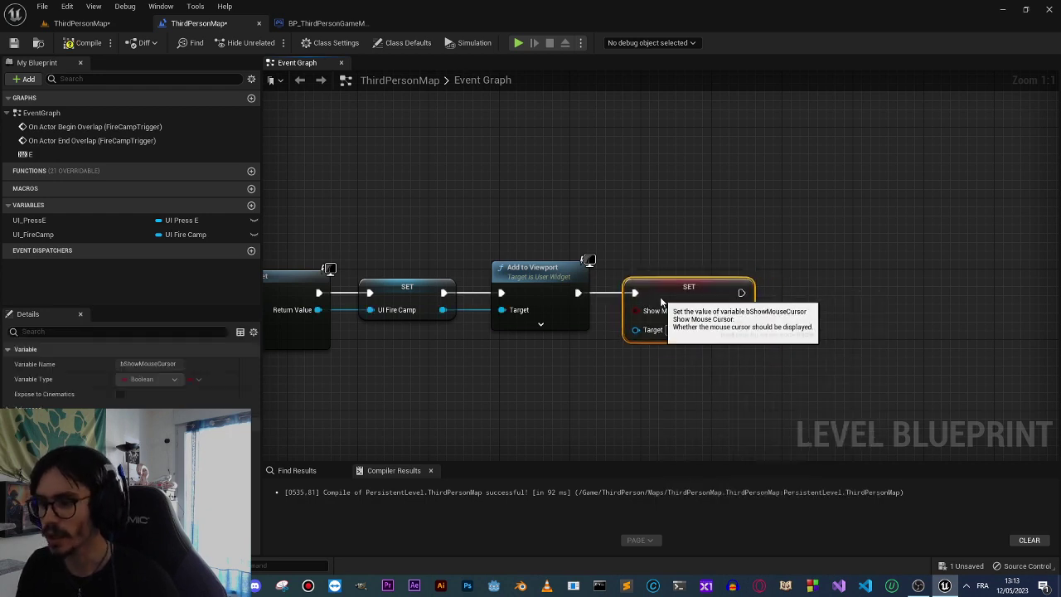
drag(688, 306, 662, 297)
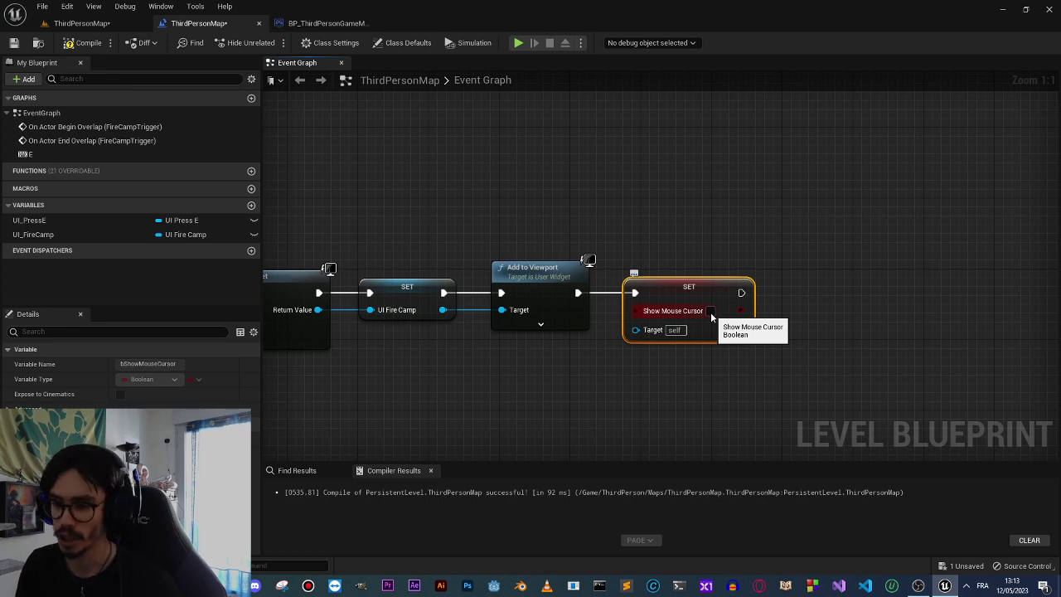
click(711, 312)
Wire Get Player Controller (index 0) into Set Show Mouse Cursor's Target, then play-test.
right_drag(584, 429, 705, 412)
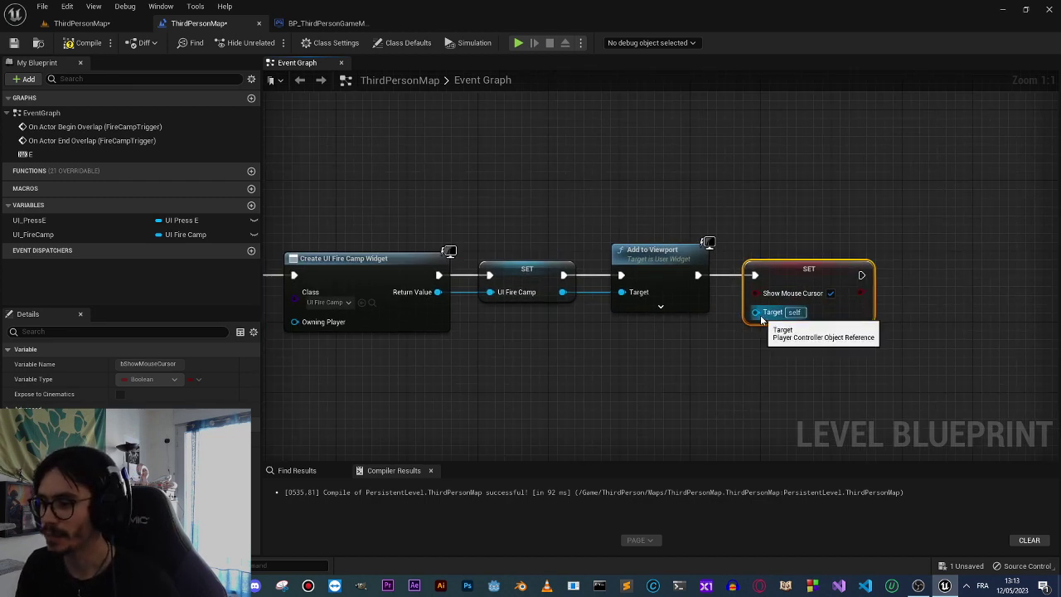
mouse_move(754, 312)
mouse_down()
mouse_move(758, 331)
mouse_move(721, 357)
mouse_up()
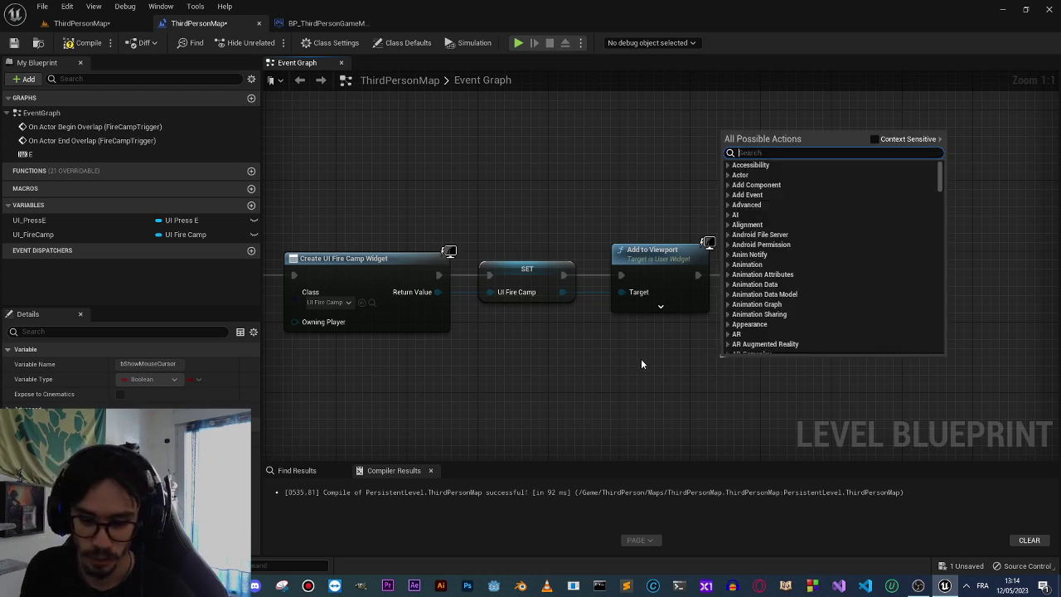
text(get player contro)
key(Return)
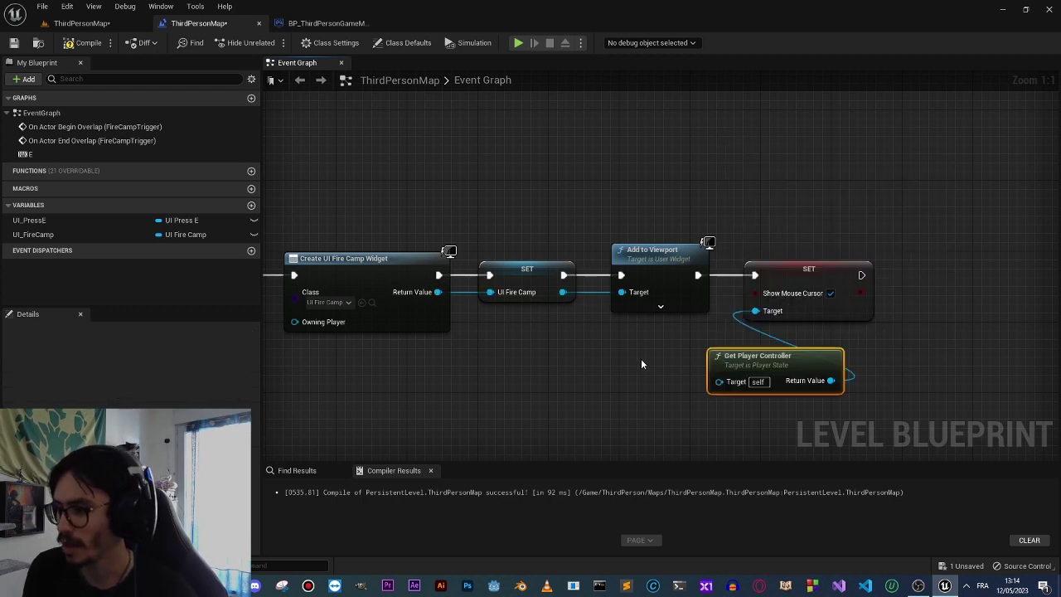
key(Delete)
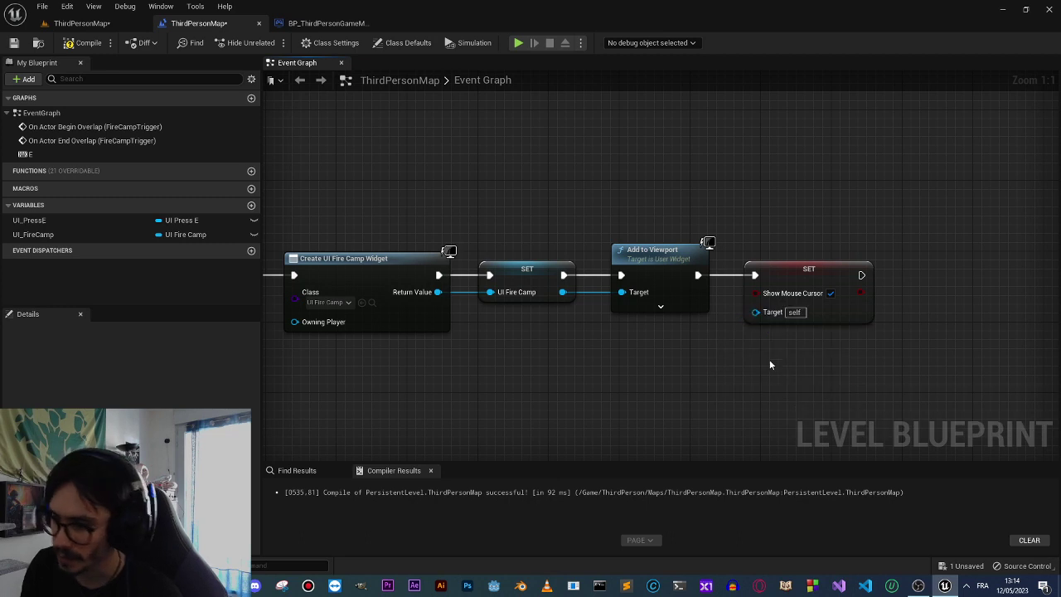
drag(754, 313, 640, 368)
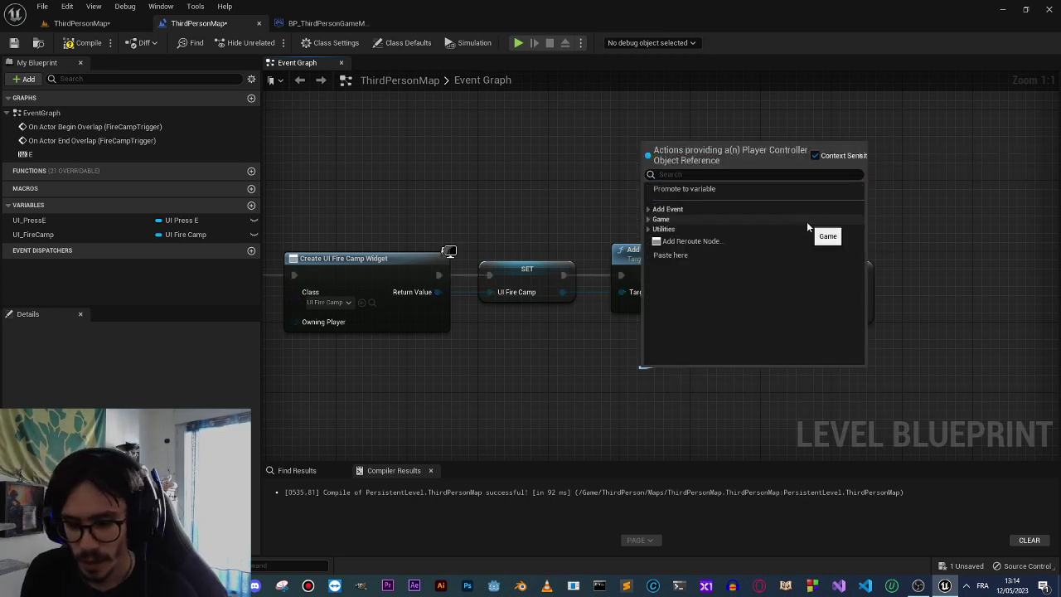
click(772, 172)
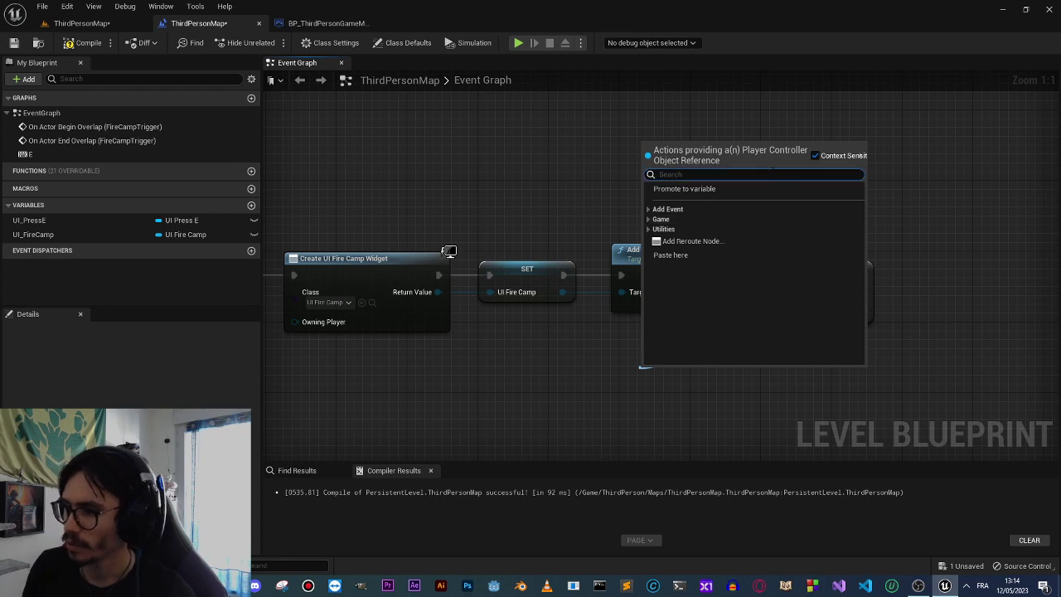
text(player contro)
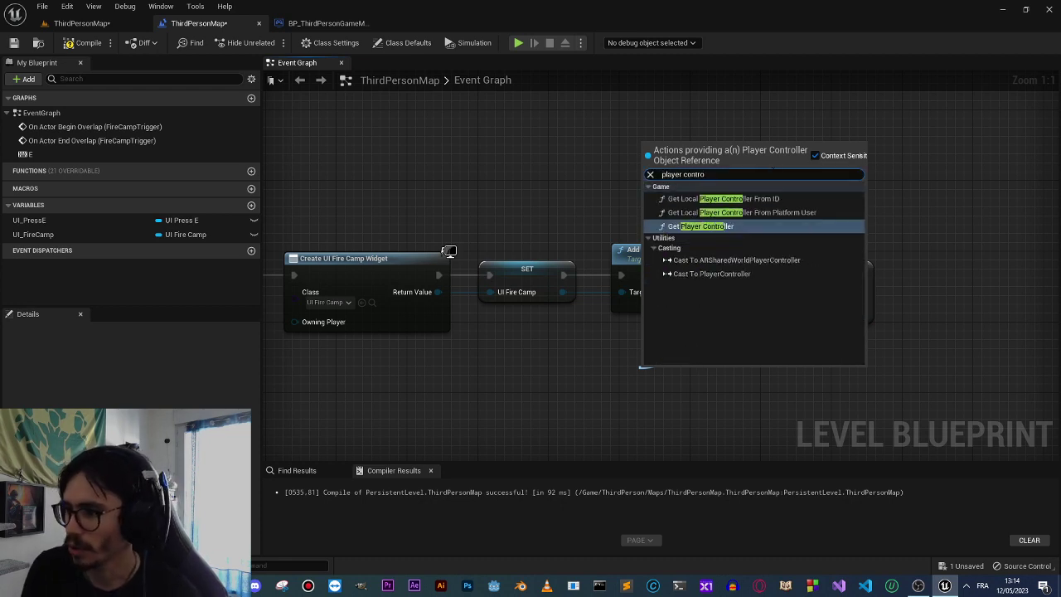
key(Return)
drag(655, 377, 602, 338)
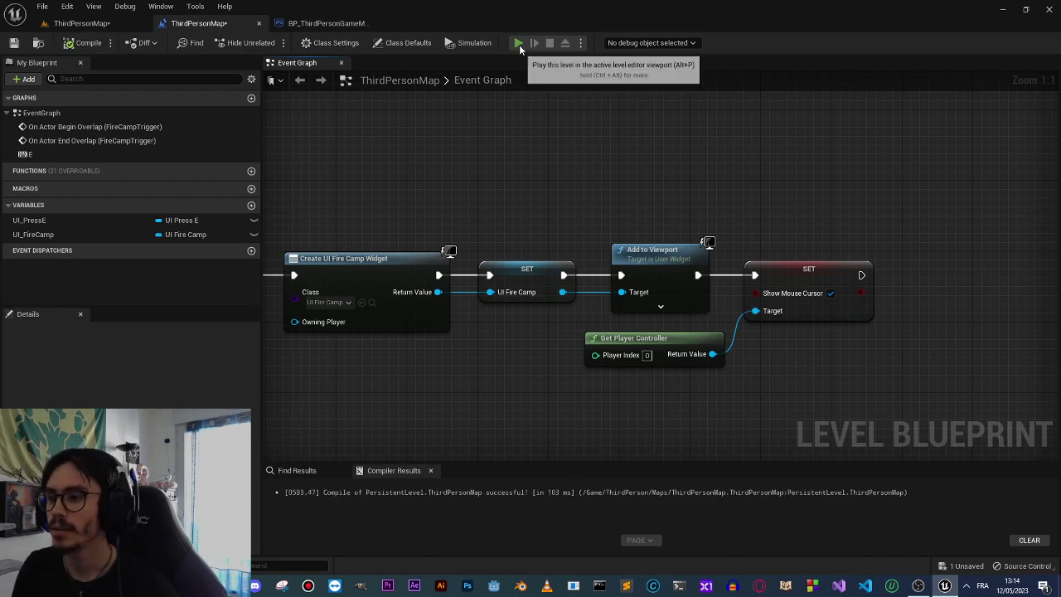
click(518, 42)
key(w)
key(e)
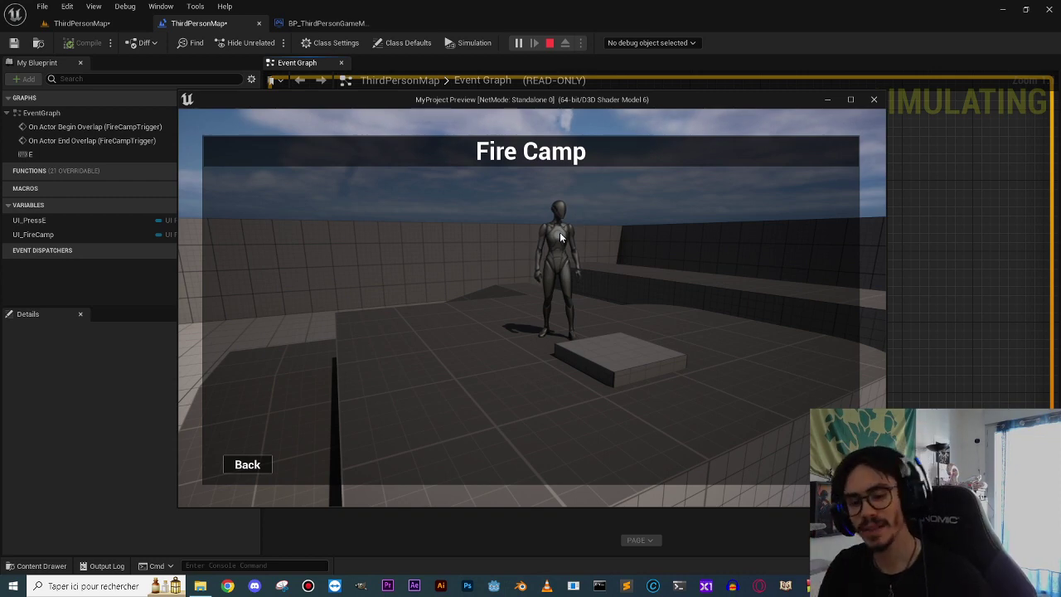
key(Escape)
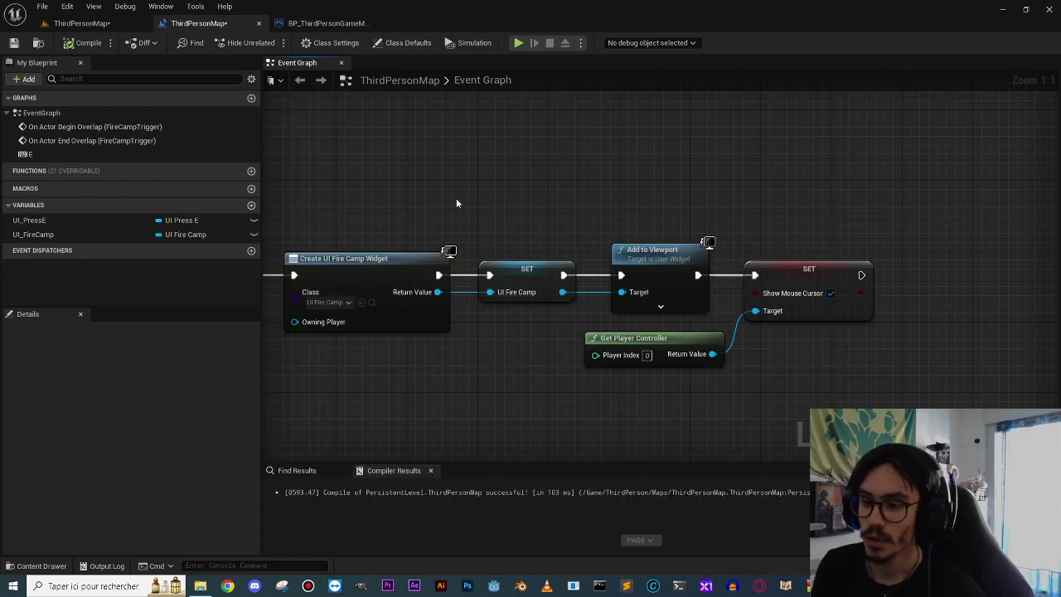
Open the UI_FireCamp widget from the Content Drawer's UI folder.
scroll(498, 201, down, 1)
scroll(522, 204, down, 3)
scroll(505, 211, down, 2)
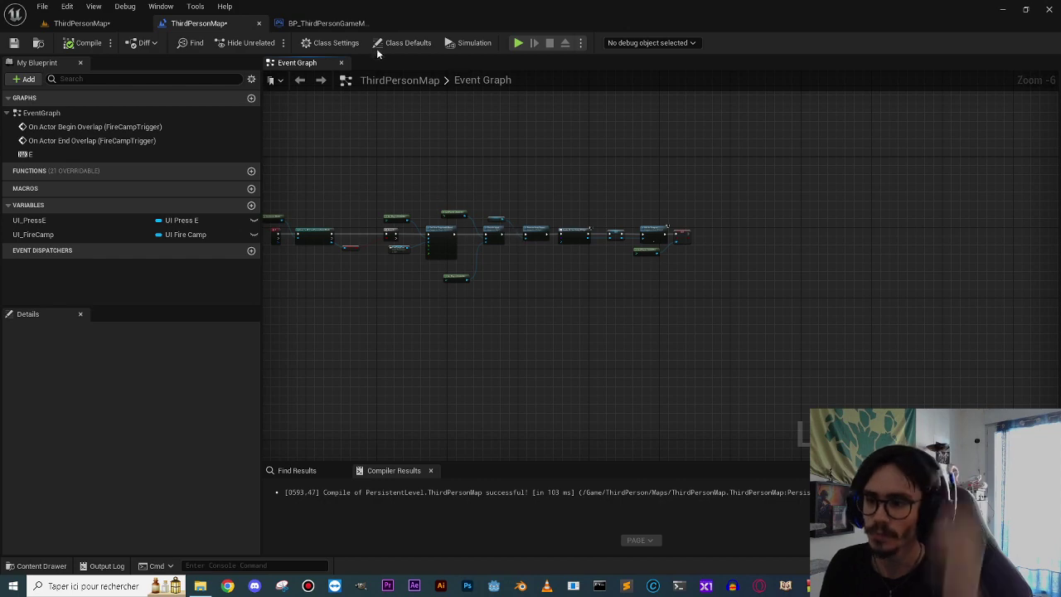
click(81, 24)
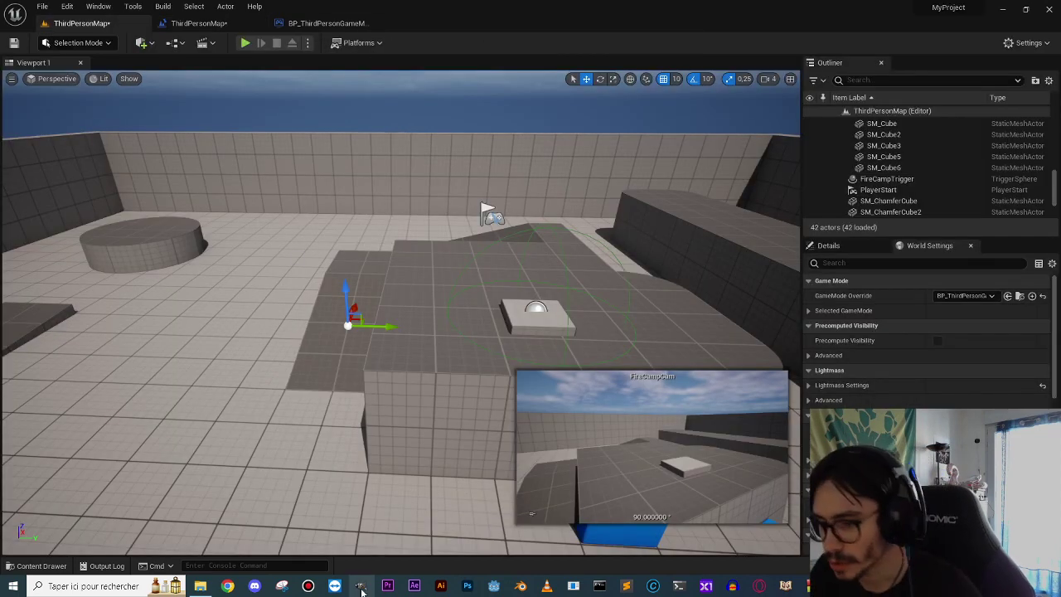
key(ctrl+space)
click(274, 319)
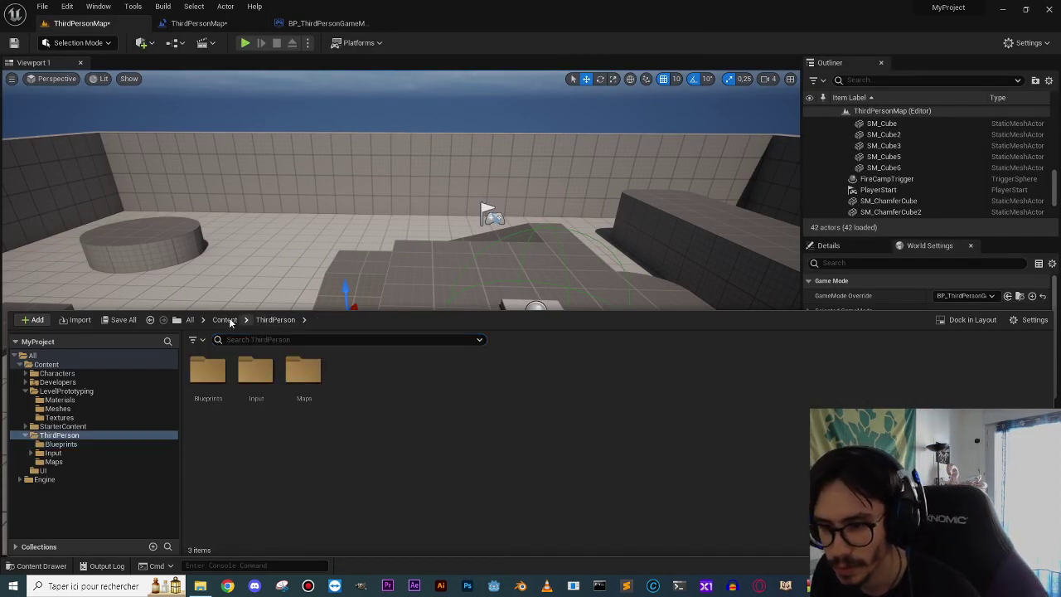
click(224, 319)
double_click(448, 373)
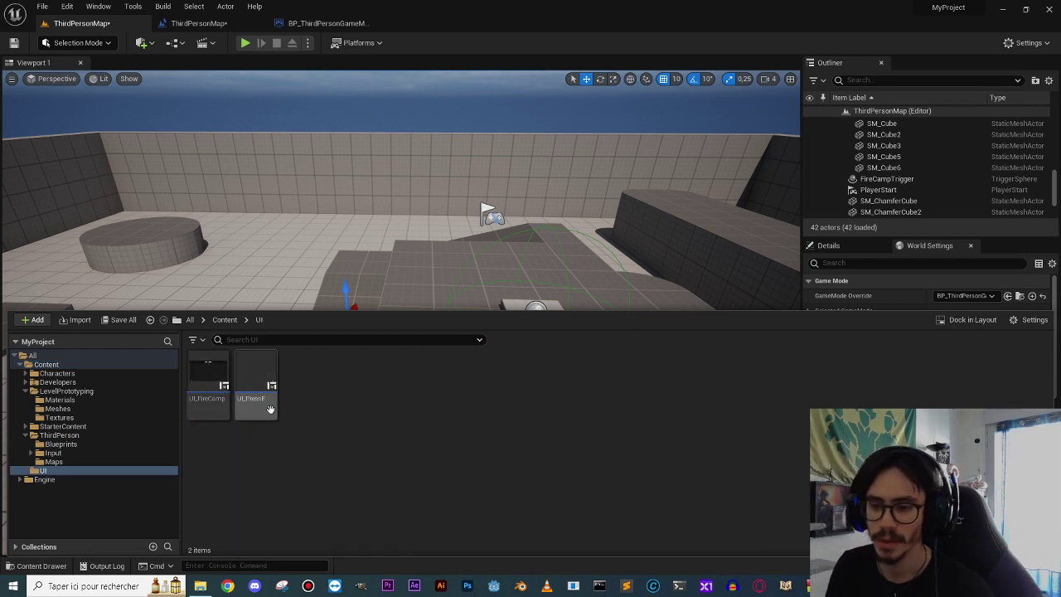
click(205, 397)
double_click(205, 400)
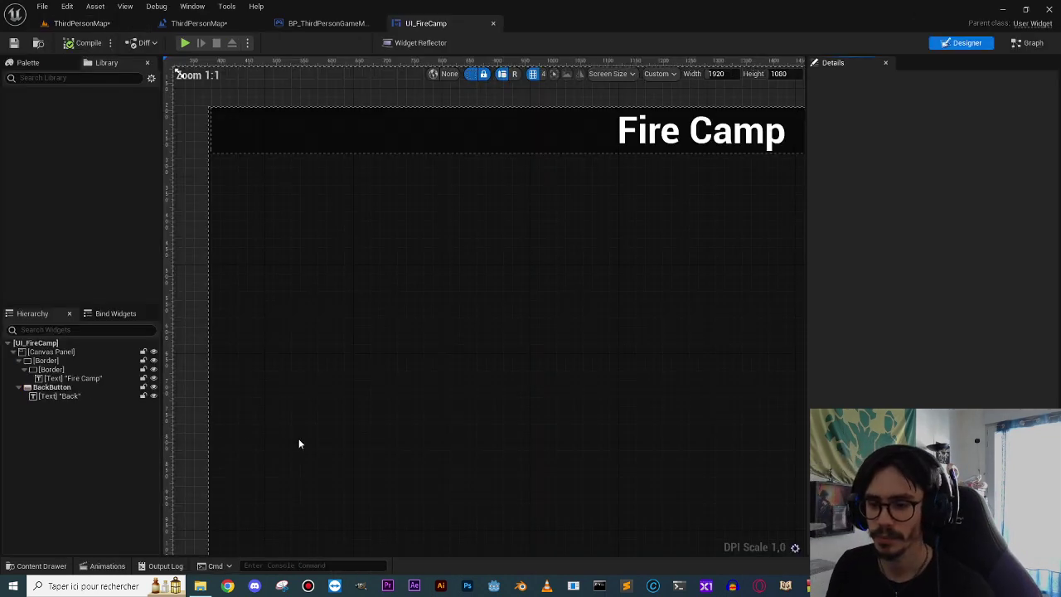
Select the Back button and add its On Clicked event from Details.
scroll(361, 335, up, 6)
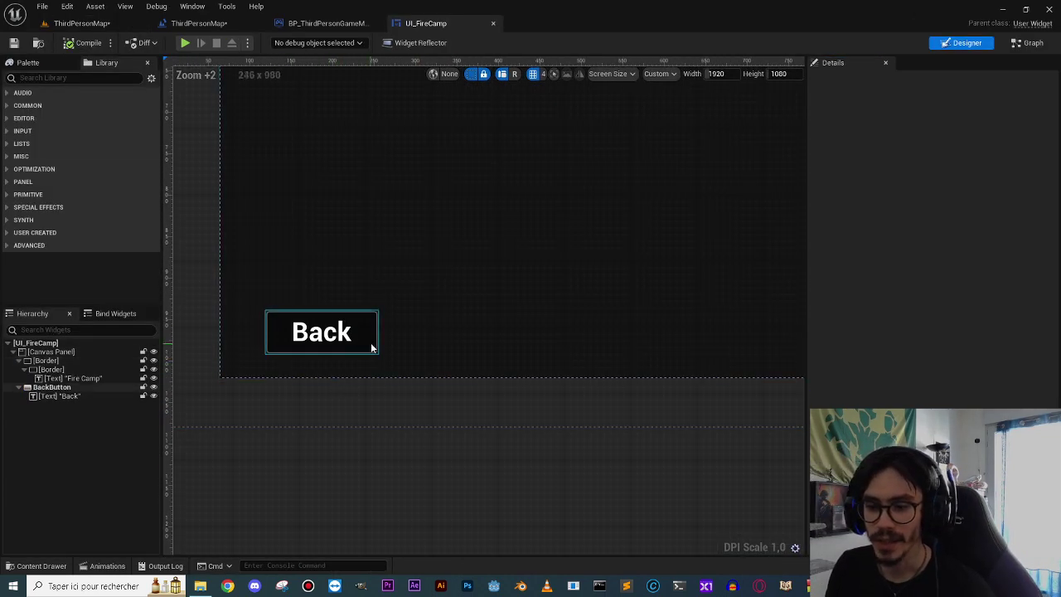
click(365, 340)
click(369, 345)
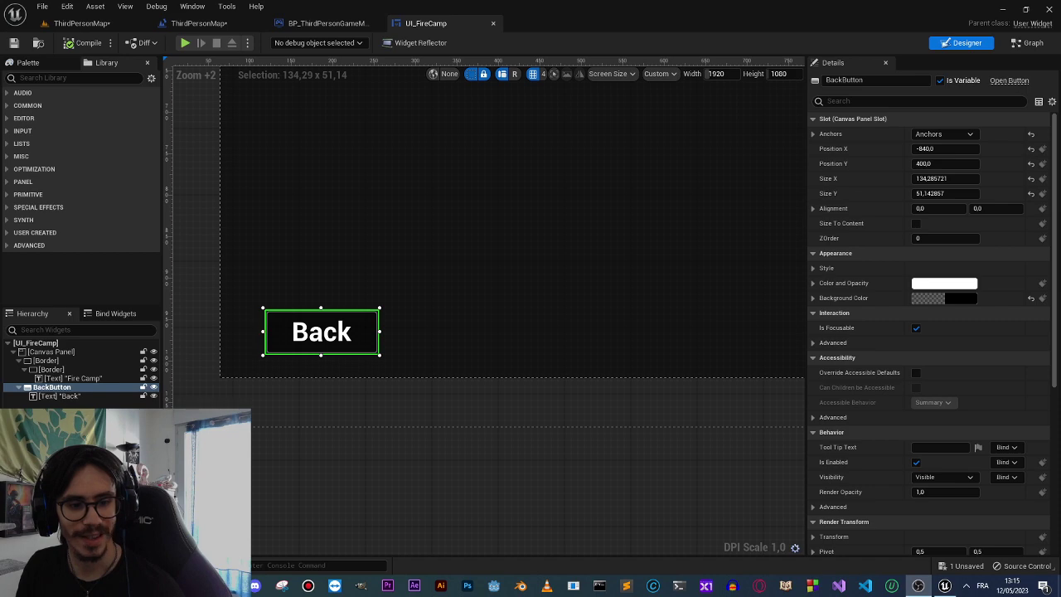
scroll(930, 386, down, 2)
scroll(926, 378, up, 3)
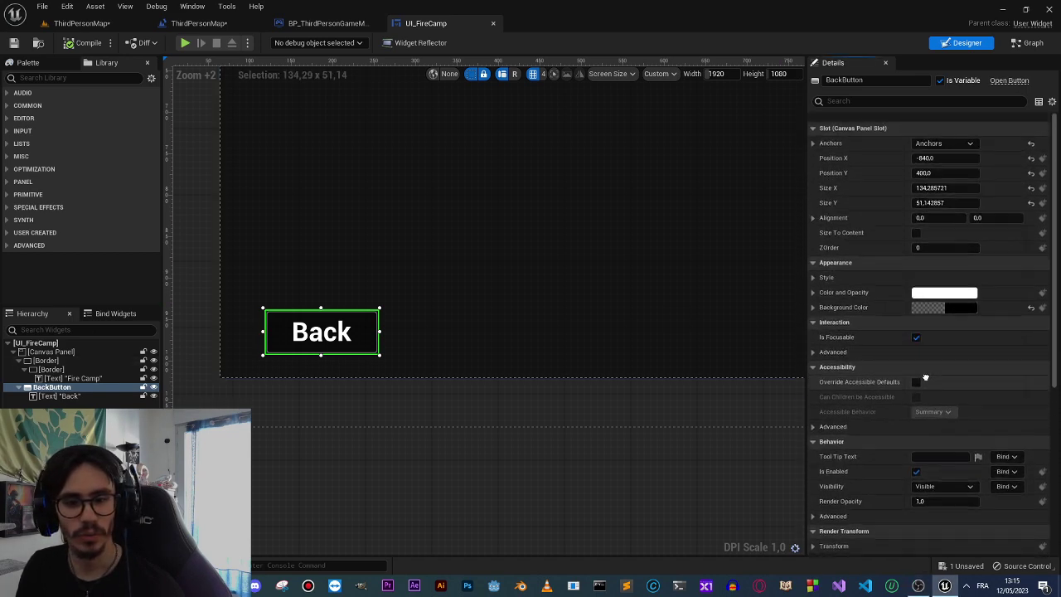
scroll(926, 378, down, 2)
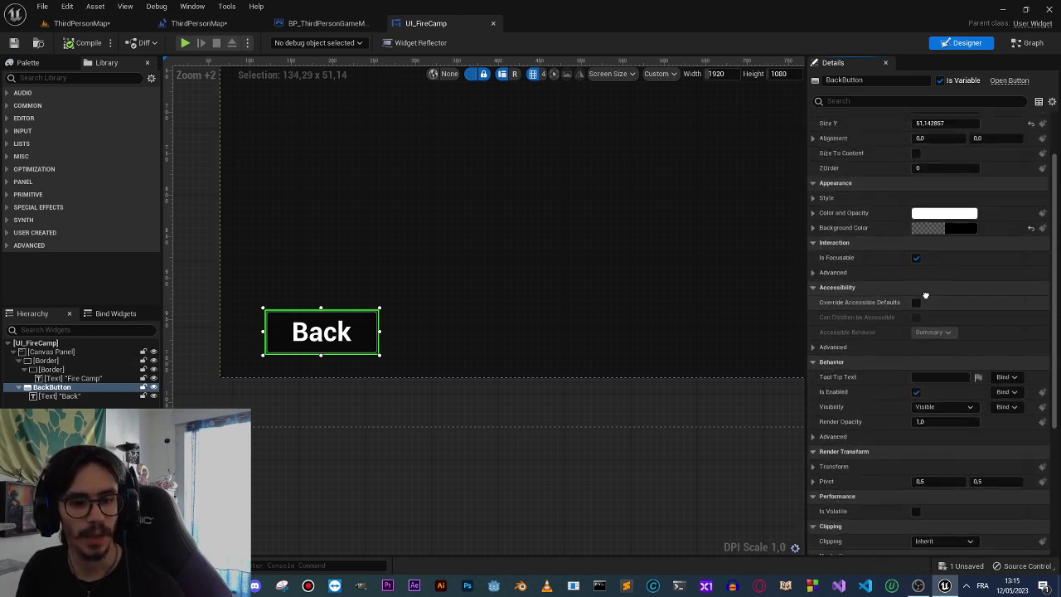
scroll(926, 296, down, 5)
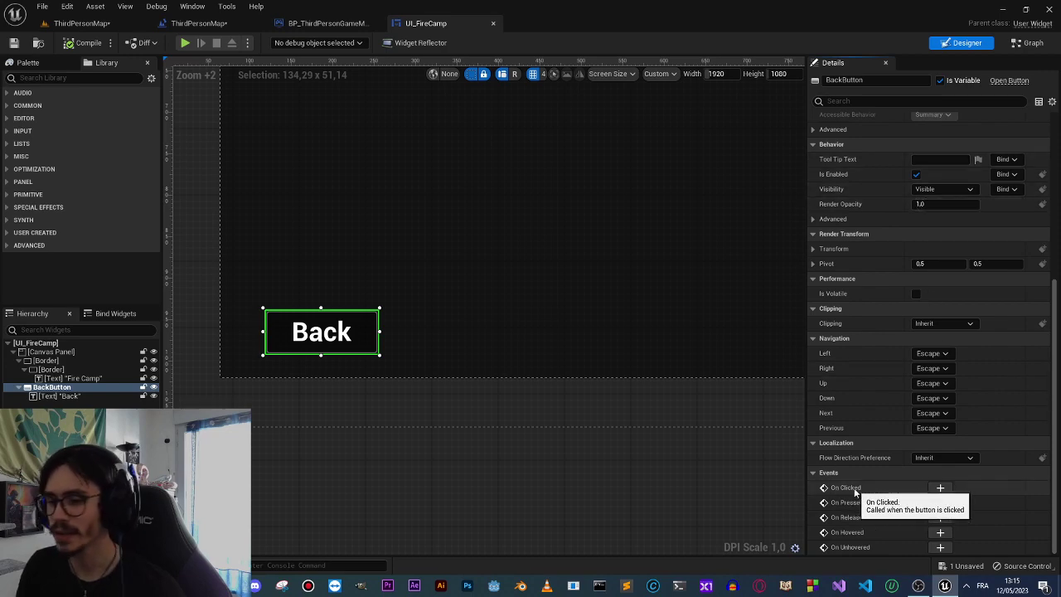
click(941, 488)
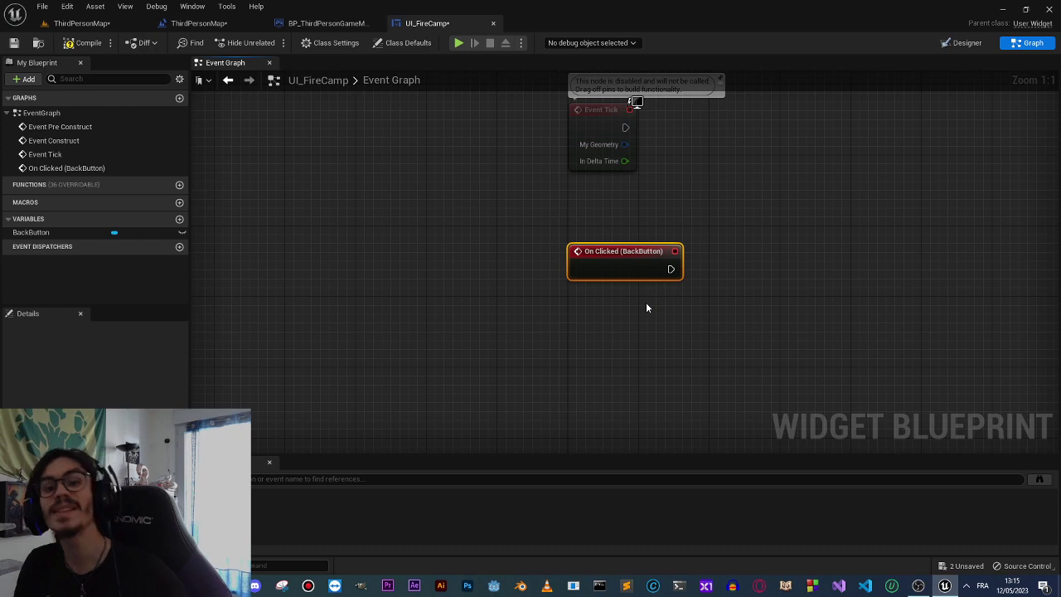
In the level blueprint, select the Set View Target blend node chain for copying.
right_drag(648, 308, 487, 313)
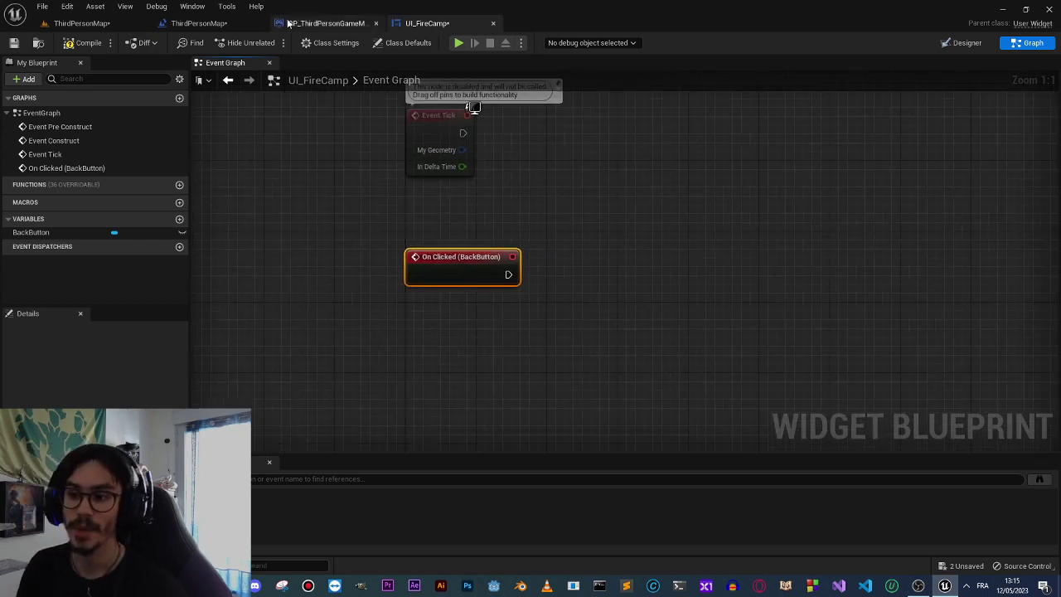
click(313, 25)
click(203, 23)
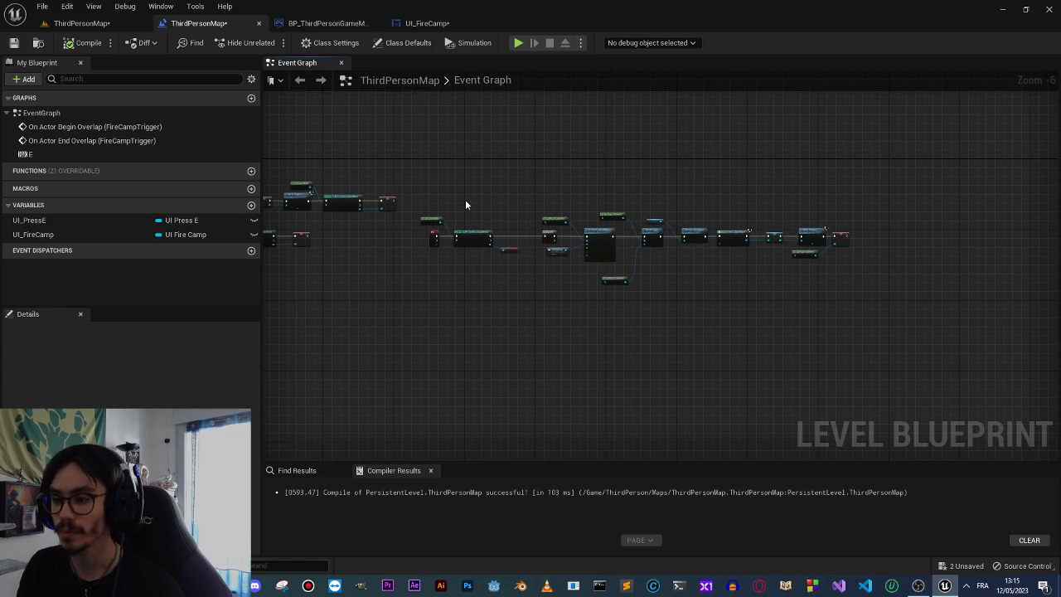
drag(466, 205, 810, 311)
scroll(512, 287, up, 6)
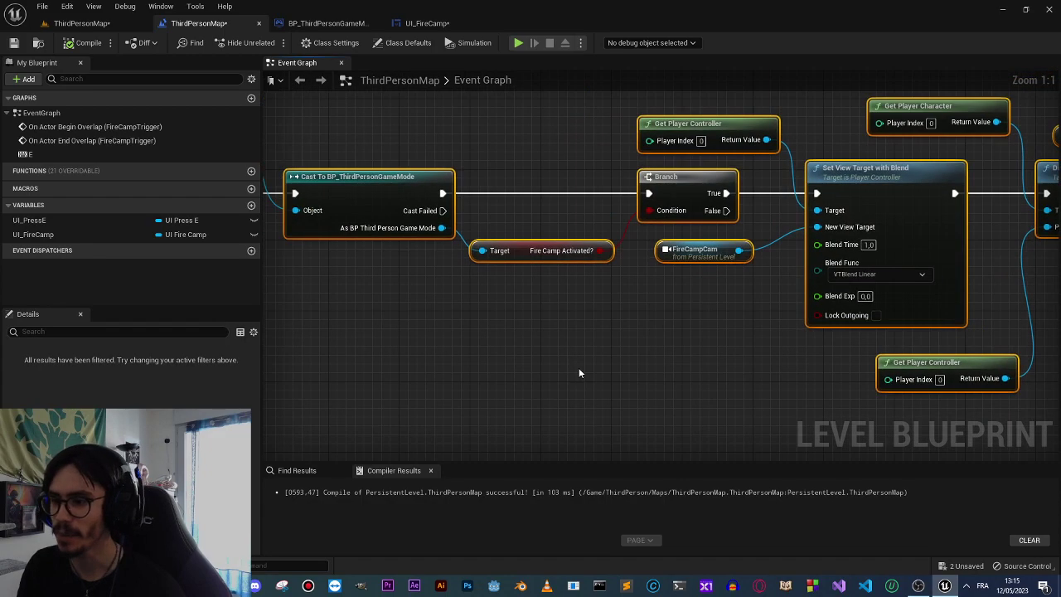
scroll(579, 372, down, 5)
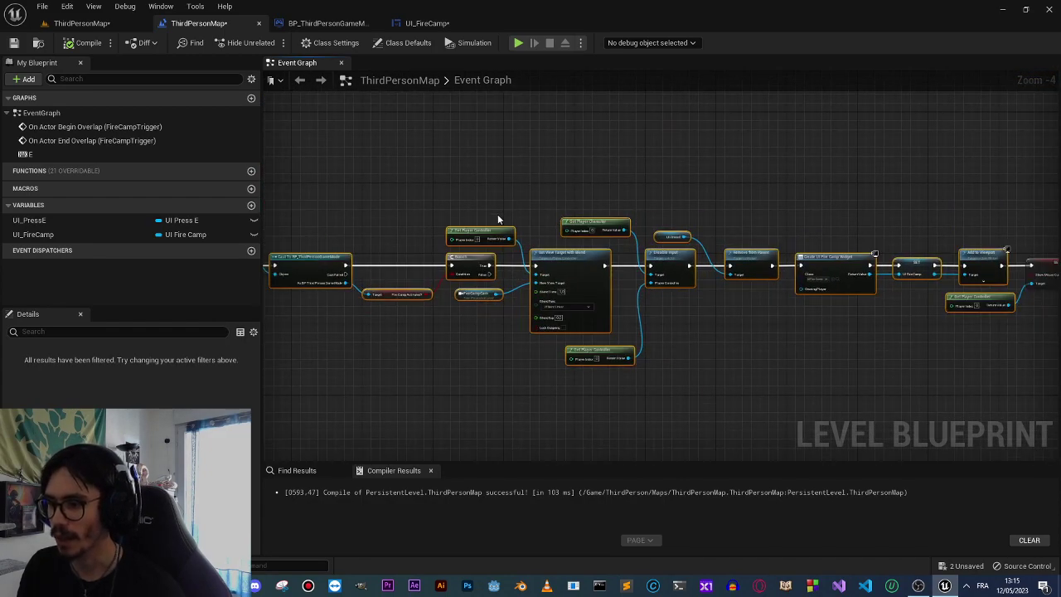
mouse_move(497, 220)
mouse_down()
mouse_move(657, 360)
mouse_move(874, 377)
mouse_up()
scroll(657, 361, down, 2)
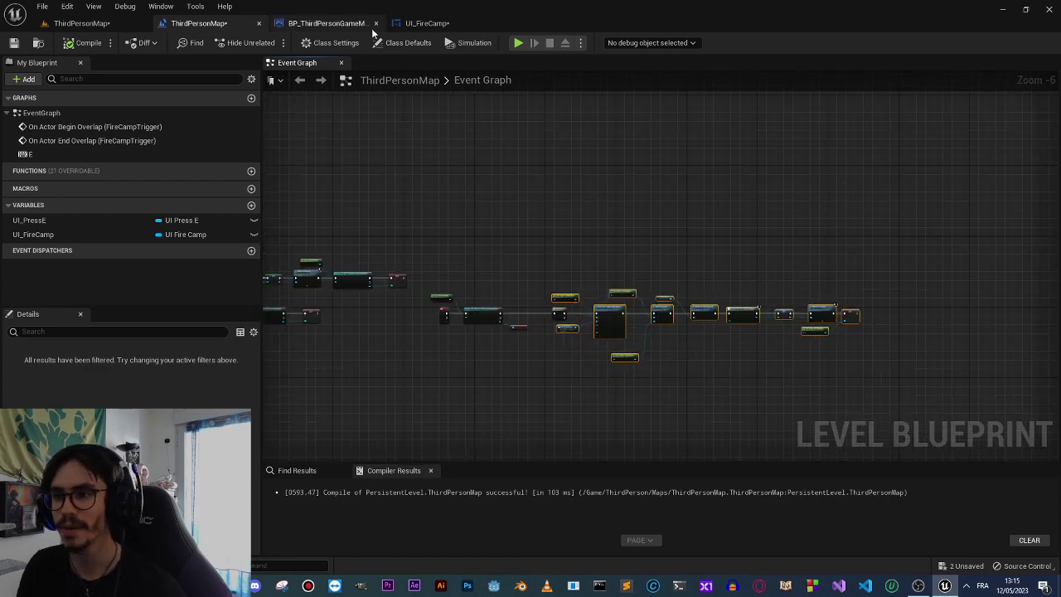
Paste the view-blend nodes into the UI_FireCamp graph beside the BackButton click event.
click(427, 24)
right_drag(588, 301, 424, 266)
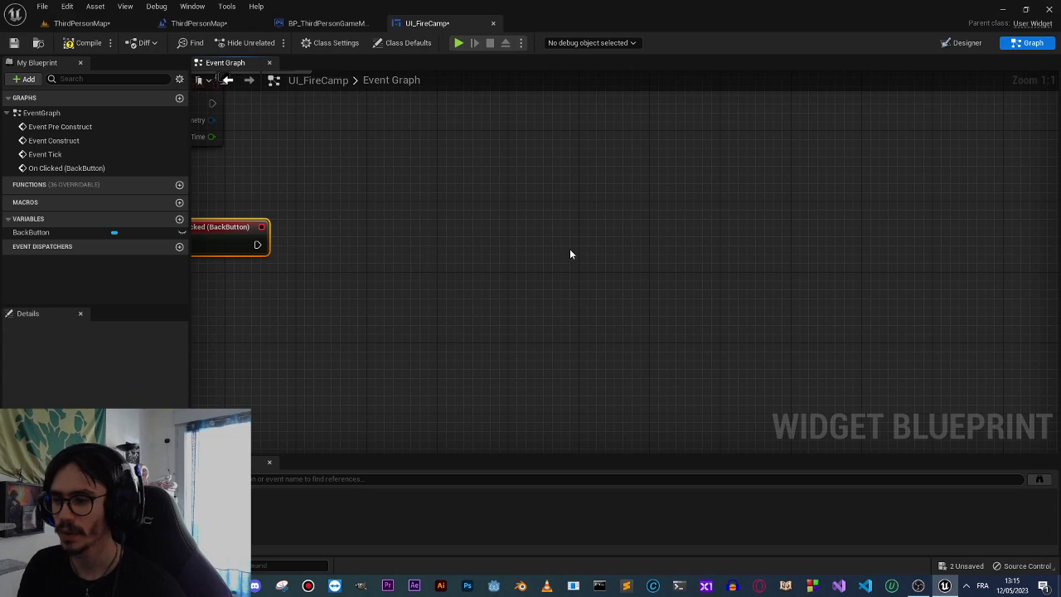
key(ctrl+v)
drag(473, 249, 579, 232)
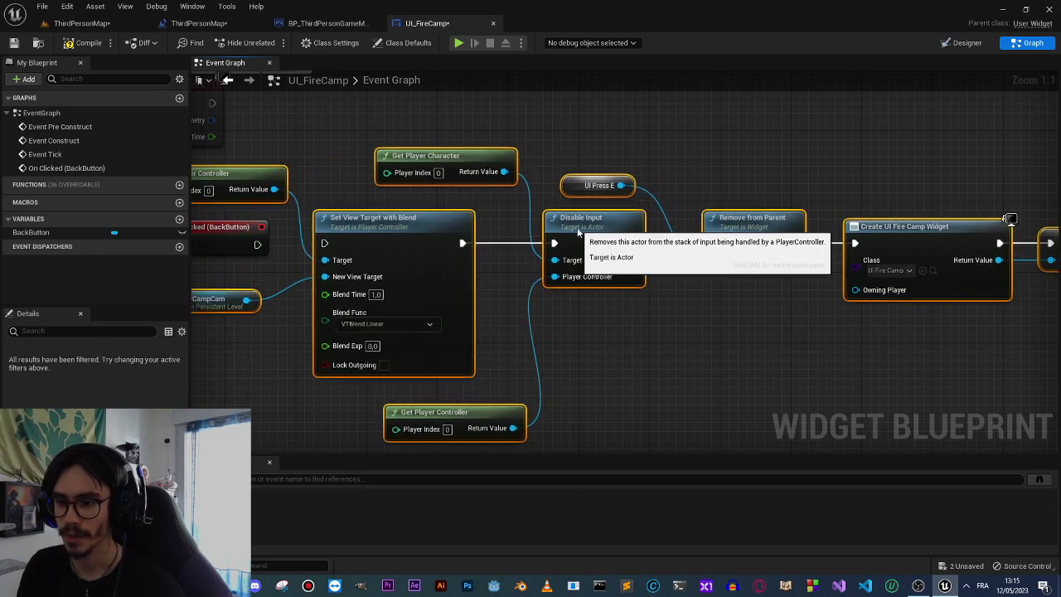
right_drag(317, 246, 512, 253)
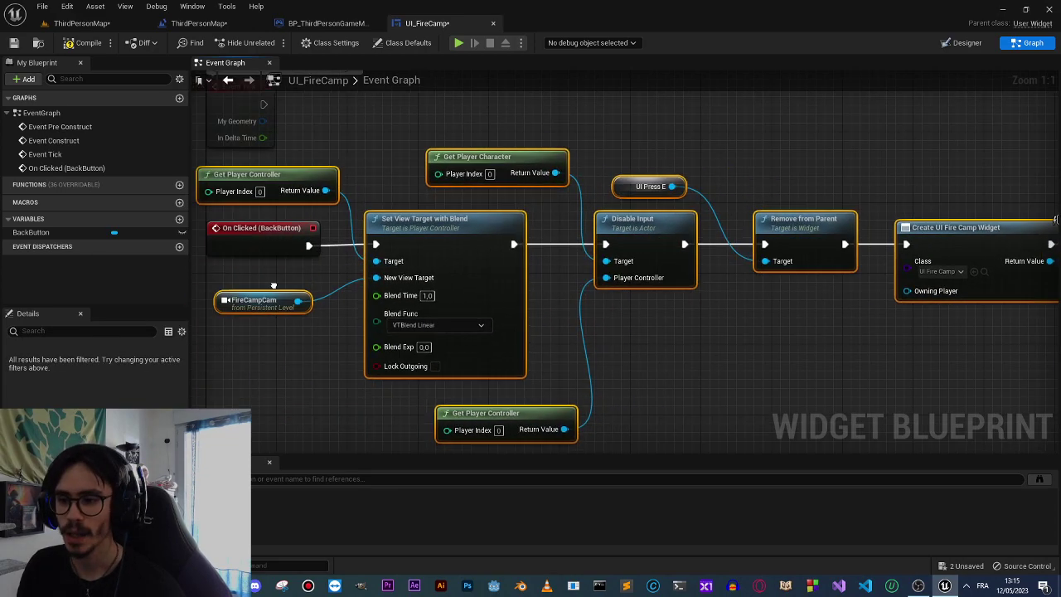
click(407, 341)
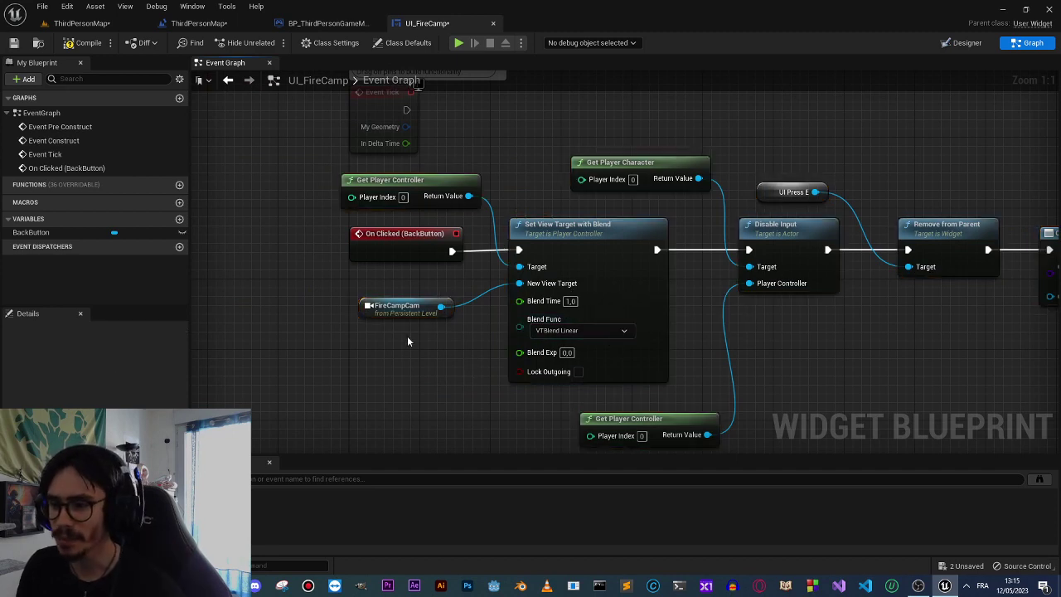
Replace the FireCampCam reference with a Get Player Character node as the new view target.
drag(407, 314, 410, 328)
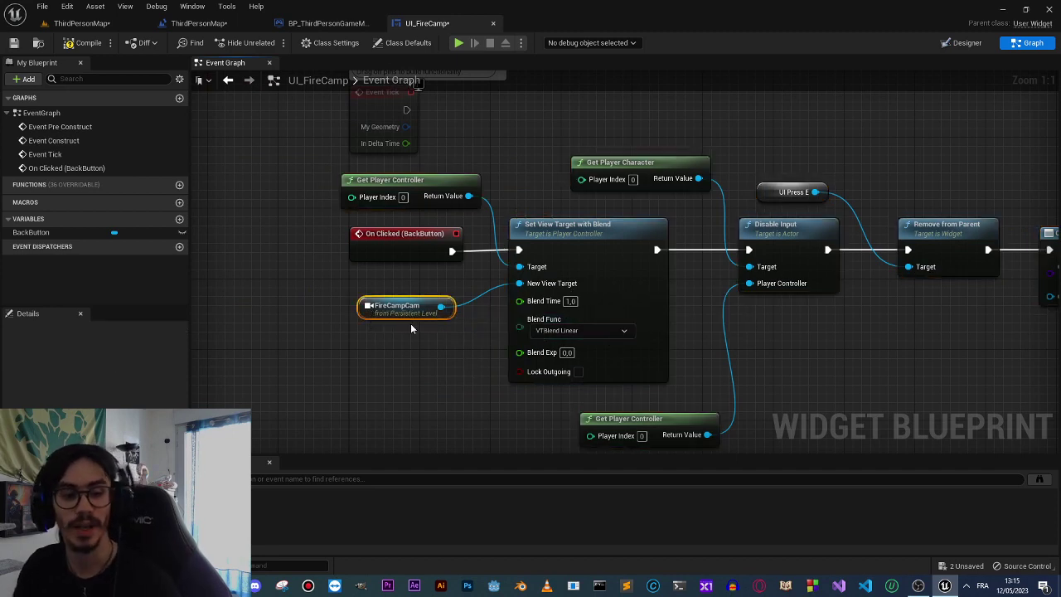
key(Delete)
drag(520, 283, 430, 319)
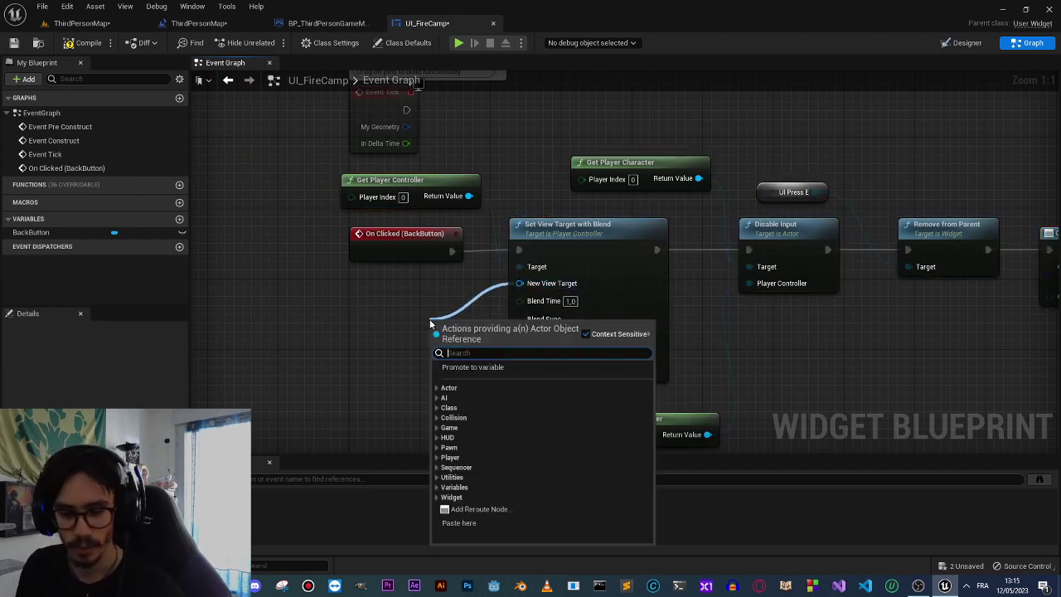
text(player chara)
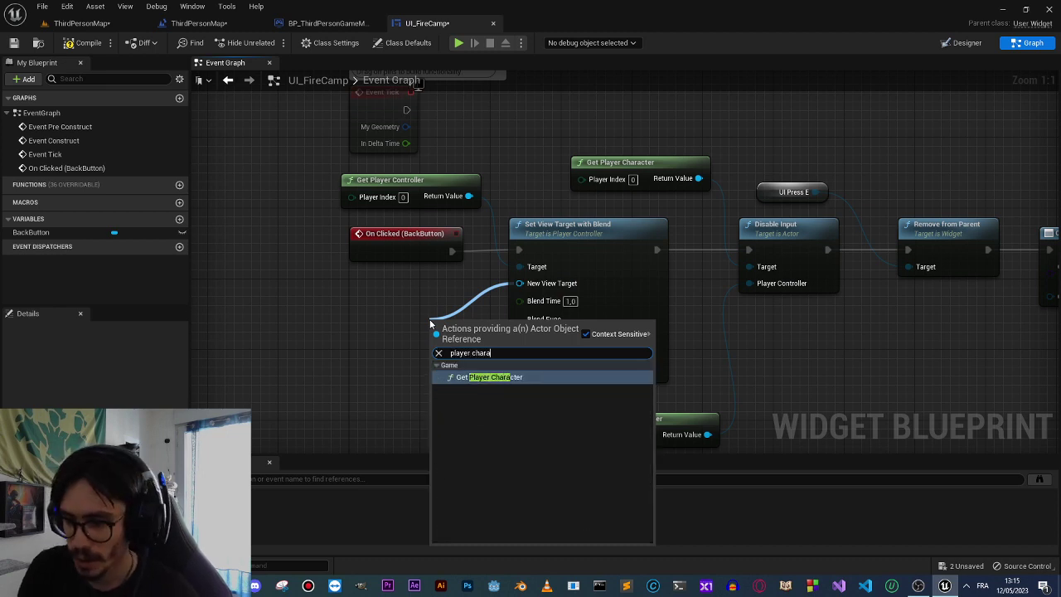
key(Return)
drag(474, 321, 387, 286)
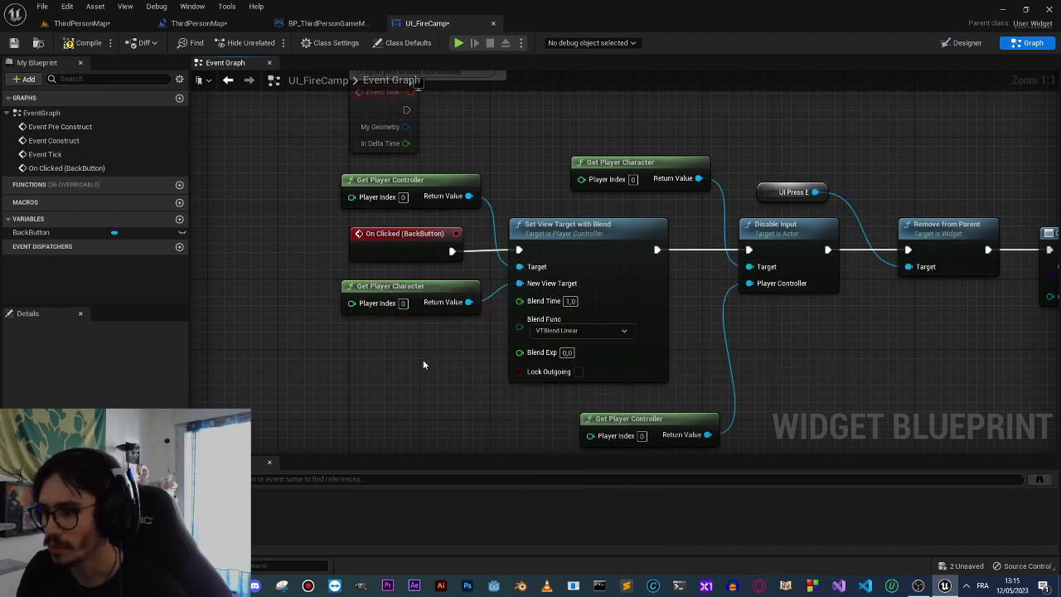
right_drag(730, 240, 507, 253)
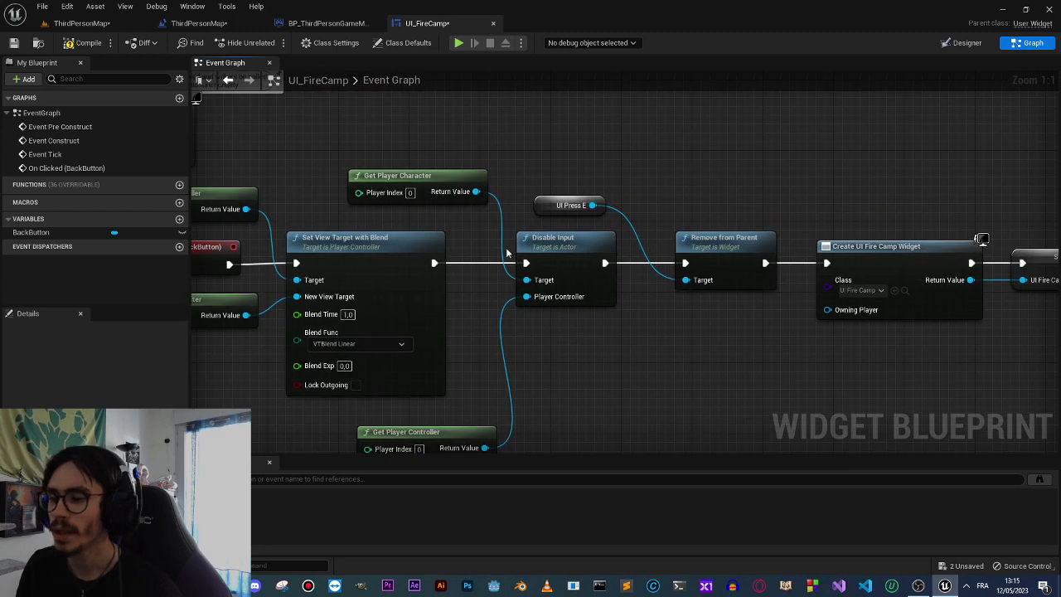
Swap Disable Input for Enable Input, wired to Get Player Character and Get Player Controller.
key(Delete)
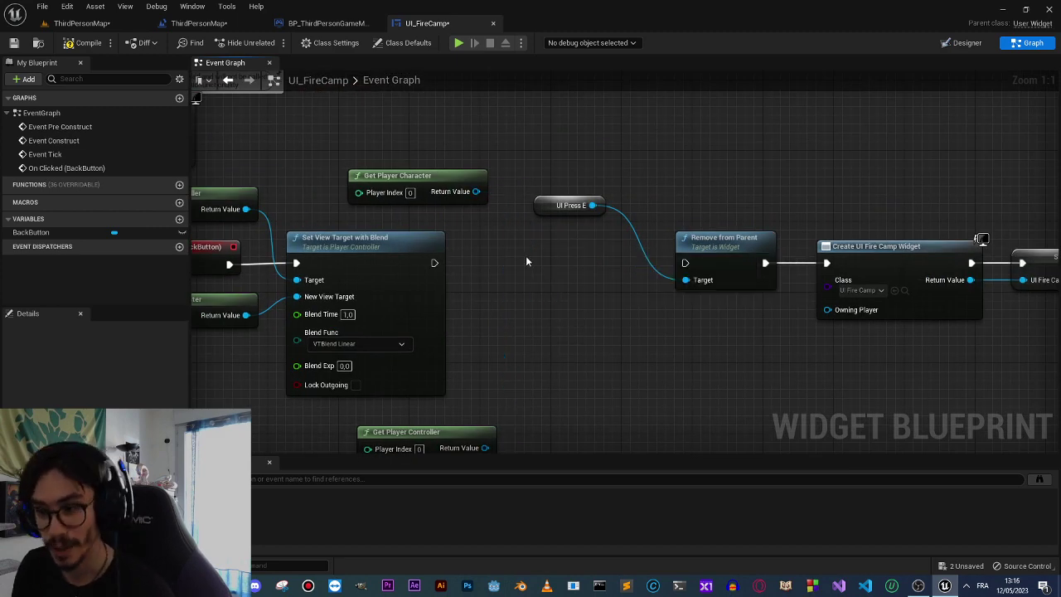
drag(434, 263, 511, 266)
text(ena)
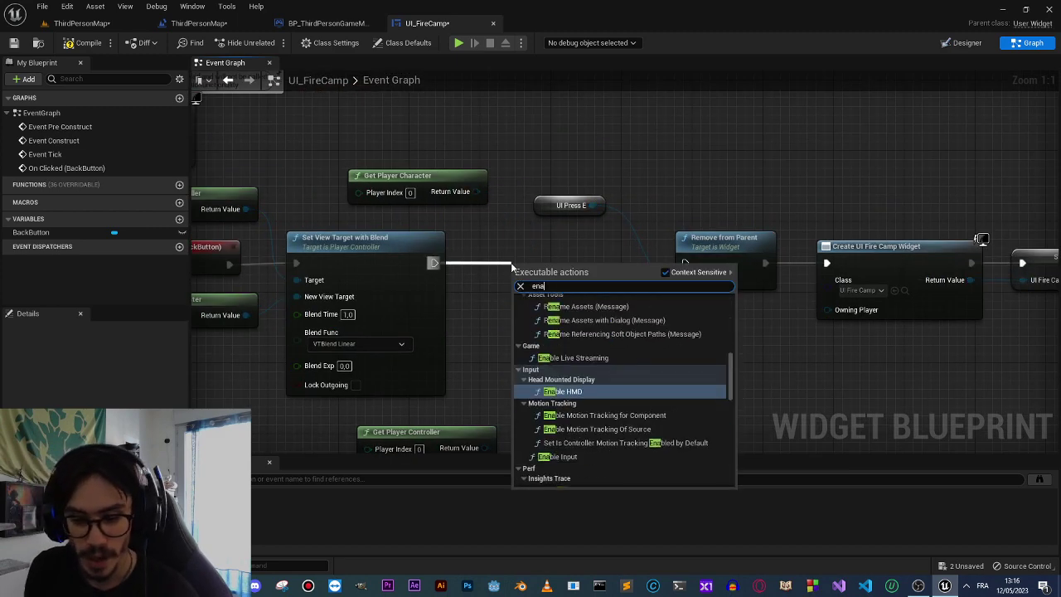
text(ble inpu)
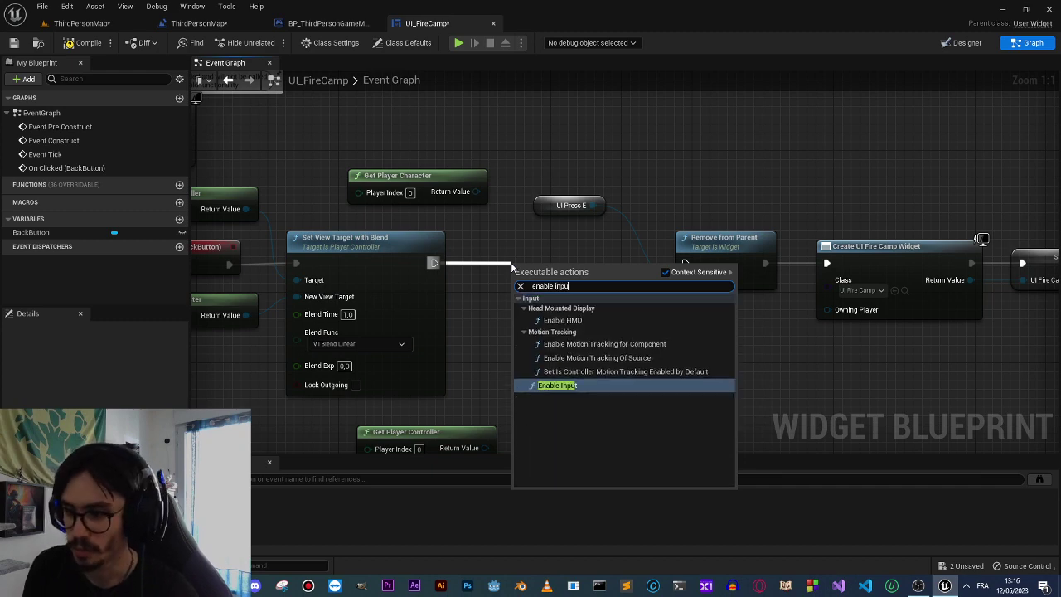
key(Return)
mouse_move(476, 192)
mouse_down()
mouse_move(495, 286)
mouse_move(518, 307)
mouse_move(486, 333)
mouse_up()
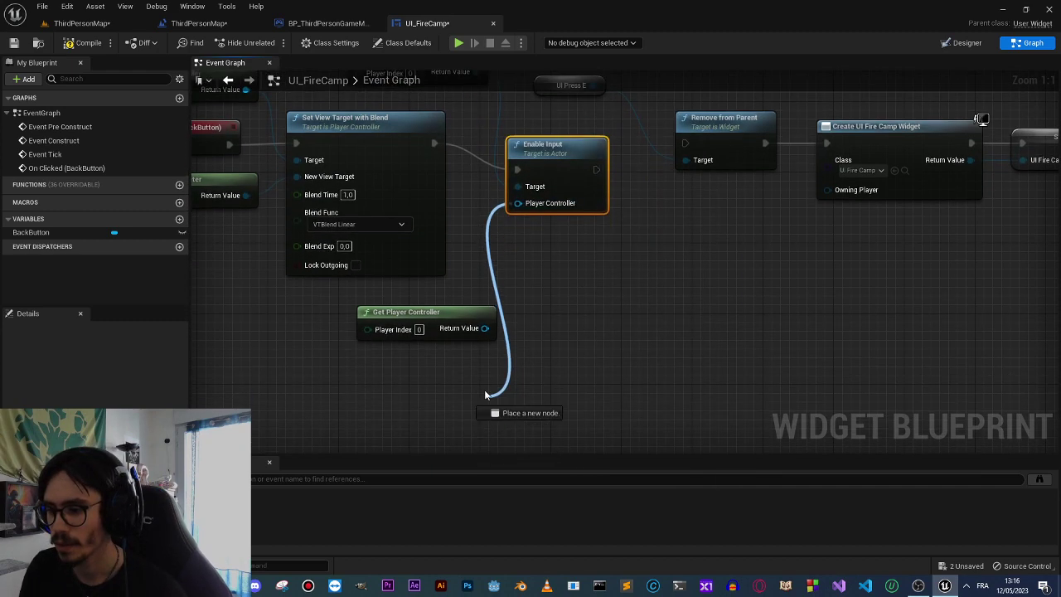
drag(551, 166, 543, 139)
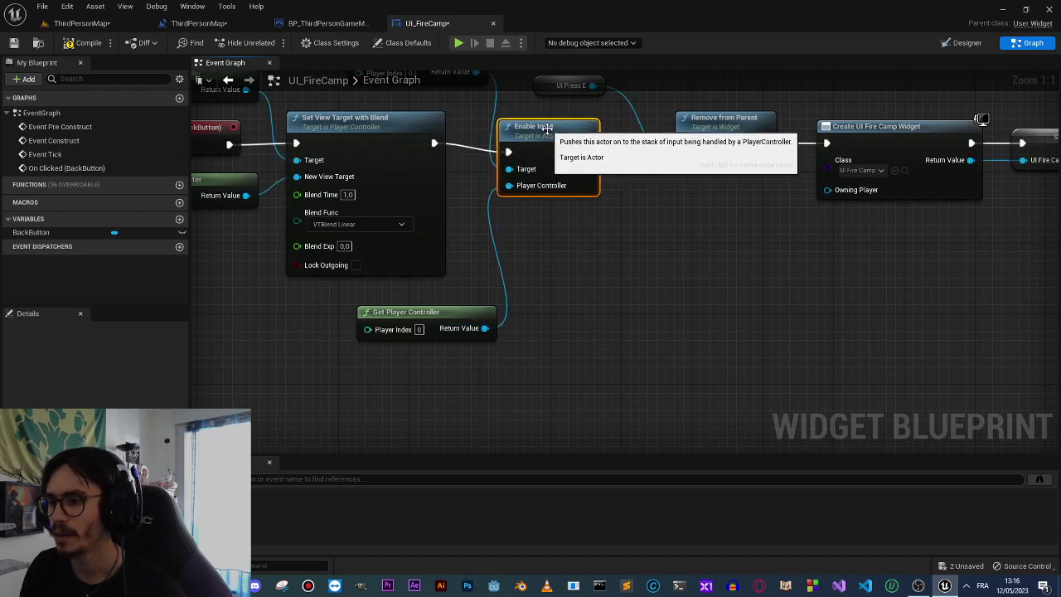
Delete the UI Press E and Remove from Parent nodes.
right_drag(543, 139, 438, 256)
drag(404, 162, 479, 220)
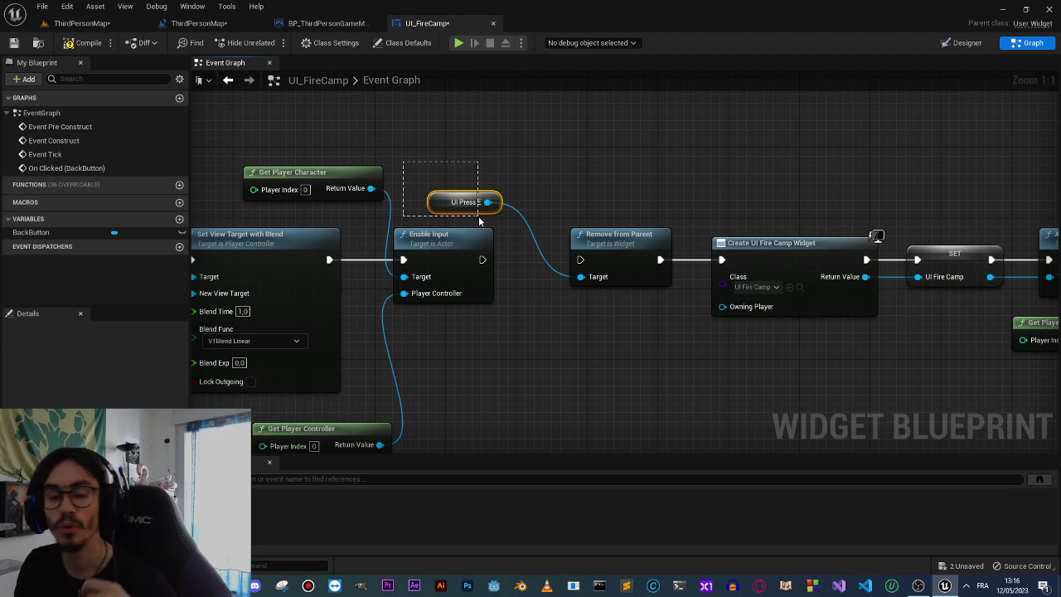
drag(479, 221, 528, 212)
click(465, 205)
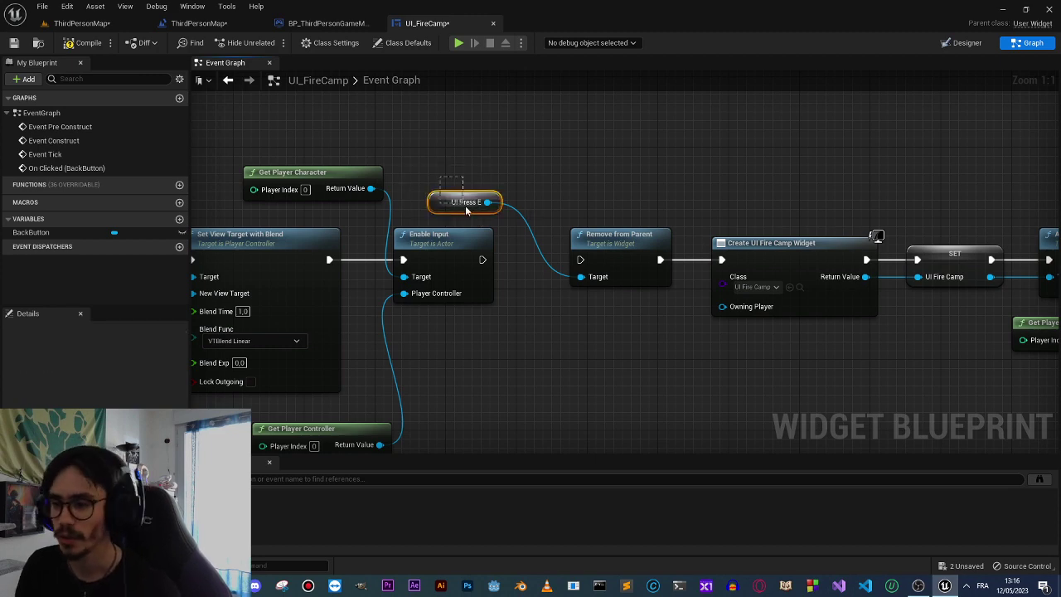
key(Delete)
click(611, 268)
key(Delete)
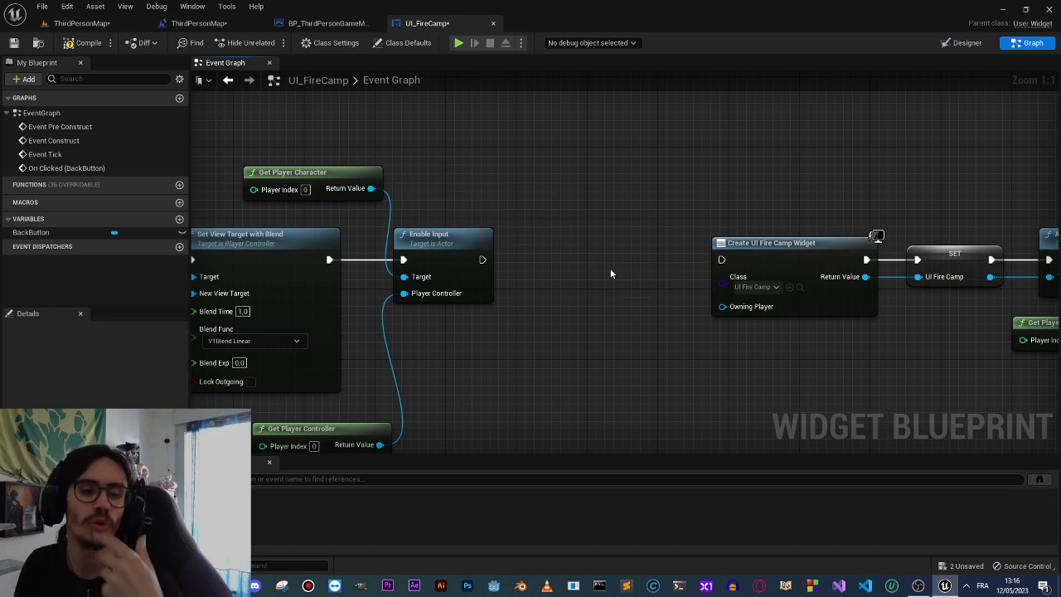
Move the Create UI Fire Camp Widget, SET and Add to Viewport chain next to Enable Input.
scroll(605, 280, down, 5)
scroll(465, 275, up, 4)
drag(474, 192, 950, 336)
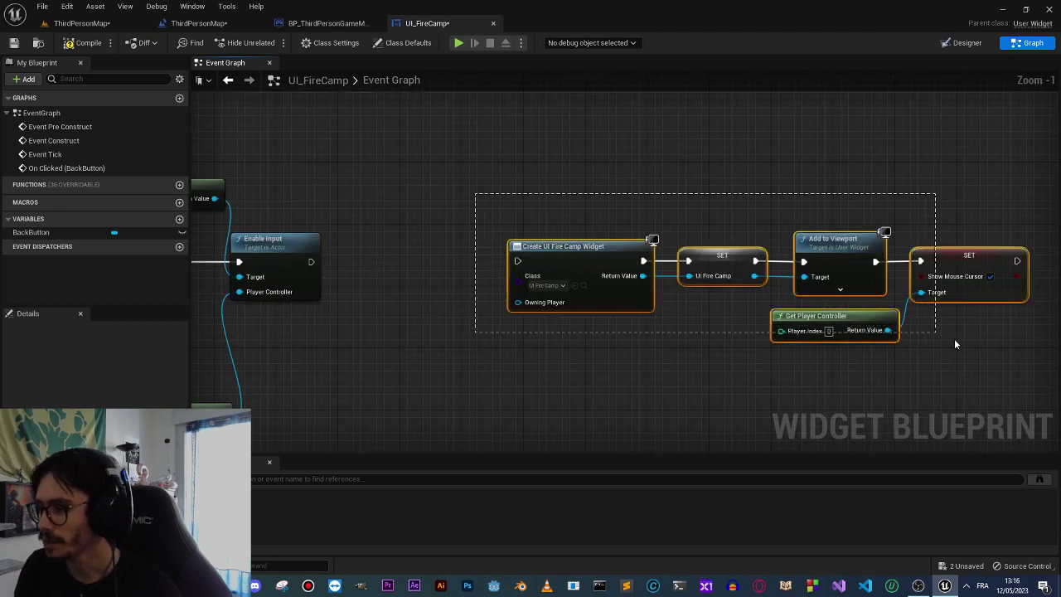
drag(567, 253, 418, 252)
right_drag(433, 232, 526, 205)
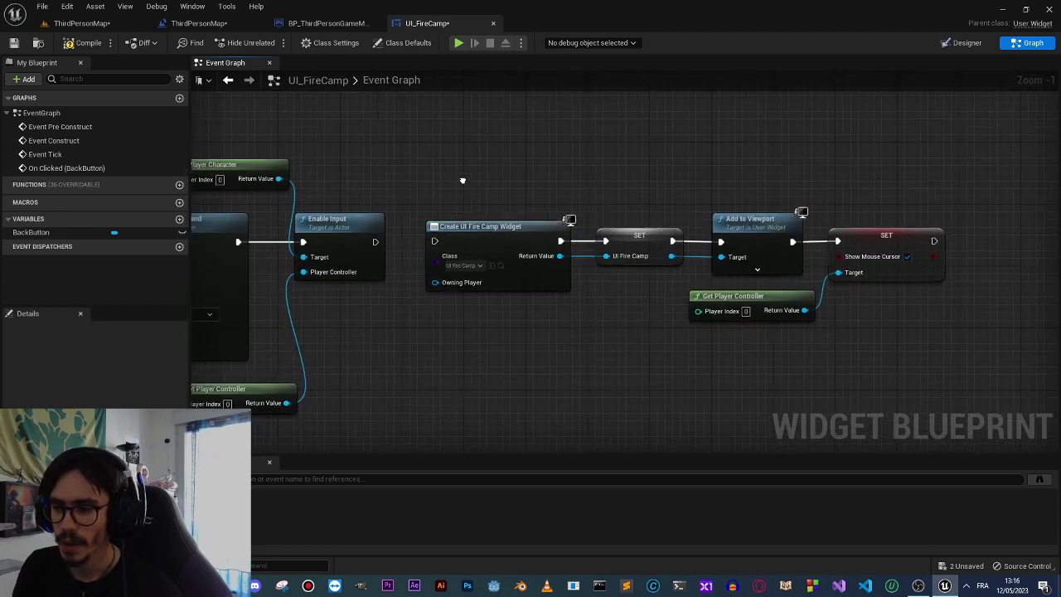
scroll(518, 253, up, 1)
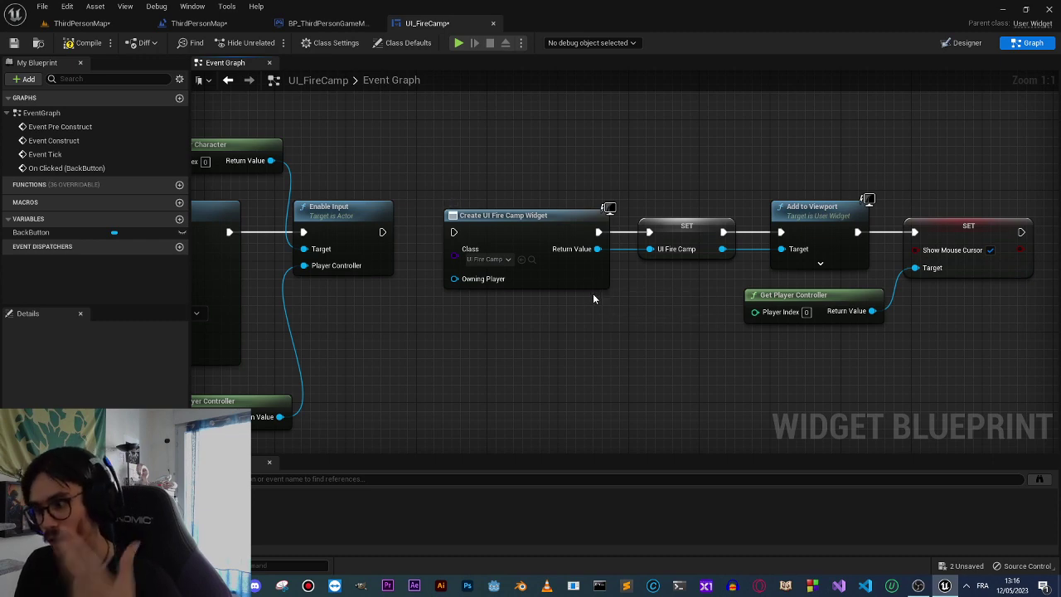
drag(487, 158, 769, 253)
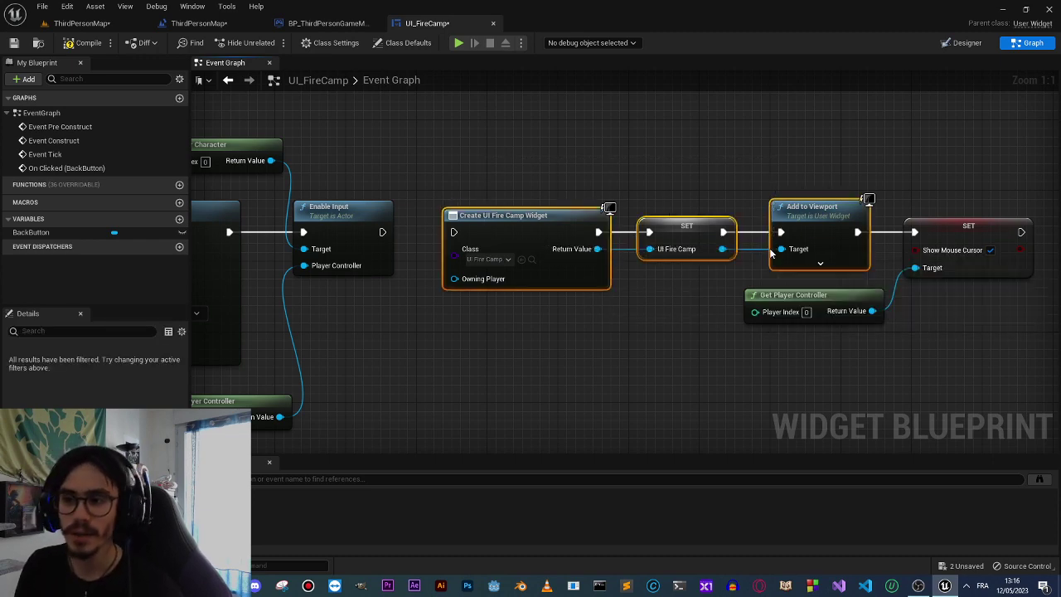
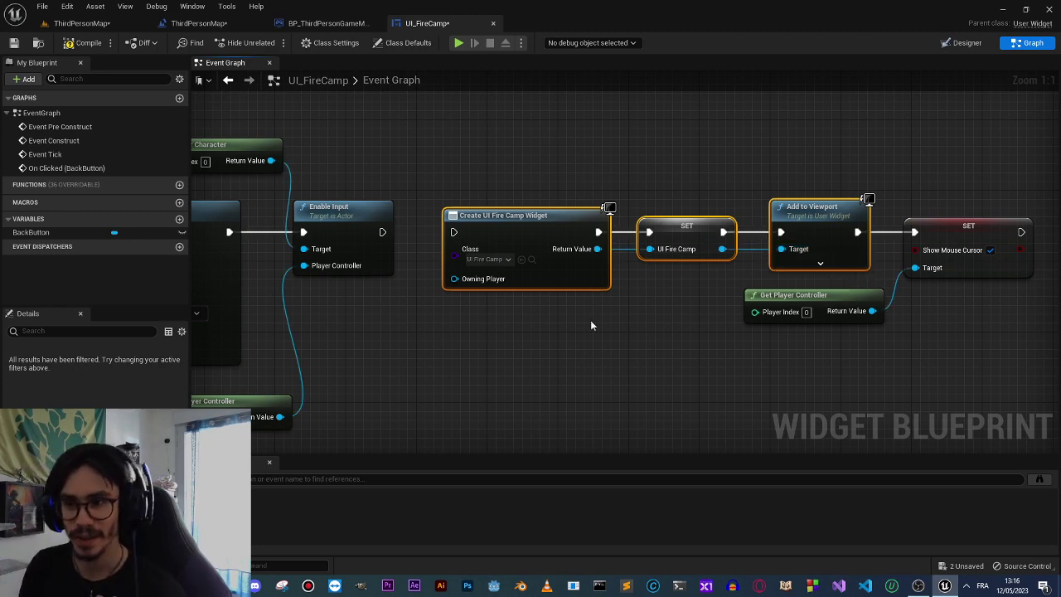
Review the ThirdPersonMap level blueprint, game mode and UI_FireCamp graphs.
click(208, 25)
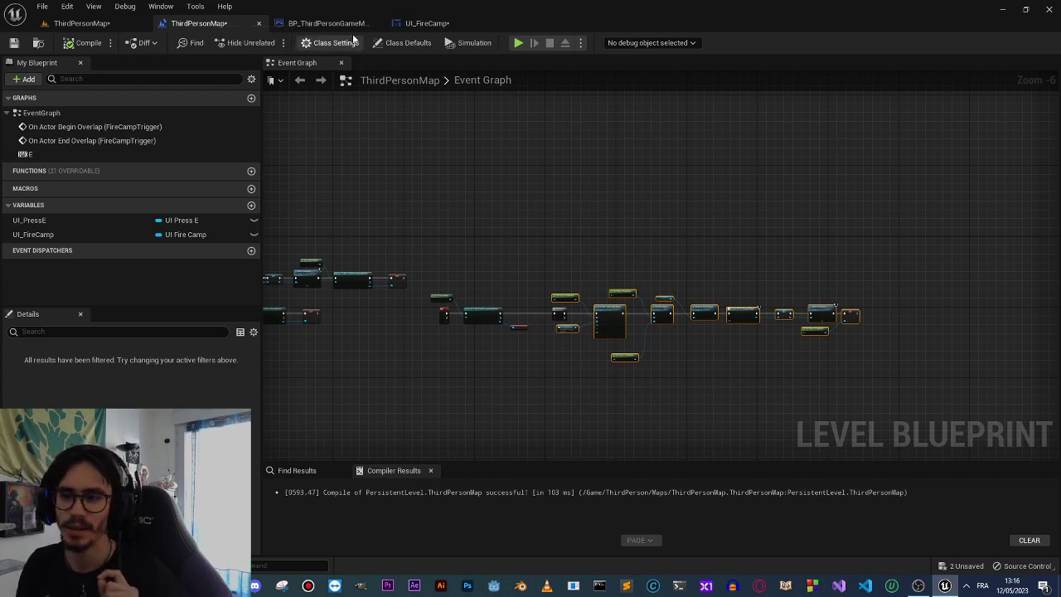
click(327, 23)
click(403, 25)
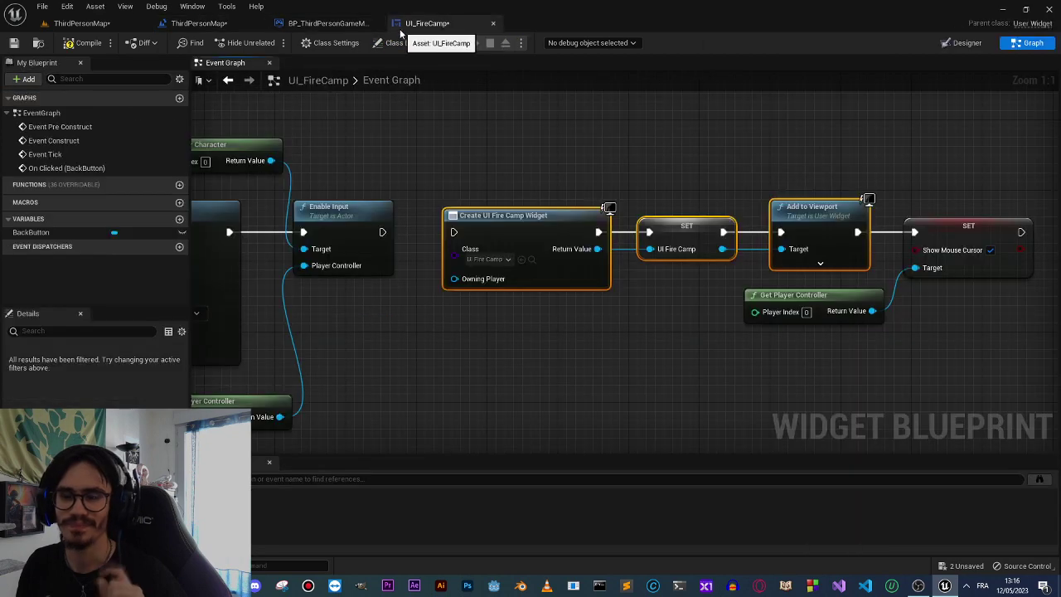
click(498, 154)
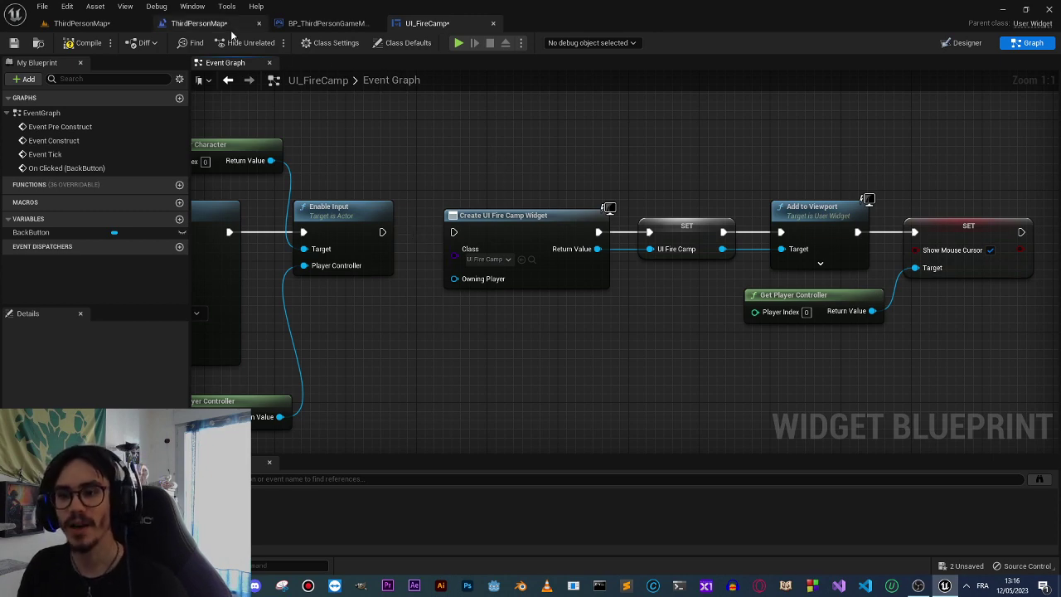
click(197, 23)
scroll(451, 294, up, 5)
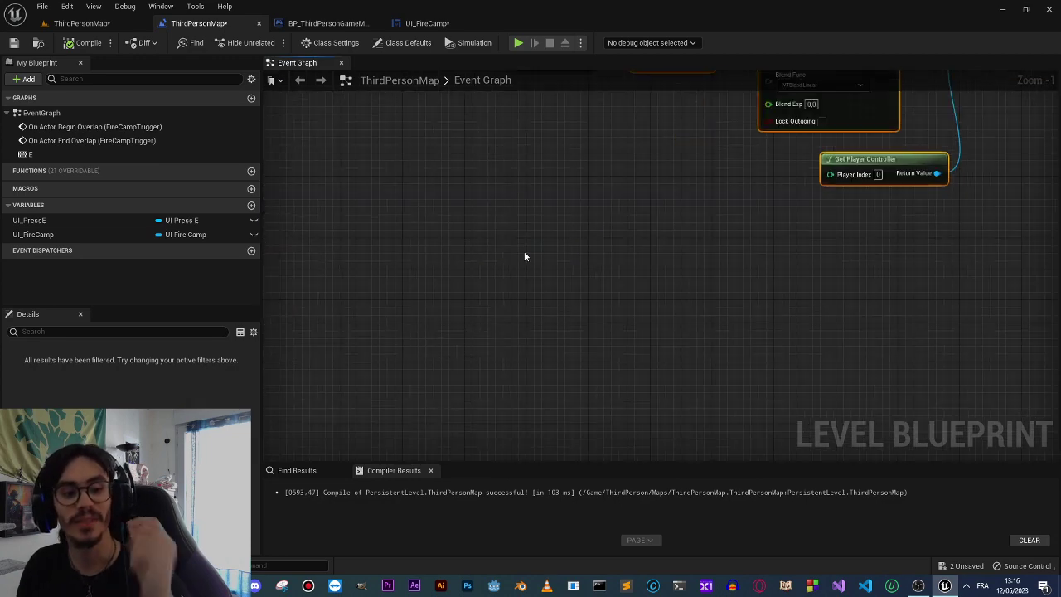
click(336, 24)
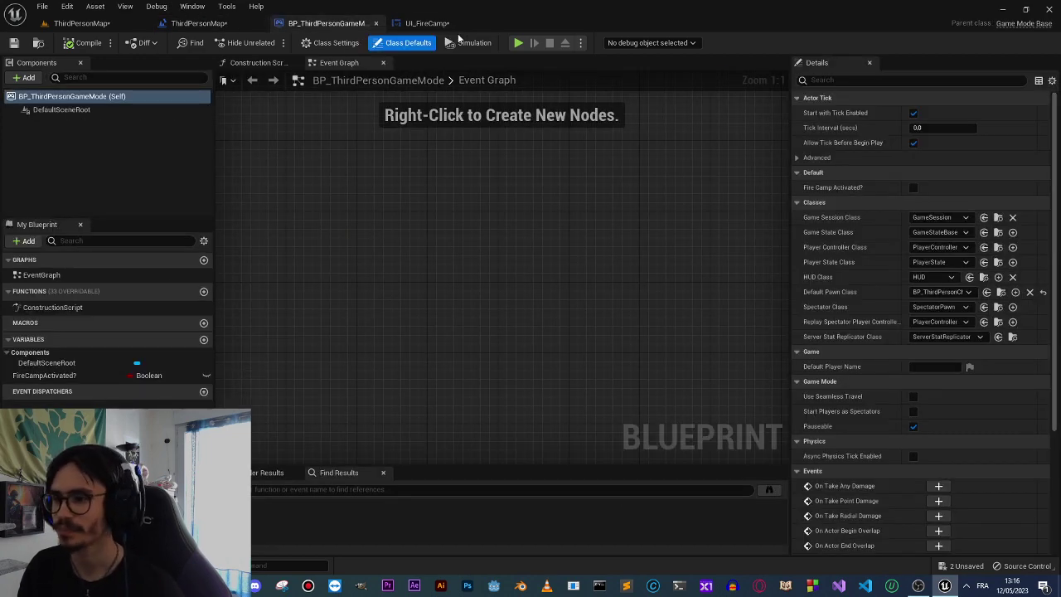
click(427, 23)
Delete the Create Widget, SET UI Fire Camp and Add to Viewport nodes, undoing once.
drag(415, 184, 732, 376)
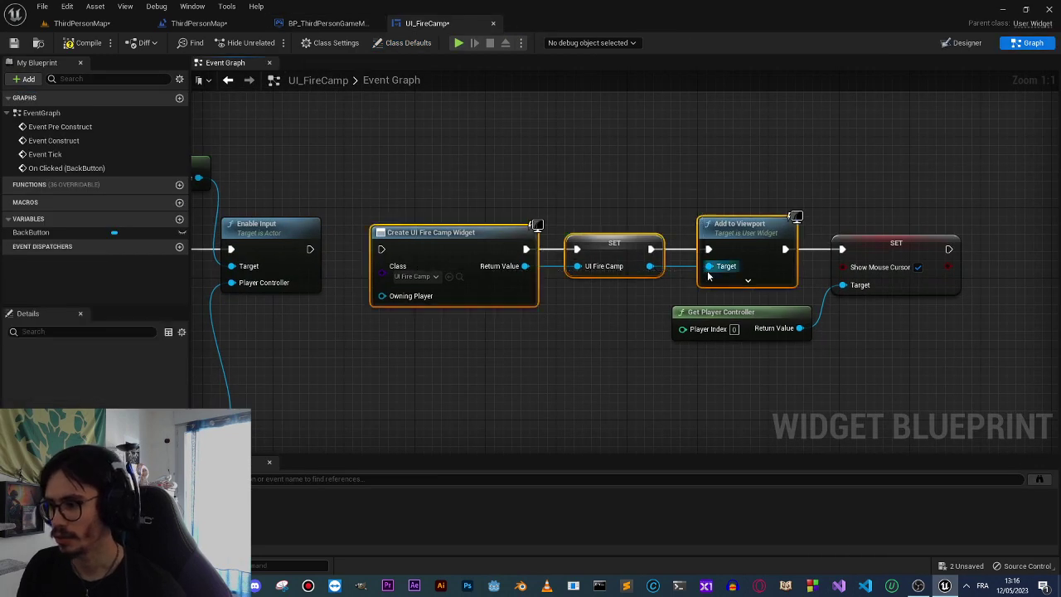
key(Delete)
key(ctrl+z)
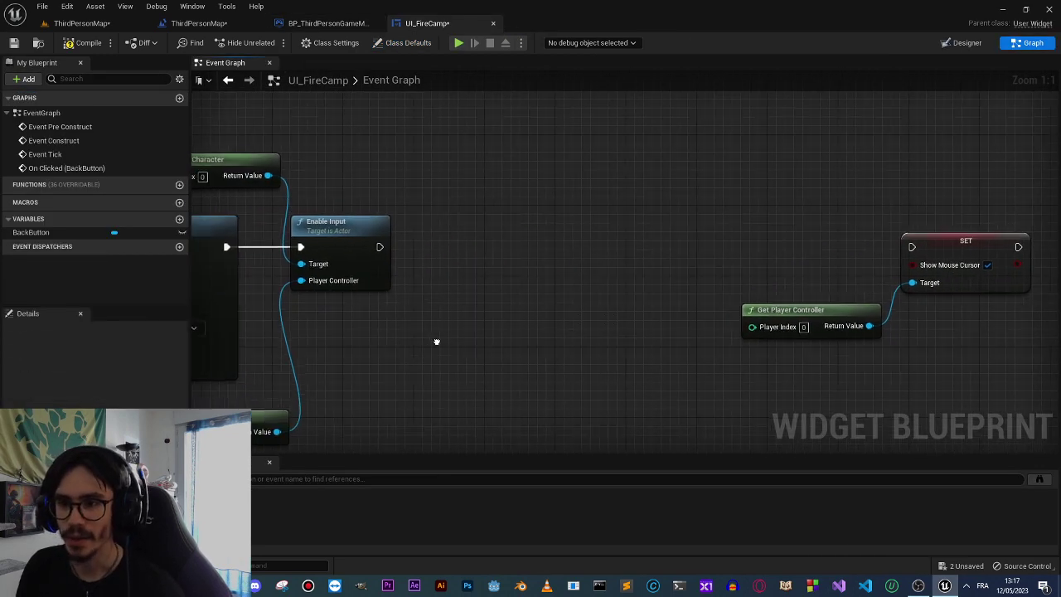
right_drag(342, 244, 413, 244)
Add a Boolean variable named FireCampBack? to BP_ThirdPersonGameMode.
click(299, 28)
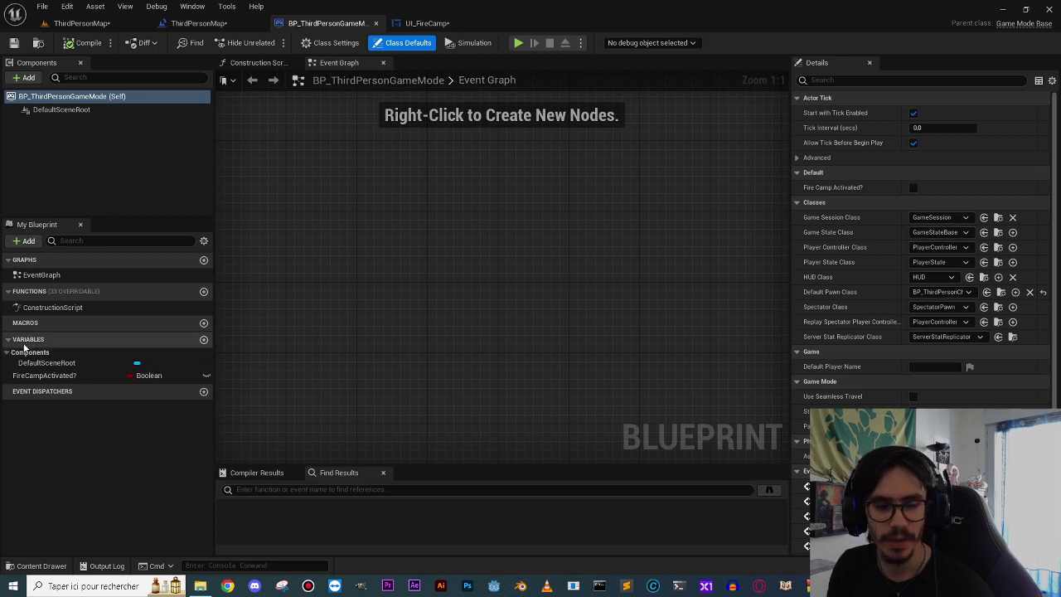
click(203, 340)
text(FireCa)
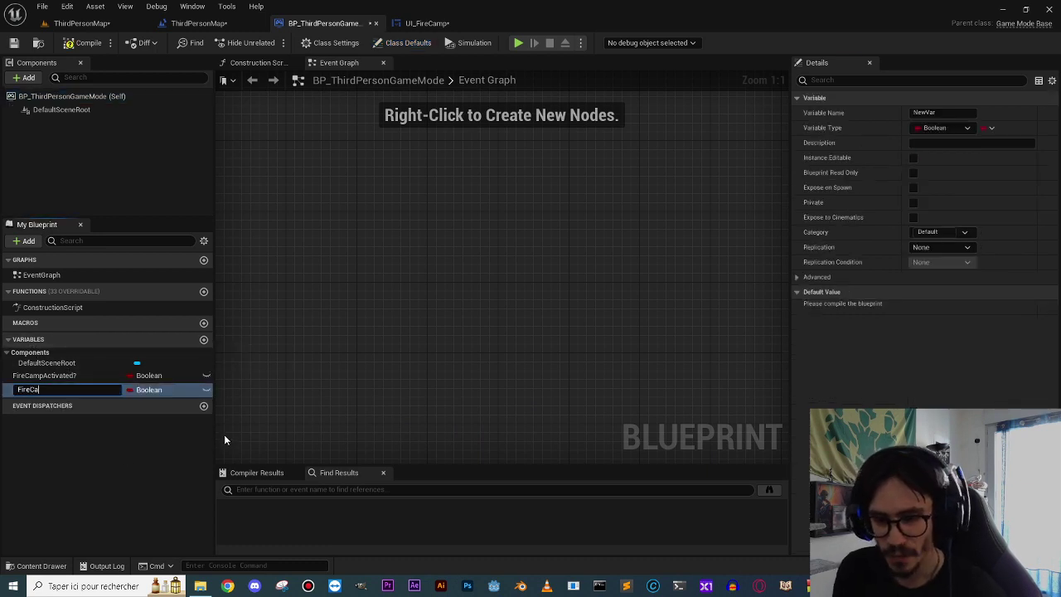
text(mpBack)
key(Return)
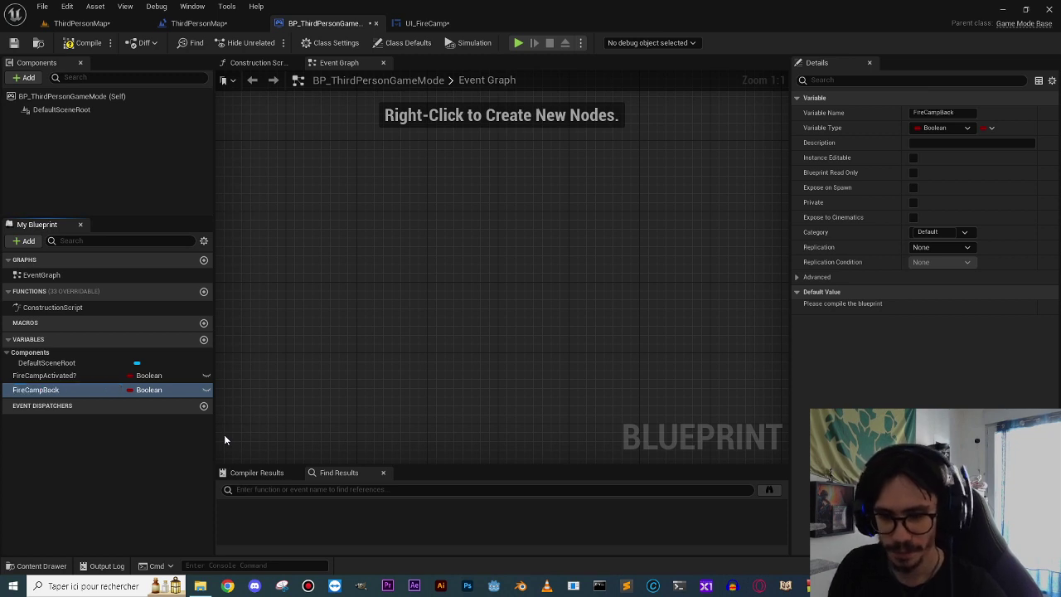
click(78, 390)
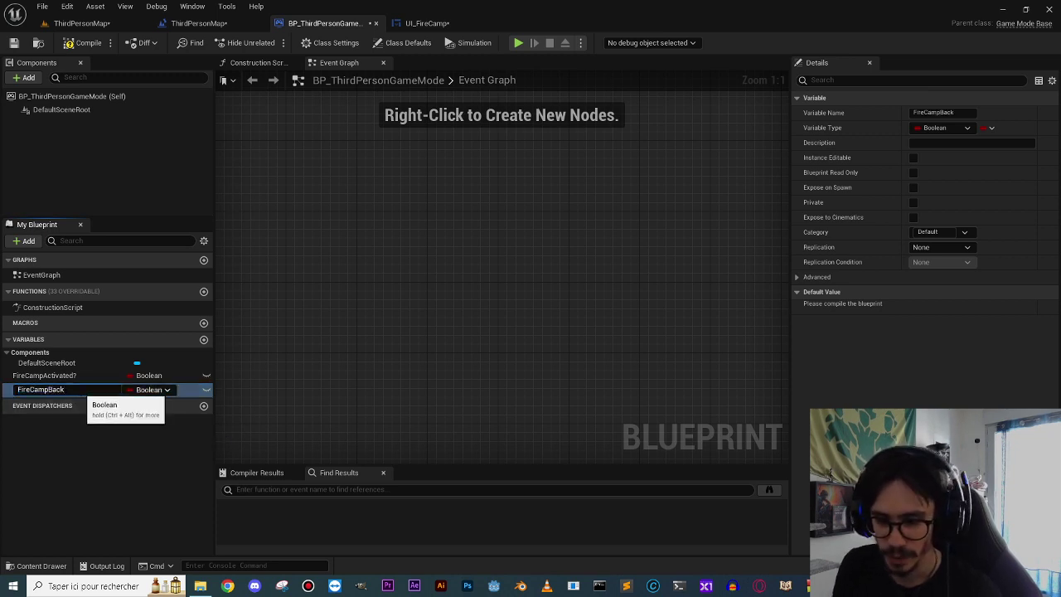
text(?)
key(Return)
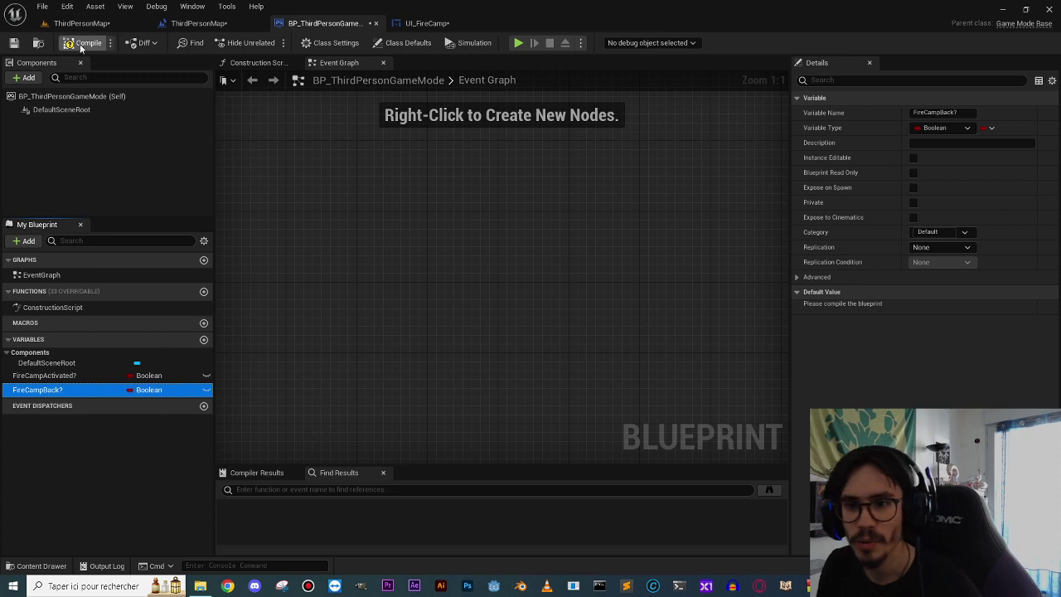
Compile and save BP_ThirdPersonGameMode, then return to the ThirdPersonMap graph.
click(80, 43)
click(13, 42)
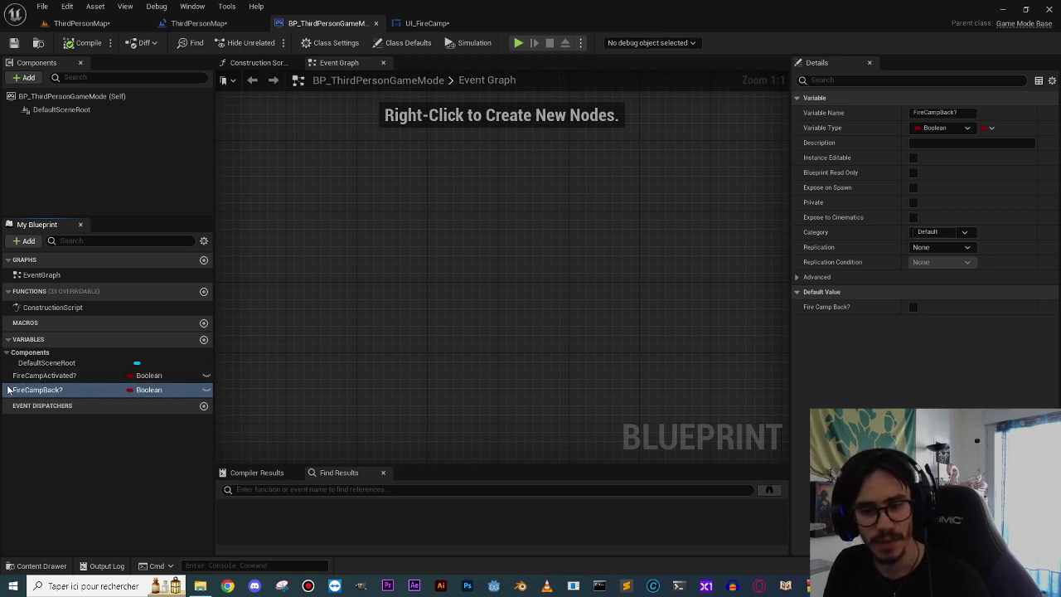
click(222, 24)
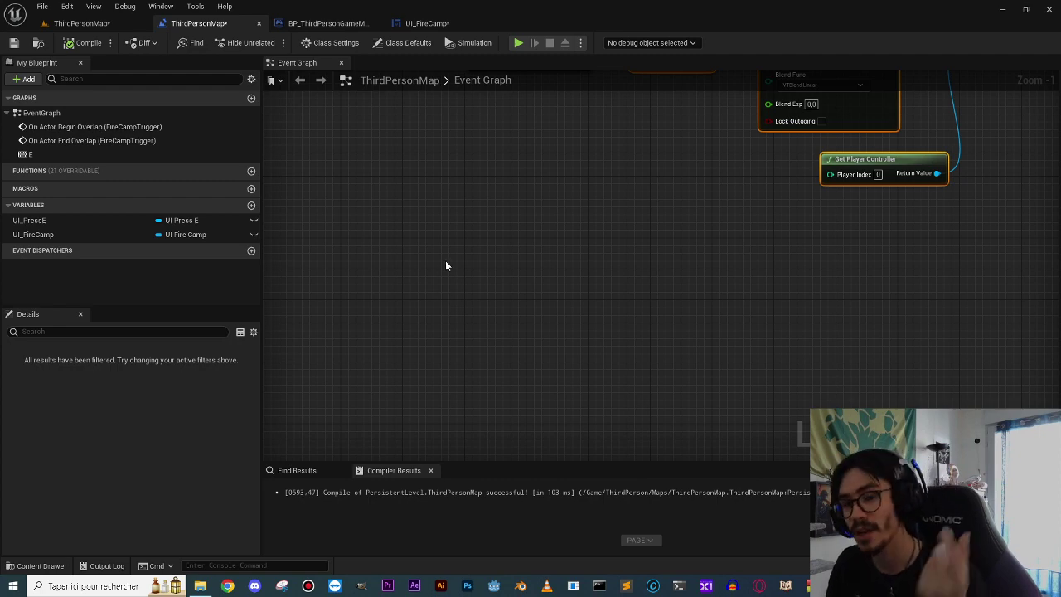
right_drag(573, 254, 481, 270)
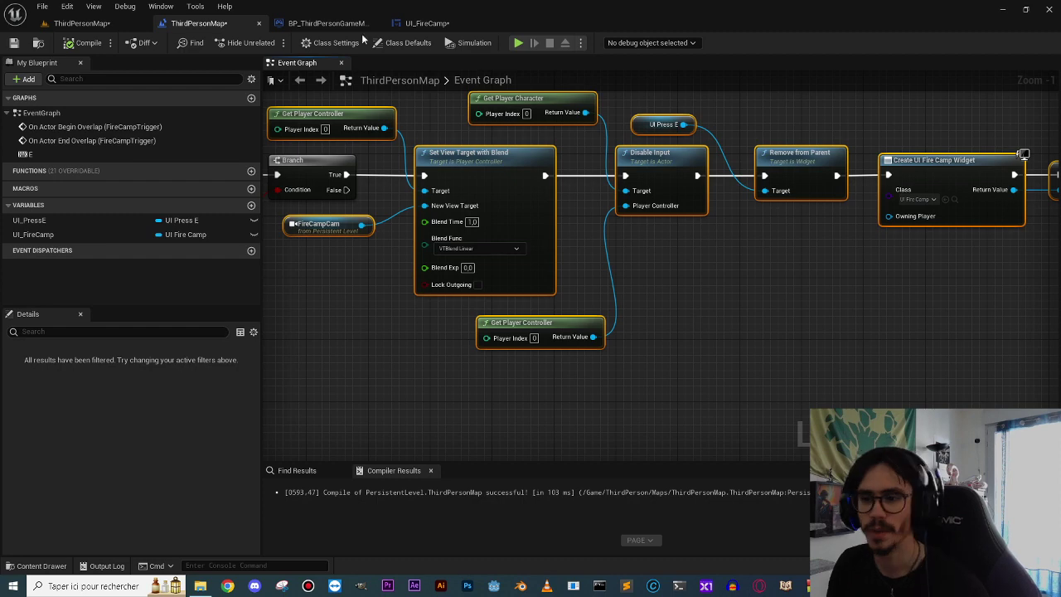
After Enable Input in UI_FireCamp, add Cast To BP_ThirdPersonGameMode fed by Get Game Mode.
click(424, 23)
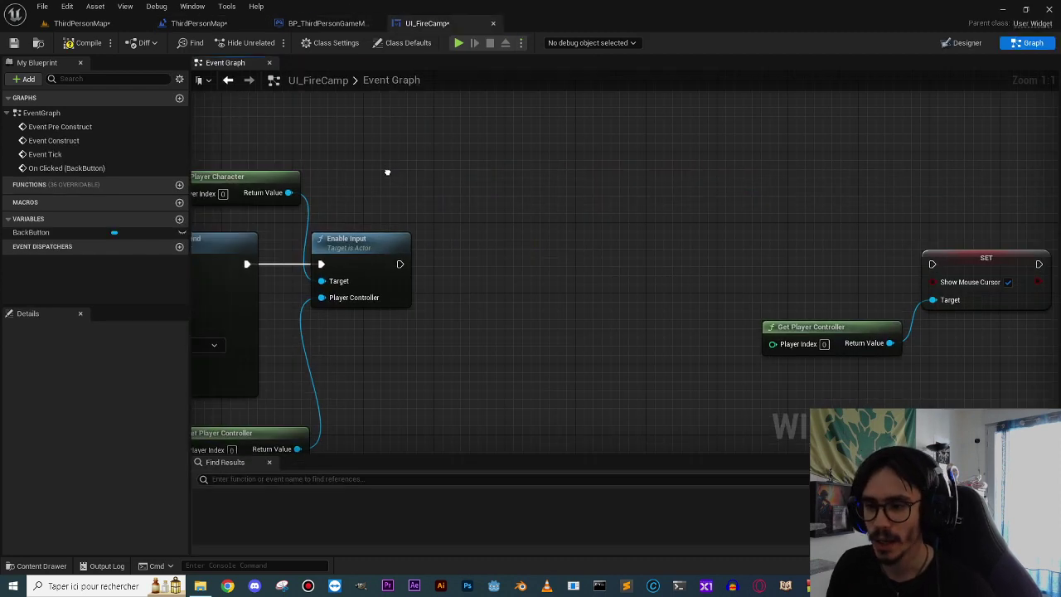
right_drag(387, 172, 494, 198)
drag(507, 289, 595, 289)
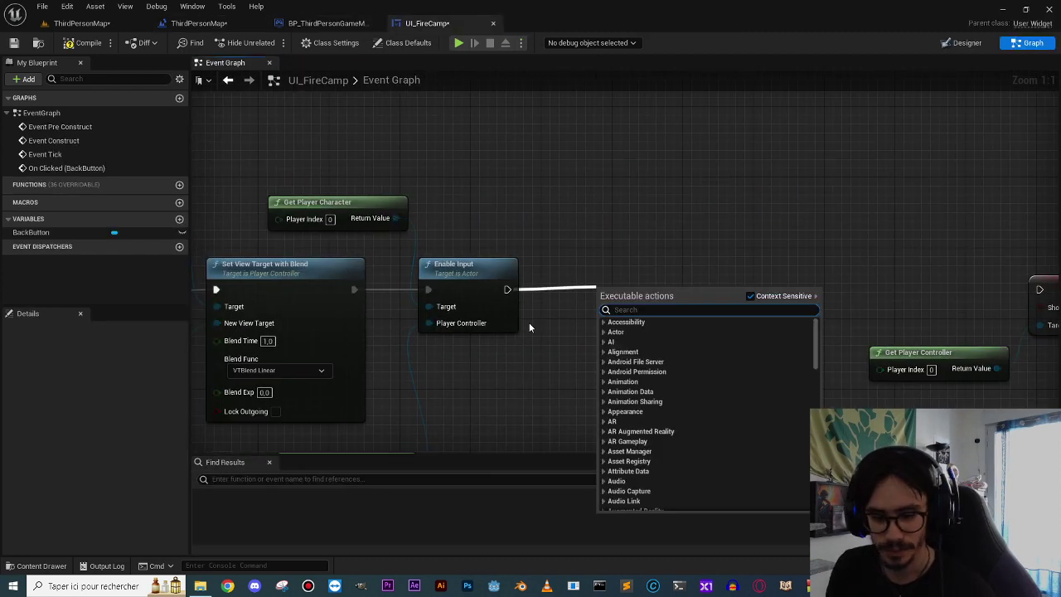
text(cast to thir)
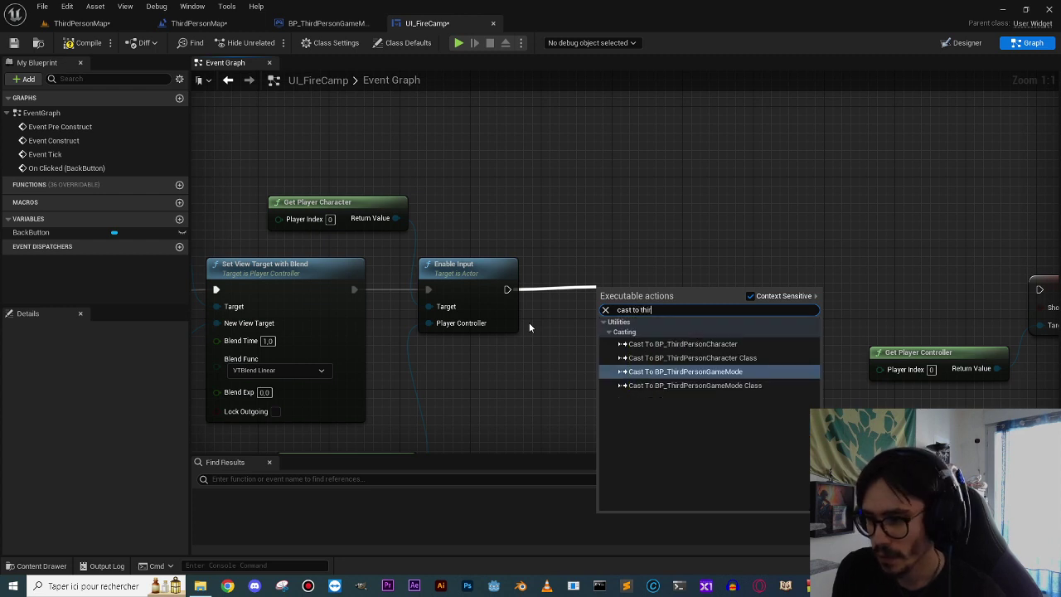
text(dperson)
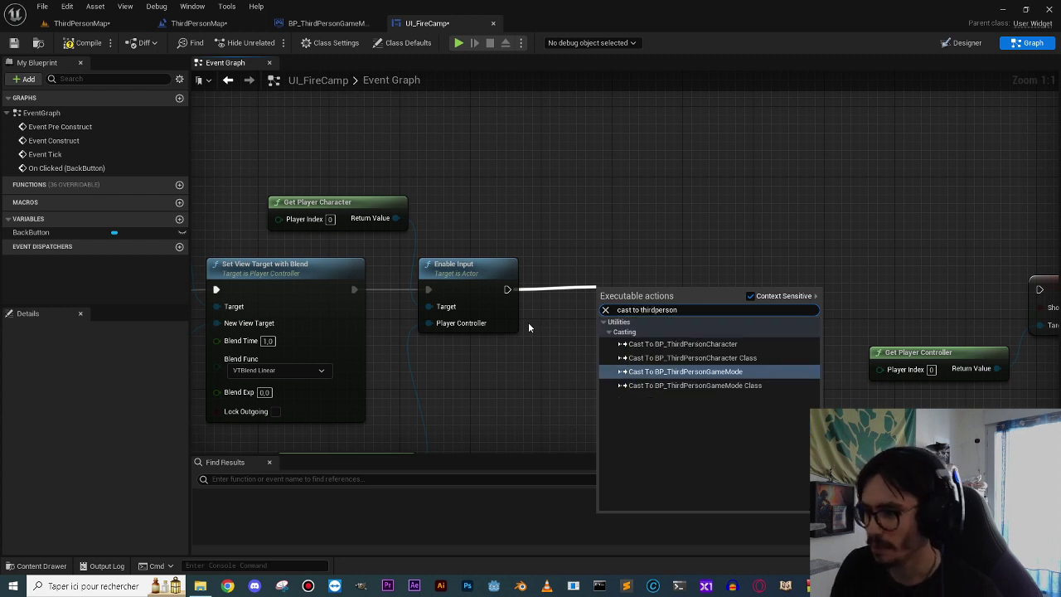
key(Return)
mouse_move(630, 283)
mouse_down()
mouse_move(597, 275)
mouse_move(513, 386)
mouse_up()
text(get gameode)
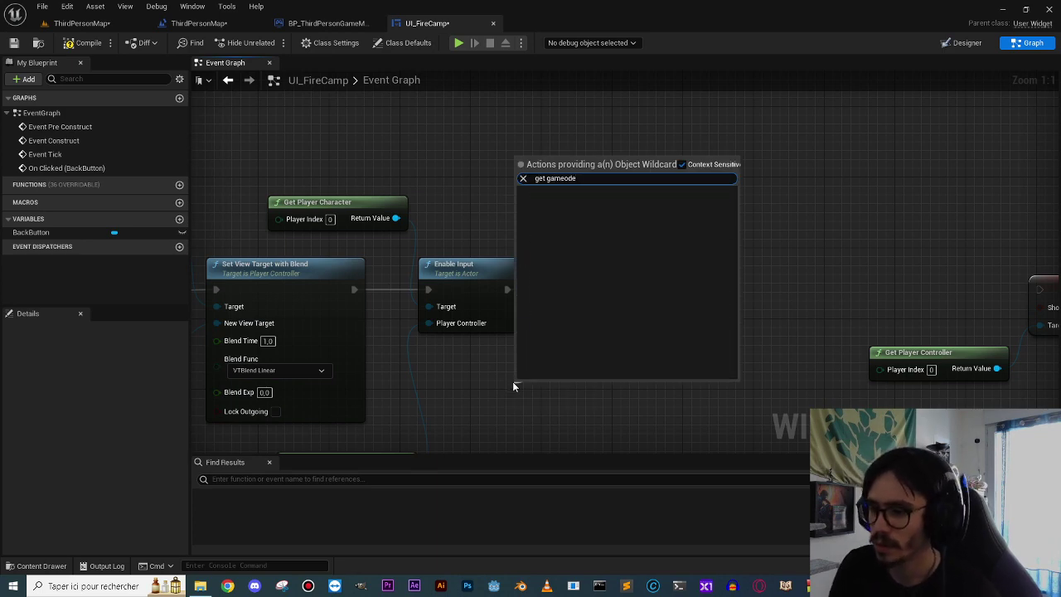
key(Down)
key(Down)
key(Down)
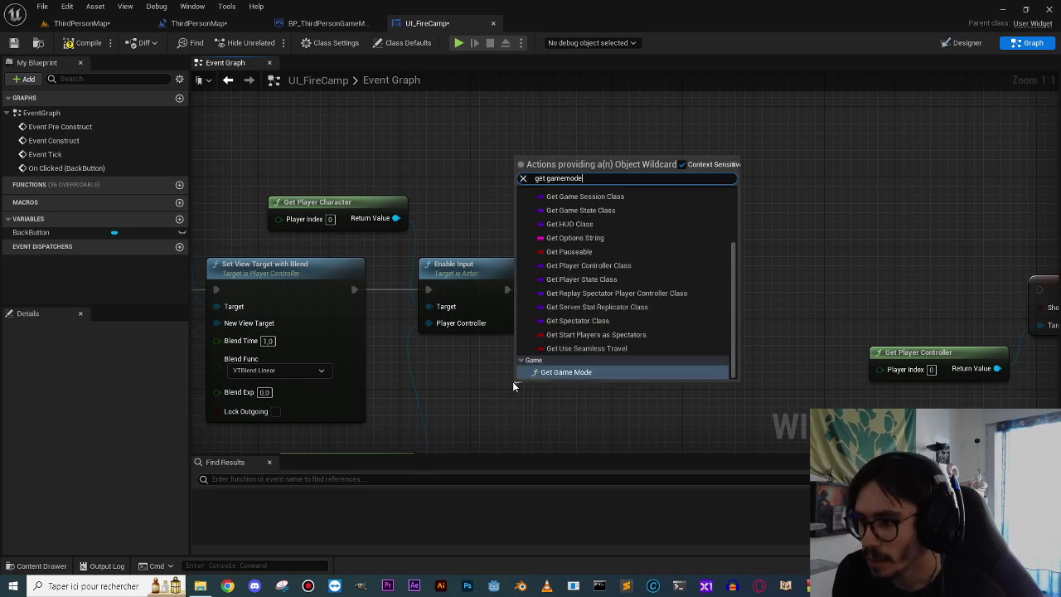
key(Return)
Add a SET Fire Camp Back? node after the cast's success output and tick it true.
drag(546, 389, 493, 361)
right_drag(648, 369, 480, 359)
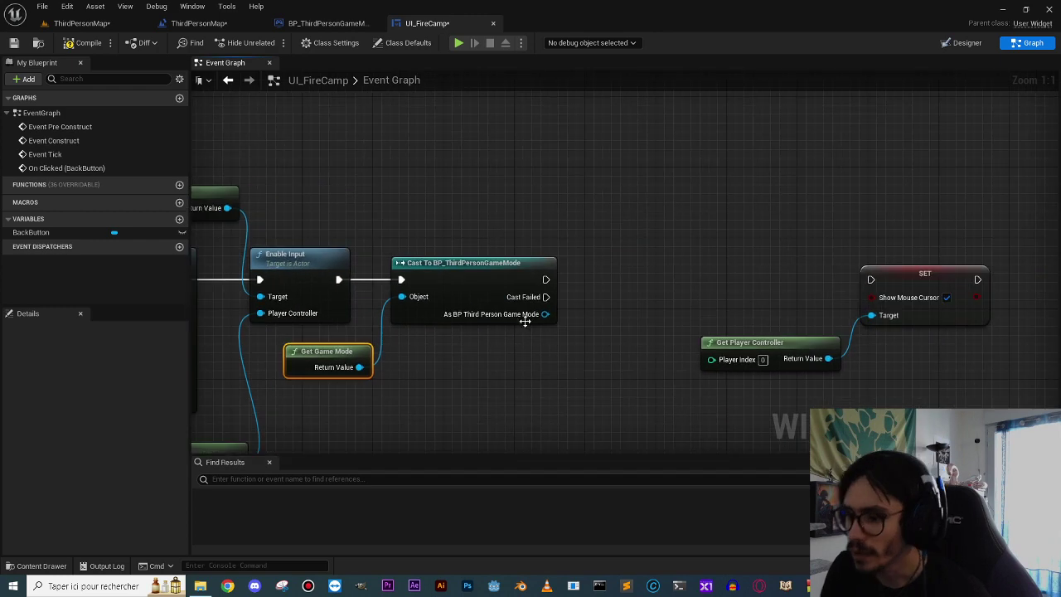
mouse_move(573, 312)
mouse_down()
mouse_move(640, 293)
mouse_move(571, 331)
mouse_move(535, 323)
mouse_move(614, 269)
mouse_up()
text(set)
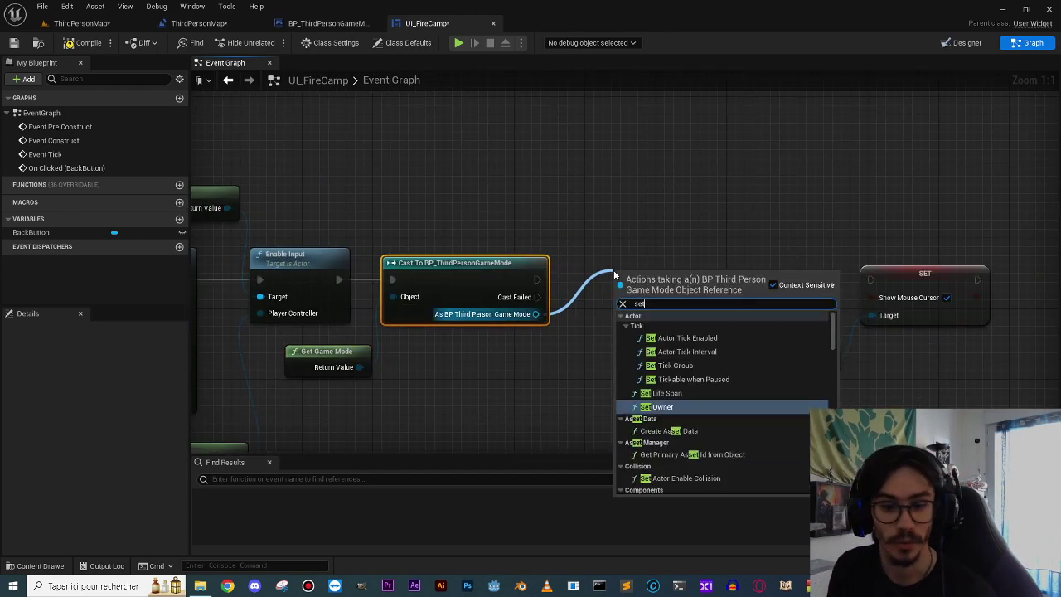
text( fire cam)
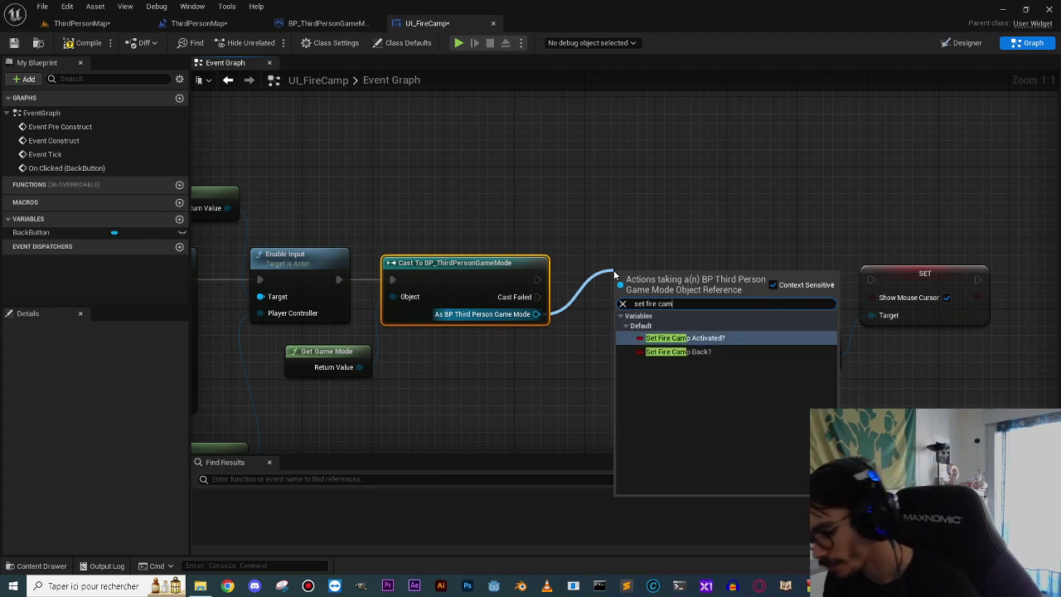
key(Down)
key(Return)
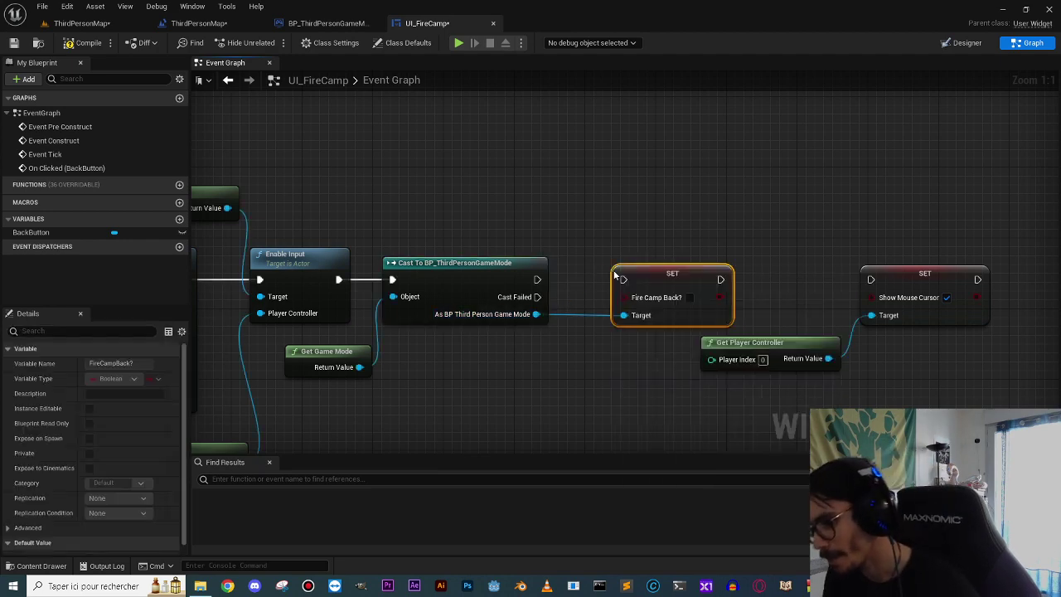
drag(537, 280, 638, 276)
click(654, 296)
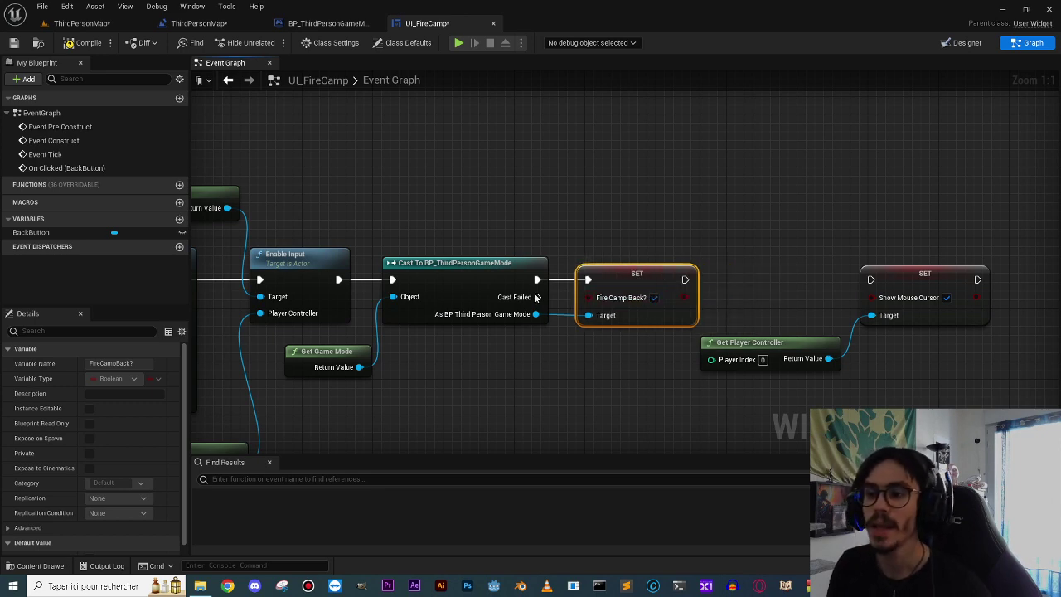
drag(650, 361, 651, 361)
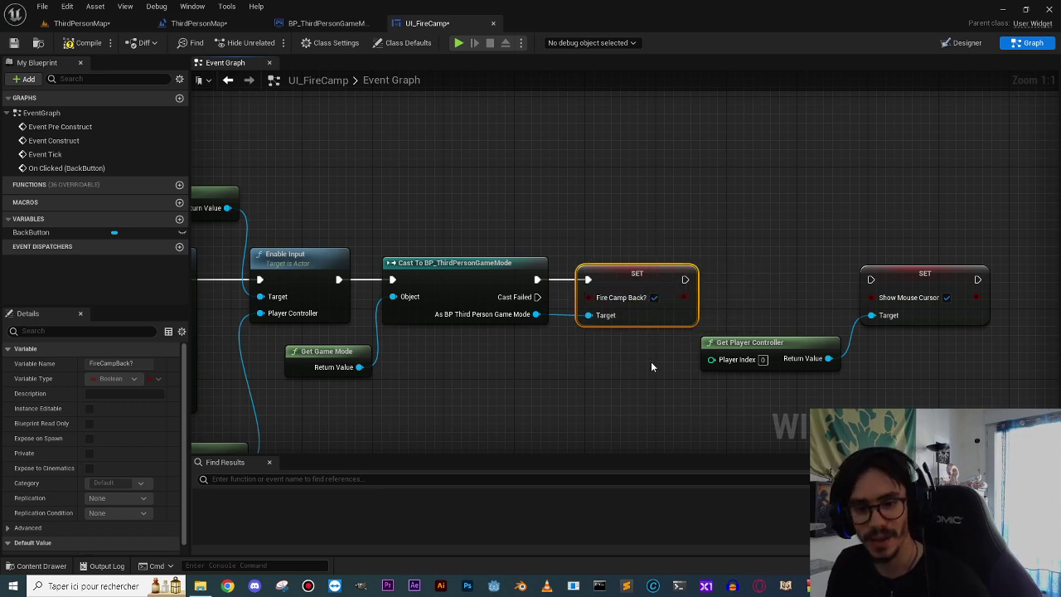
click(199, 24)
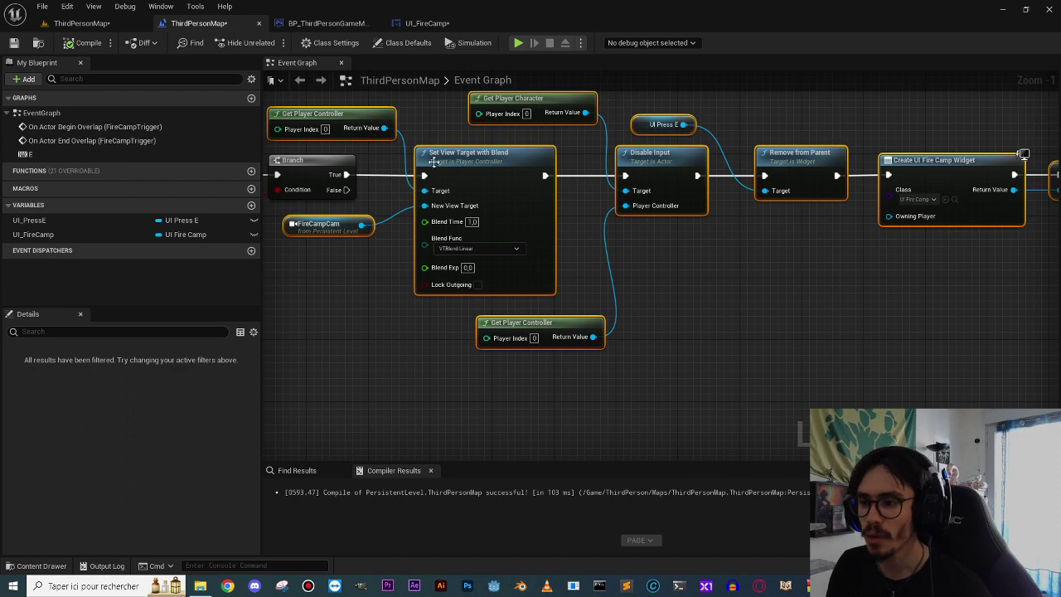
Add an Event Tick node to the ThirdPersonMap level blueprint graph.
right_drag(530, 277, 706, 279)
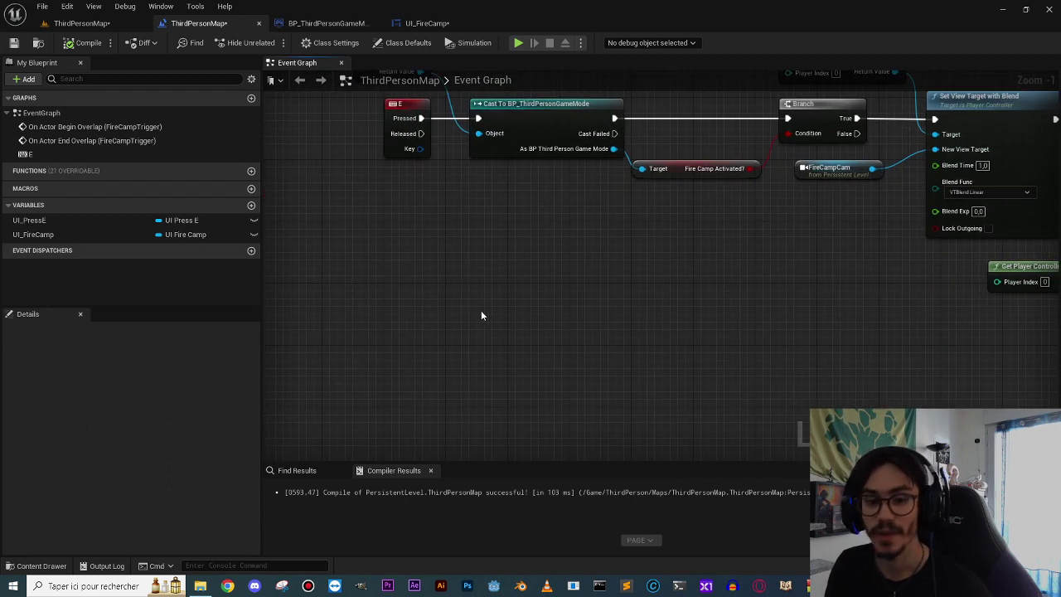
right_click(432, 324)
text(event)
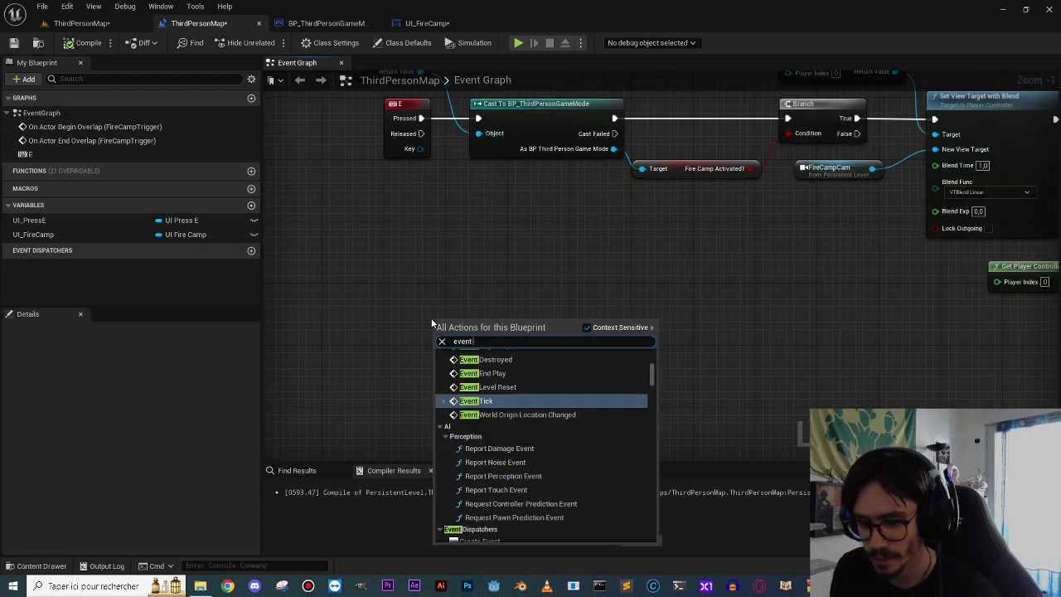
text( tick)
key(Return)
scroll(524, 345, up, 1)
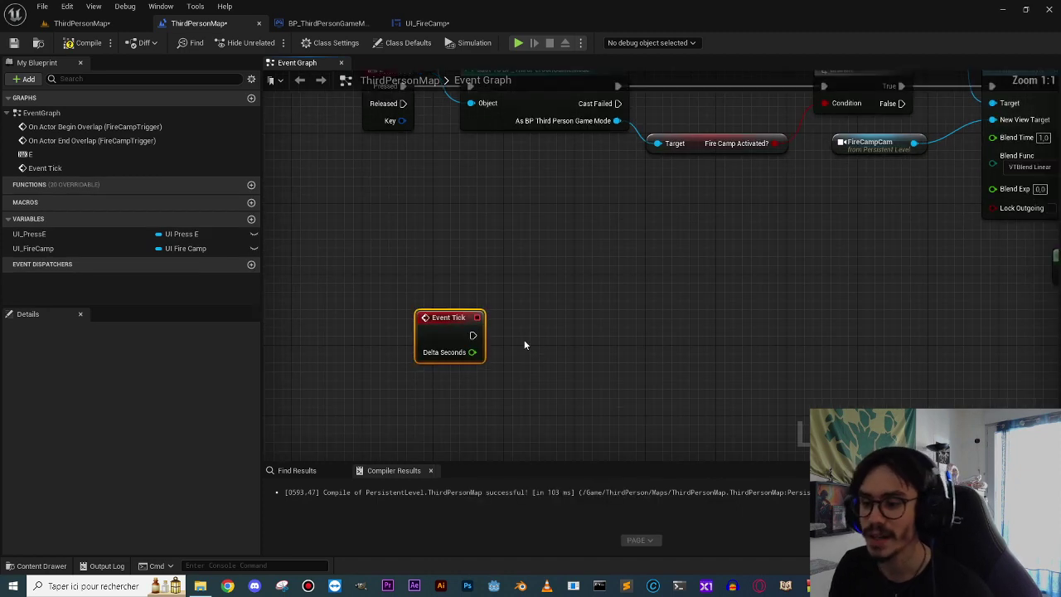
drag(472, 335, 610, 337)
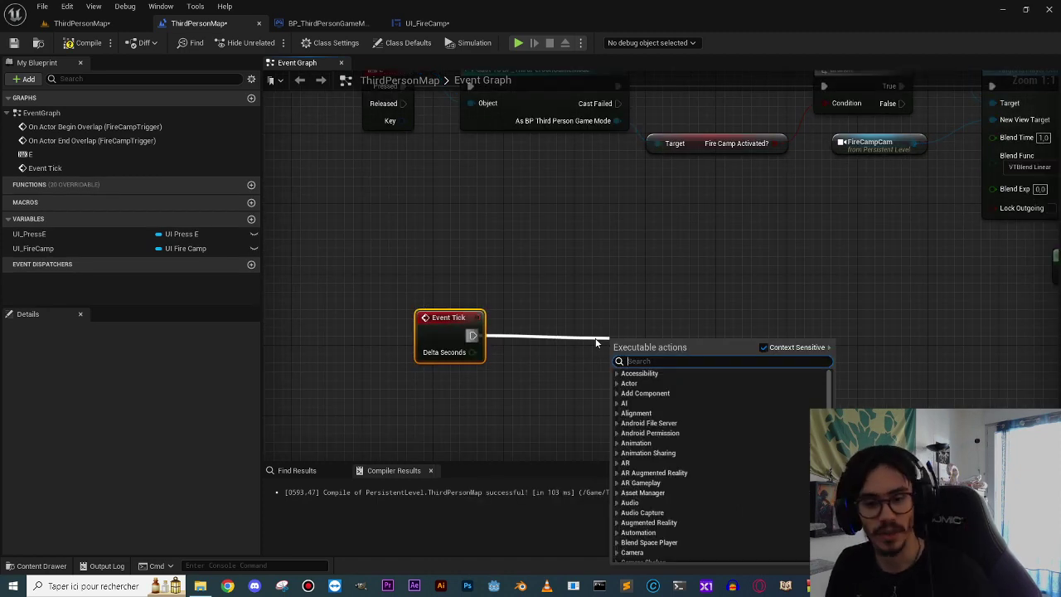
drag(474, 334, 658, 320)
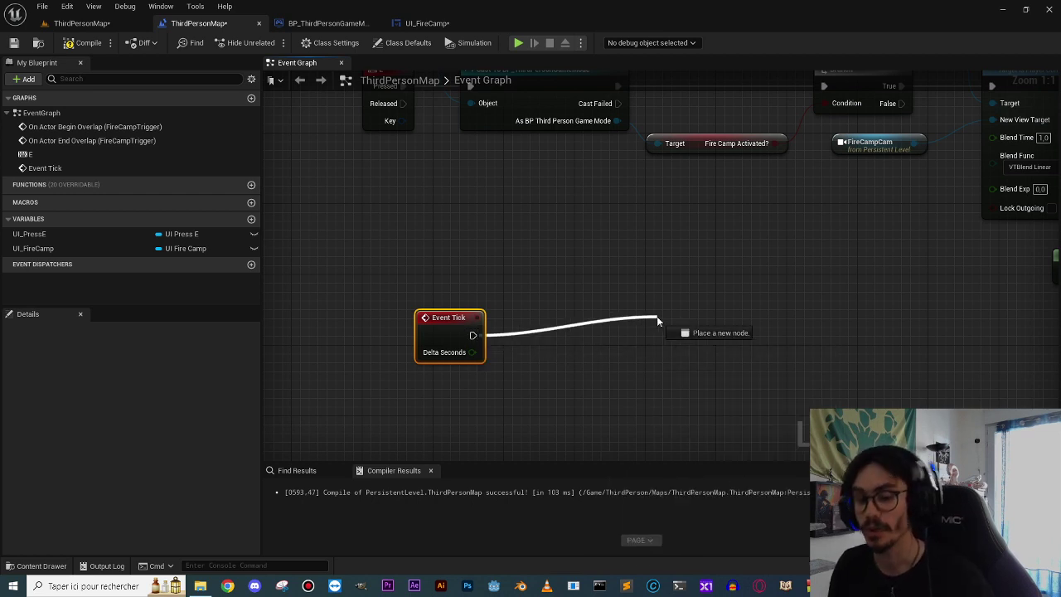
drag(657, 316, 656, 316)
click(471, 335)
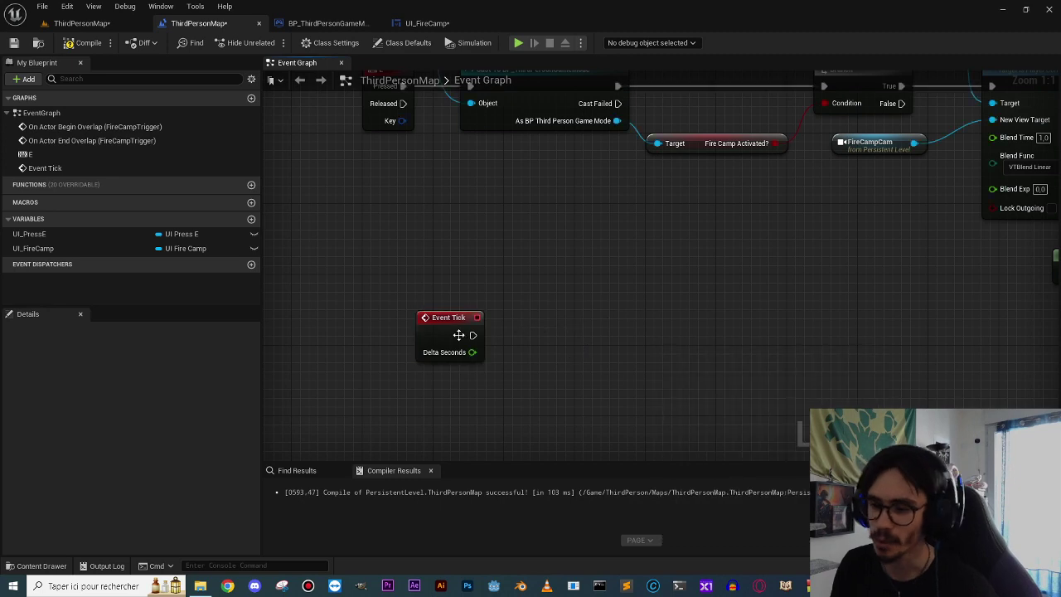
mouse_move(471, 335)
mouse_down()
mouse_move(600, 352)
mouse_move(649, 411)
mouse_move(644, 382)
mouse_up()
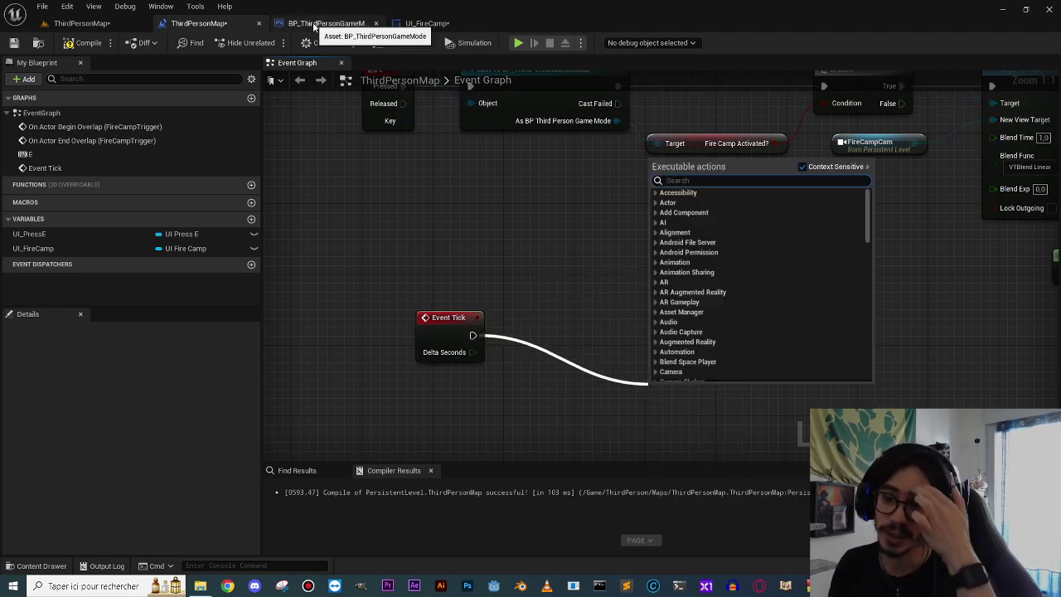
Wire Event Tick into a Cast To BP_ThirdPersonGameMode node.
click(327, 23)
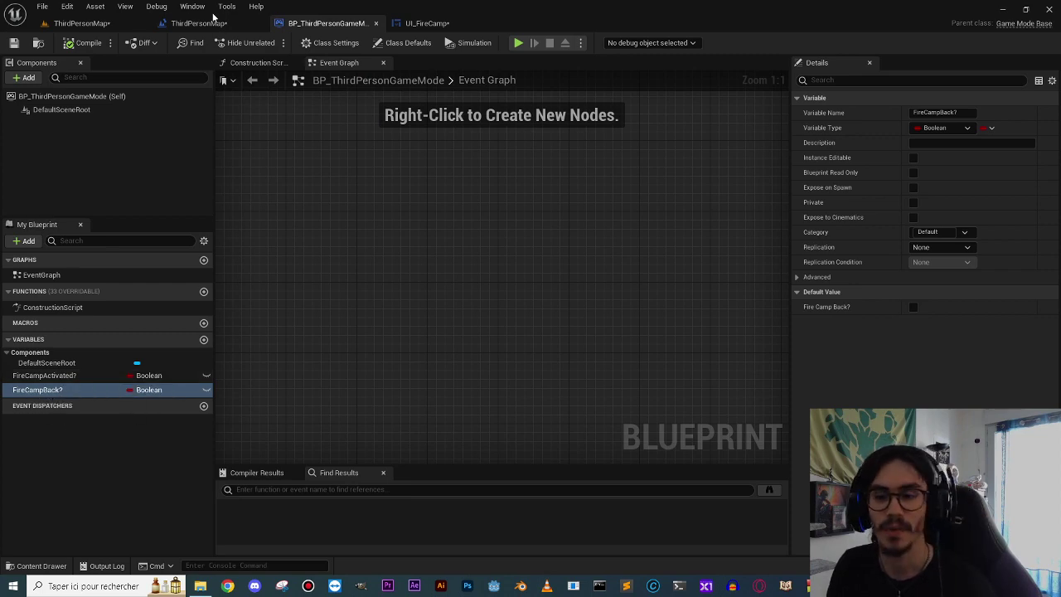
click(199, 24)
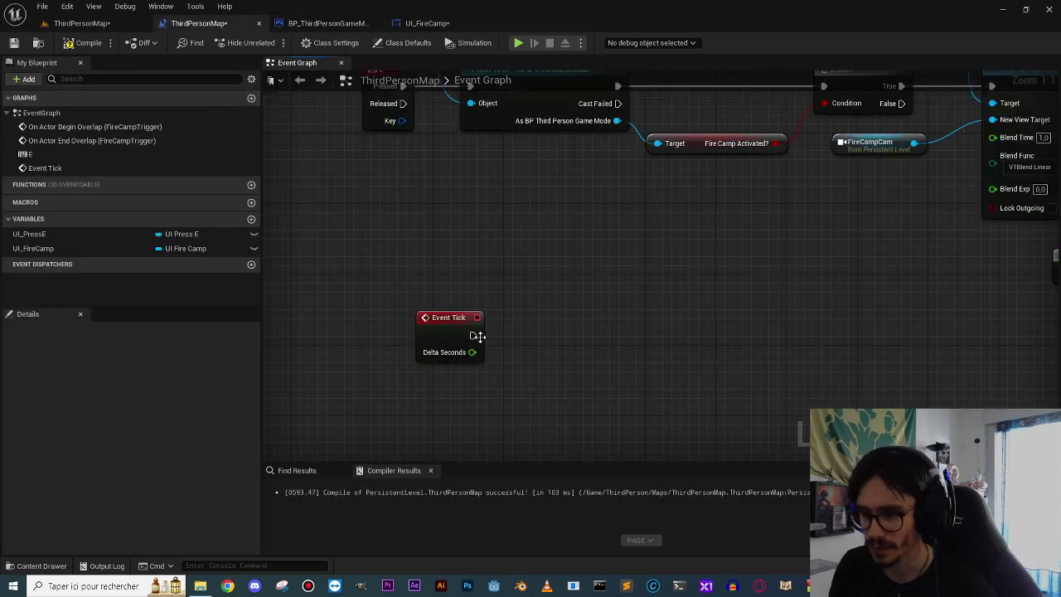
right_drag(477, 336, 480, 262)
drag(473, 261, 527, 260)
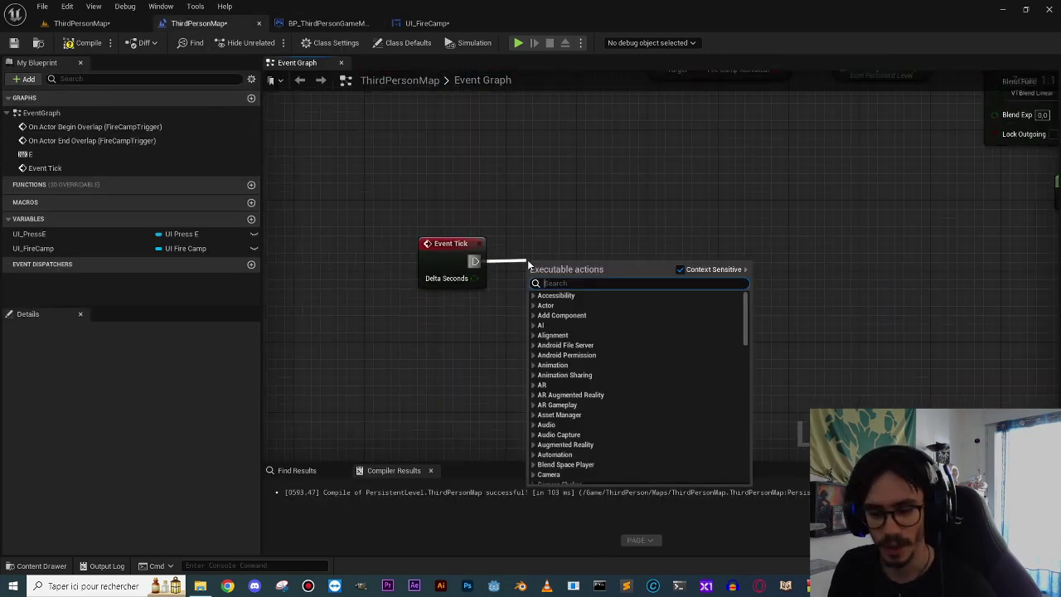
text(cast to thirde)
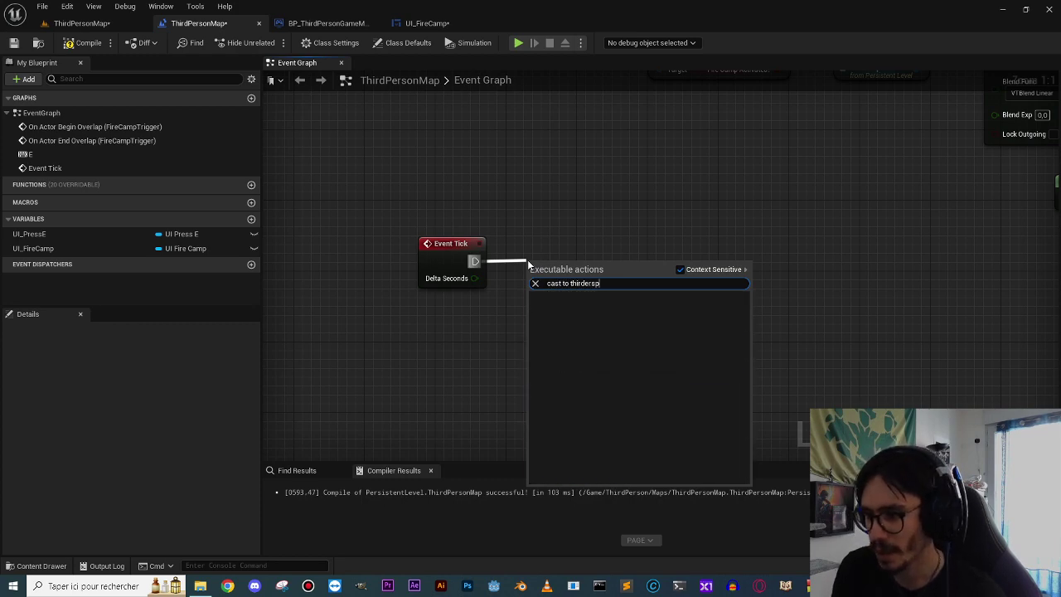
key(BackSpace)
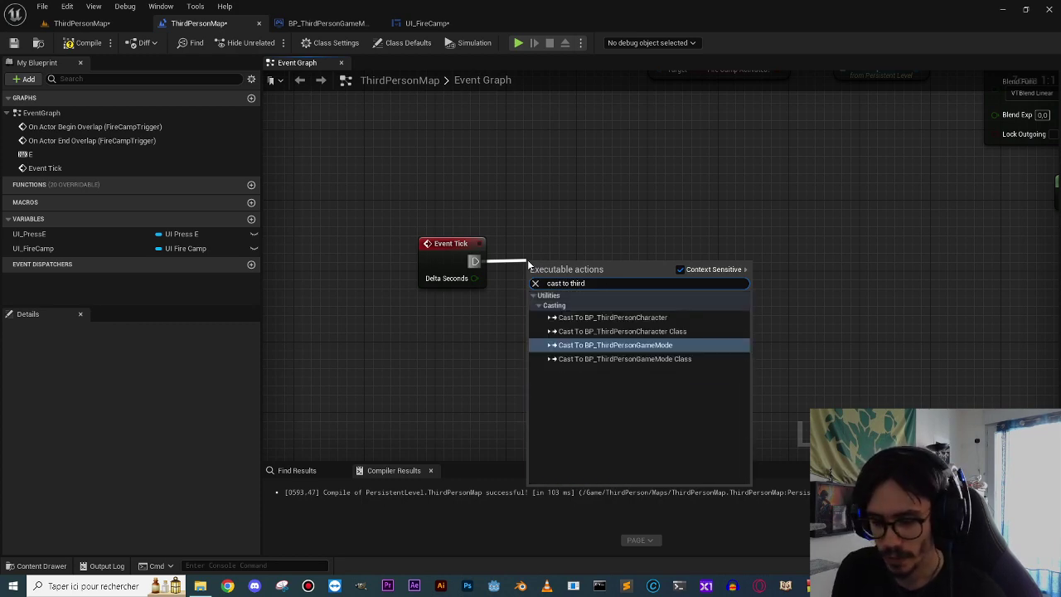
text(person)
key(Return)
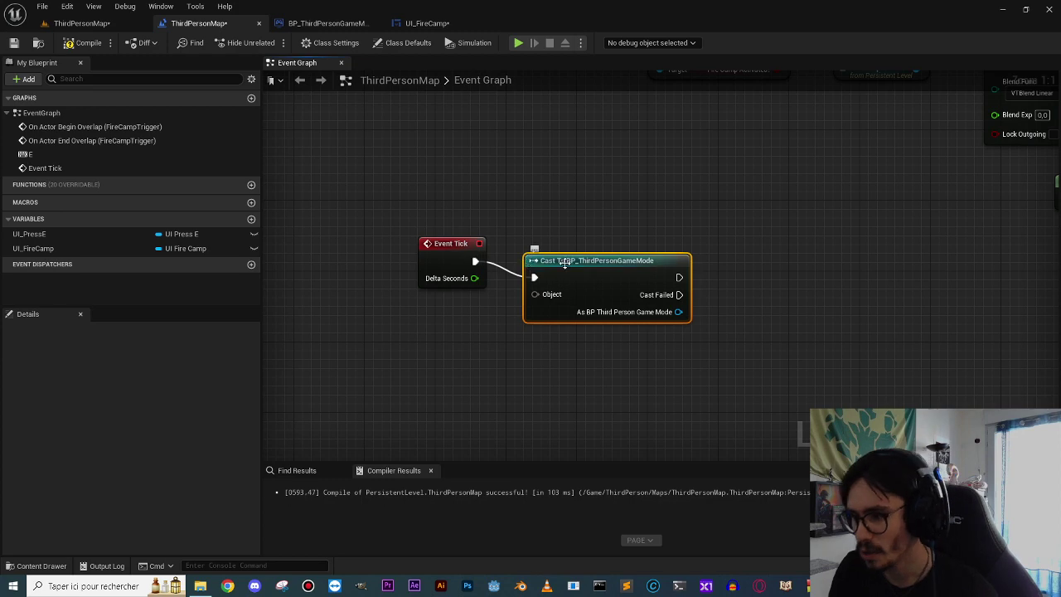
Feed Get Game Mode into the cast's Object and search for the Fire Camp Back? getter.
mouse_move(572, 290)
mouse_down()
mouse_move(572, 273)
mouse_move(457, 338)
mouse_up()
text(get)
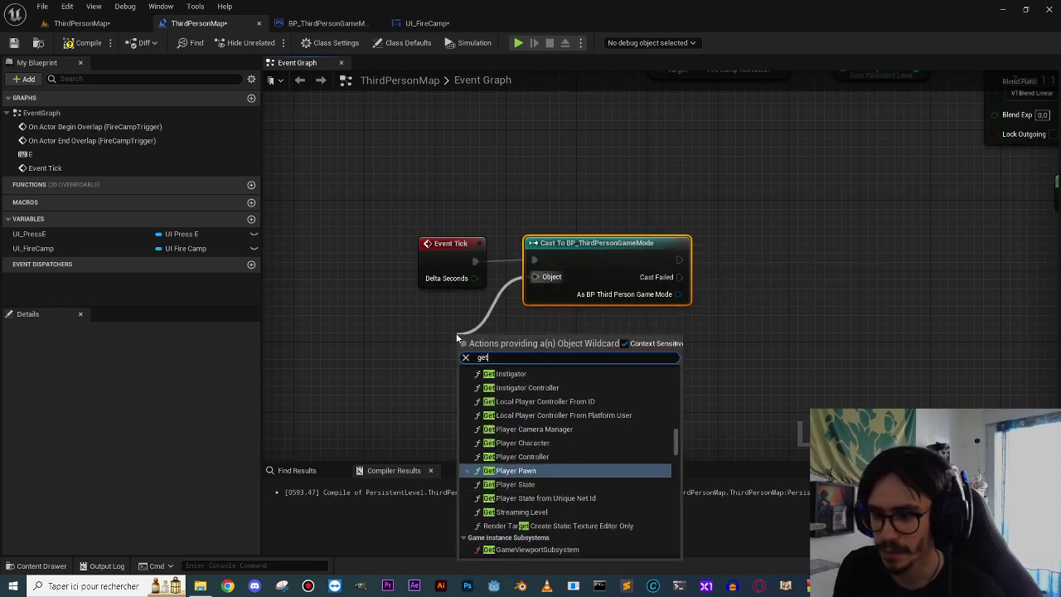
text( game)
key(Return)
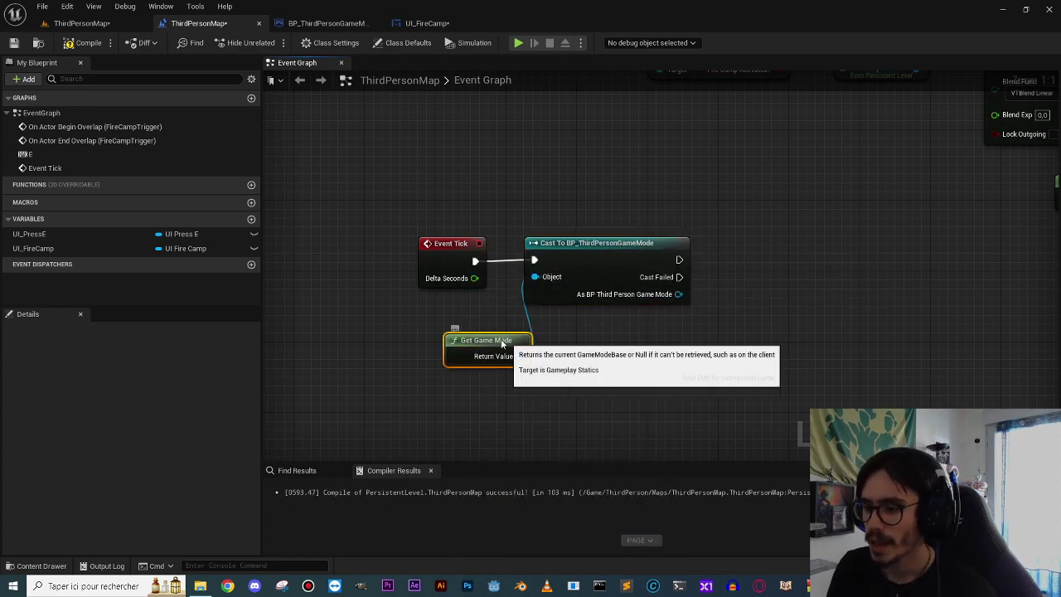
drag(457, 336, 387, 309)
mouse_move(678, 294)
mouse_down()
mouse_move(683, 305)
mouse_move(774, 285)
mouse_up()
text(fire)
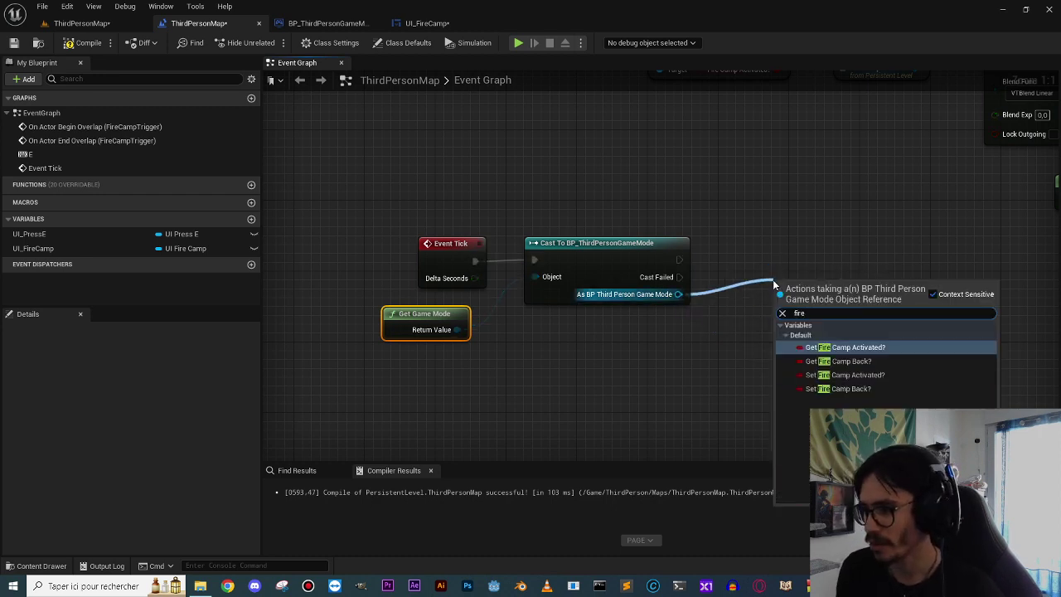
key(Down)
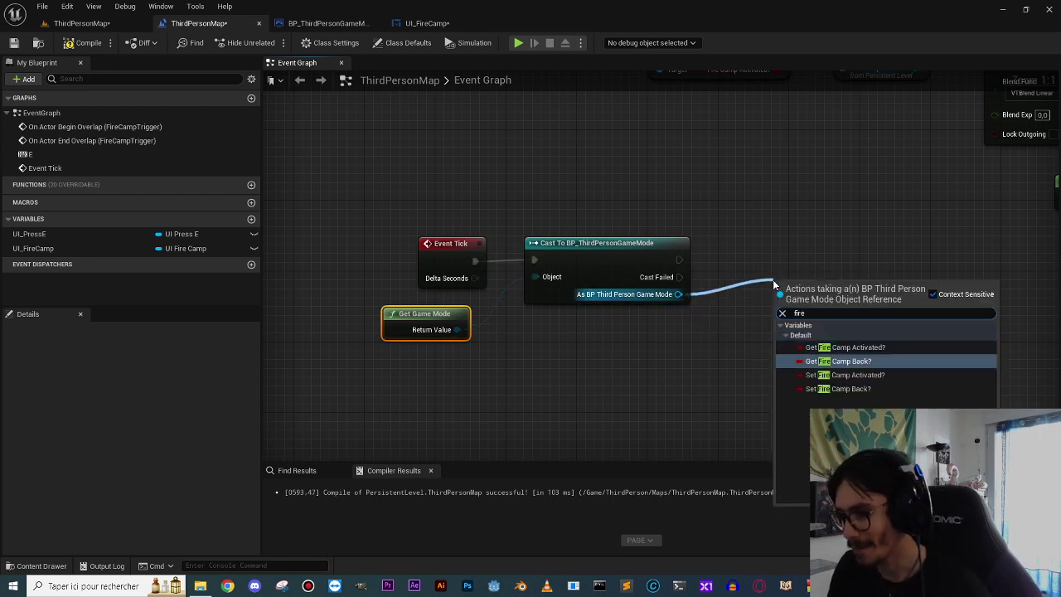
Add a Get Fire Camp Back? node and feed it into a Branch run by the cast.
key(Return)
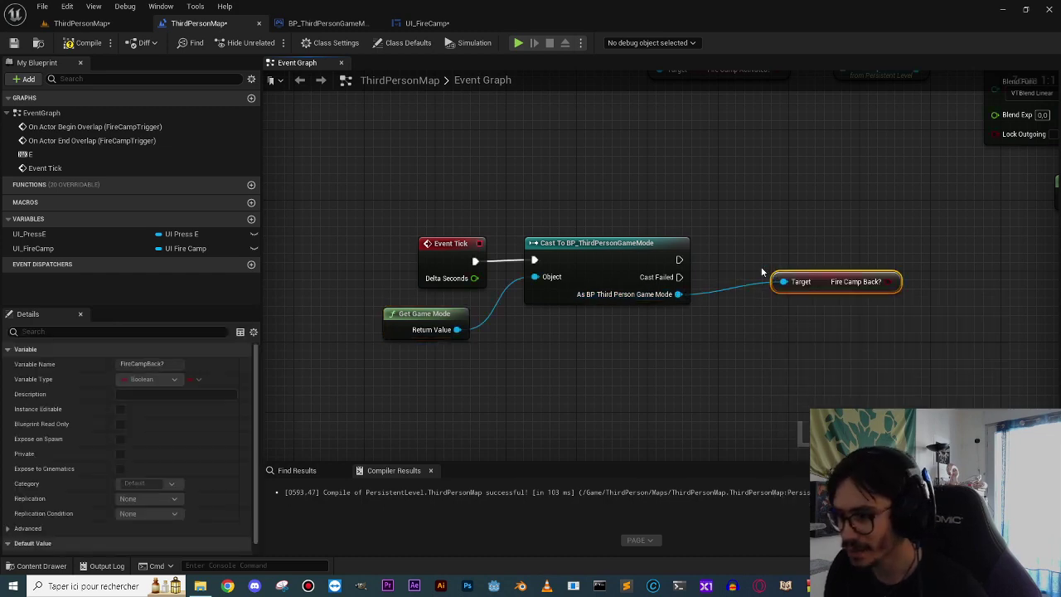
right_drag(761, 266, 630, 298)
drag(628, 322, 605, 356)
right_drag(668, 289, 661, 249)
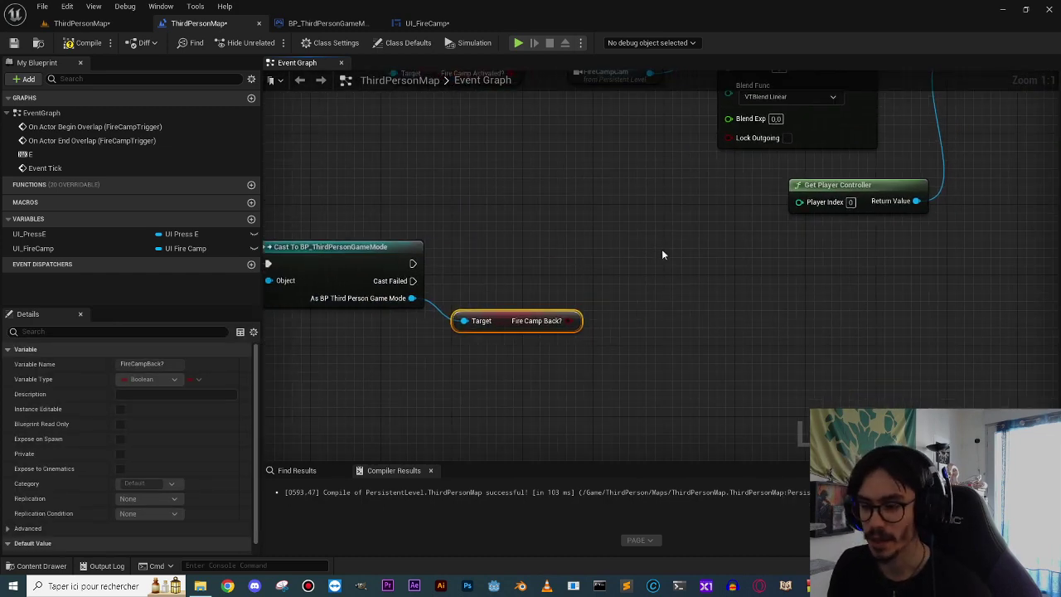
key(b)
click(628, 241)
drag(635, 277, 568, 321)
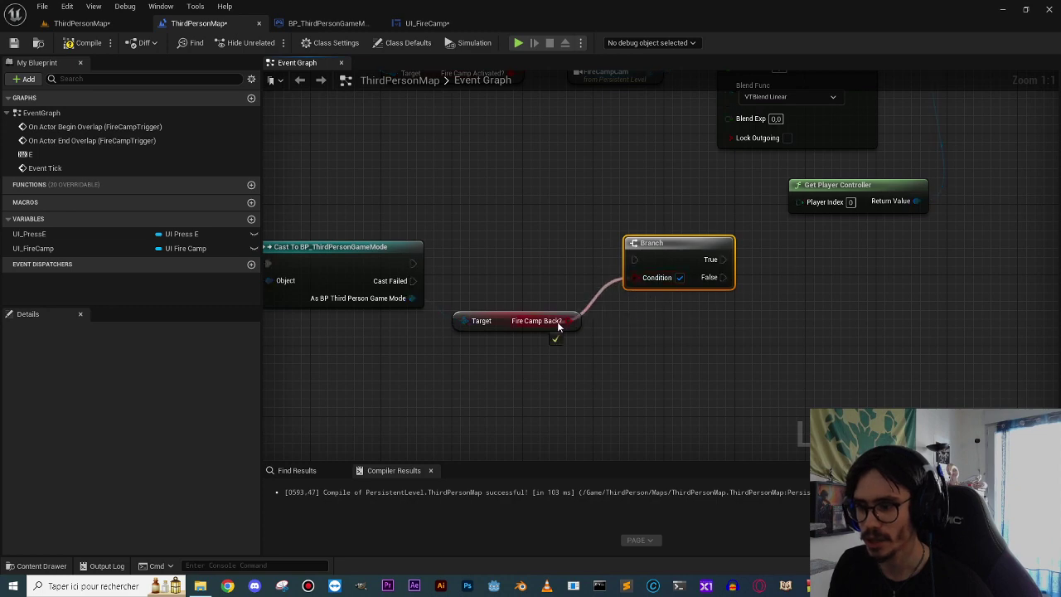
mouse_move(413, 264)
mouse_down()
mouse_move(635, 260)
mouse_move(641, 247)
mouse_up()
Tidy the Branch and Fire Camp Back? nodes and test wires from the Branch outputs.
drag(514, 329, 504, 328)
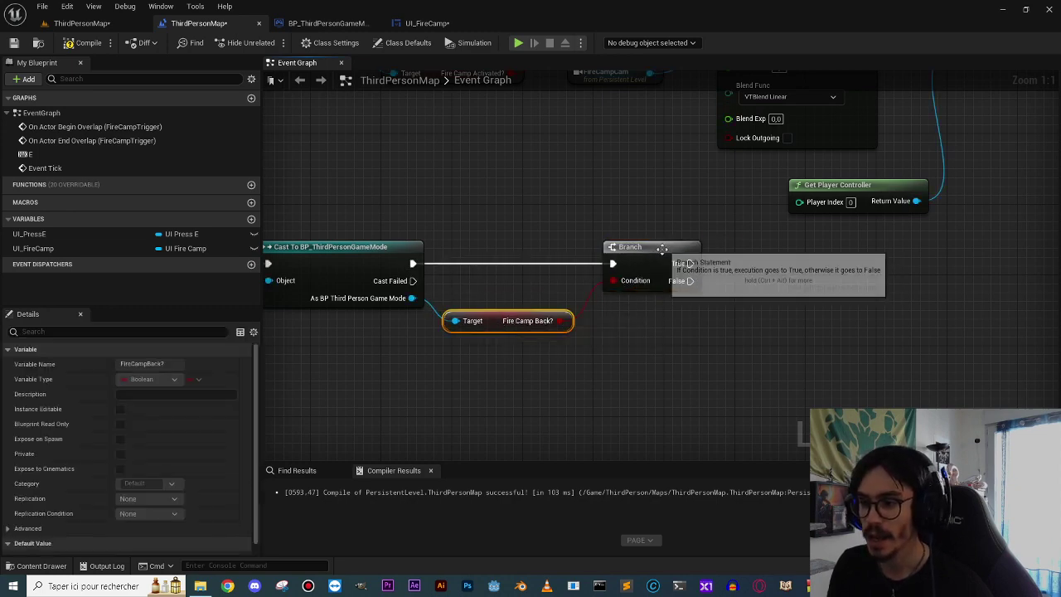
drag(630, 246, 613, 246)
right_drag(610, 248, 606, 250)
click(607, 250)
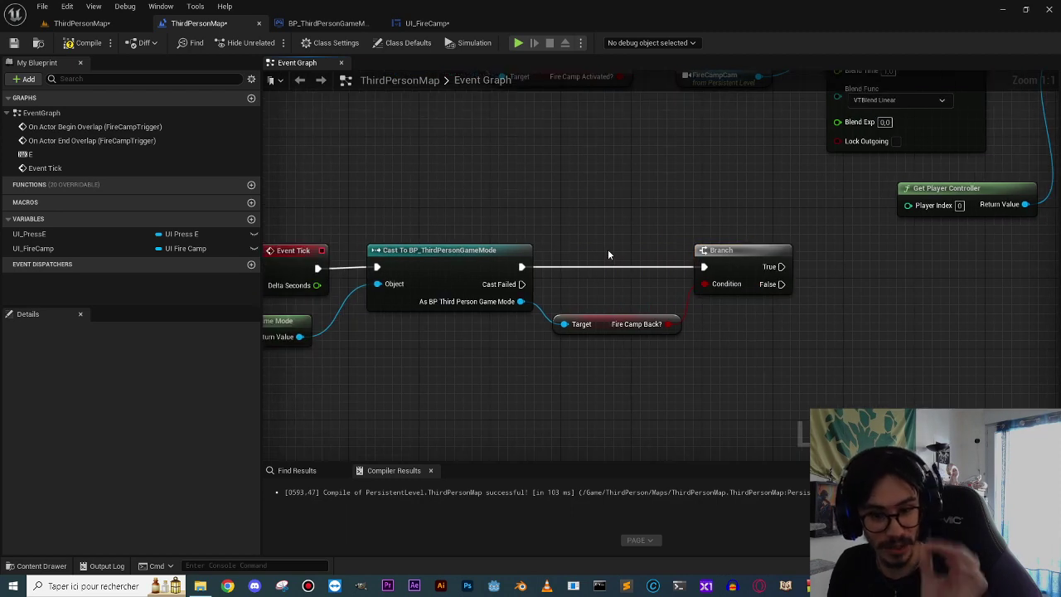
right_drag(304, 222, 382, 225)
mouse_move(853, 243)
right_down()
mouse_move(573, 243)
mouse_move(537, 286)
right_up()
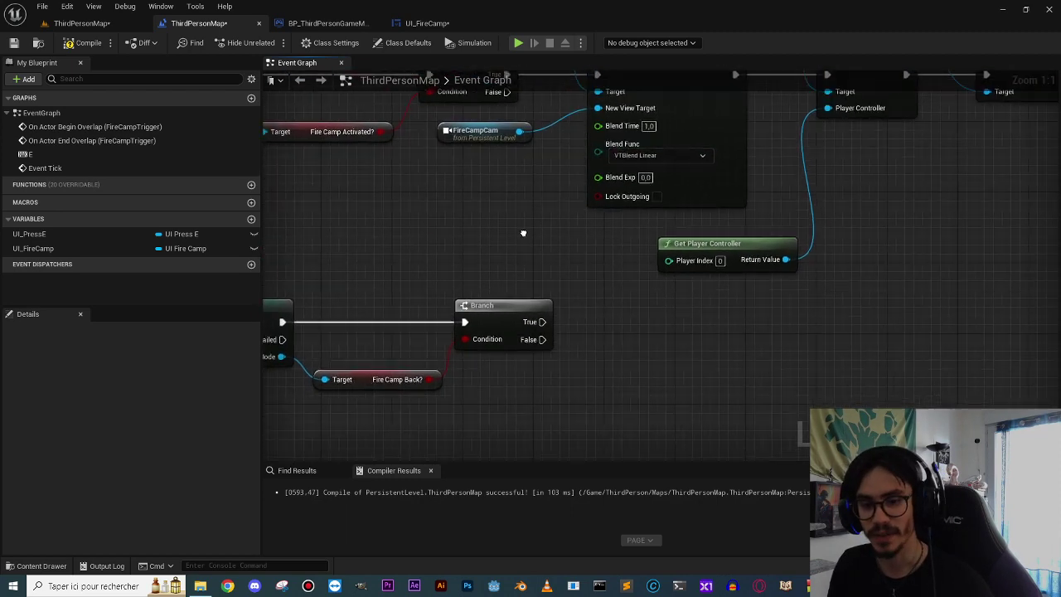
mouse_move(555, 312)
mouse_down()
mouse_move(674, 390)
mouse_move(527, 382)
mouse_up()
drag(373, 392, 418, 338)
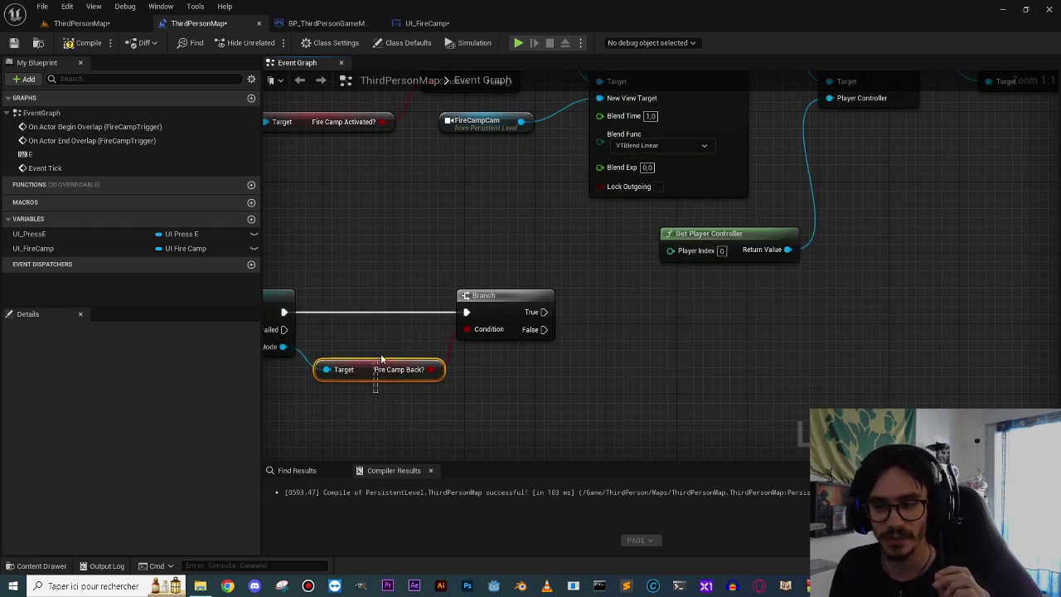
drag(544, 329, 577, 396)
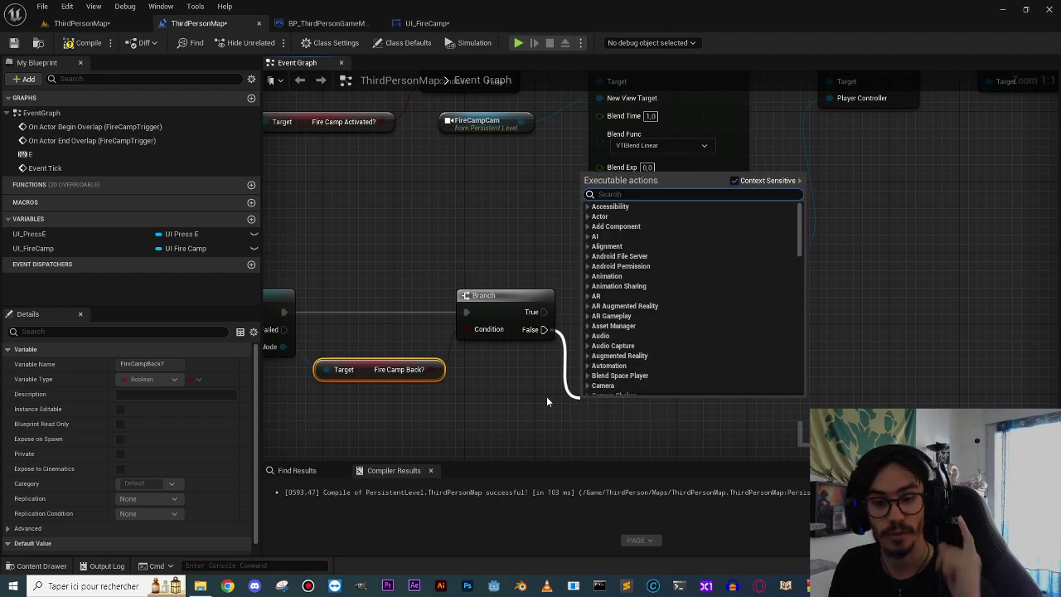
right_drag(539, 401, 416, 287)
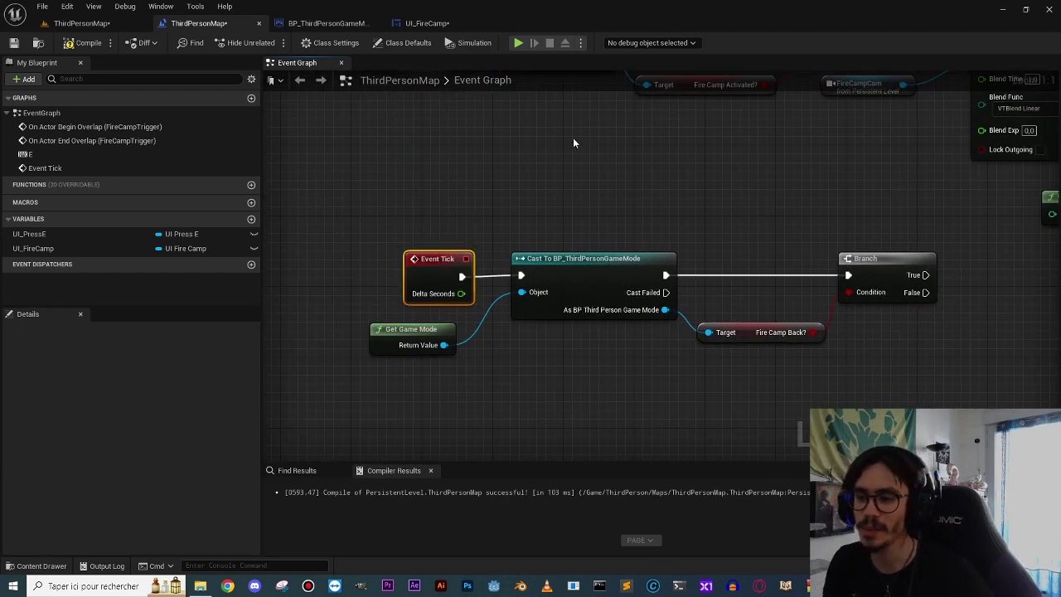
Reposition the cast and Fire Camp Back? nodes and reroute the Branch's True wire.
drag(569, 148, 827, 429)
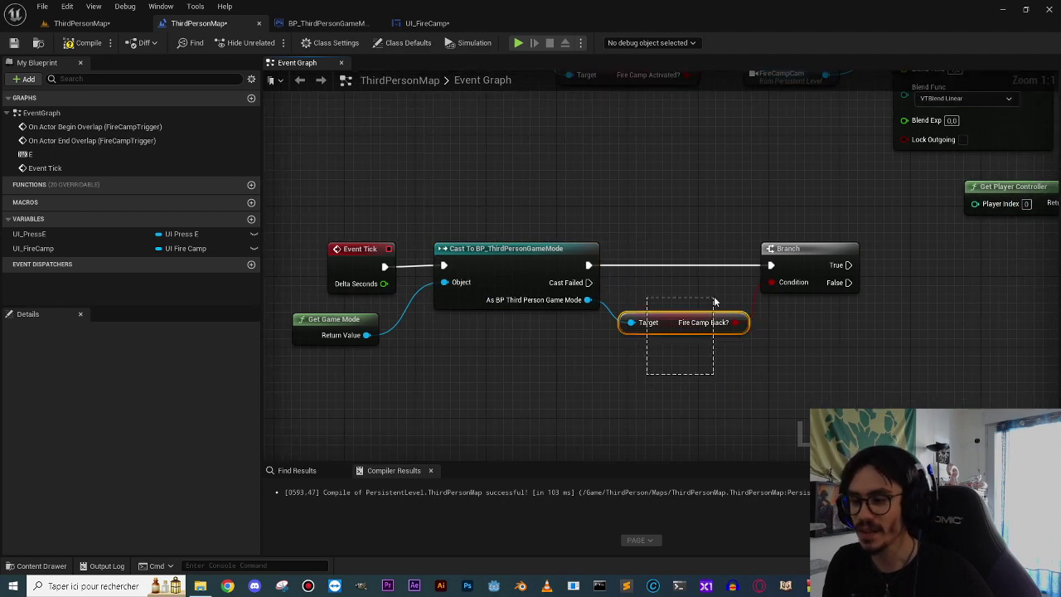
click(713, 303)
drag(653, 277, 731, 283)
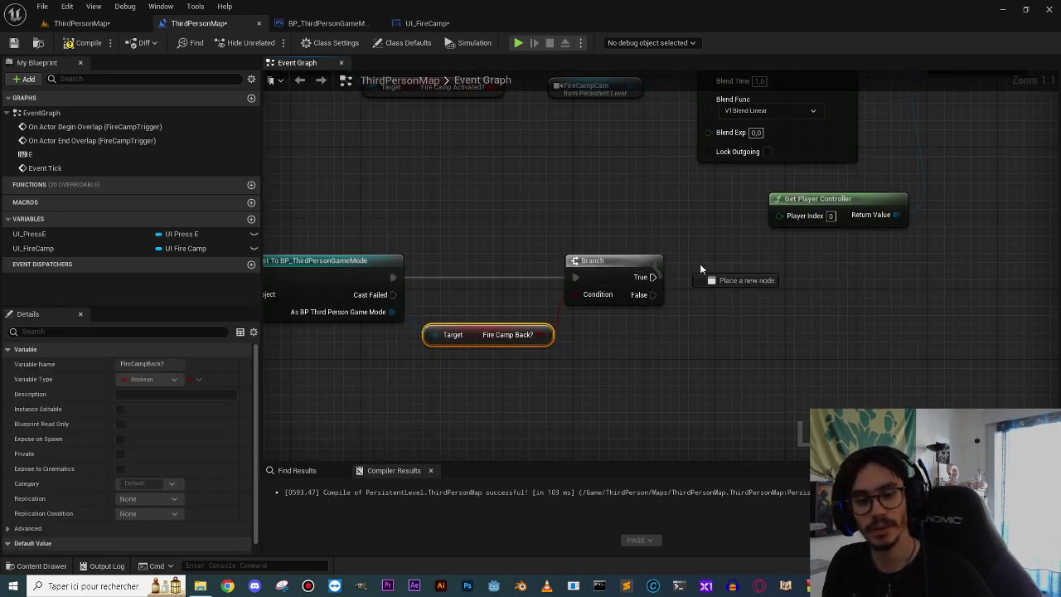
drag(734, 284, 661, 280)
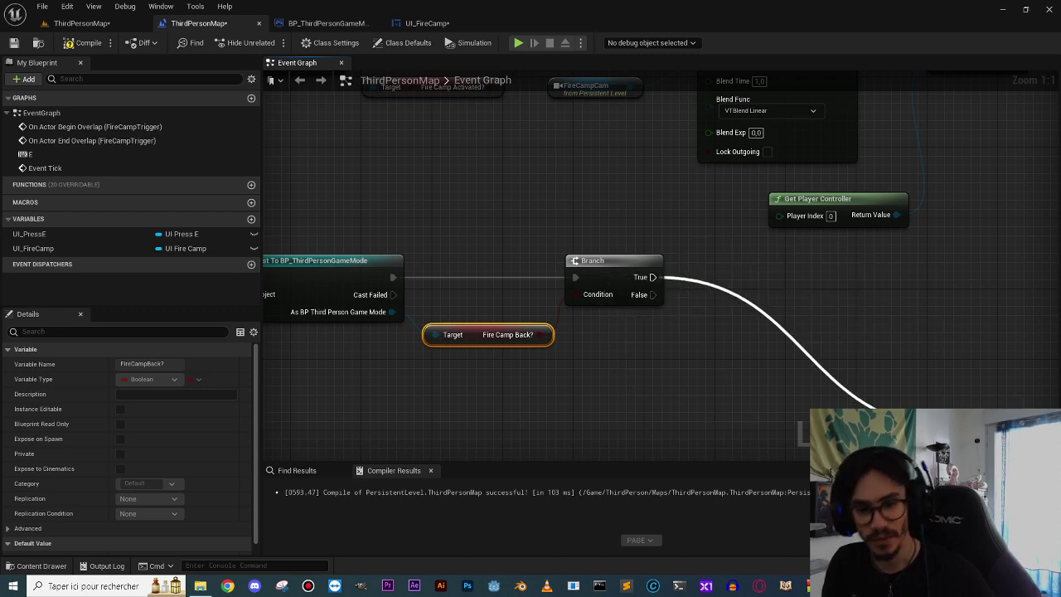
mouse_move(662, 280)
mouse_down()
mouse_move(651, 422)
mouse_move(578, 406)
mouse_up()
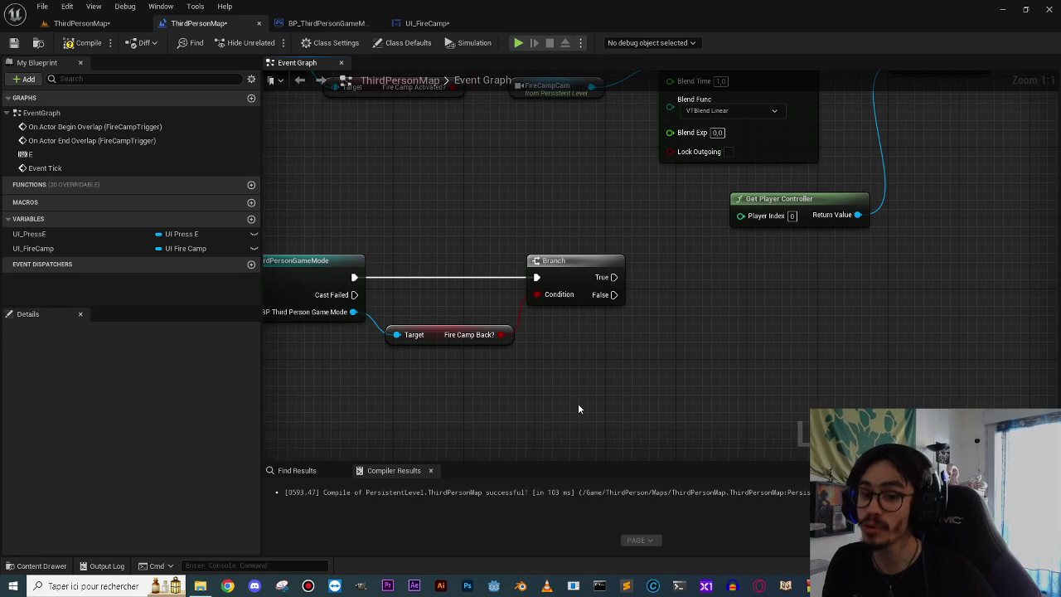
right_drag(660, 349, 724, 312)
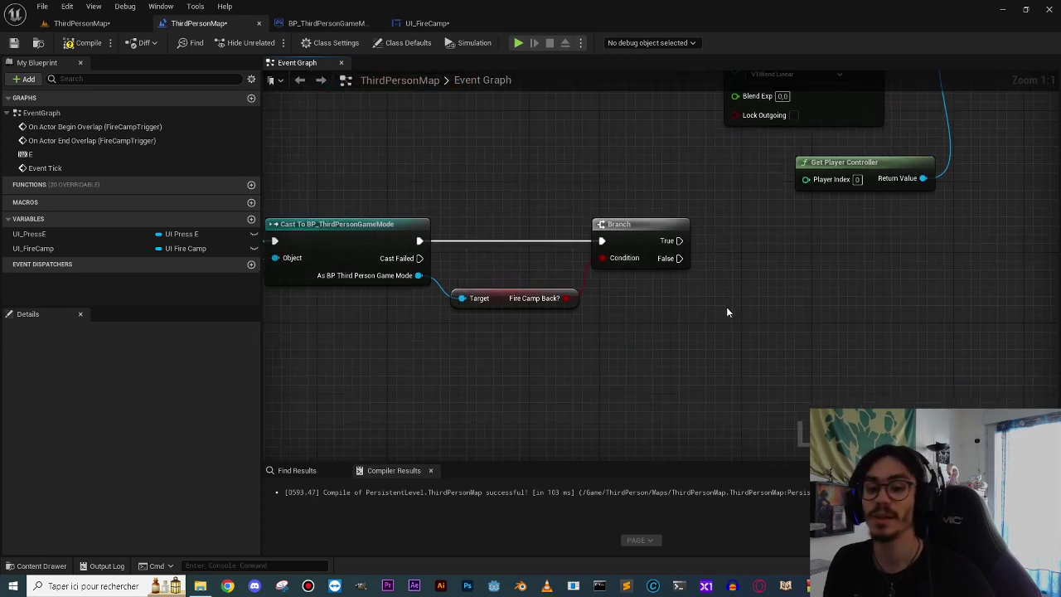
right_drag(461, 292, 527, 290)
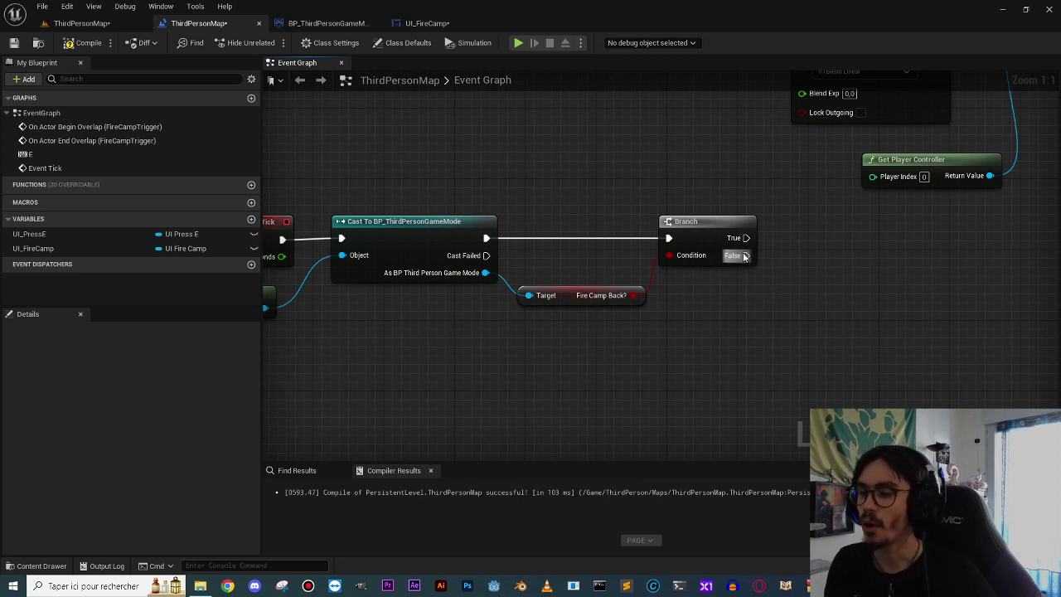
mouse_move(746, 238)
mouse_down()
mouse_move(799, 237)
mouse_move(833, 447)
mouse_up()
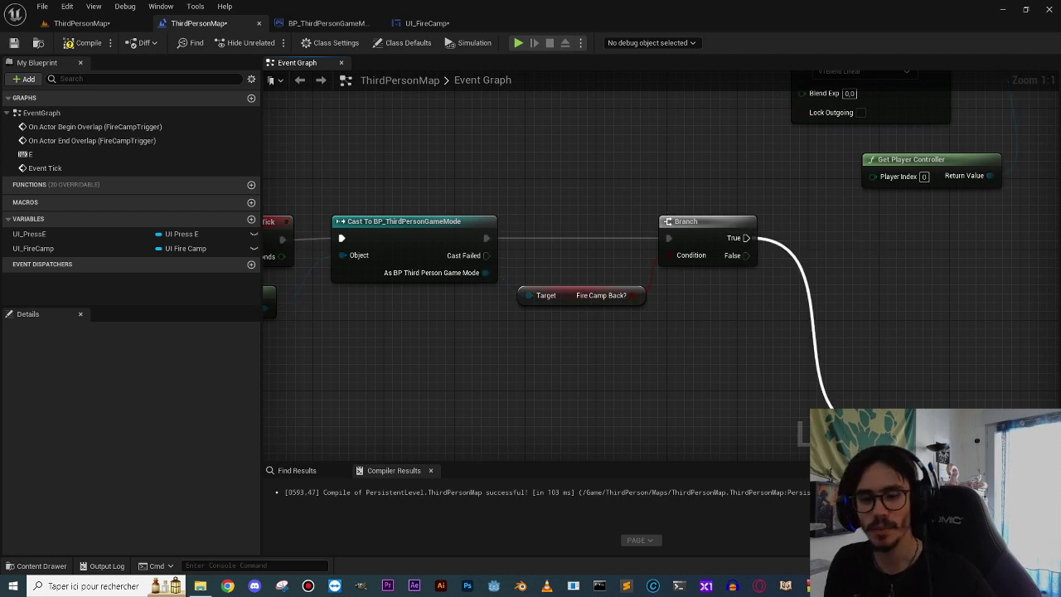
drag(829, 419, 832, 202)
drag(746, 256, 878, 365)
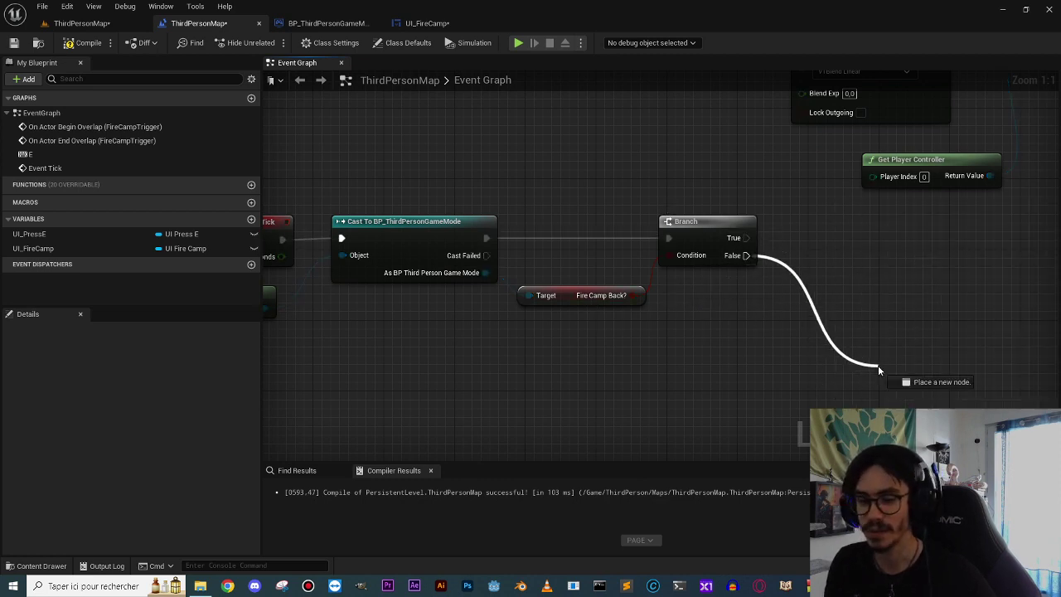
click(754, 324)
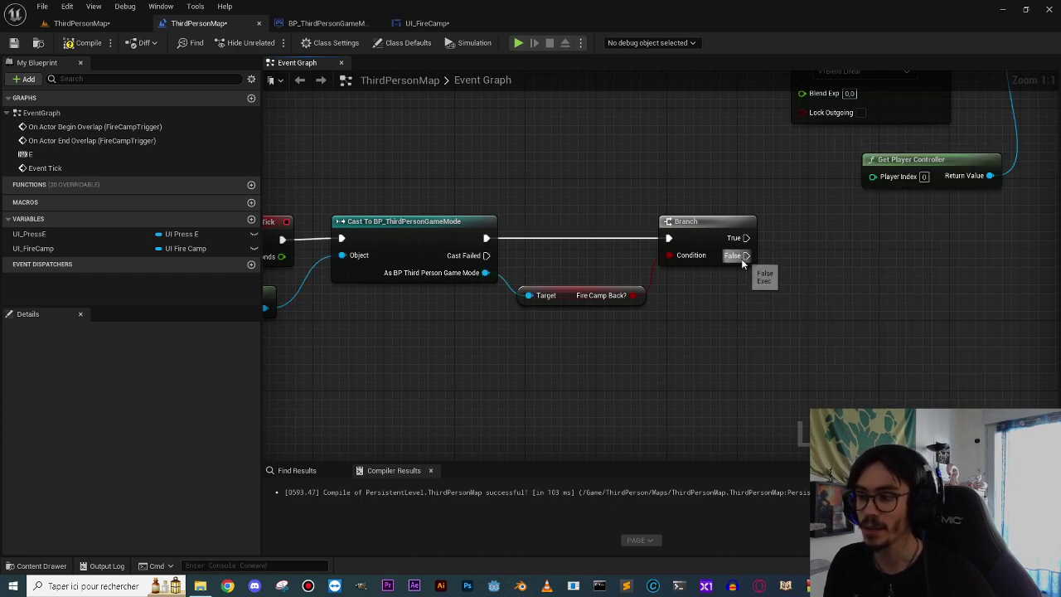
right_drag(783, 289, 604, 292)
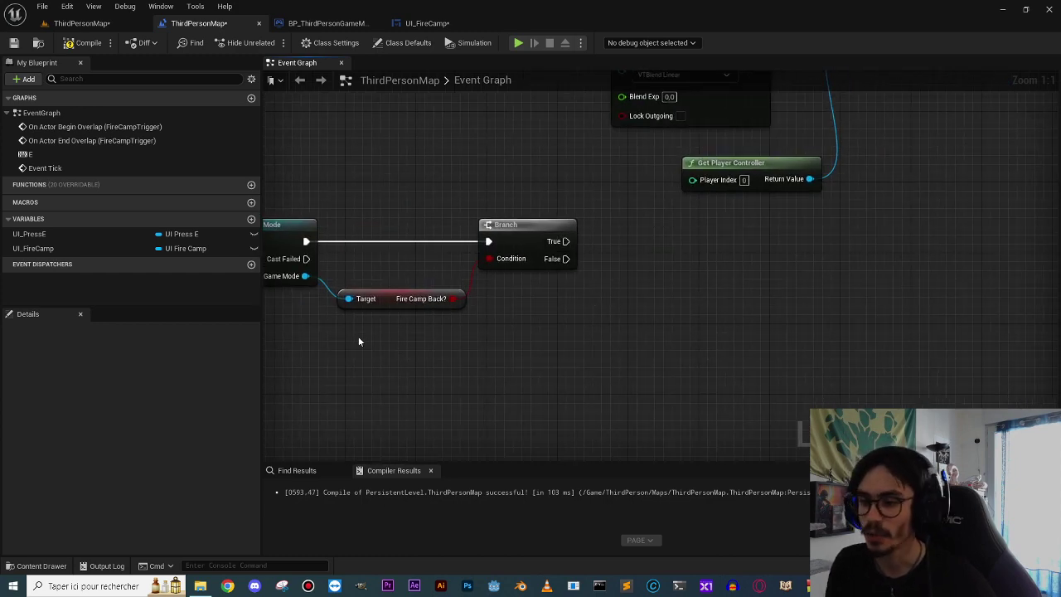
click(415, 298)
right_drag(428, 371, 574, 357)
Add a SET Fire Camp Back? node (false) on the Branch's True output.
drag(449, 262, 781, 264)
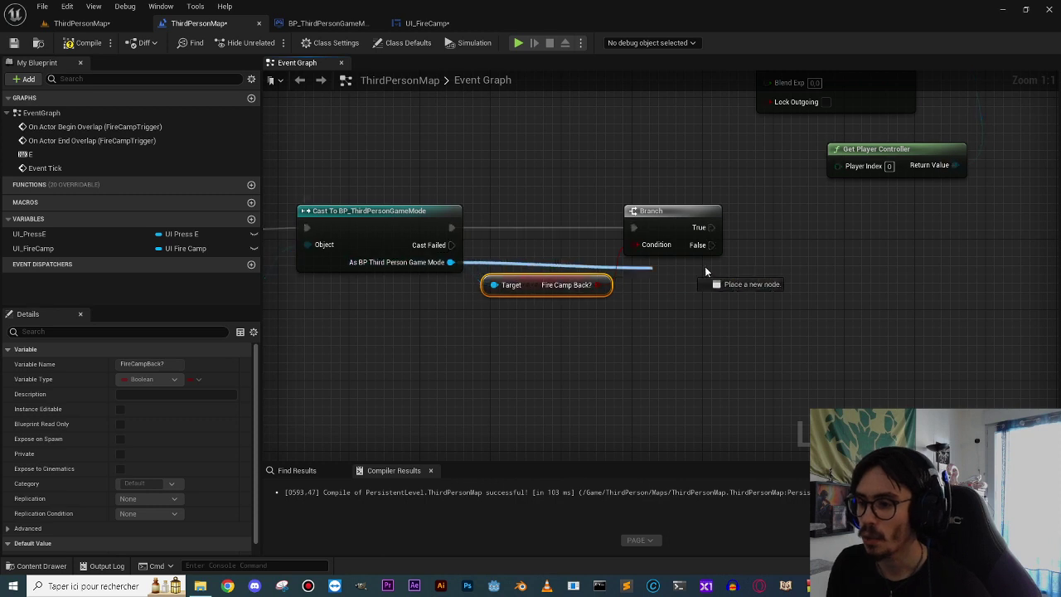
text(set fire camp)
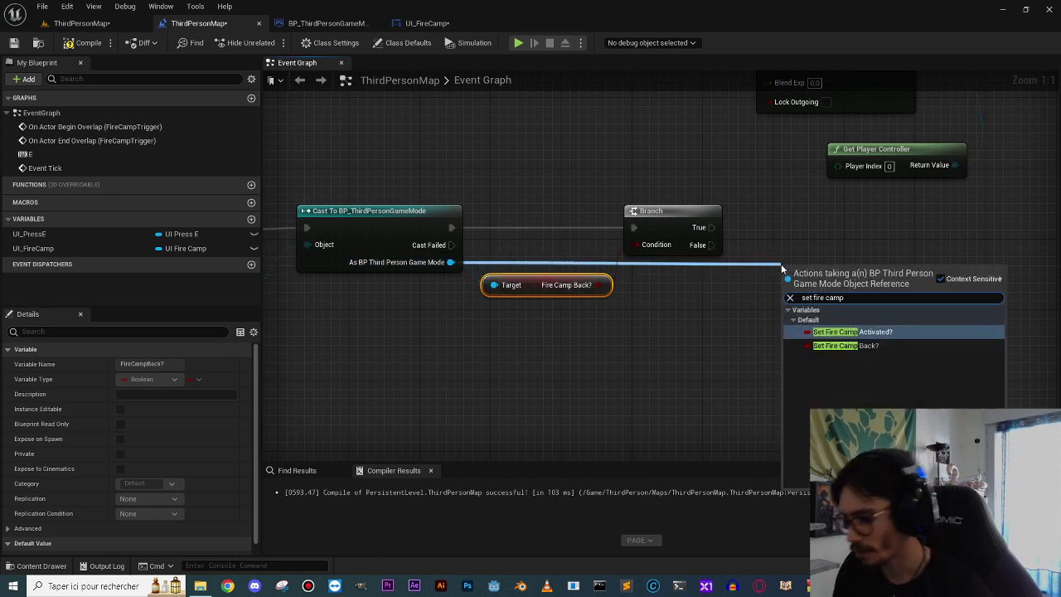
key(Down)
key(Return)
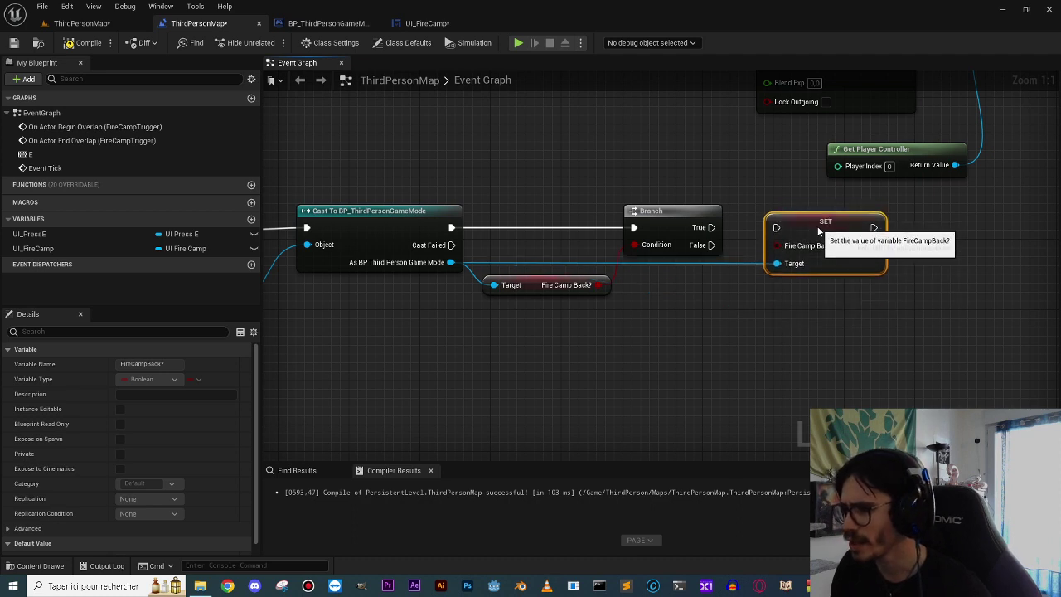
drag(776, 228, 711, 227)
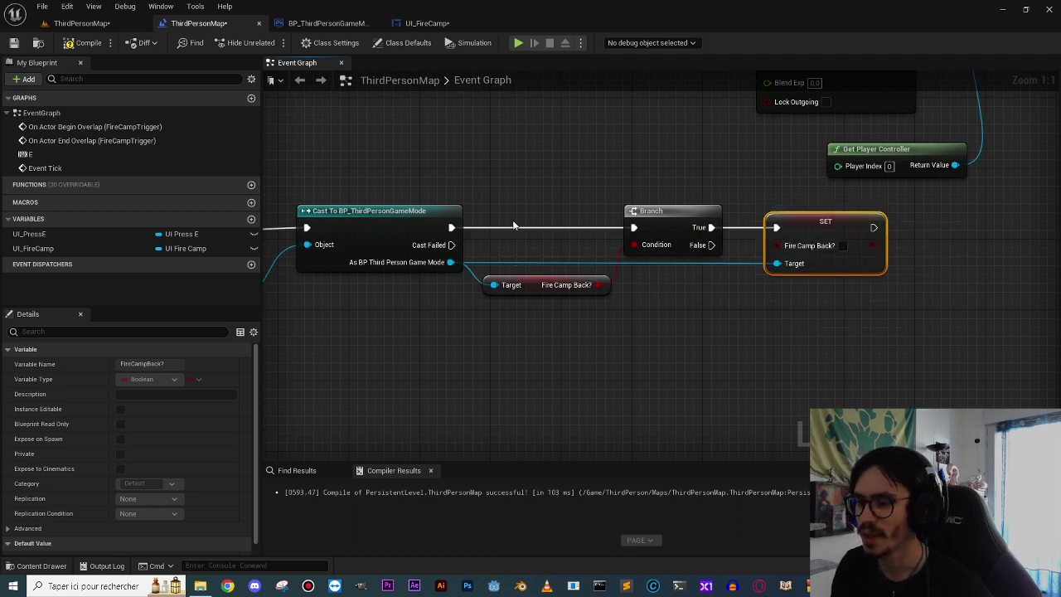
right_drag(514, 226, 578, 222)
drag(776, 240, 844, 349)
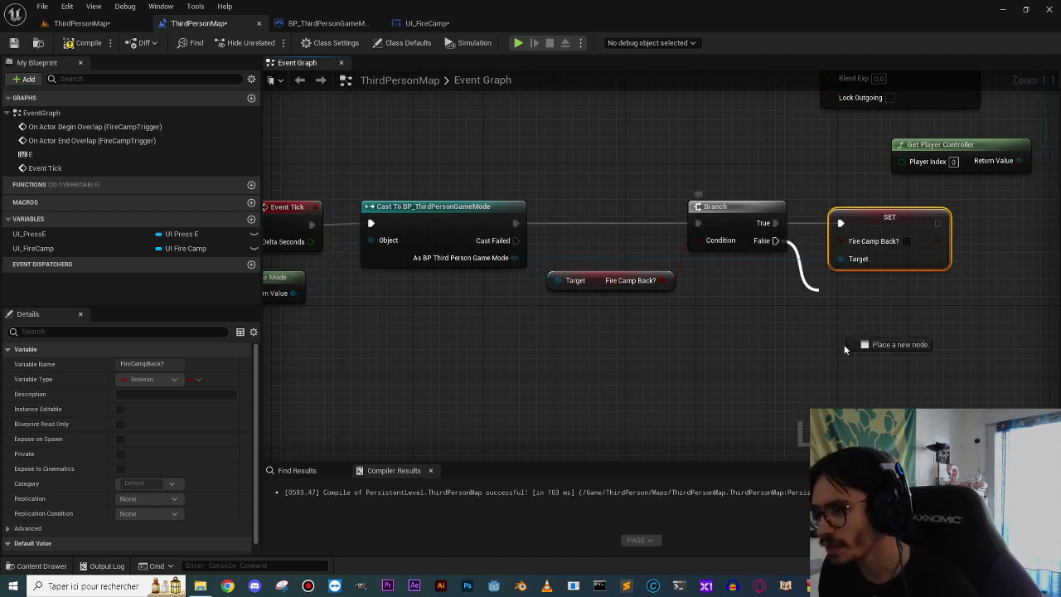
key(ctrl+z)
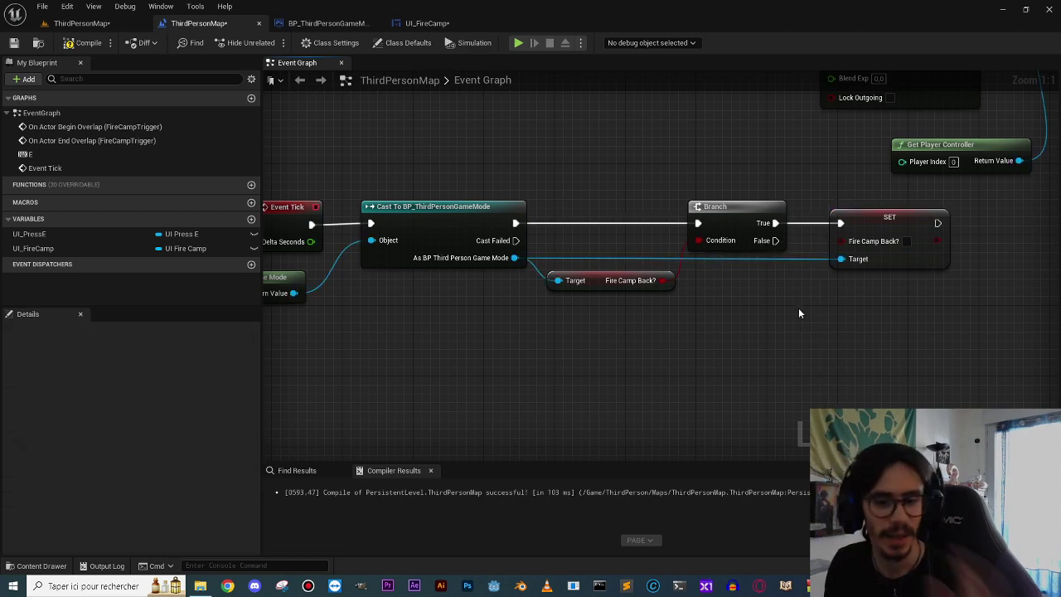
Inspect the widget-creation chain, then return to the Branch and SET nodes.
mouse_move(792, 325)
right_down()
mouse_move(834, 338)
mouse_move(602, 354)
right_up()
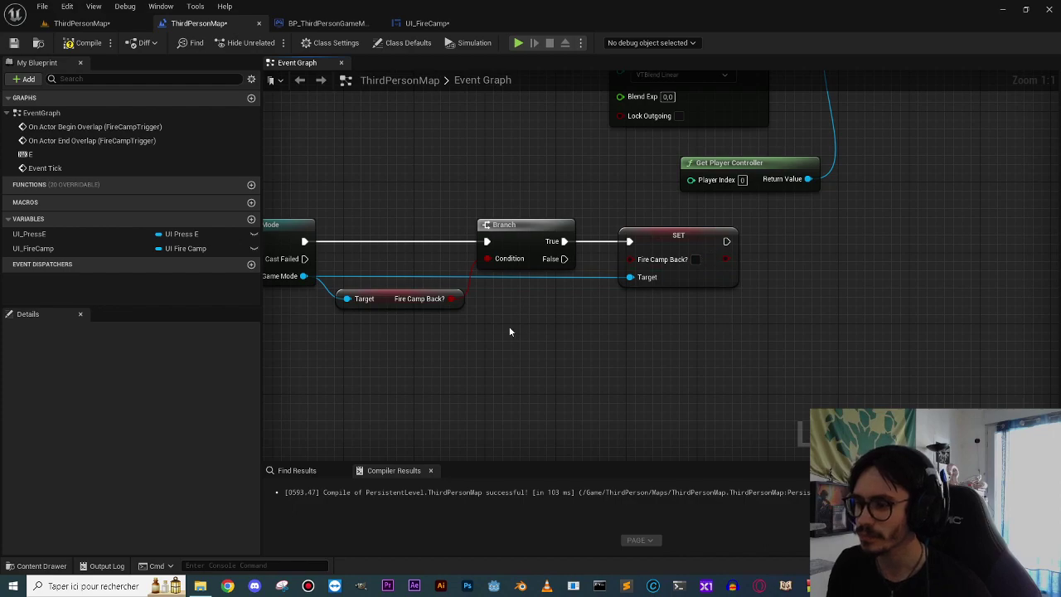
right_drag(510, 332, 633, 356)
scroll(694, 382, down, 1)
scroll(696, 377, down, 1)
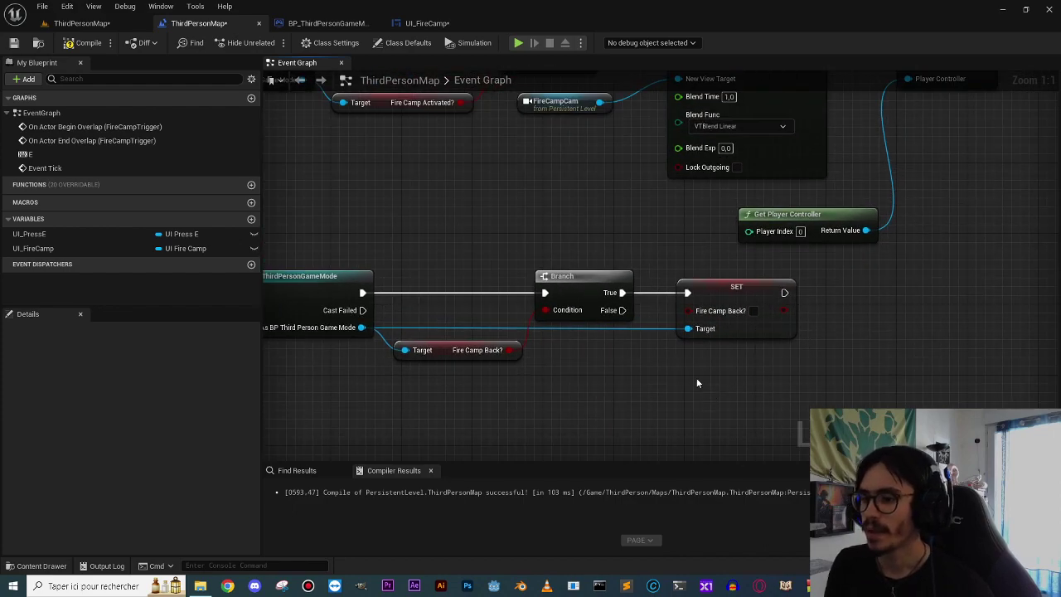
scroll(696, 377, down, 2)
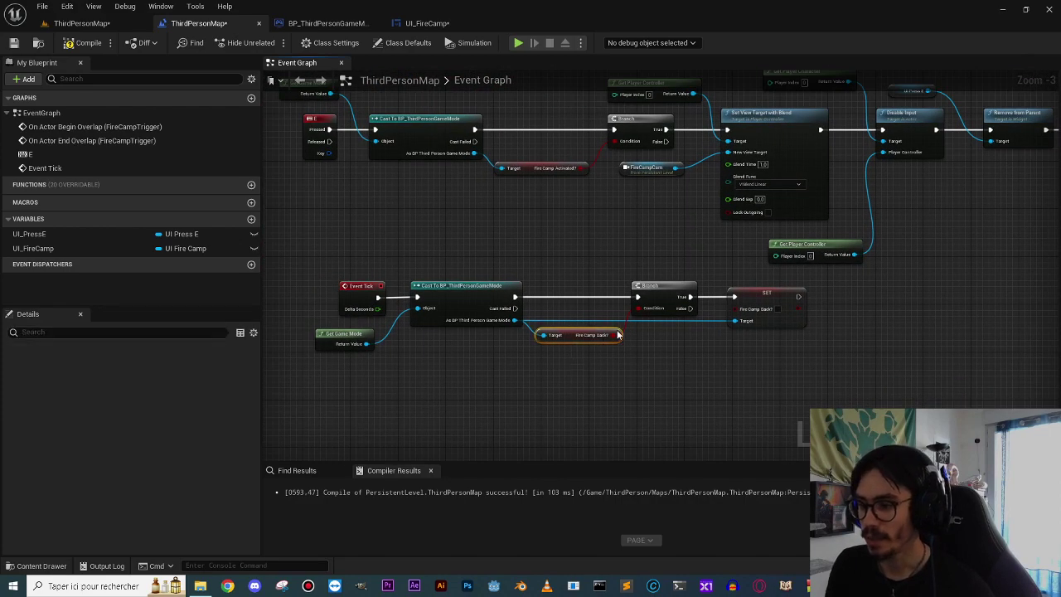
scroll(663, 358, up, 1)
scroll(672, 360, up, 1)
scroll(658, 333, up, 1)
scroll(659, 315, down, 2)
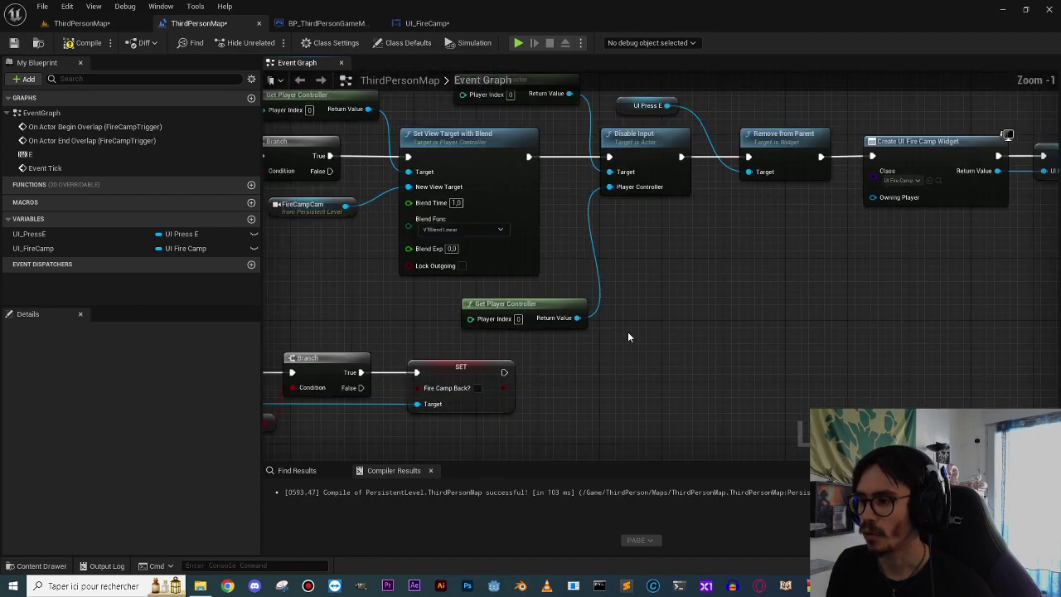
right_drag(803, 257, 558, 281)
scroll(638, 259, up, 2)
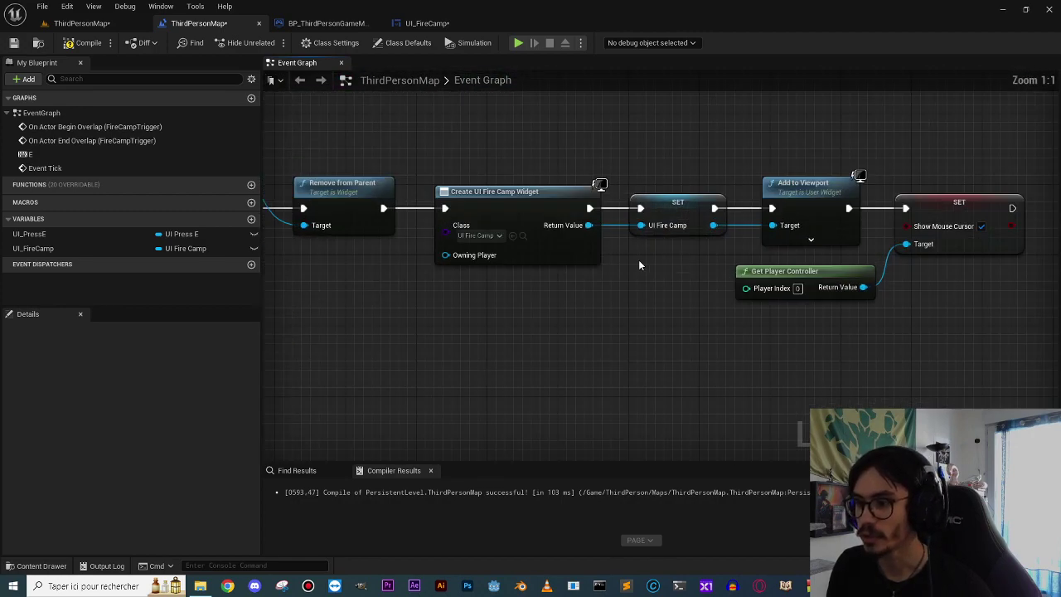
drag(638, 259, 688, 160)
click(371, 300)
double_click(48, 249)
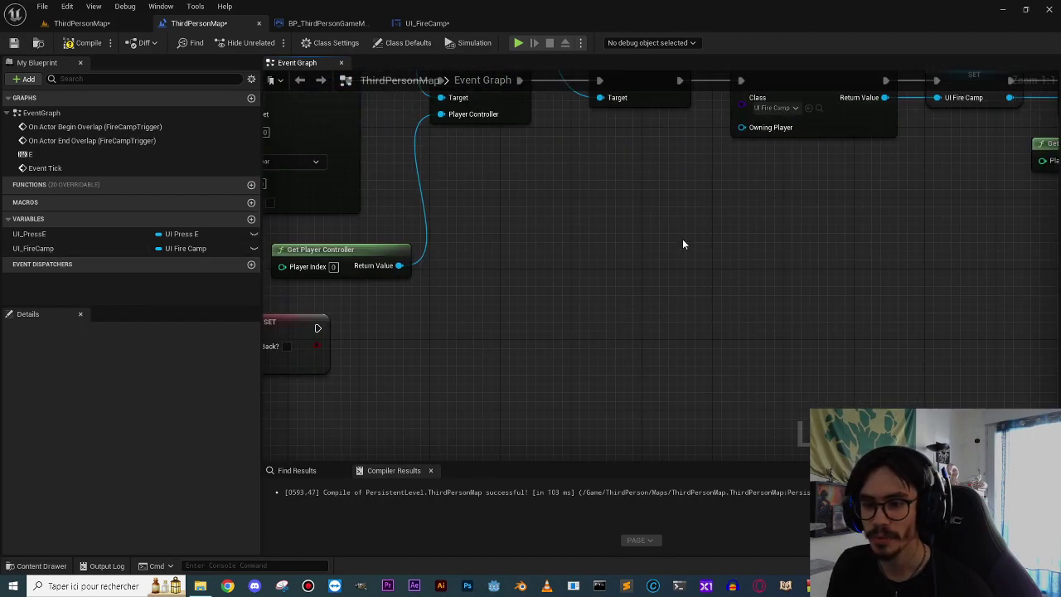
Add a UI_FireCamp getter with Remove from Parent, wired to run after the SET node.
mouse_move(36, 249)
mouse_down()
mouse_move(450, 381)
mouse_move(653, 294)
mouse_up()
click(481, 406)
text(remove from parte)
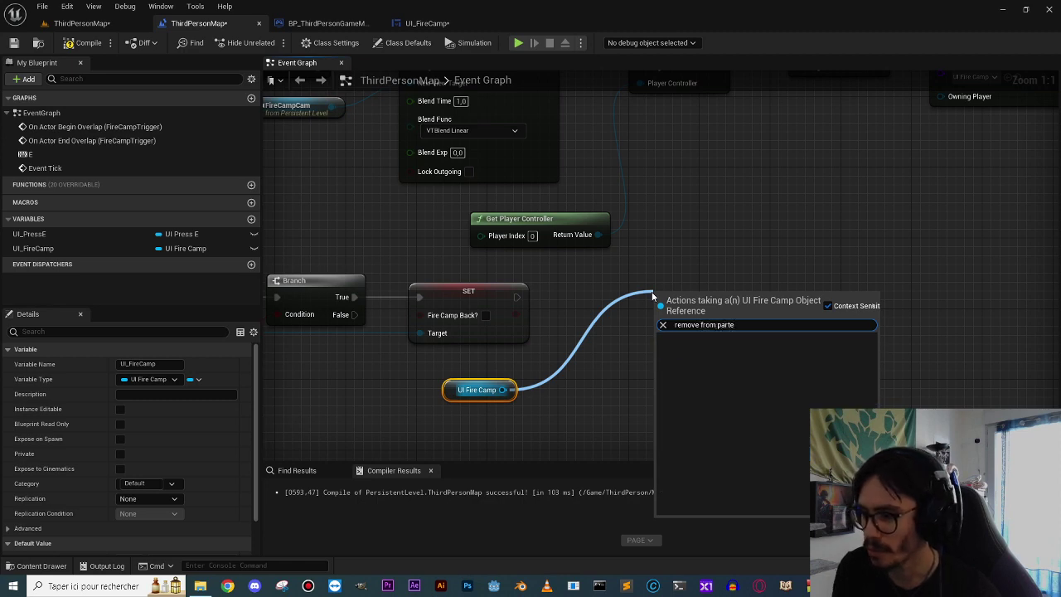
key(BackSpace)
key(Return)
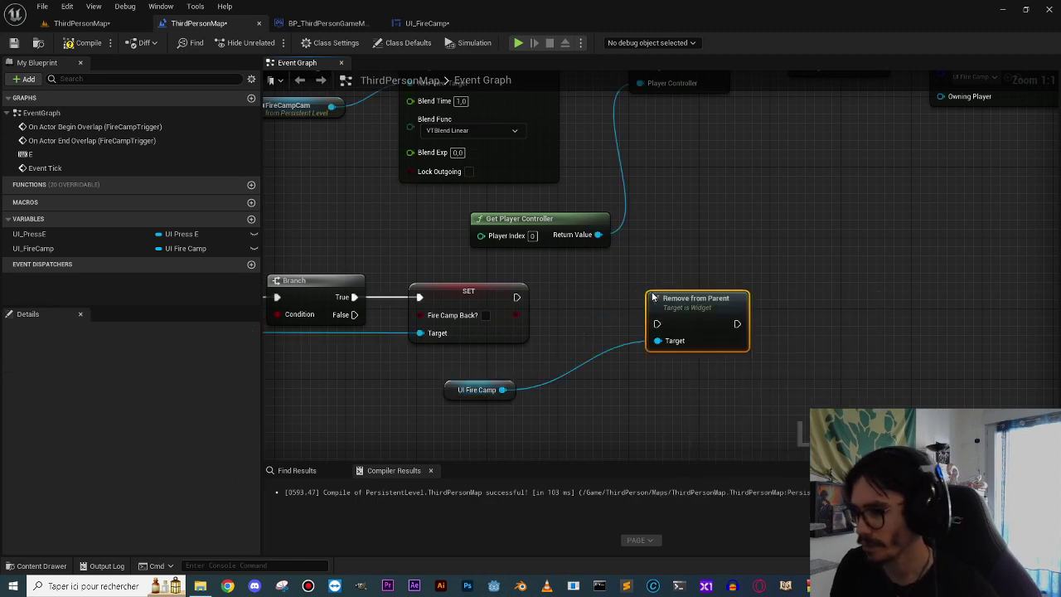
mouse_move(694, 311)
mouse_down()
mouse_move(605, 309)
mouse_move(605, 300)
mouse_up()
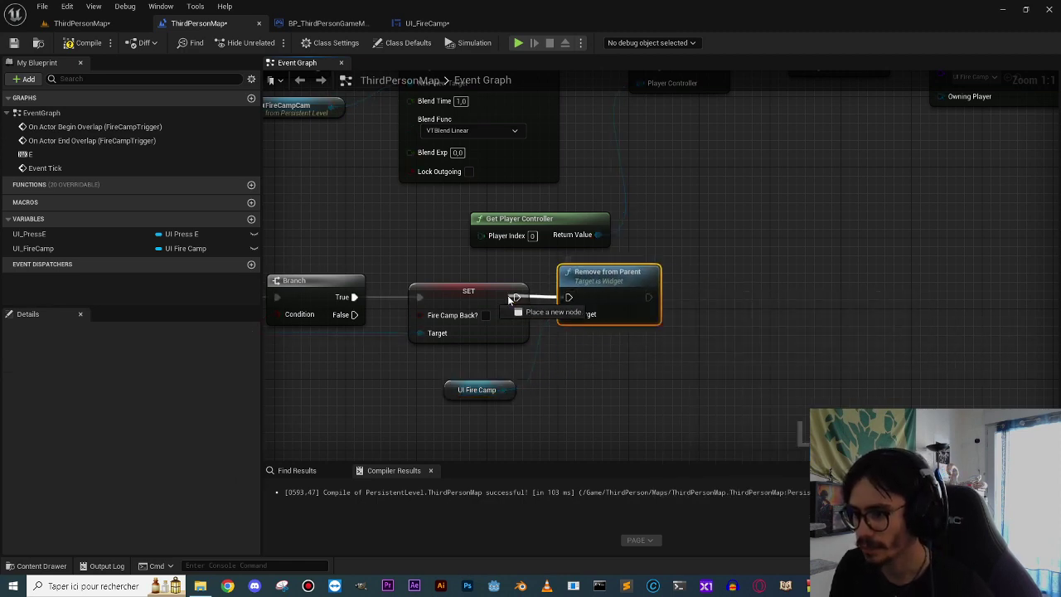
drag(517, 297, 580, 298)
click(515, 296)
drag(517, 297, 569, 297)
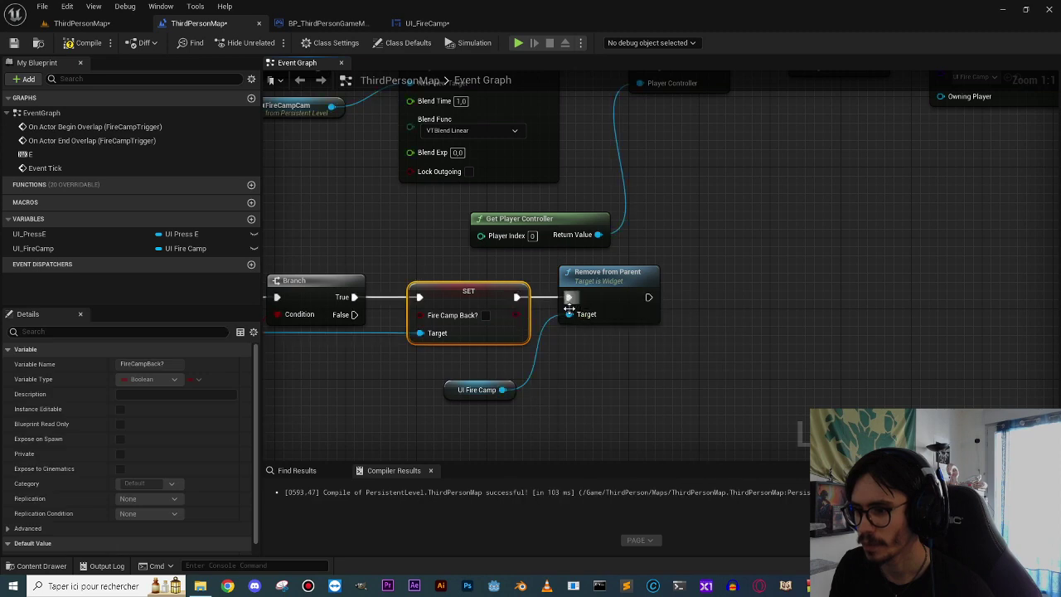
scroll(676, 377, down, 5)
right_drag(675, 377, 651, 365)
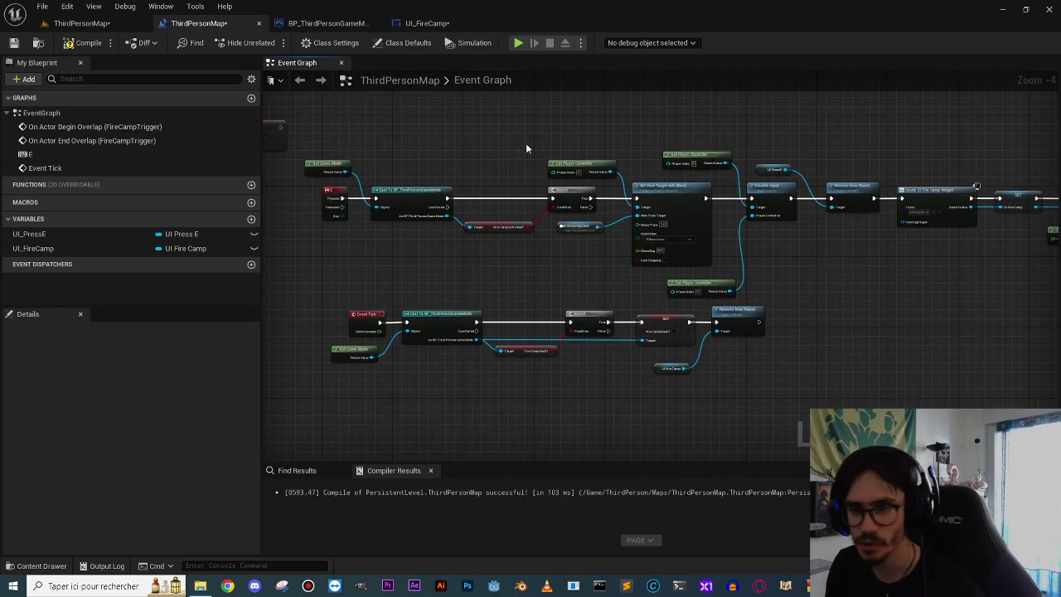
click(424, 23)
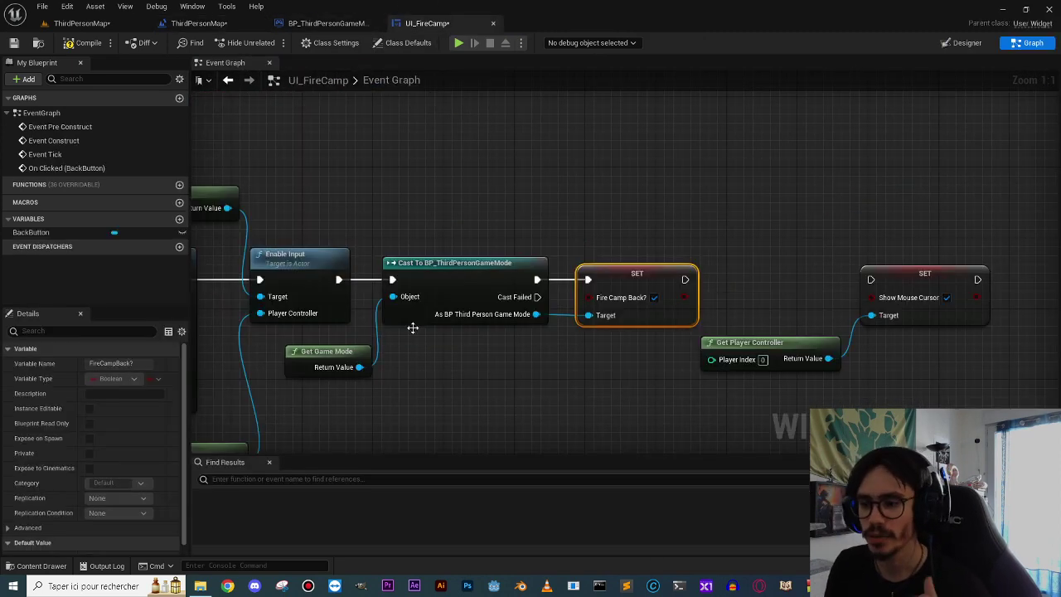
click(962, 42)
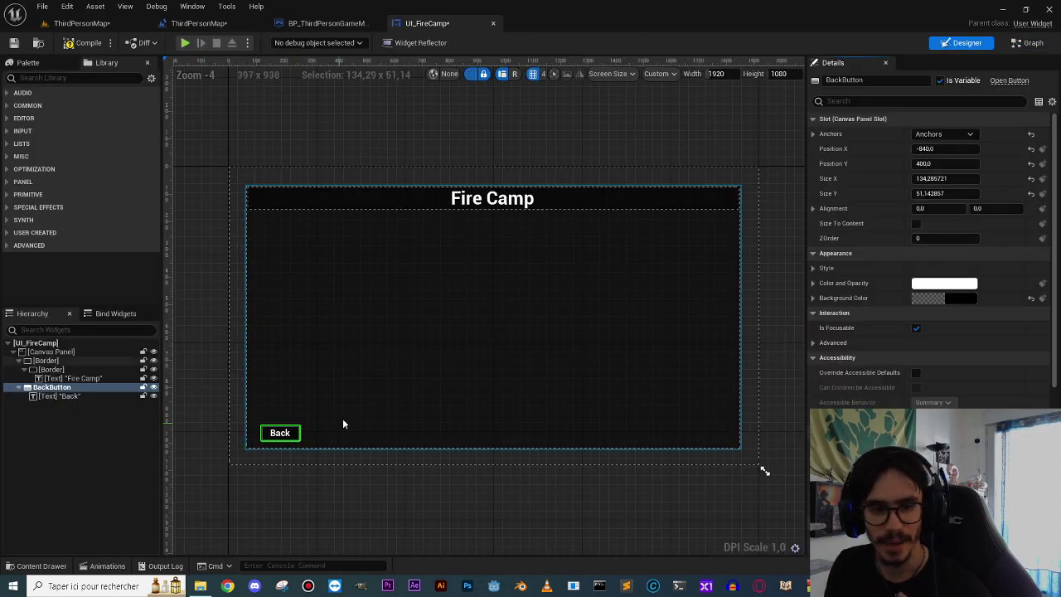
click(1033, 43)
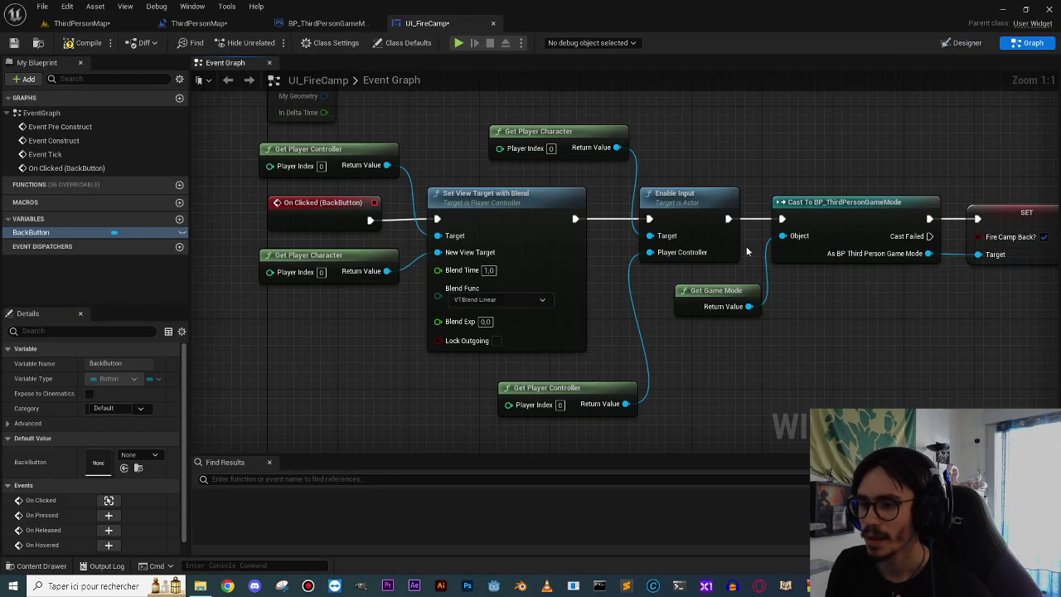
drag(580, 175, 644, 251)
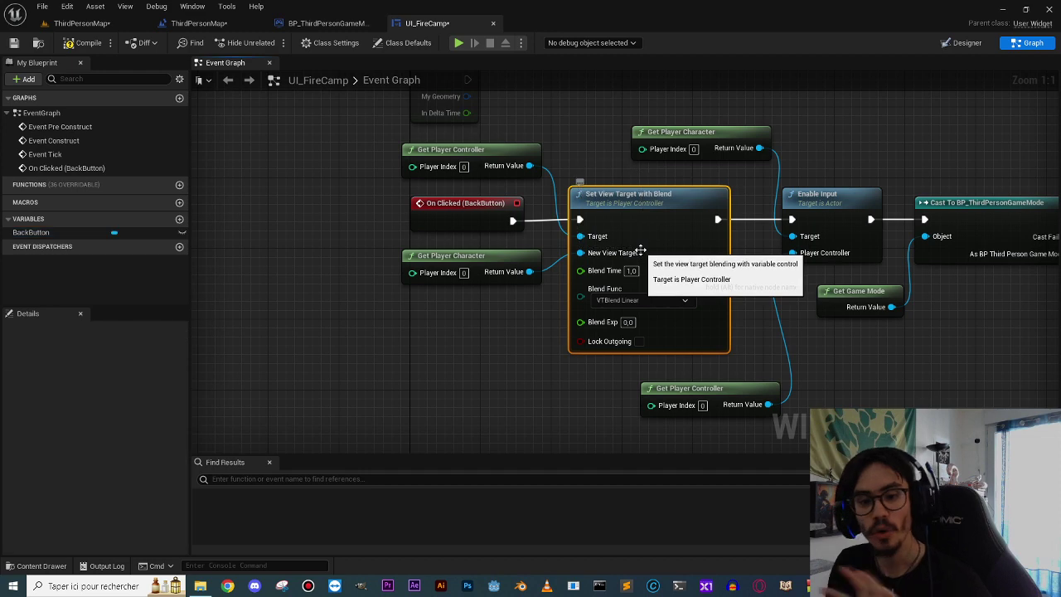
right_drag(644, 252, 491, 264)
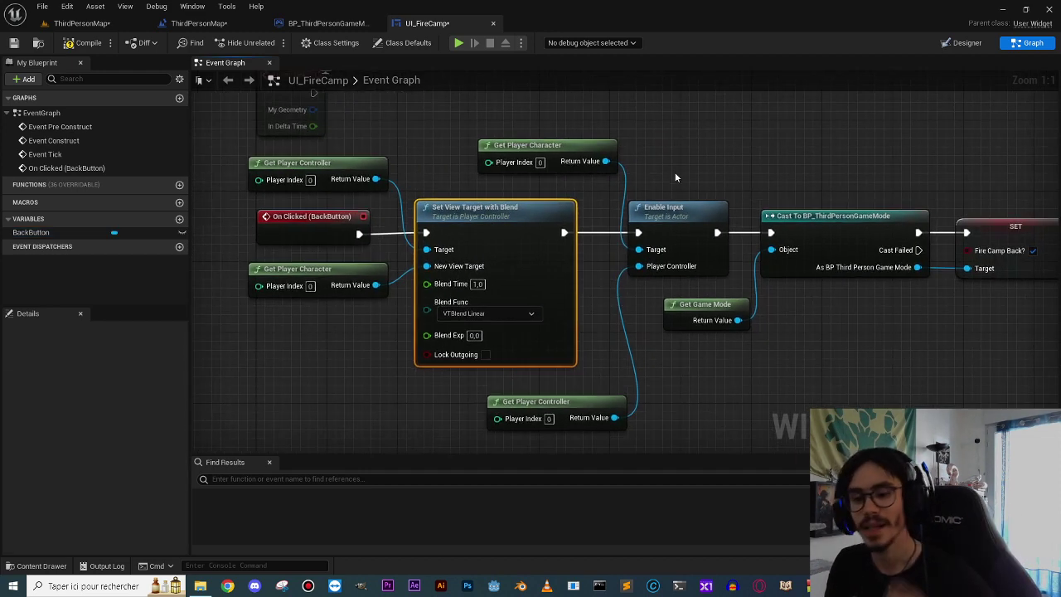
click(671, 242)
right_drag(856, 177, 512, 184)
drag(485, 165, 690, 291)
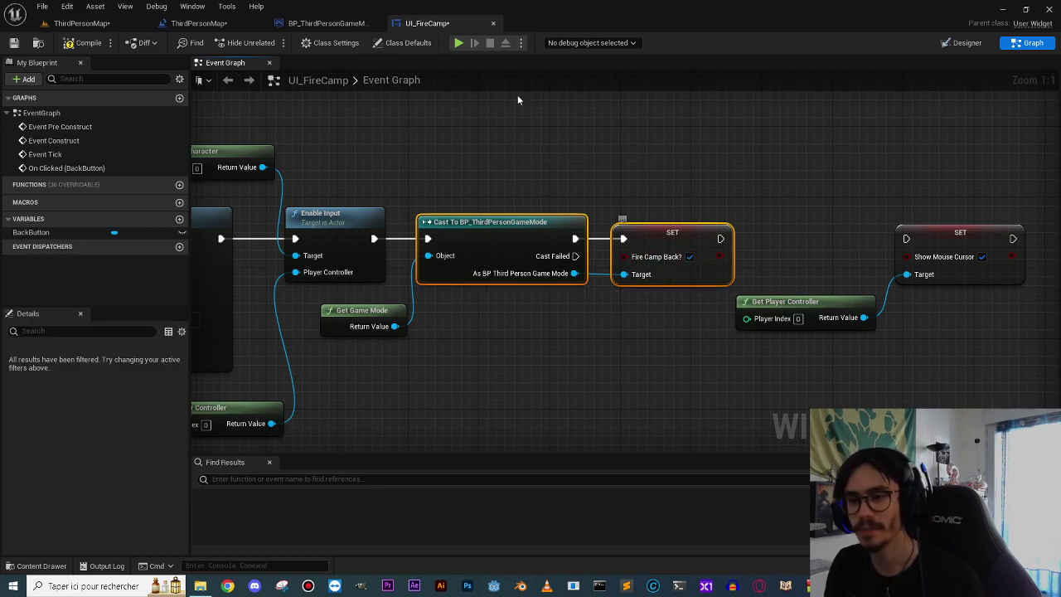
click(211, 25)
scroll(371, 250, up, 4)
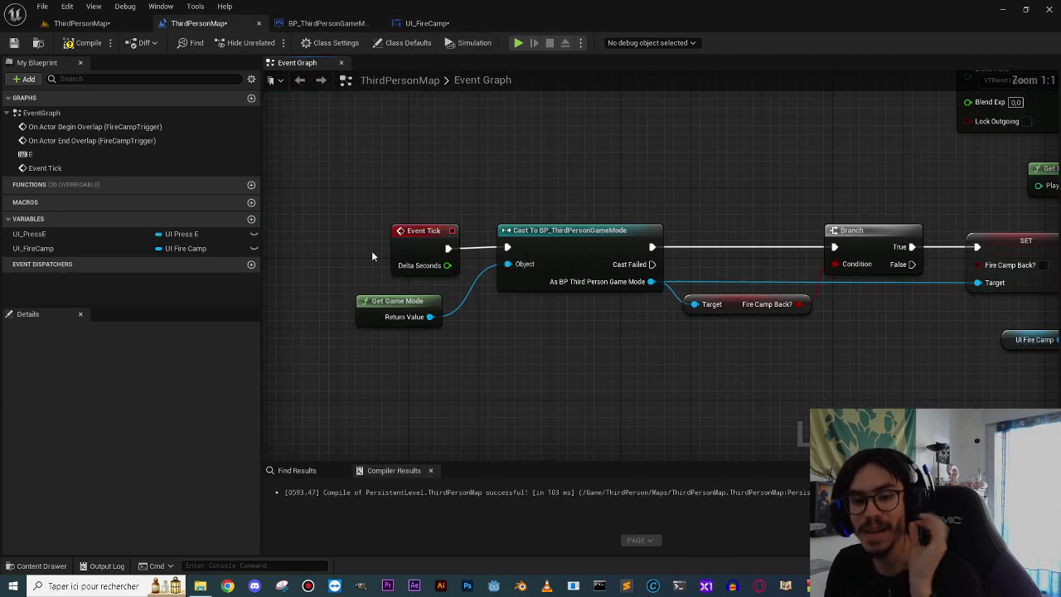
right_drag(372, 244, 205, 216)
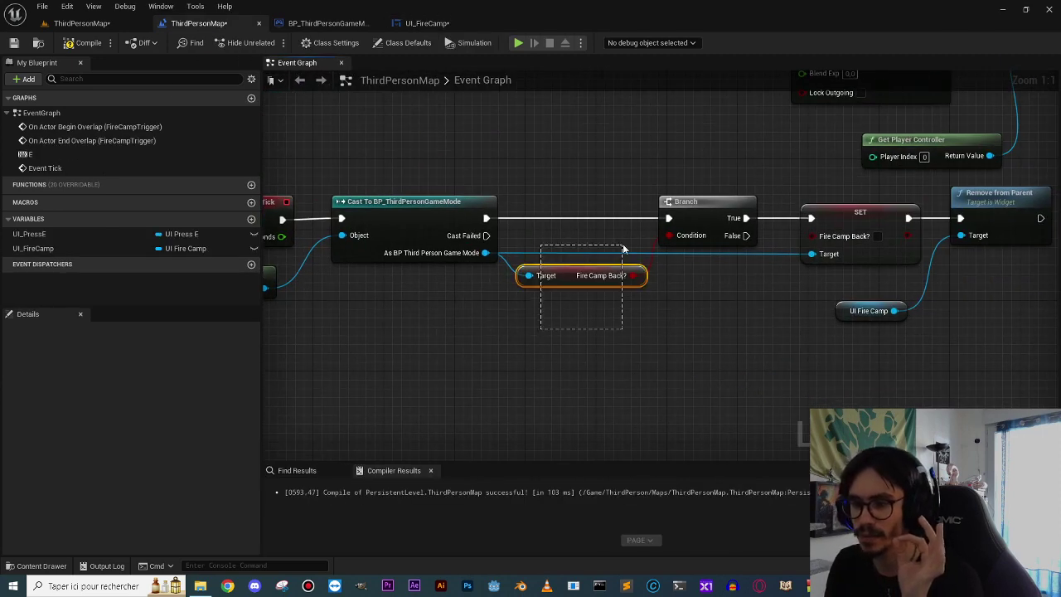
right_drag(705, 291, 406, 291)
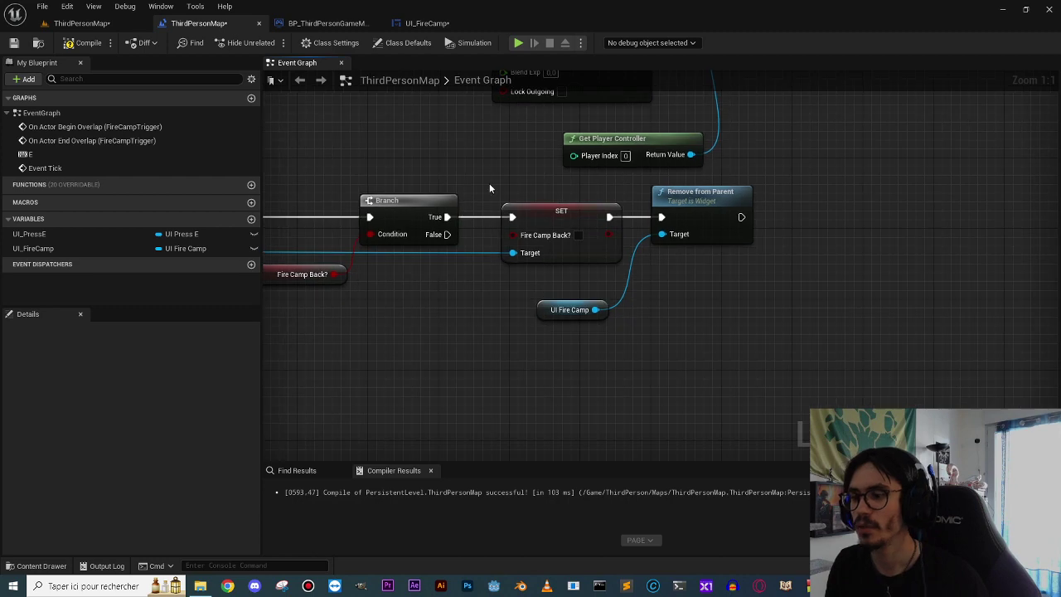
drag(487, 183, 533, 269)
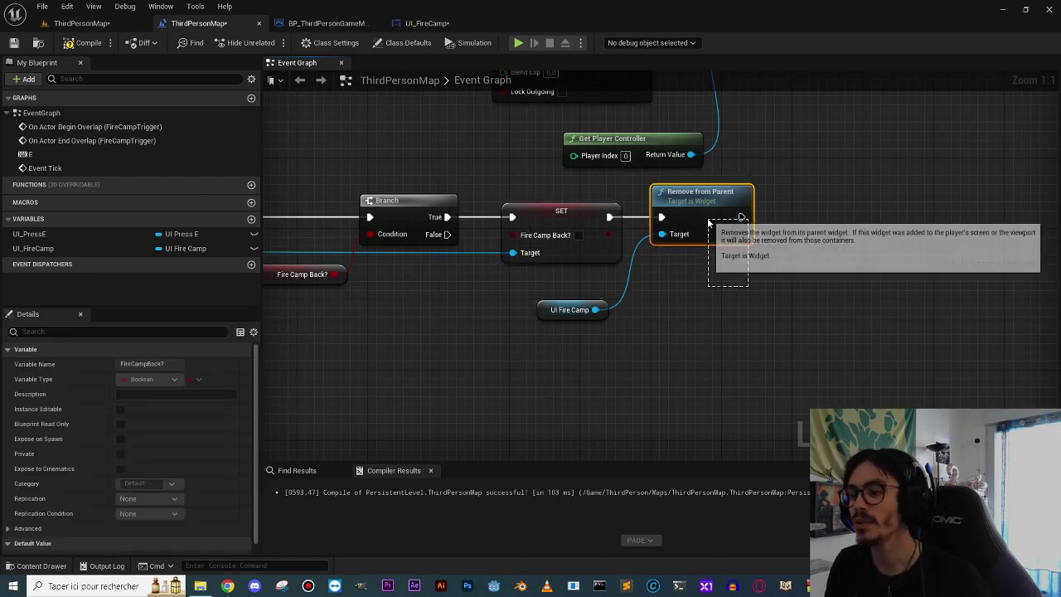
drag(675, 321, 478, 314)
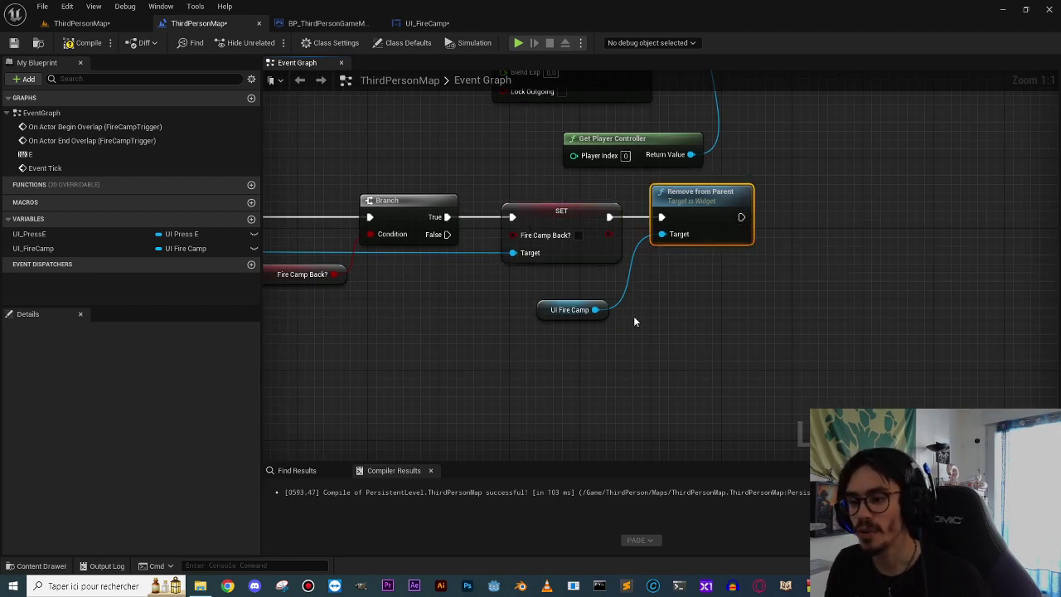
click(483, 321)
right_drag(483, 322, 541, 335)
scroll(562, 288, down, 2)
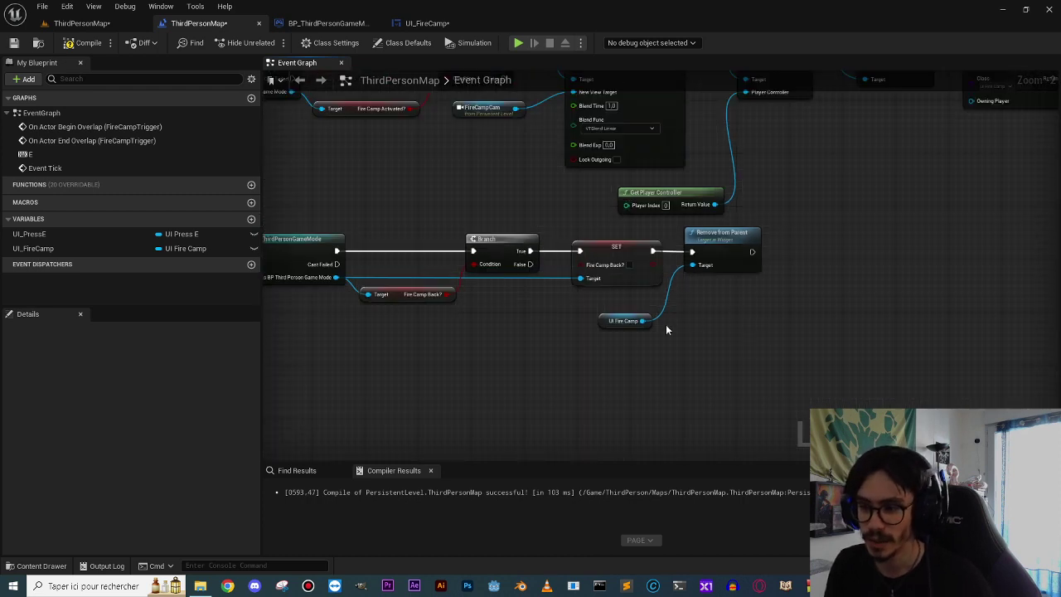
drag(672, 308, 672, 308)
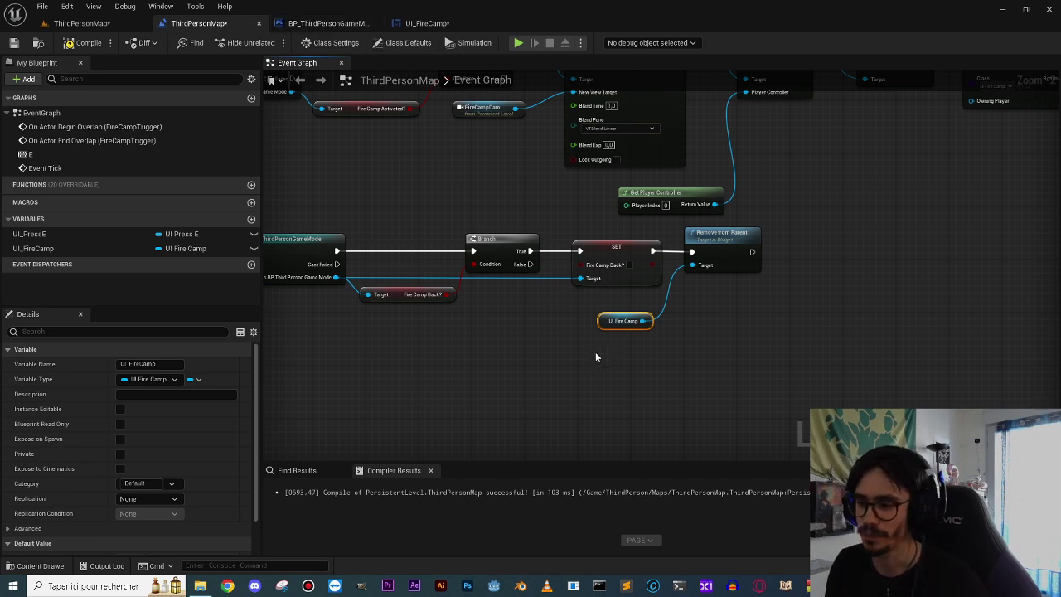
click(684, 305)
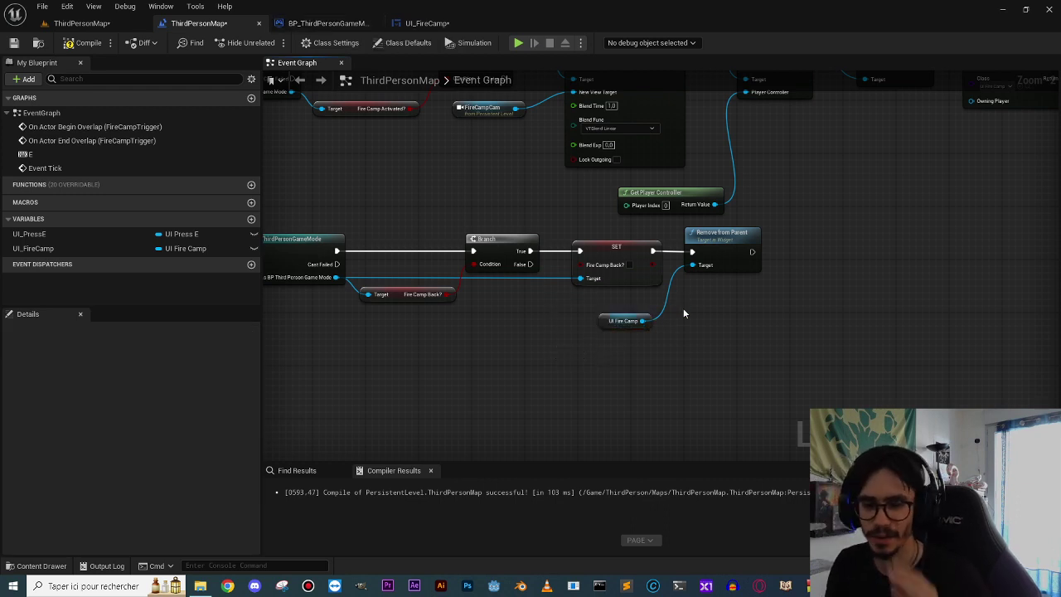
right_drag(567, 333, 632, 303)
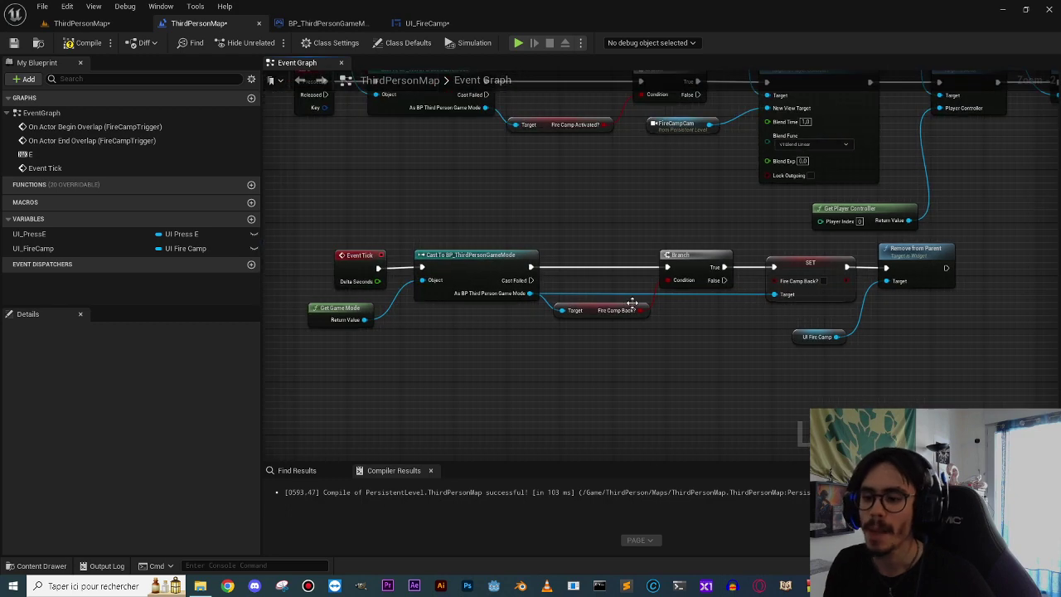
drag(418, 226, 885, 371)
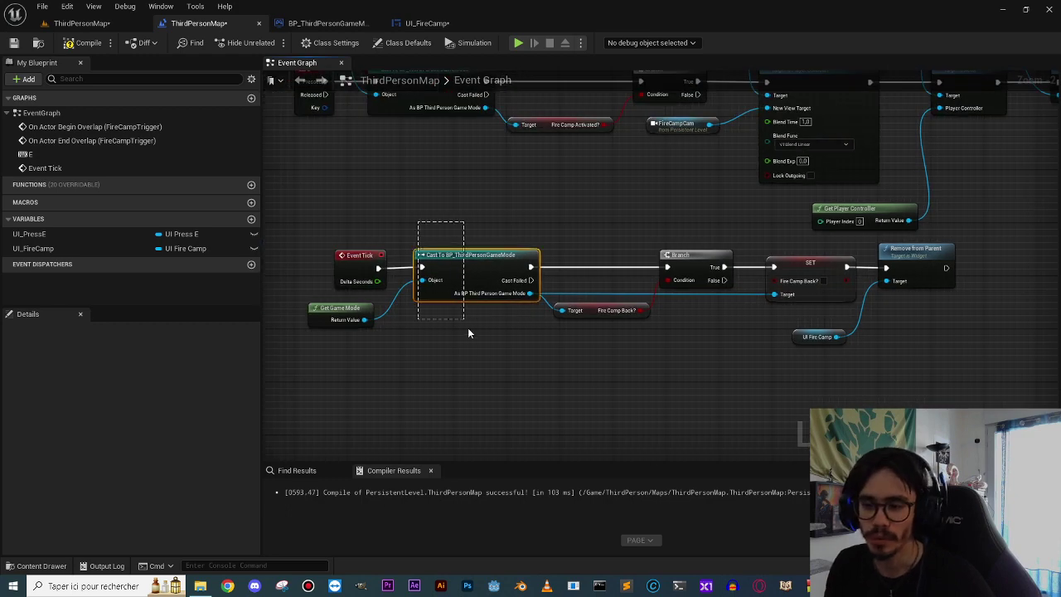
click(884, 378)
right_drag(667, 355, 537, 346)
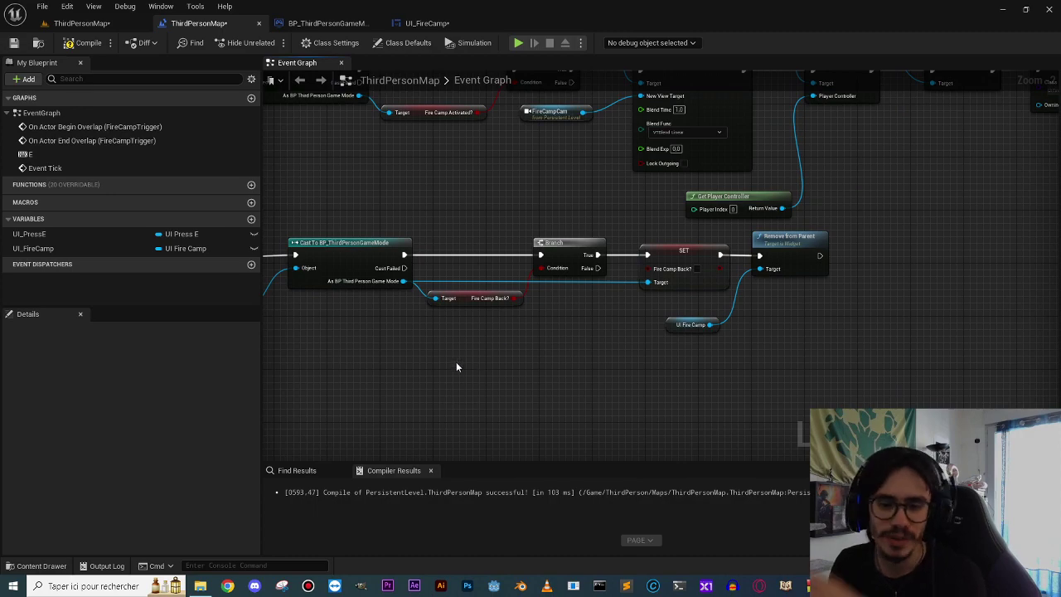
right_drag(390, 241, 505, 231)
drag(312, 218, 896, 346)
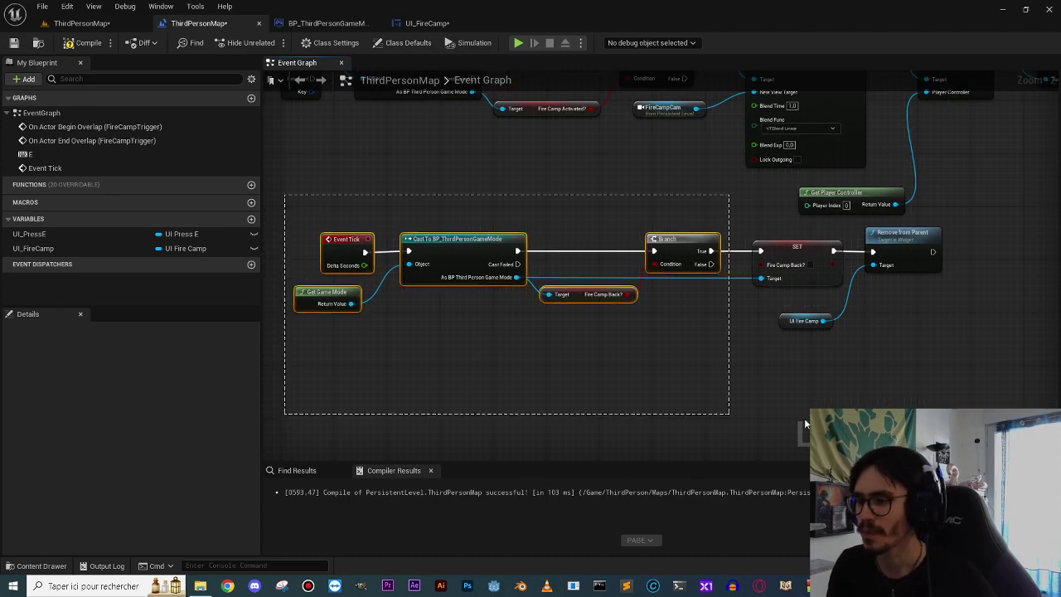
click(896, 347)
right_drag(896, 347, 766, 353)
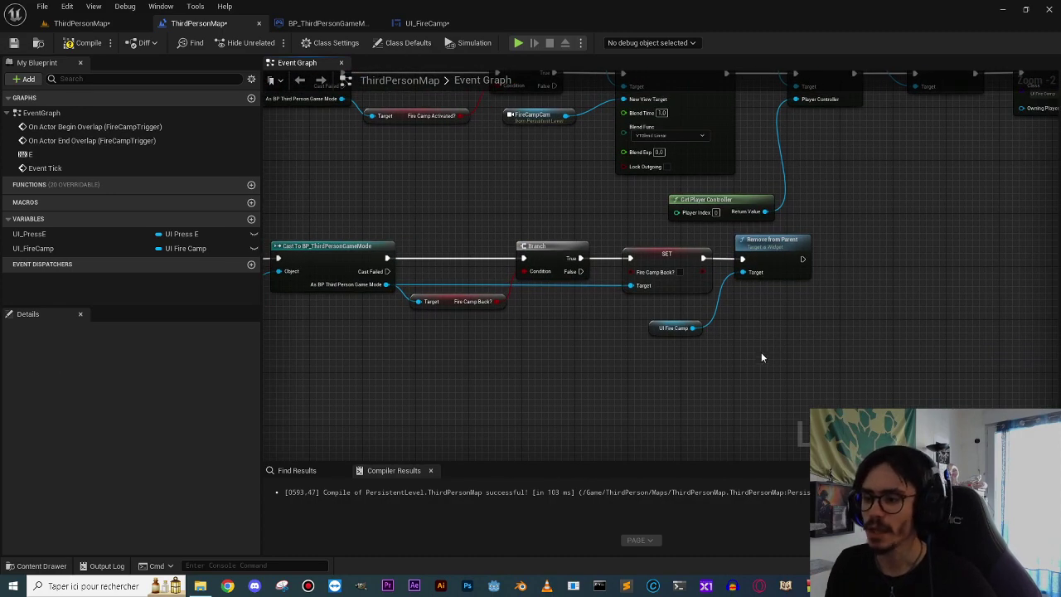
scroll(761, 357, up, 2)
click(651, 322)
click(756, 322)
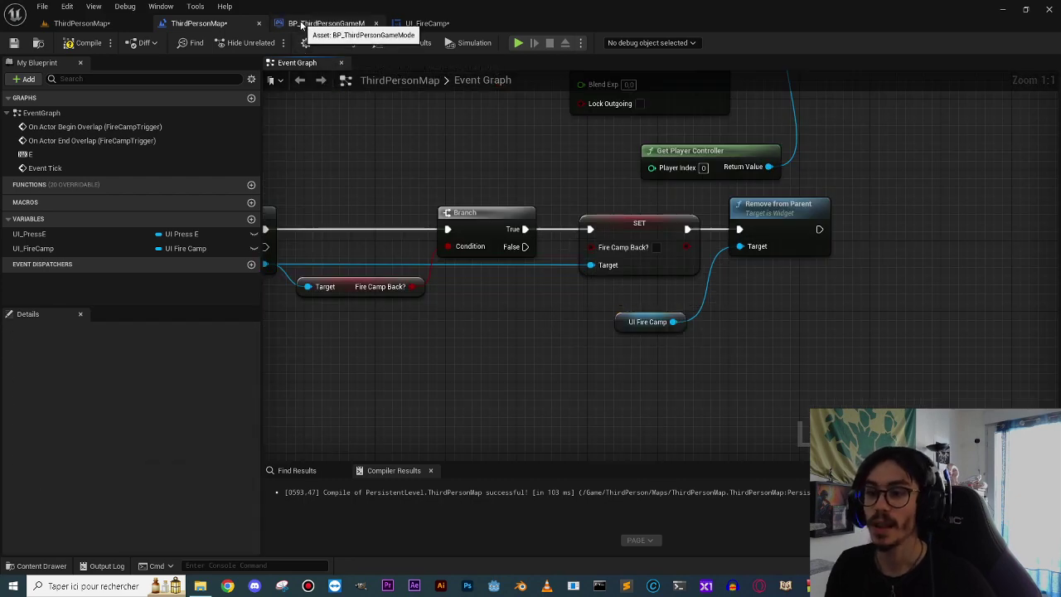
In UI_FireCamp, chain the Fire Camp Back? SET into Show Mouse Cursor set false, then save.
click(431, 23)
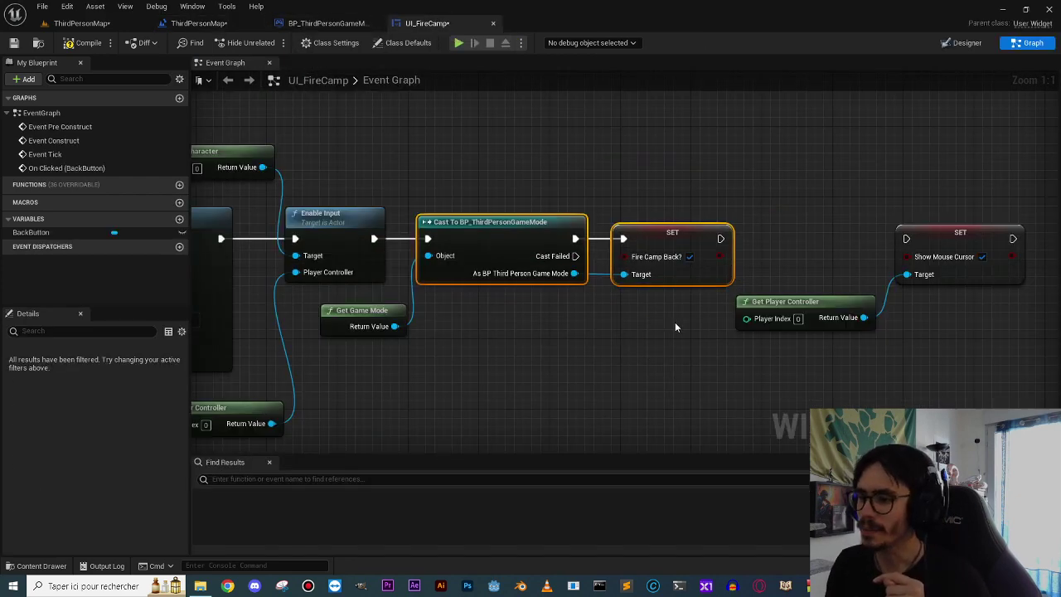
right_drag(675, 326, 427, 311)
mouse_move(543, 228)
mouse_down()
mouse_move(658, 222)
mouse_move(740, 263)
mouse_up()
drag(709, 213, 594, 212)
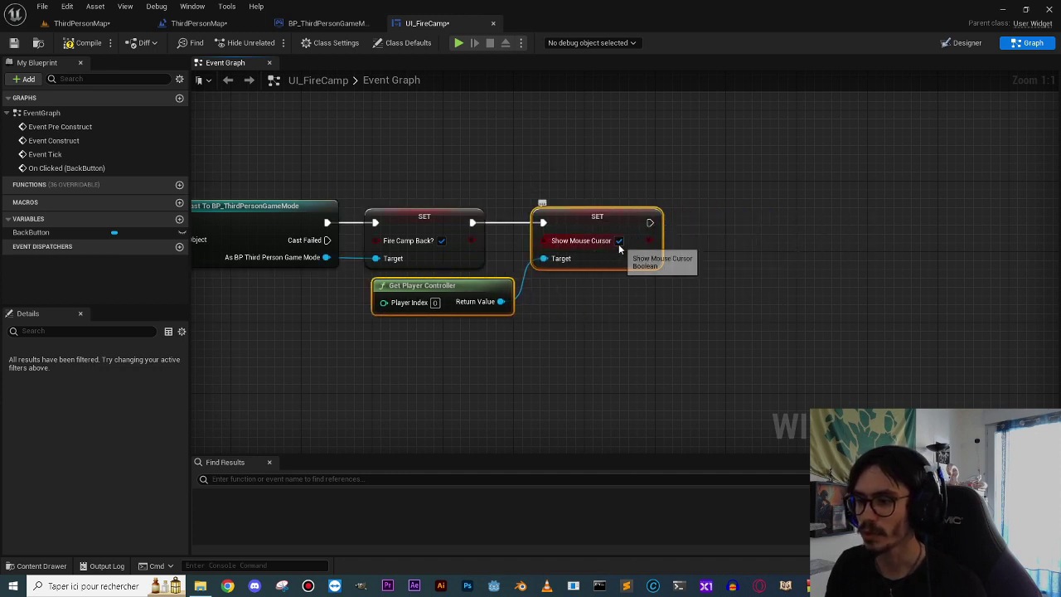
click(597, 335)
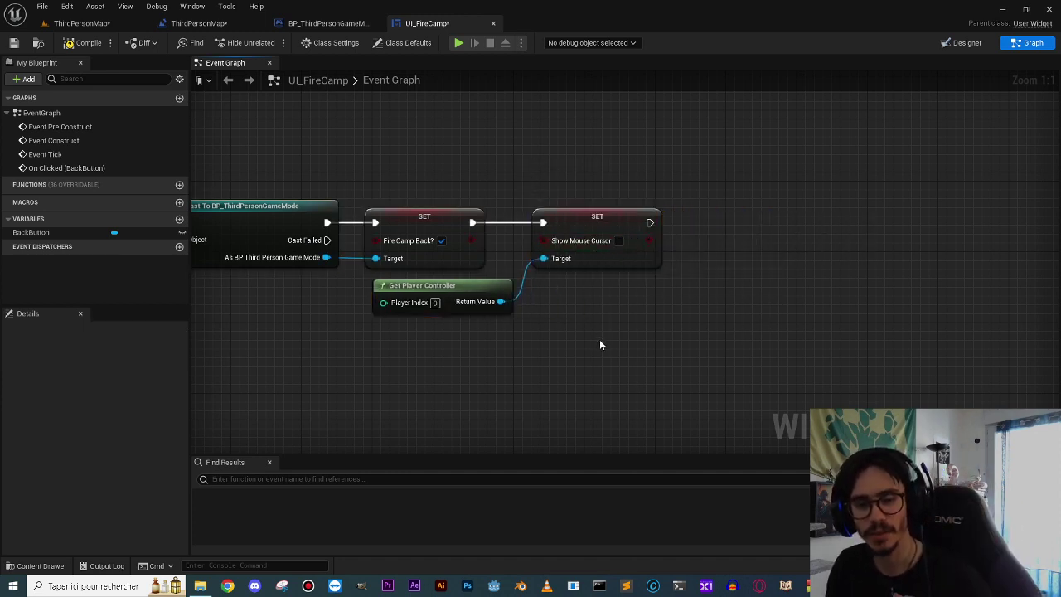
click(80, 23)
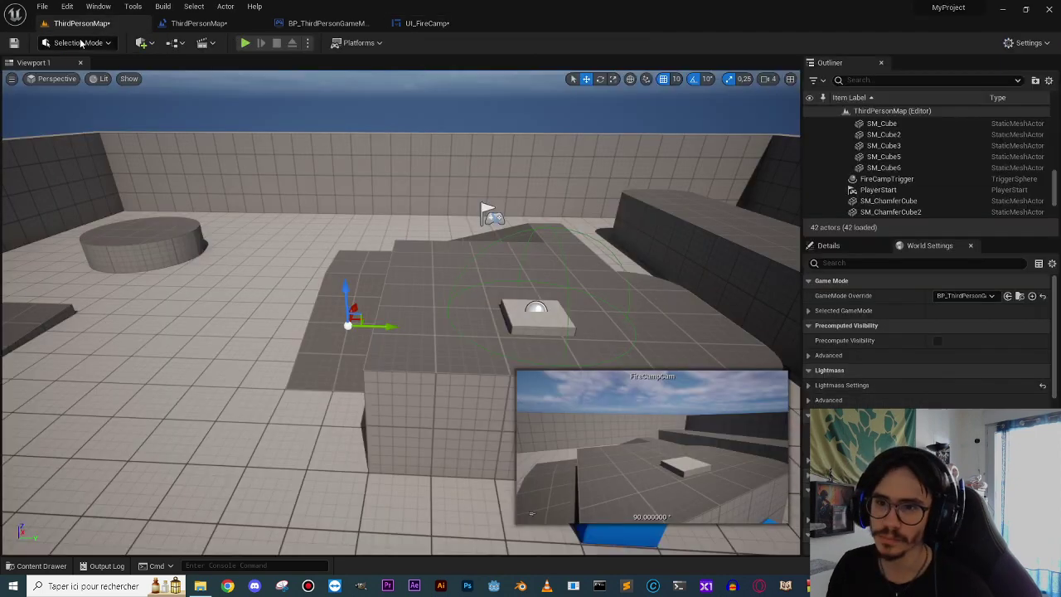
click(431, 23)
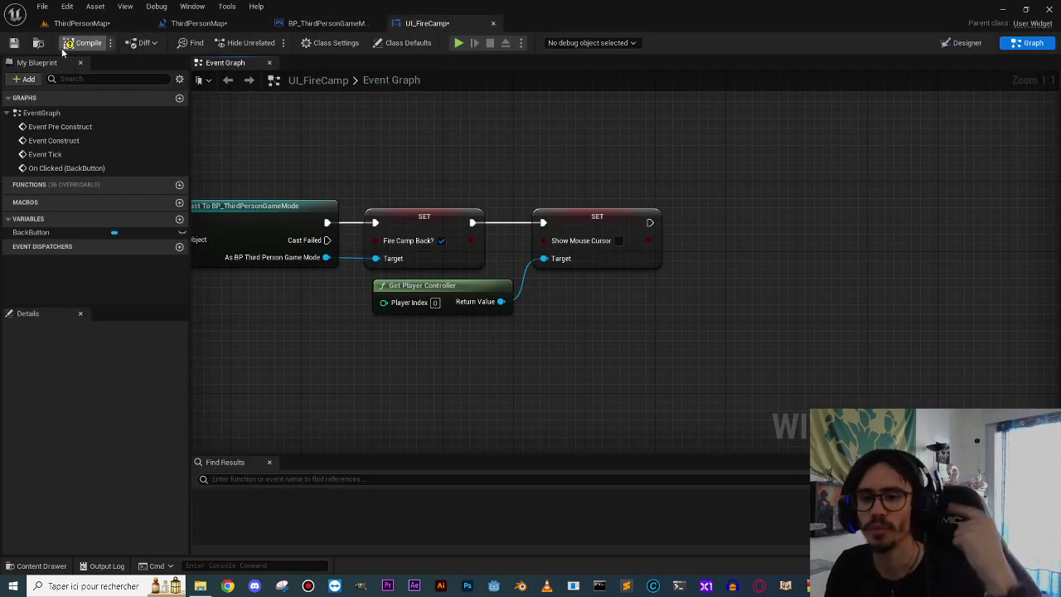
click(14, 44)
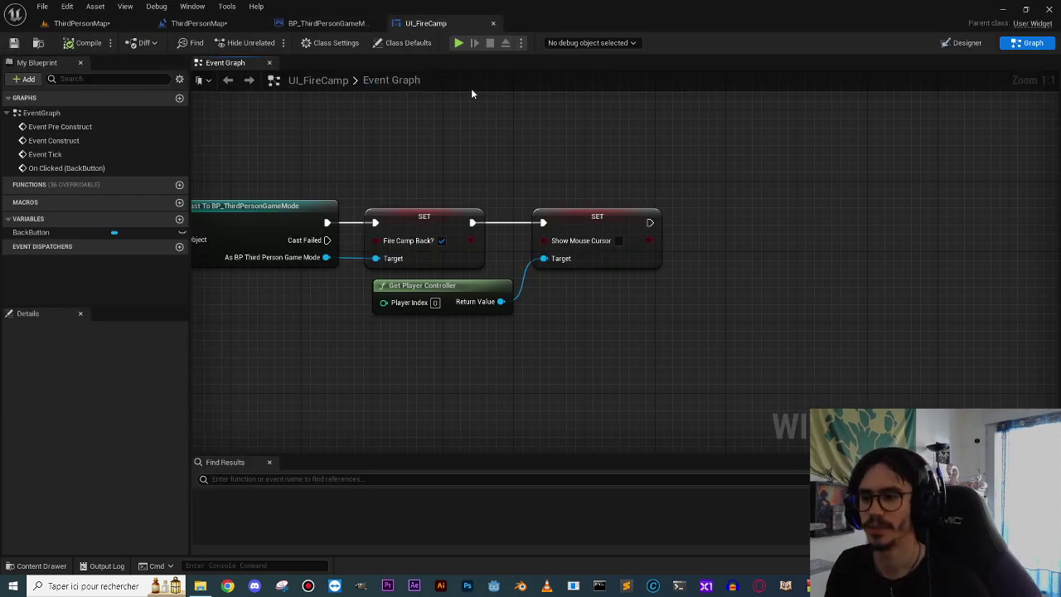
click(457, 44)
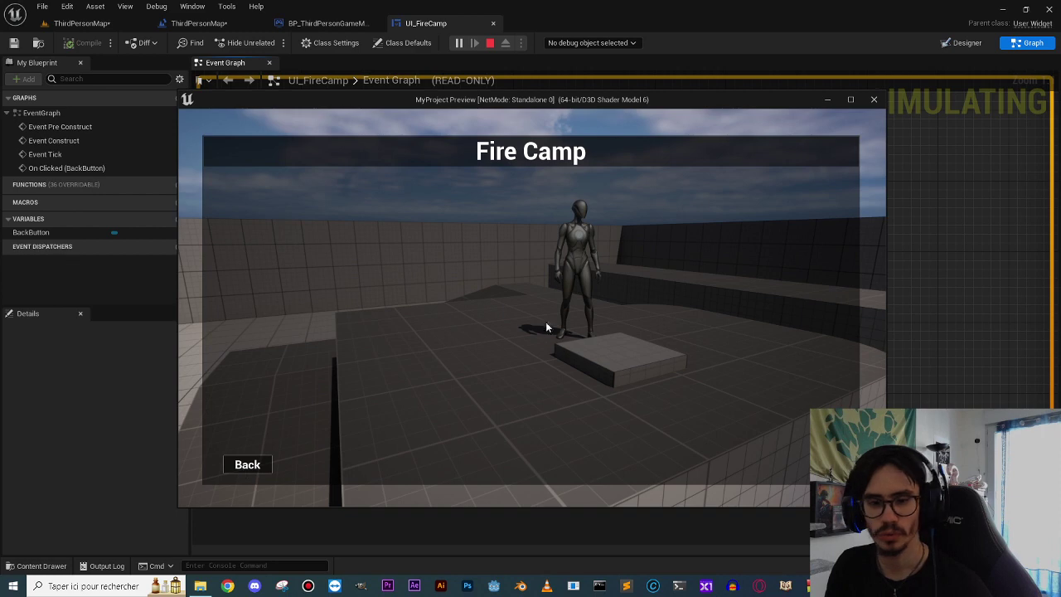
click(248, 466)
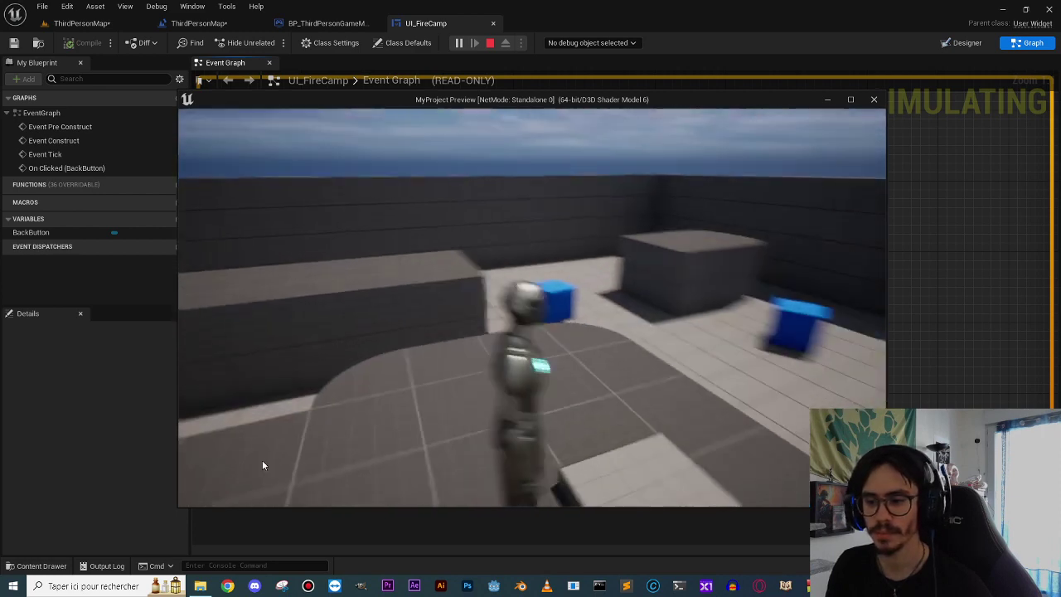
key(s)
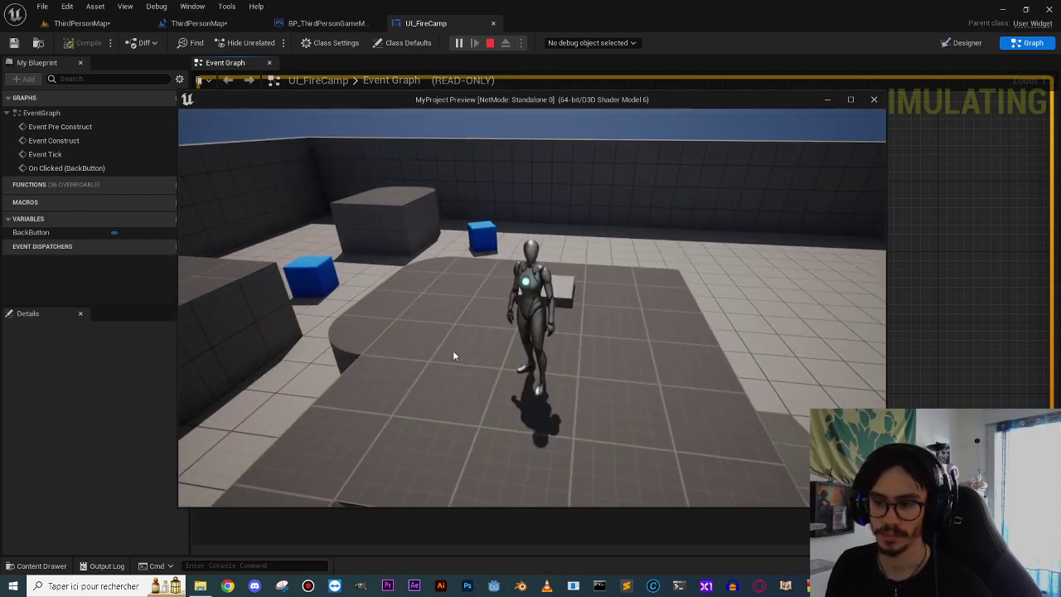
click(444, 245)
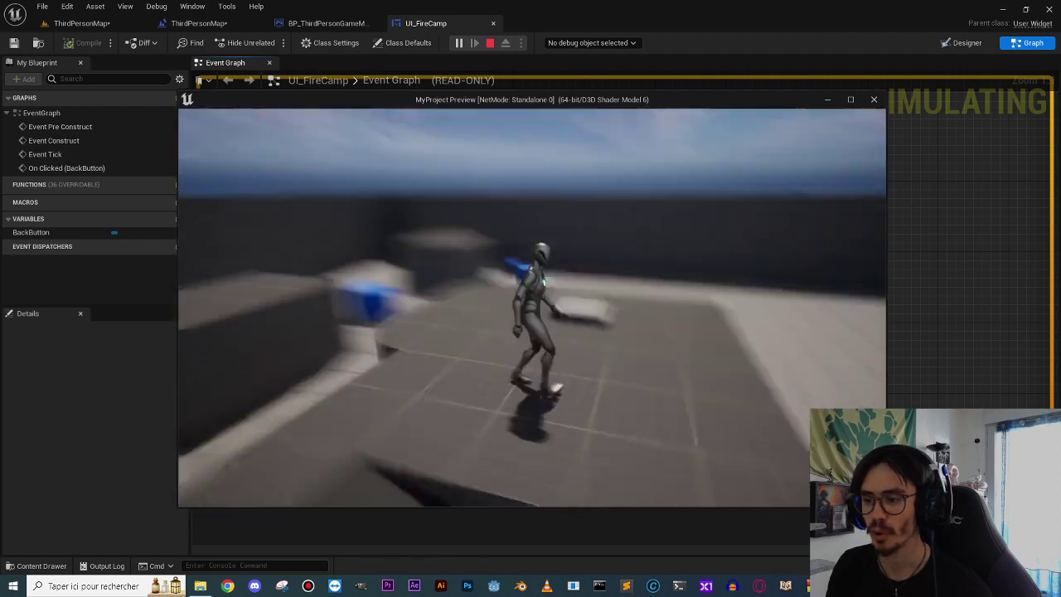
key(w)
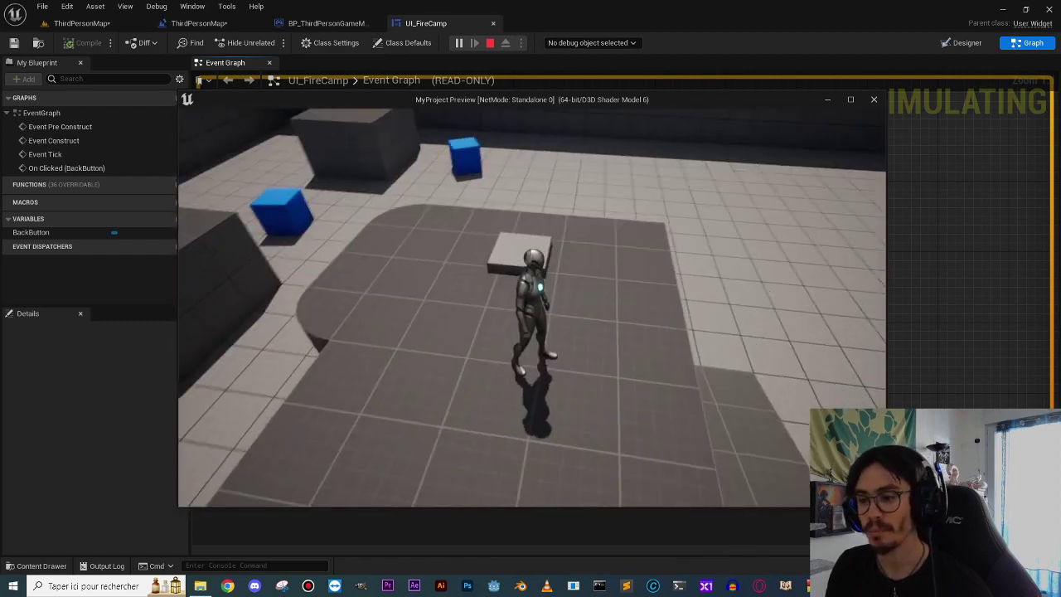
key(space)
key(s)
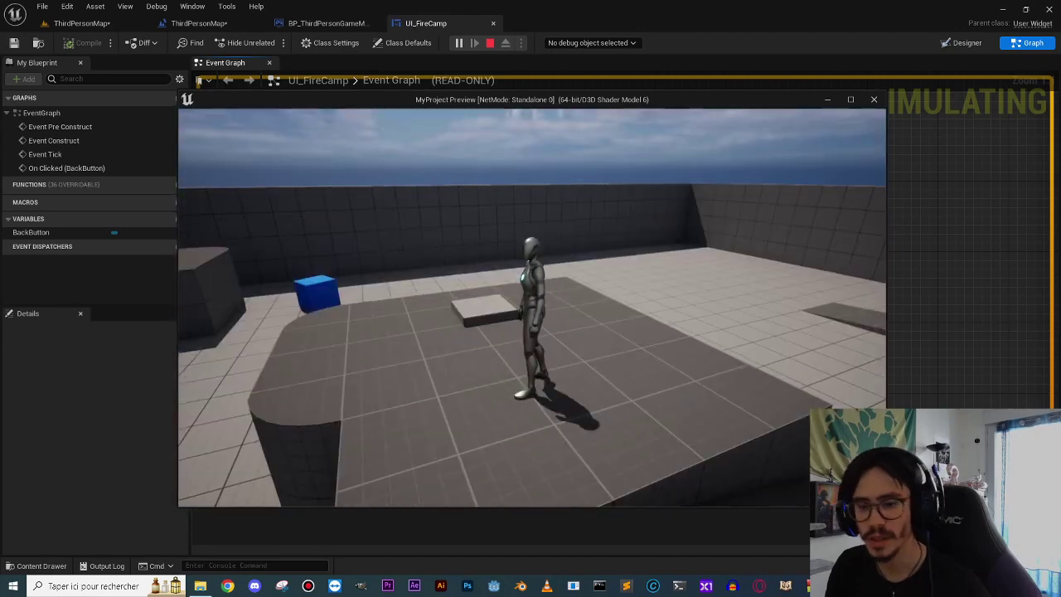
key(Escape)
right_drag(539, 308, 638, 332)
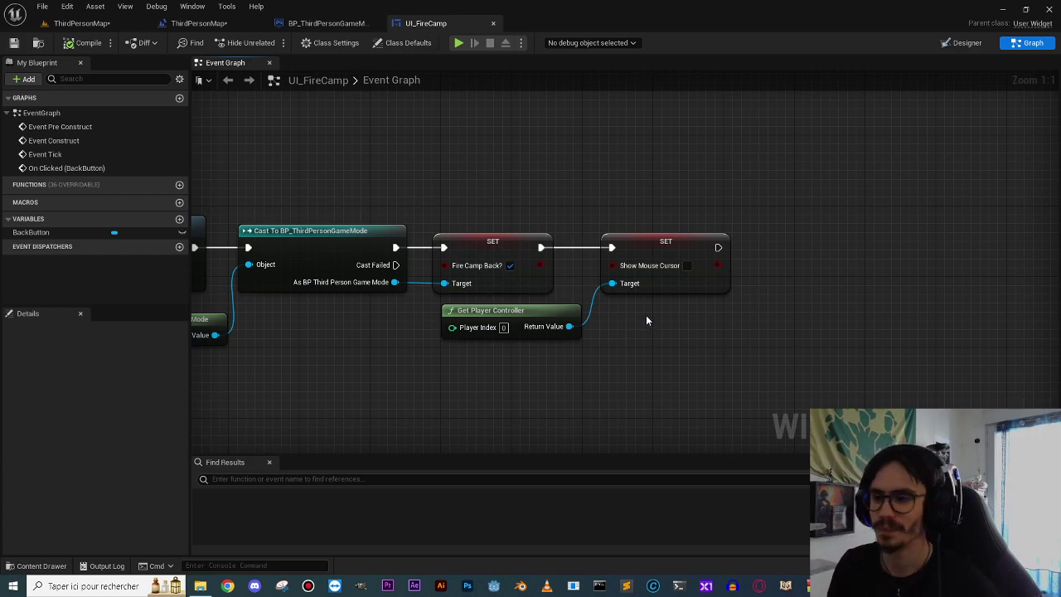
click(459, 42)
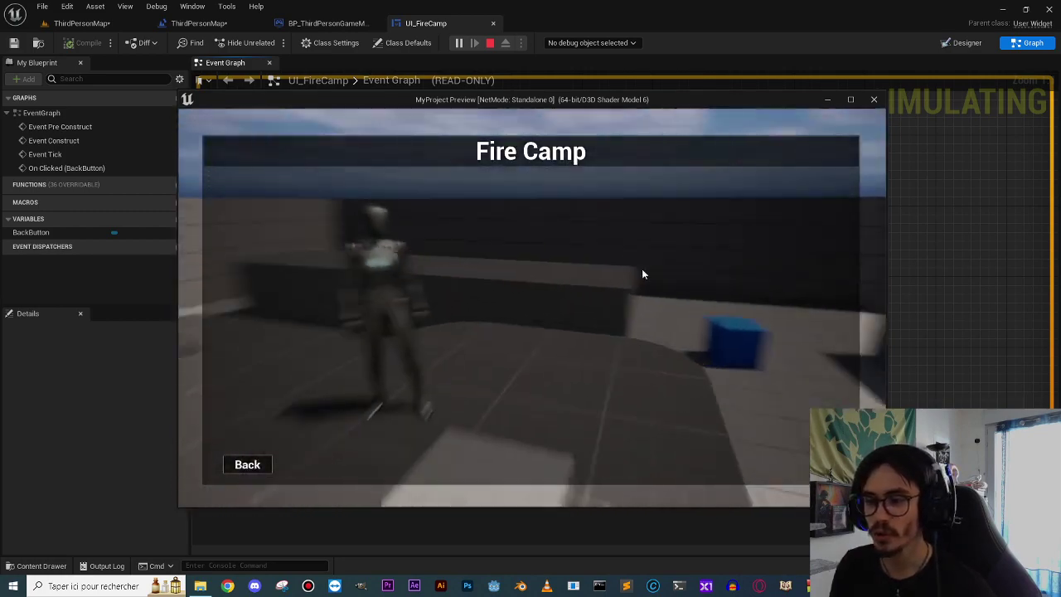
key(Escape)
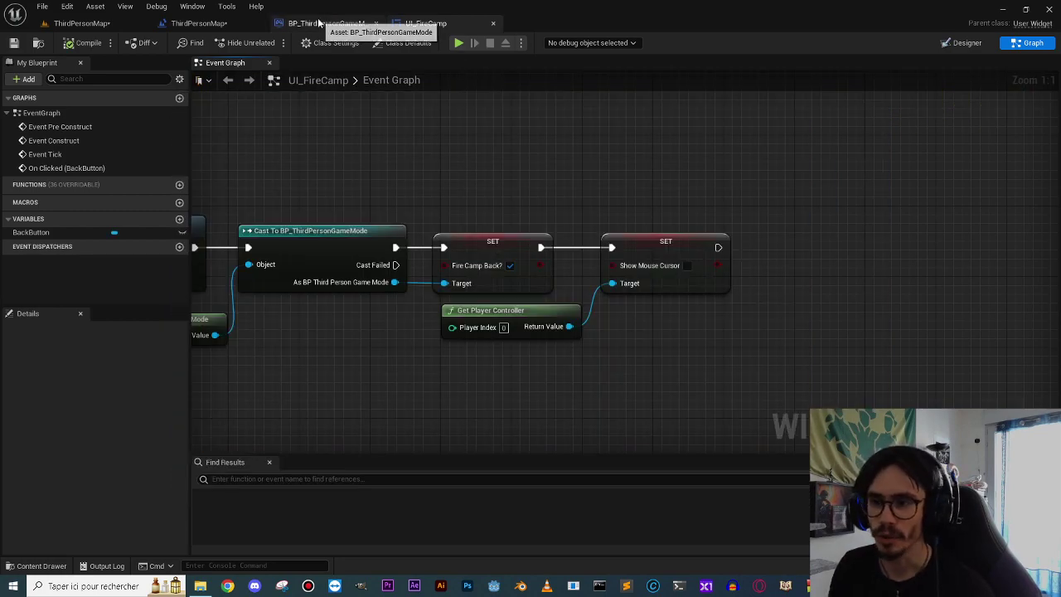
In the ThirdPersonMap level blueprint, add Set Input Mode Game And UI after the Show Mouse Cursor setter.
click(319, 23)
click(431, 23)
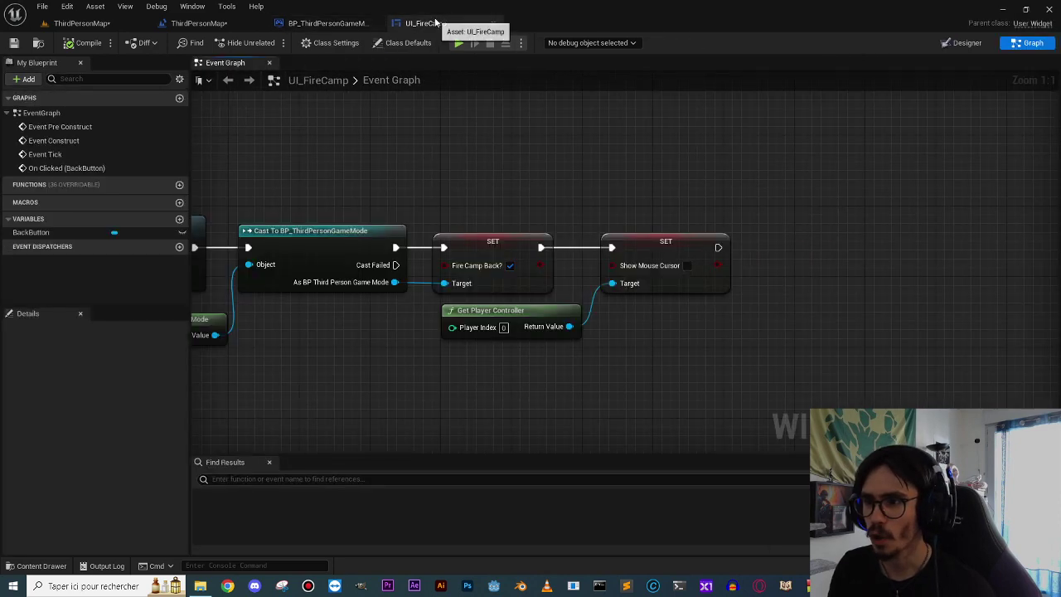
click(199, 24)
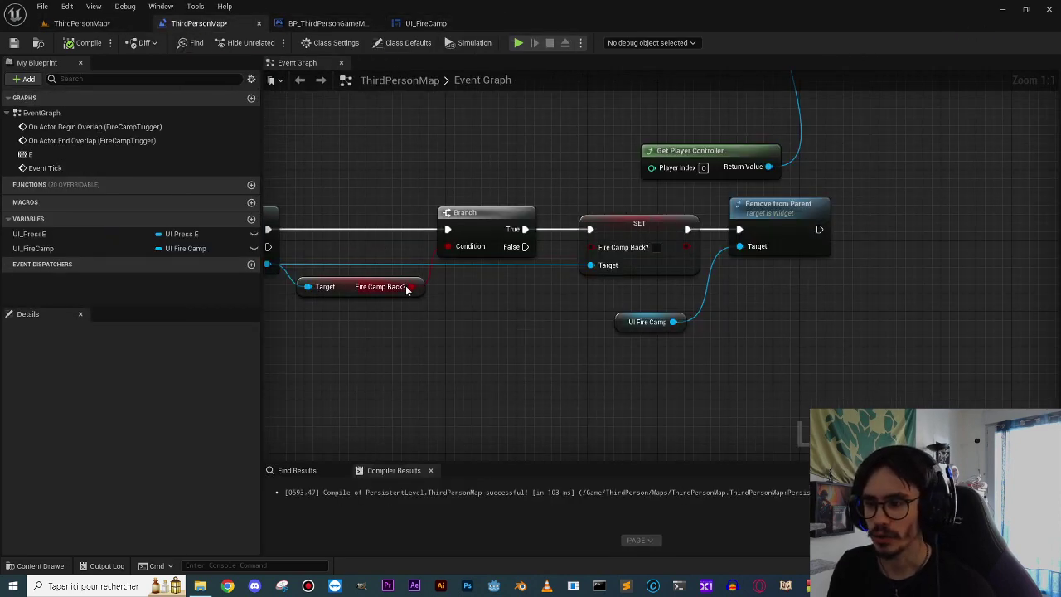
scroll(620, 323, down, 6)
scroll(592, 263, up, 1)
scroll(489, 264, up, 1)
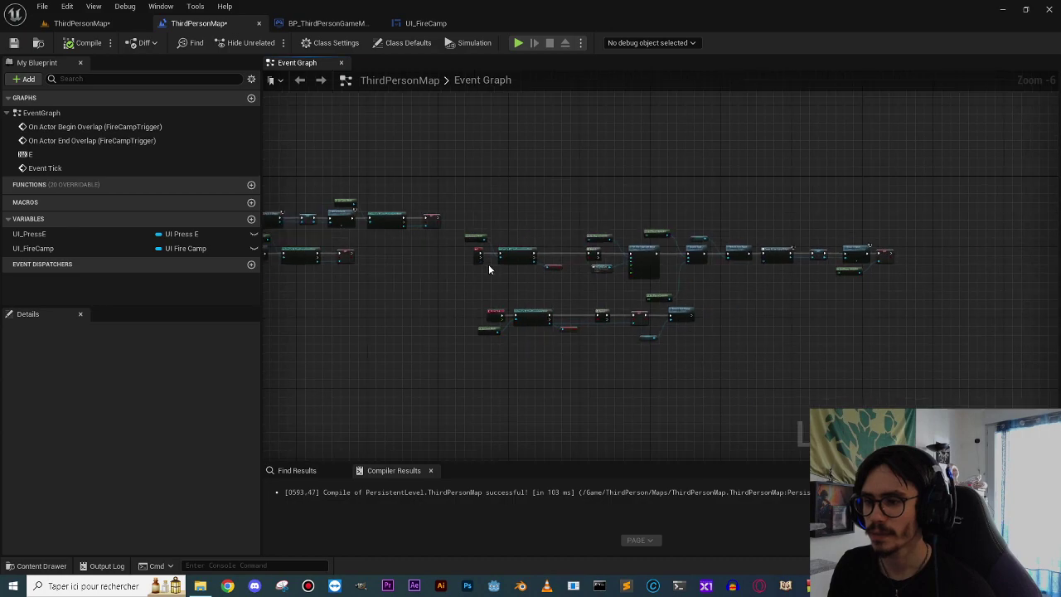
scroll(489, 264, up, 4)
mouse_move(466, 268)
right_down()
mouse_move(614, 223)
mouse_move(544, 199)
right_up()
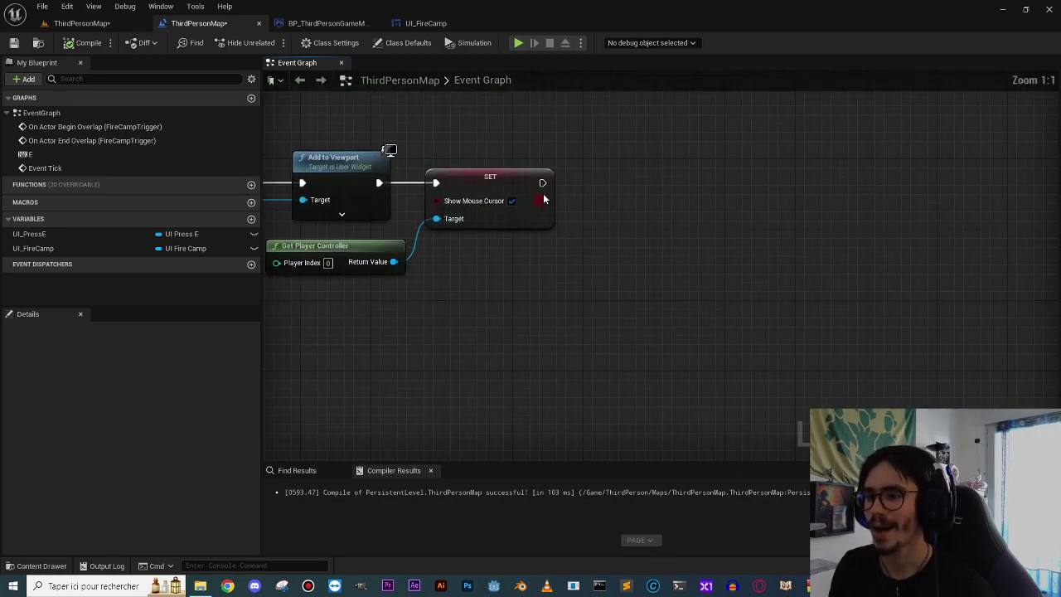
drag(648, 178, 653, 181)
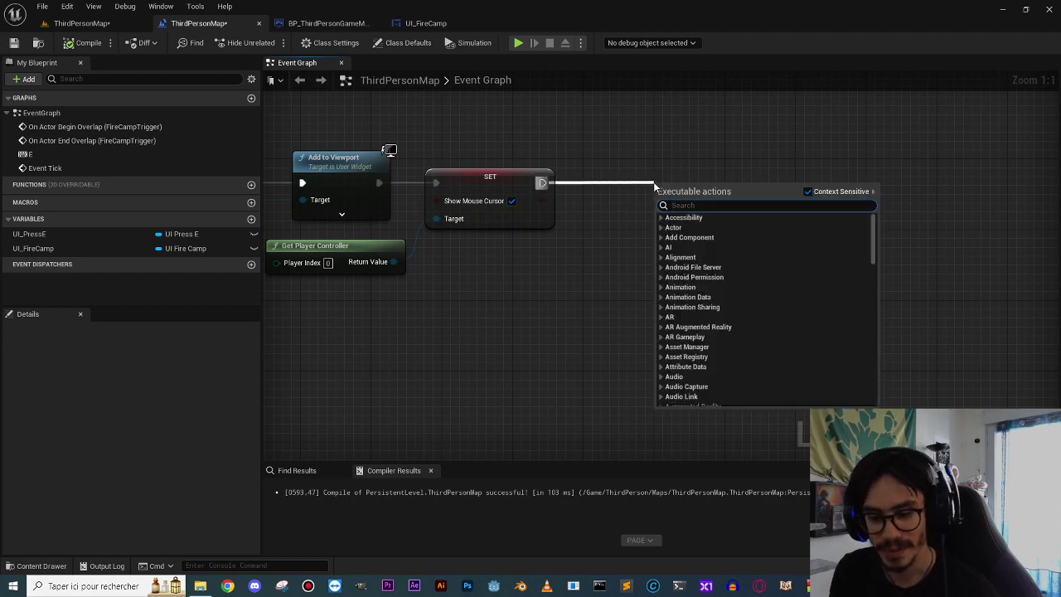
text(set input mode)
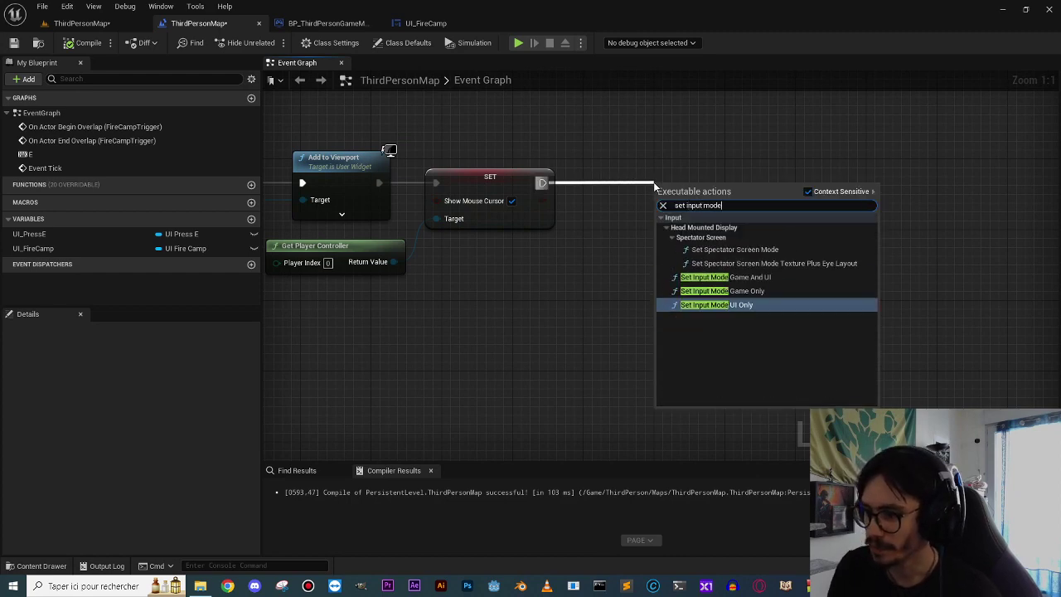
click(751, 279)
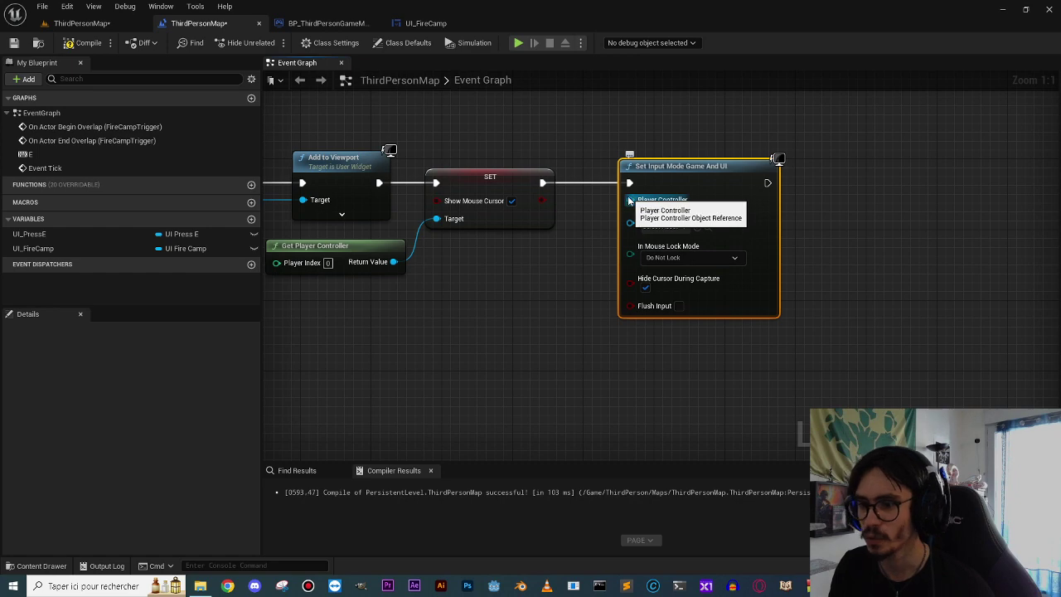
Wire Get Player Controller into the Game And UI node through a reroute point.
drag(630, 200, 394, 262)
double_click(447, 249)
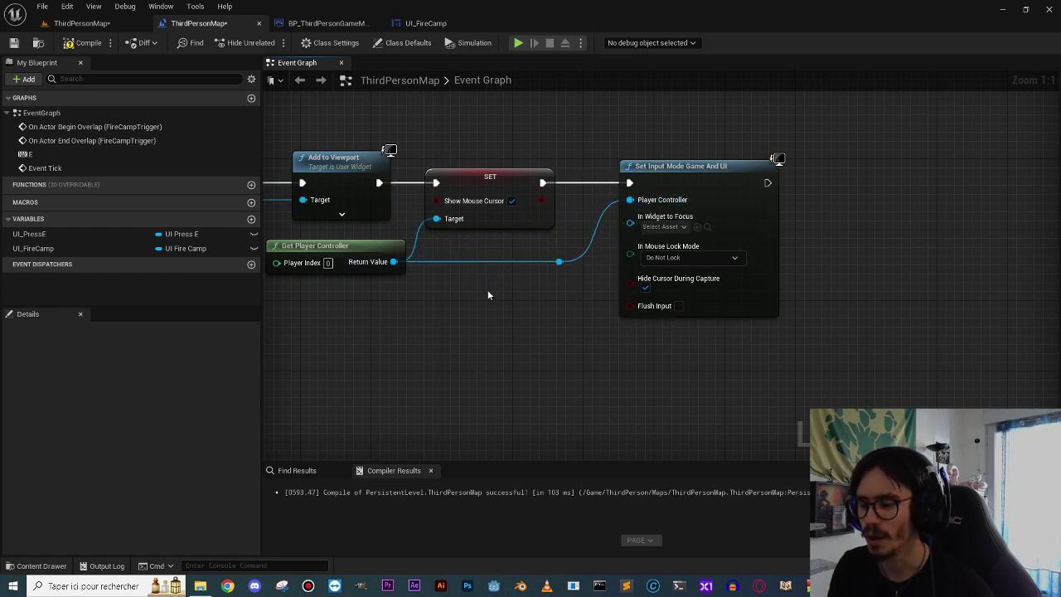
scroll(488, 295, down, 7)
right_drag(504, 336, 568, 271)
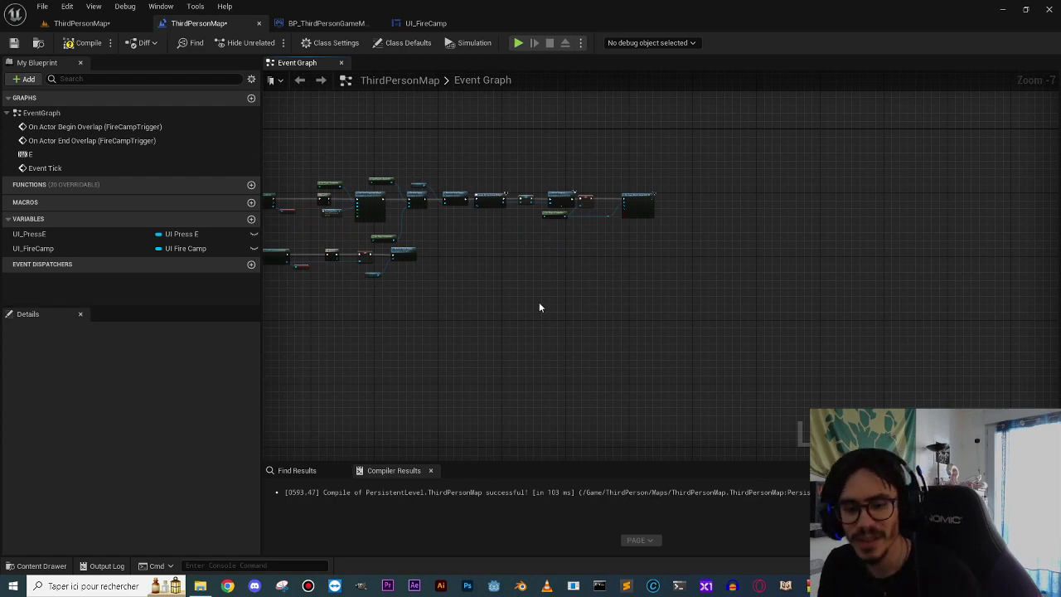
right_drag(538, 306, 687, 218)
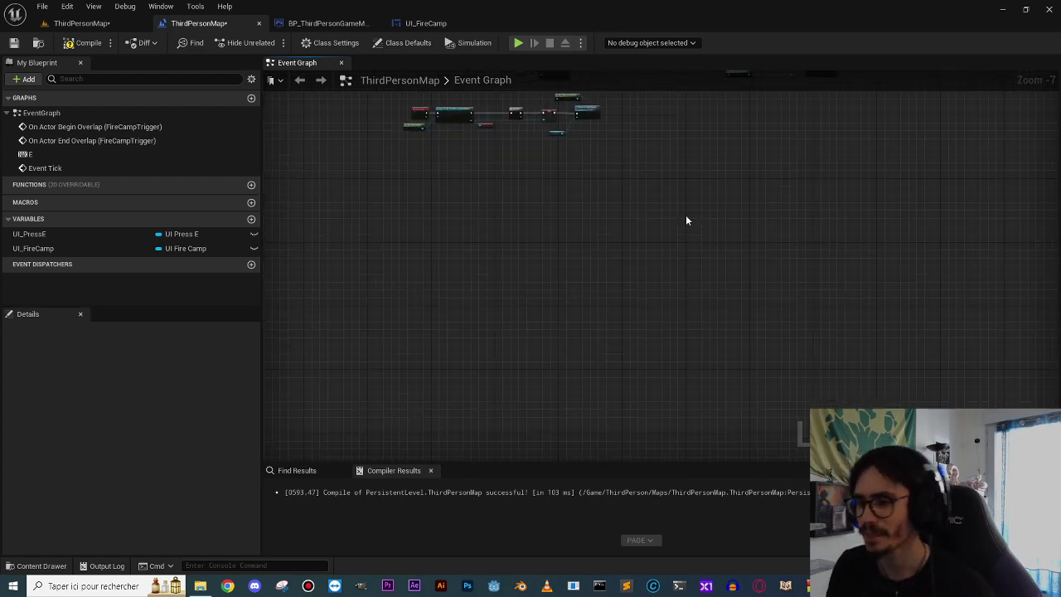
In UI_FireCamp's Back logic, add Set Input Mode Game Only after the cursor-hiding SET node.
click(426, 24)
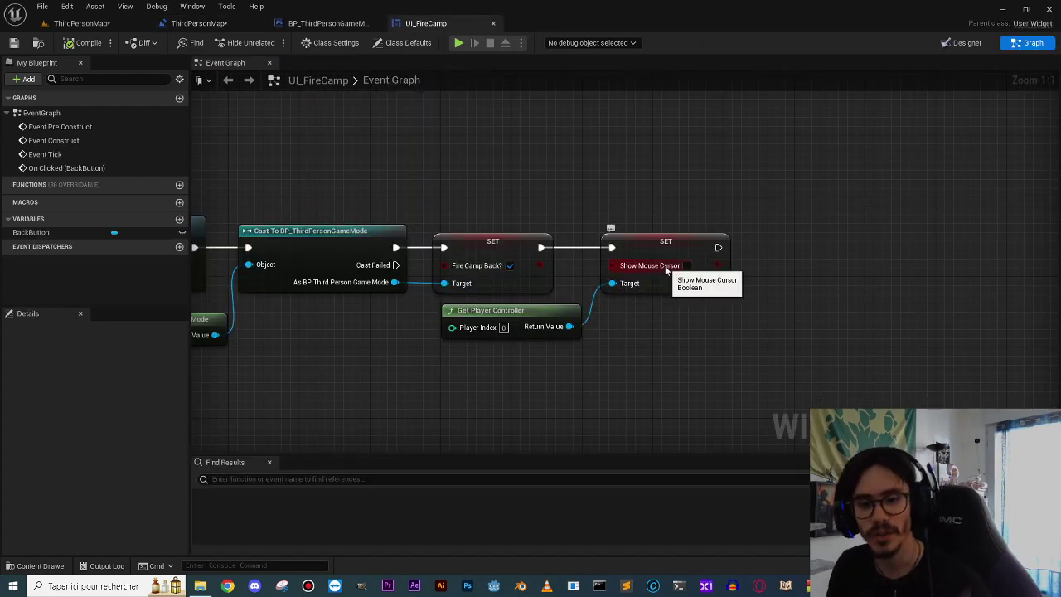
right_drag(666, 269, 615, 280)
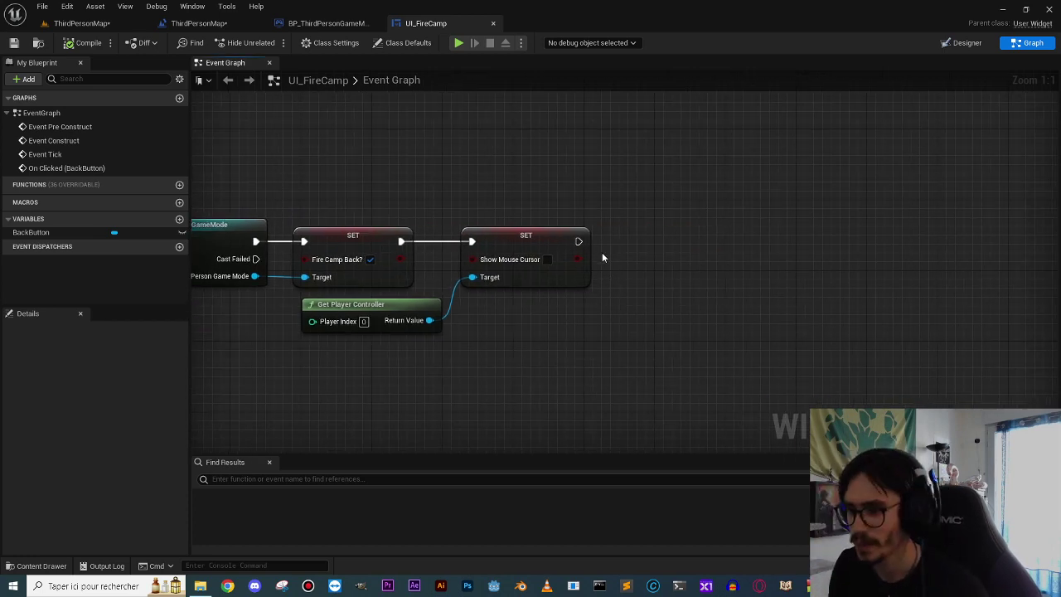
drag(586, 241, 689, 230)
text(set in)
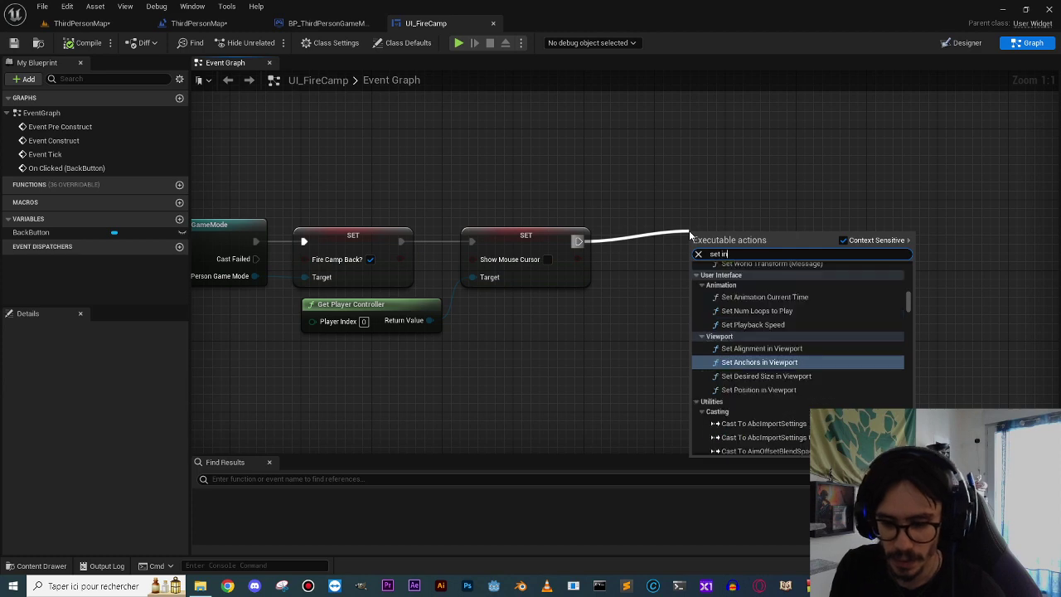
text(put mode)
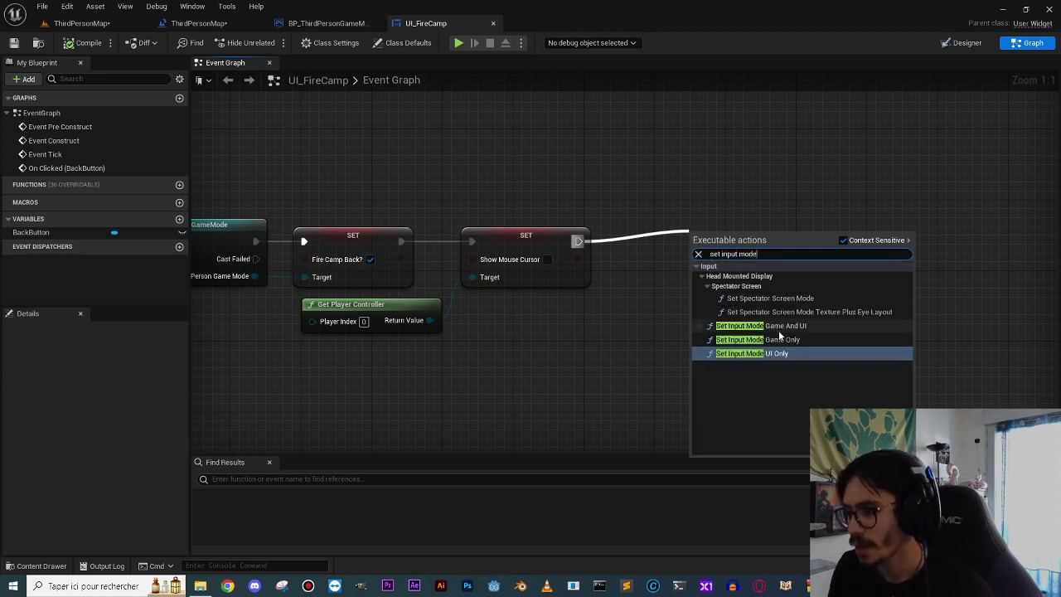
click(784, 341)
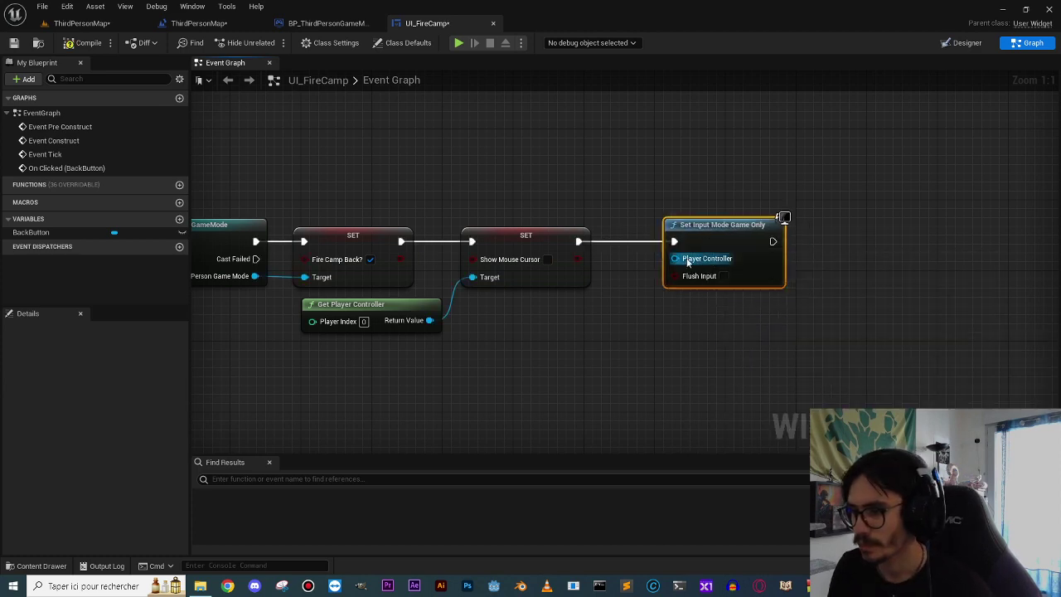
Connect the player controller to the Game Only node via a reroute point.
mouse_move(675, 259)
mouse_down()
mouse_move(655, 283)
mouse_move(429, 320)
mouse_up()
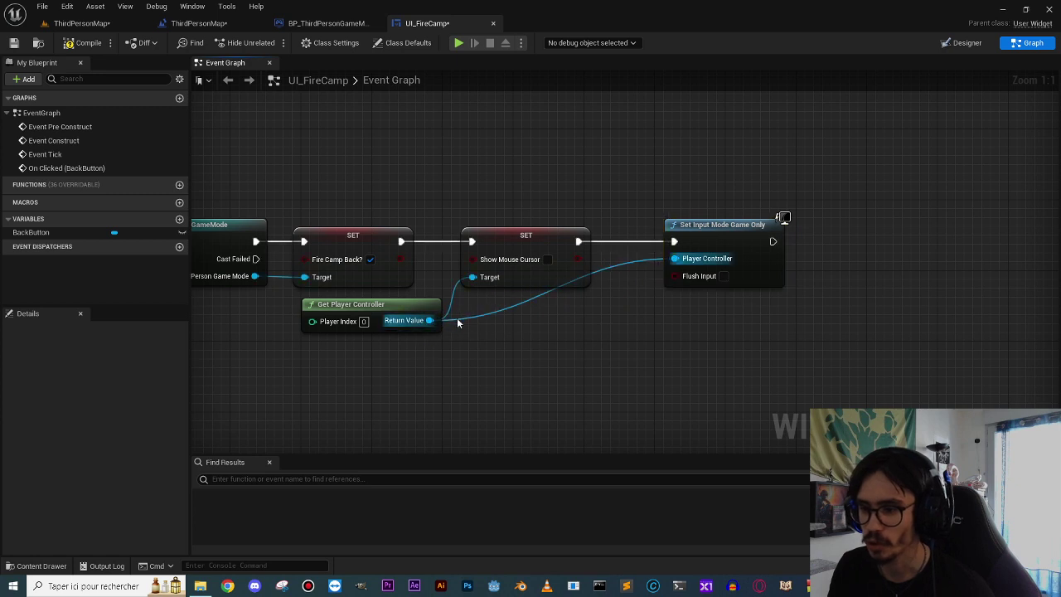
double_click(456, 317)
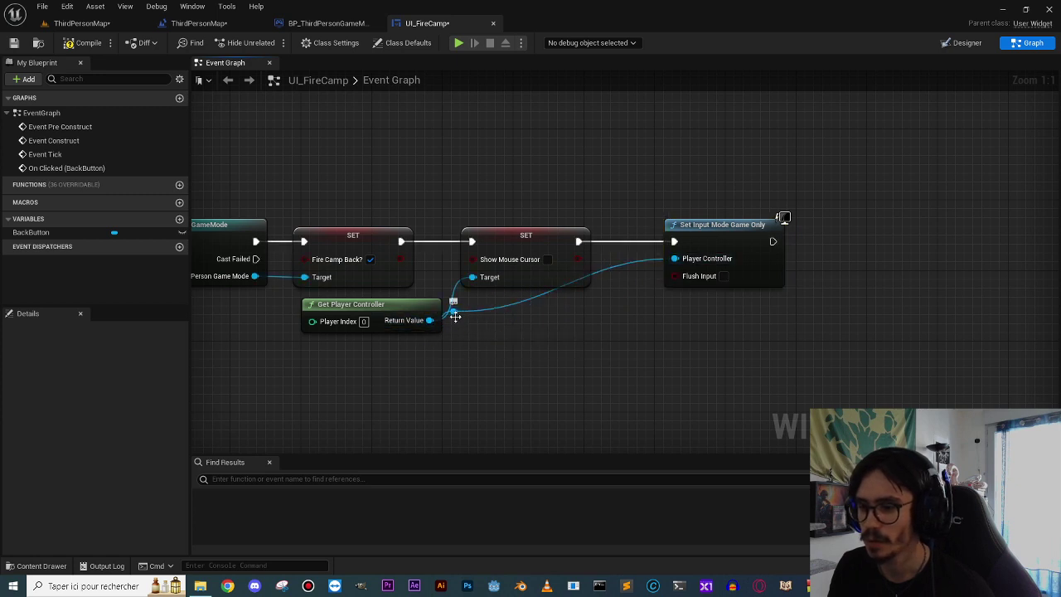
click(572, 356)
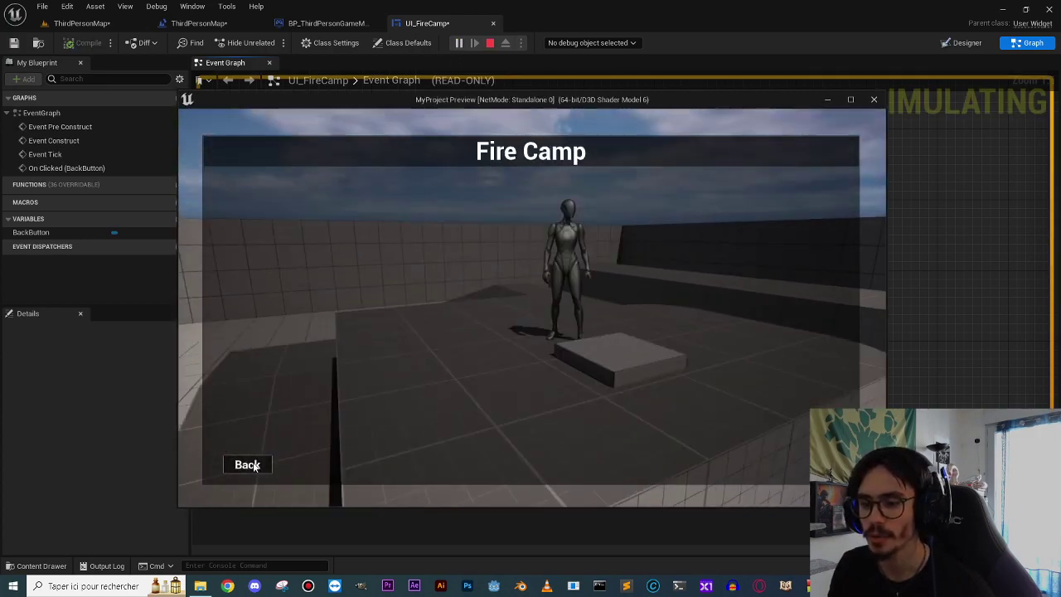
In the running game, dismiss the Fire Camp screen with Back, run the character forward with W, then stop the session.
click(248, 465)
key(w)
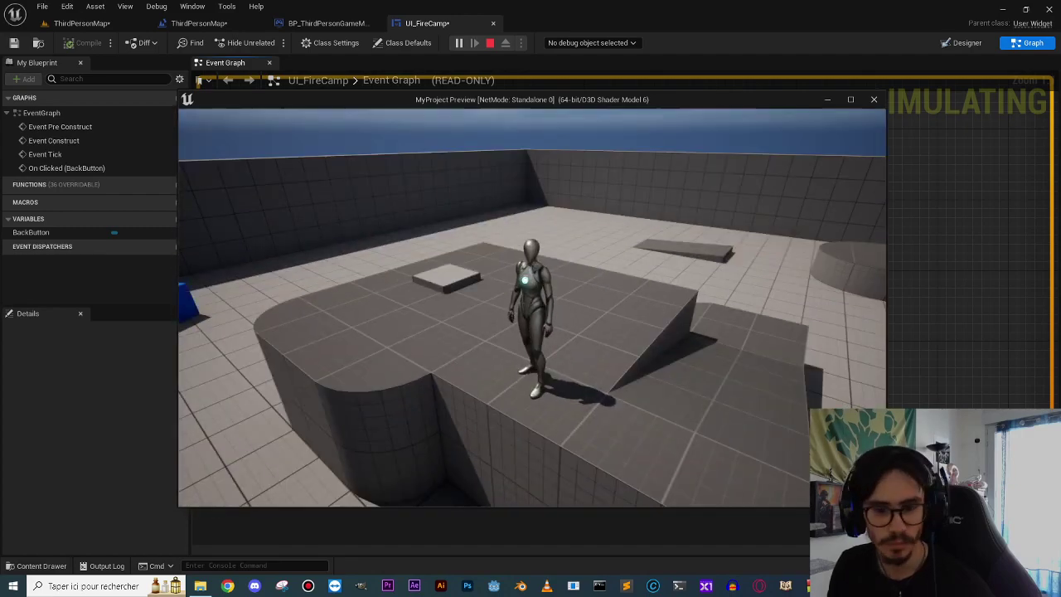
key(w)
key(w)
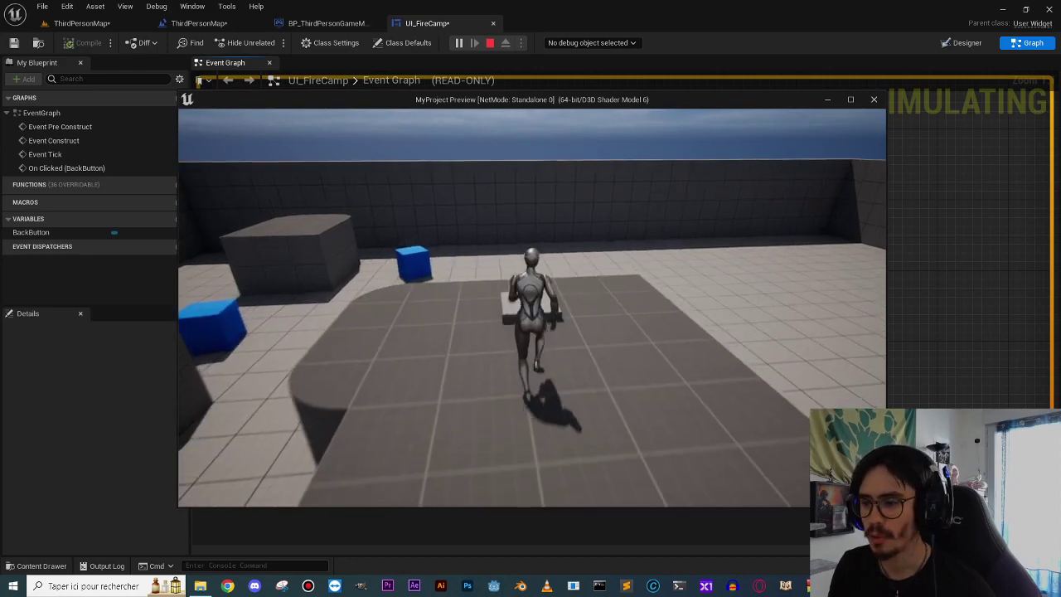
key(Escape)
Look over the fire camp area, then open the level blueprint at the Create UI Press E Widget node.
click(81, 23)
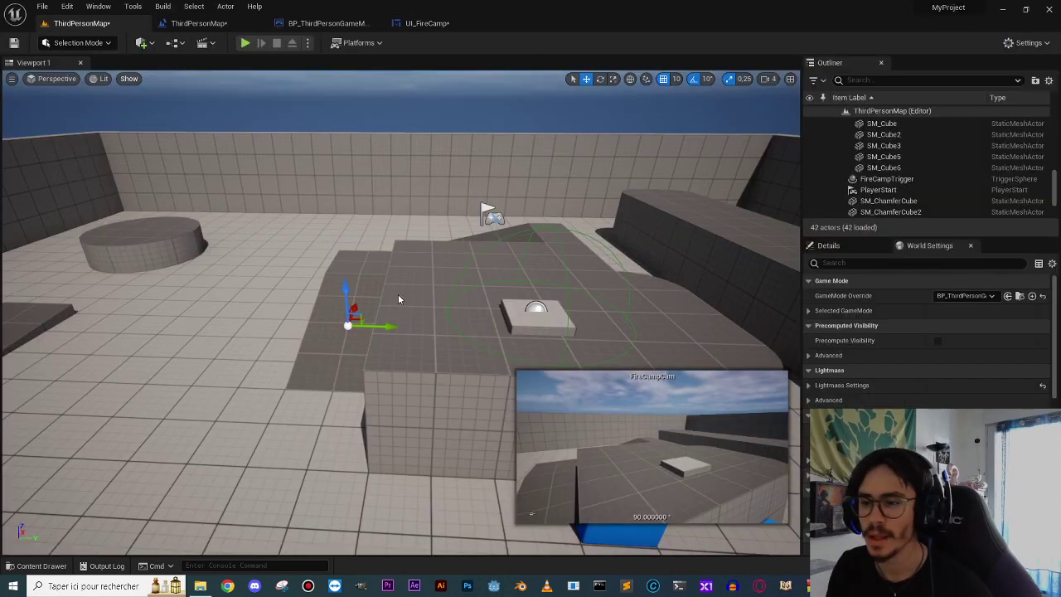
right_drag(245, 166, 245, 167)
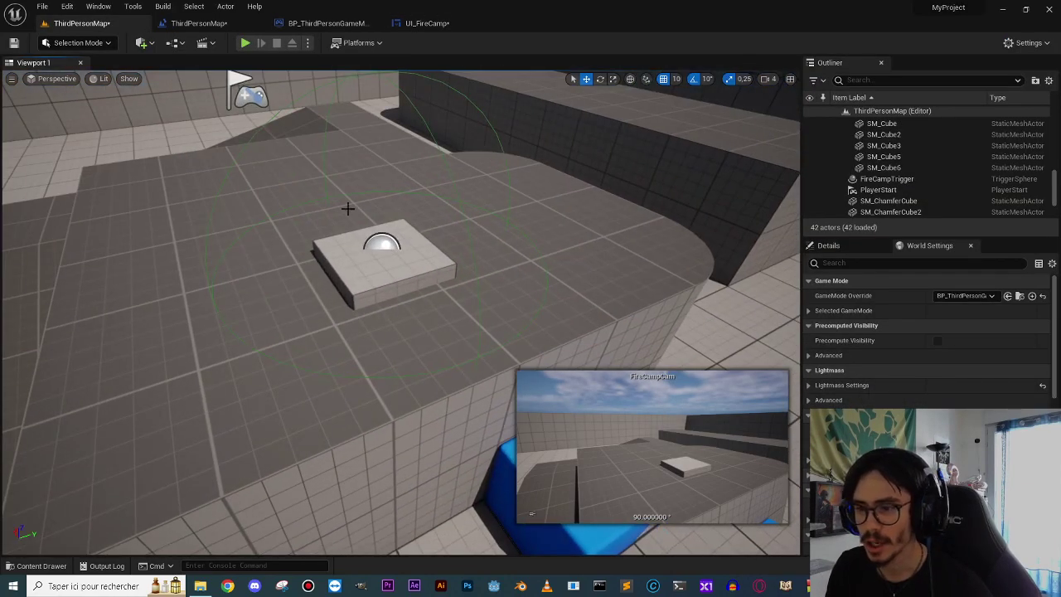
right_drag(348, 208, 348, 208)
click(199, 23)
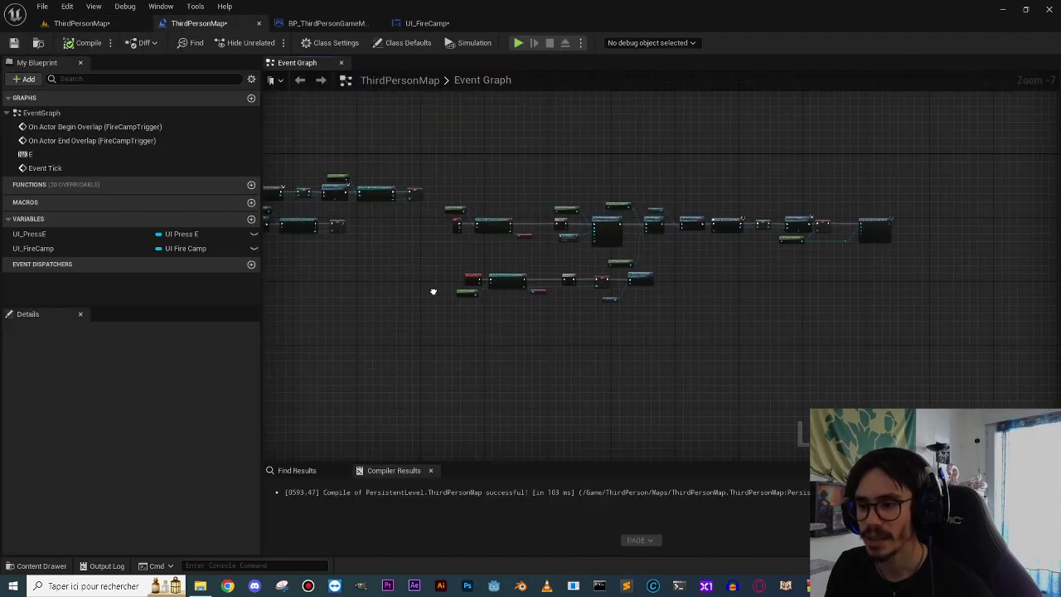
scroll(433, 291, up, 5)
scroll(554, 263, up, 3)
right_drag(602, 230, 449, 230)
drag(379, 170, 551, 286)
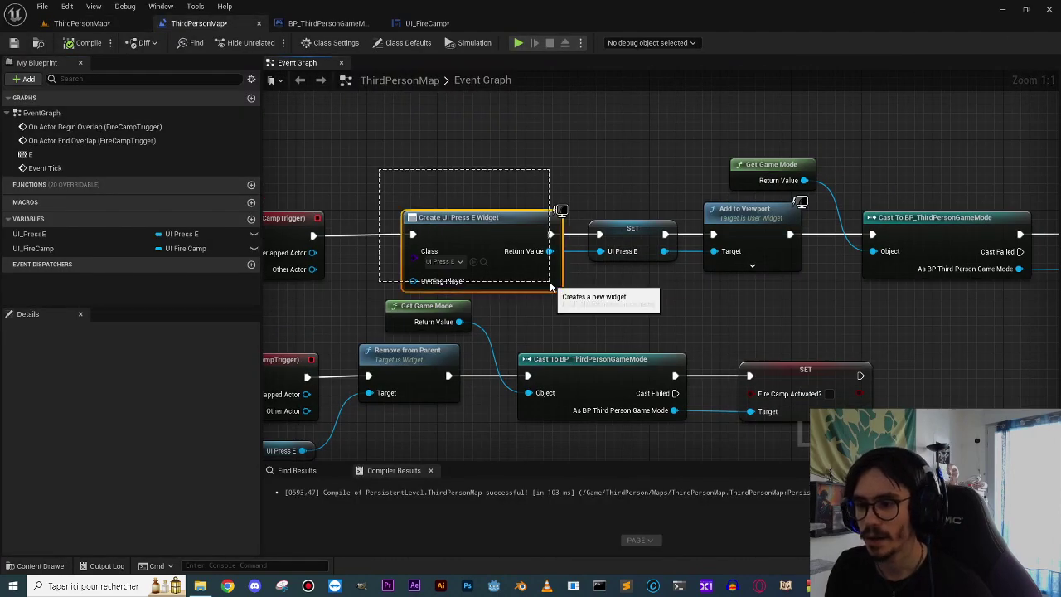
Review the Fire Camp Activated SET node and the overlap trigger rows' Remove, Cast and SET nodes.
right_drag(630, 309, 417, 286)
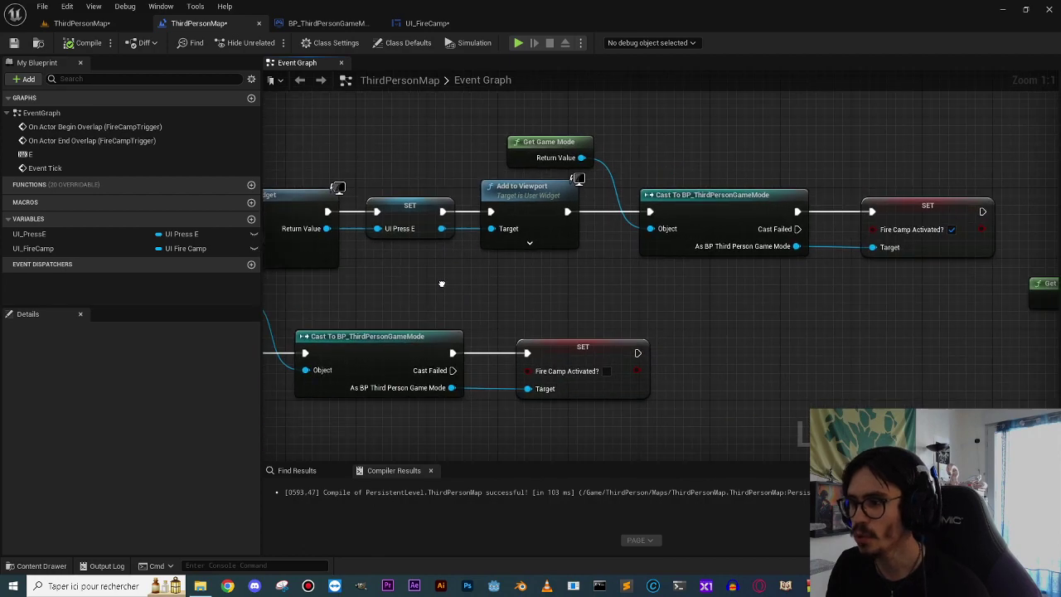
right_drag(804, 309, 473, 297)
drag(546, 180, 606, 274)
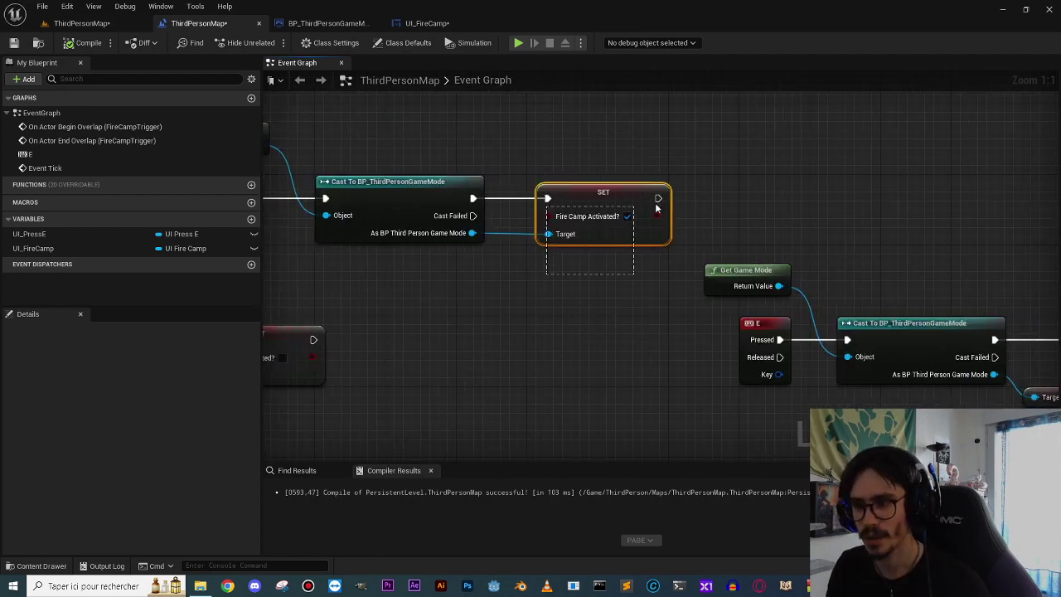
right_drag(534, 322, 679, 302)
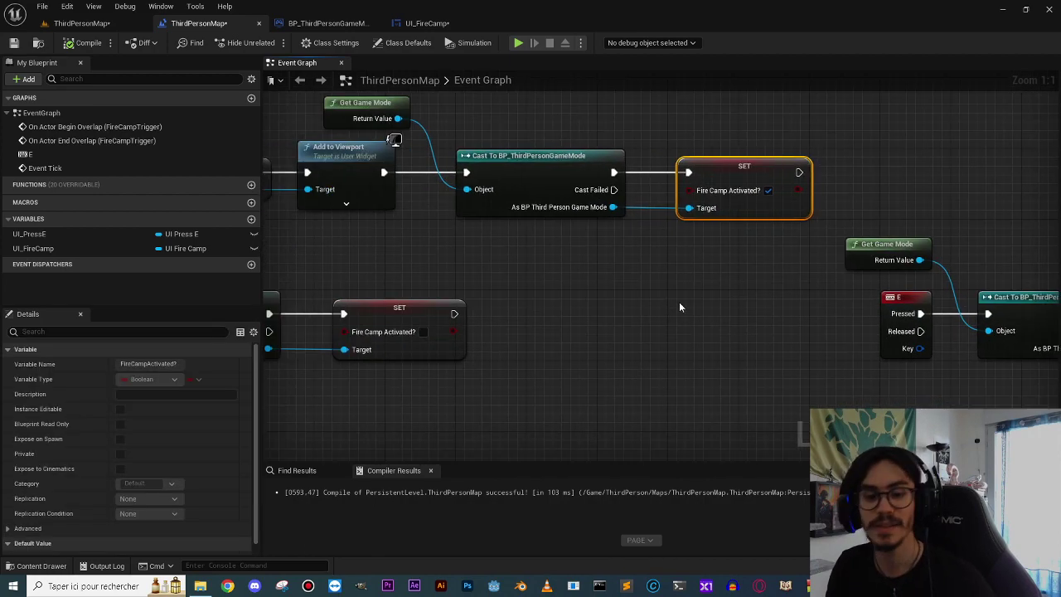
scroll(679, 302, down, 2)
right_drag(273, 383, 485, 372)
drag(364, 351, 853, 271)
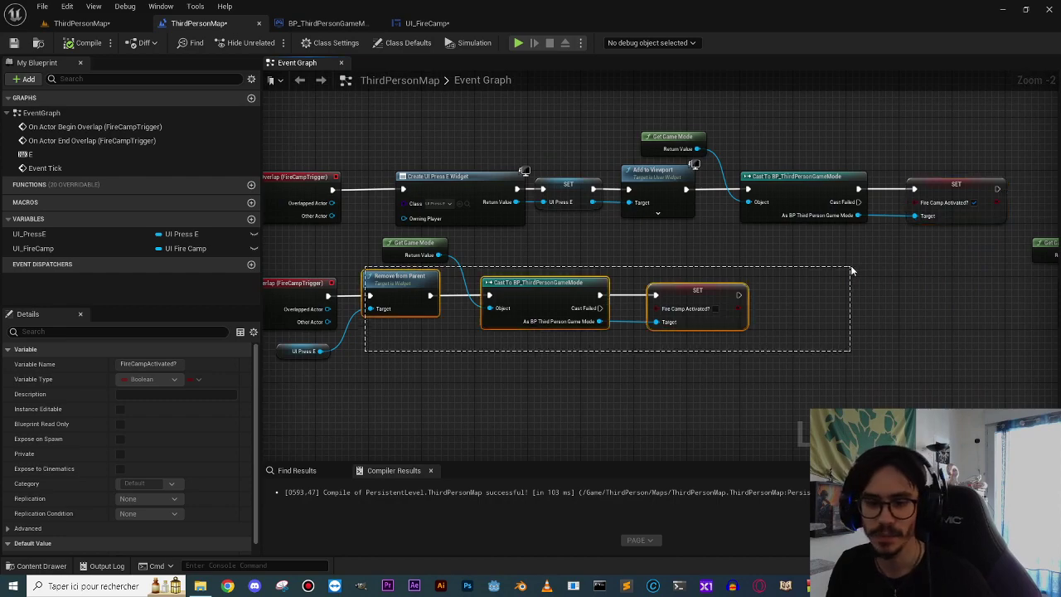
scroll(848, 266, up, 2)
right_drag(849, 265, 580, 332)
drag(579, 359, 663, 365)
click(431, 310)
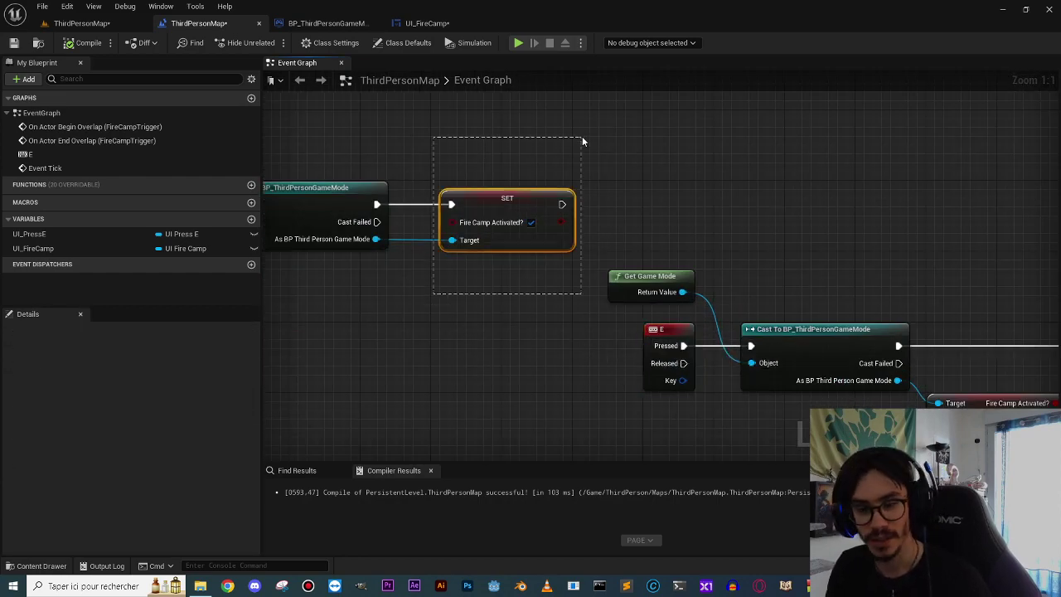
Inspect the E key logic: Branch, camera blend and Disable Input nodes.
drag(582, 141, 582, 137)
right_drag(582, 137, 517, 119)
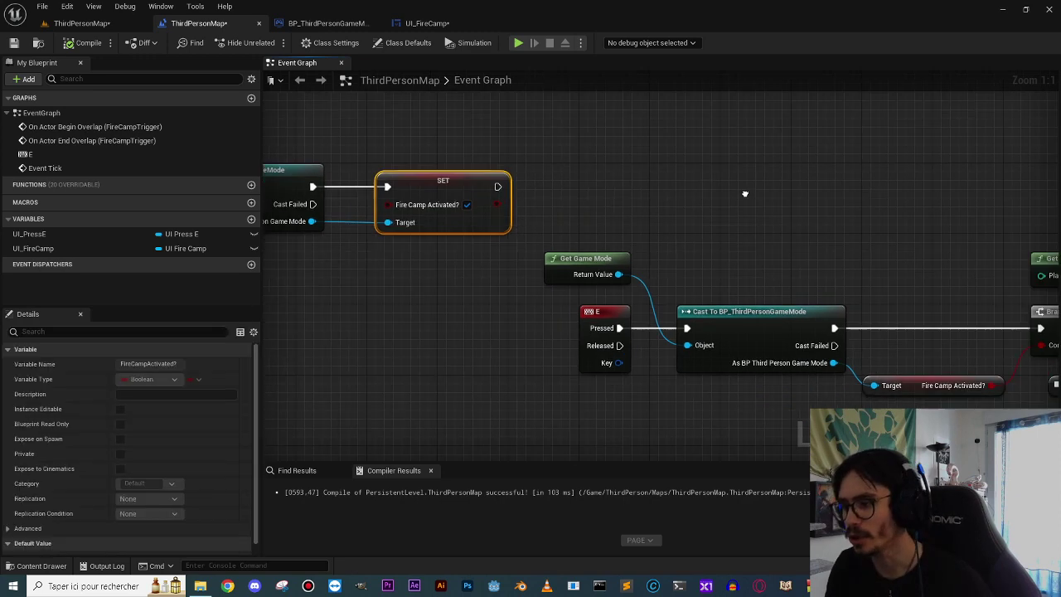
right_drag(744, 193, 438, 222)
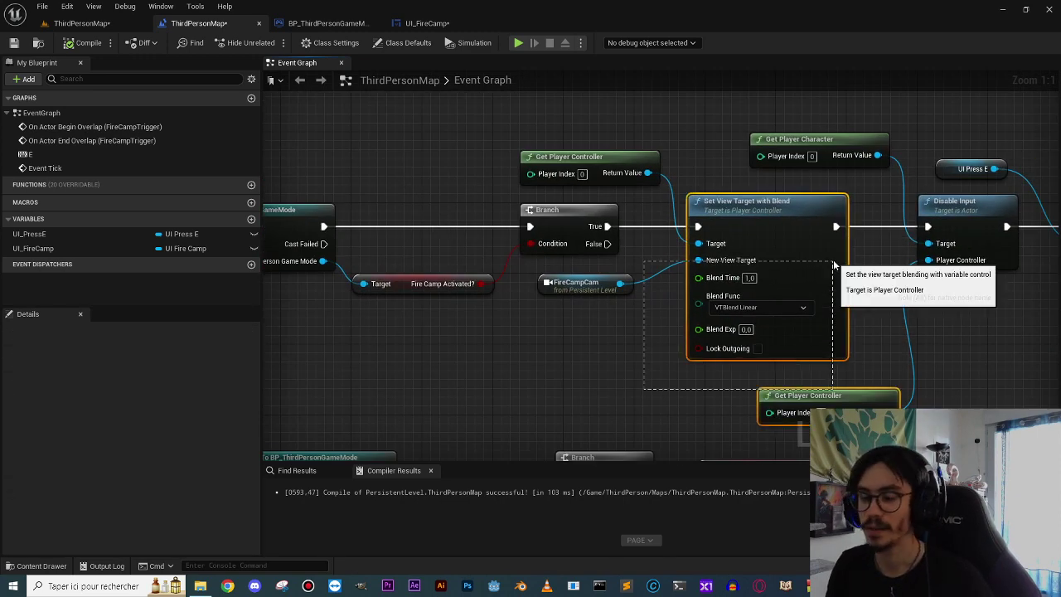
right_drag(920, 357, 591, 355)
click(640, 229)
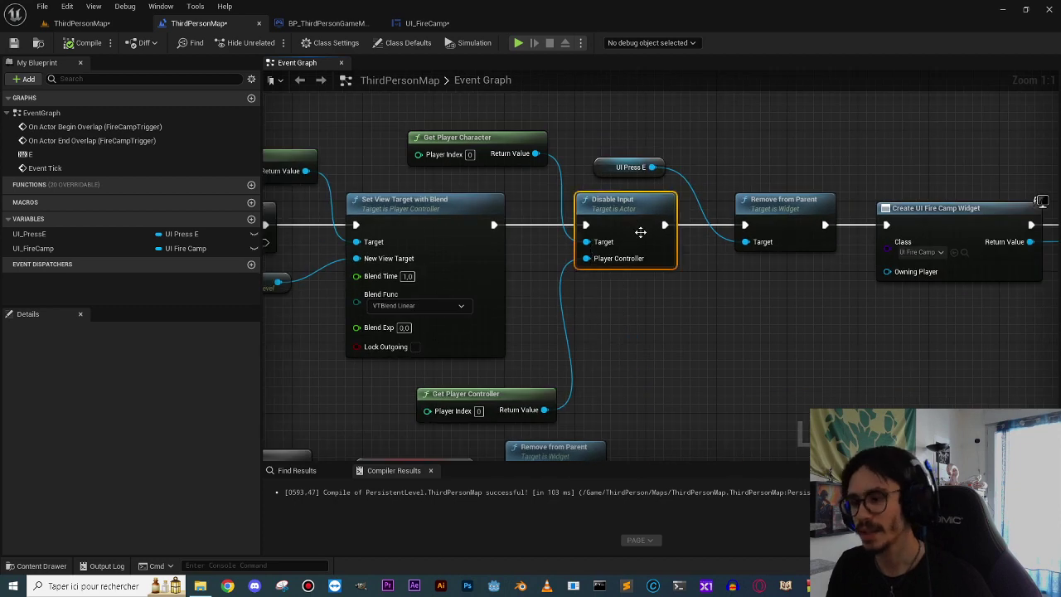
right_drag(751, 335, 543, 363)
Check the Fire Camp widget chain through Show Mouse Cursor and Set Input Mode Game And UI.
drag(539, 340, 606, 182)
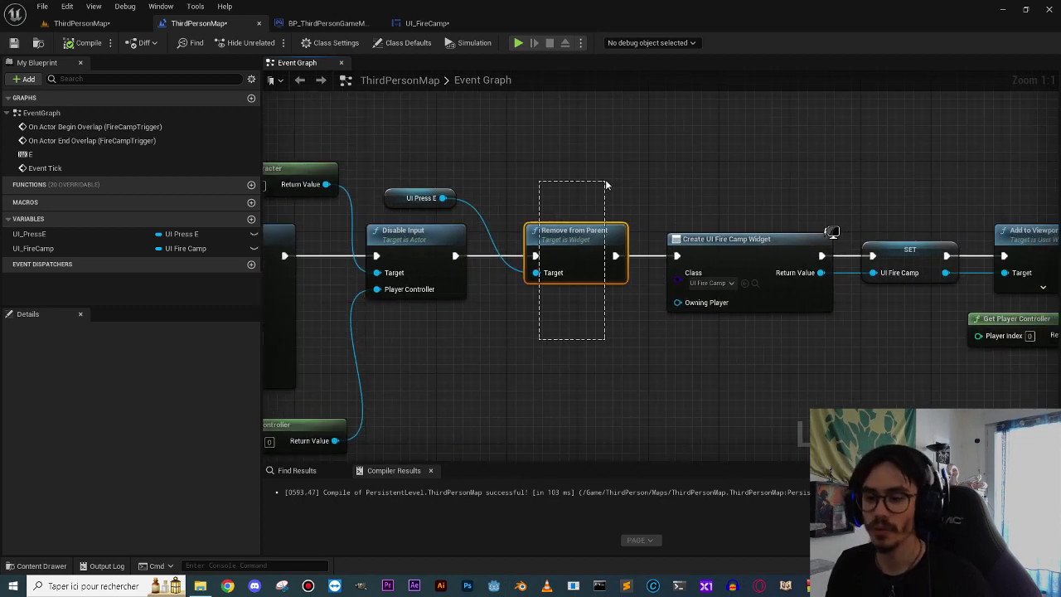
right_drag(672, 322, 523, 328)
drag(497, 322, 852, 185)
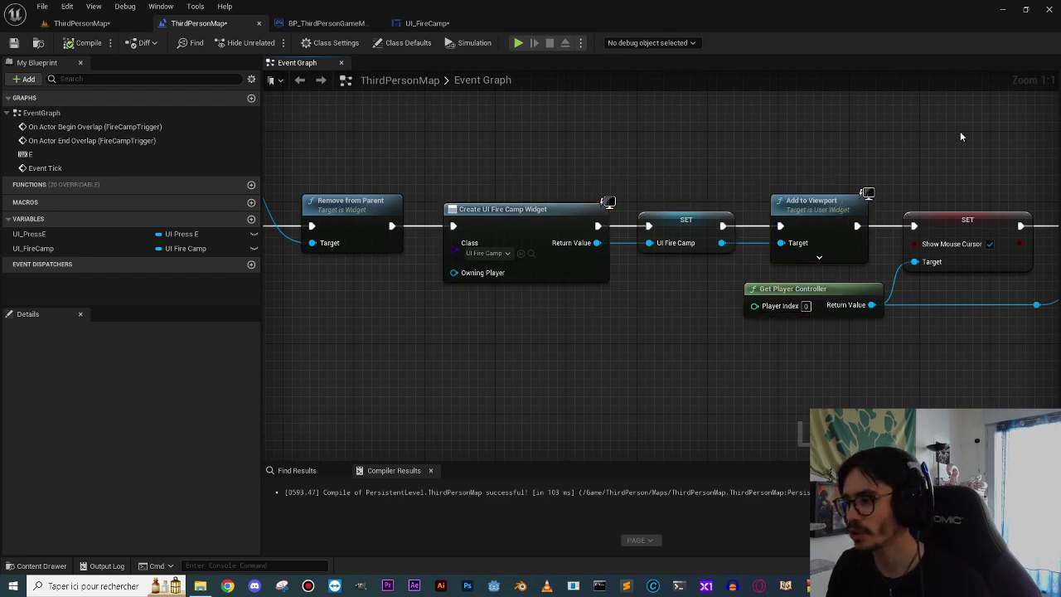
right_drag(931, 153, 544, 152)
drag(544, 151, 649, 303)
drag(725, 303, 895, 365)
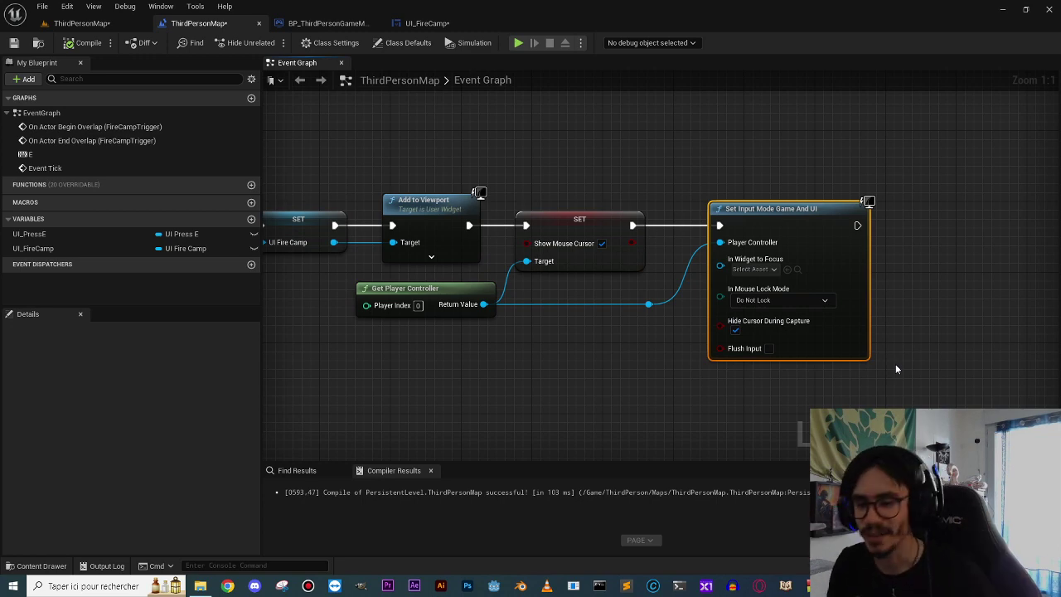
right_drag(616, 160, 860, 182)
scroll(862, 183, down, 4)
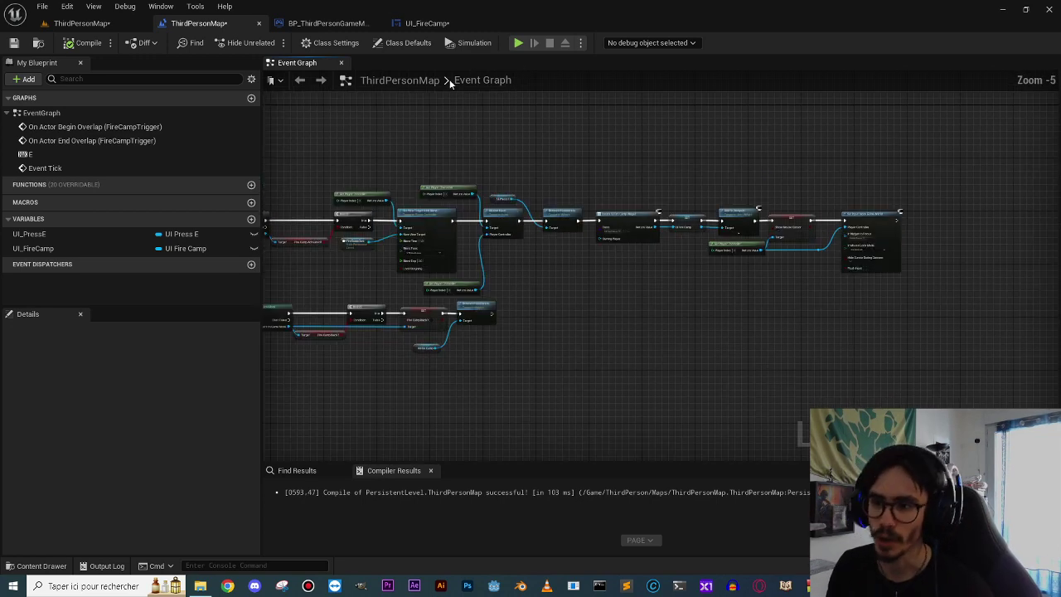
Check the UI_FireCamp Designer layout with its Back button, then return to its event graph.
click(427, 23)
click(949, 46)
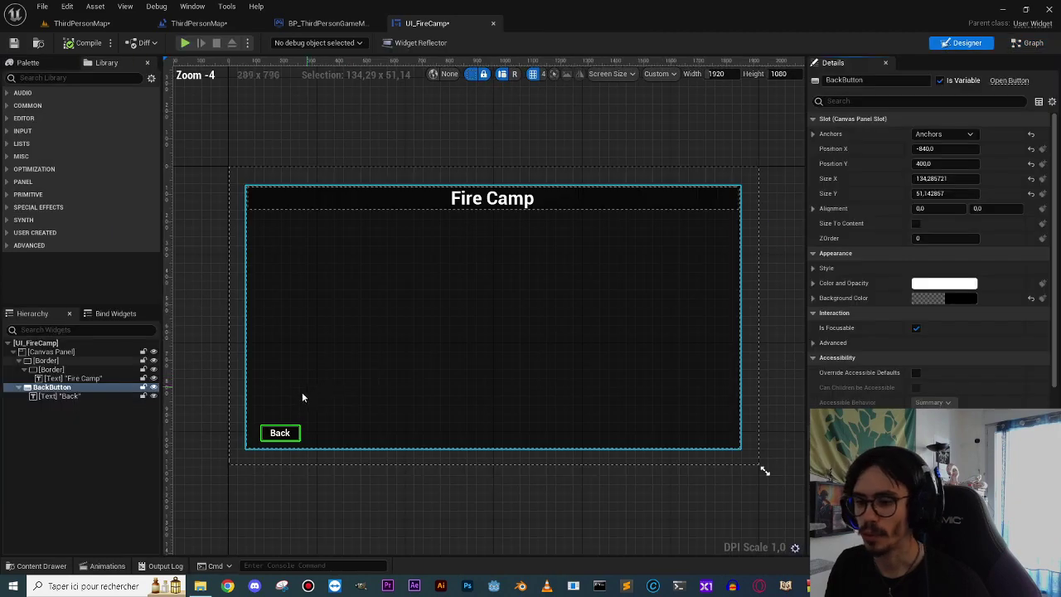
click(1028, 42)
scroll(515, 254, down, 5)
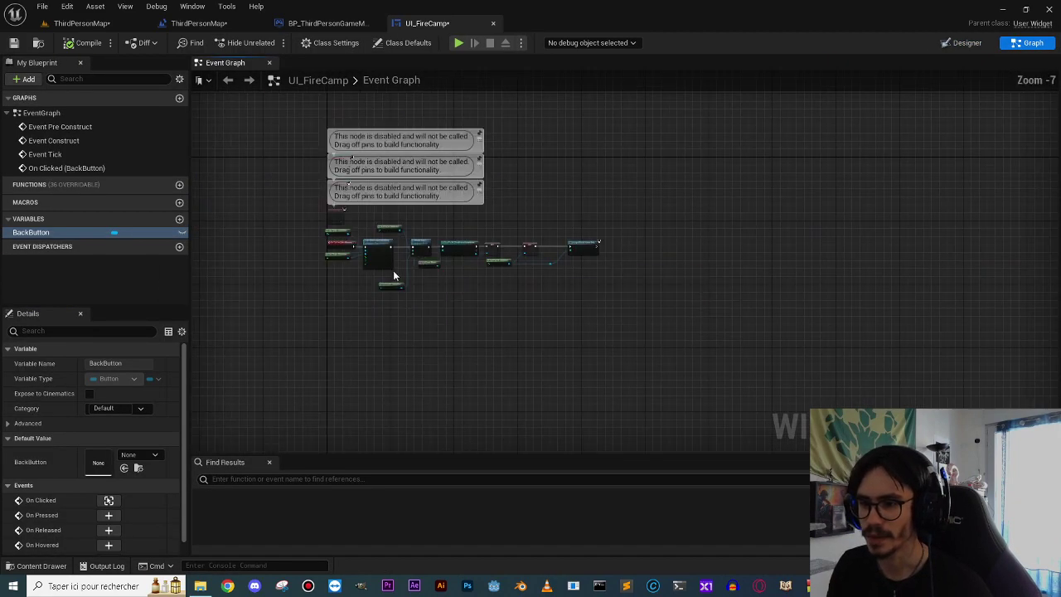
scroll(578, 247, up, 5)
Follow the Back logic from Set View Target with Blend through Enable Input to the Fire Camp Back? setter.
click(572, 249)
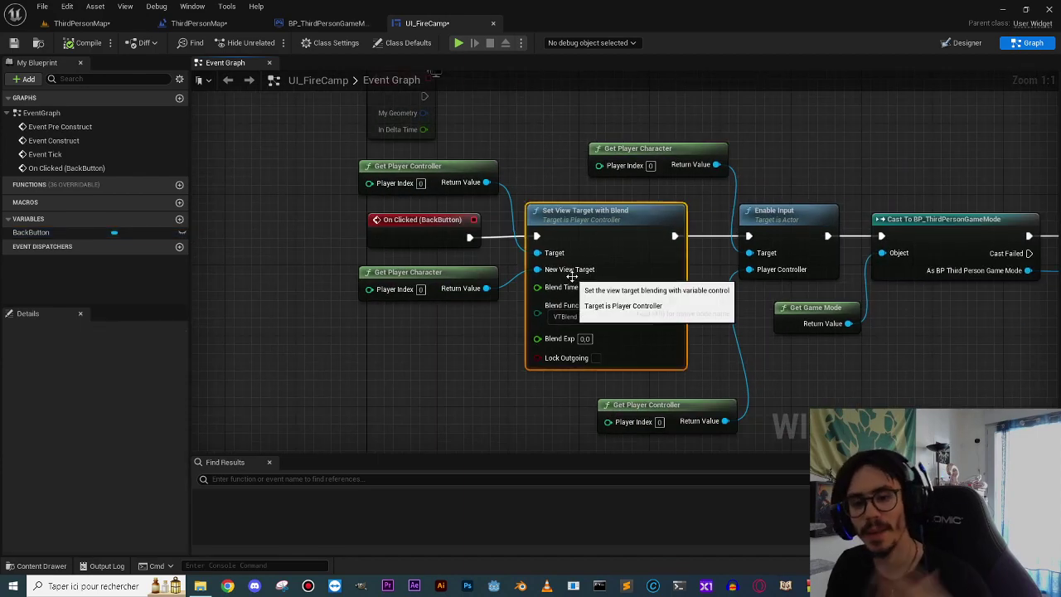
right_drag(774, 190, 636, 199)
click(640, 222)
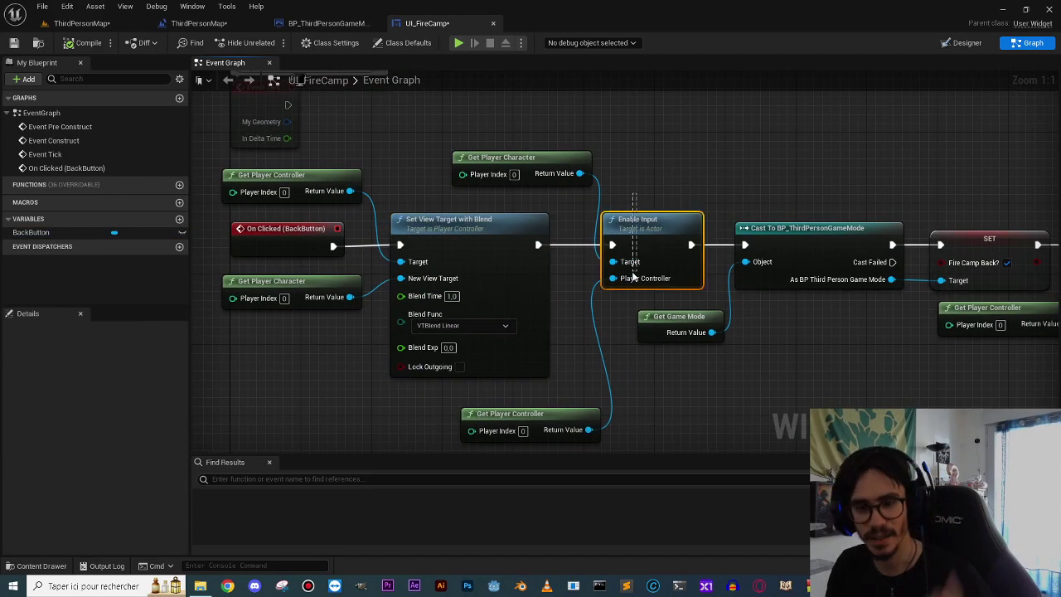
right_drag(811, 347, 533, 289)
drag(532, 289, 646, 170)
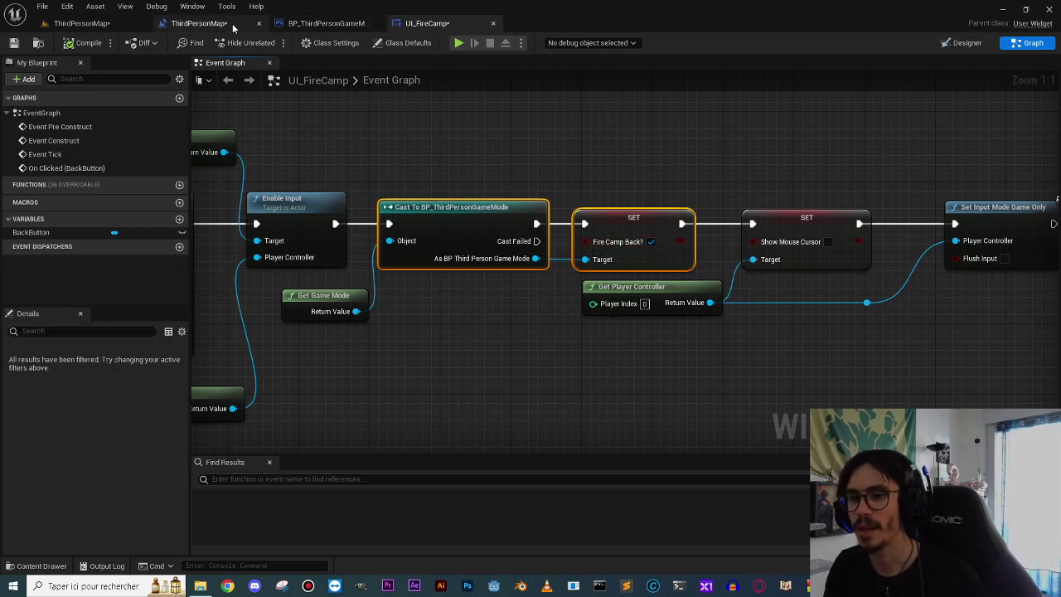
Compare with the level blueprint's Remove from Parent, then check UI_FireCamp's Show Mouse Cursor and Game Only nodes.
click(199, 23)
scroll(459, 310, up, 5)
right_drag(712, 329, 533, 326)
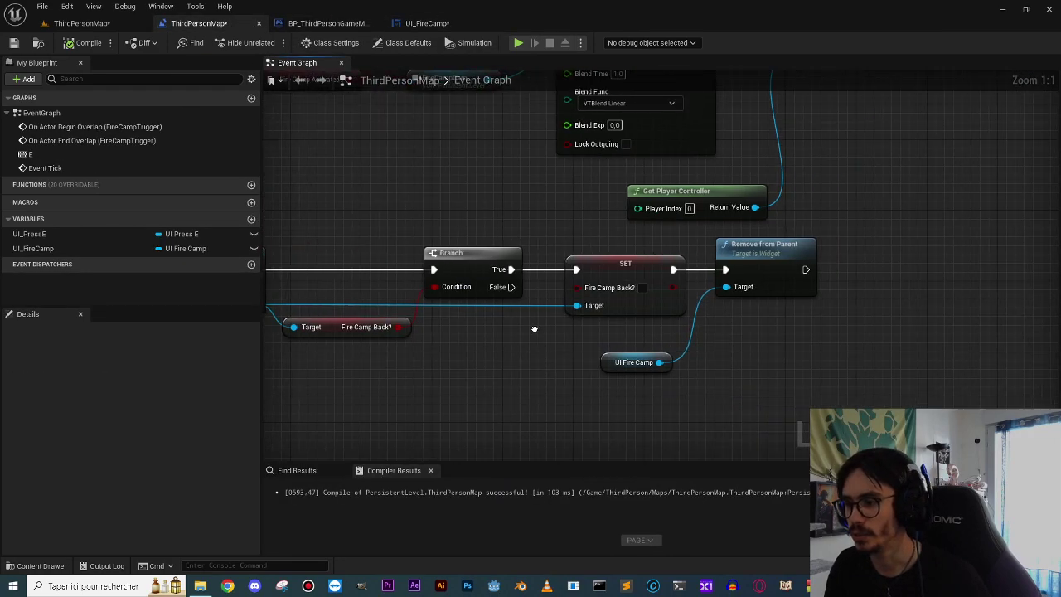
click(751, 290)
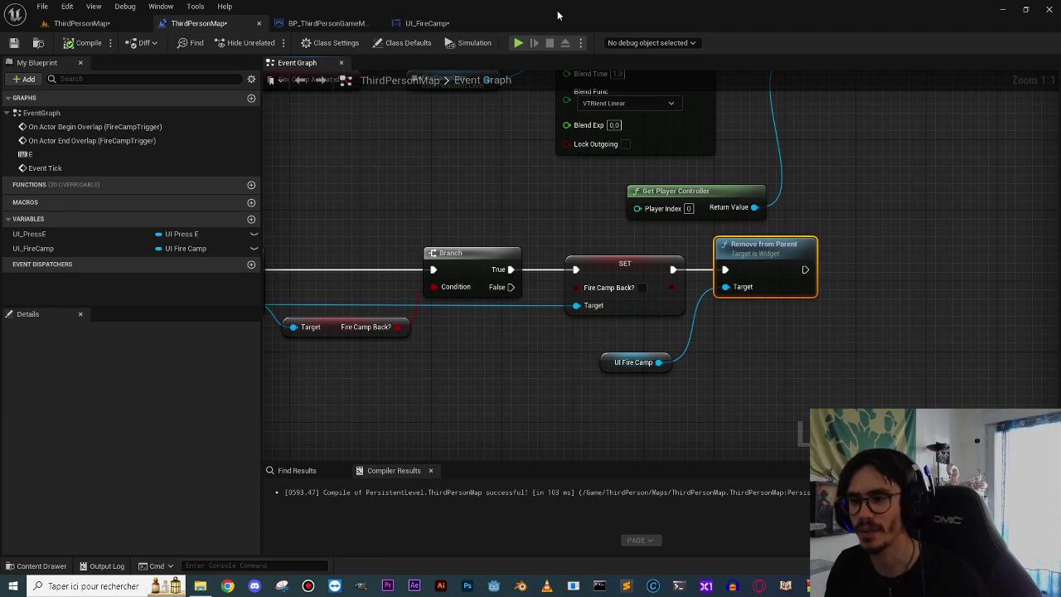
click(427, 23)
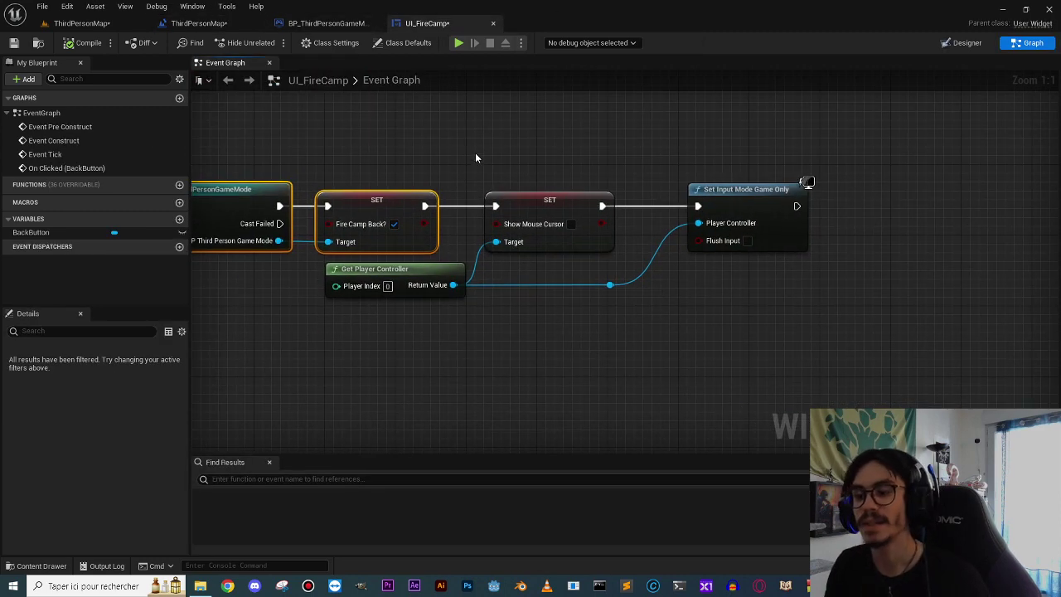
drag(463, 143, 570, 274)
drag(672, 294, 849, 154)
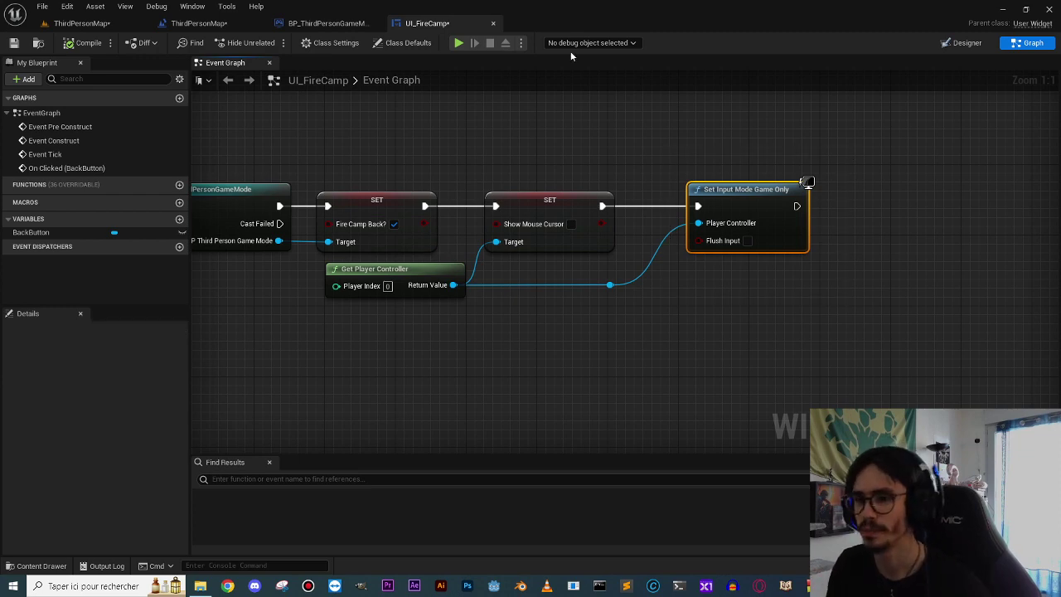
click(459, 43)
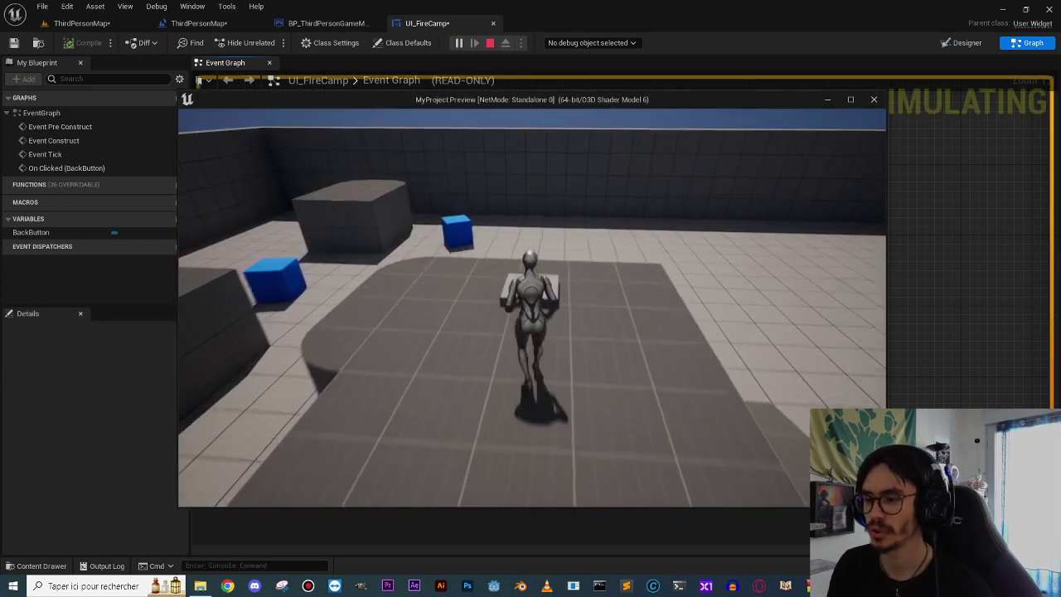
key(apostrophe)
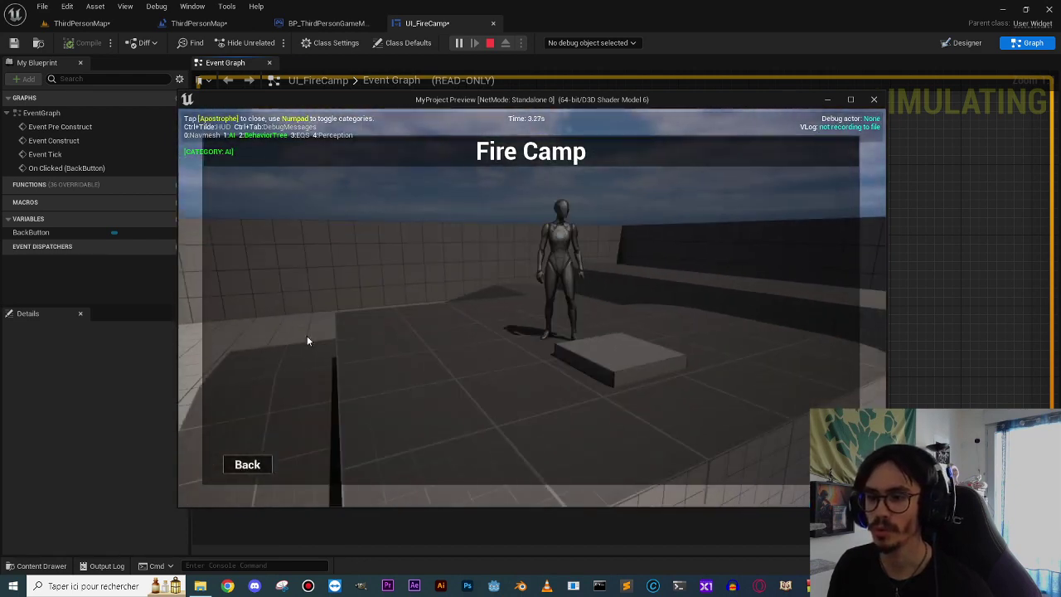
key(Escape)
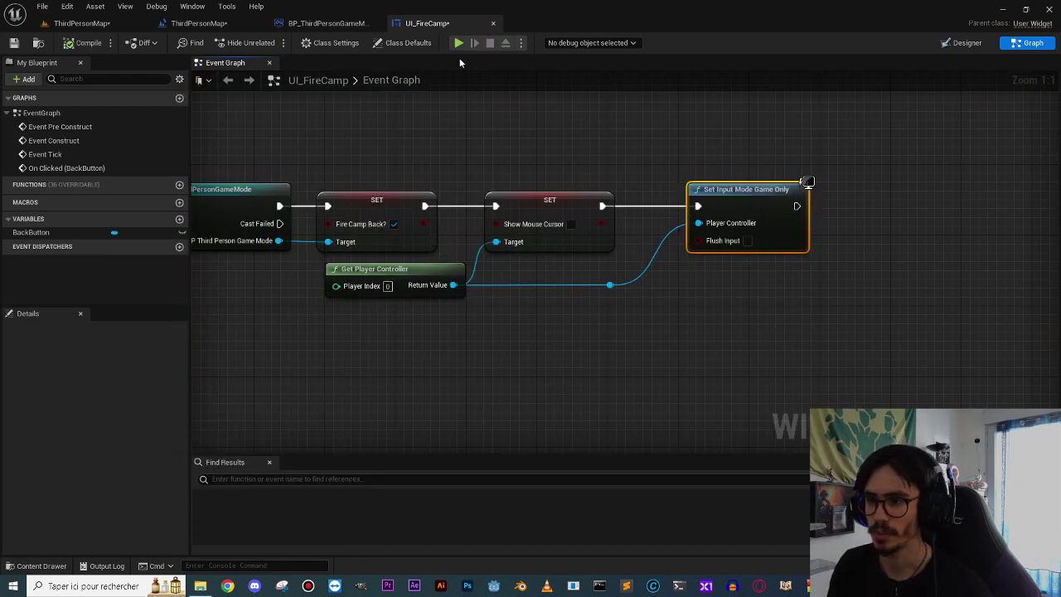
click(461, 42)
key(w)
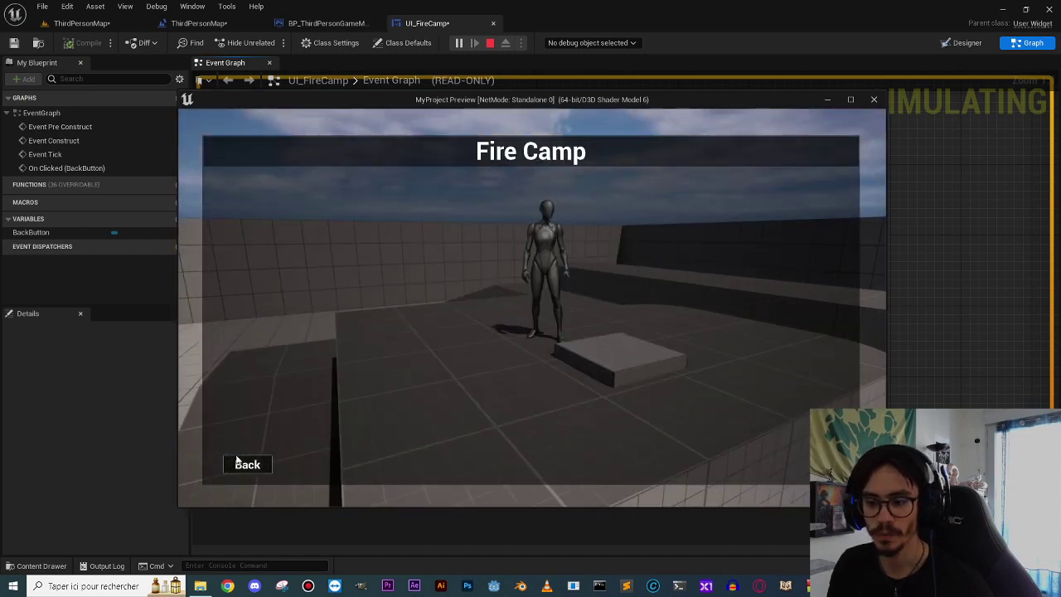
click(242, 465)
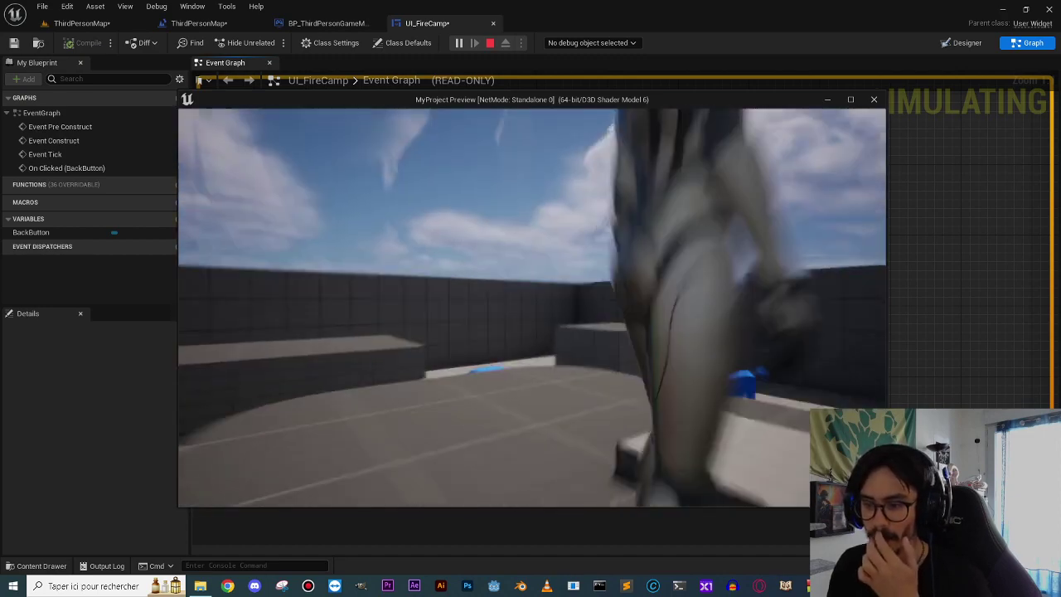
key(w)
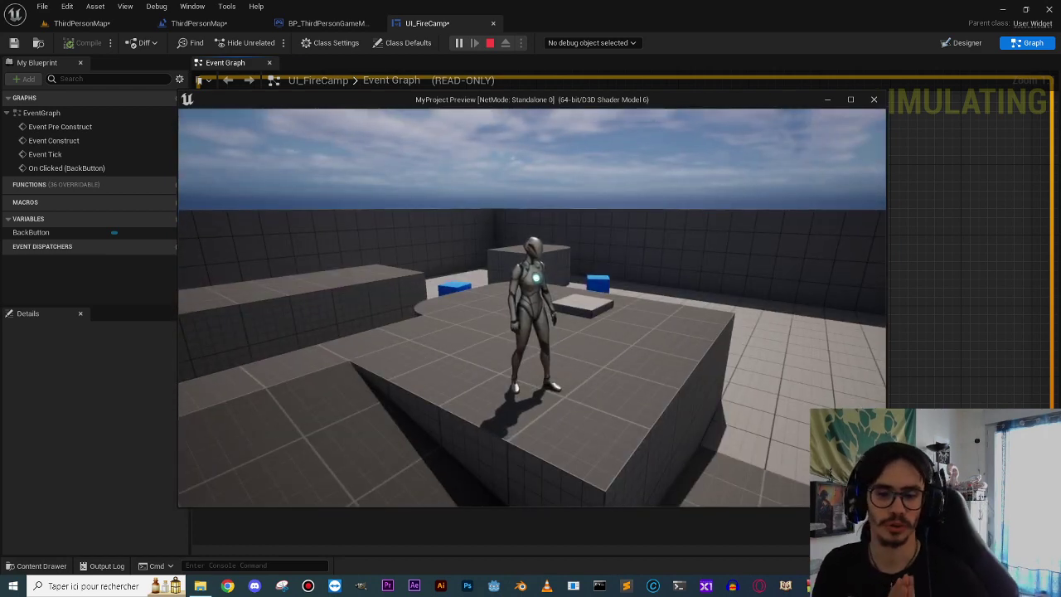
key(w)
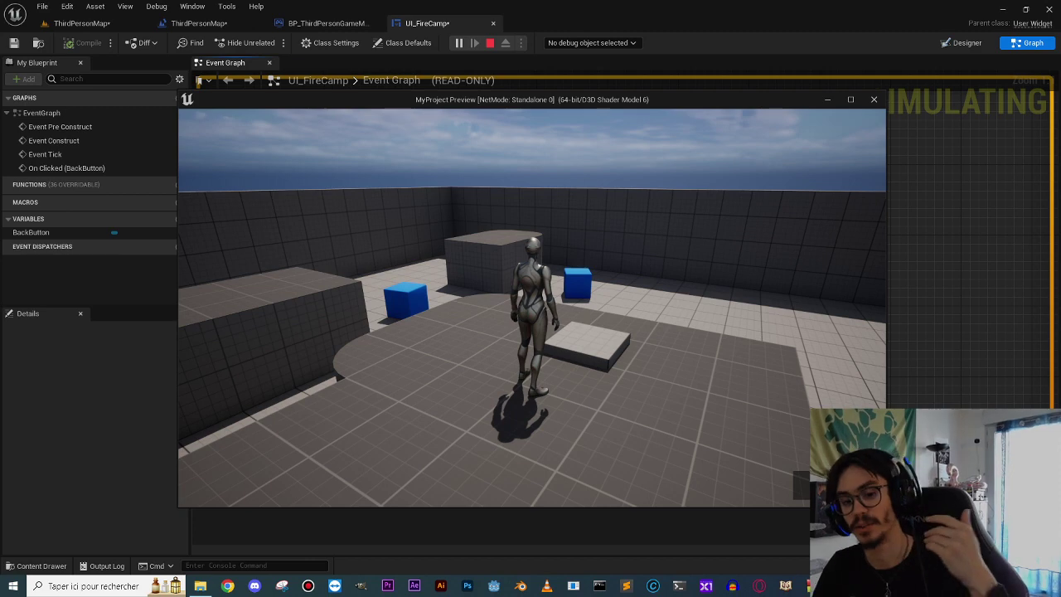
key(s)
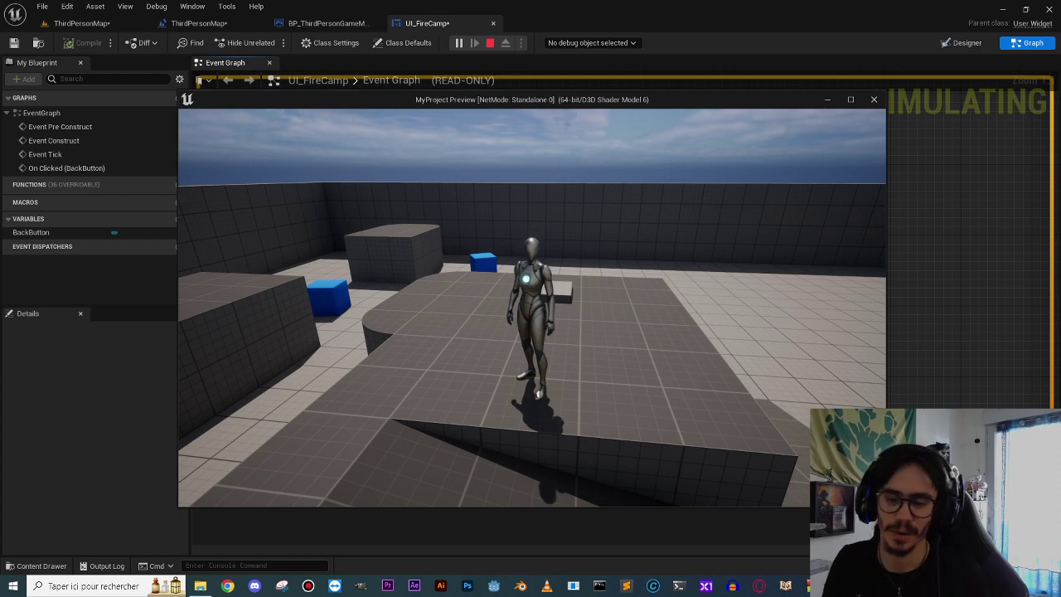
key(w)
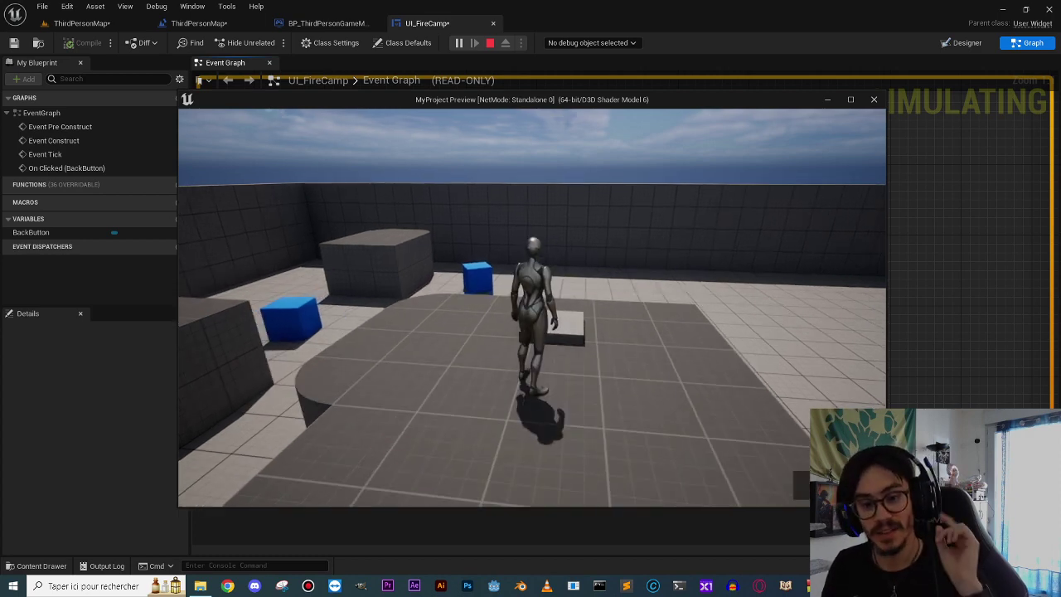
key(a)
key(s)
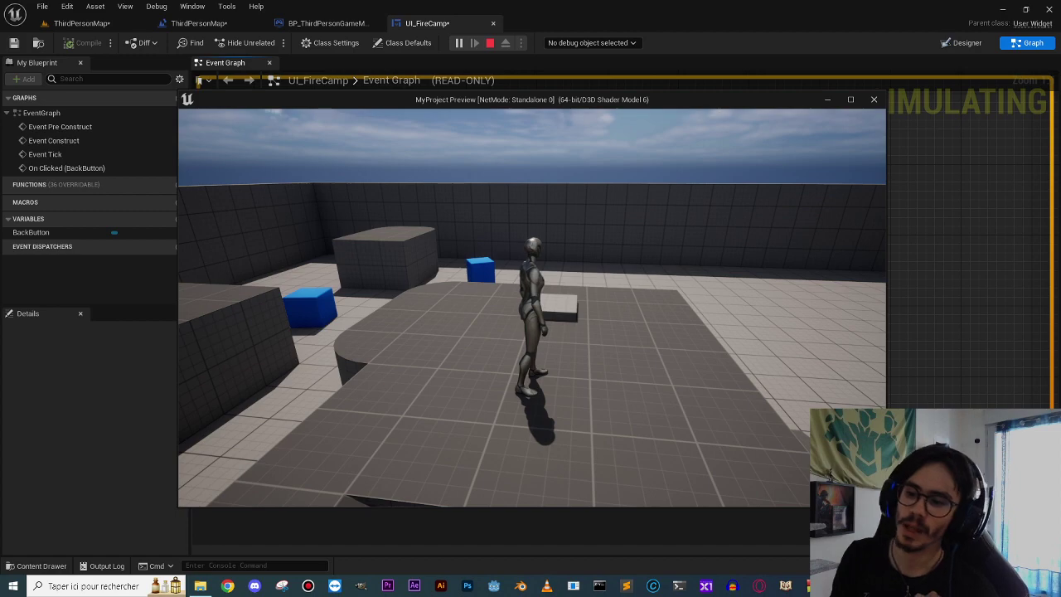
key(w)
key(space)
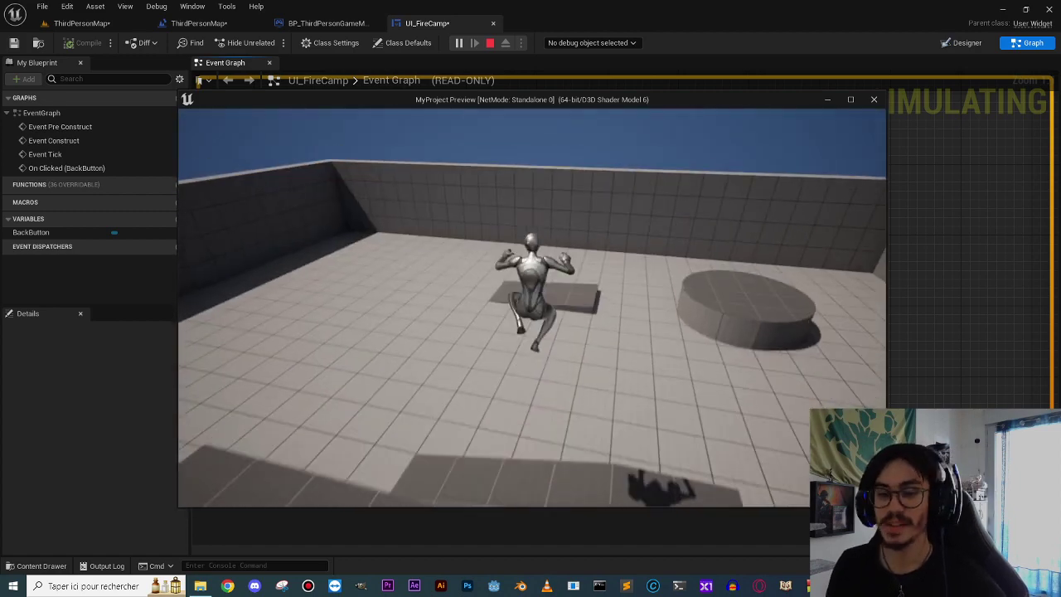
key(w)
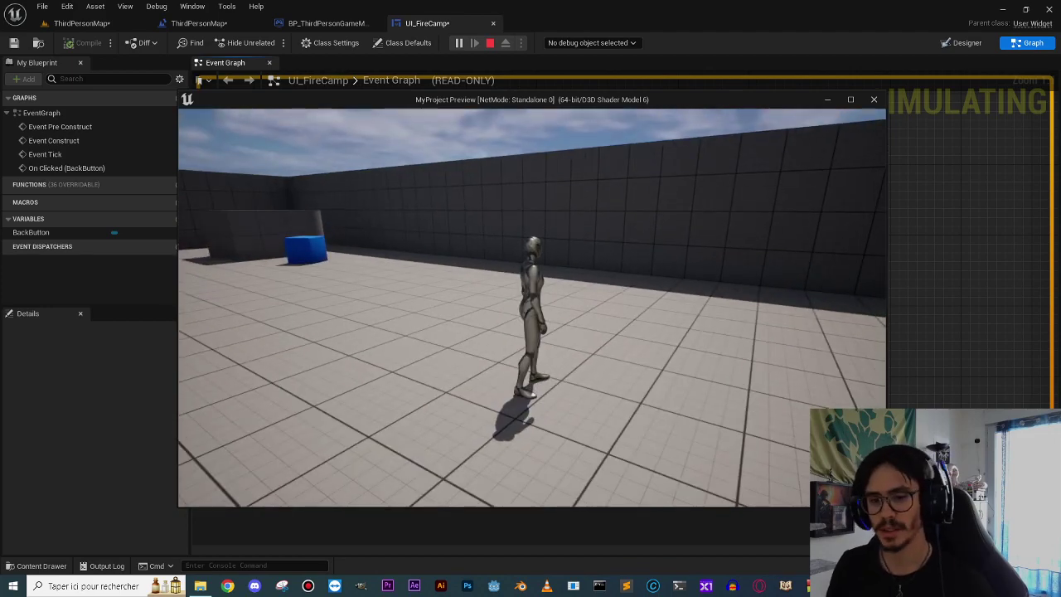
End the play test and fly the ThirdPersonMap viewport camera toward the steps and cylinder.
key(Escape)
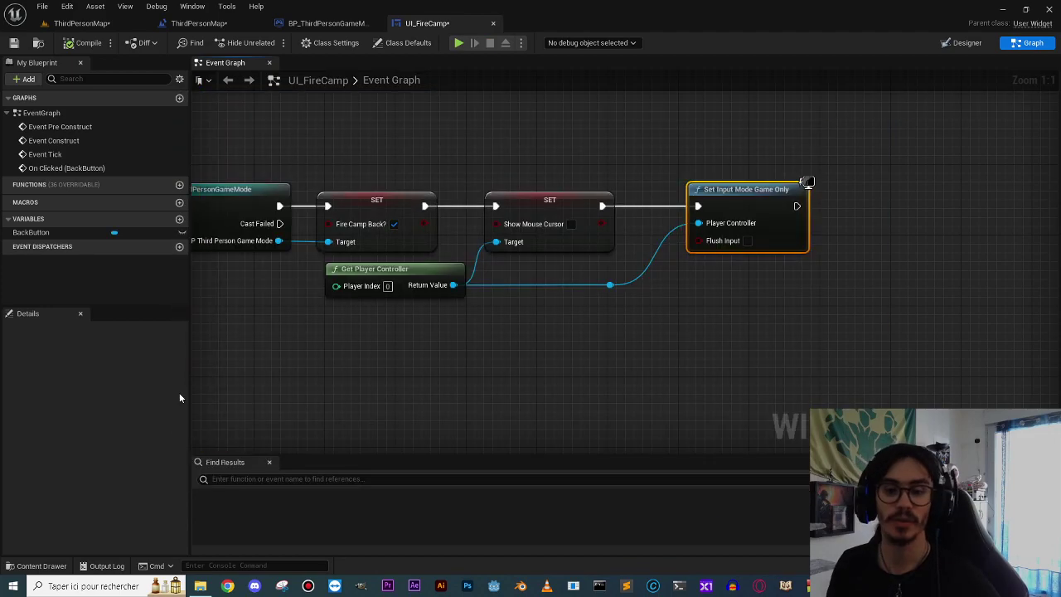
click(76, 23)
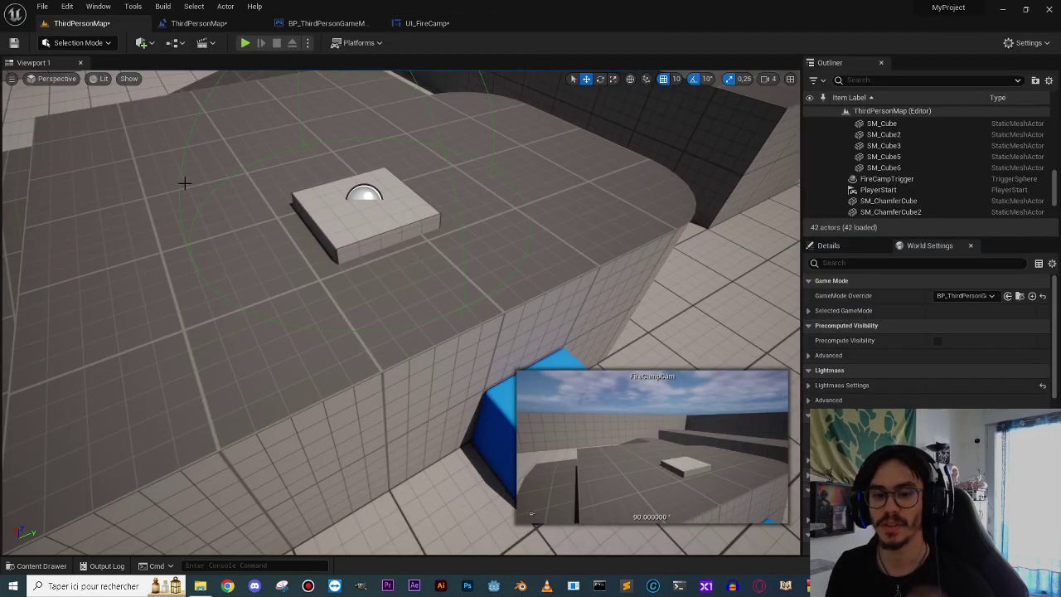
right_drag(179, 175, 595, 231)
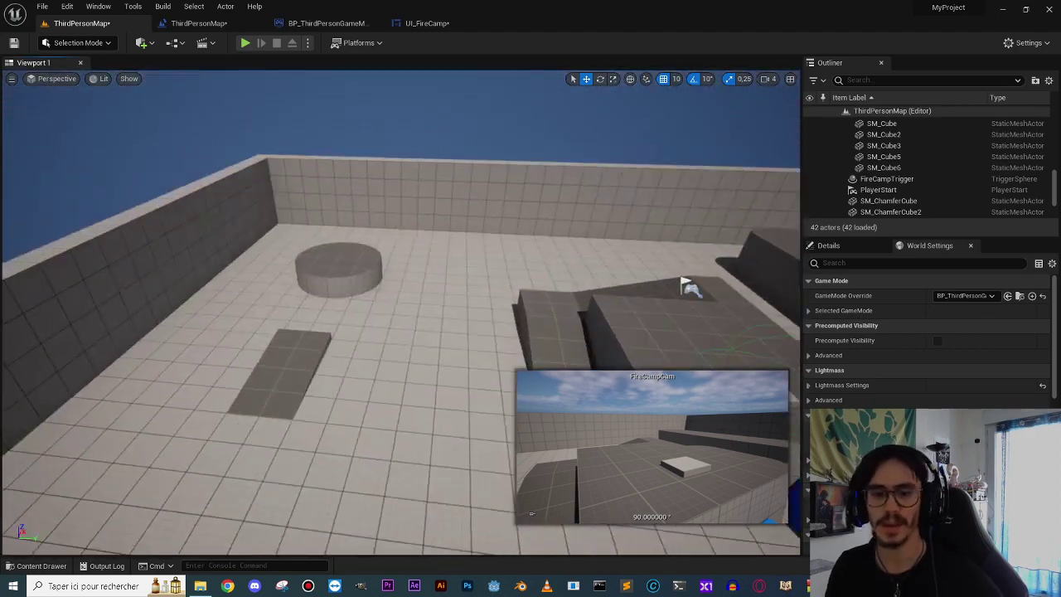
right_drag(365, 251, 371, 256)
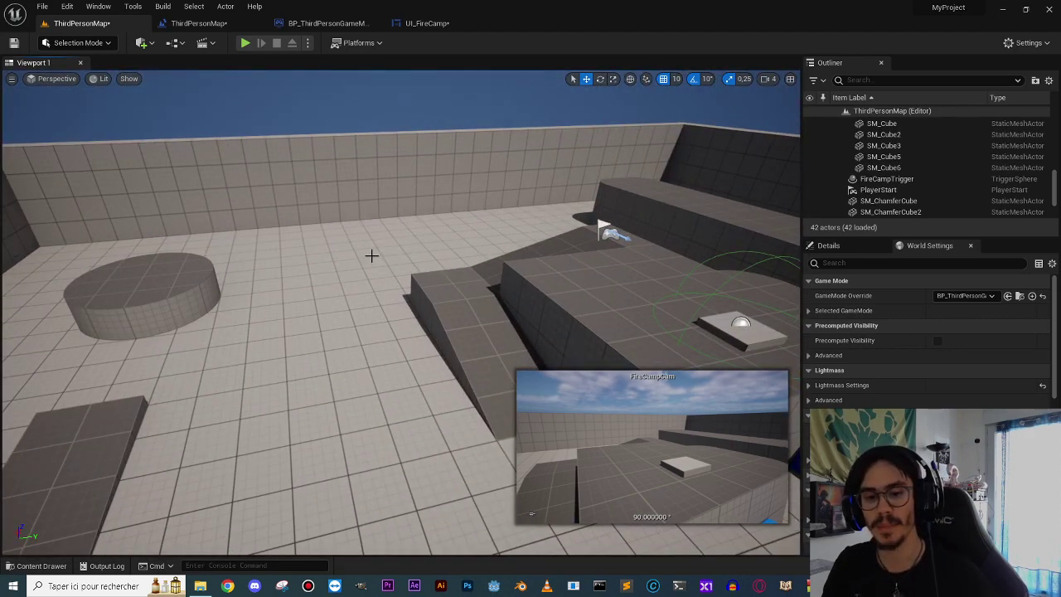